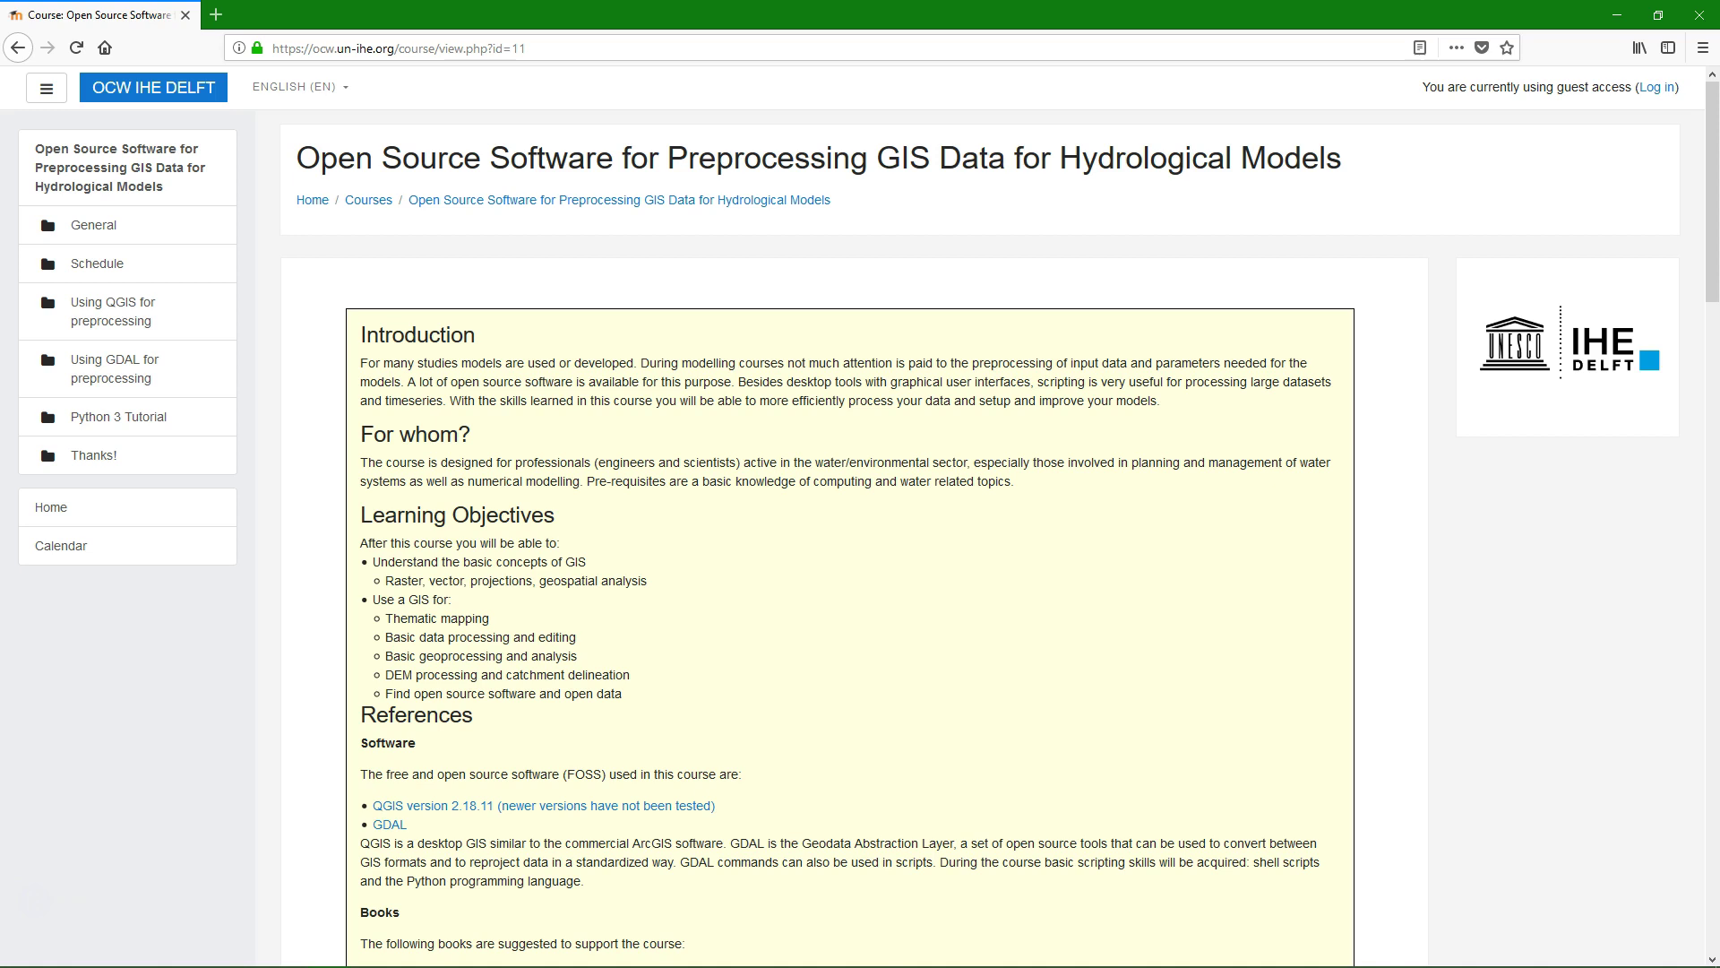
Scroll the IHE Delft course page down to the 'Using QGIS for preprocessing' data exercises
scroll(675, 584, down, 4)
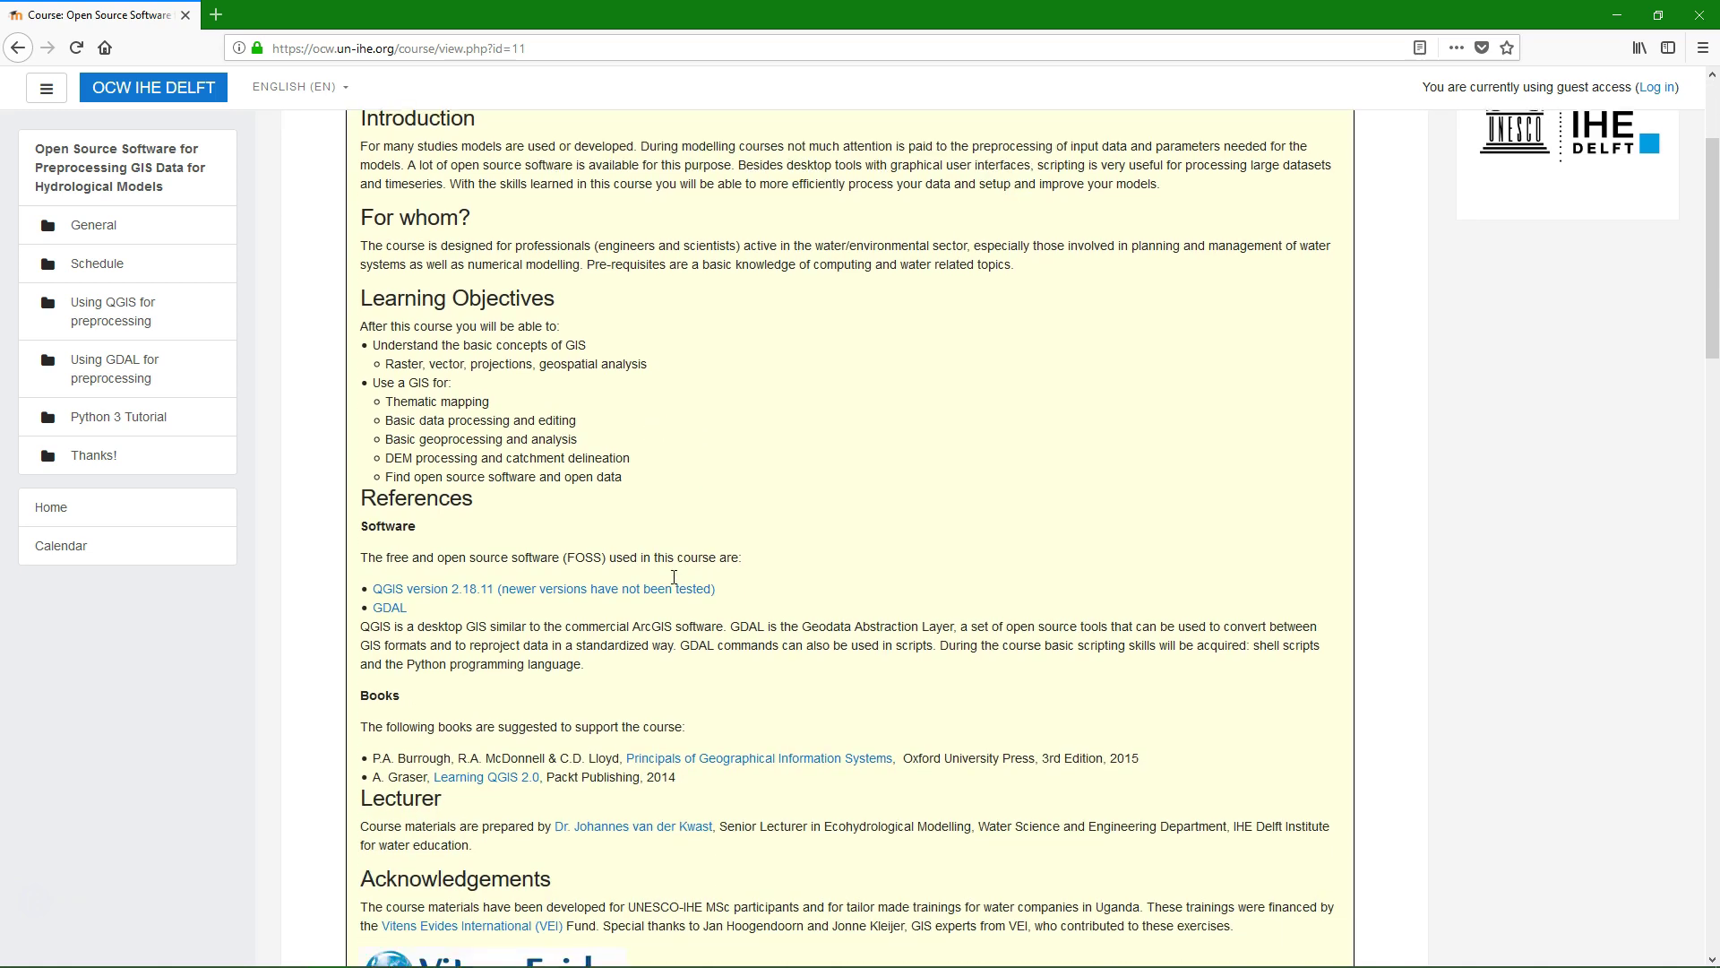
scroll(674, 577, down, 6)
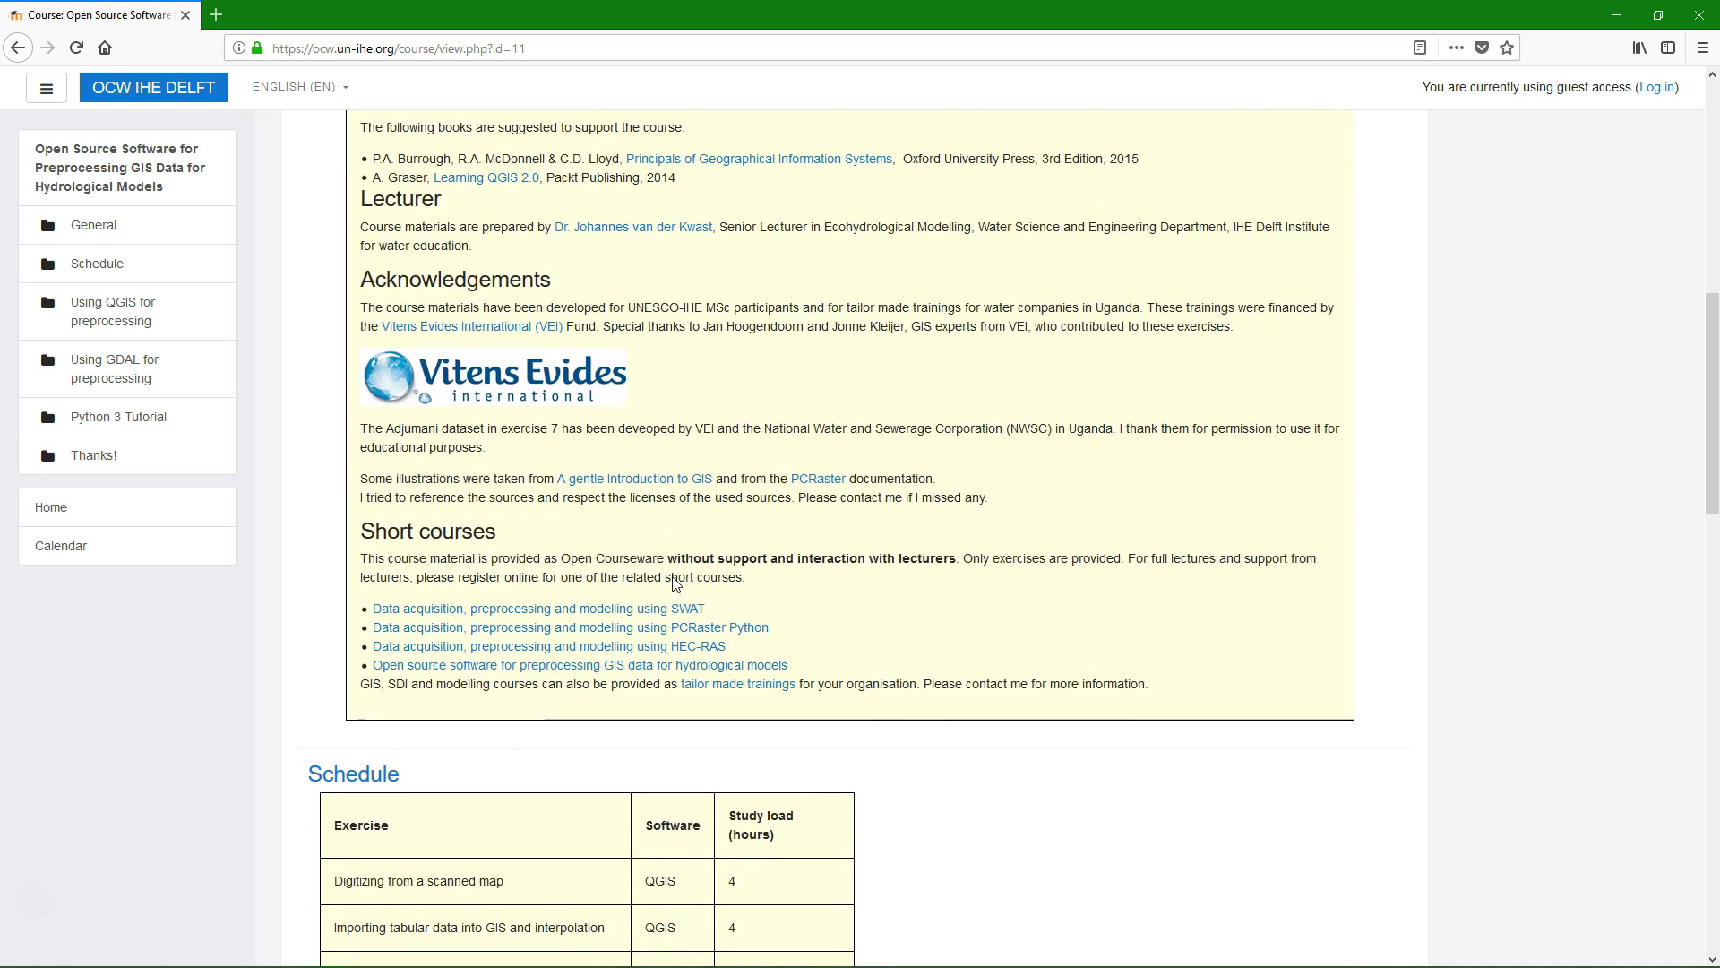
scroll(674, 577, down, 6)
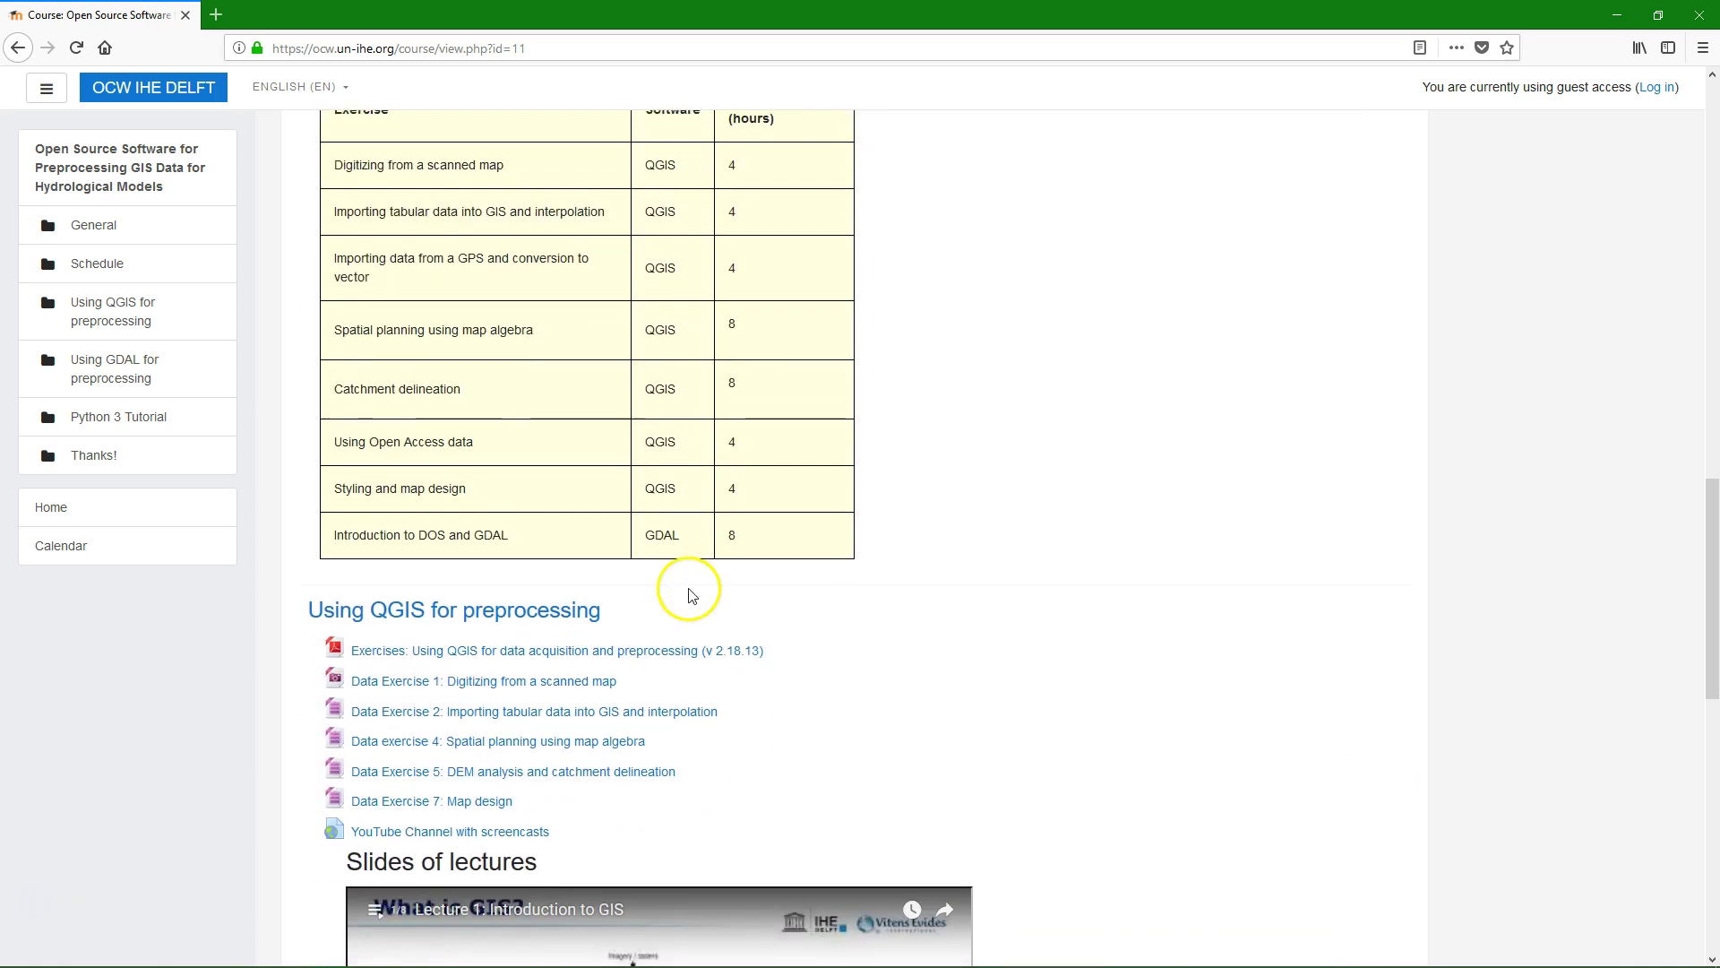
Download the Data Exercise 7 archive and start extracting Exercise_7.zip in 7-Zip
click(481, 800)
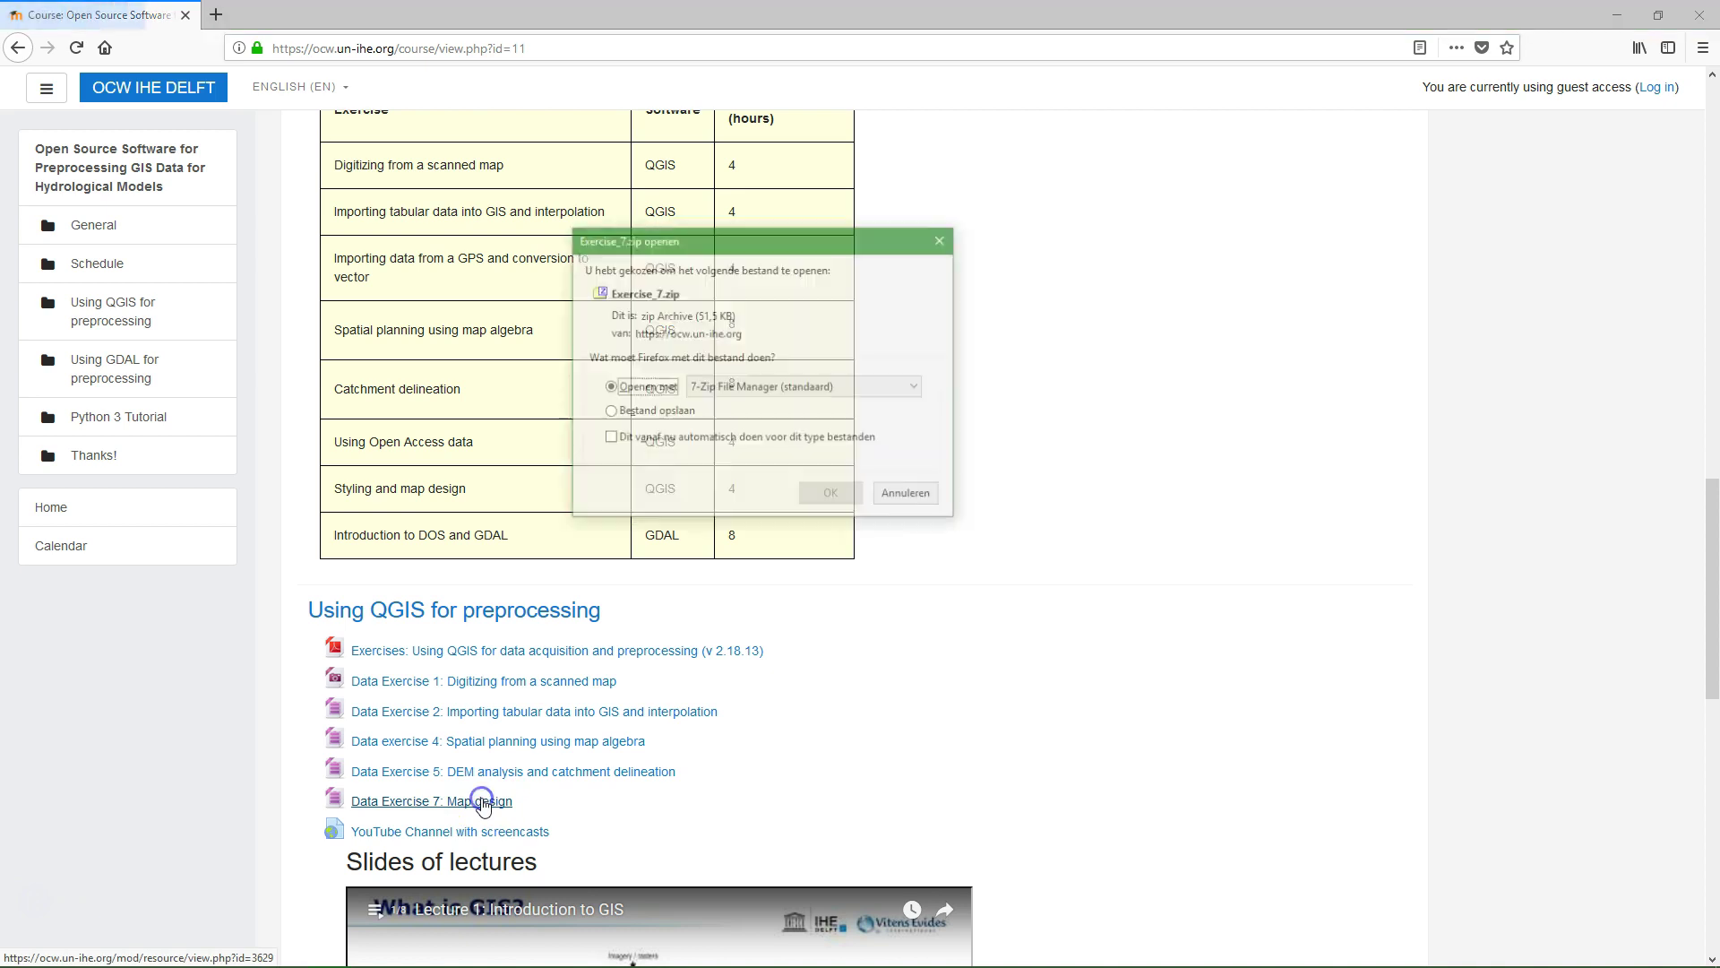
click(834, 496)
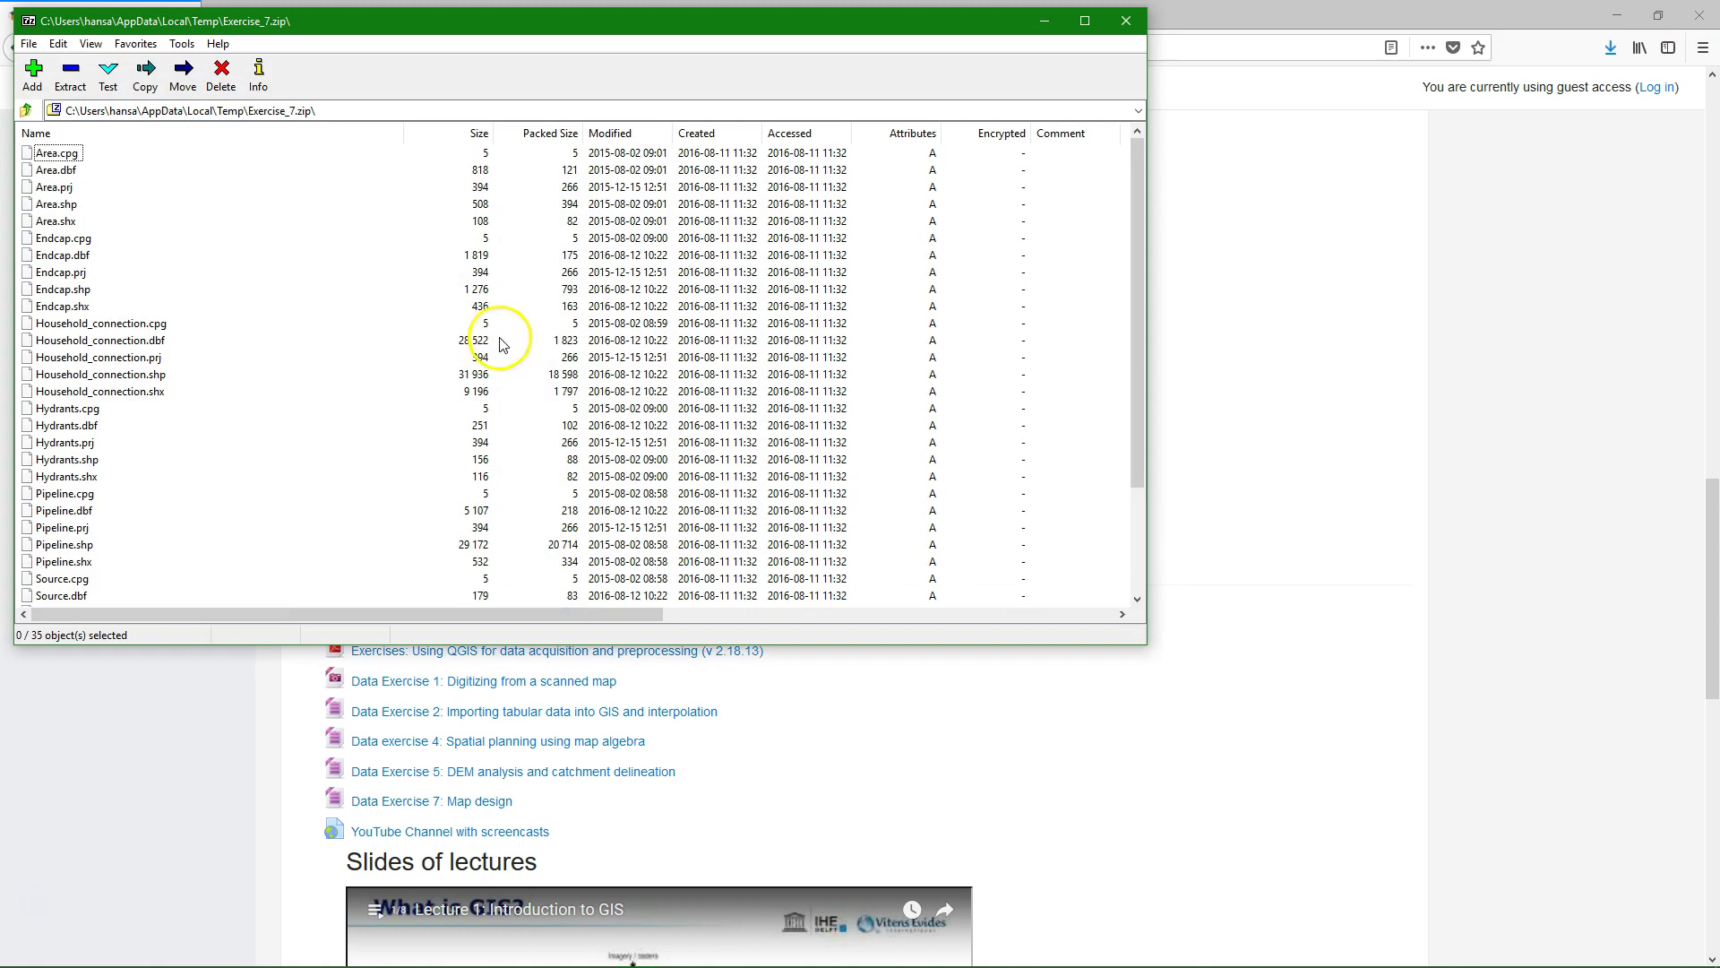
click(71, 74)
Extract the 35 files into a new Z:\QGIS_Exercises\Exercise_7 folder and close 7-Zip
click(1062, 417)
scroll(896, 573, down, 10)
click(818, 641)
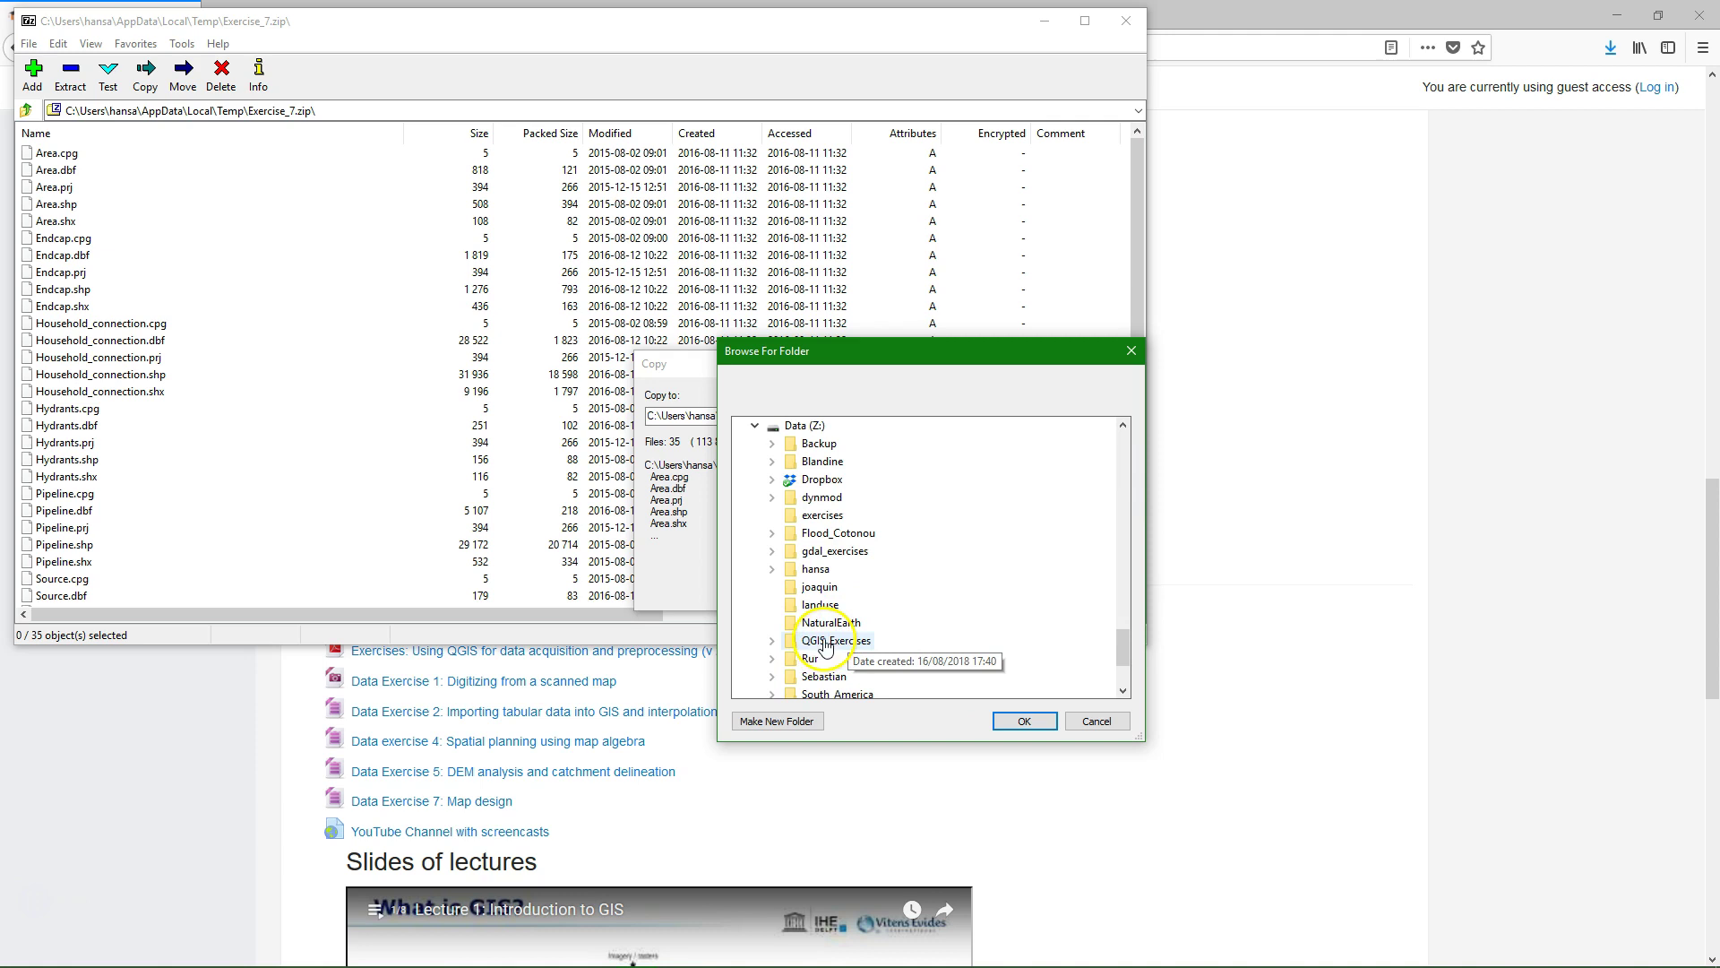
click(793, 727)
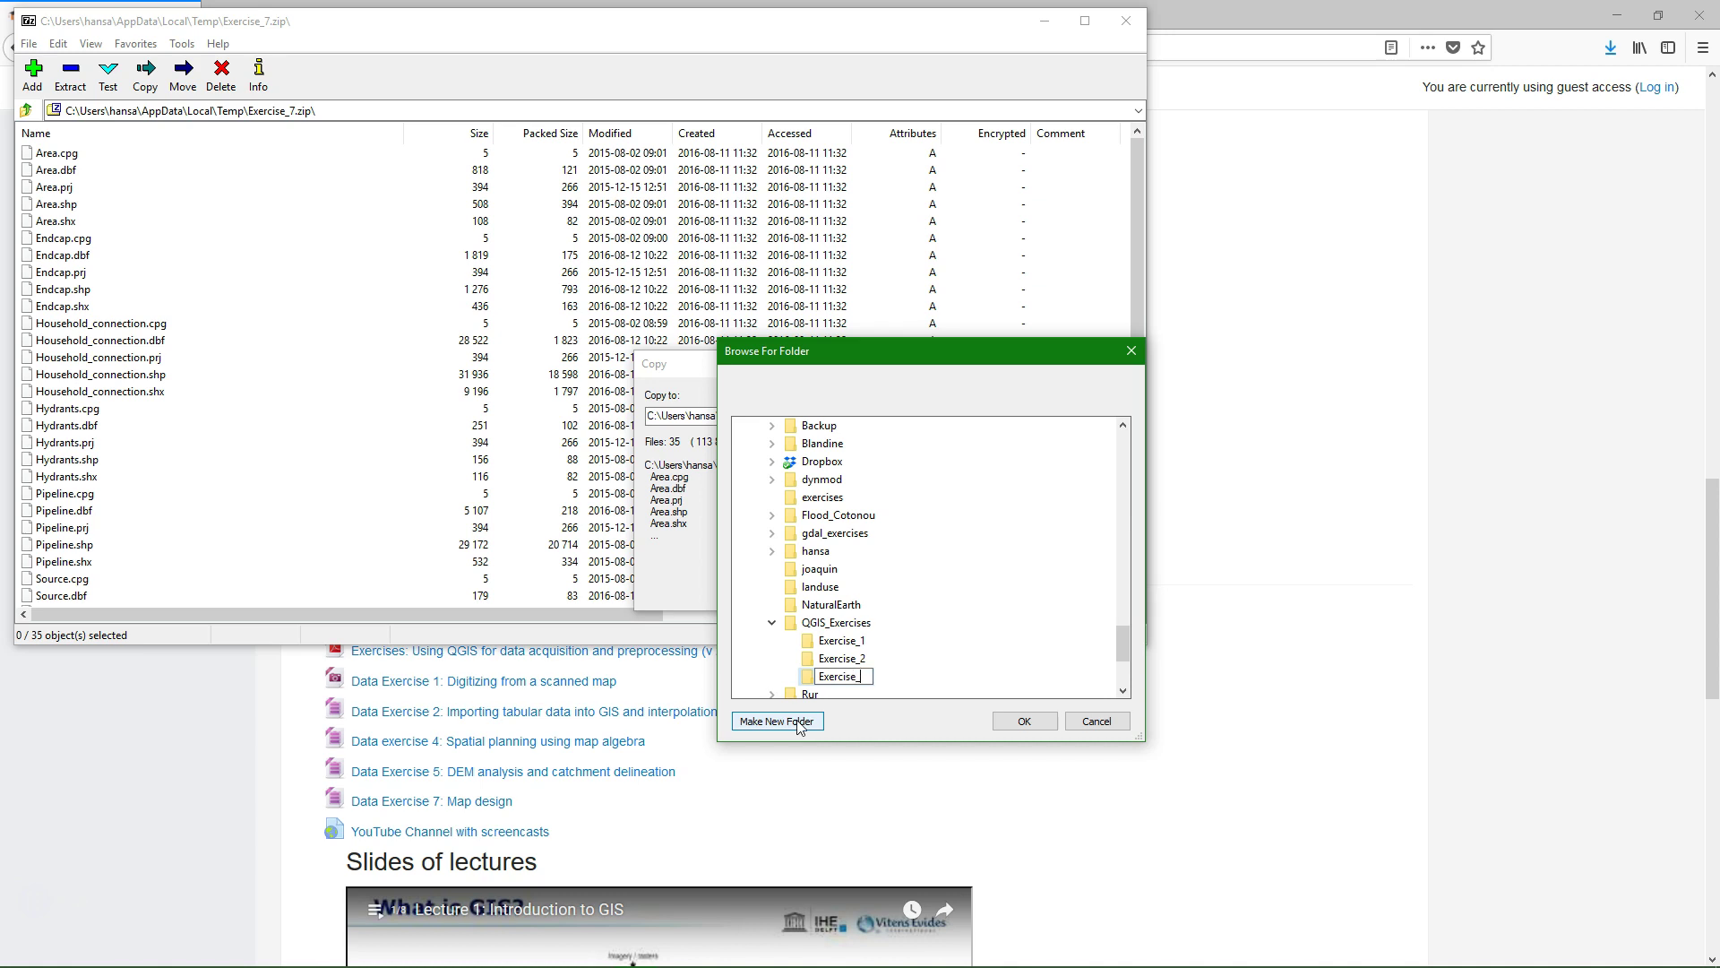
text(Exercise_7)
click(979, 660)
click(1026, 721)
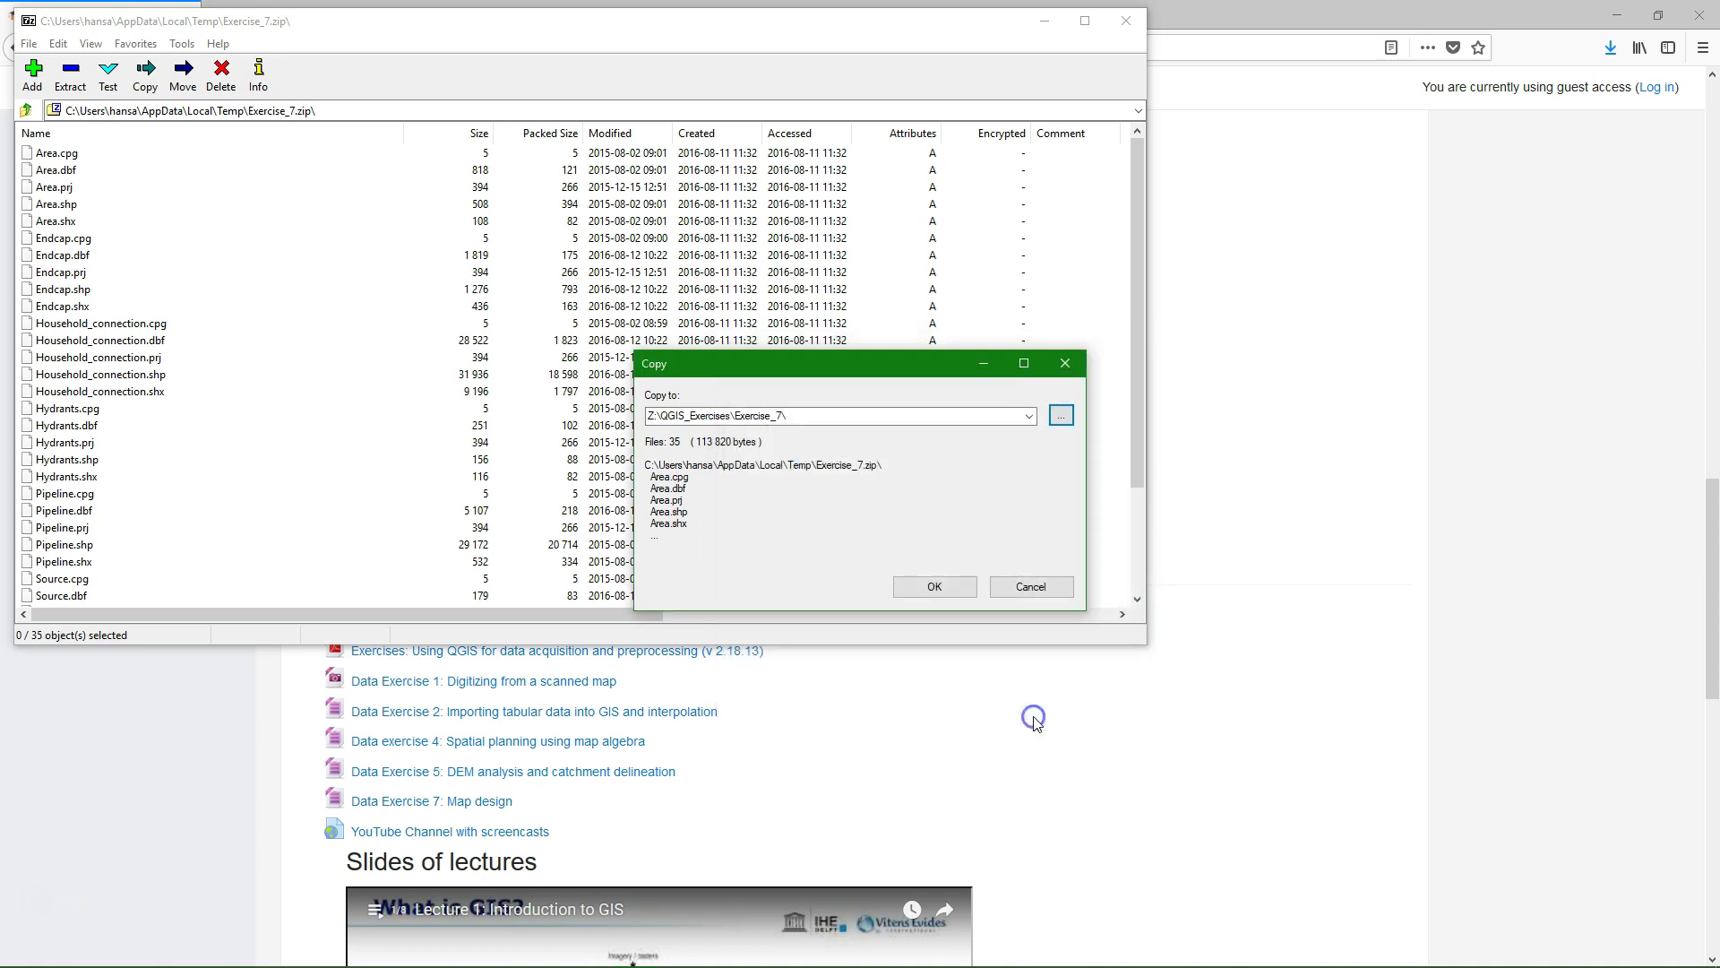
click(934, 587)
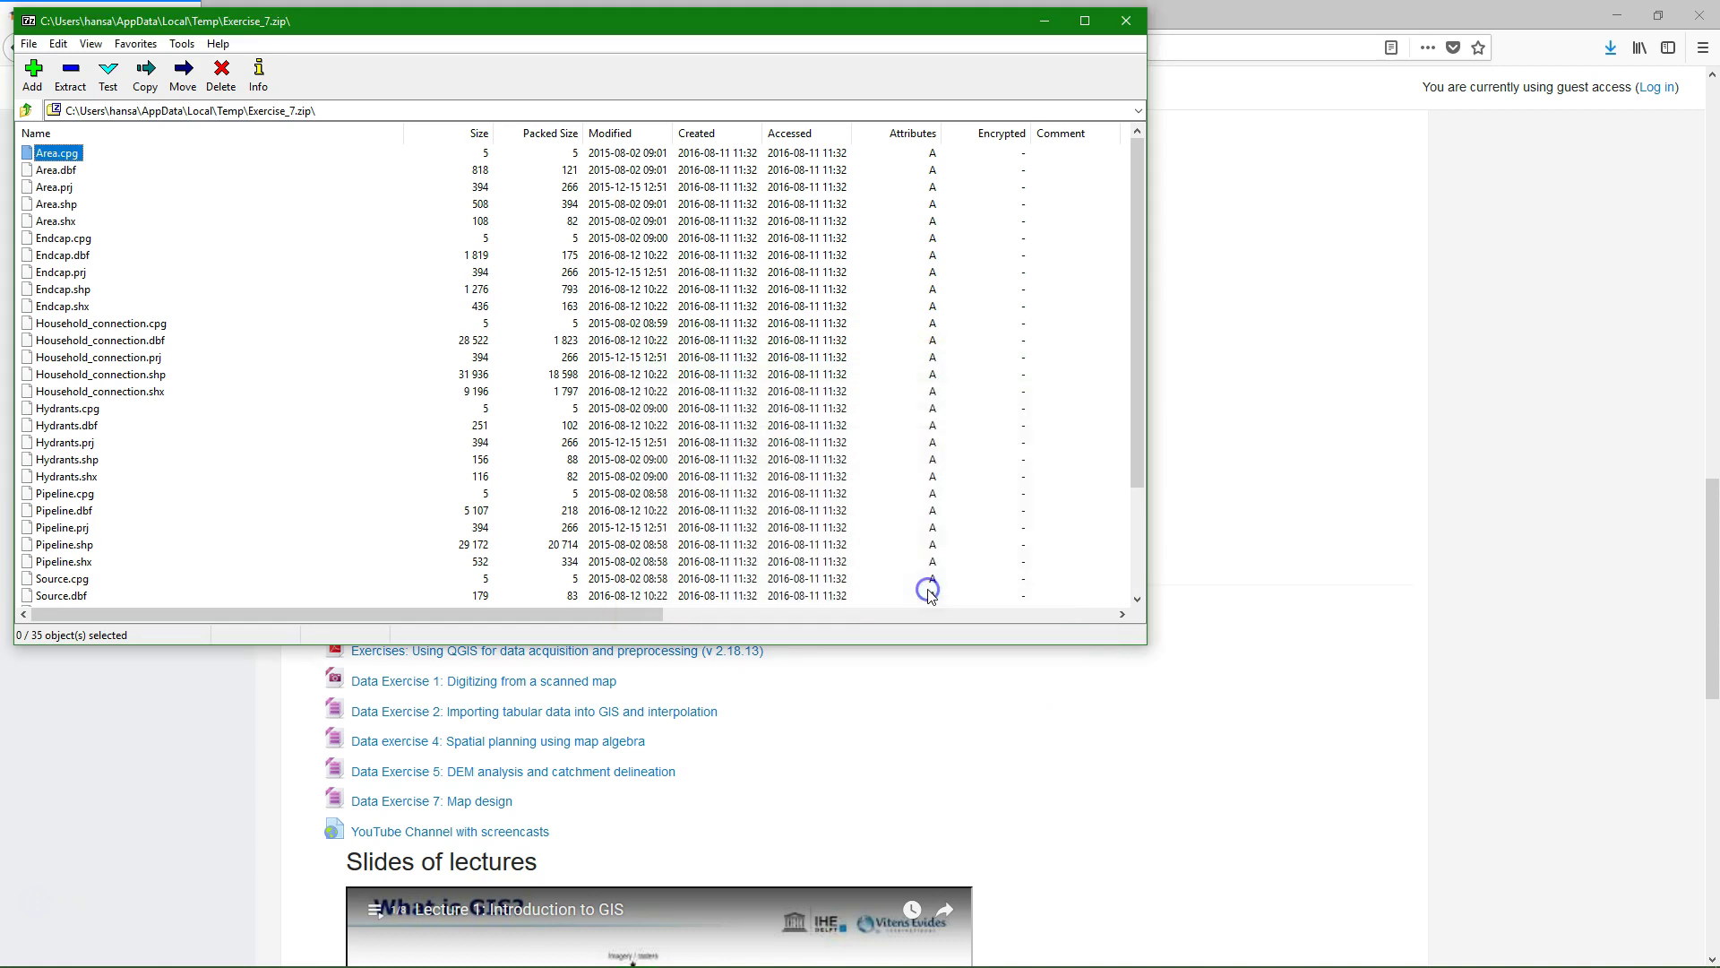
click(1126, 21)
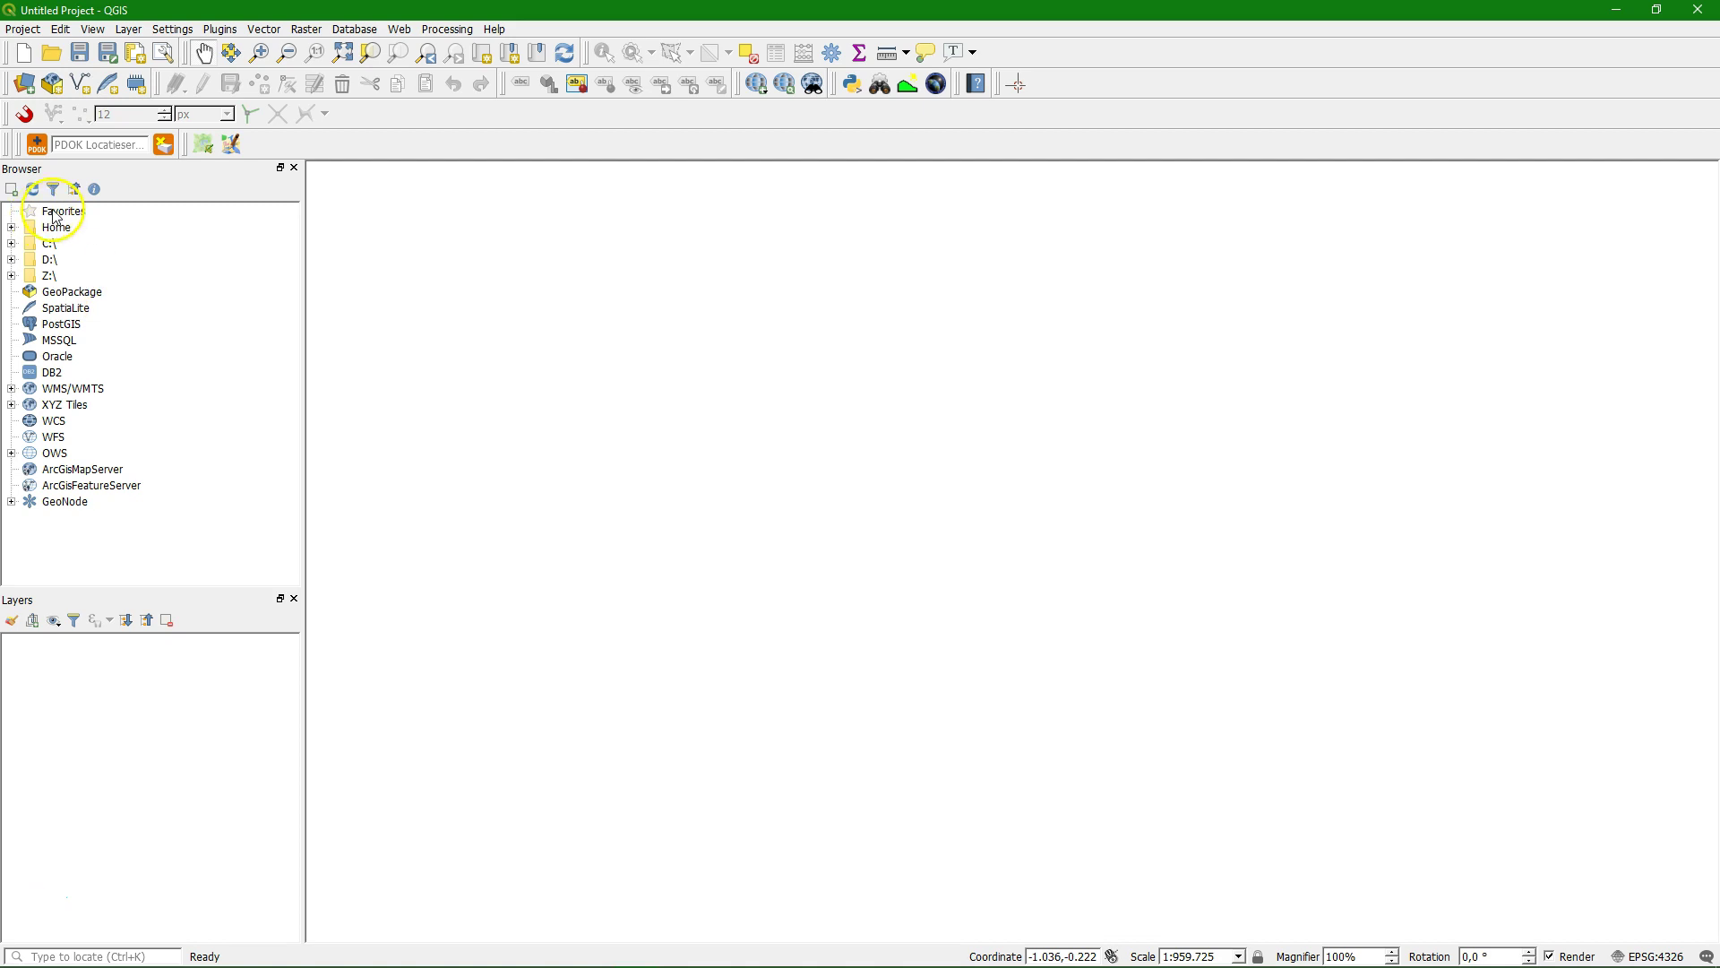
Add Z:\QGIS_Exercises\Exercise_7 to the Browser favorites and expand it to list its shapefiles
click(104, 216)
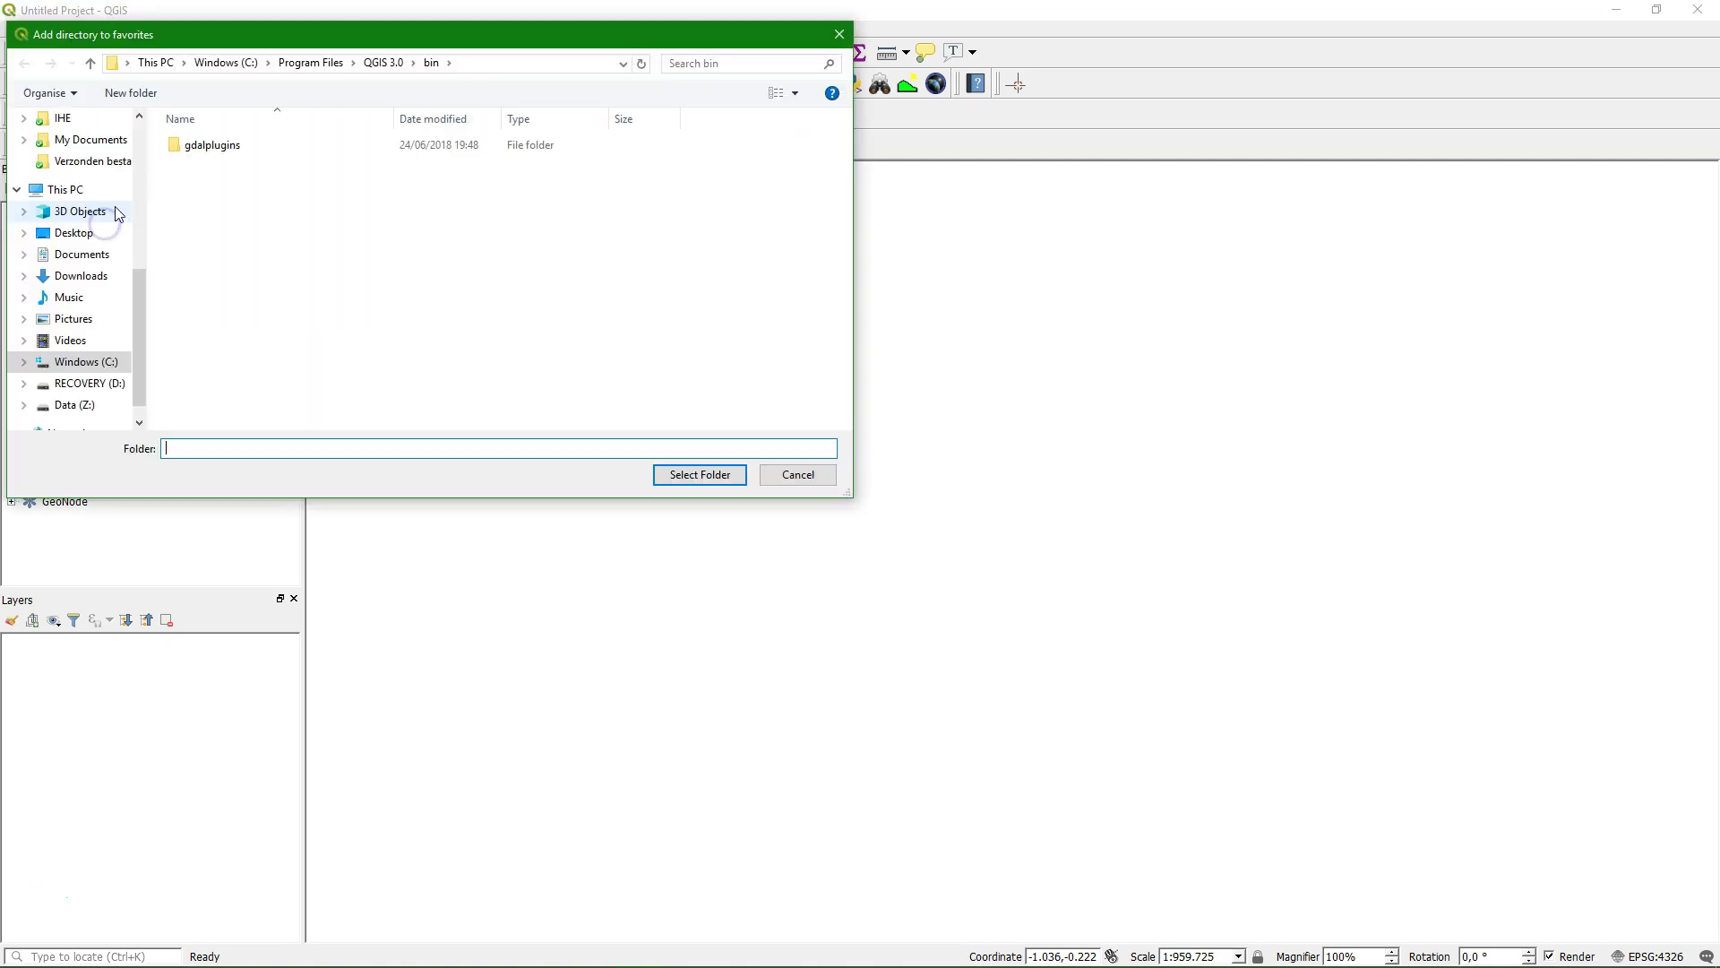
click(76, 405)
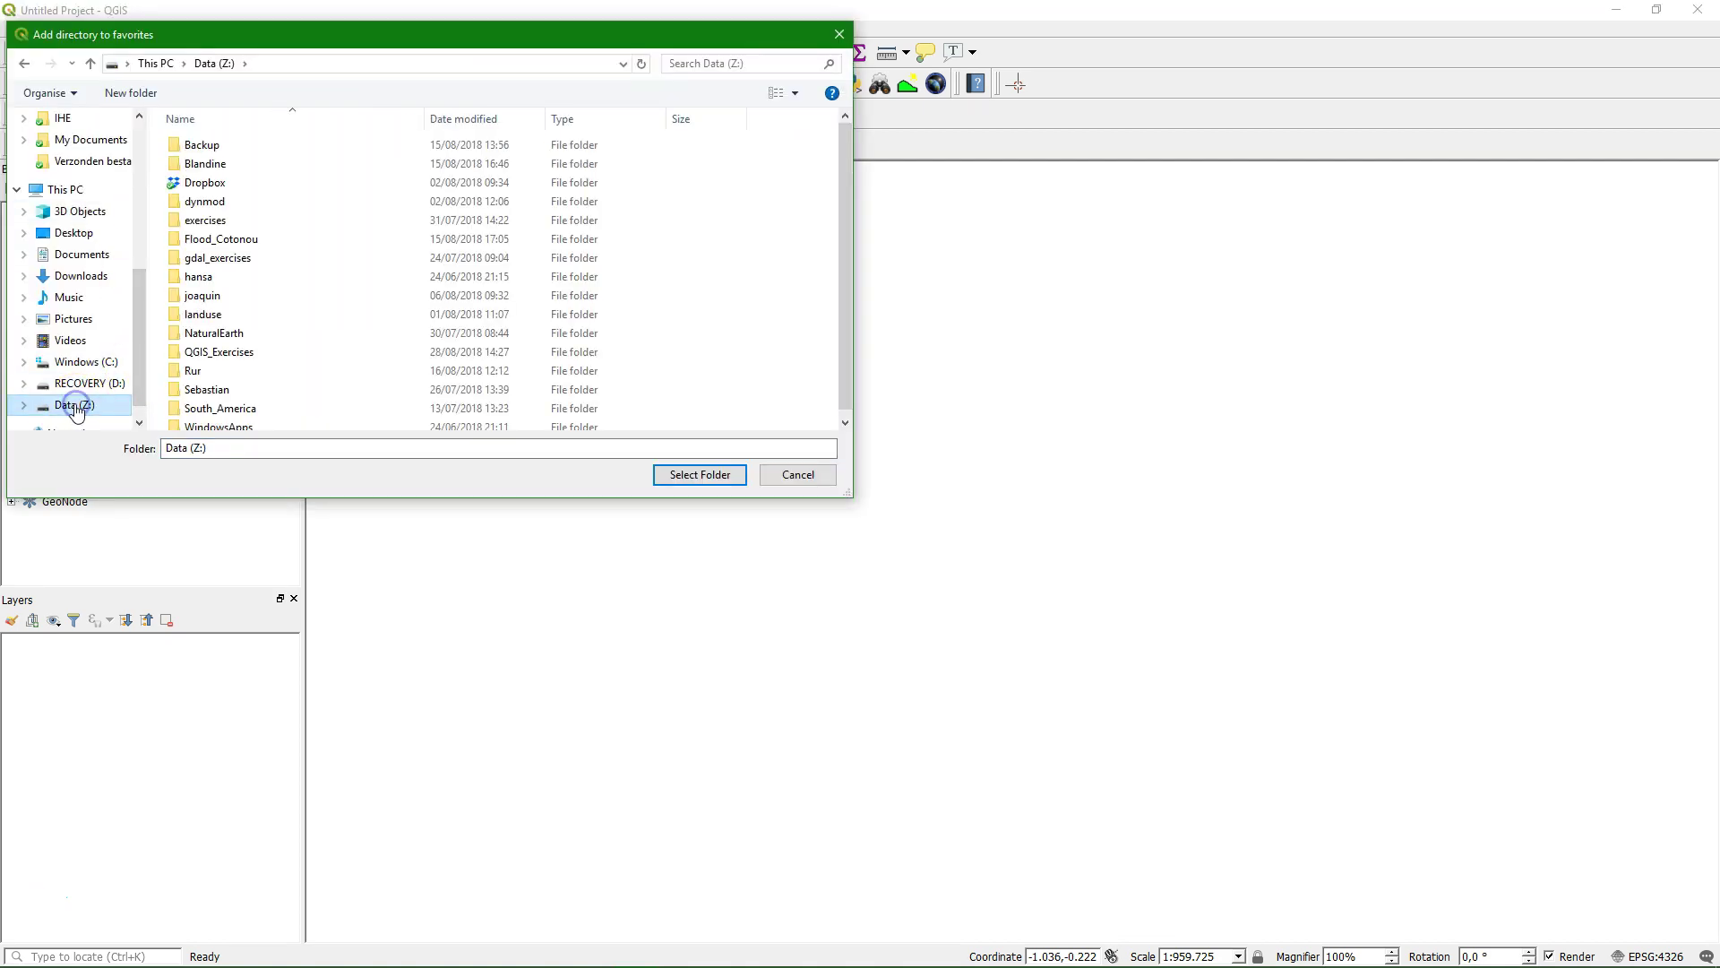
double_click(210, 351)
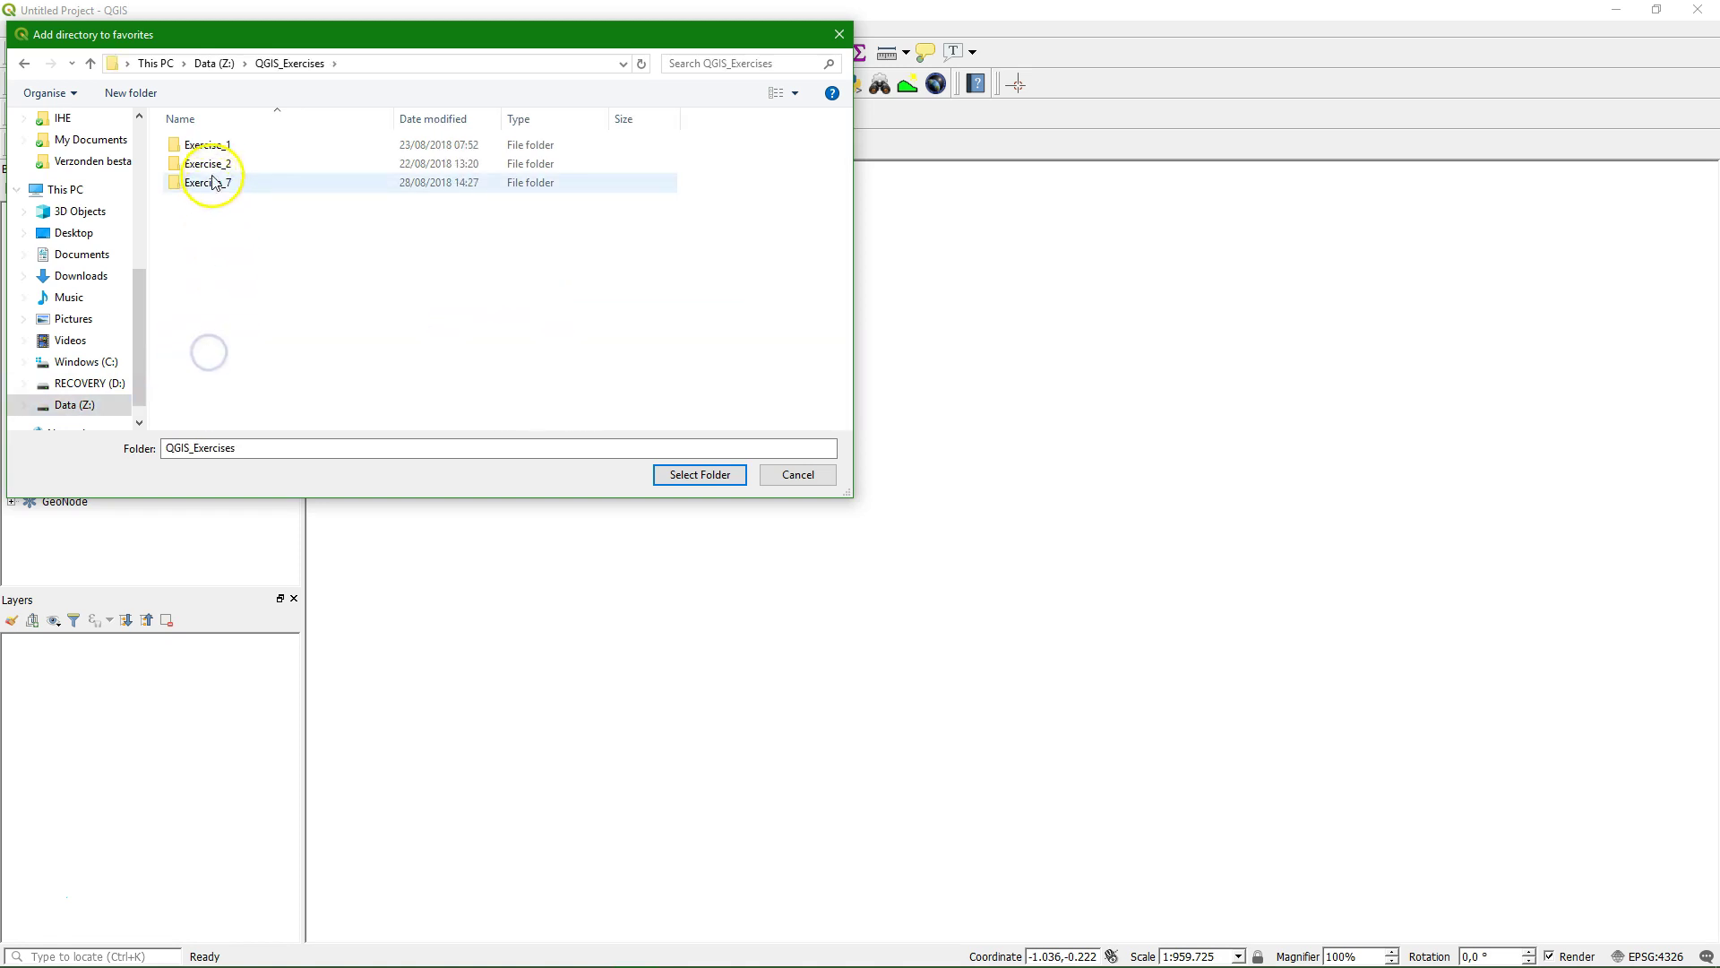
click(208, 182)
click(697, 475)
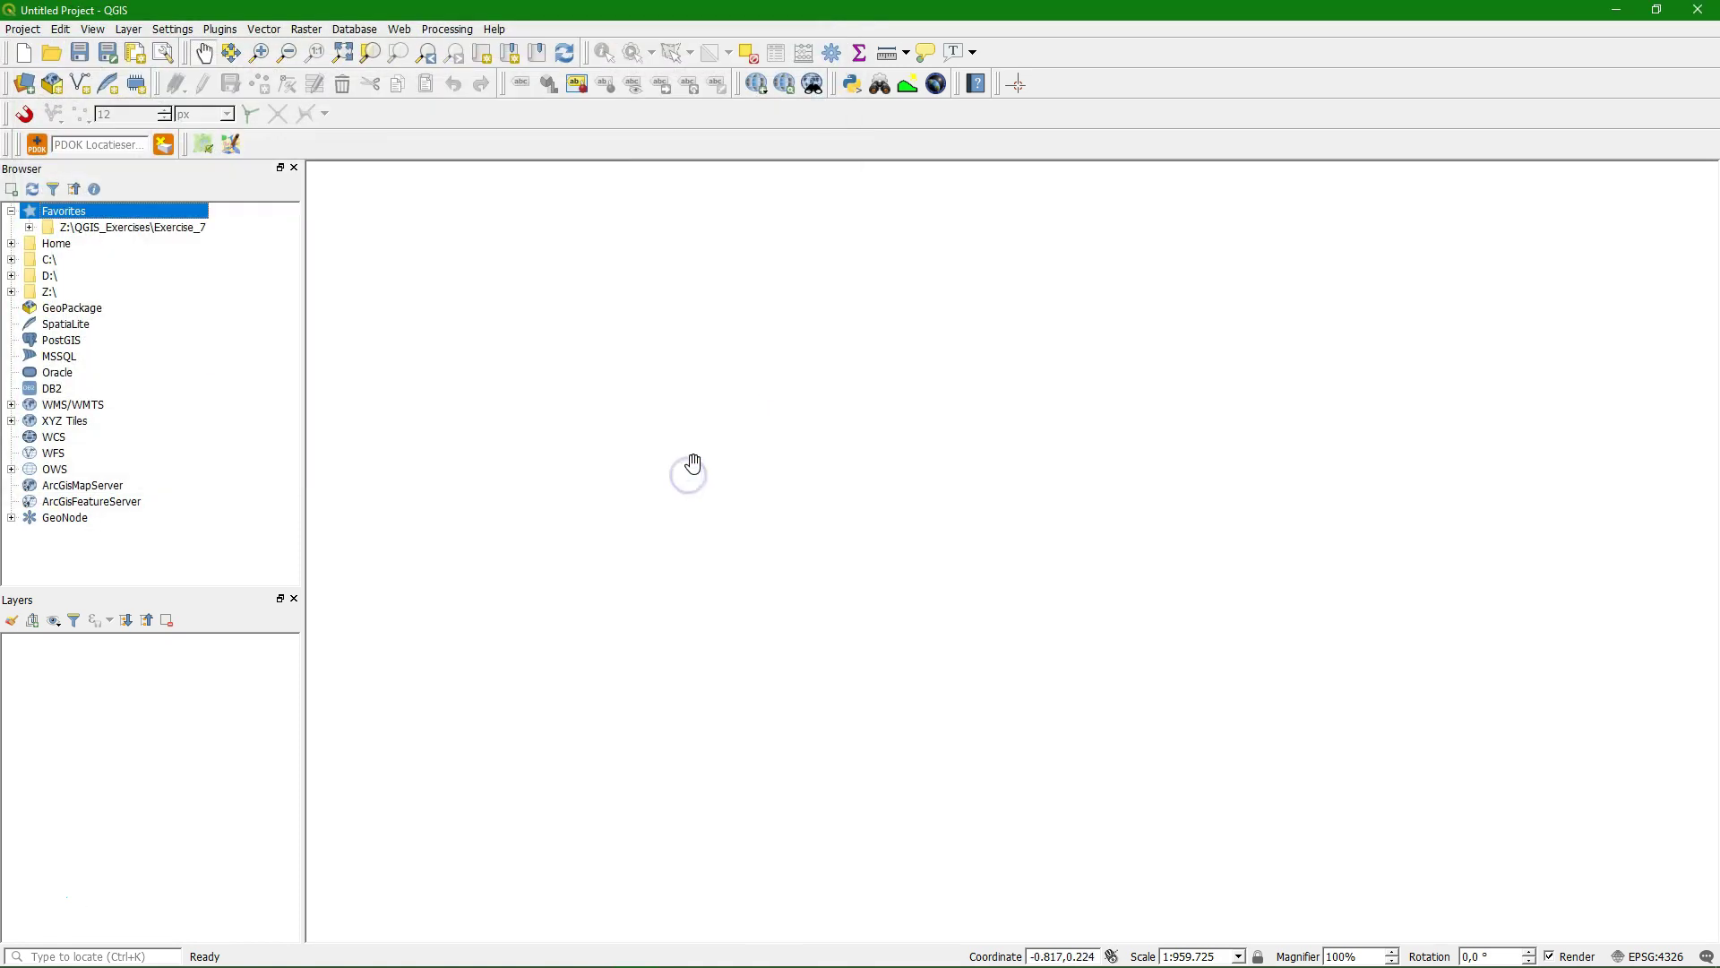
click(29, 227)
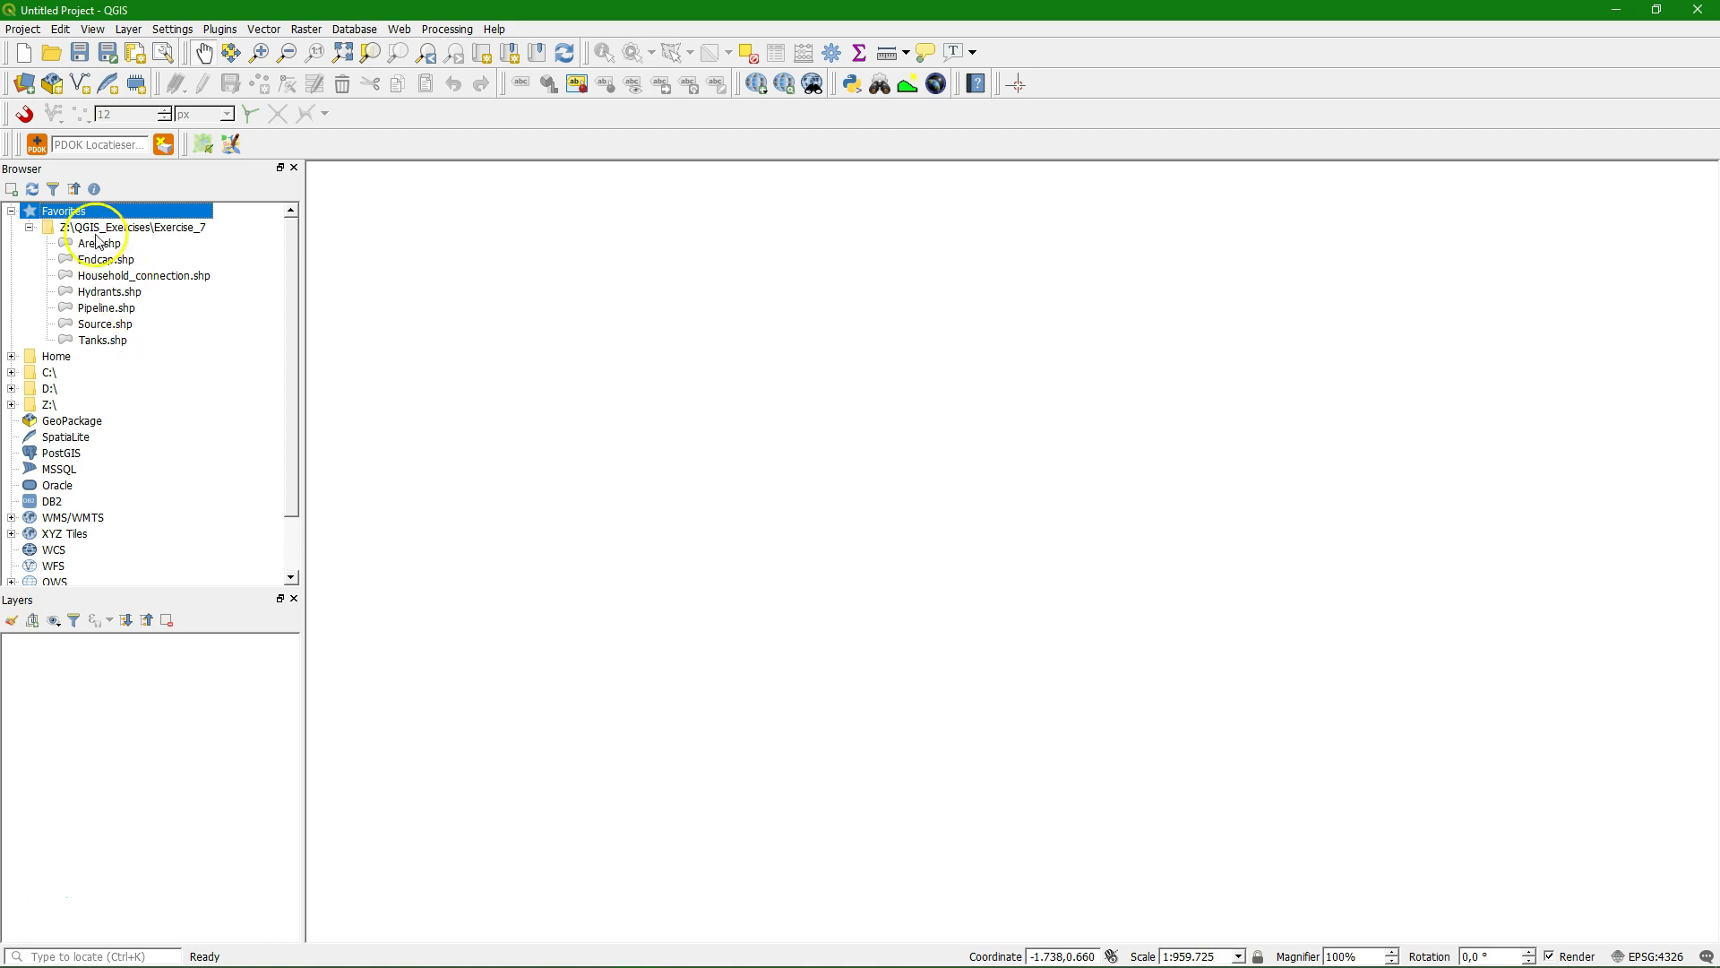
Inspect the properties of Household_connection.shp
click(119, 272)
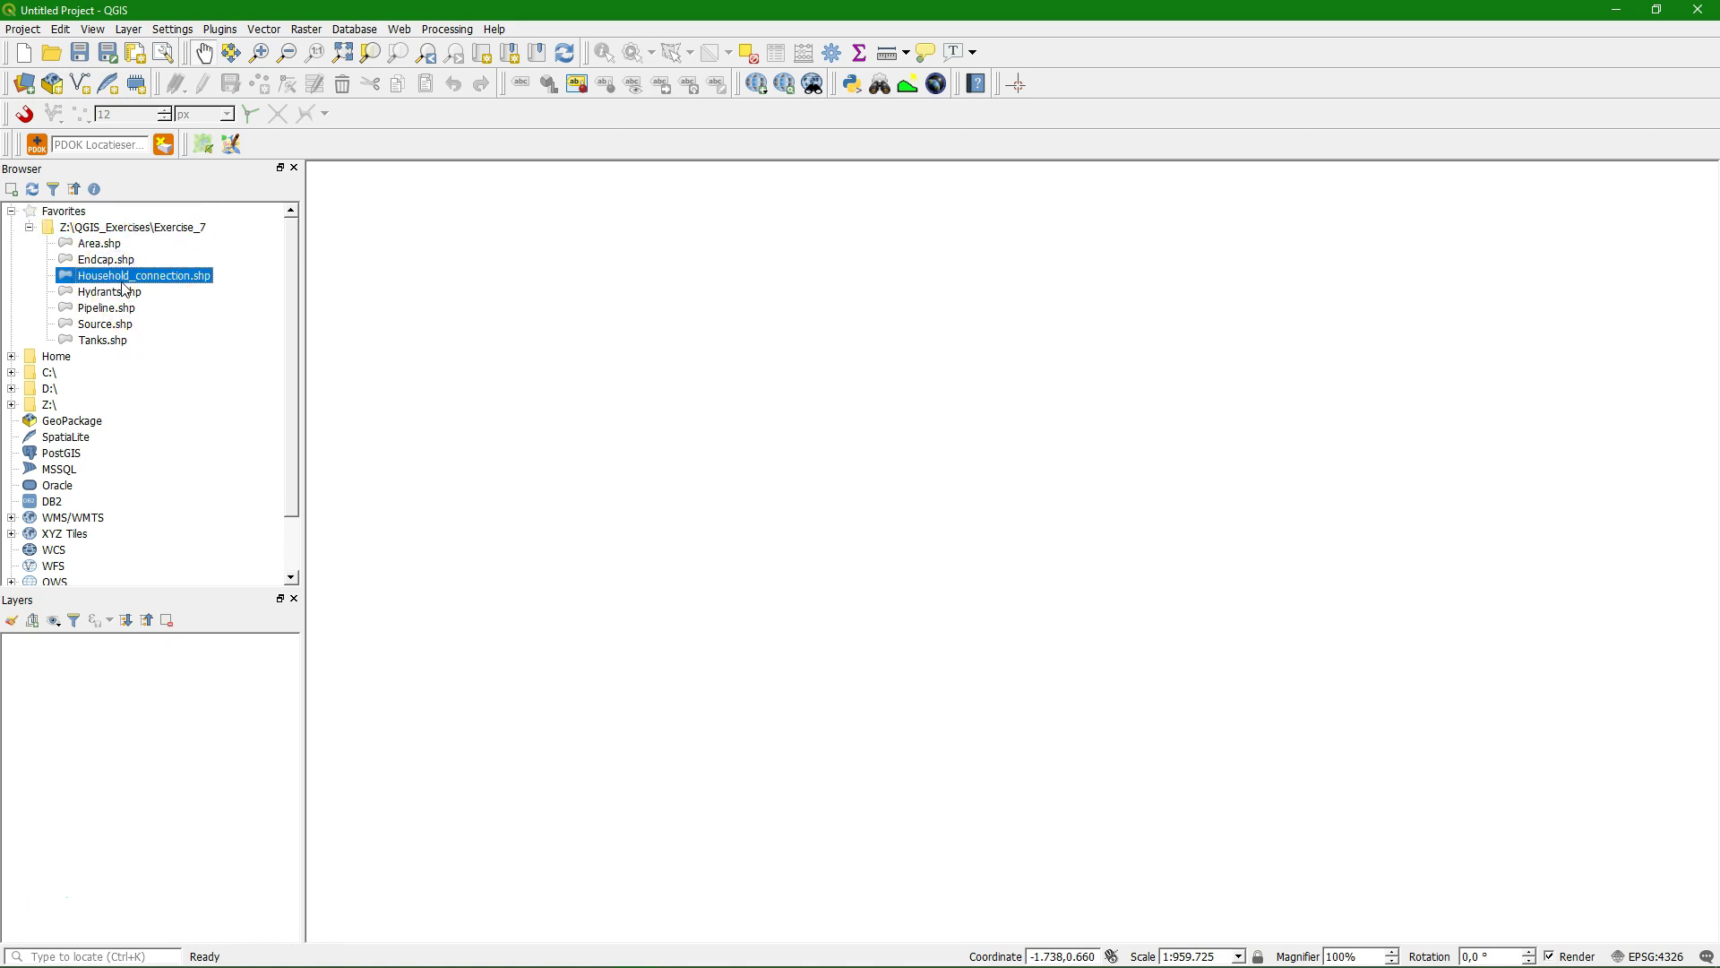
right_click(123, 278)
click(158, 310)
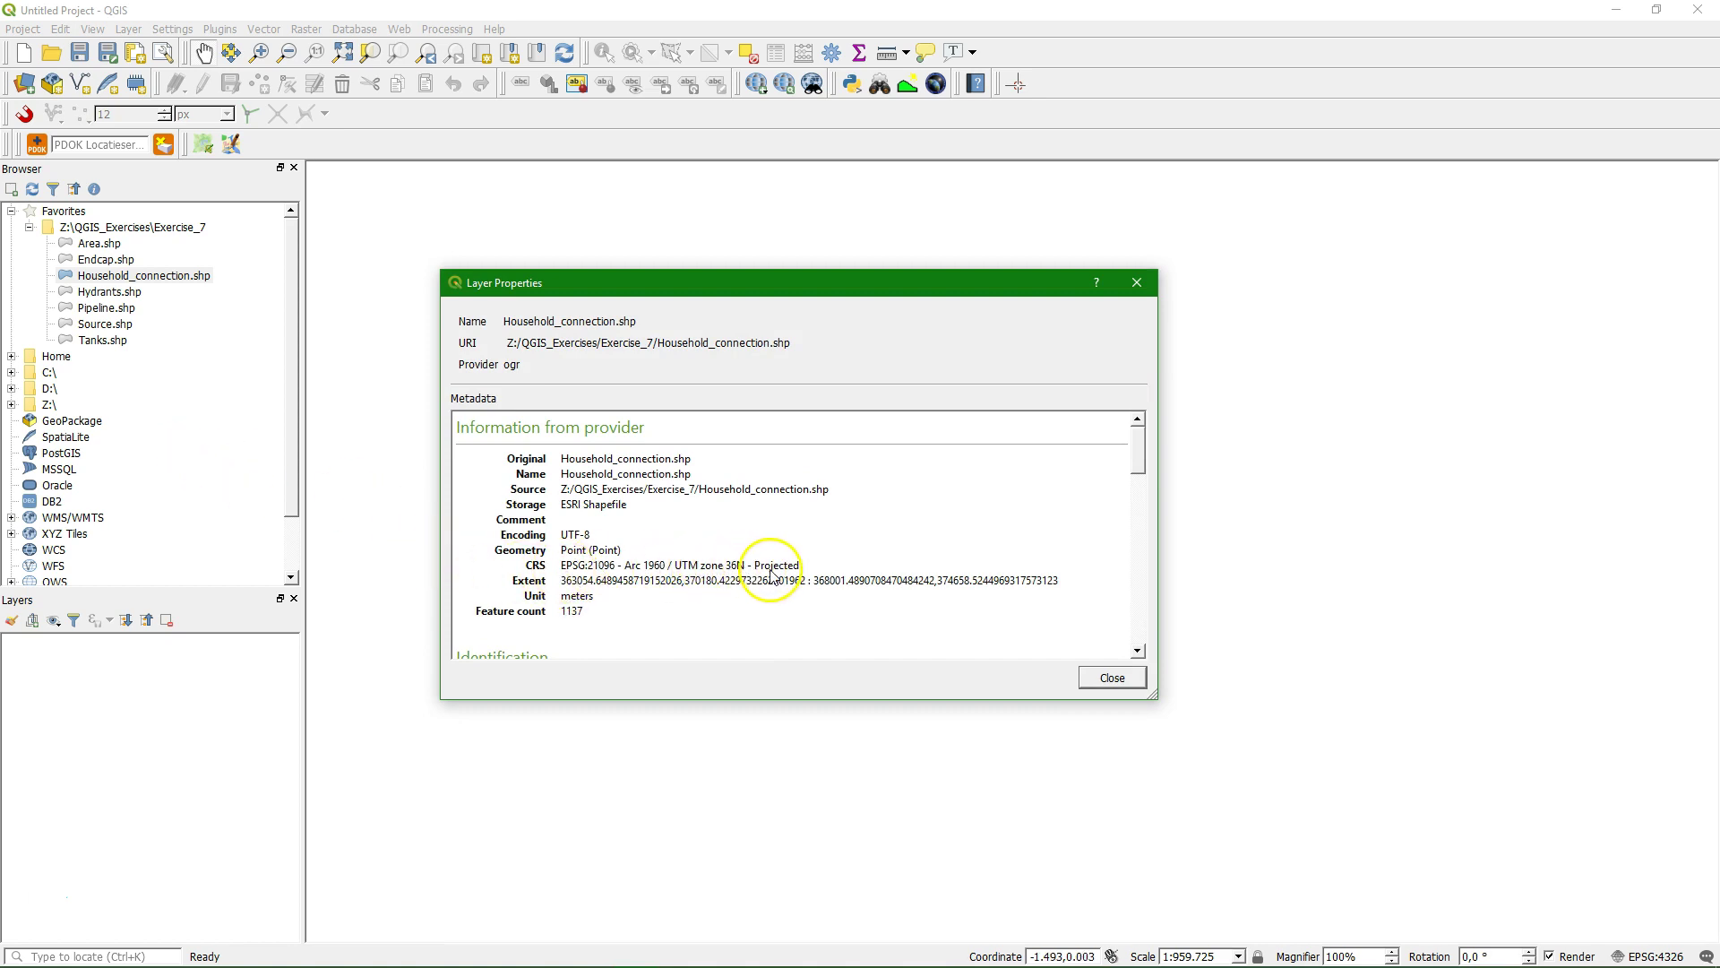
click(1113, 678)
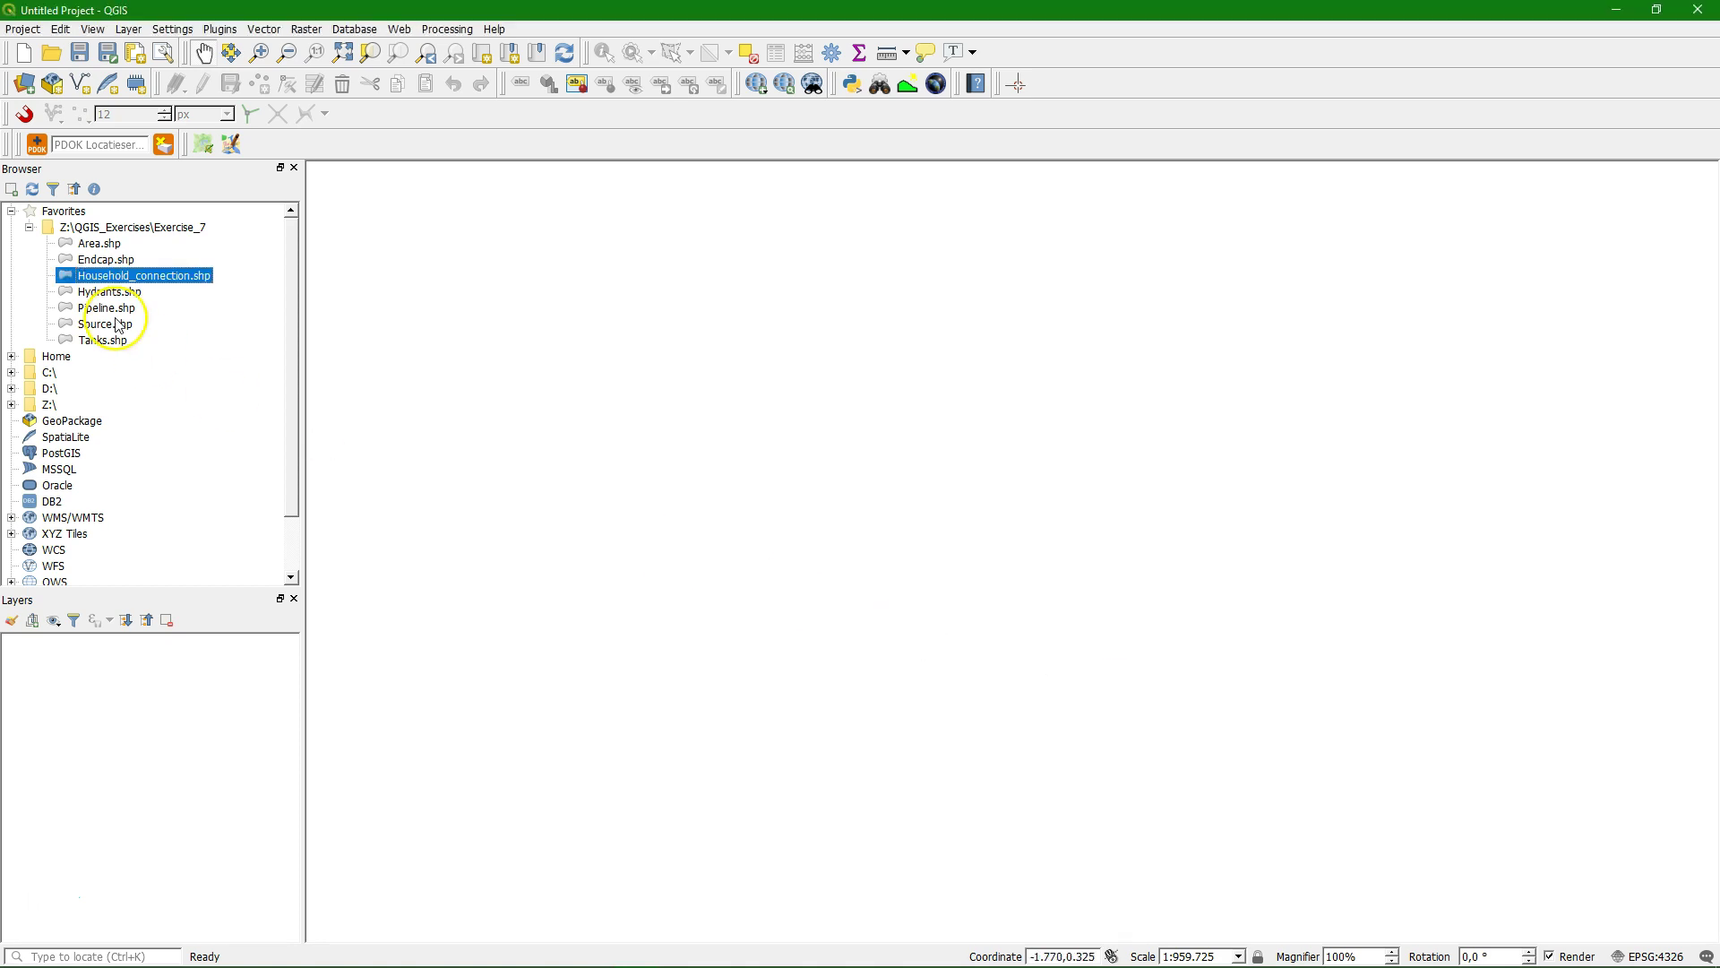
Add all seven shapefiles, Area through Tanks, to the map and move Area to the bottom
click(100, 246)
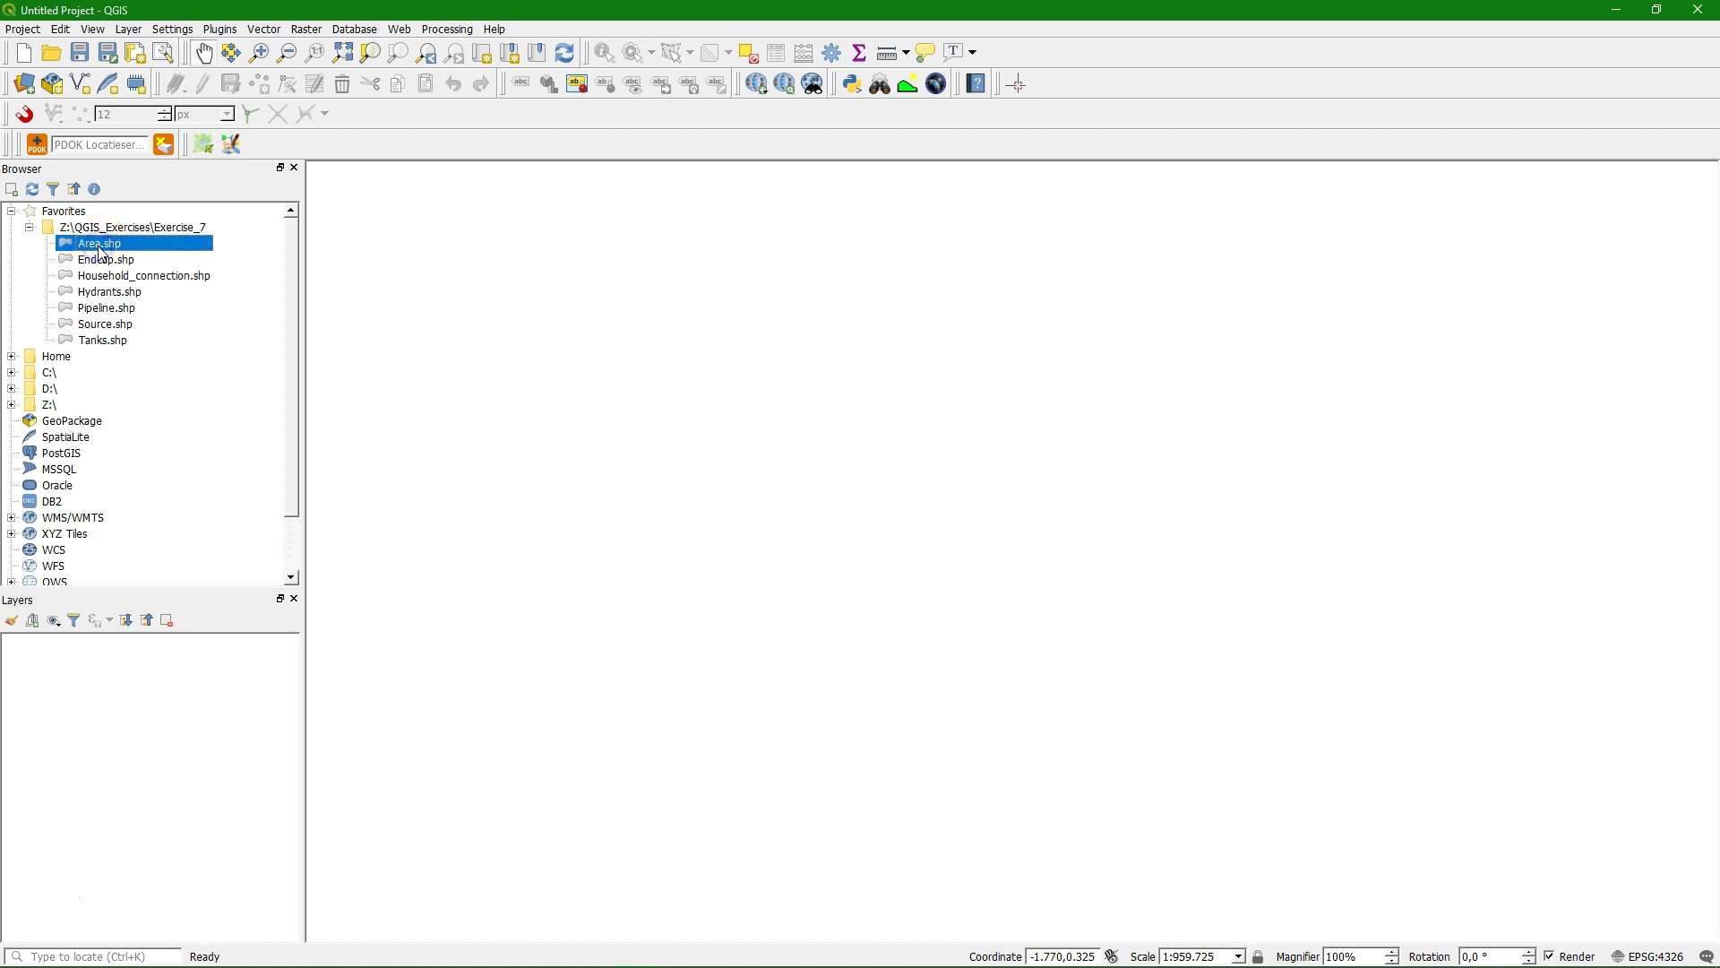
shift+click(112, 340)
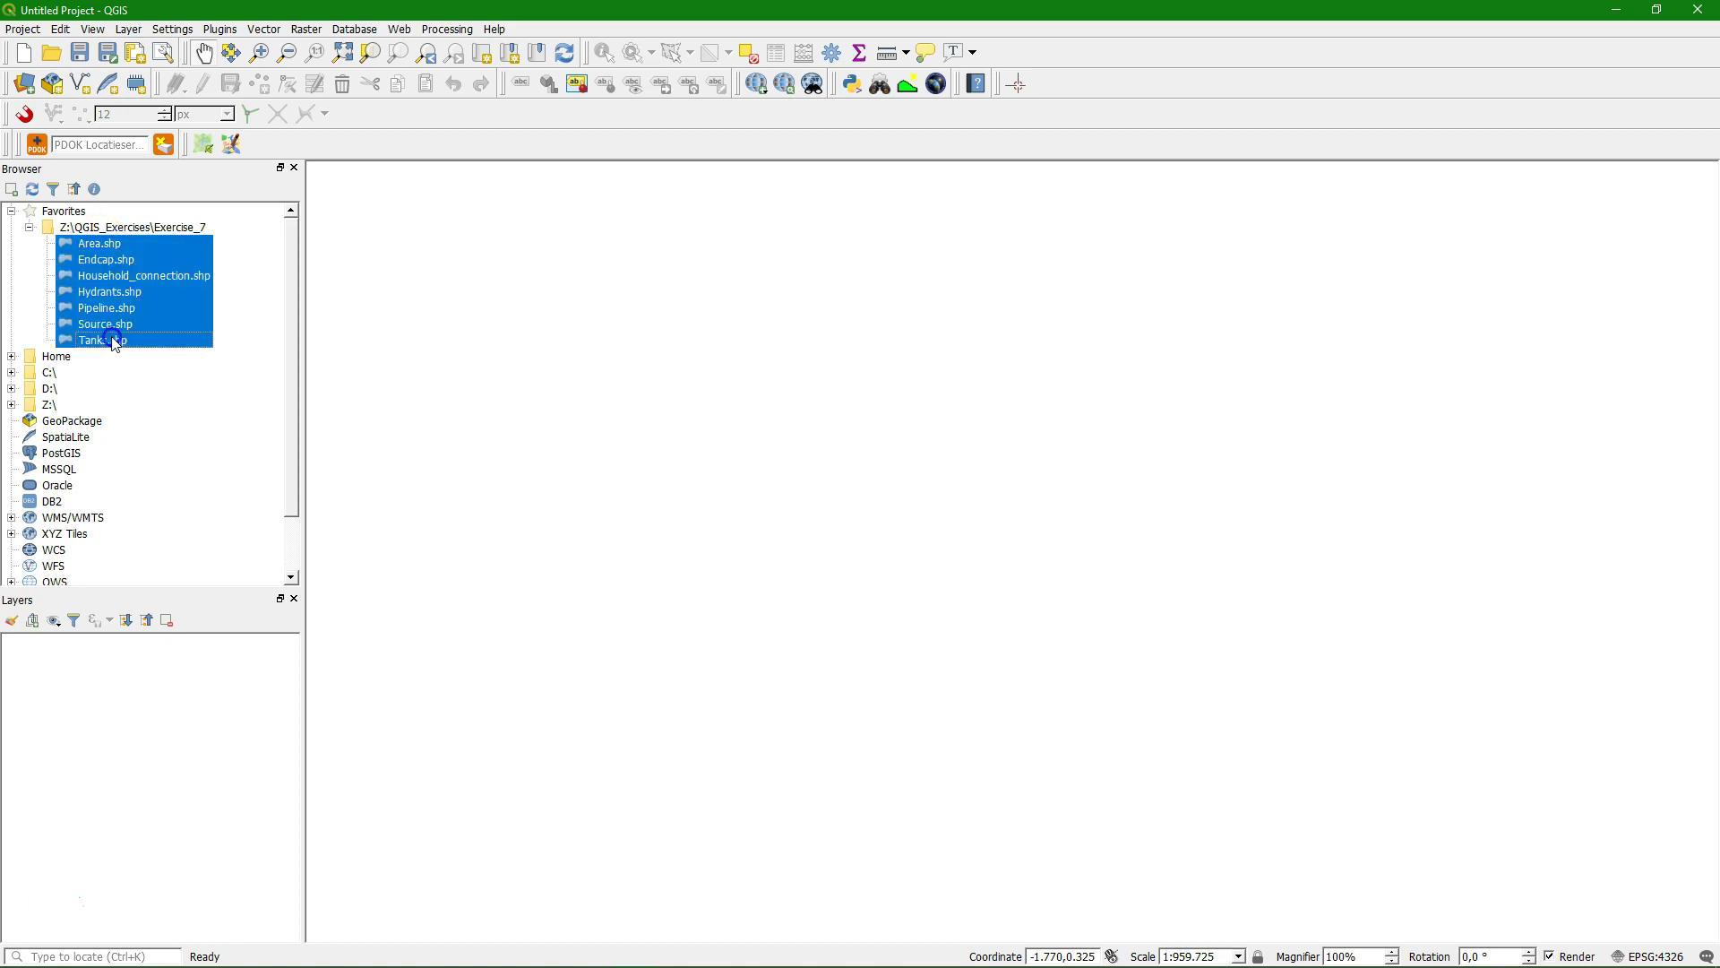
drag(107, 245, 981, 430)
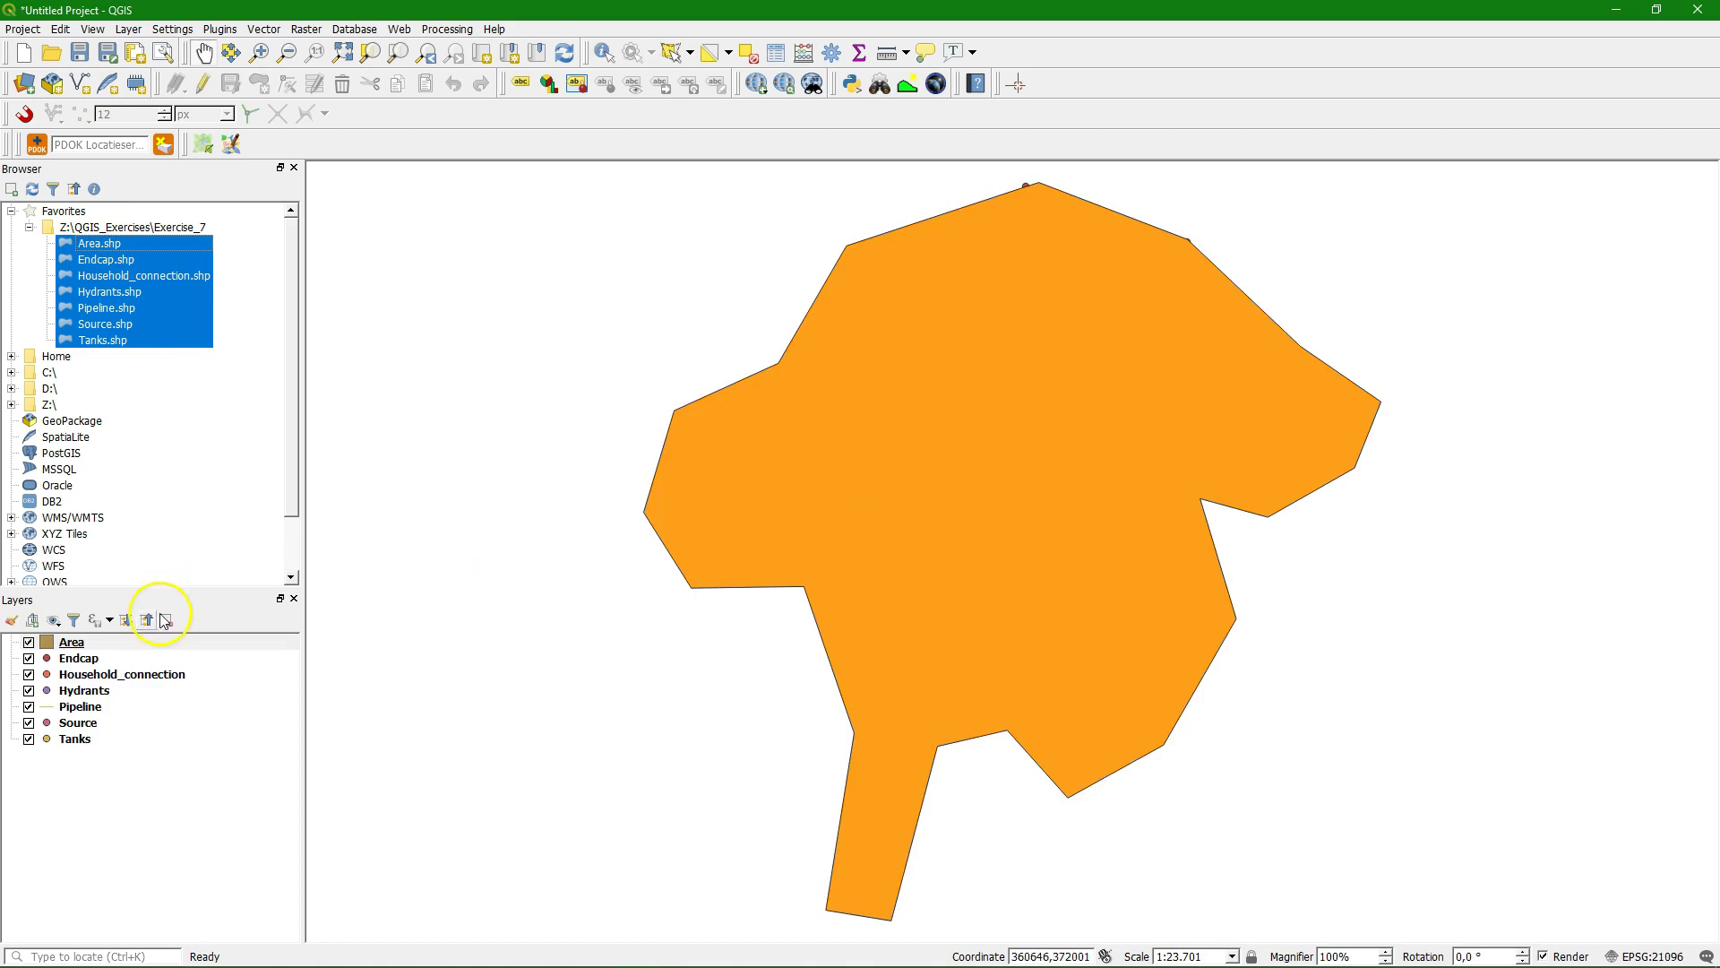
click(77, 643)
drag(77, 642, 179, 746)
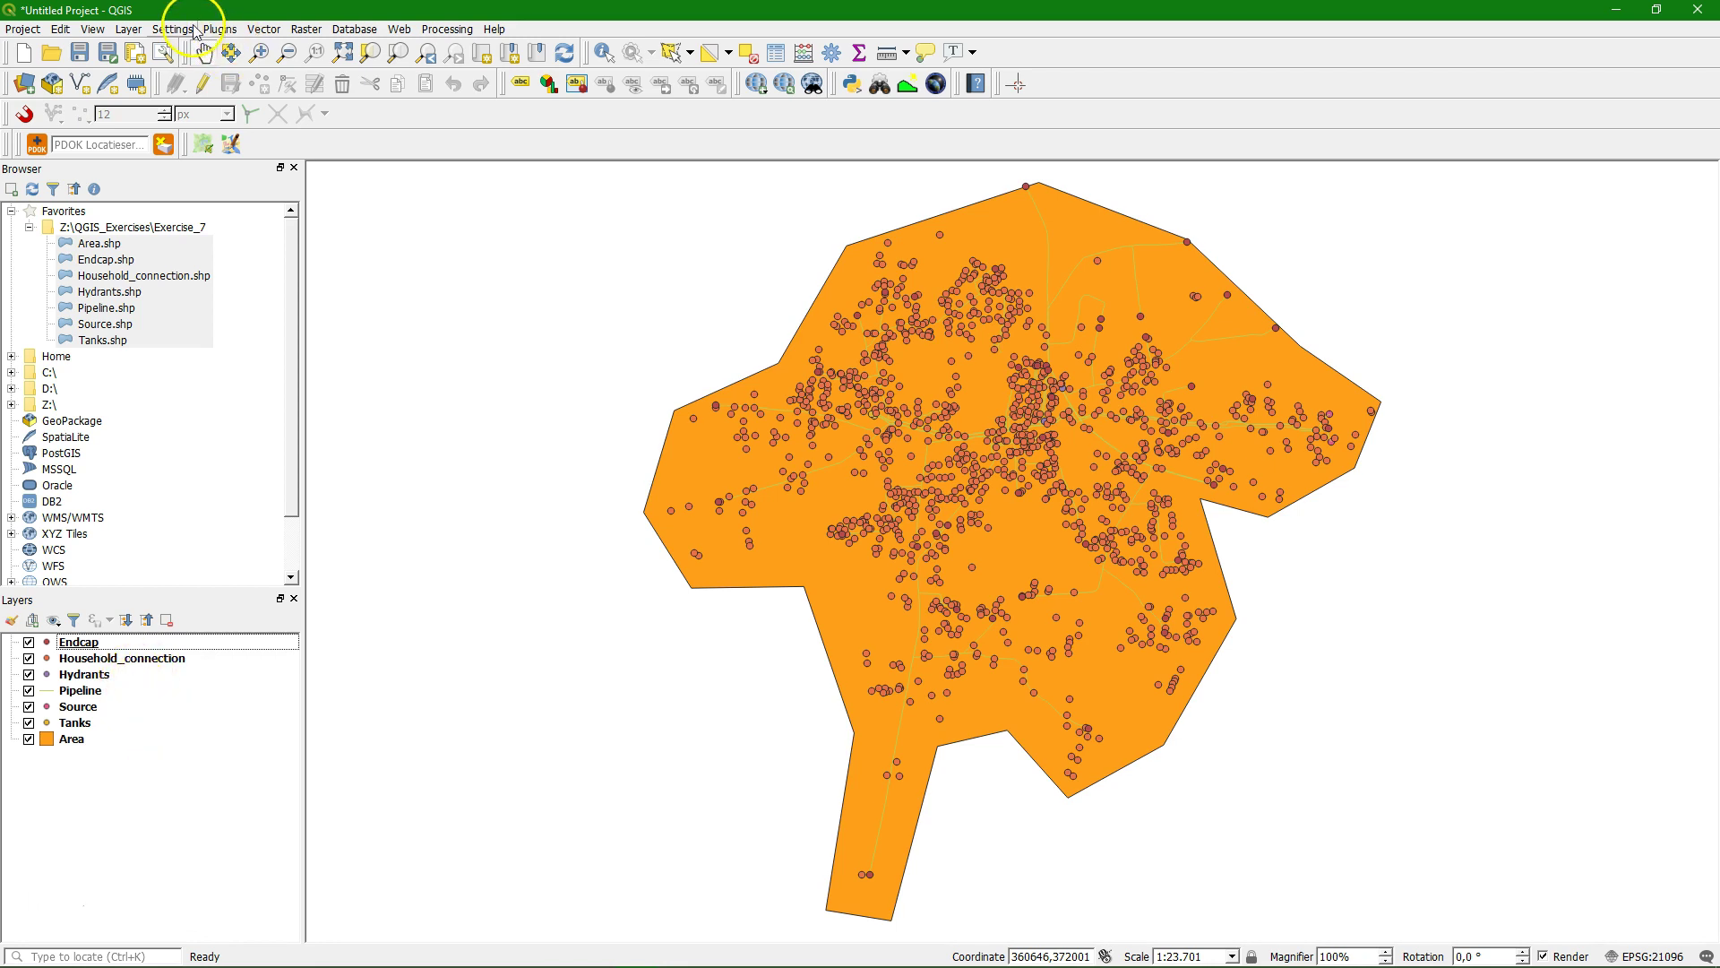
Create a new GeoPackage layer saved as Adjumani.gpkg in the Exercise_7 folder
click(128, 29)
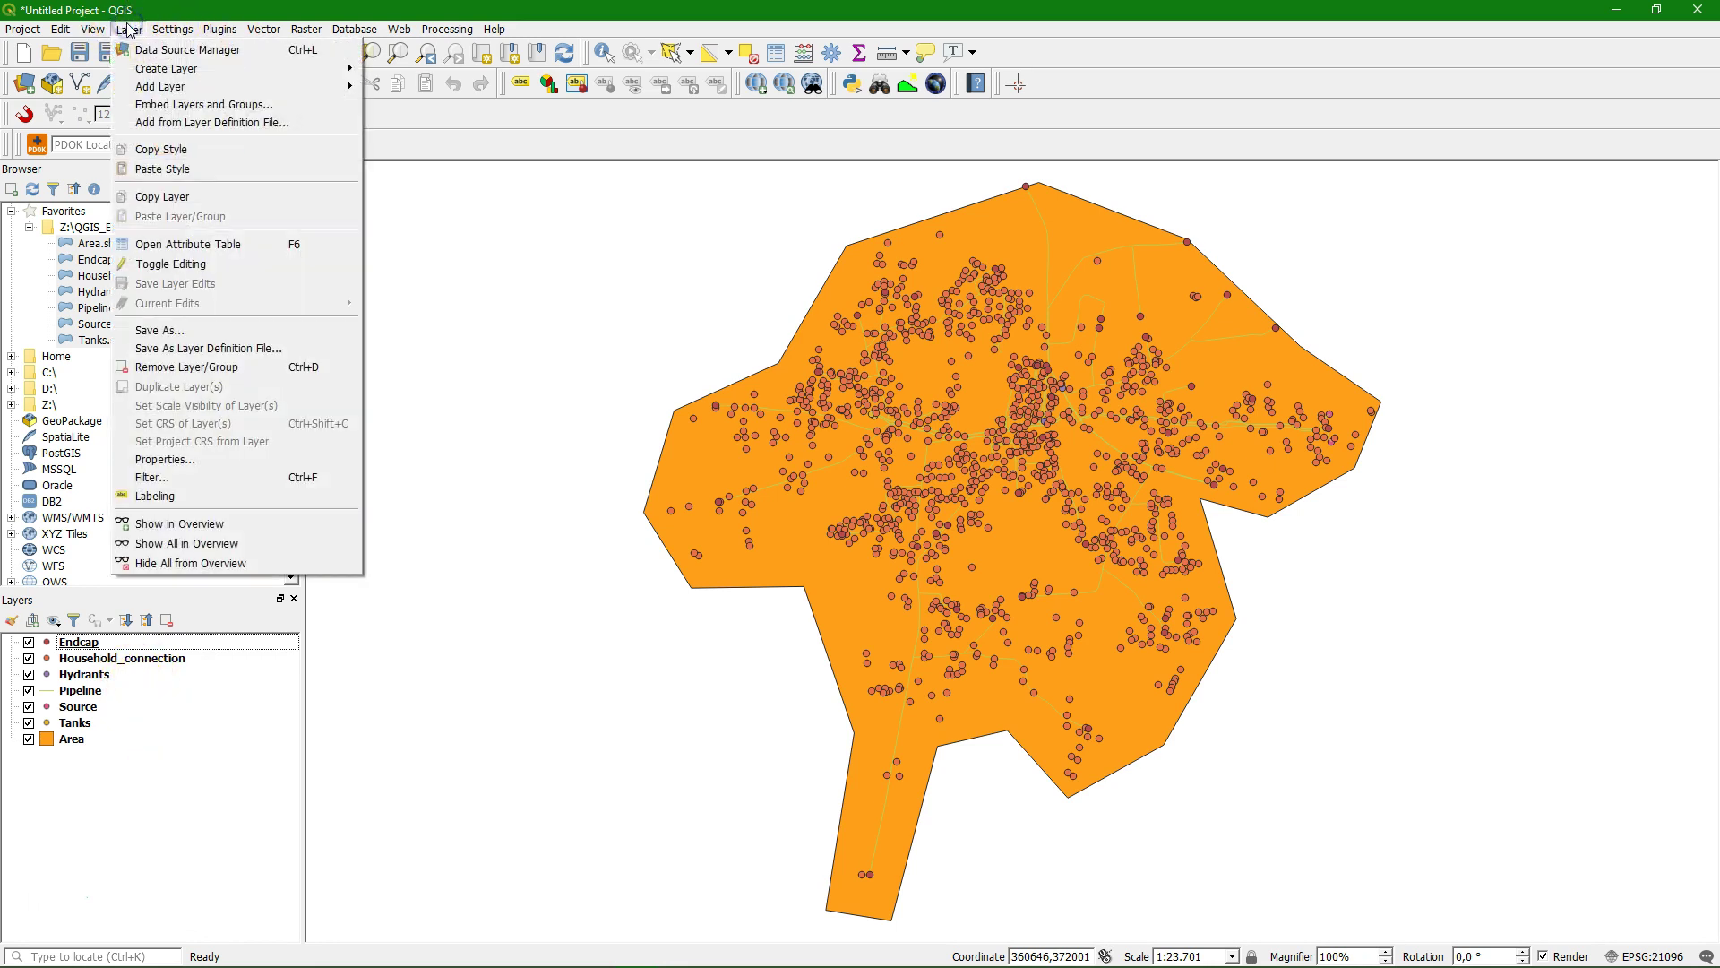
click(146, 70)
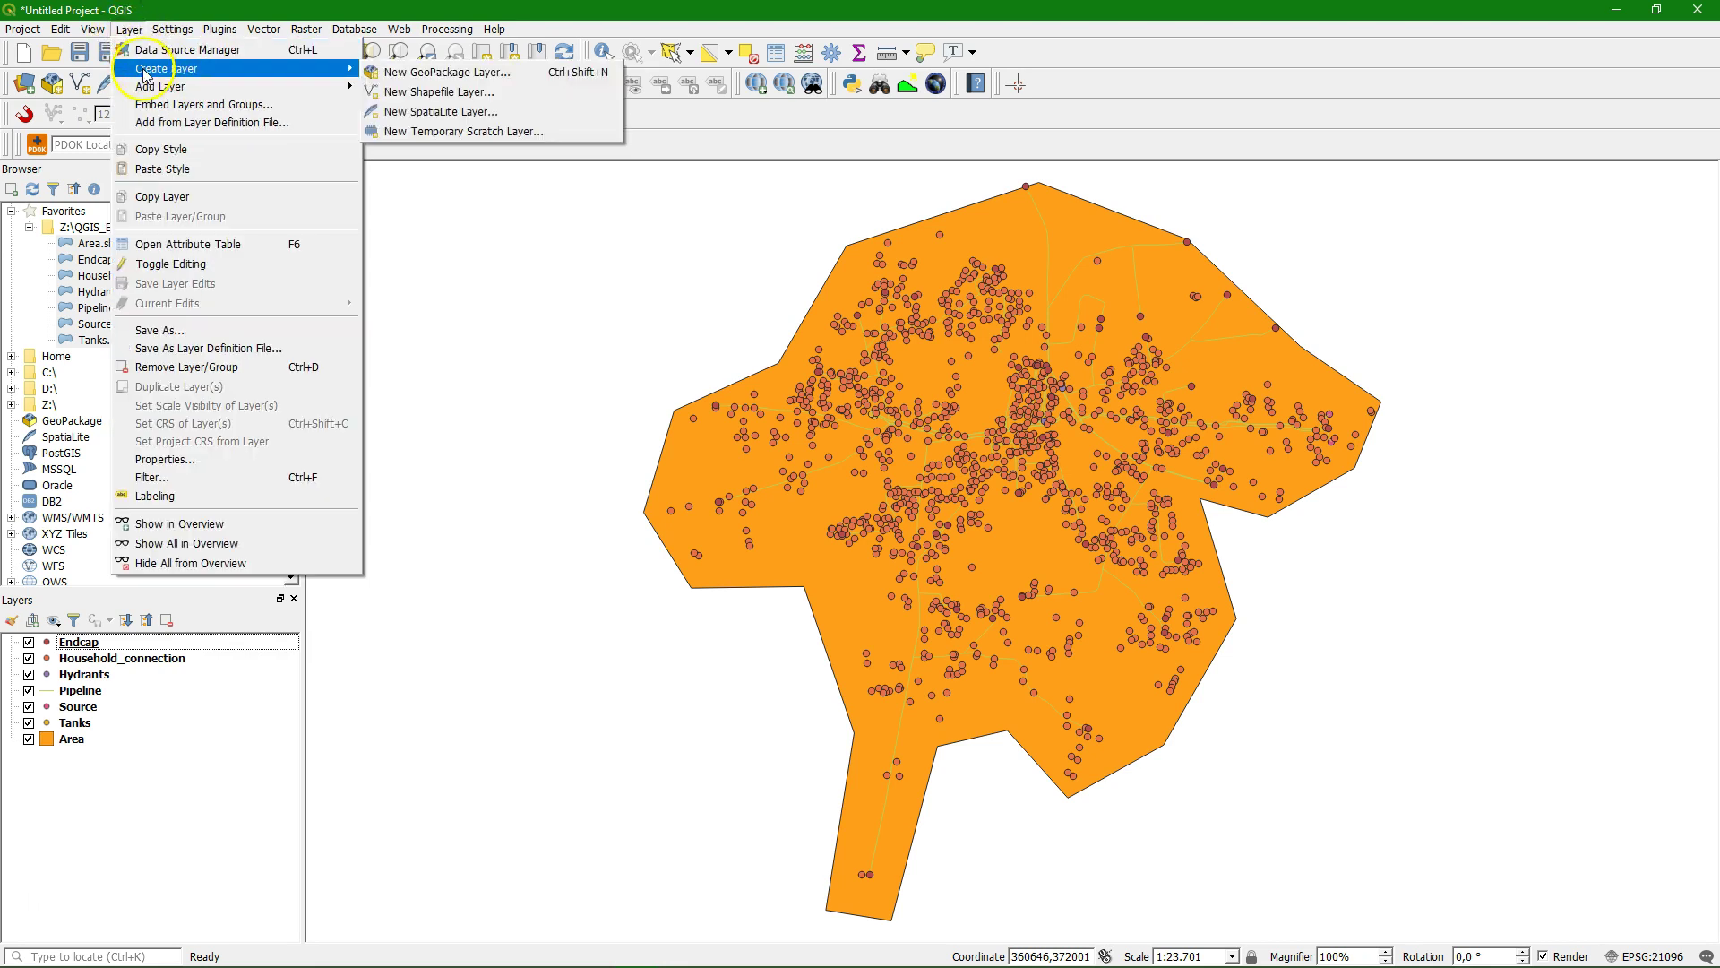
click(444, 77)
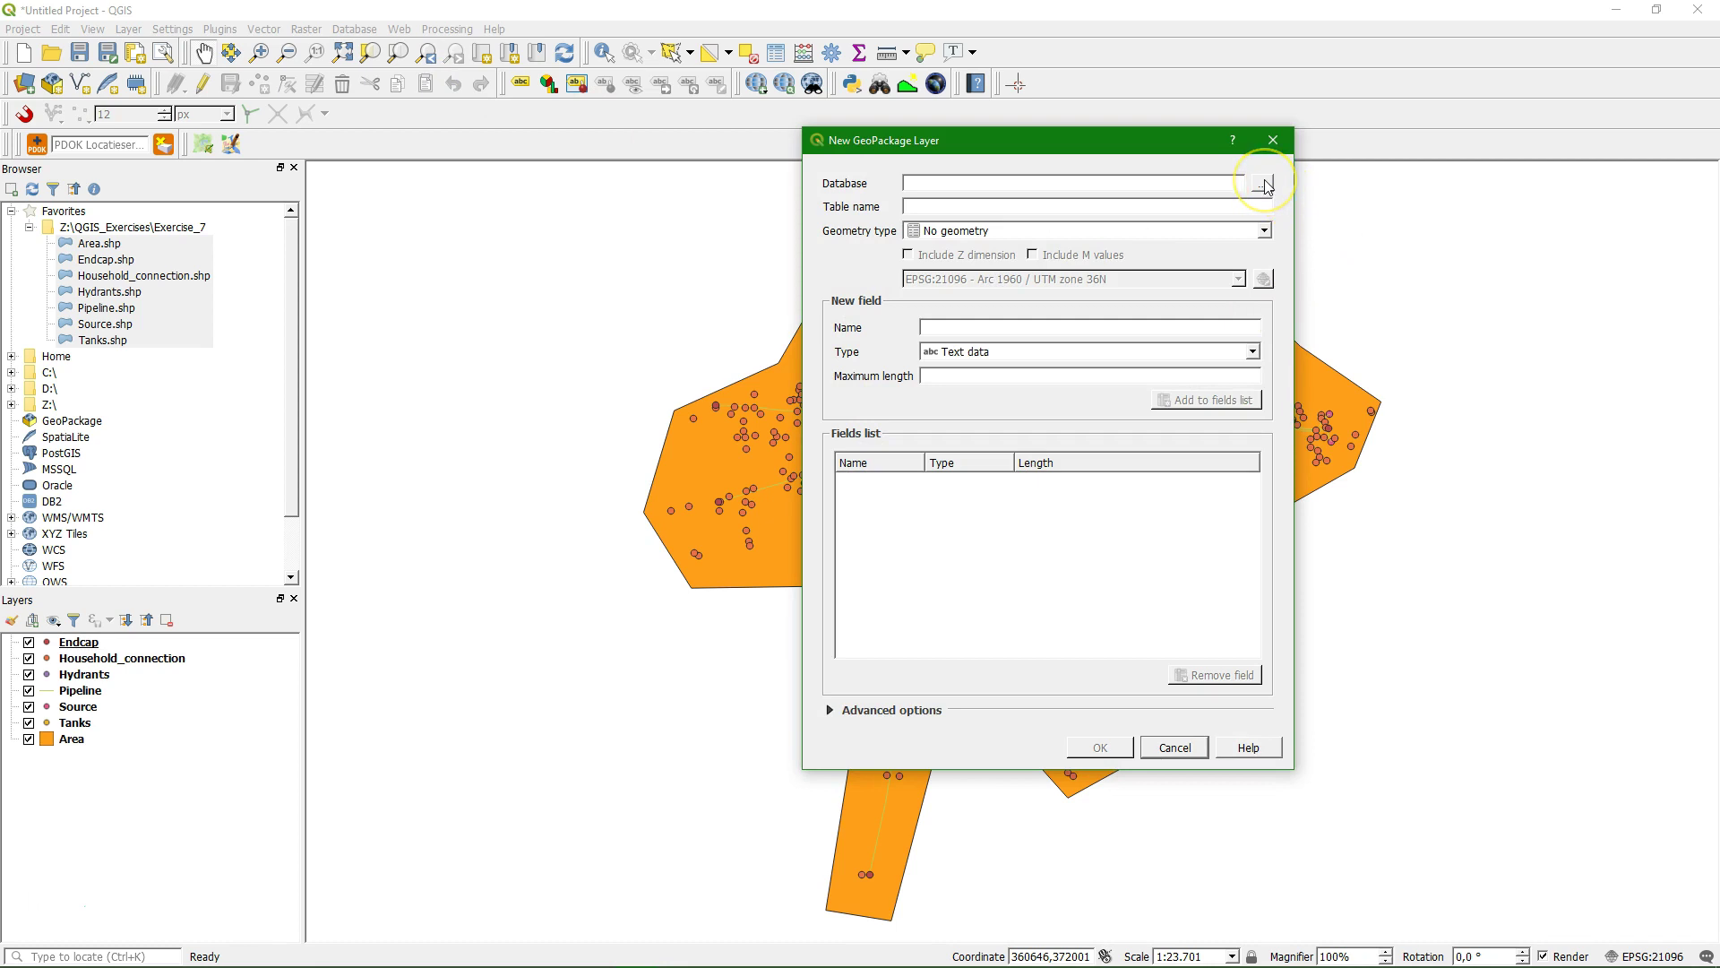
click(1264, 184)
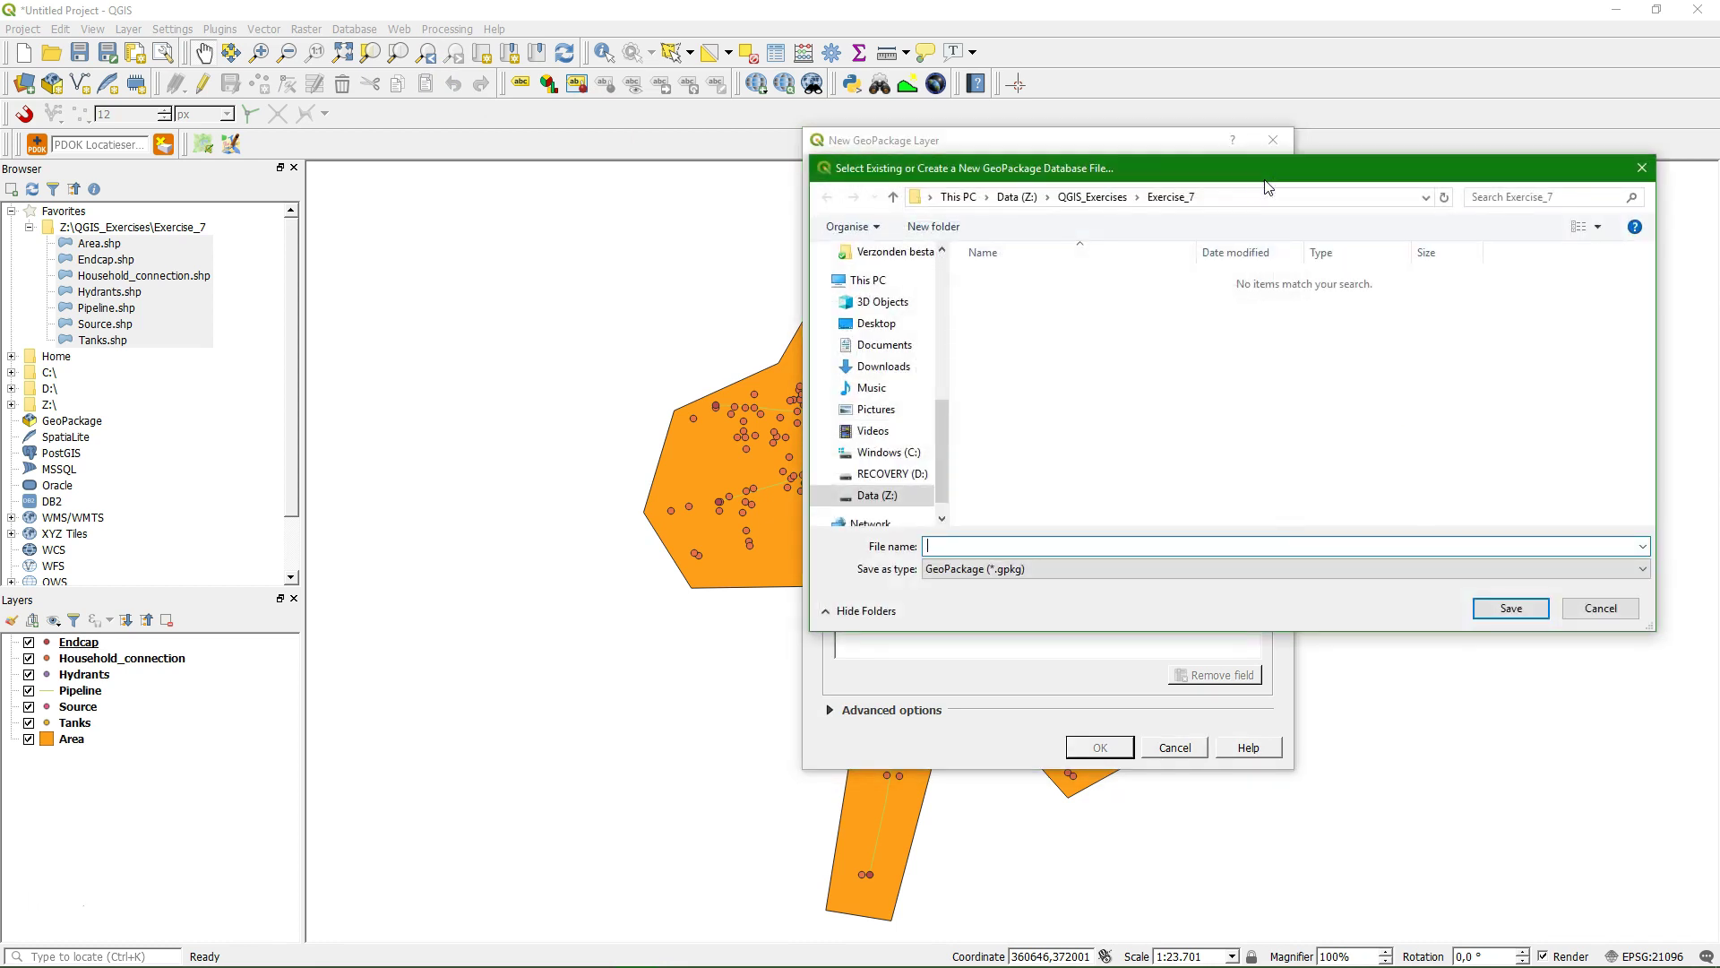
text(Adjumani)
click(1509, 607)
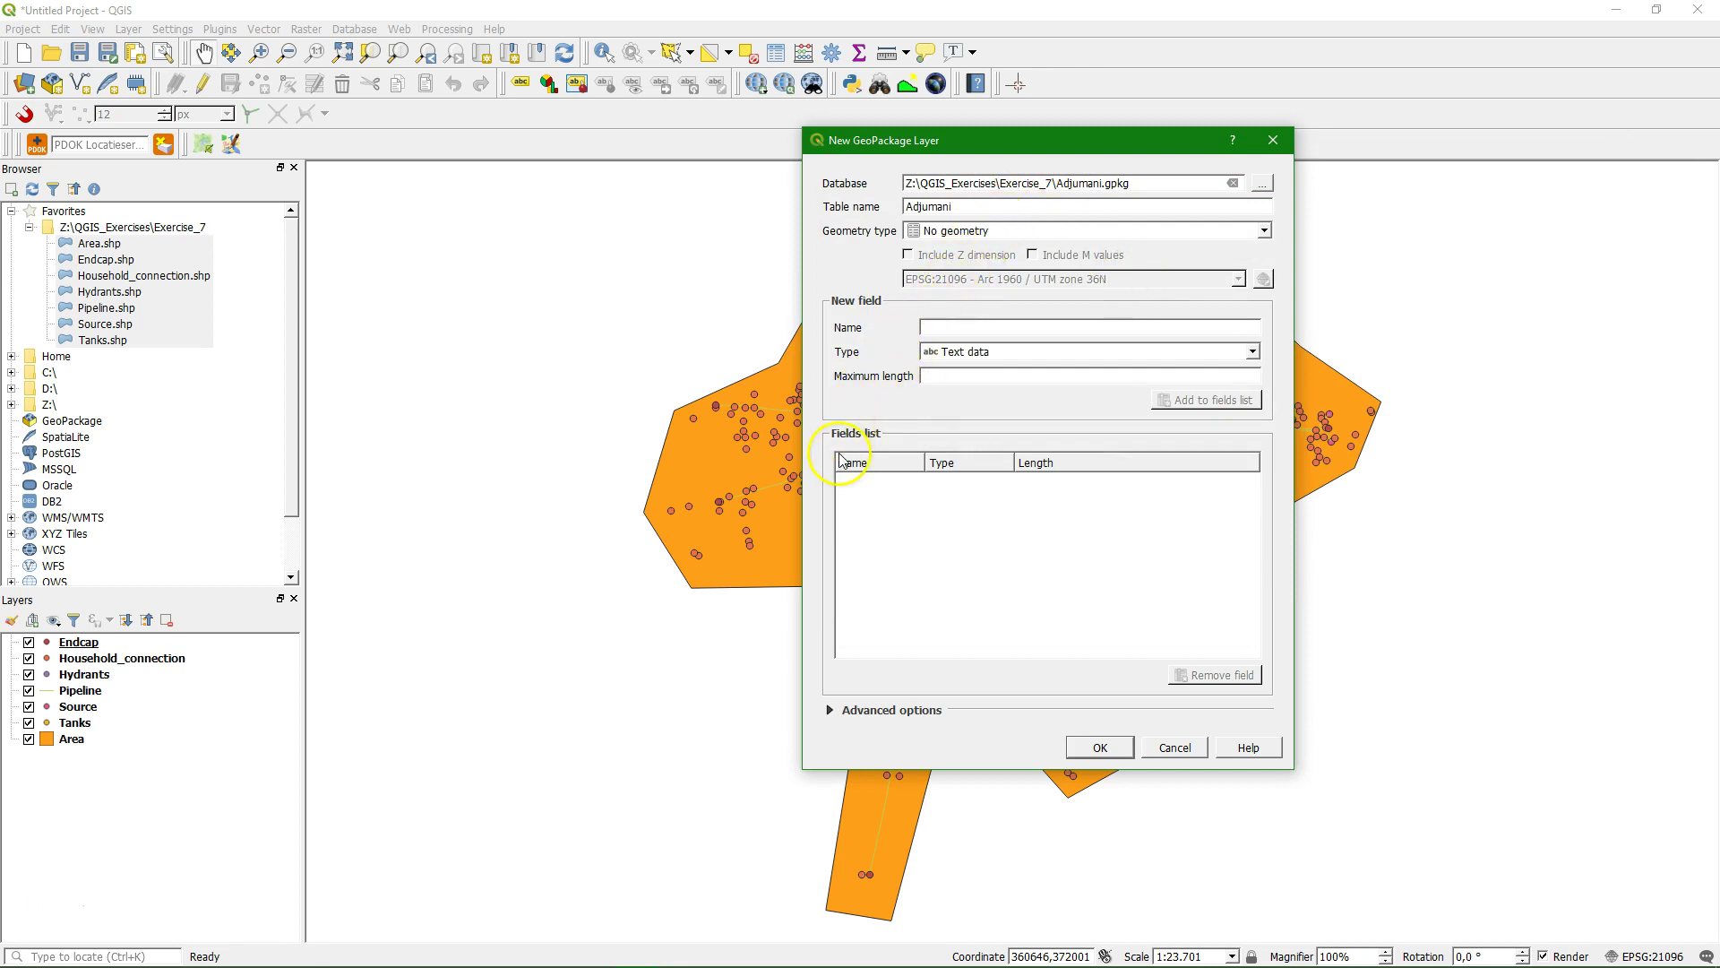
click(1113, 748)
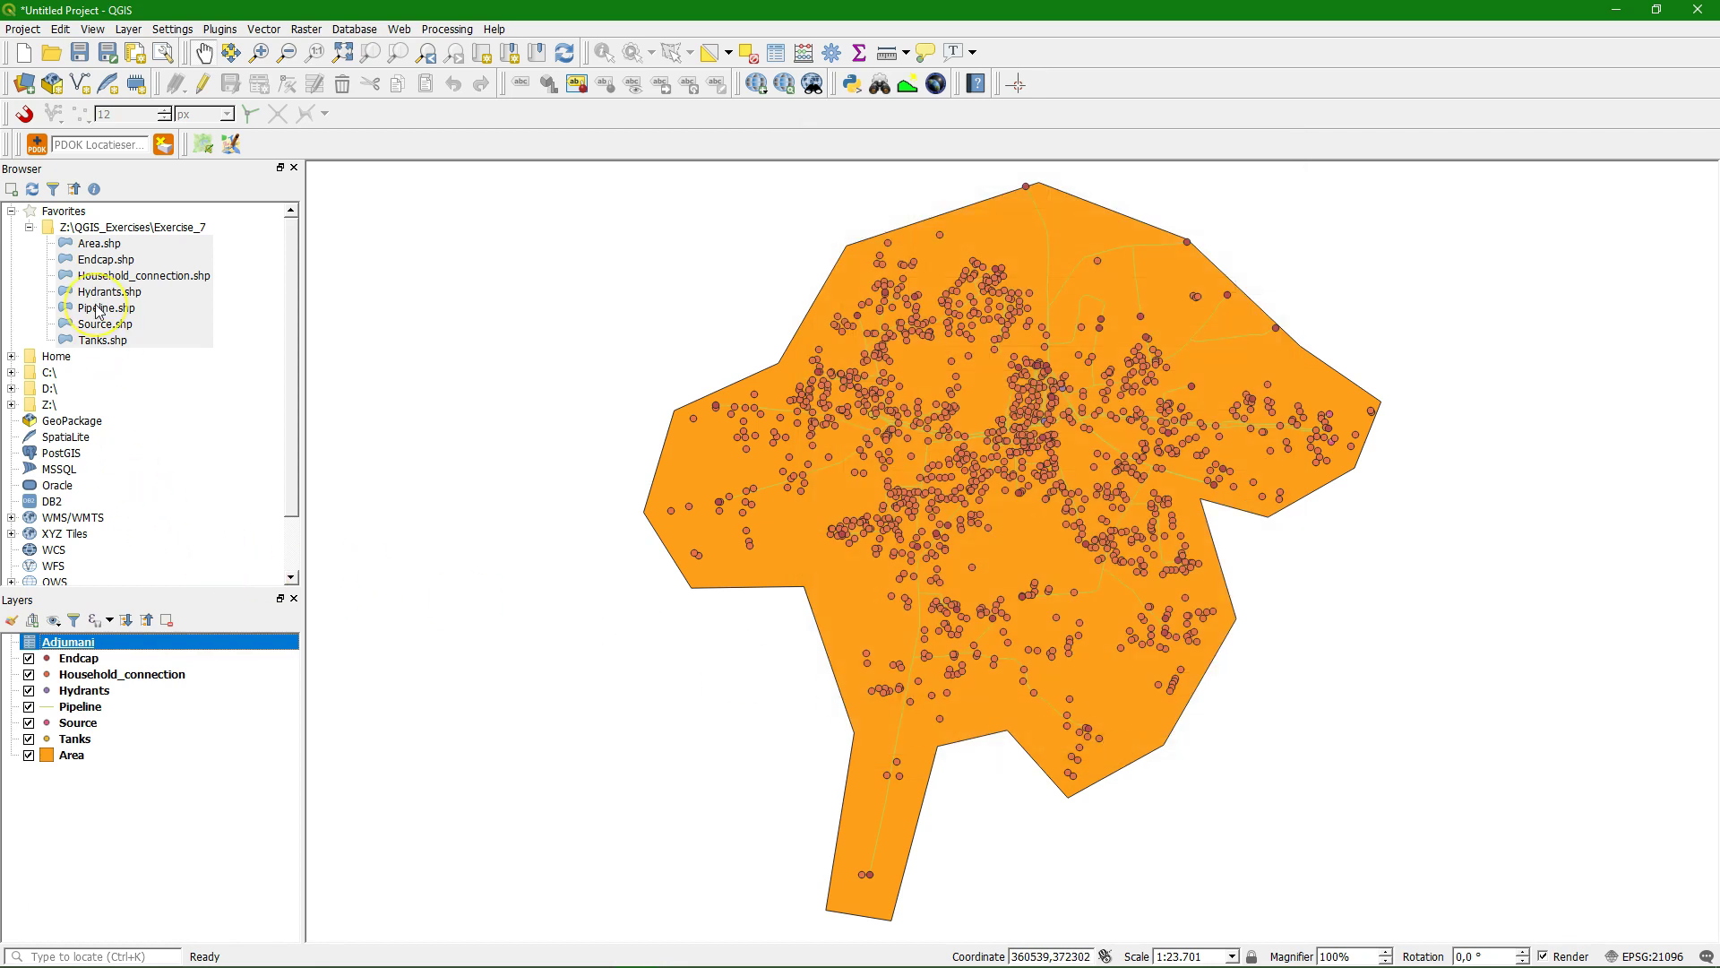
Export the Endcap layer's features into Adjumani.gpkg as an Endcap table
click(178, 30)
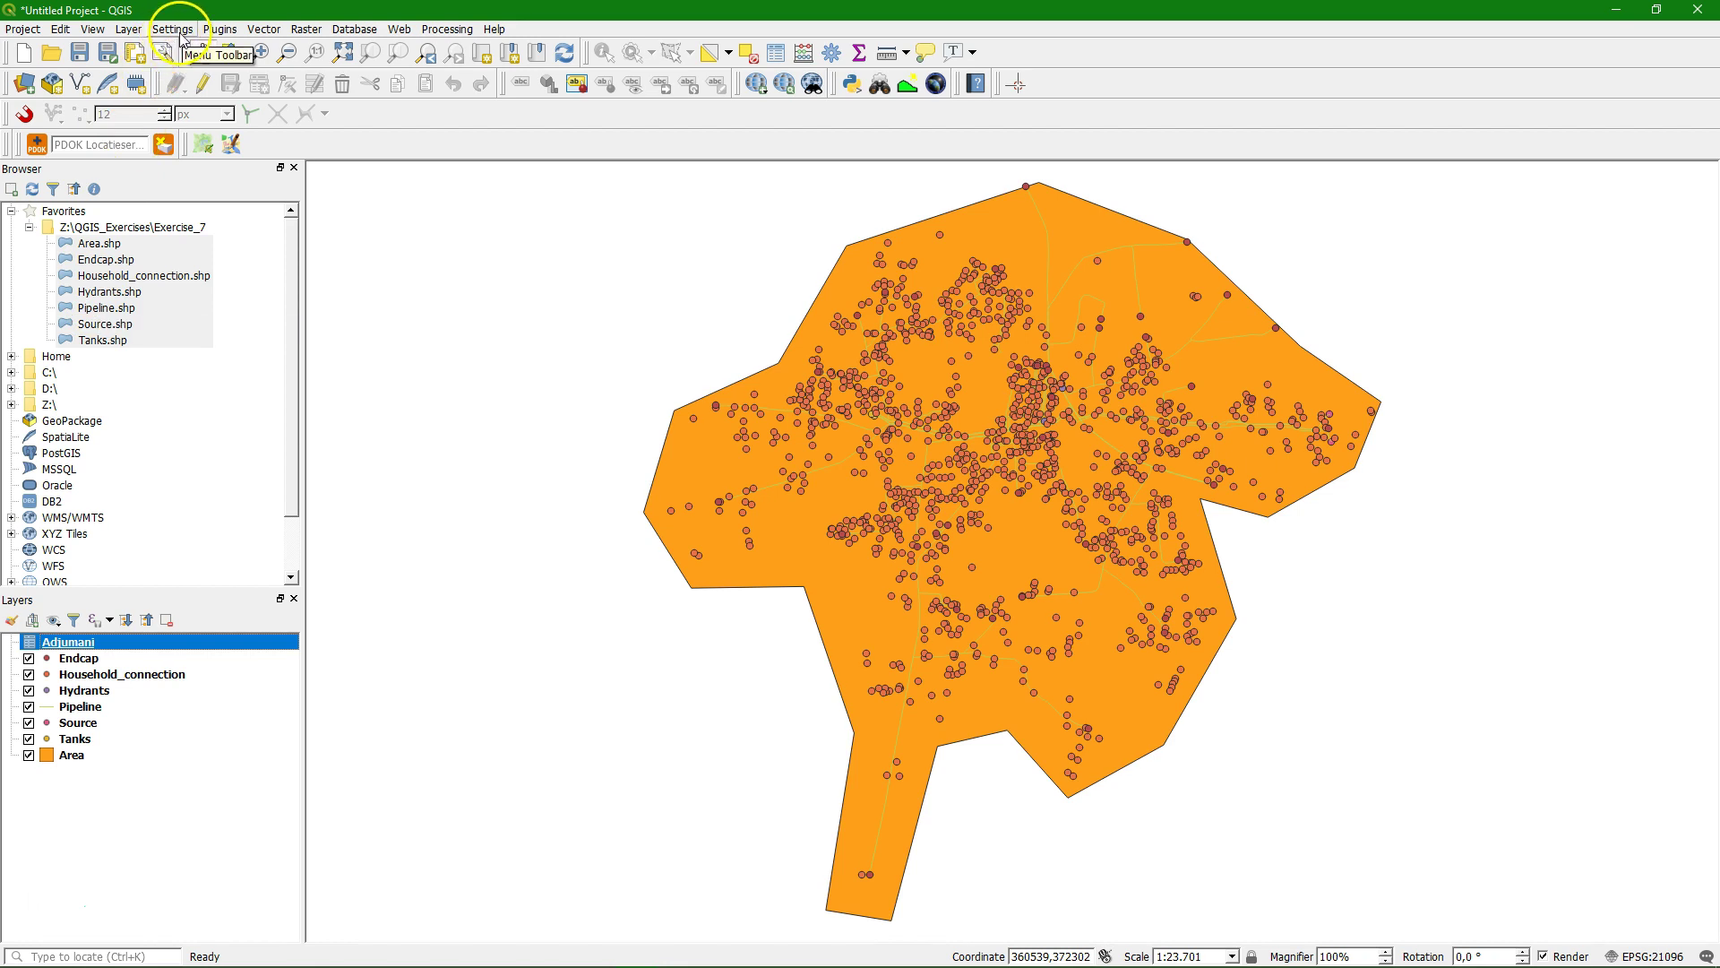
right_click(85, 660)
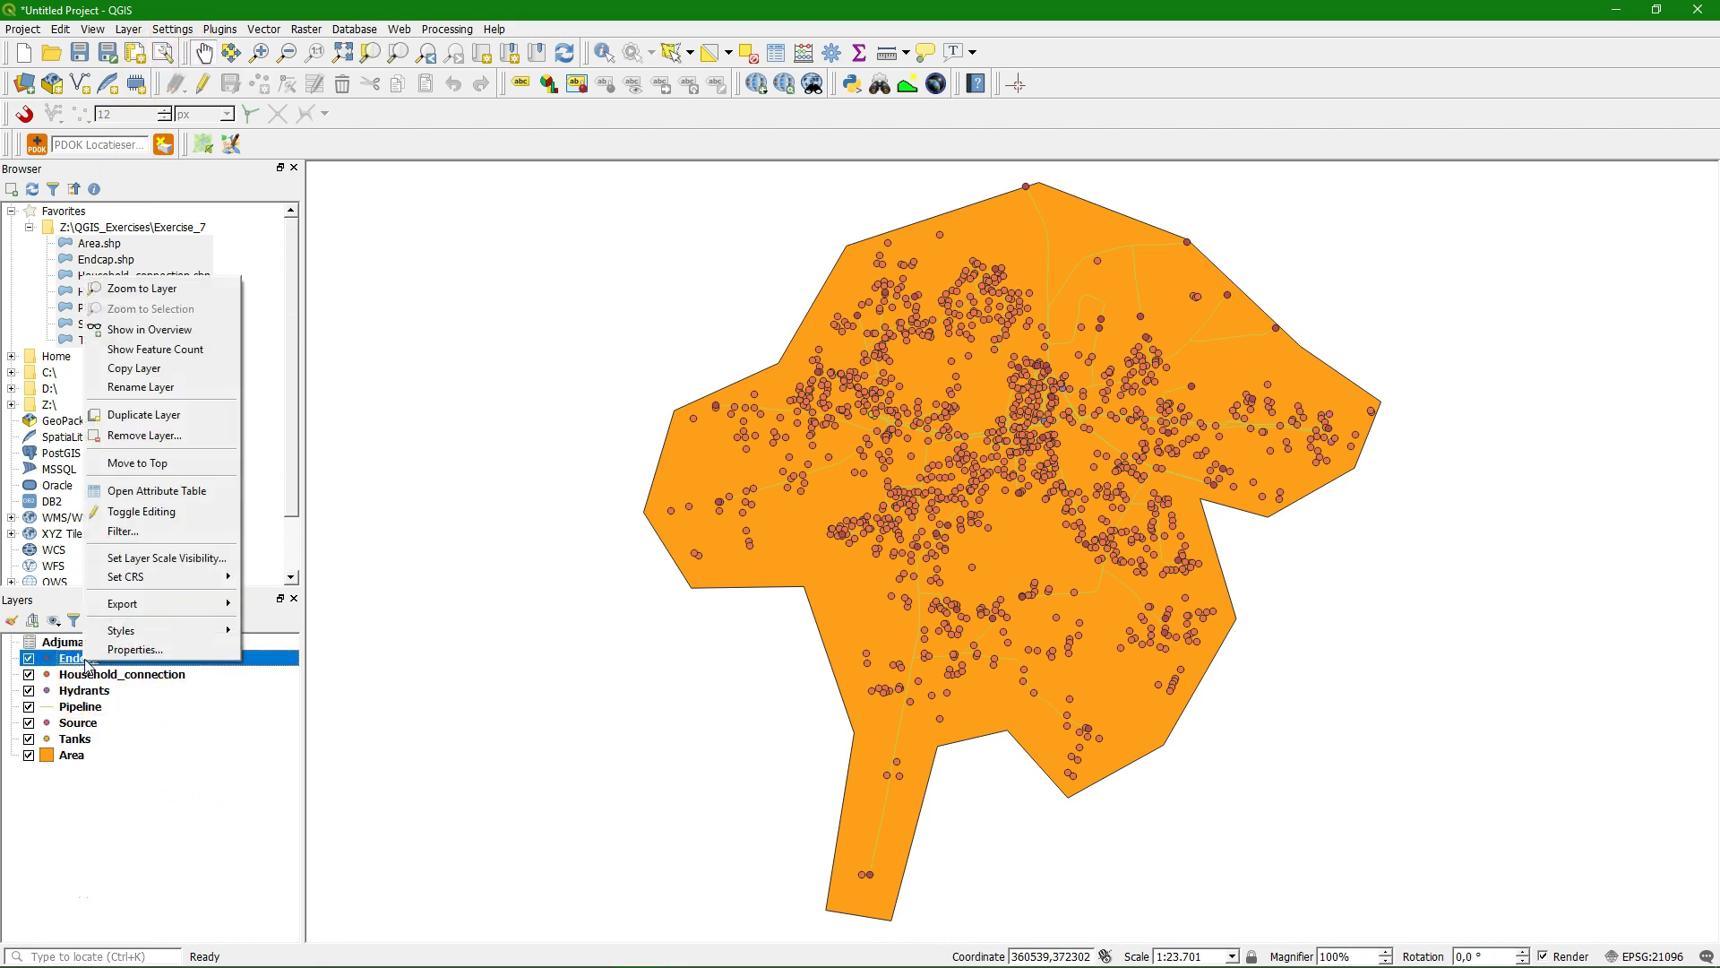
click(174, 607)
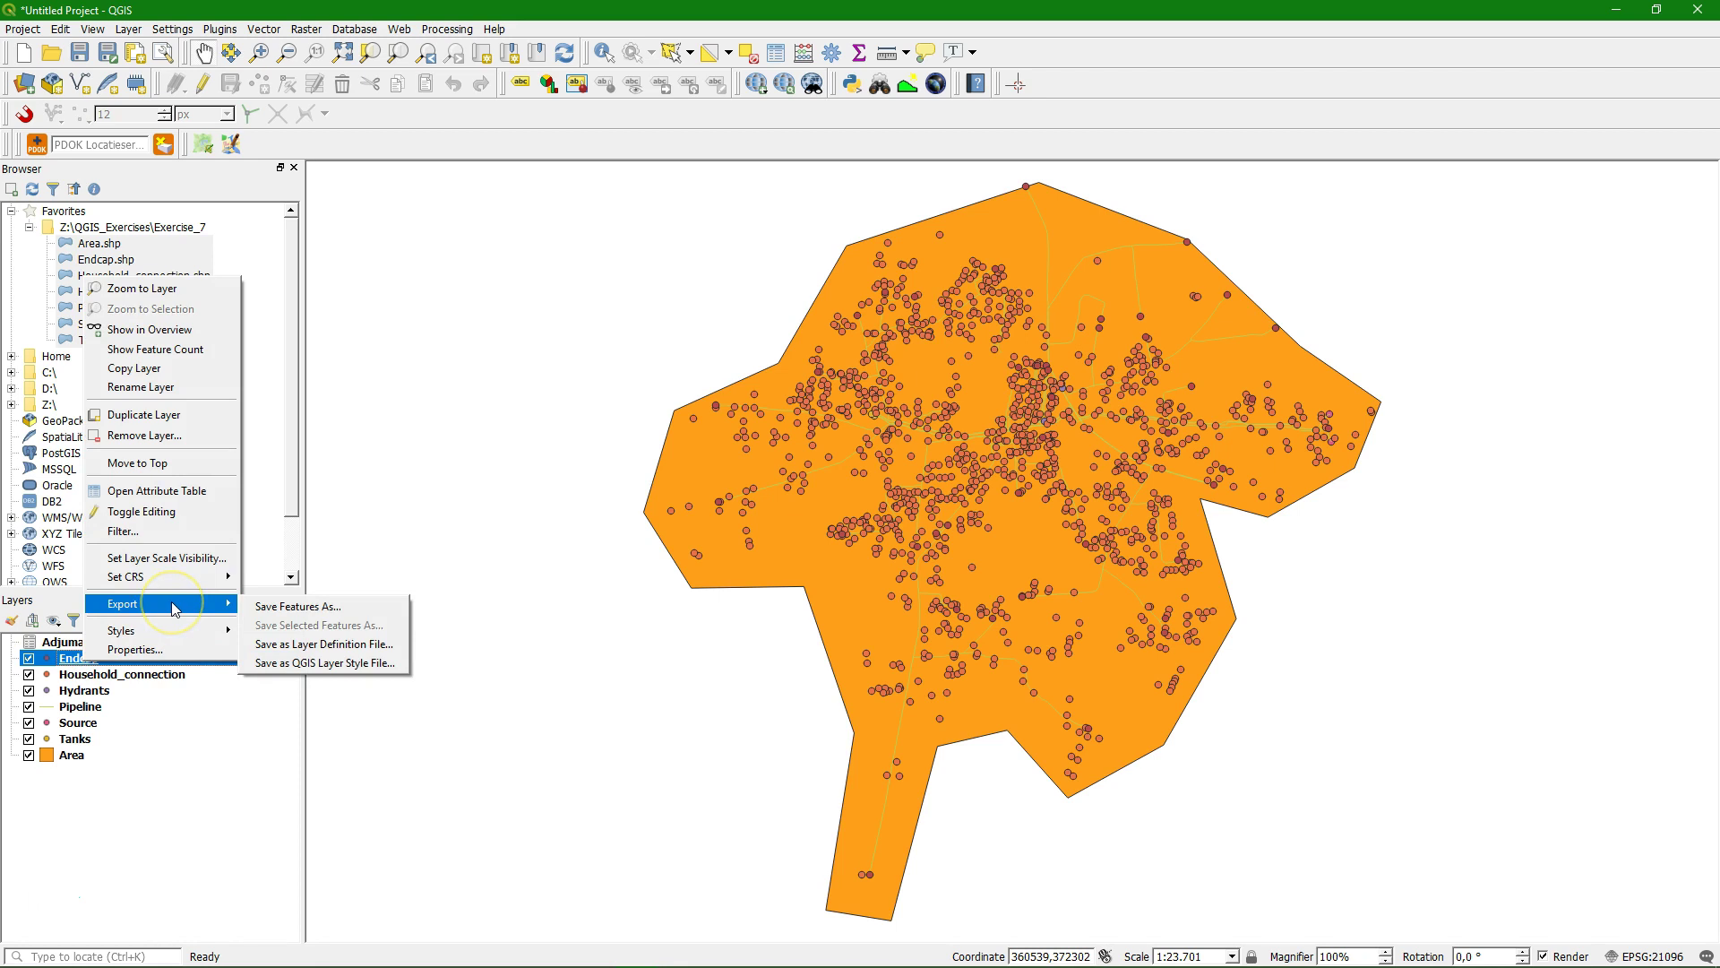
click(286, 614)
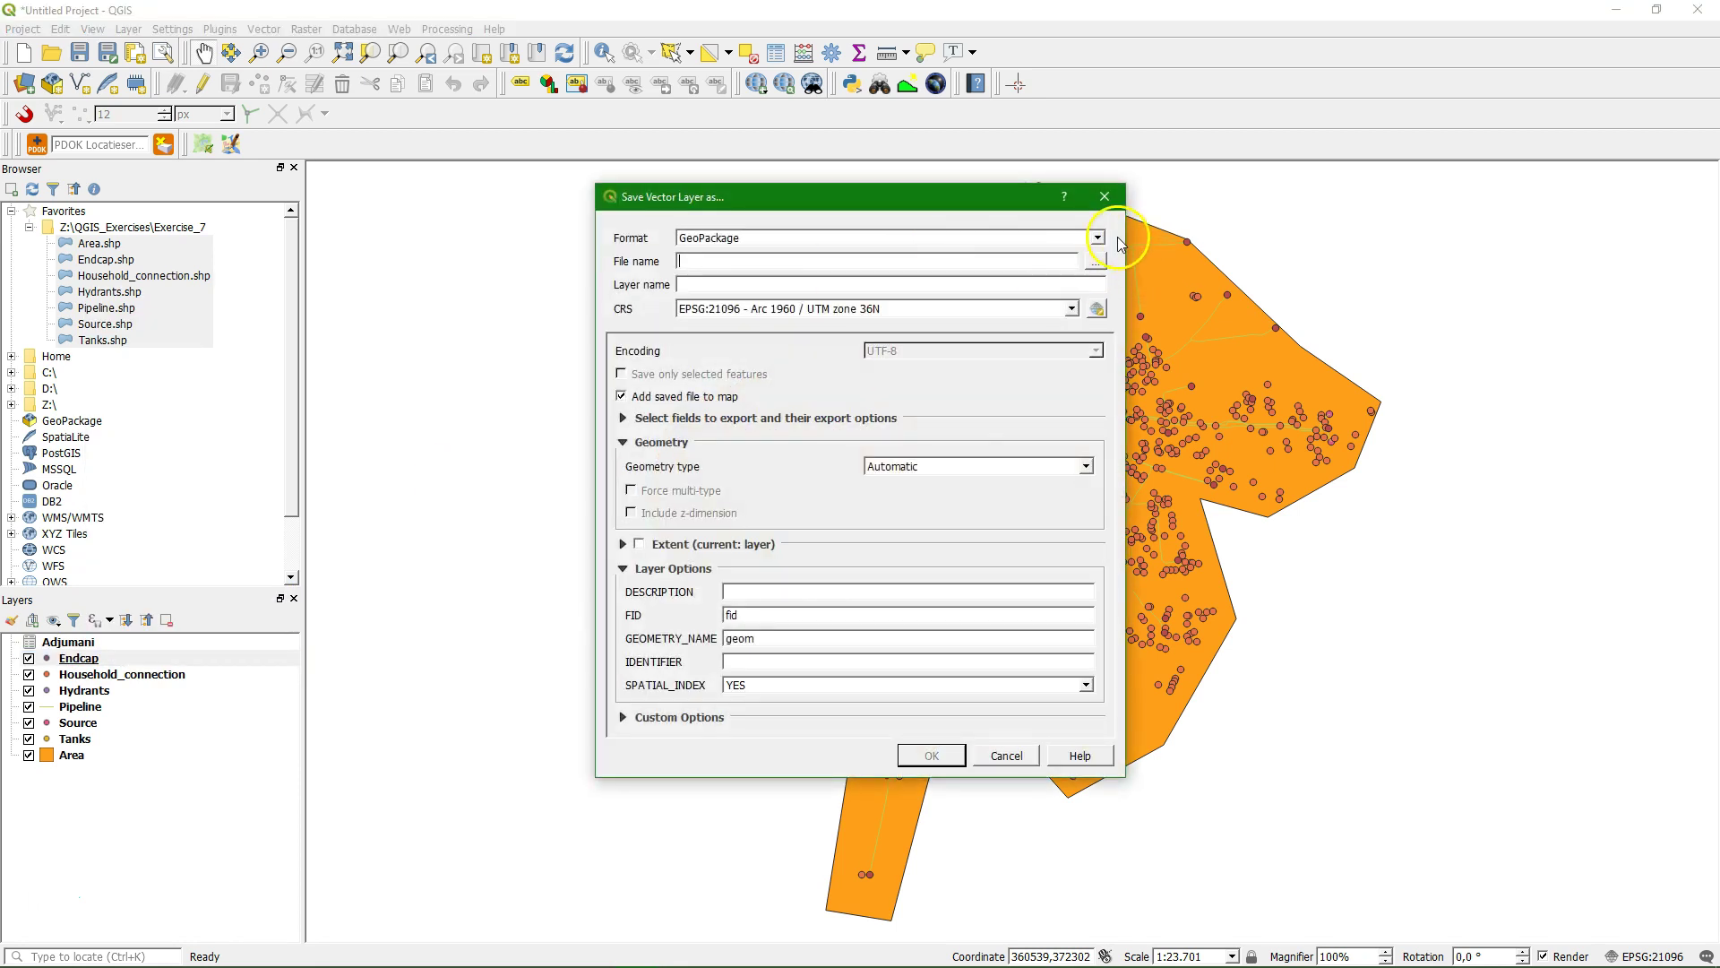
click(1097, 262)
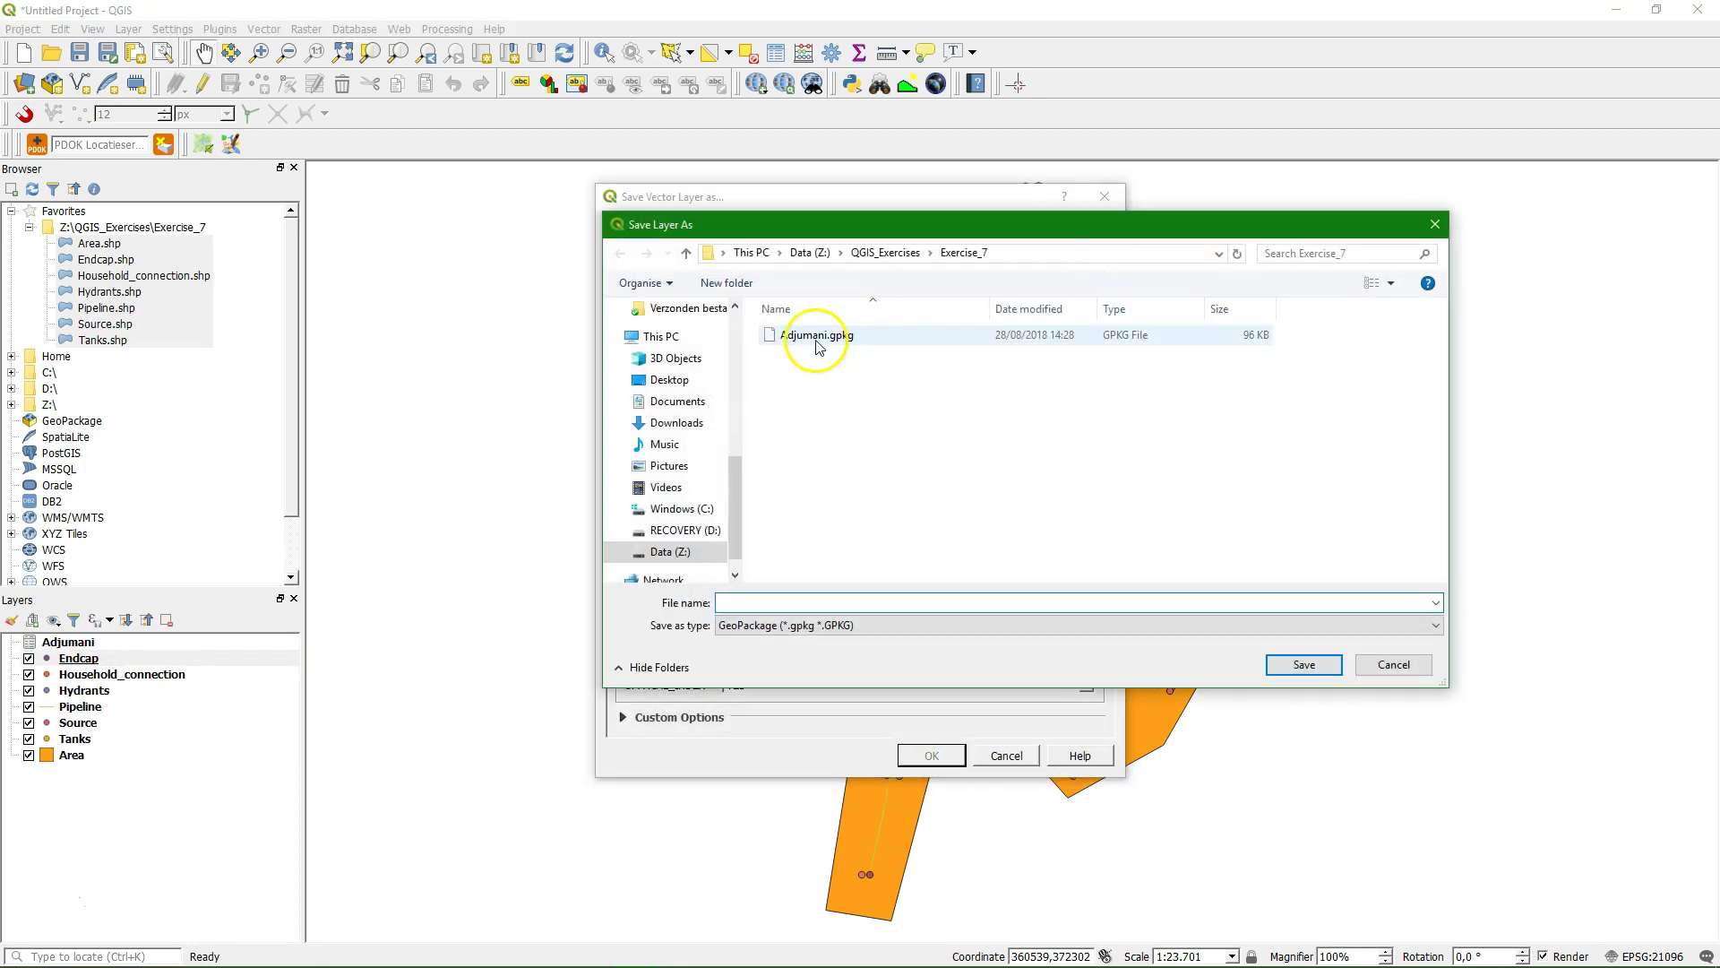
click(815, 339)
click(1304, 664)
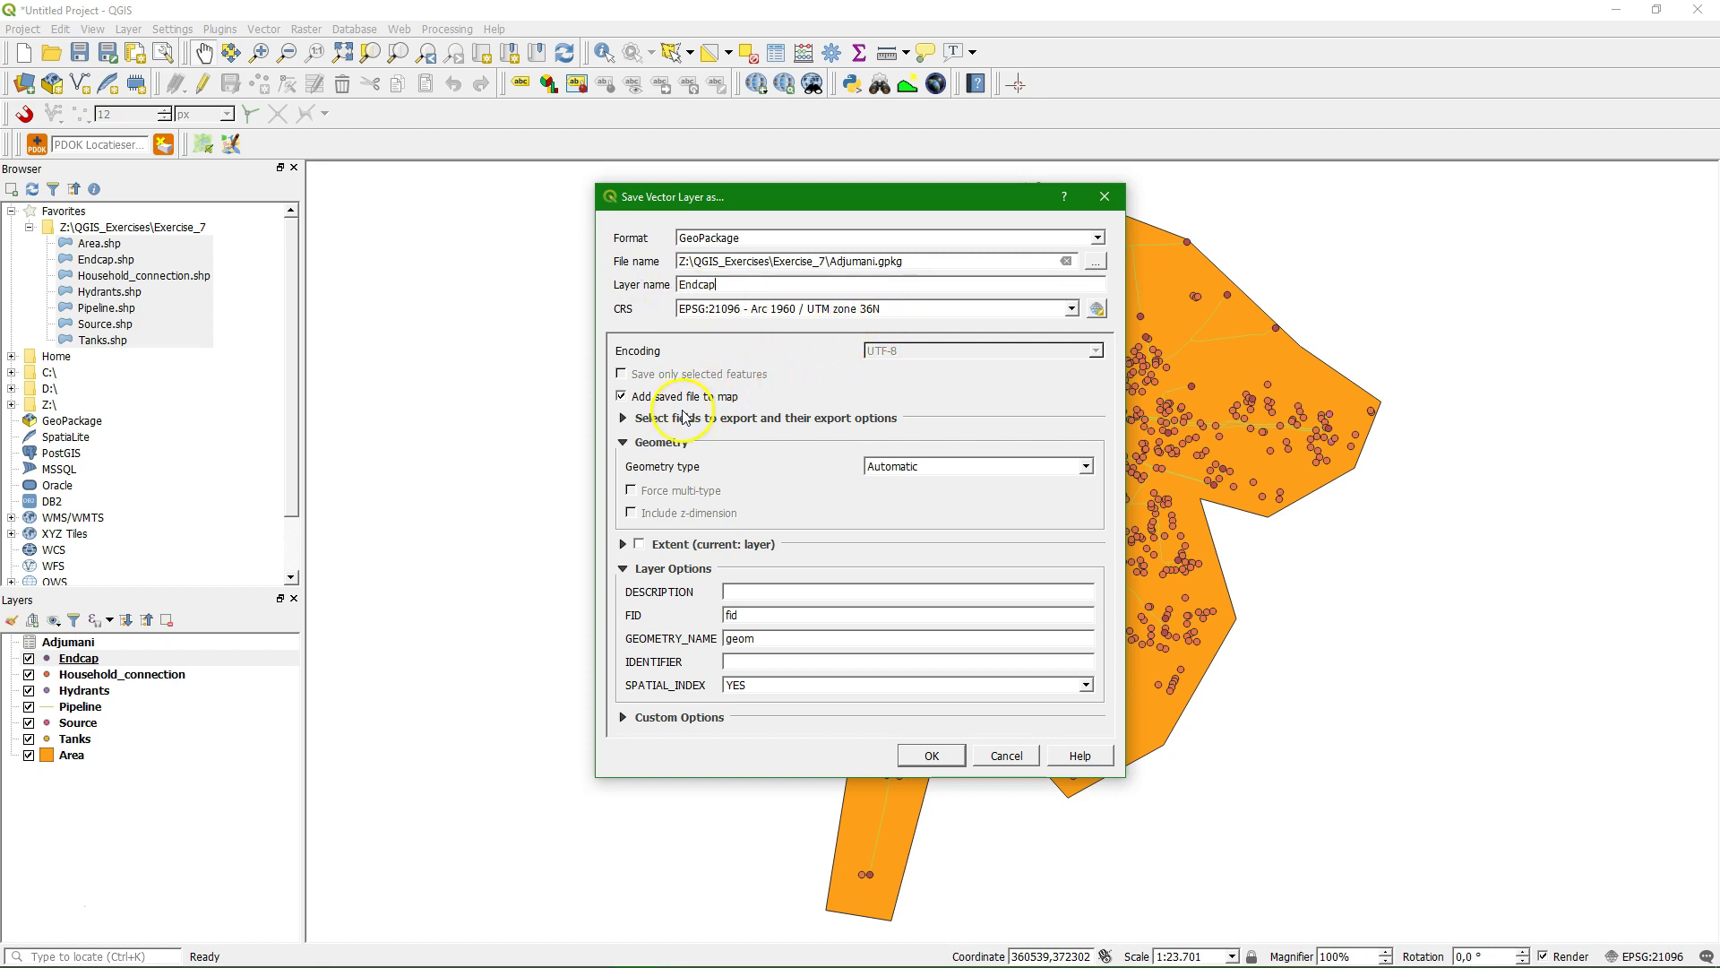
click(936, 758)
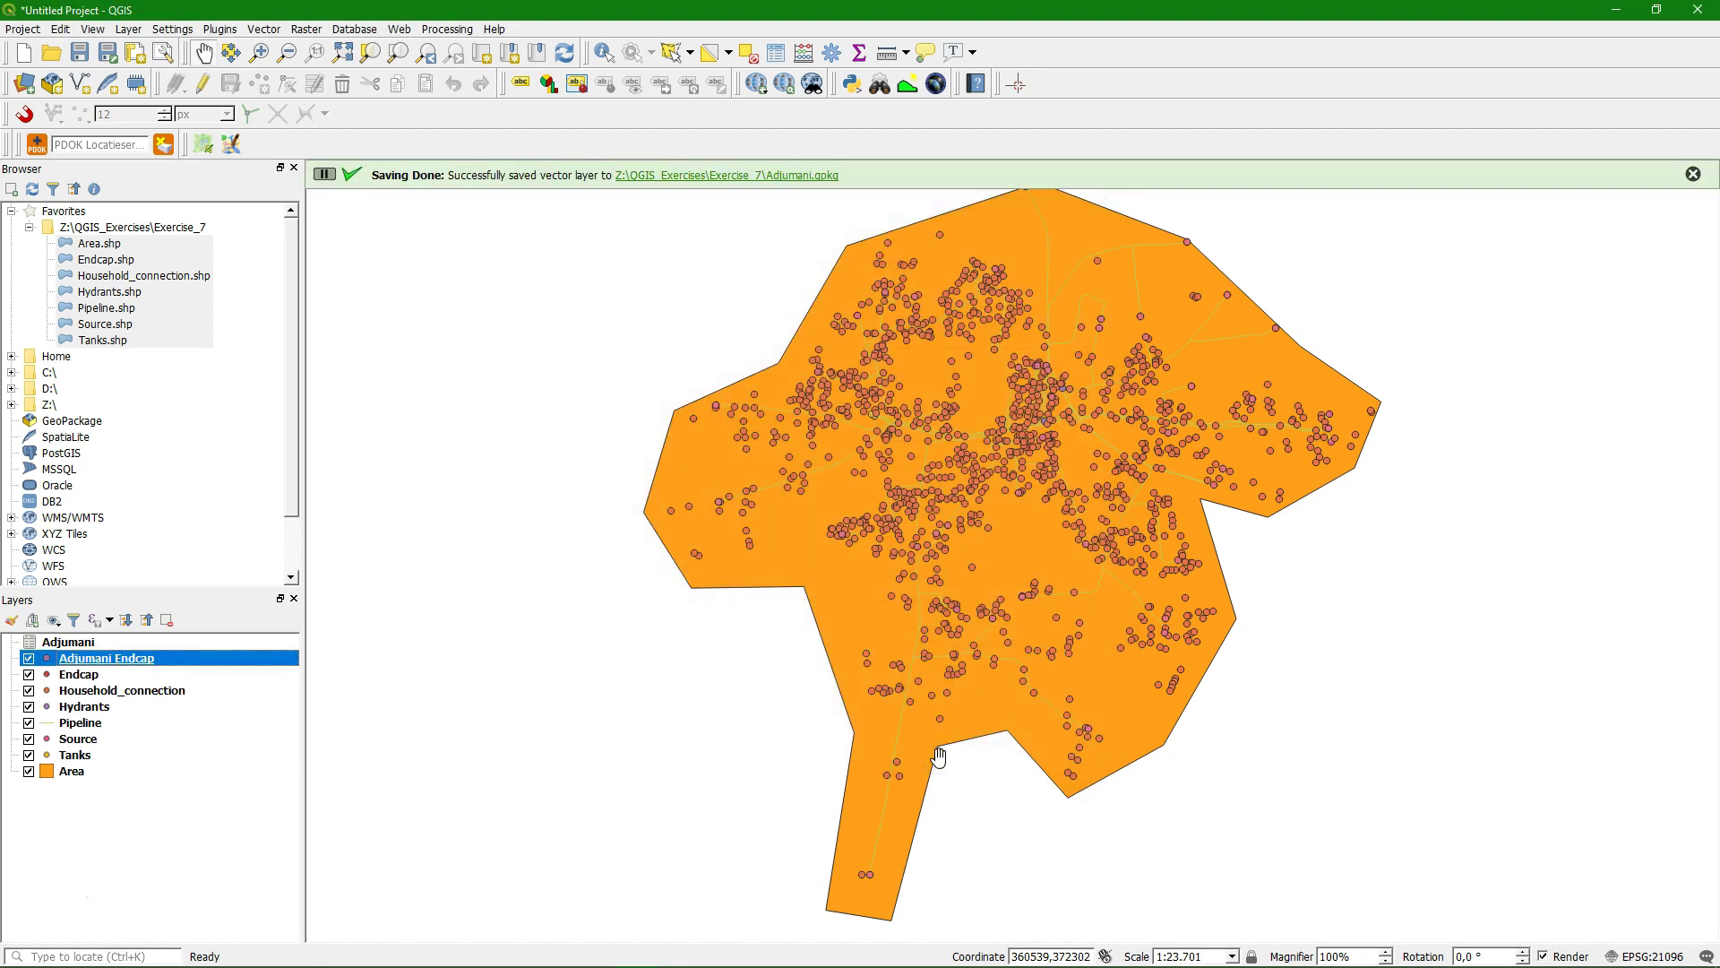
Export Household_connection into Adjumani.gpkg with the layer name 'Household Connection'
click(109, 690)
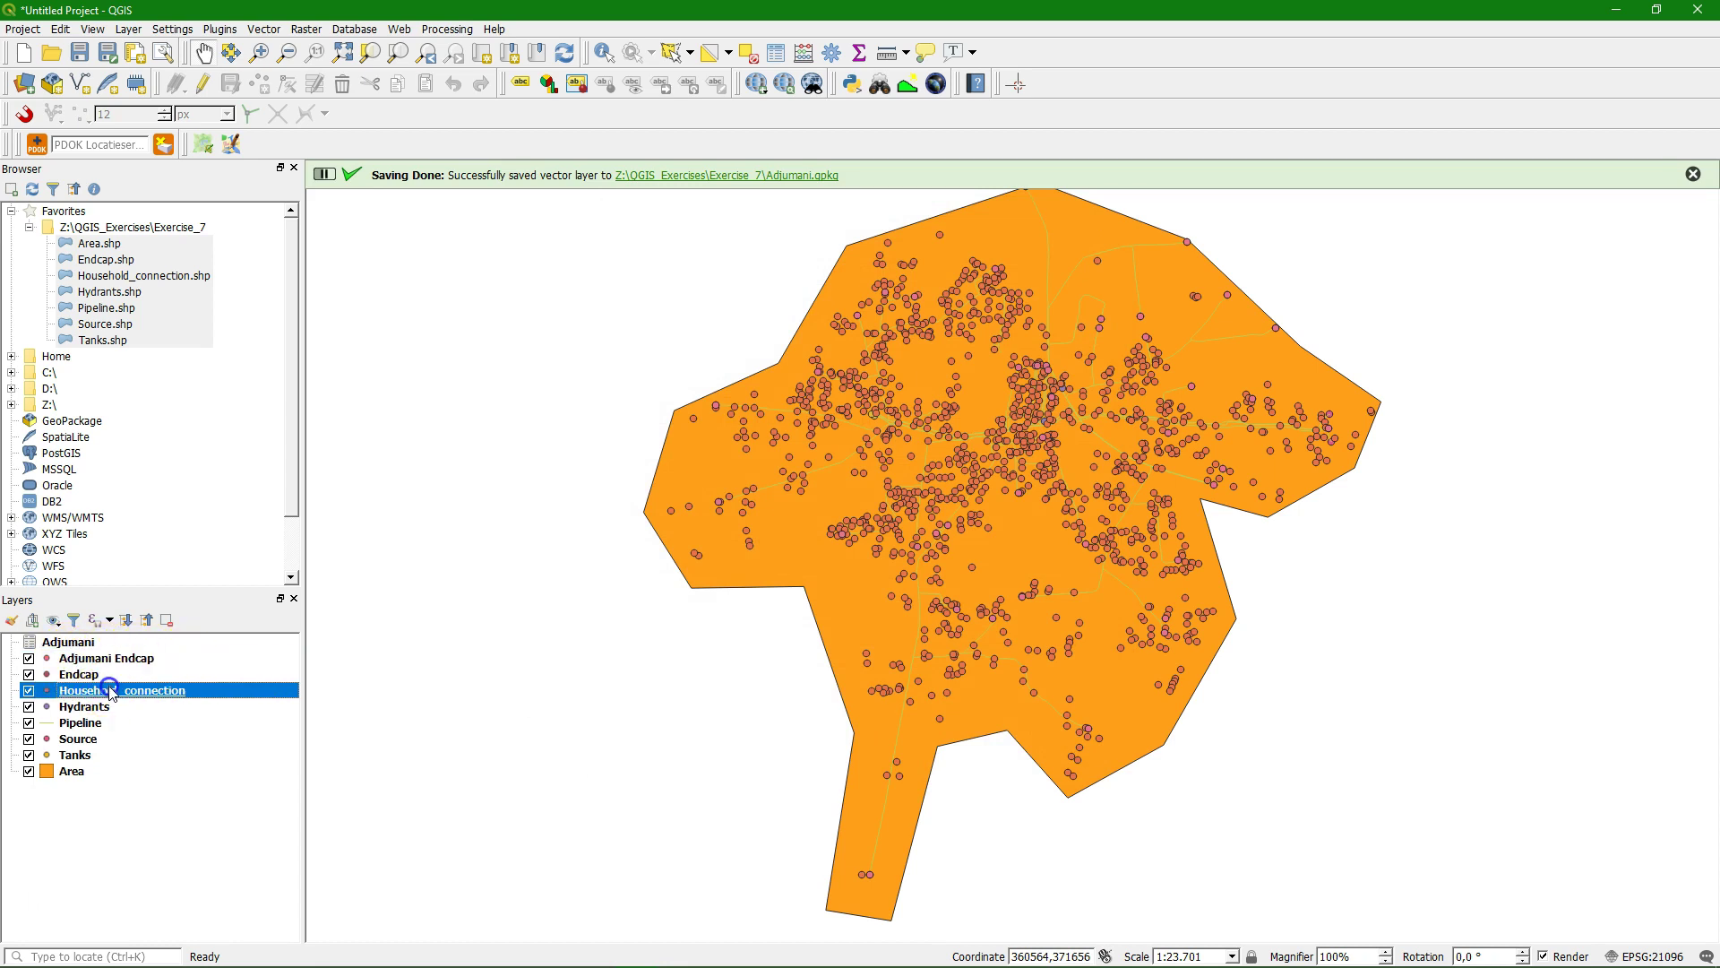
right_click(114, 694)
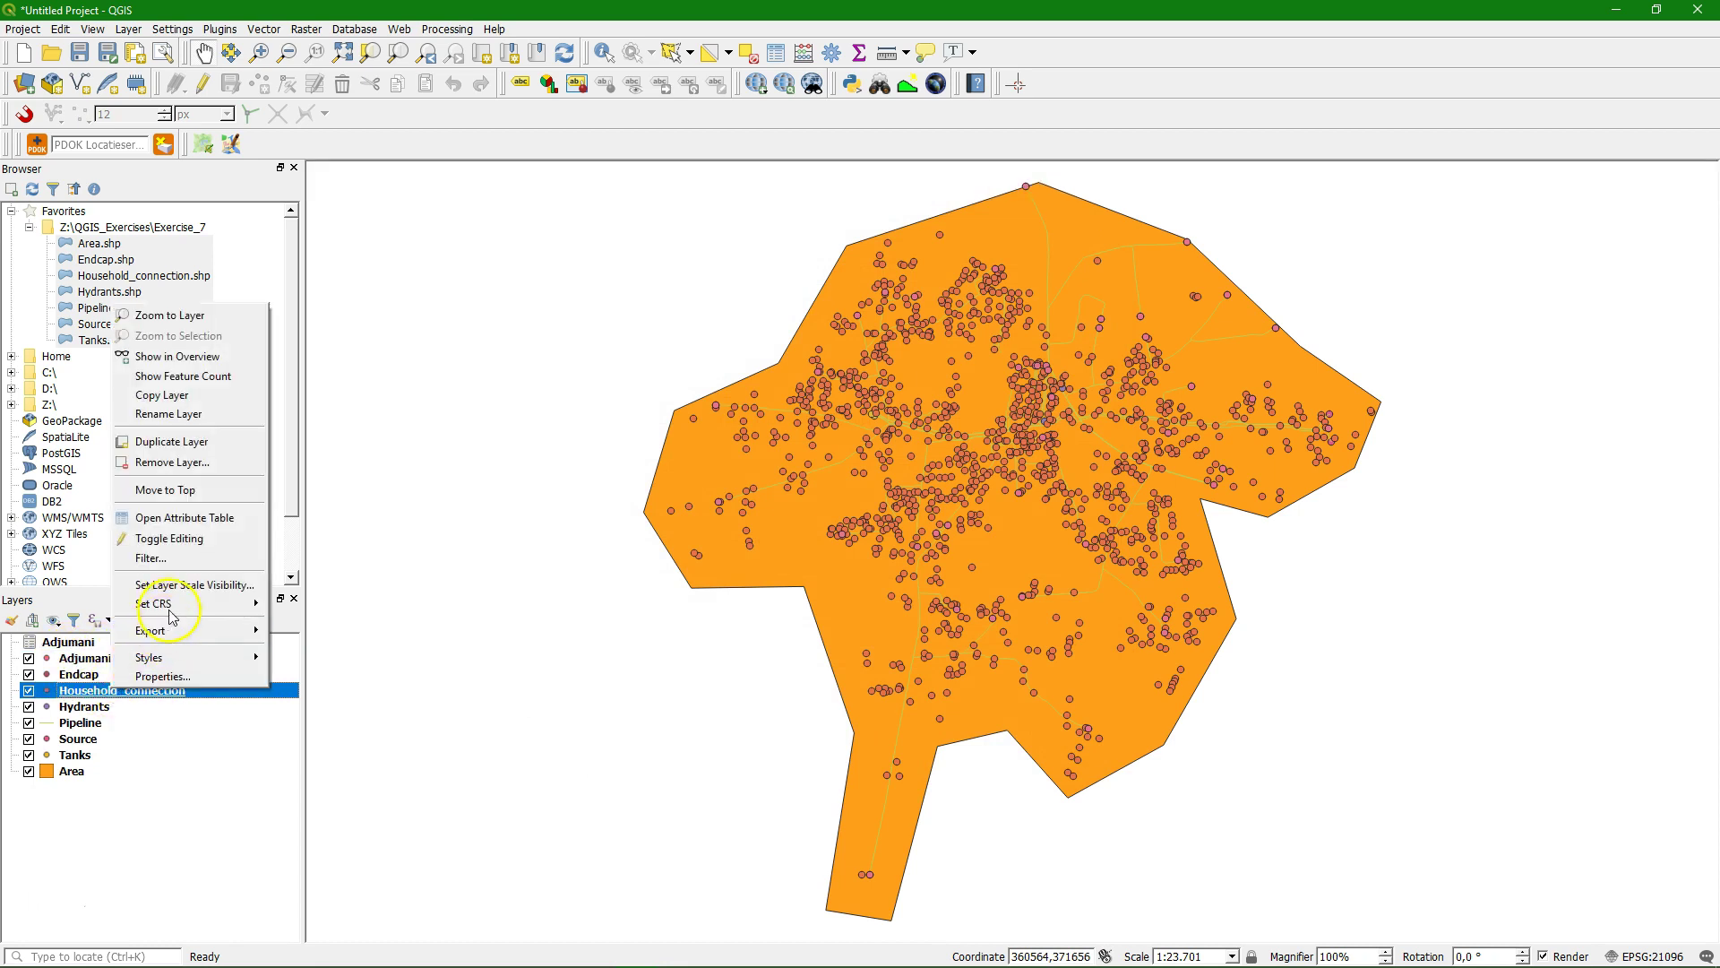
mouse_move(215, 631)
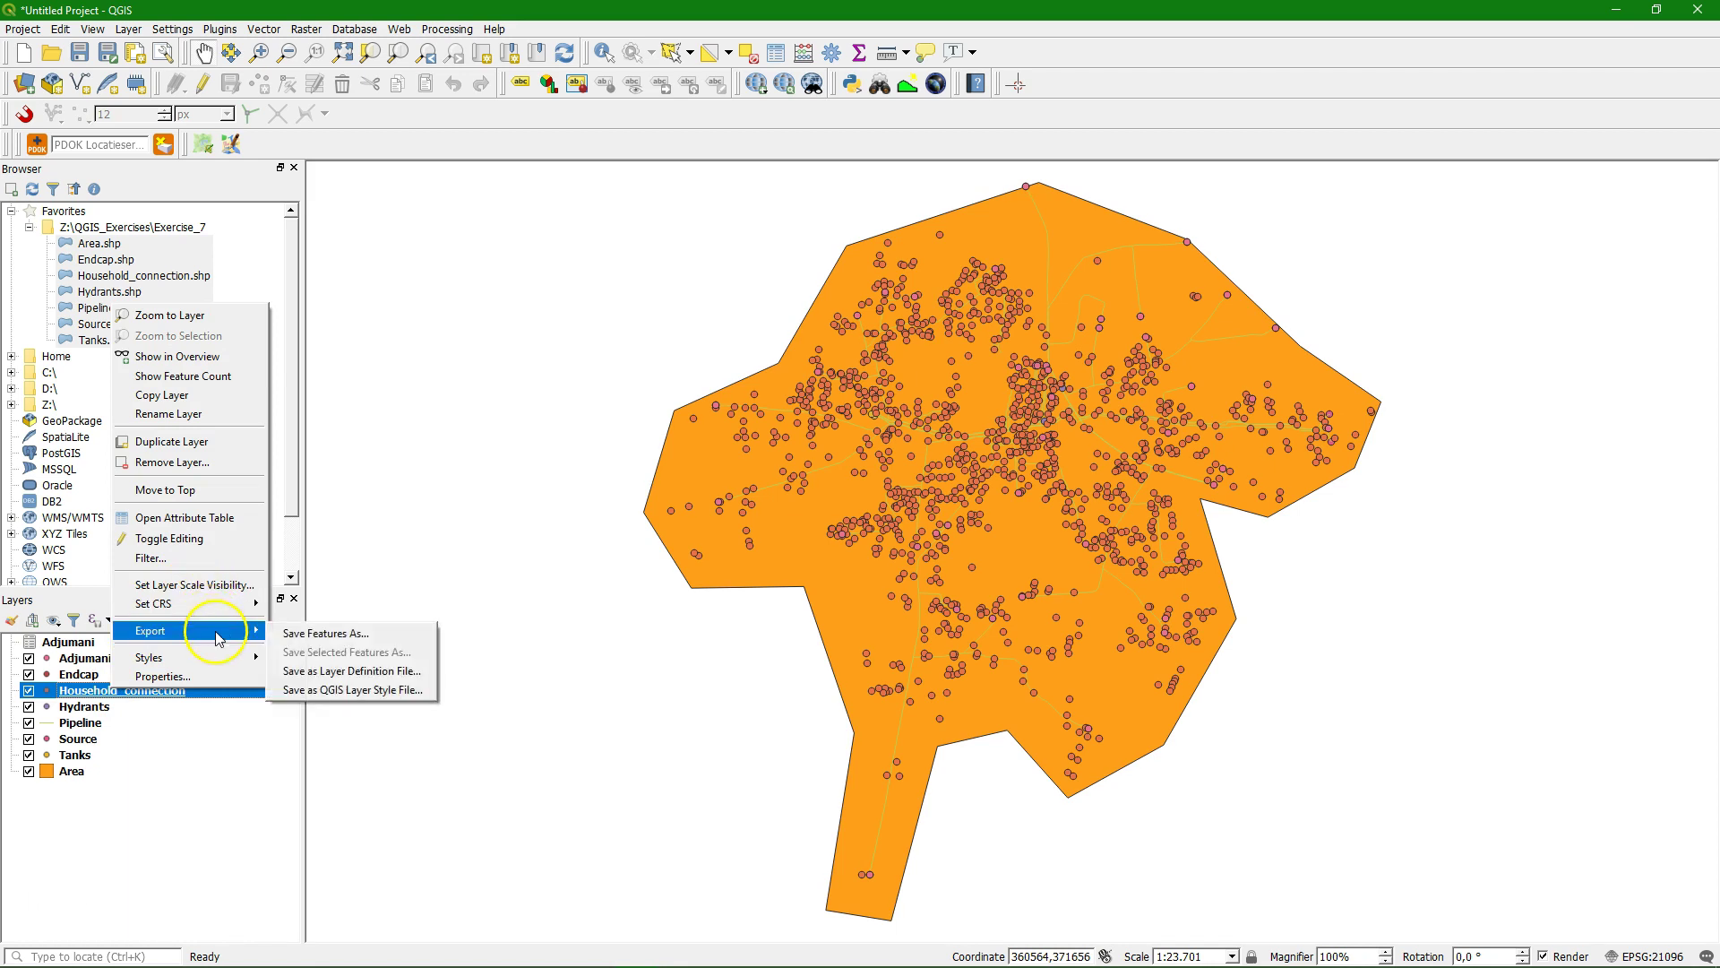
click(302, 634)
click(713, 262)
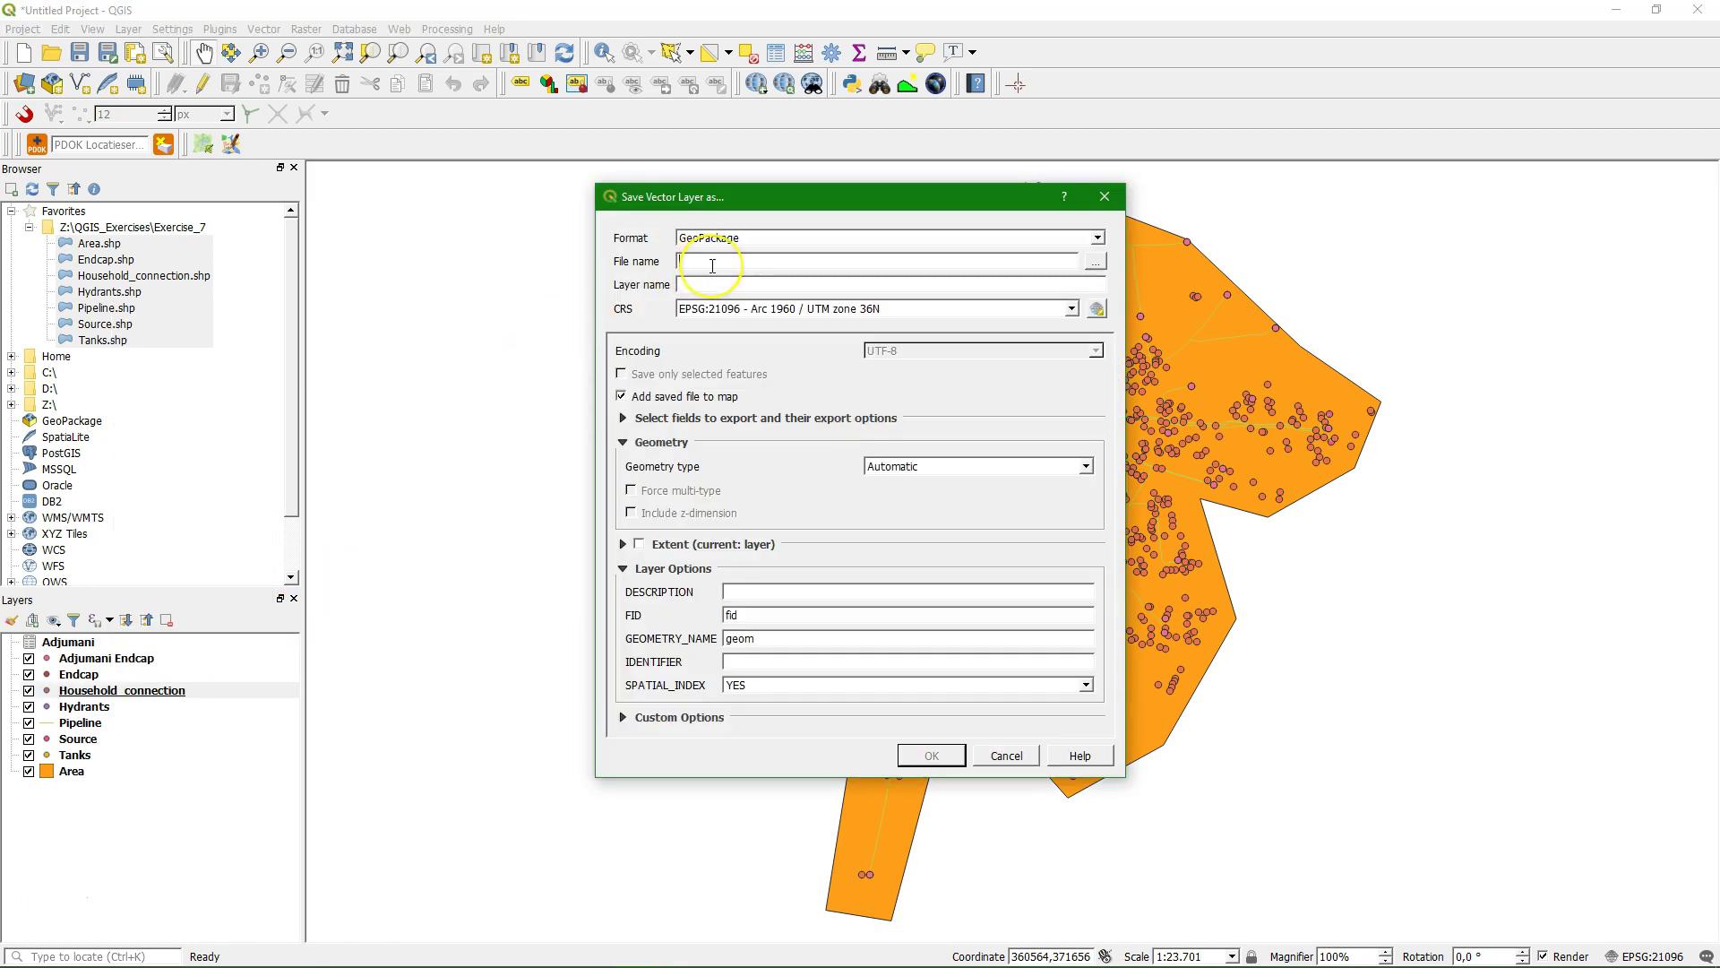
click(1107, 263)
click(856, 334)
click(1304, 664)
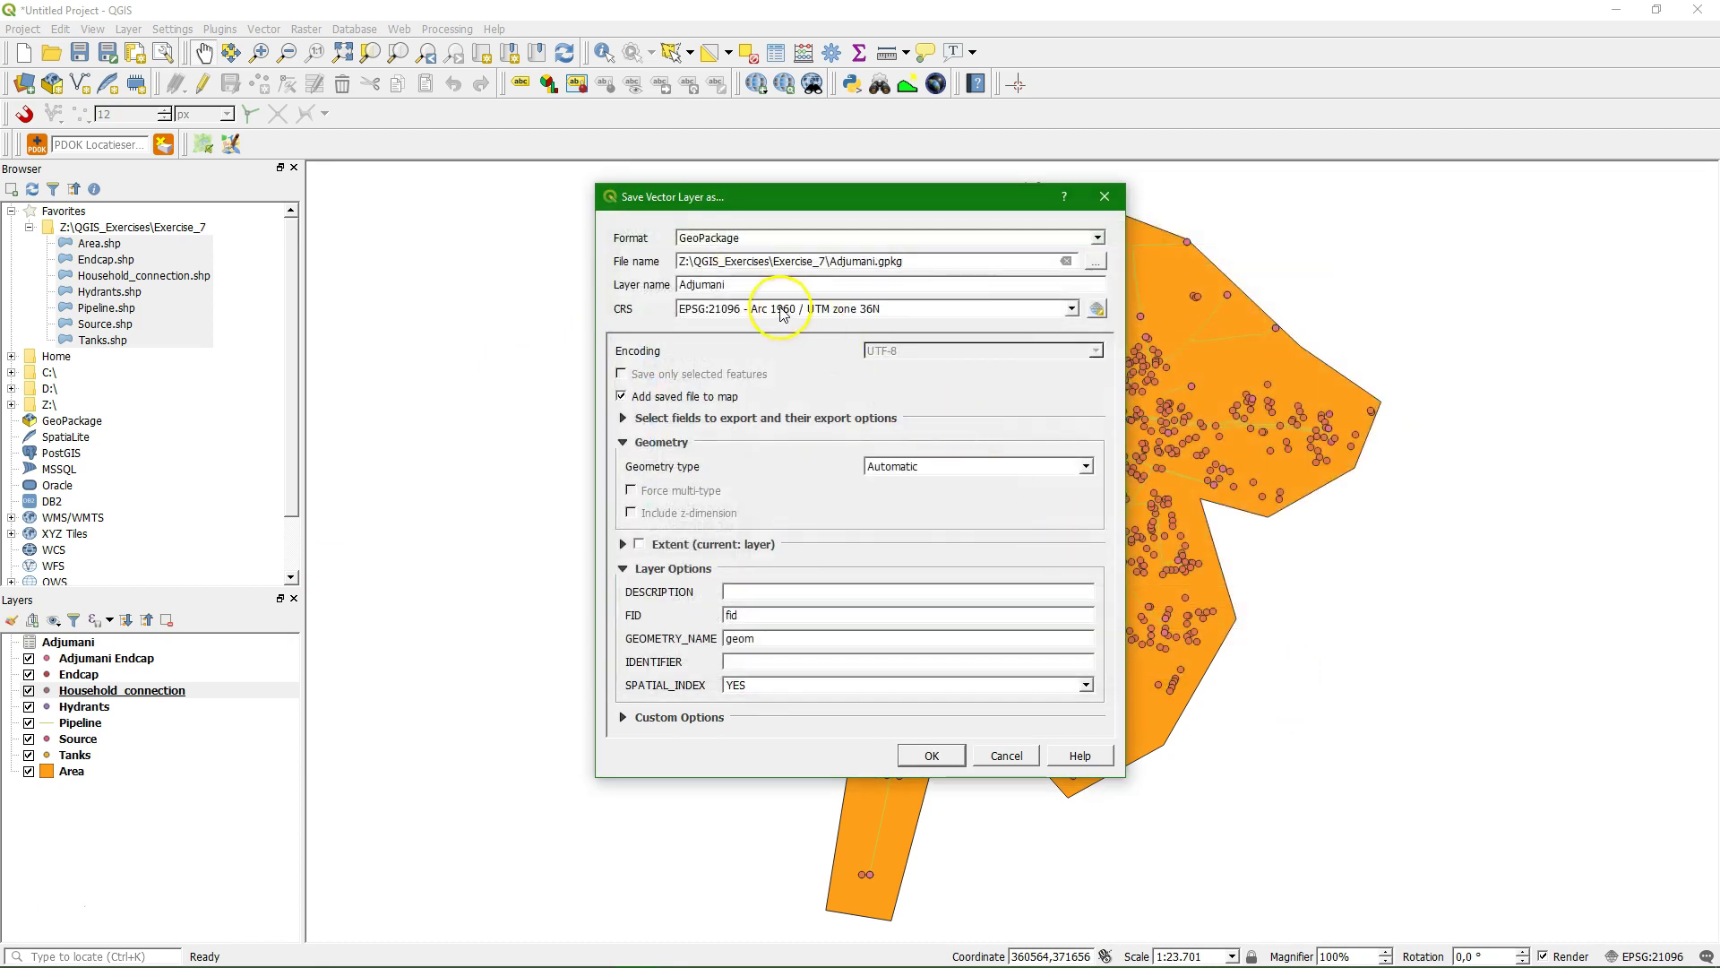
double_click(690, 285)
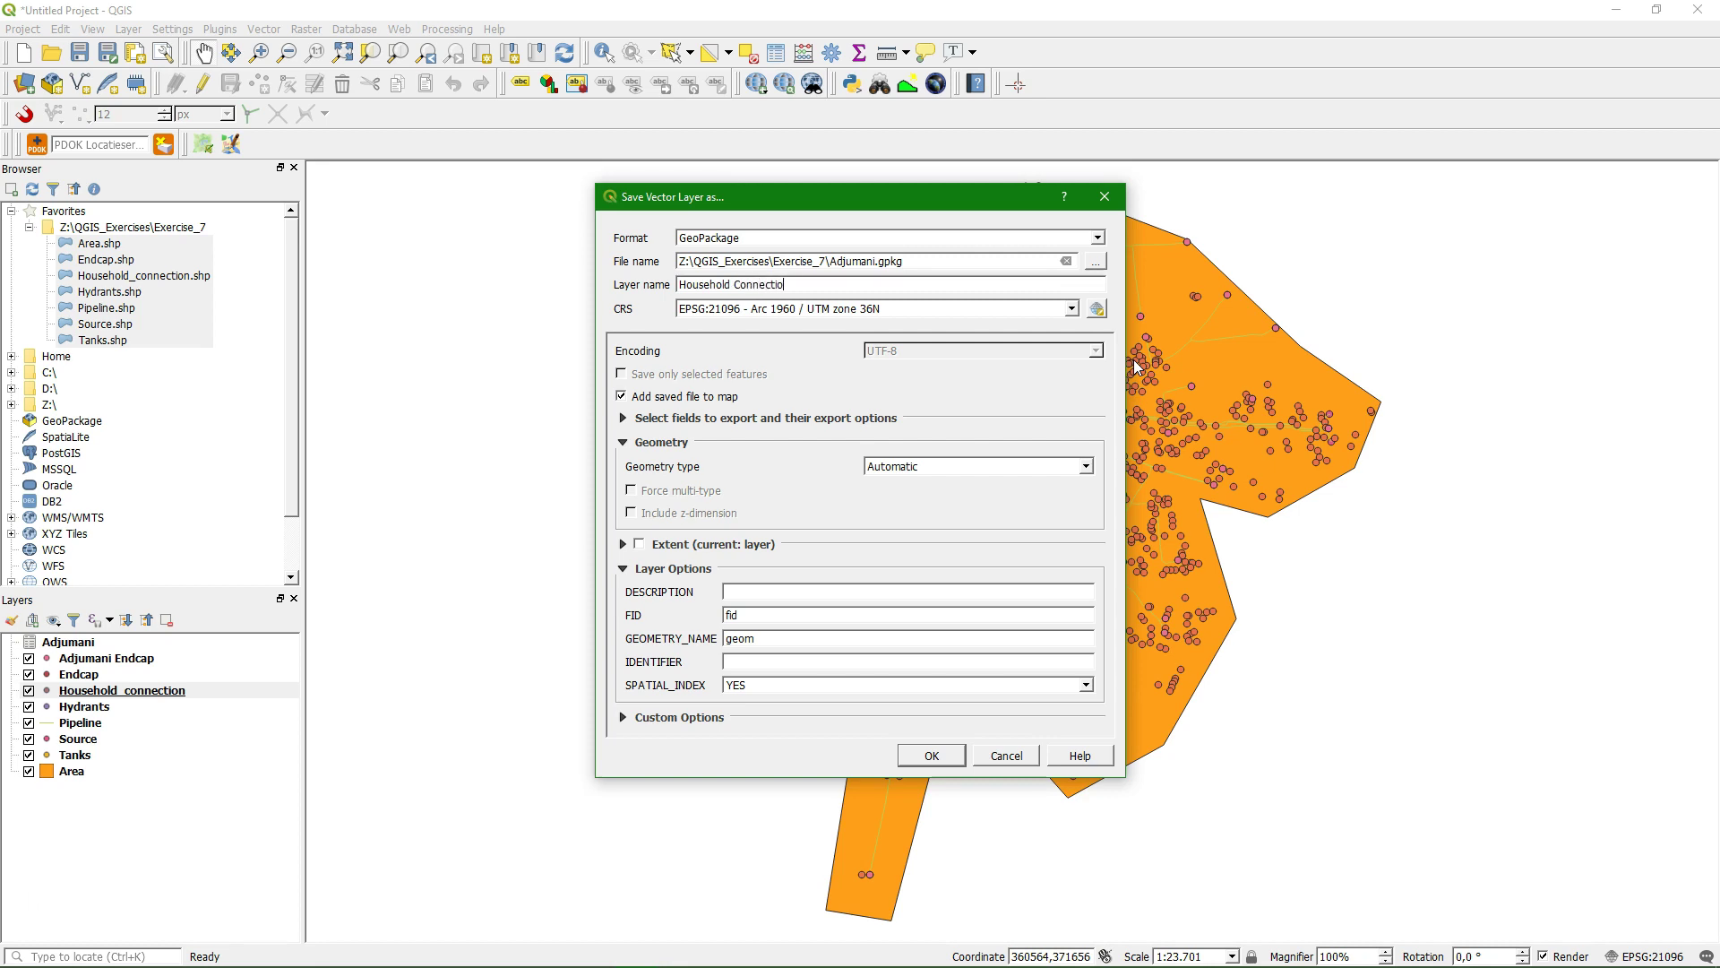
click(931, 754)
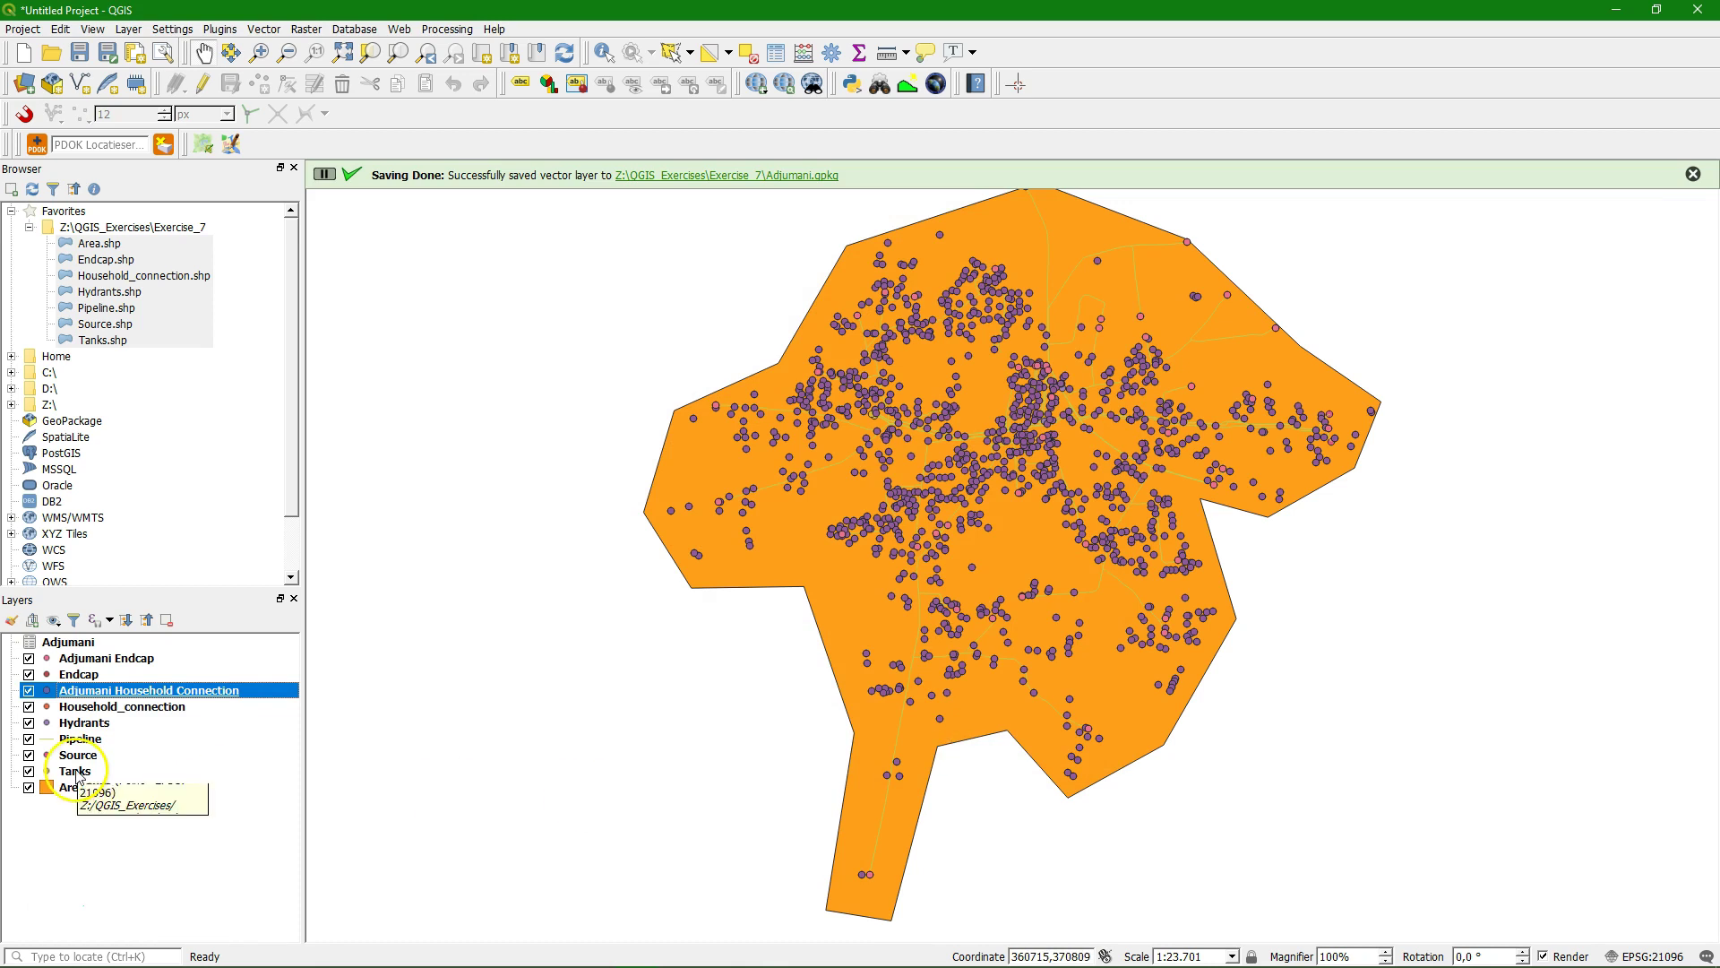
Export the Hydrants layer into Adjumani.gpkg, naming the table Hydrants
right_click(83, 724)
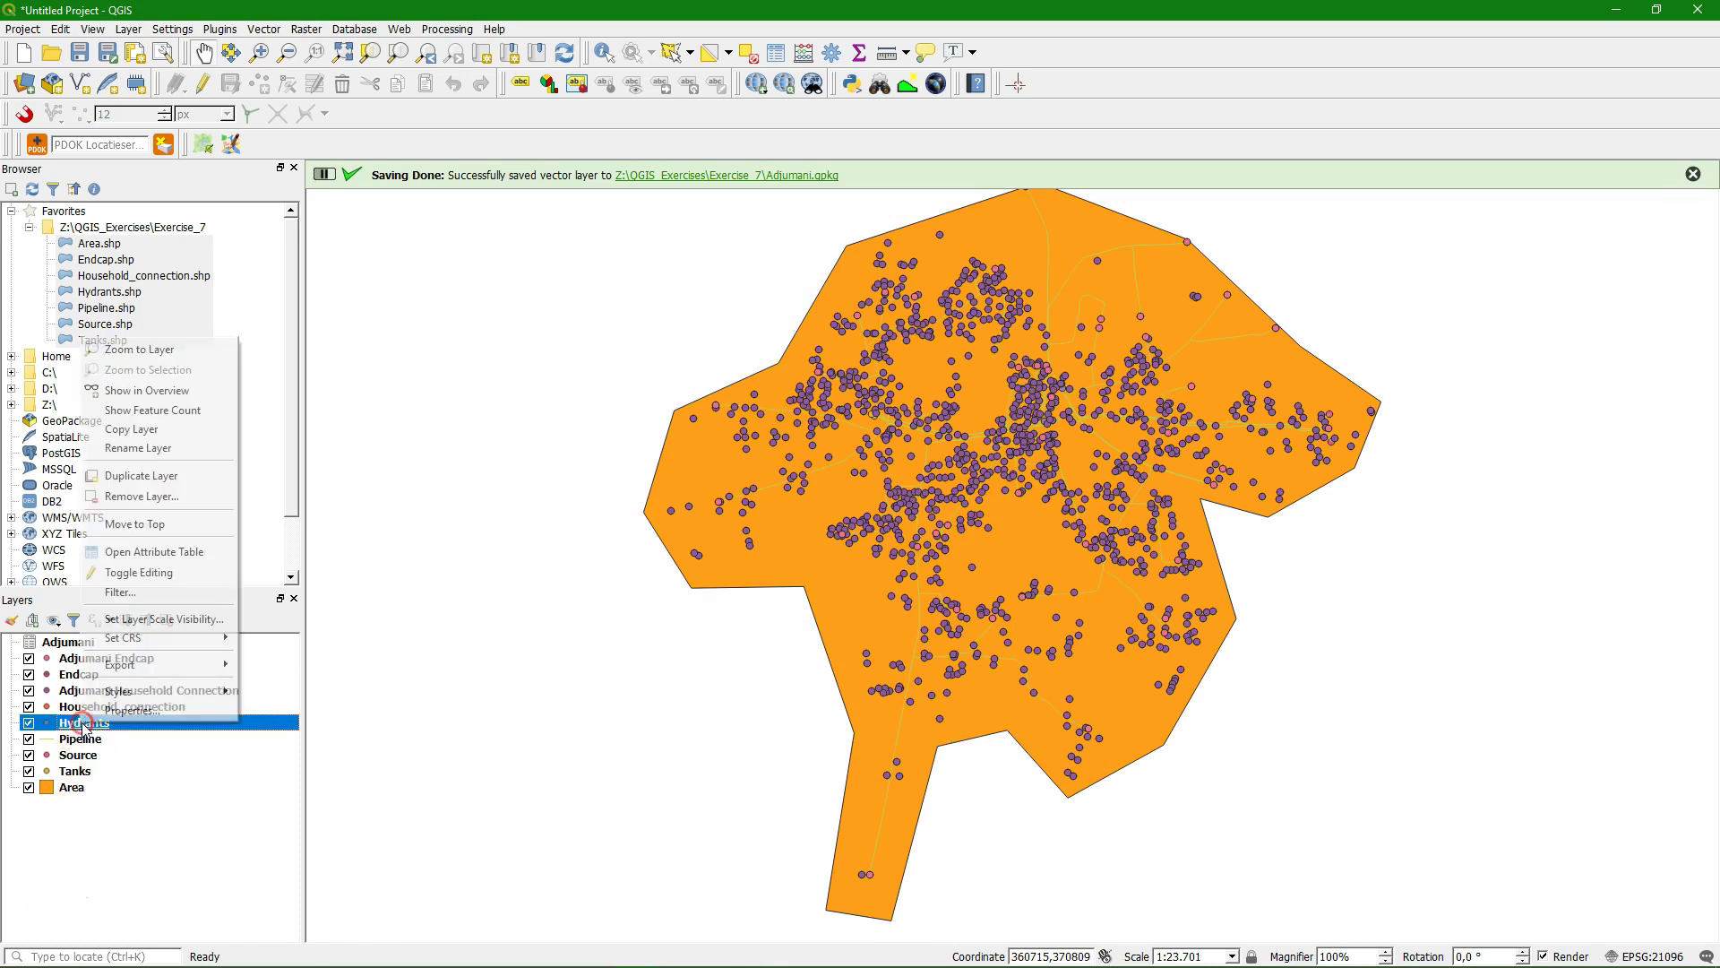
mouse_move(199, 668)
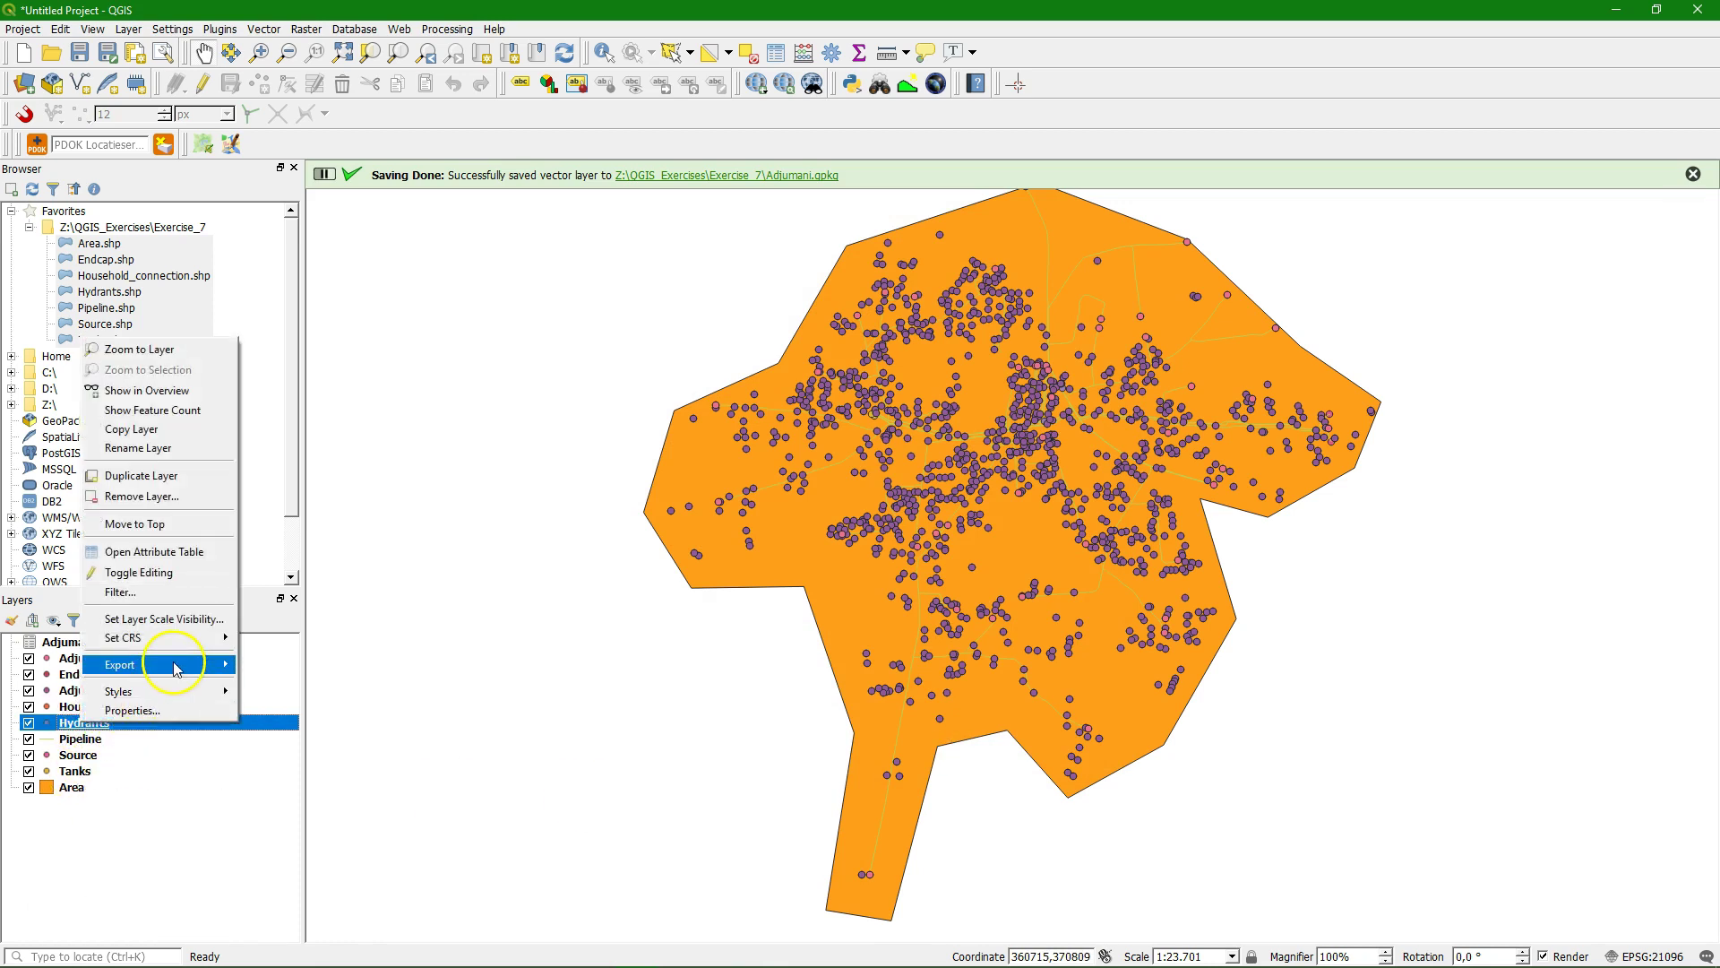
click(271, 666)
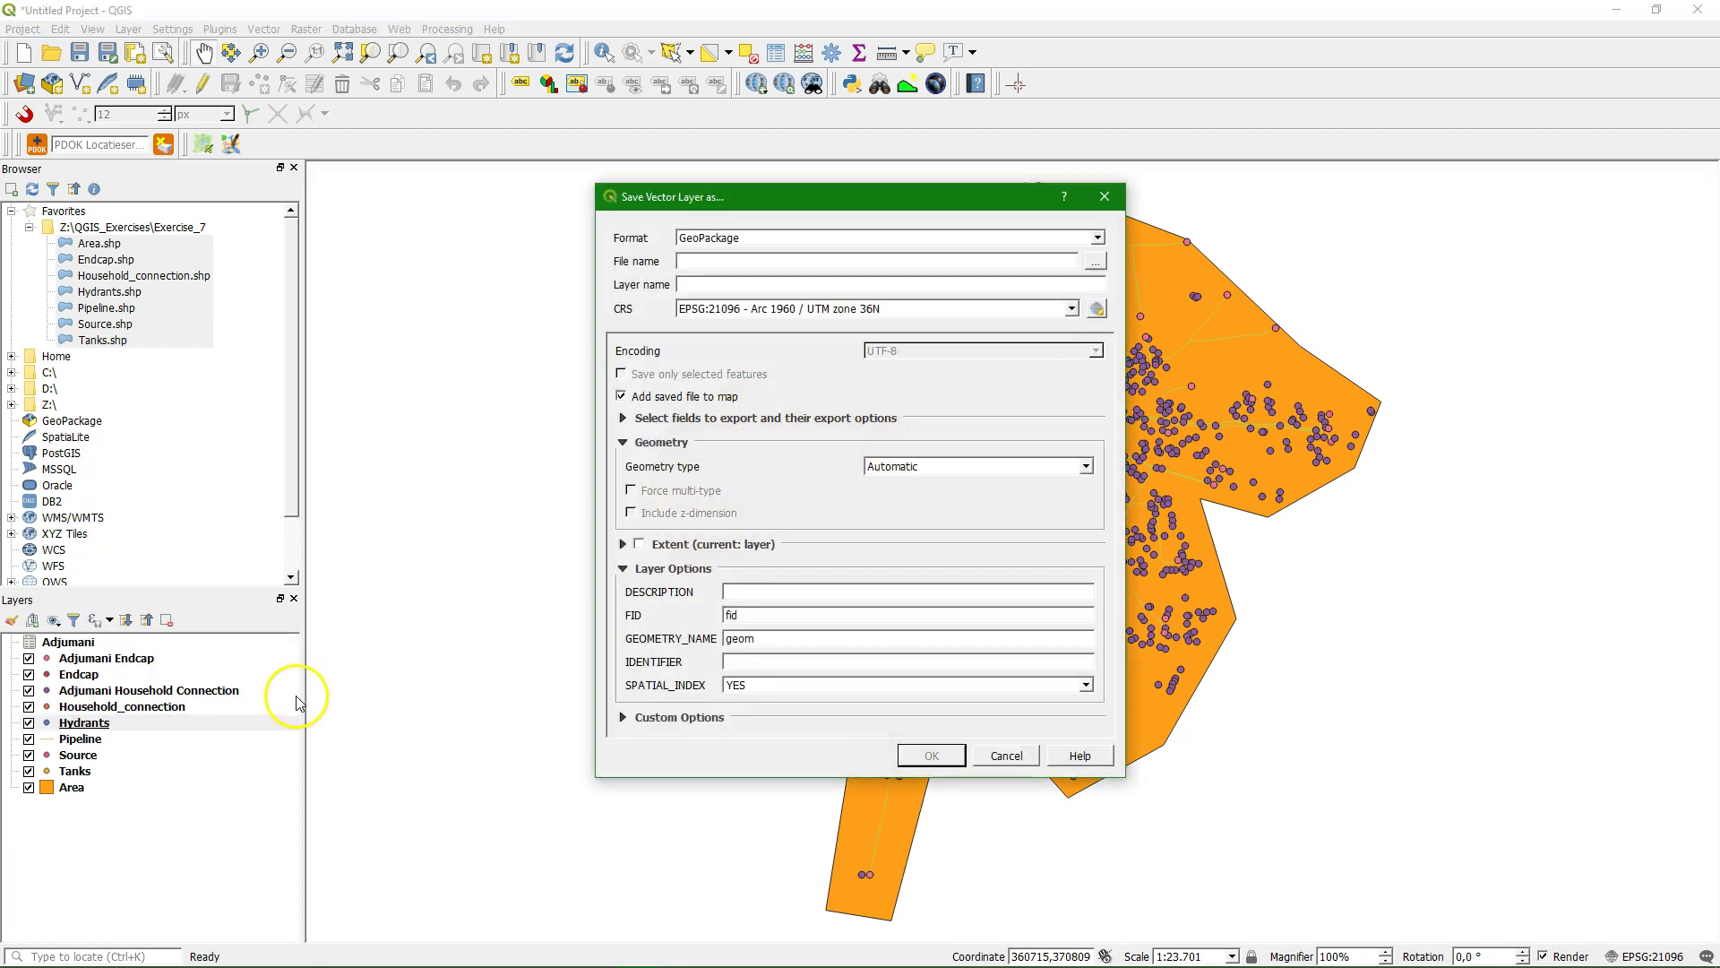
click(1095, 261)
click(813, 337)
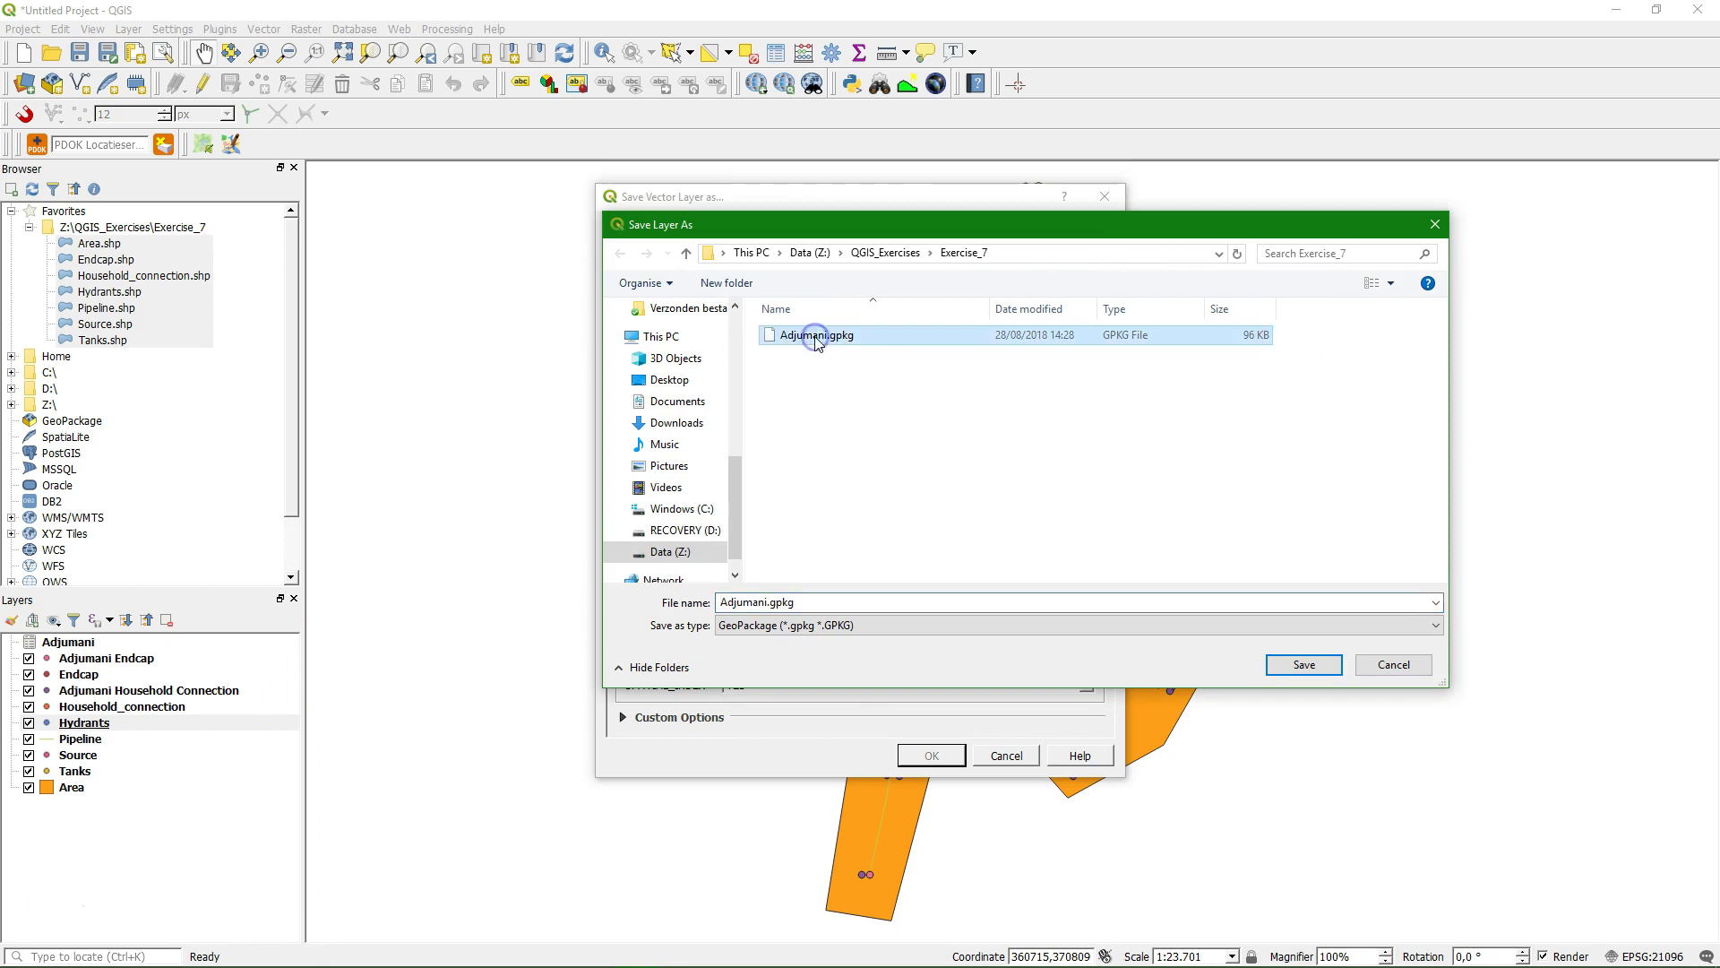
click(1304, 664)
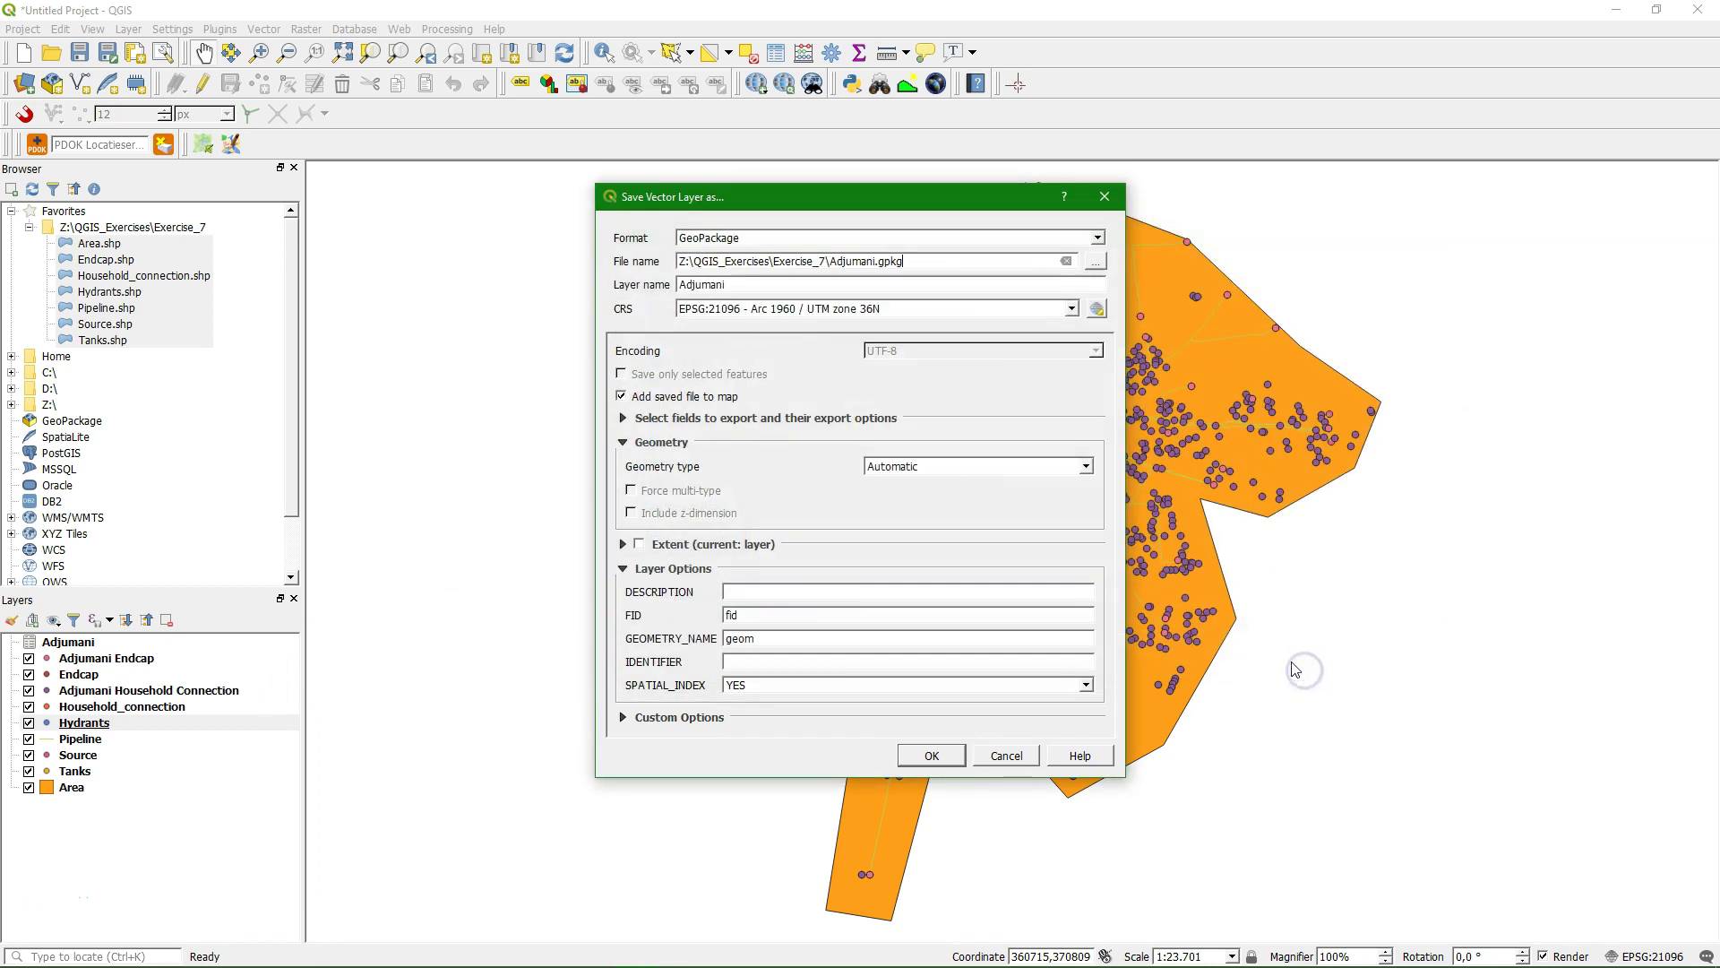
double_click(704, 284)
text(Hydrants)
click(932, 756)
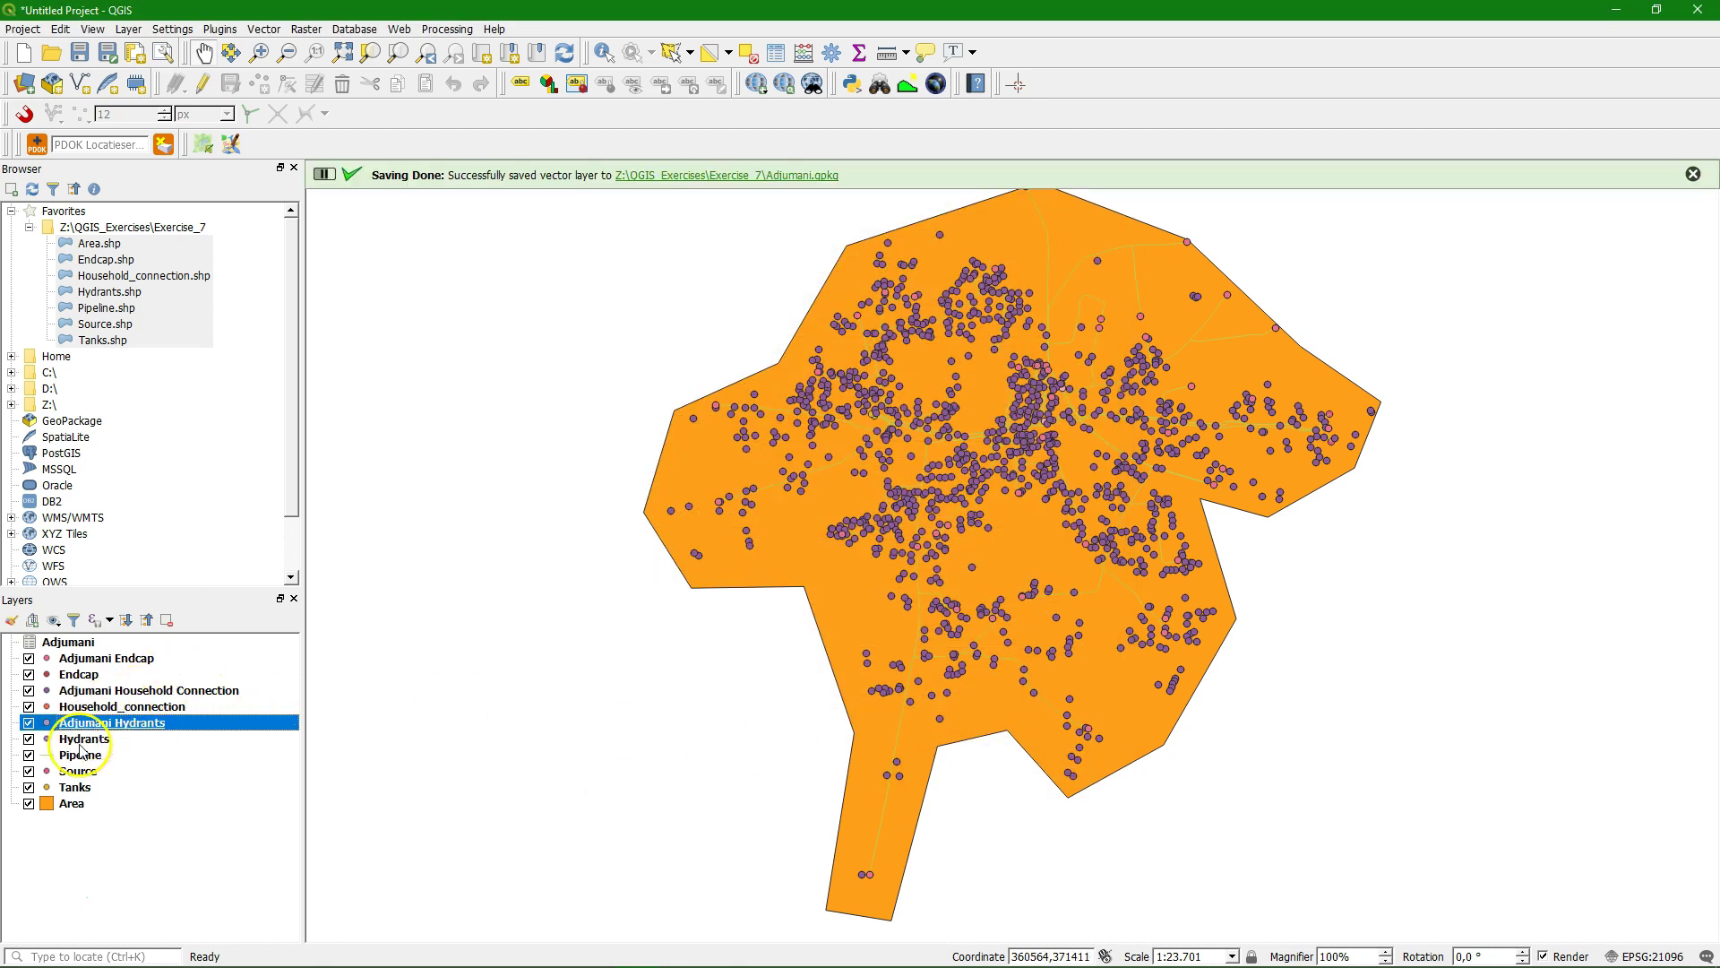
Export the Pipeline layer into Adjumani.gpkg as a Pipeline table
click(77, 764)
right_click(78, 763)
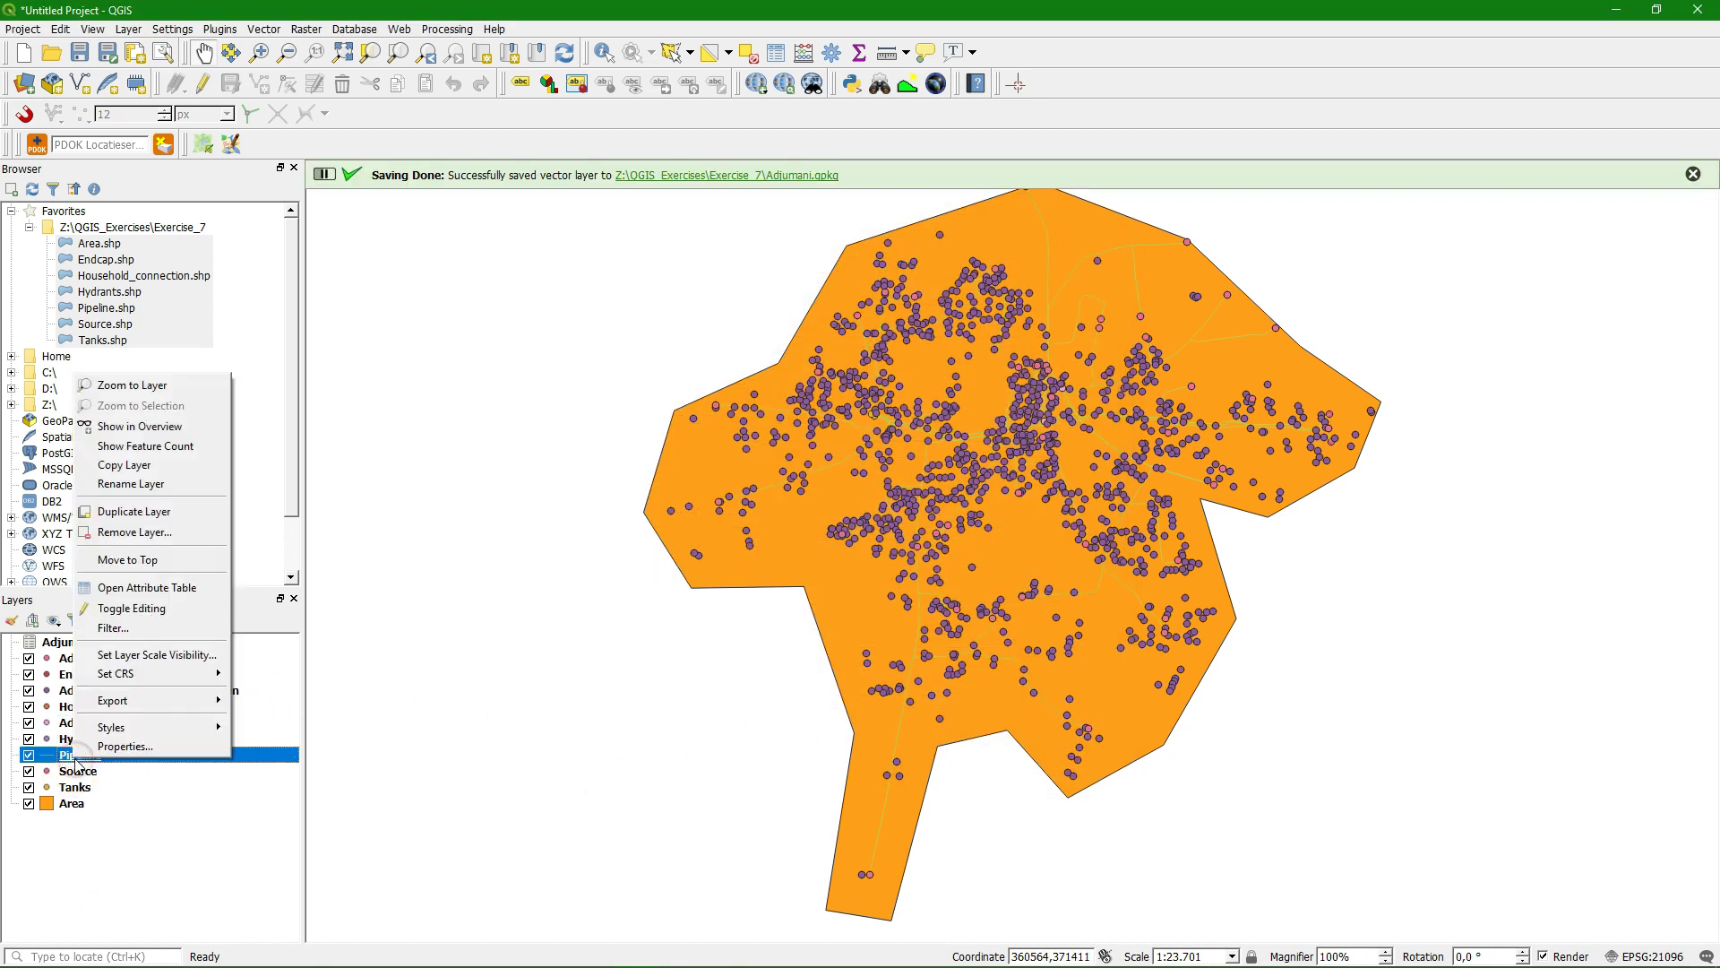
mouse_move(201, 700)
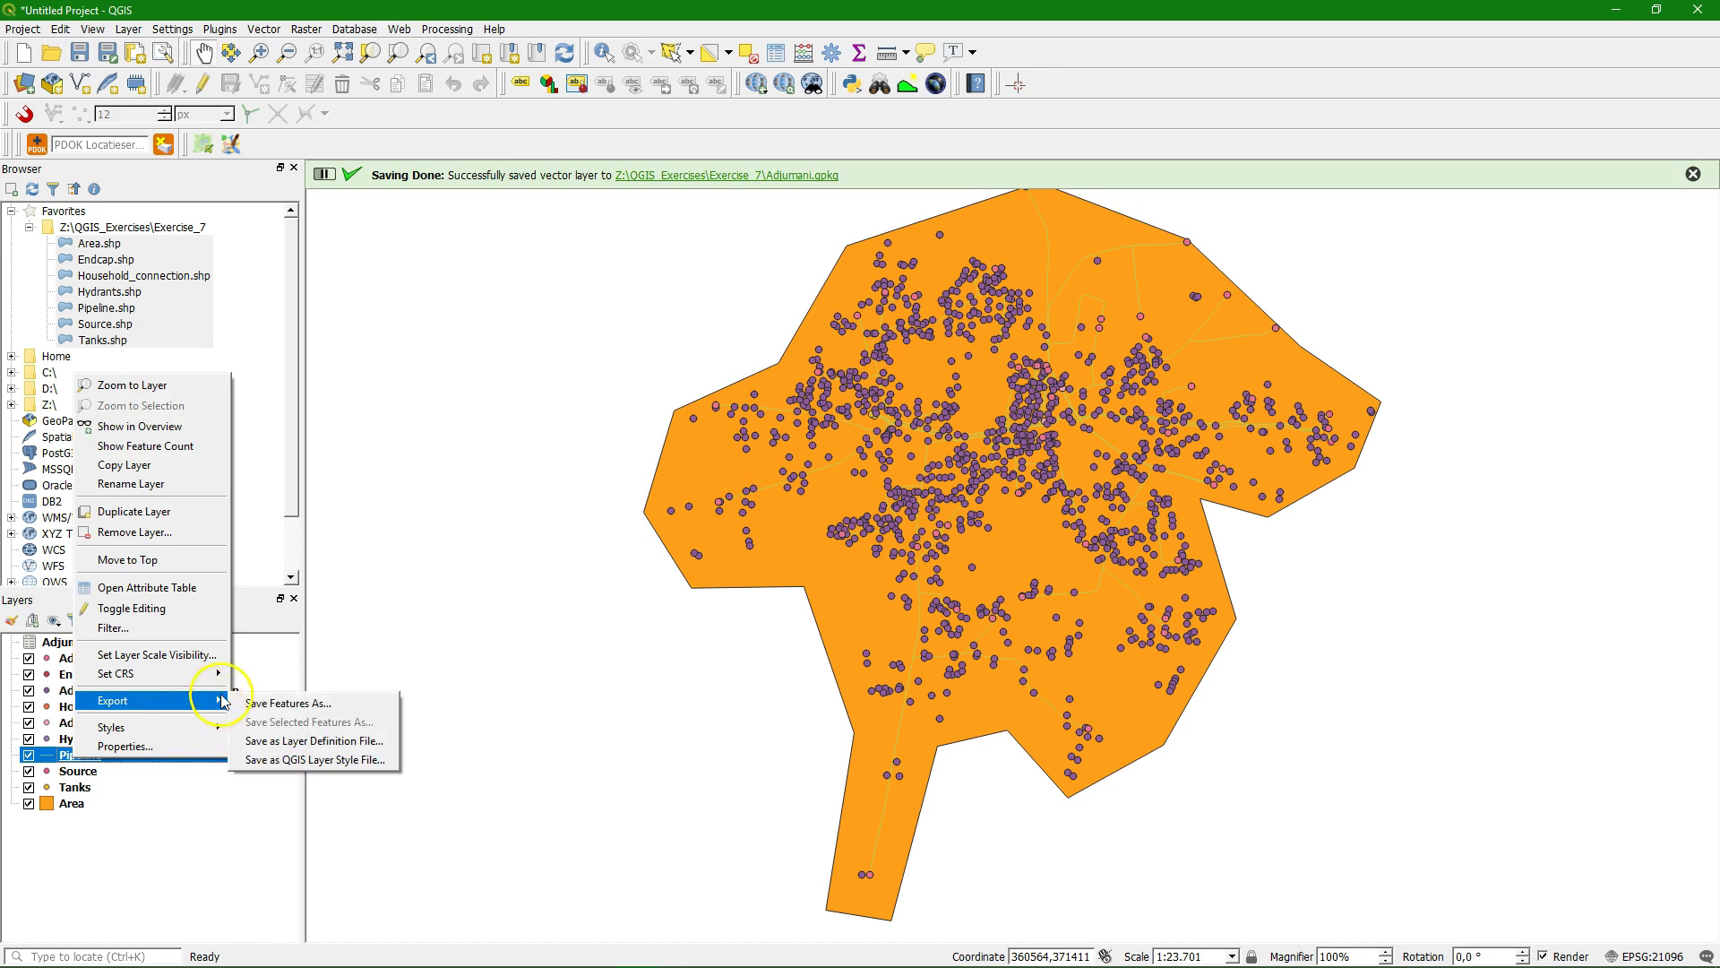
click(273, 701)
click(1093, 263)
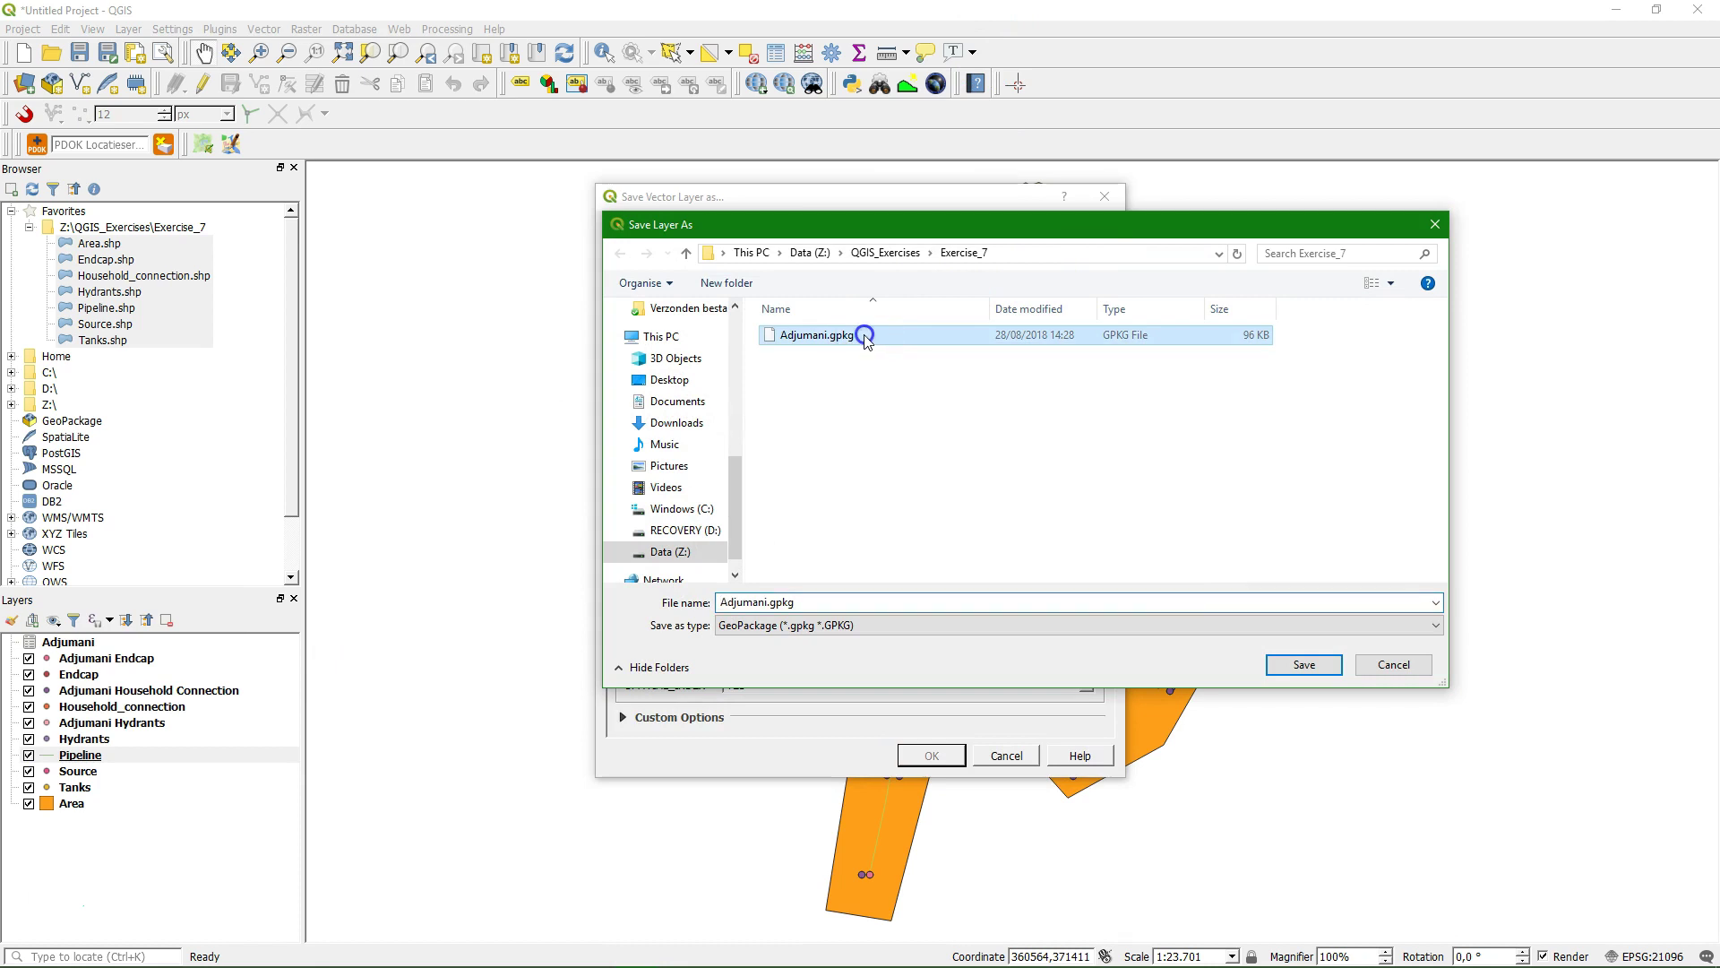
click(1308, 664)
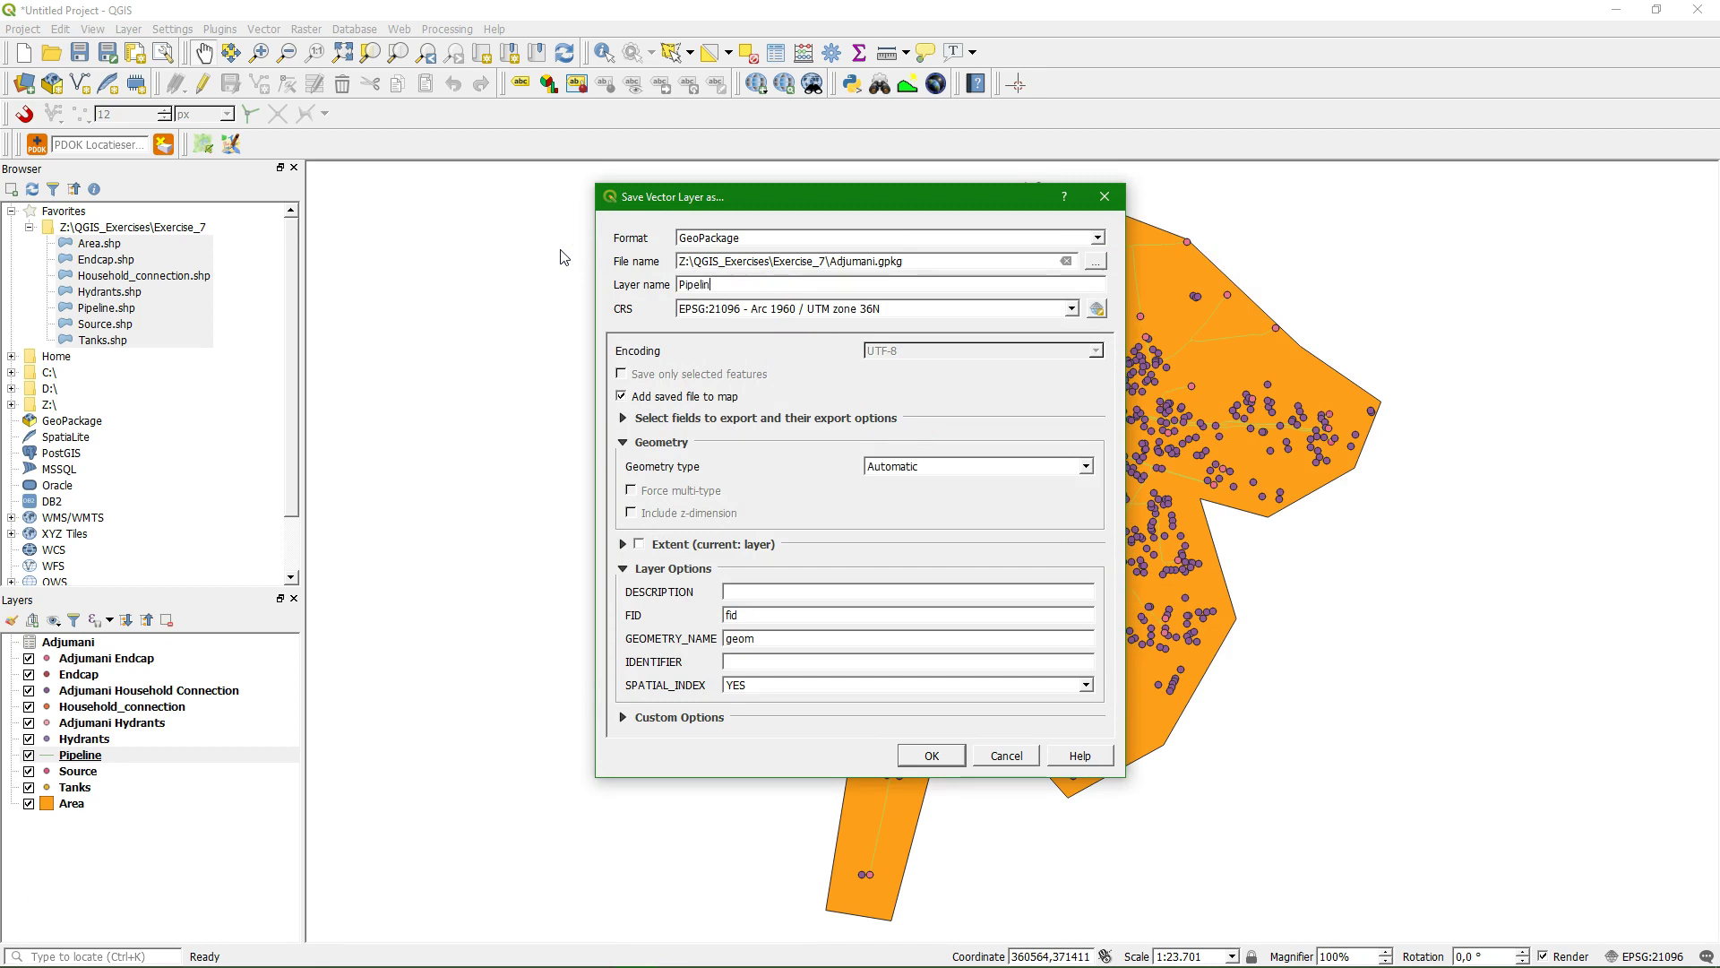
click(929, 755)
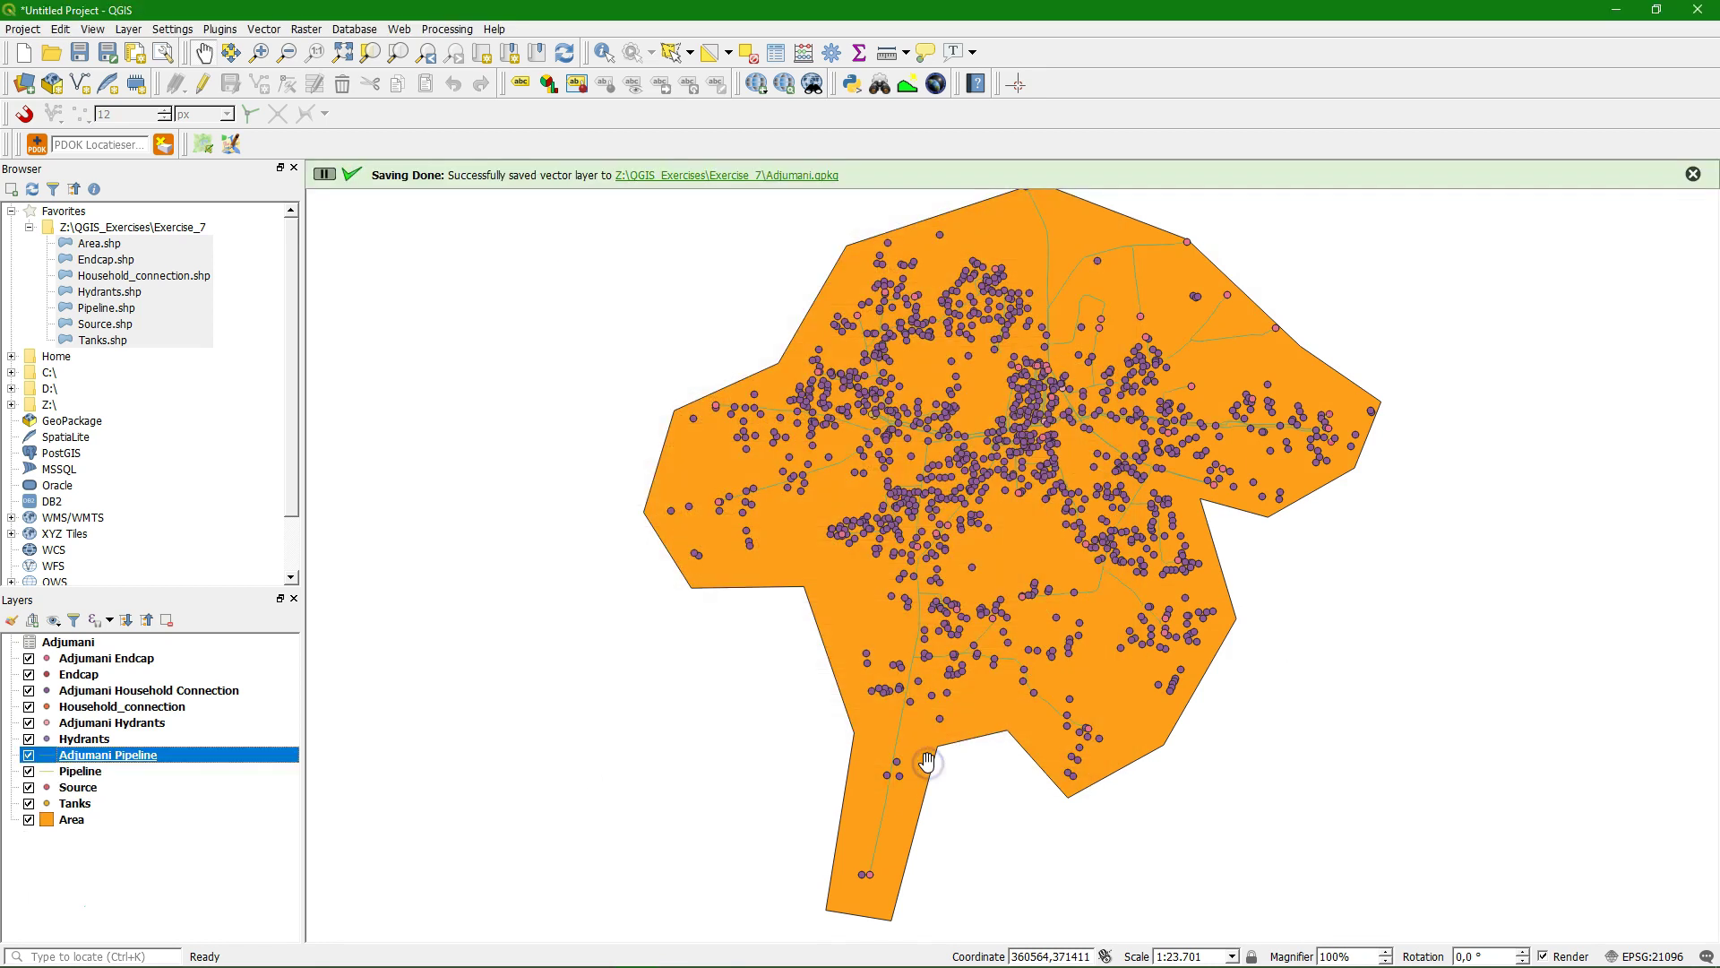
Export the Source layer into Adjumani.gpkg as a Source table
right_click(80, 790)
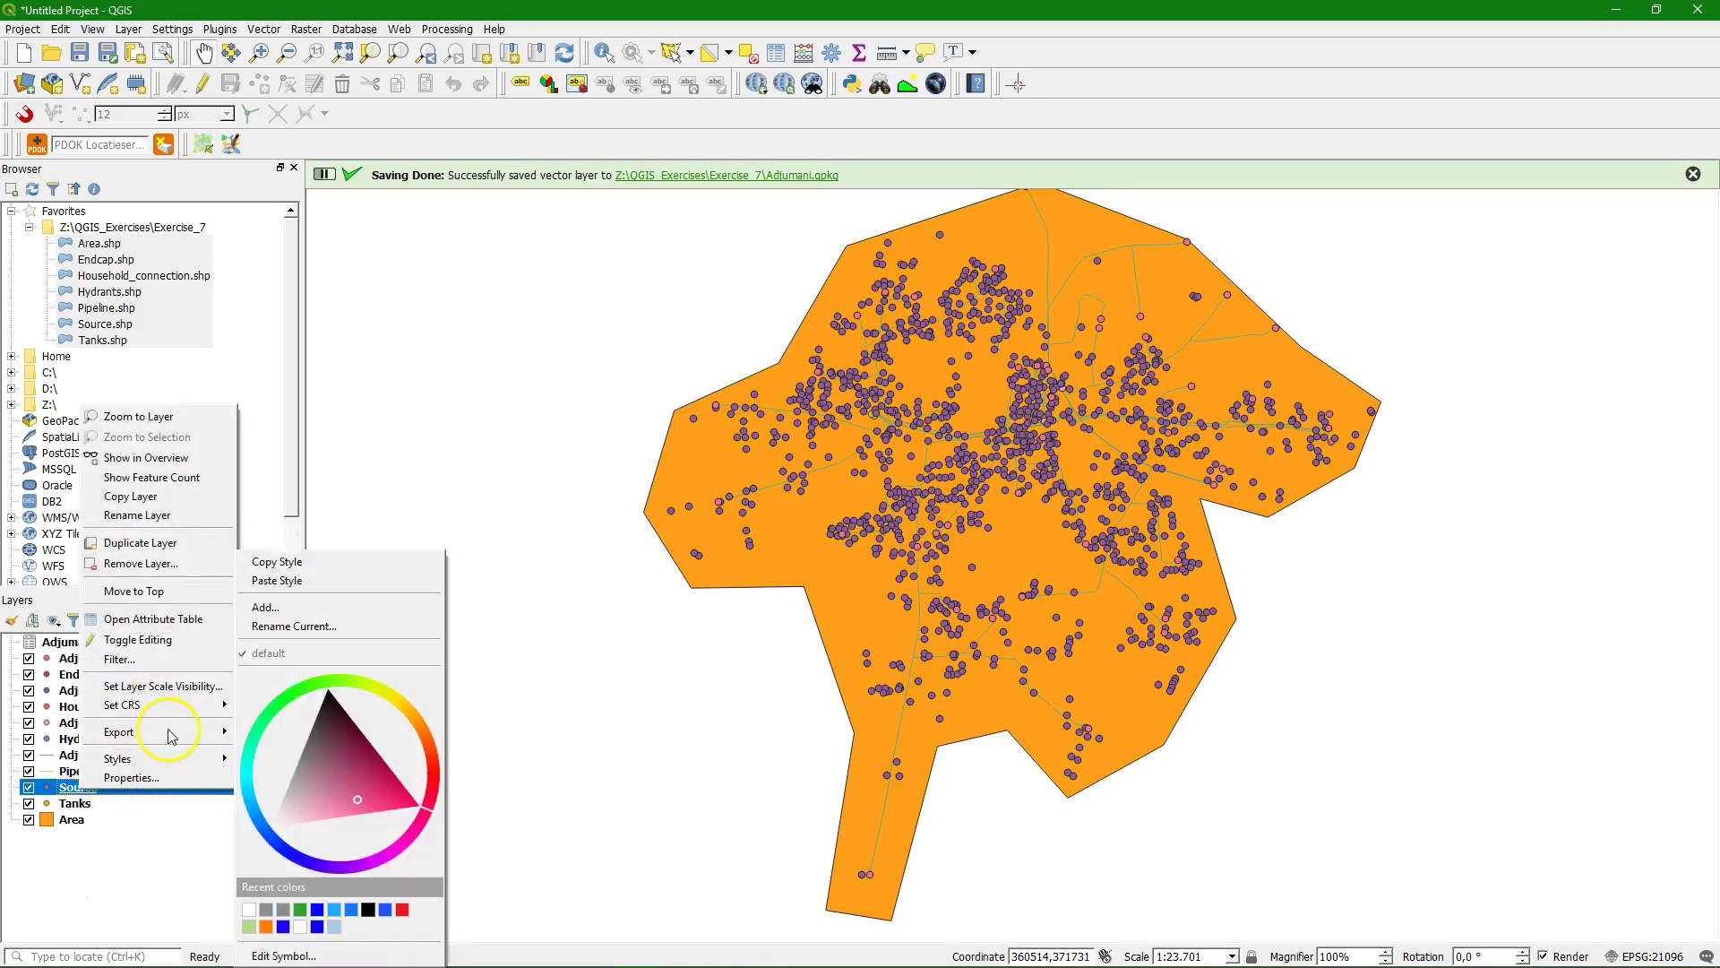
mouse_move(198, 732)
click(282, 736)
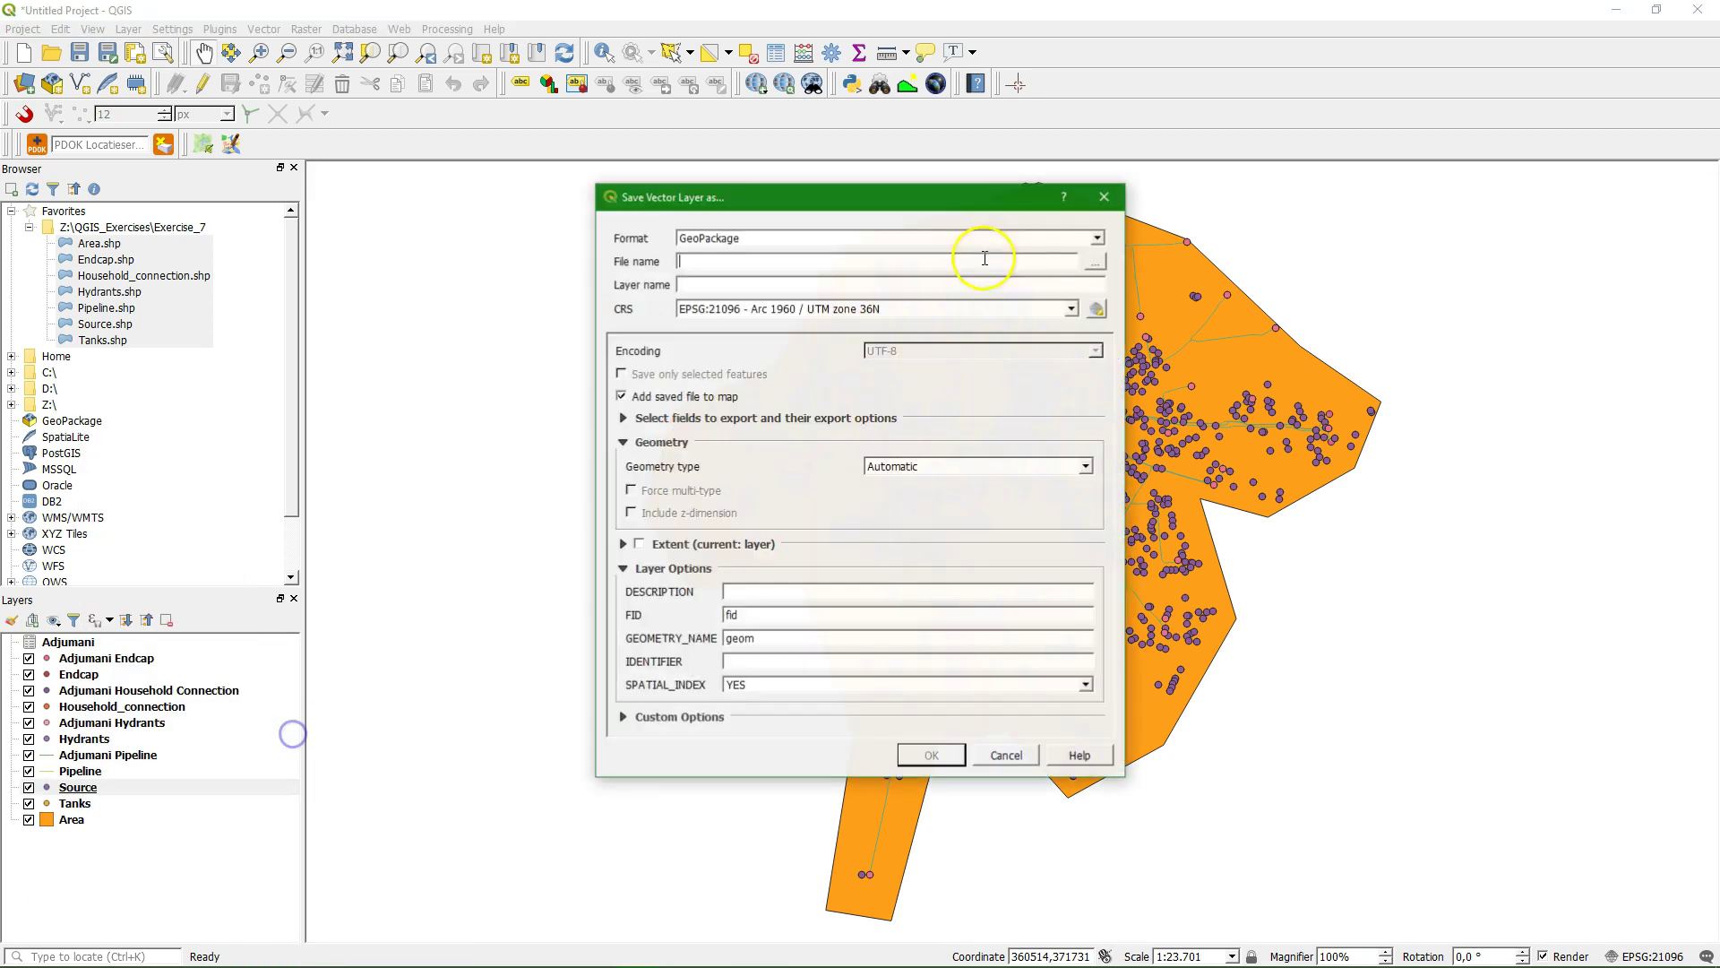
click(1096, 263)
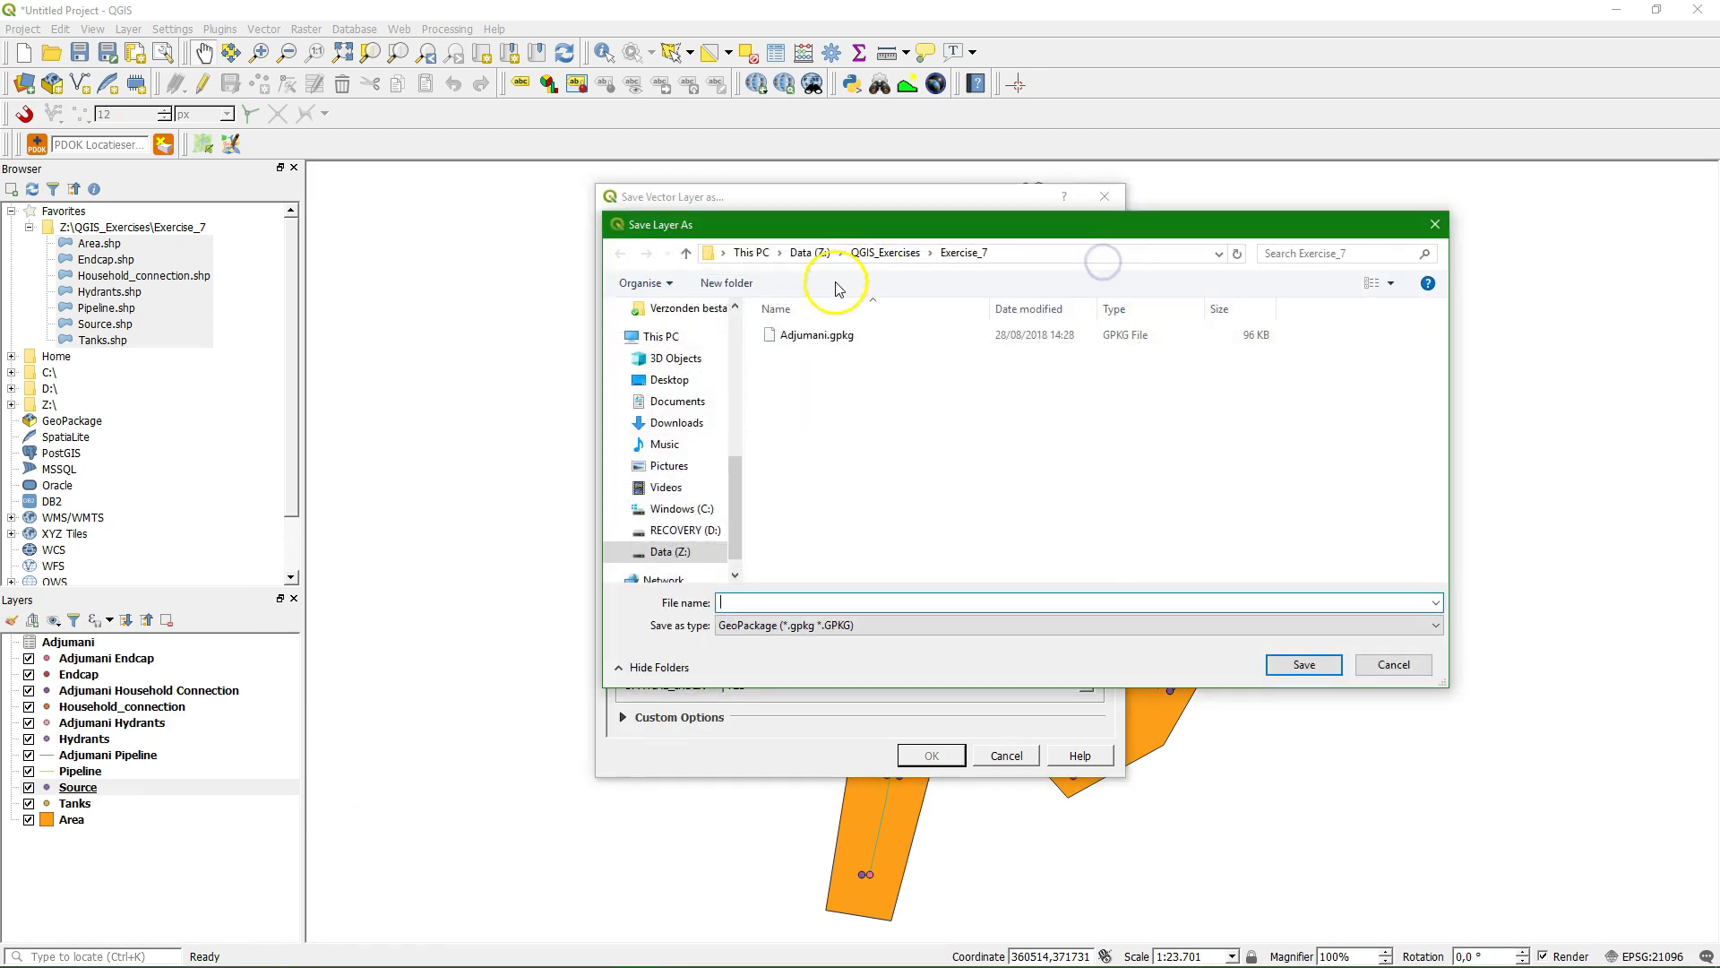
click(818, 336)
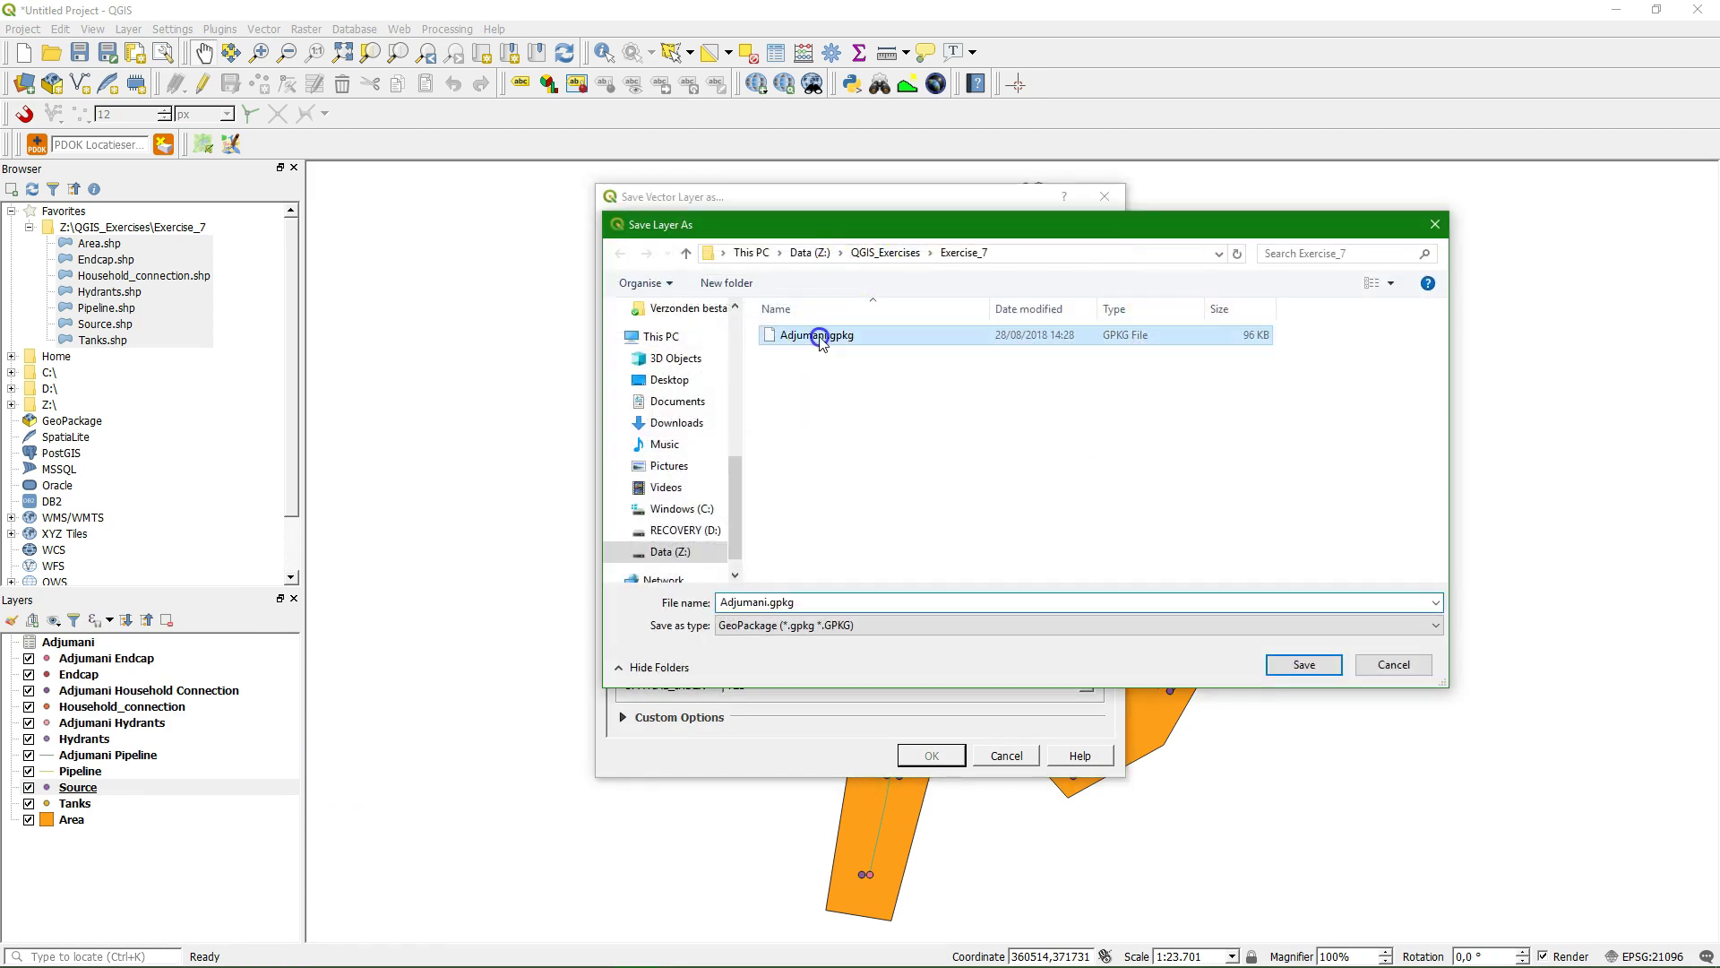
click(1310, 667)
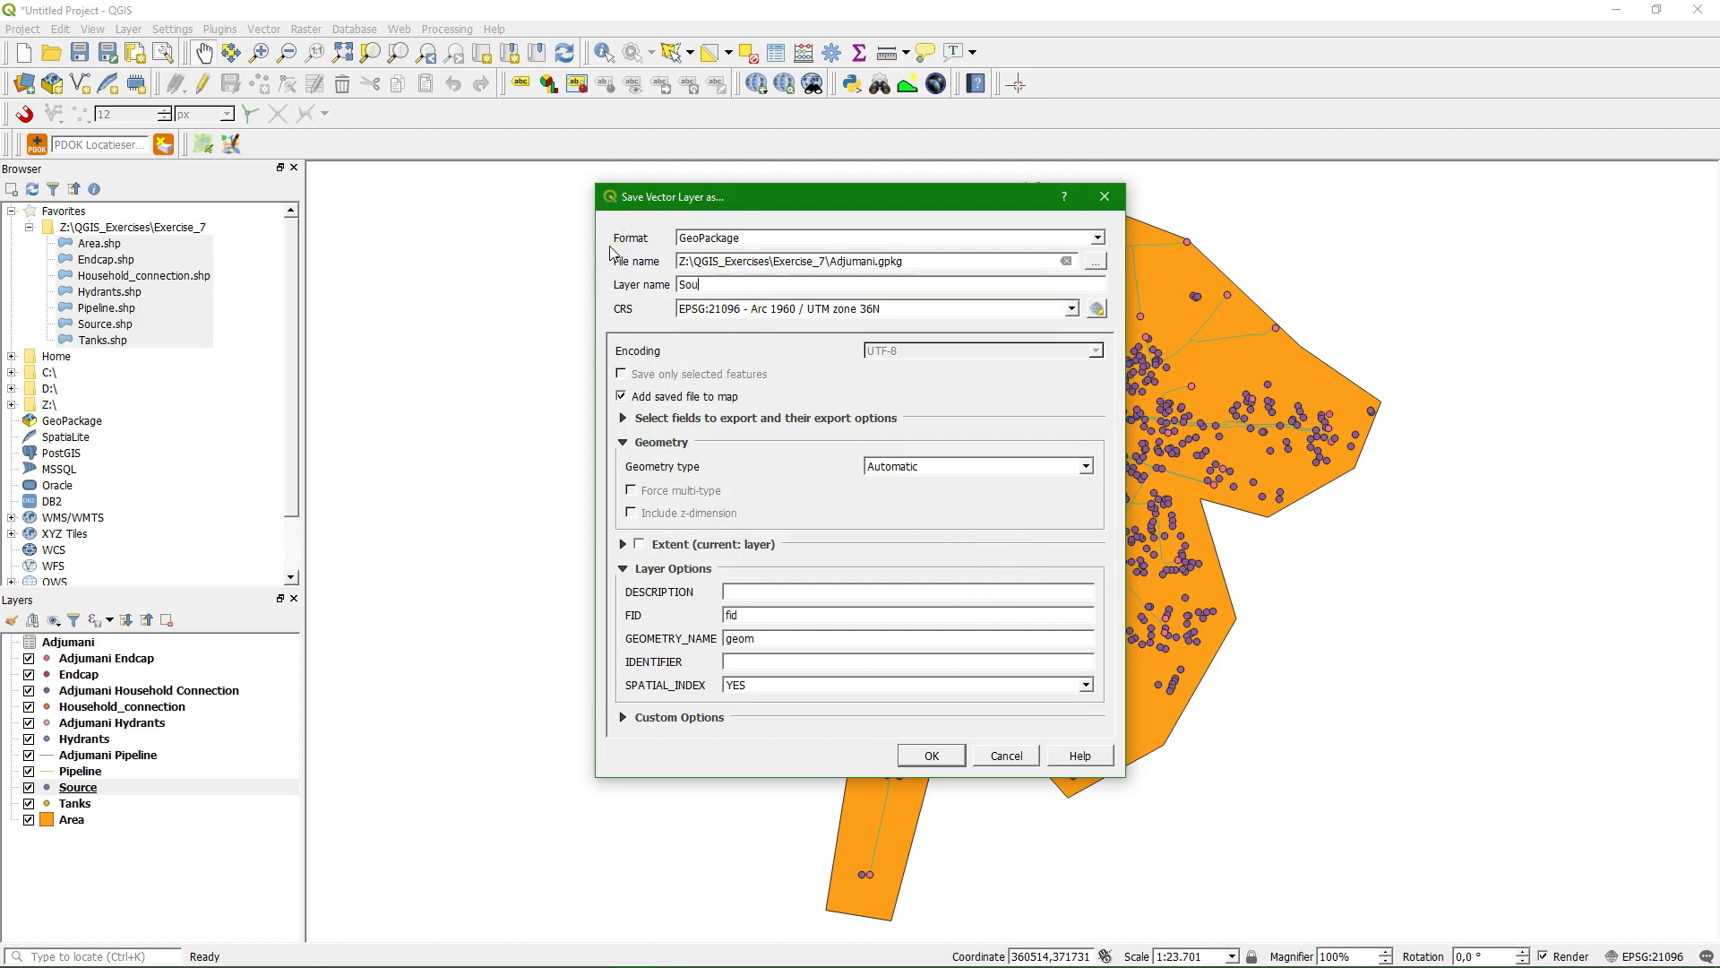
click(932, 756)
click(76, 820)
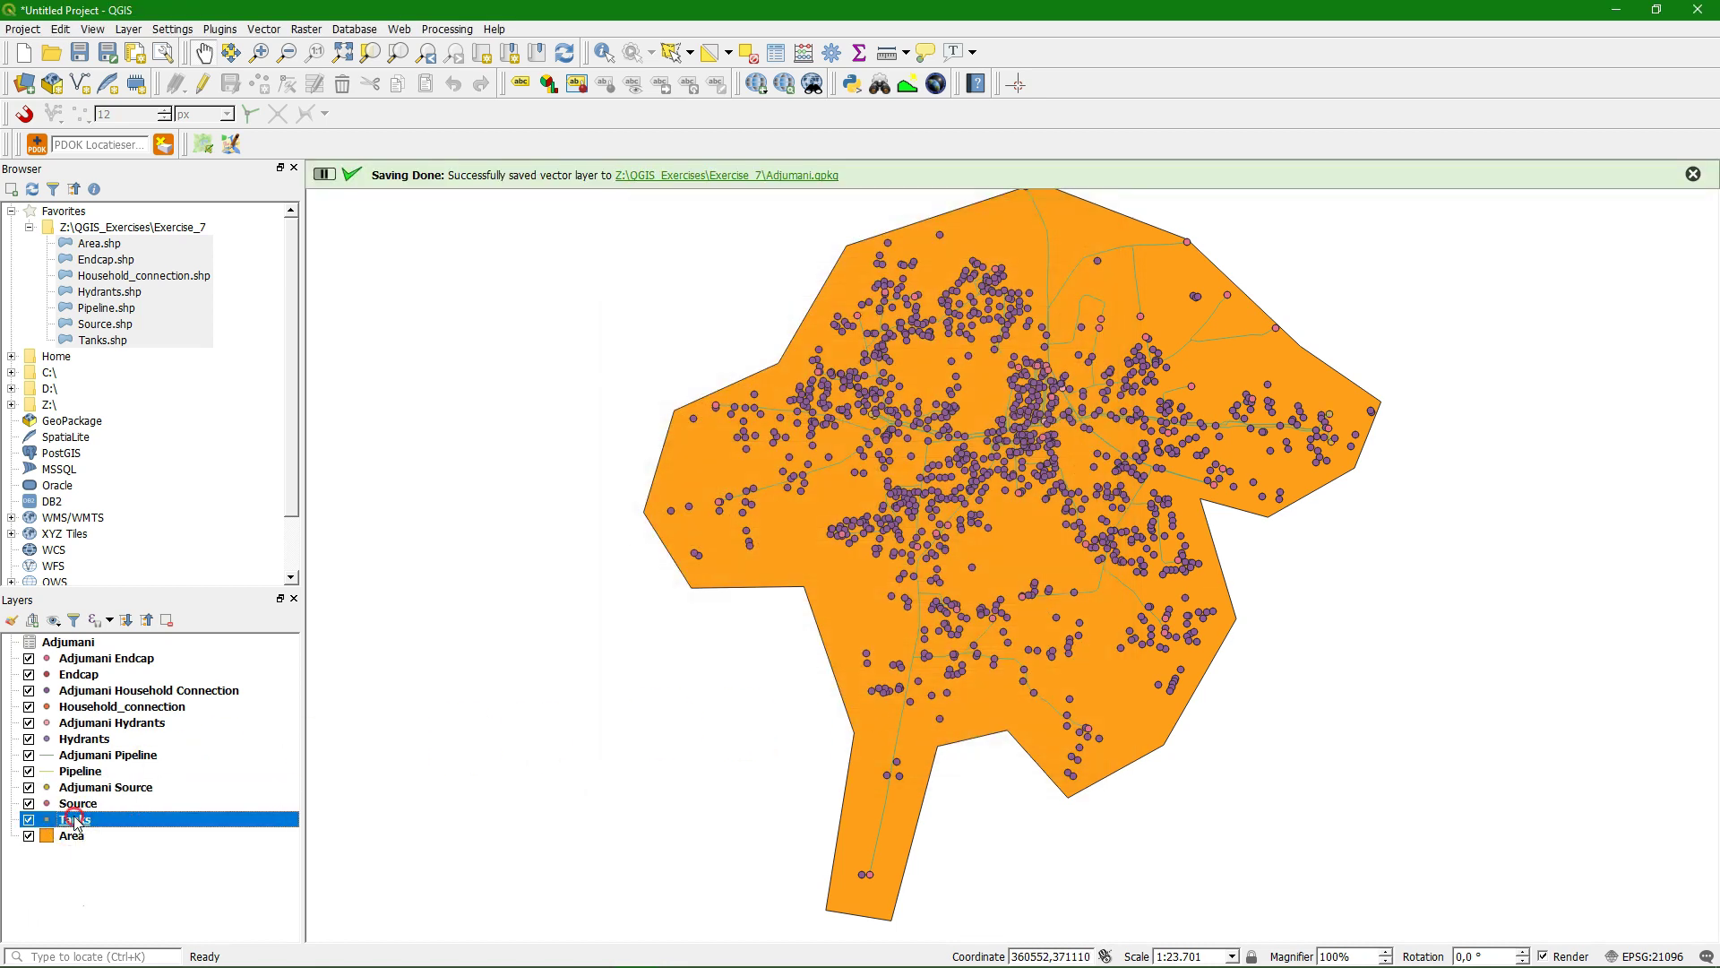
Export the Tanks layer into Adjumani.gpkg in GeoPackage format with layer name Tanks
right_click(76, 821)
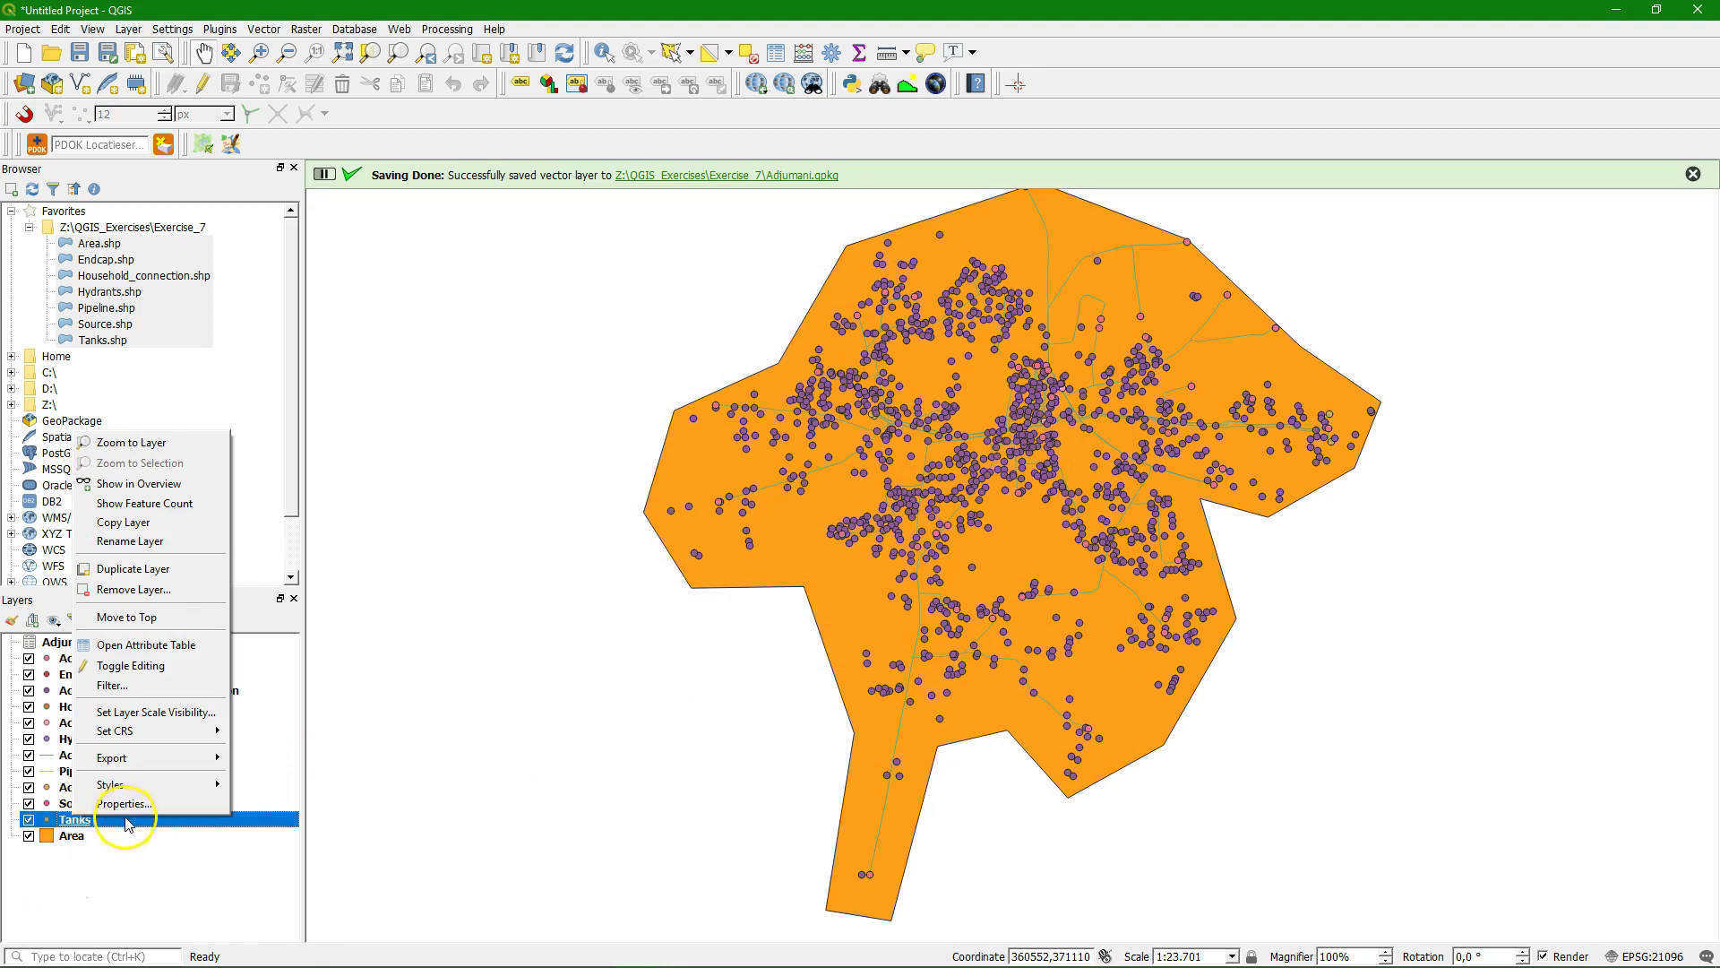
mouse_move(195, 759)
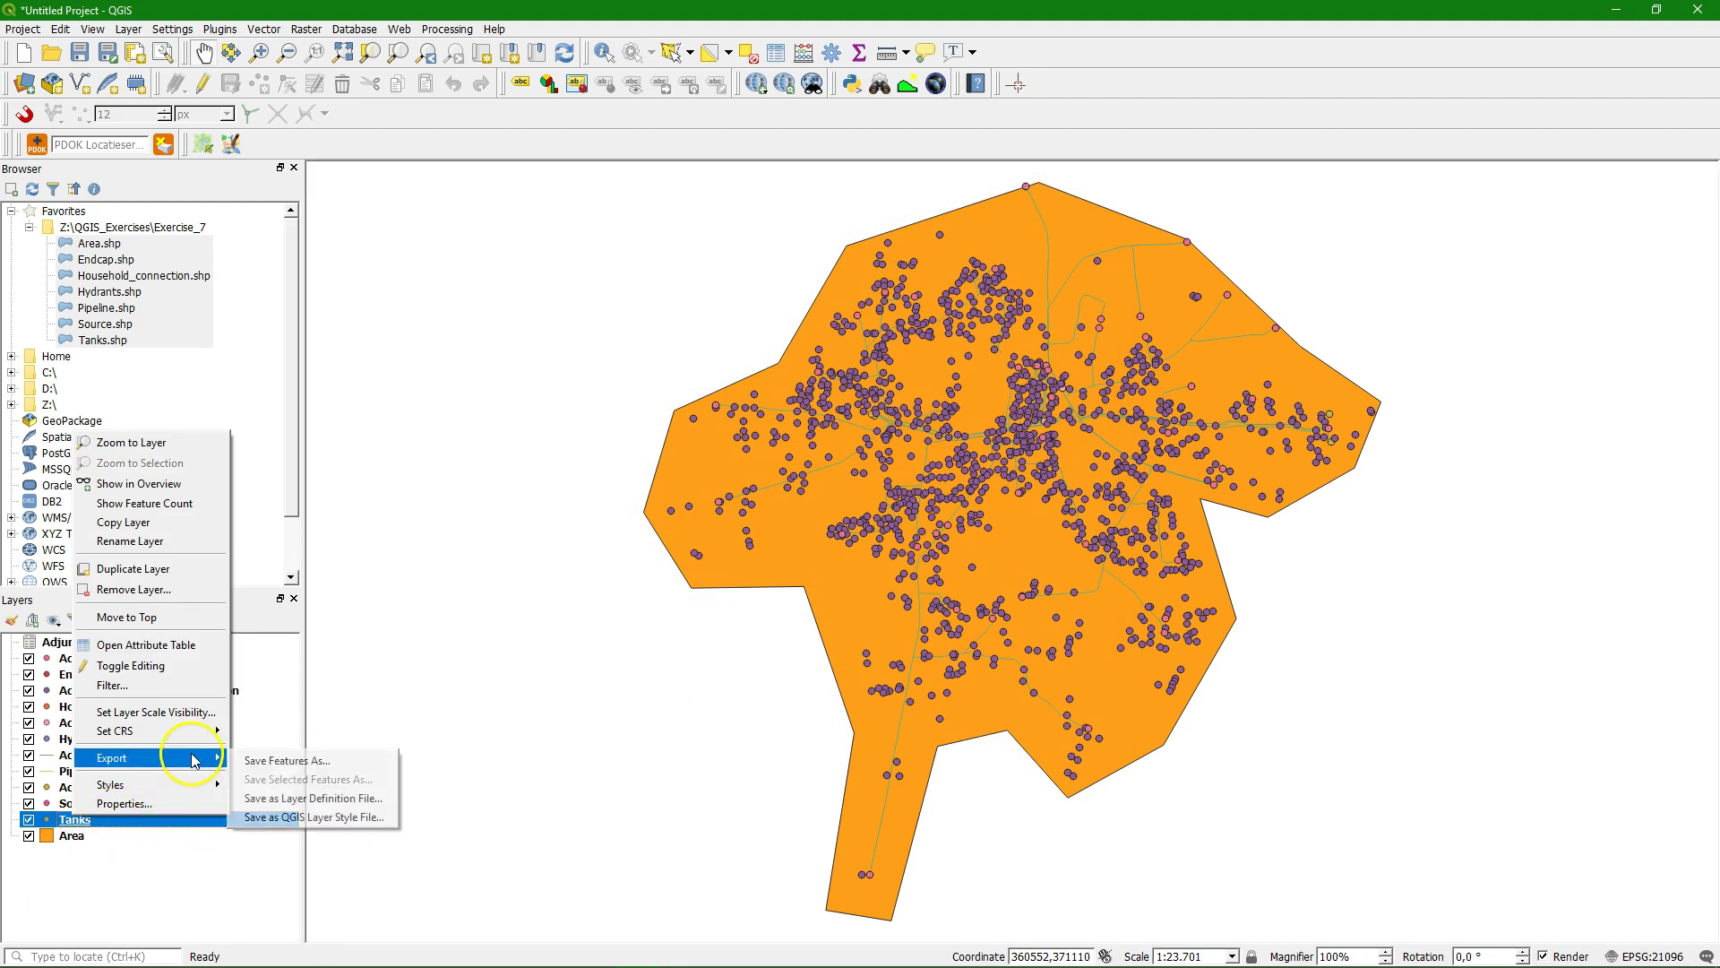
click(295, 761)
click(1096, 262)
click(804, 335)
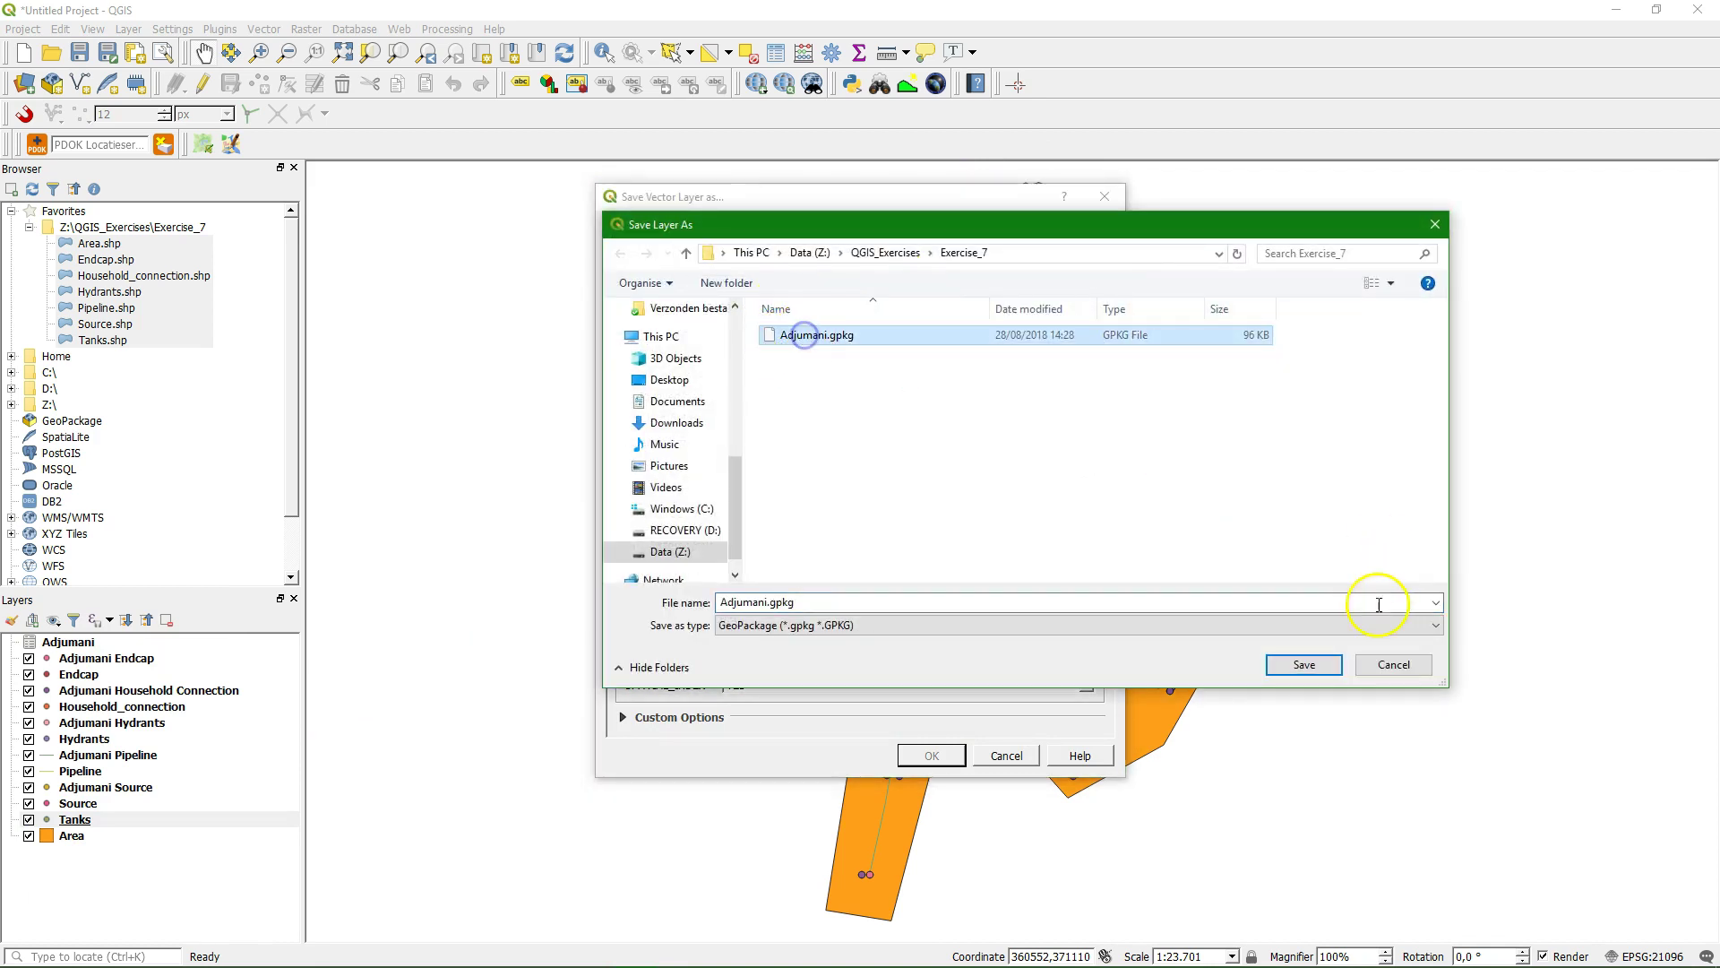
click(1305, 664)
click(744, 284)
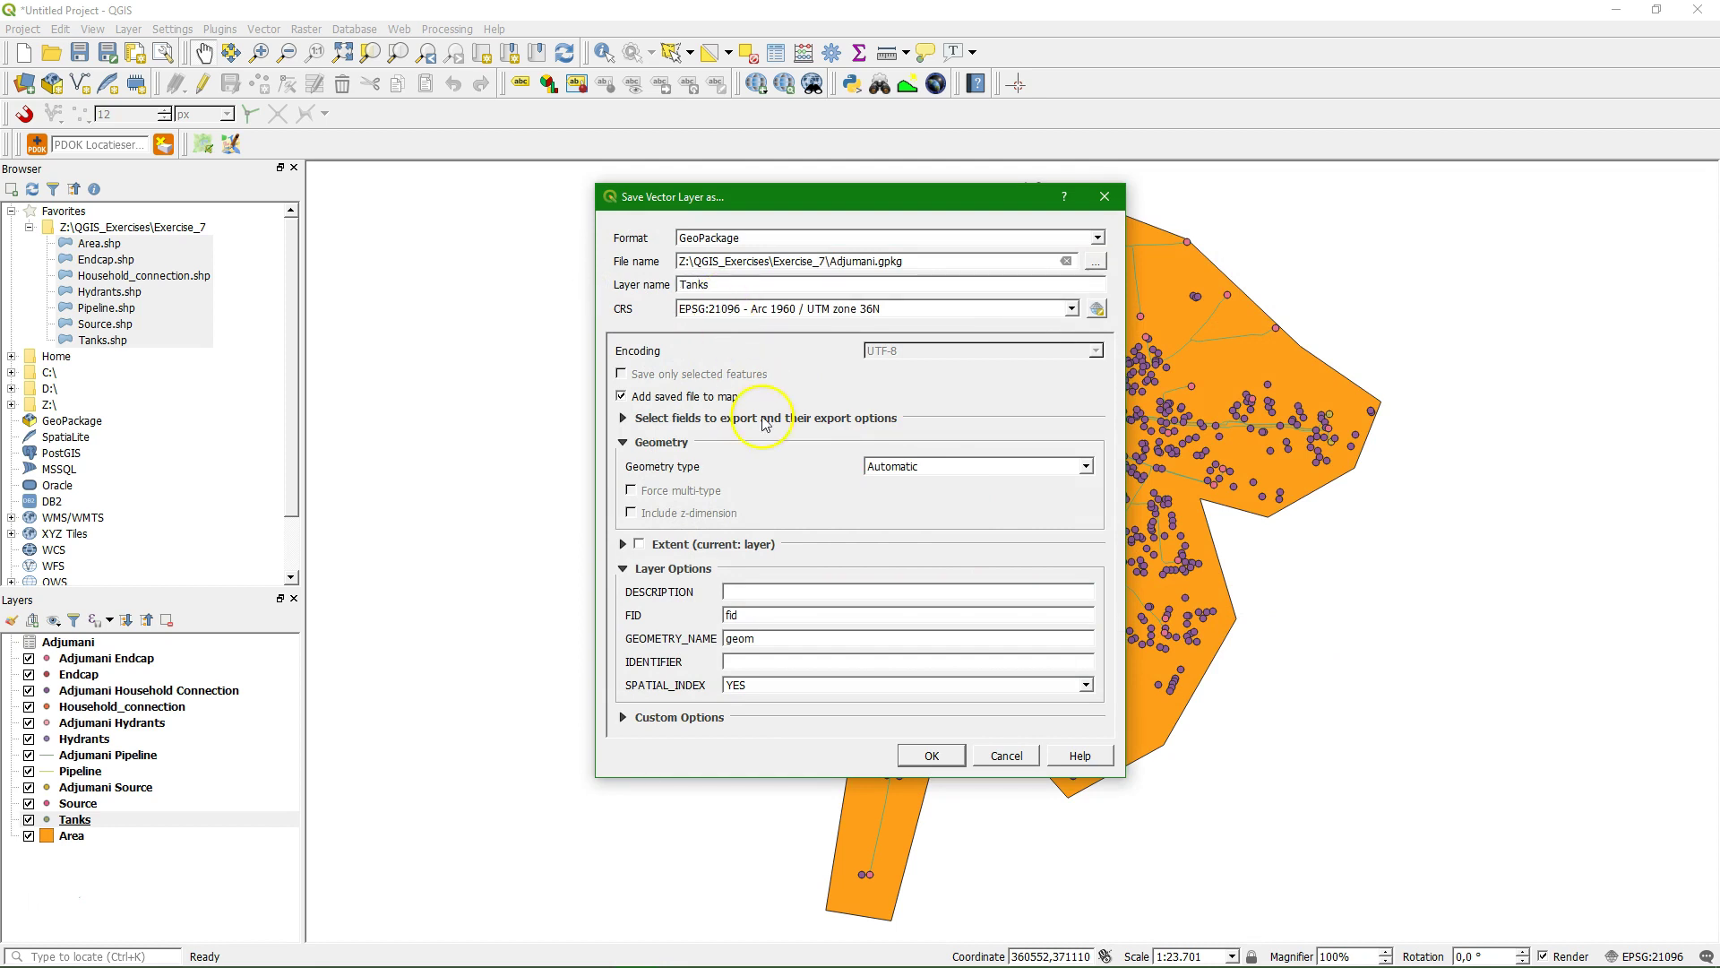
click(951, 770)
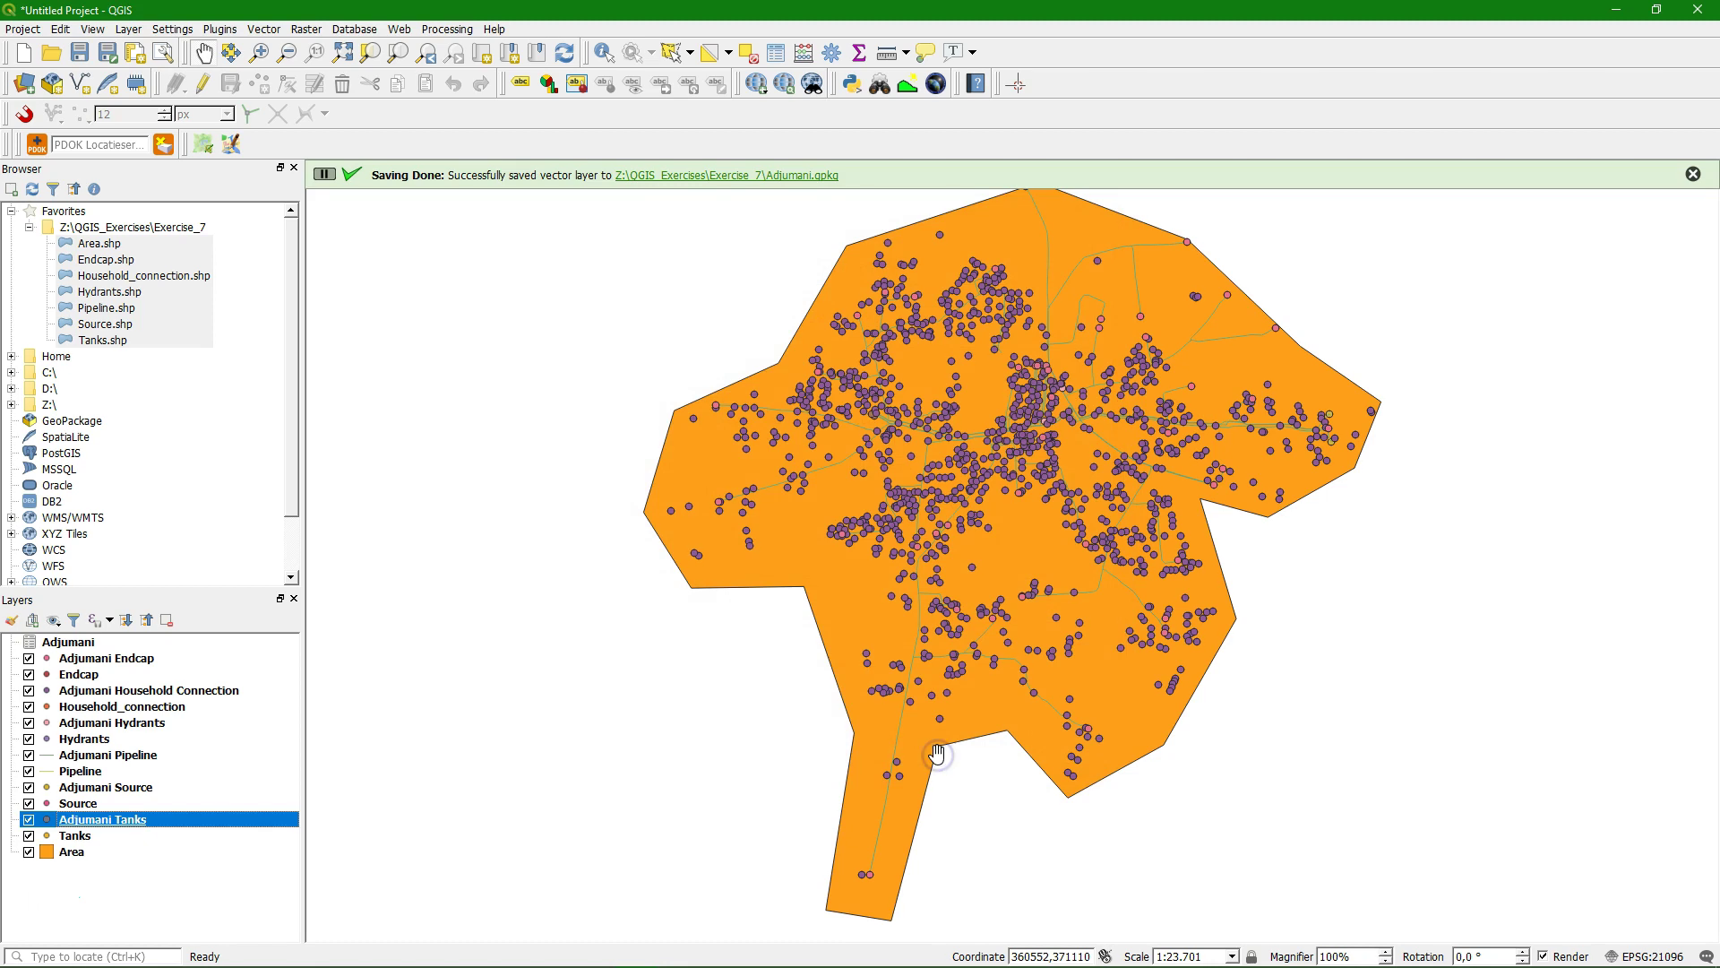
Remove the Endcap, Household_connection, Hydrants, Pipeline, Source and Tanks shapefile layers from the project
click(79, 677)
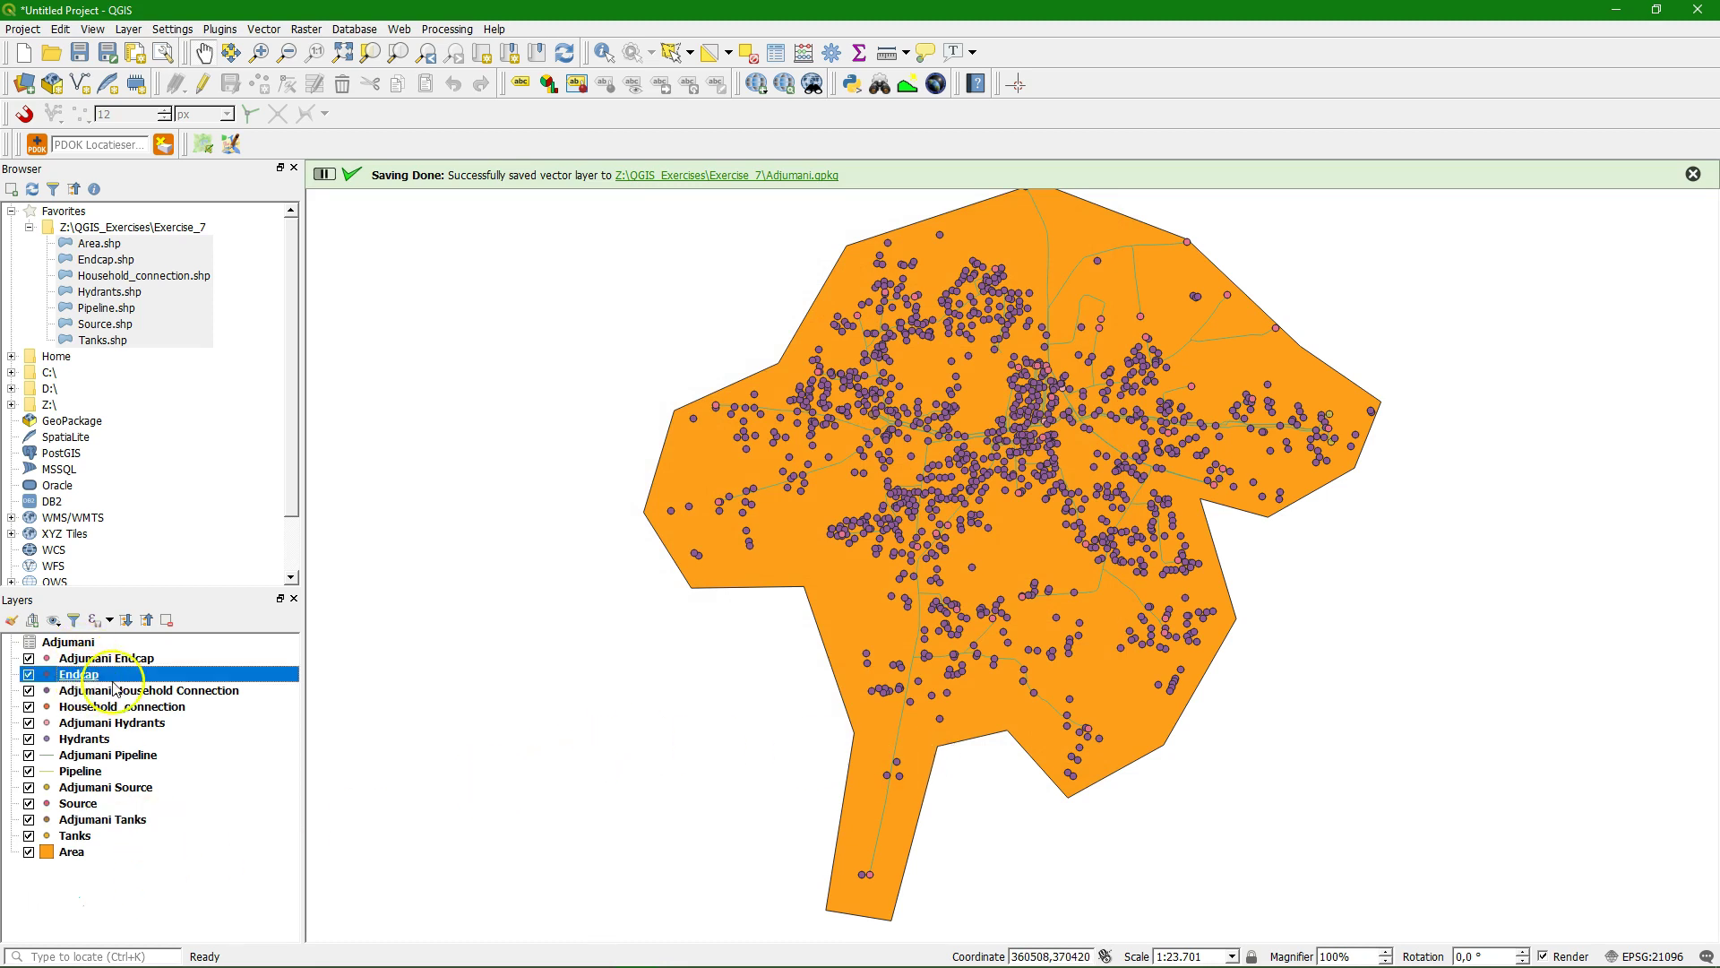
ctrl+click(80, 708)
ctrl+click(95, 741)
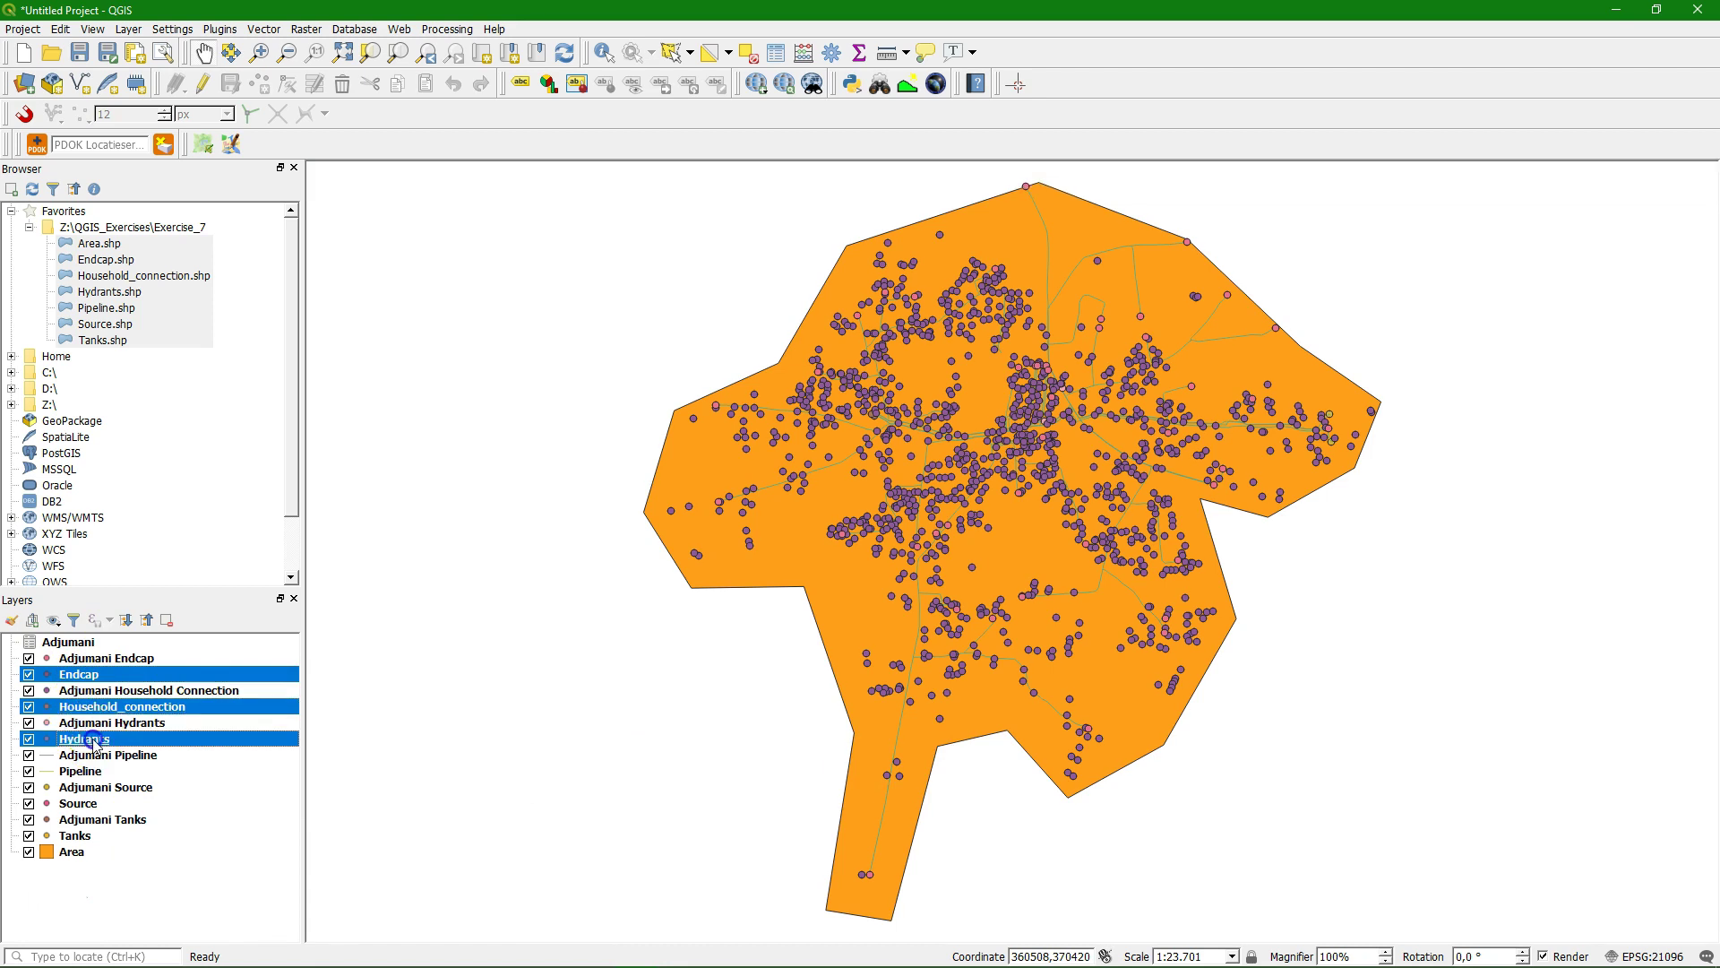
ctrl+click(98, 775)
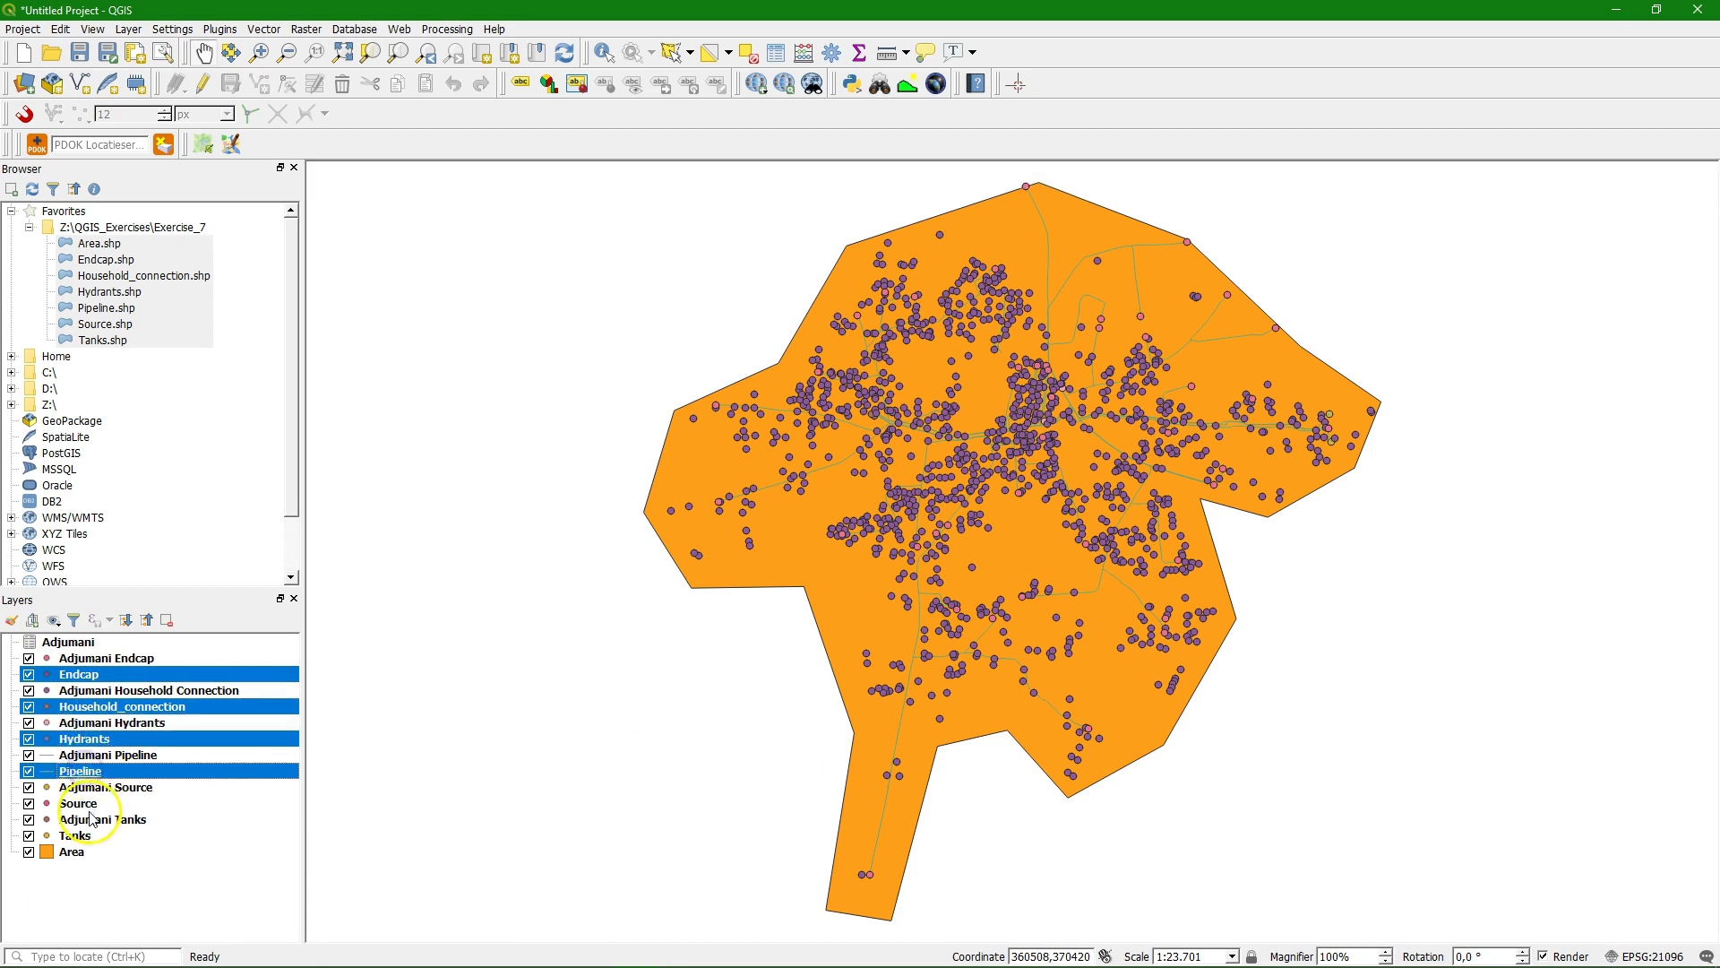
ctrl+click(90, 806)
ctrl+click(81, 837)
right_click(81, 839)
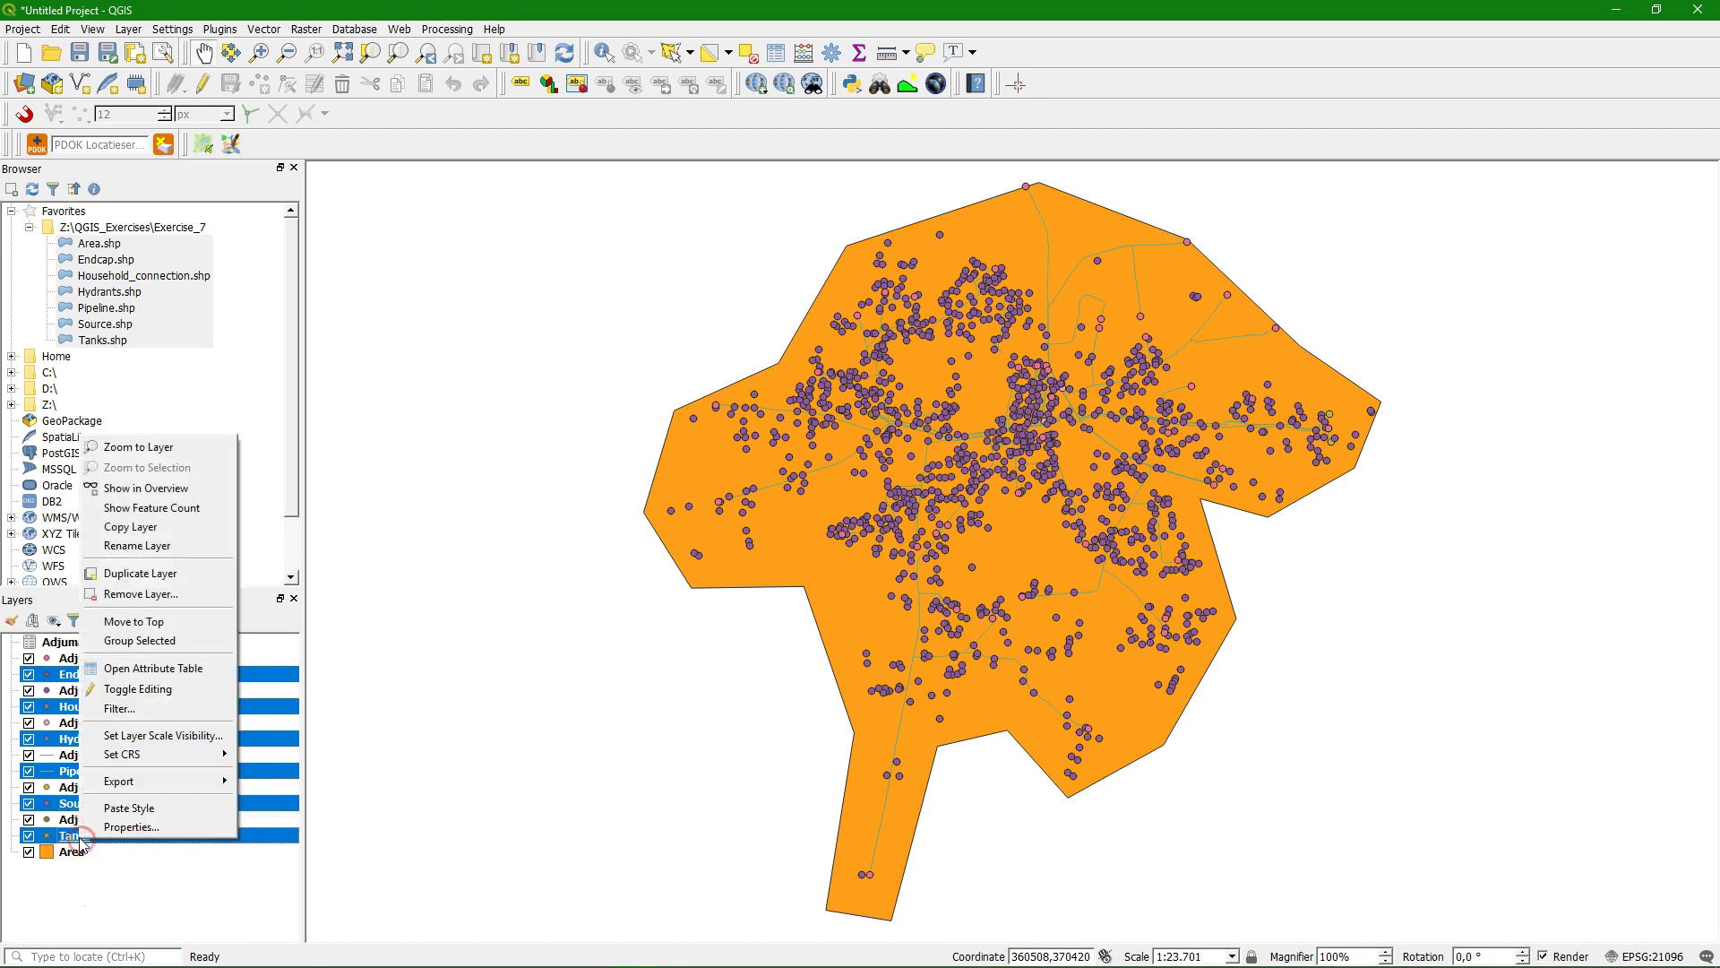
click(158, 598)
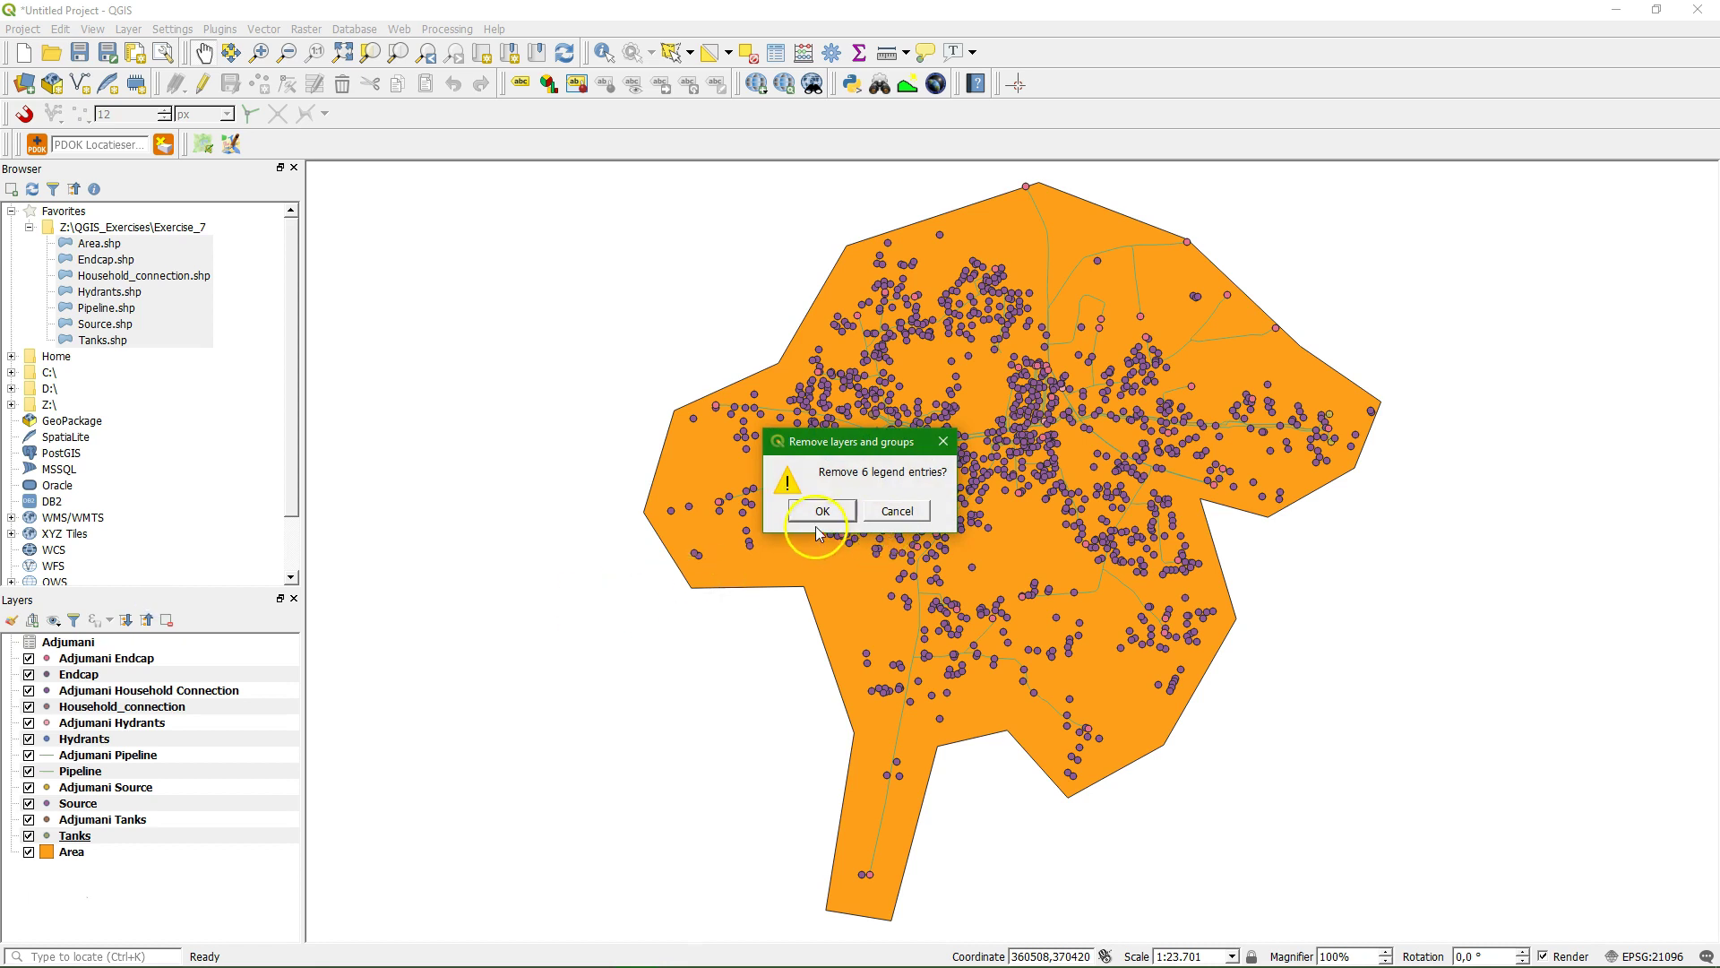
click(824, 511)
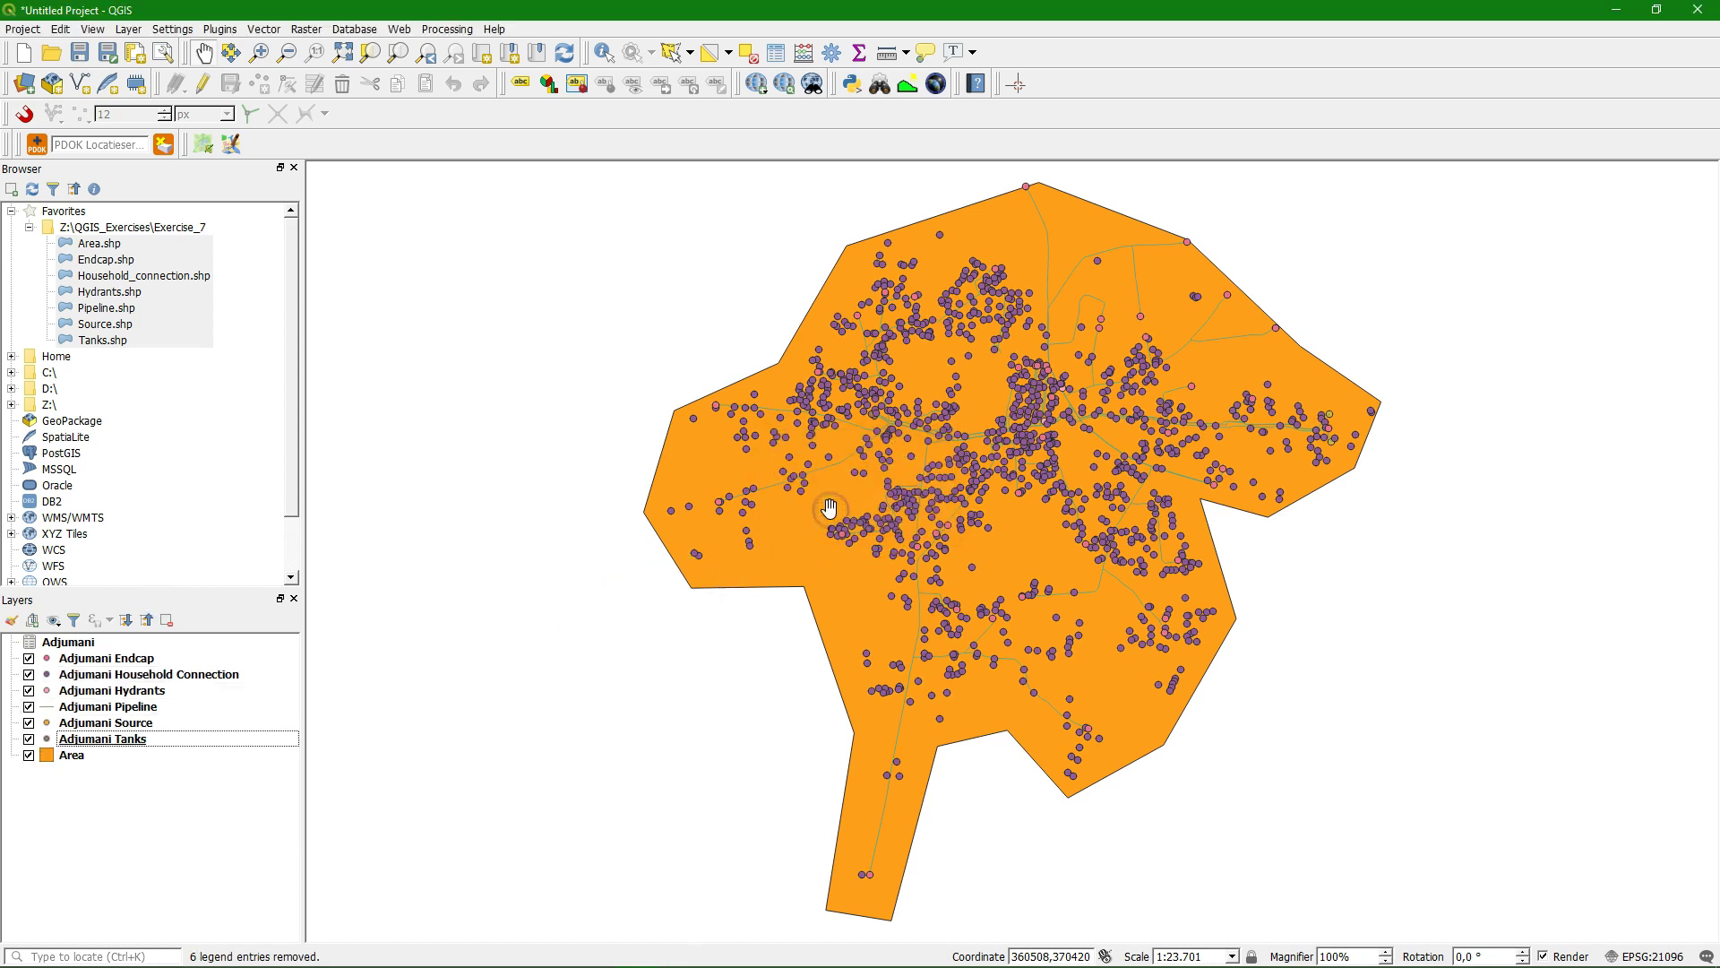
Save the Area layer's features into Adjumani.gpkg as the Adjumani Area layer
click(72, 755)
right_click(71, 755)
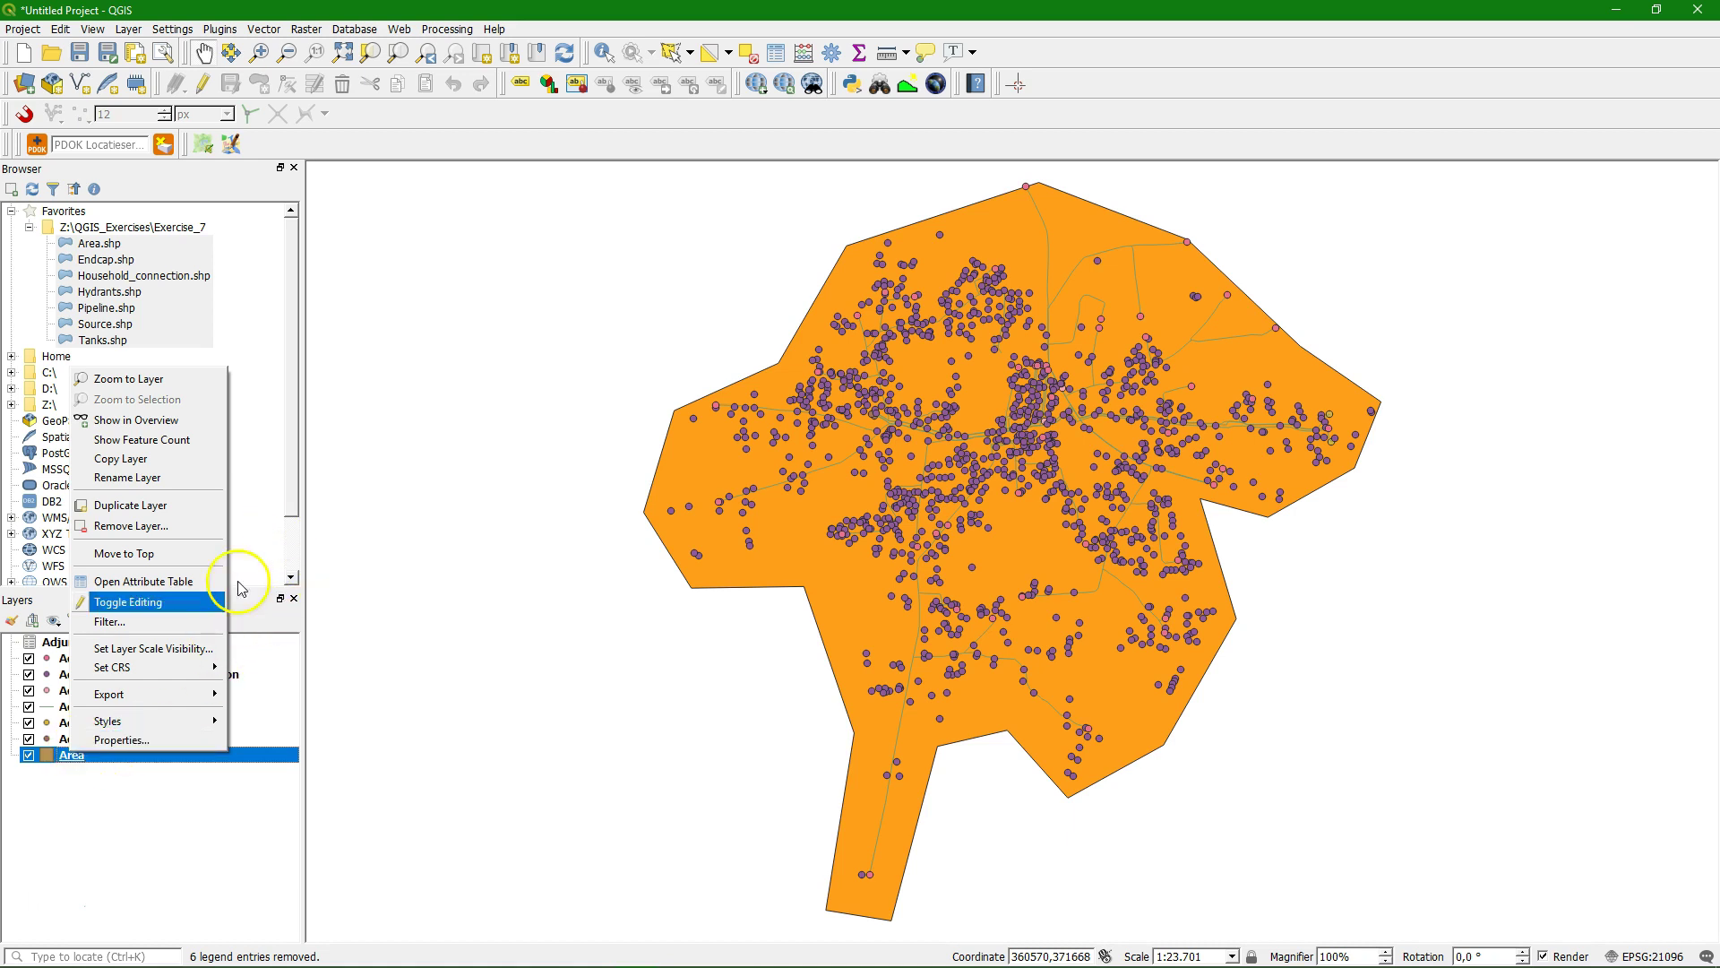
mouse_move(179, 695)
click(272, 701)
click(1102, 260)
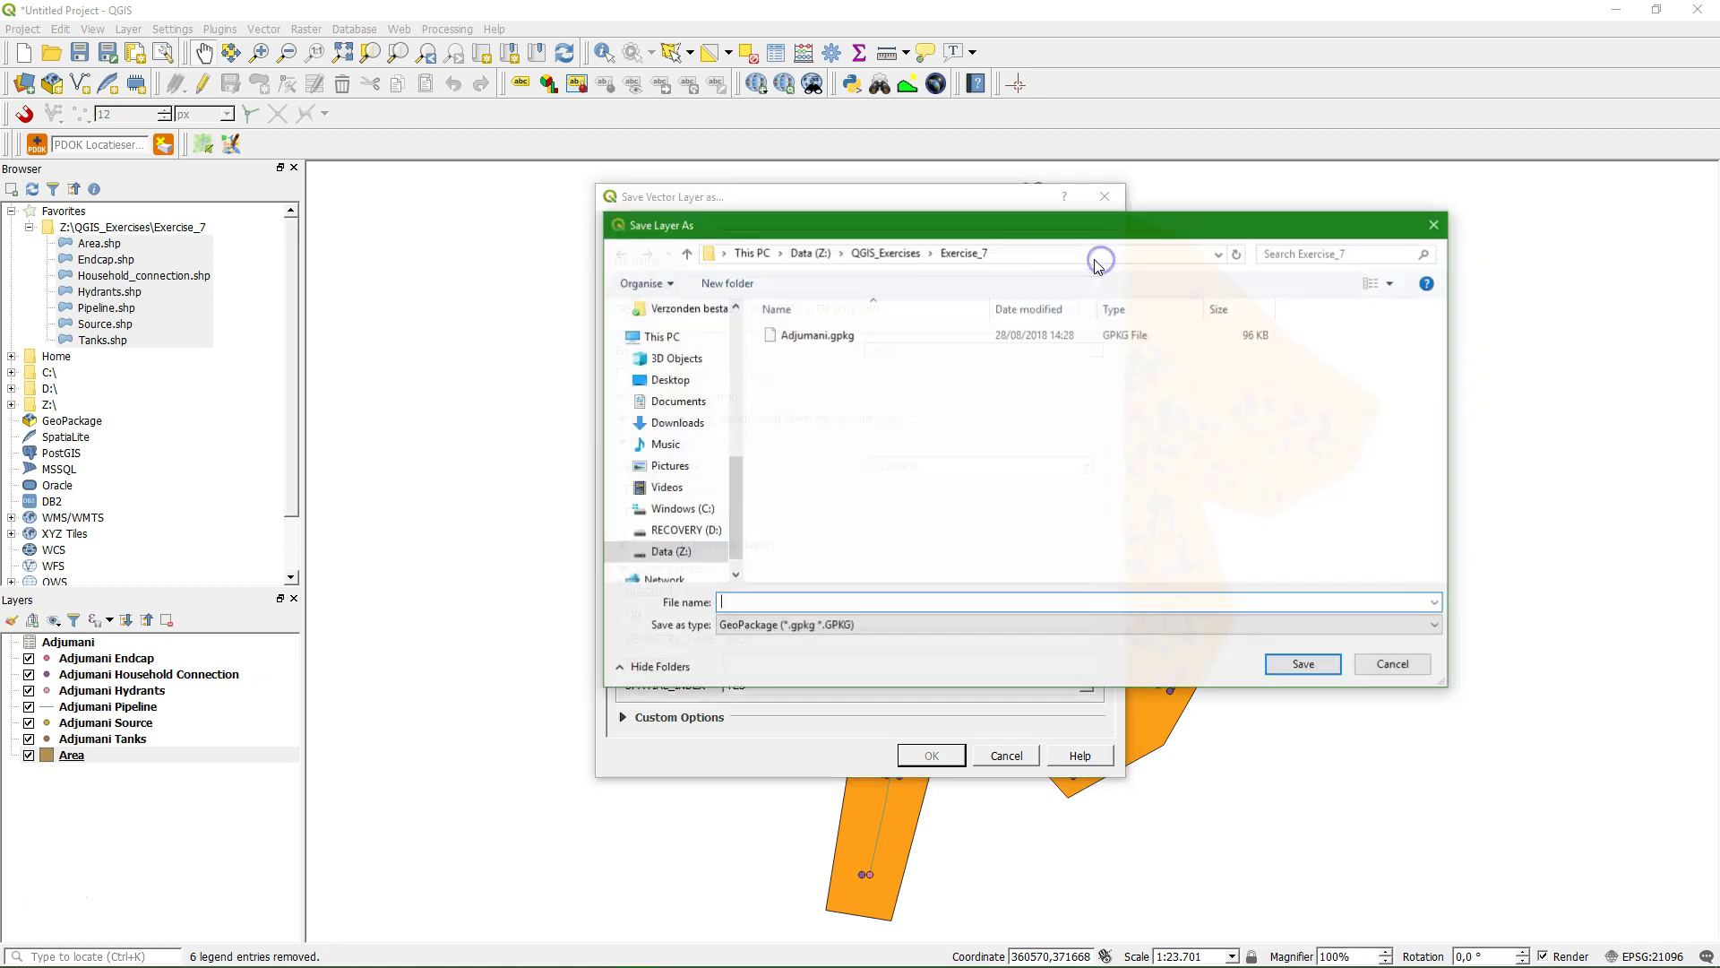
click(793, 336)
click(1305, 662)
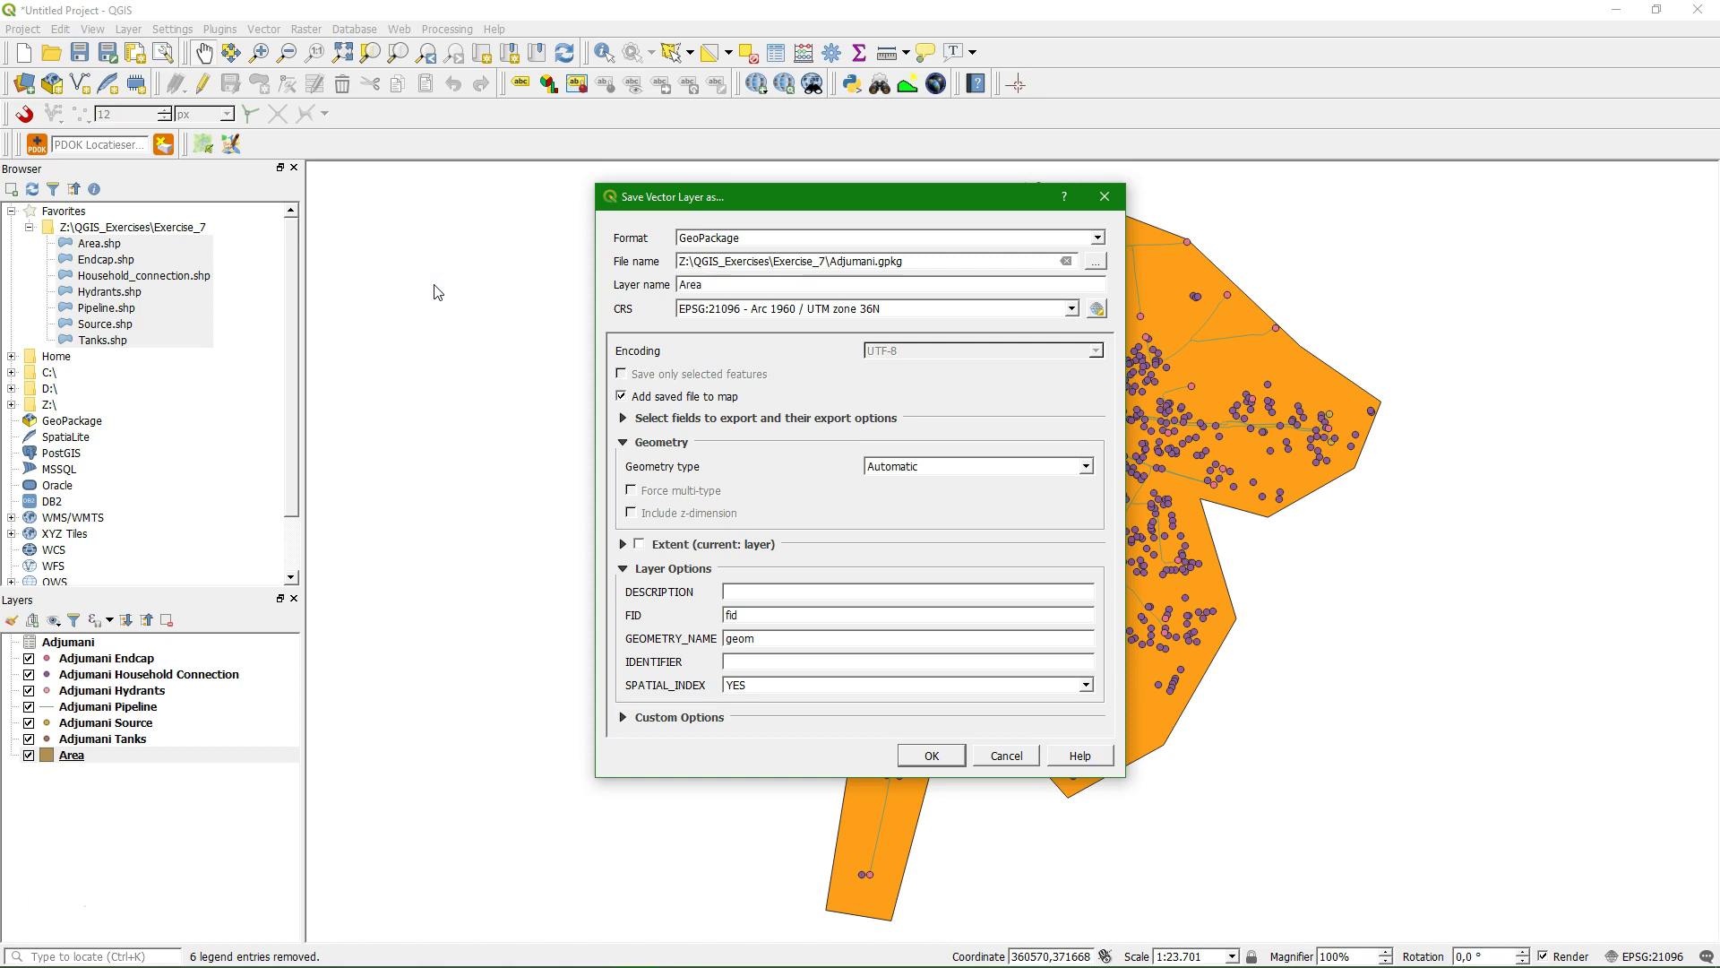
click(932, 756)
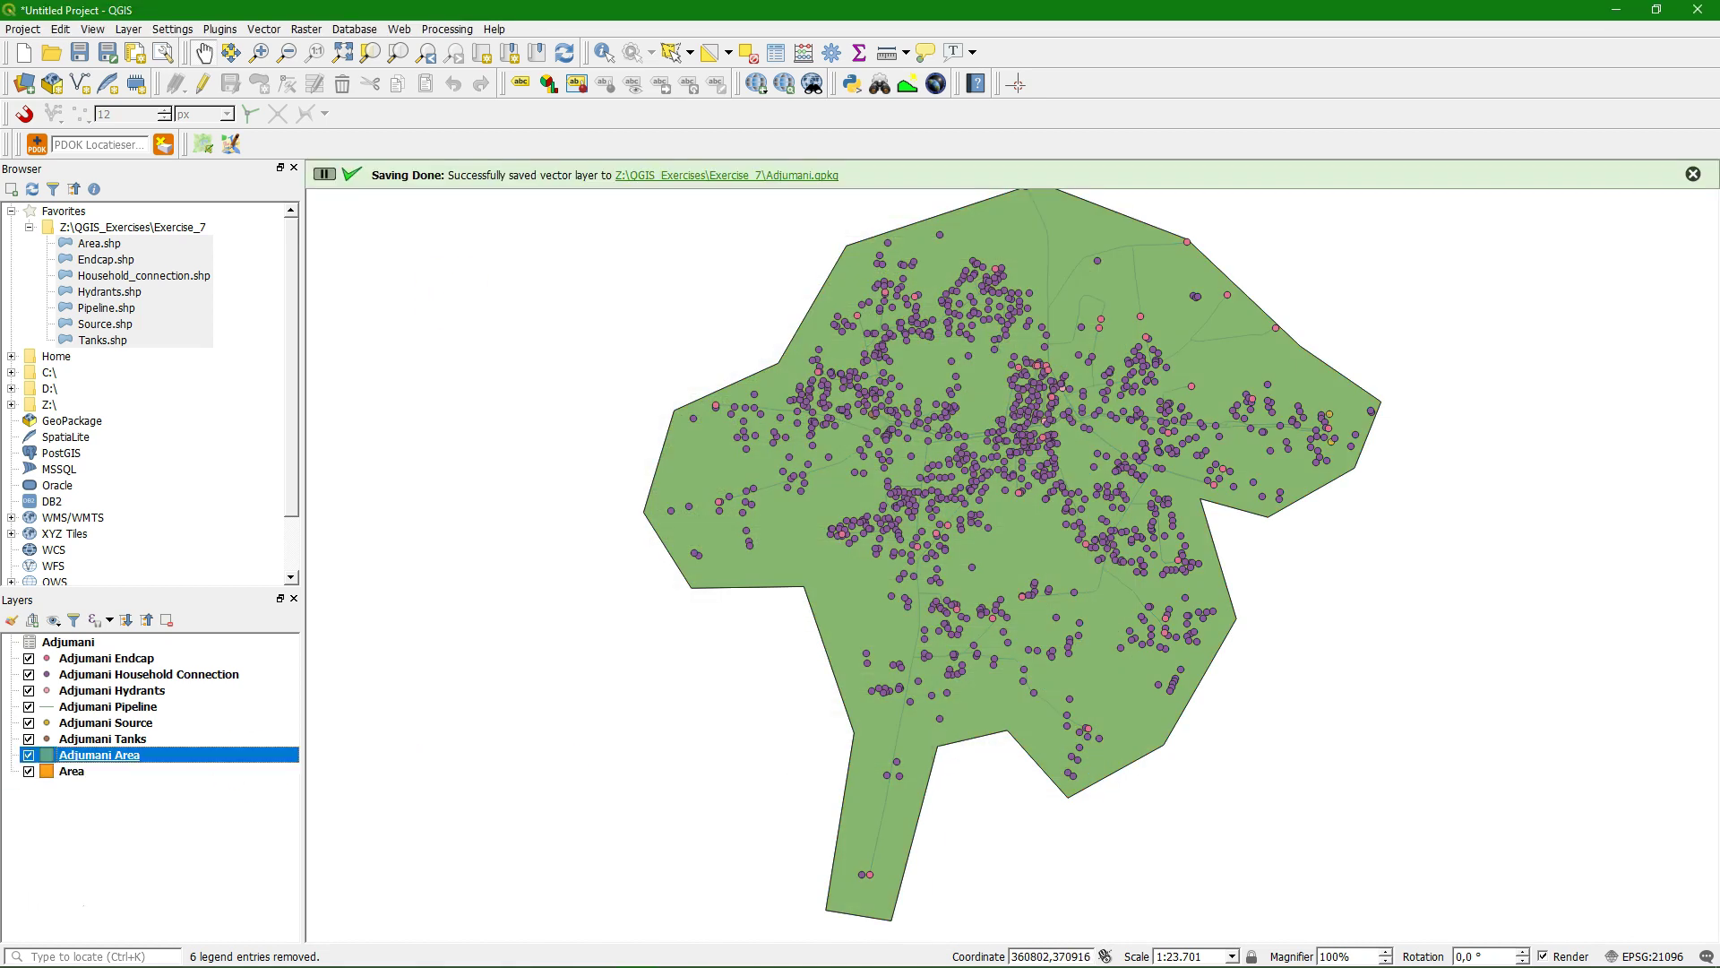
Remove the original Area shapefile layer from the project
click(71, 771)
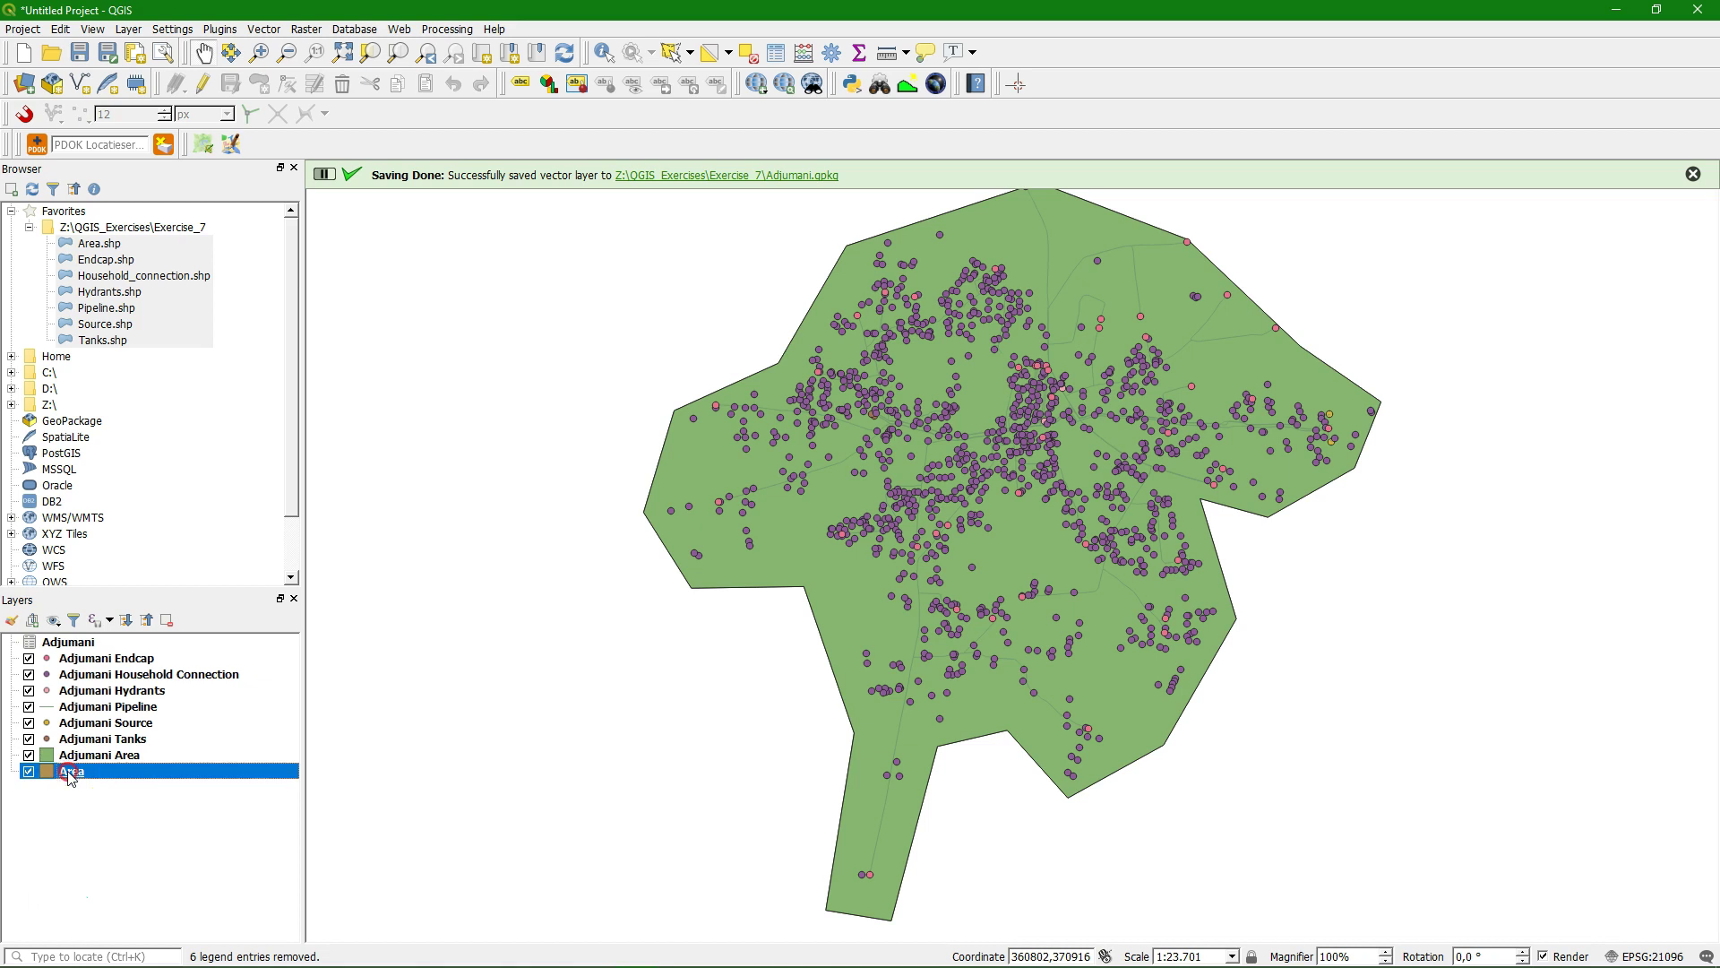
right_click(72, 773)
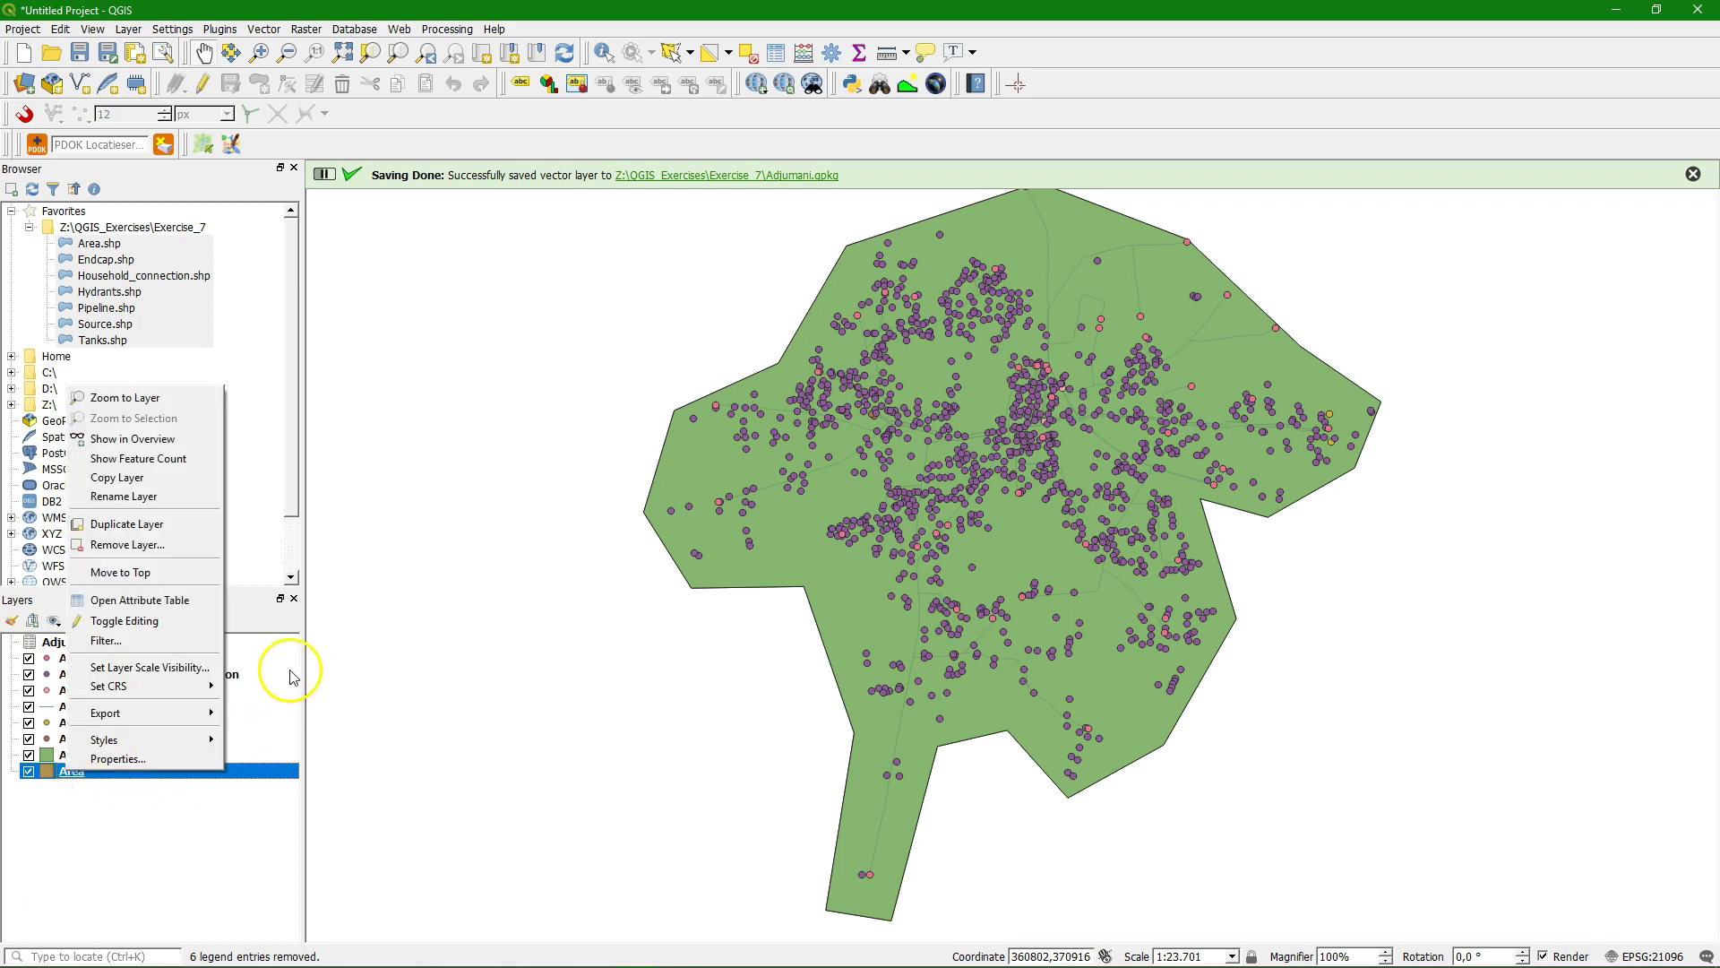
click(170, 543)
Confirm the Area removal, then delete the stray Adjumani table from Adjumani.gpkg in the Browser
click(835, 513)
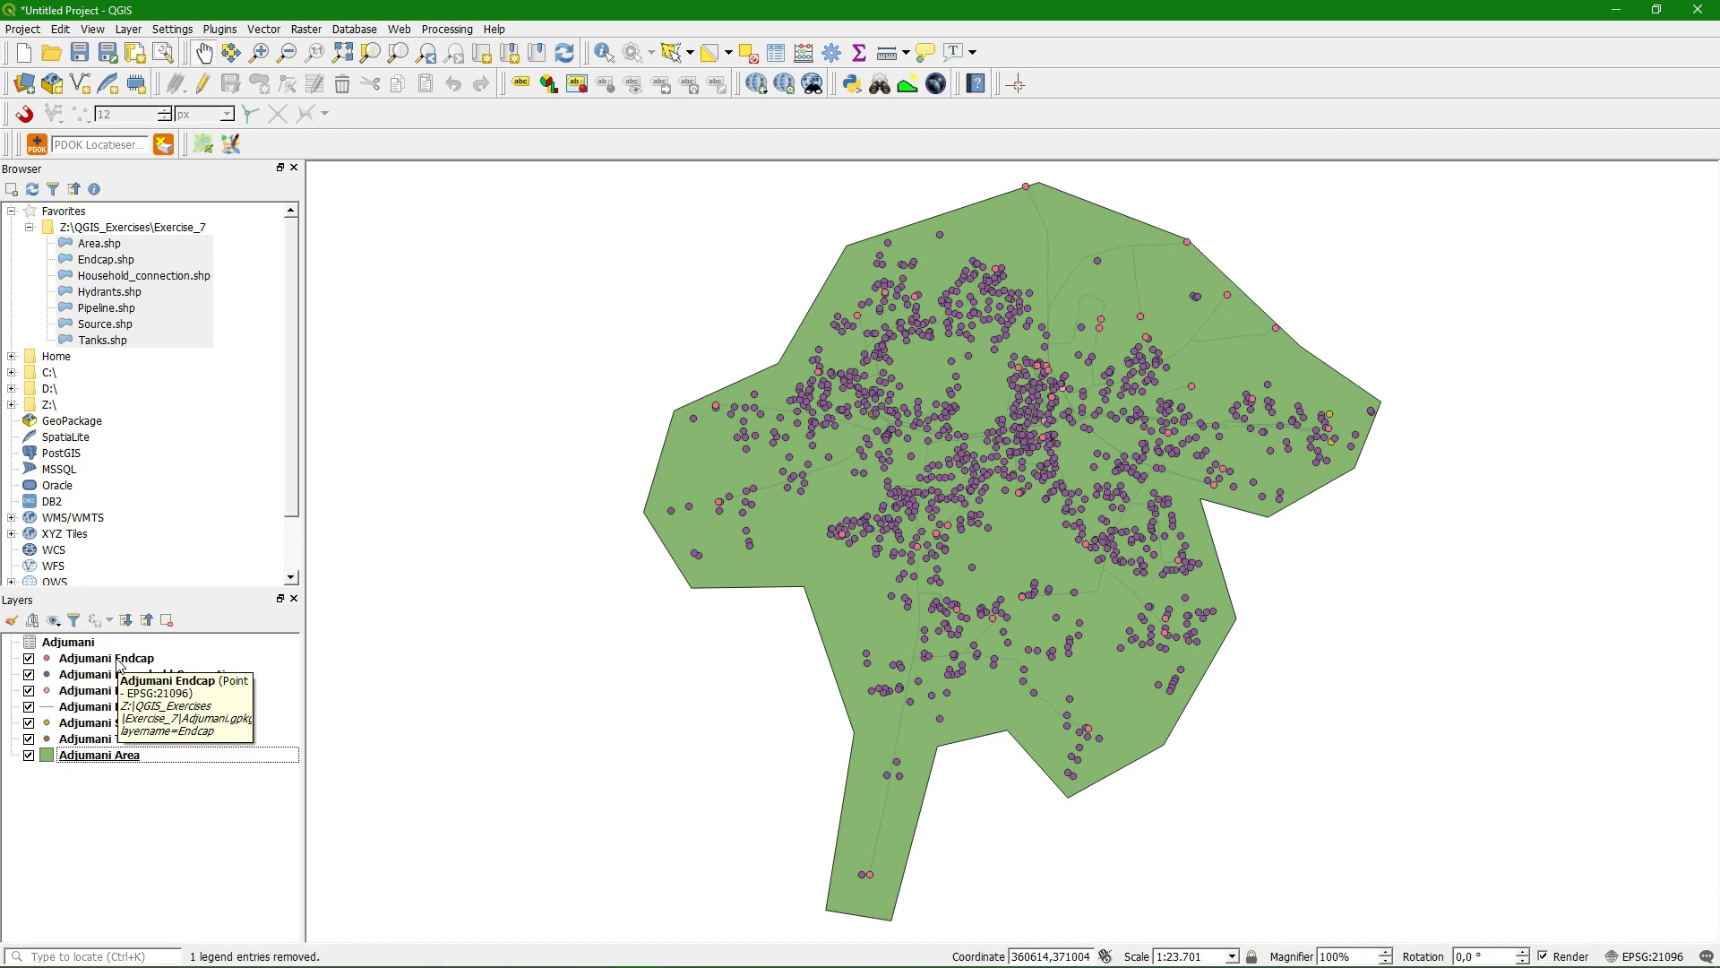
click(31, 191)
click(47, 245)
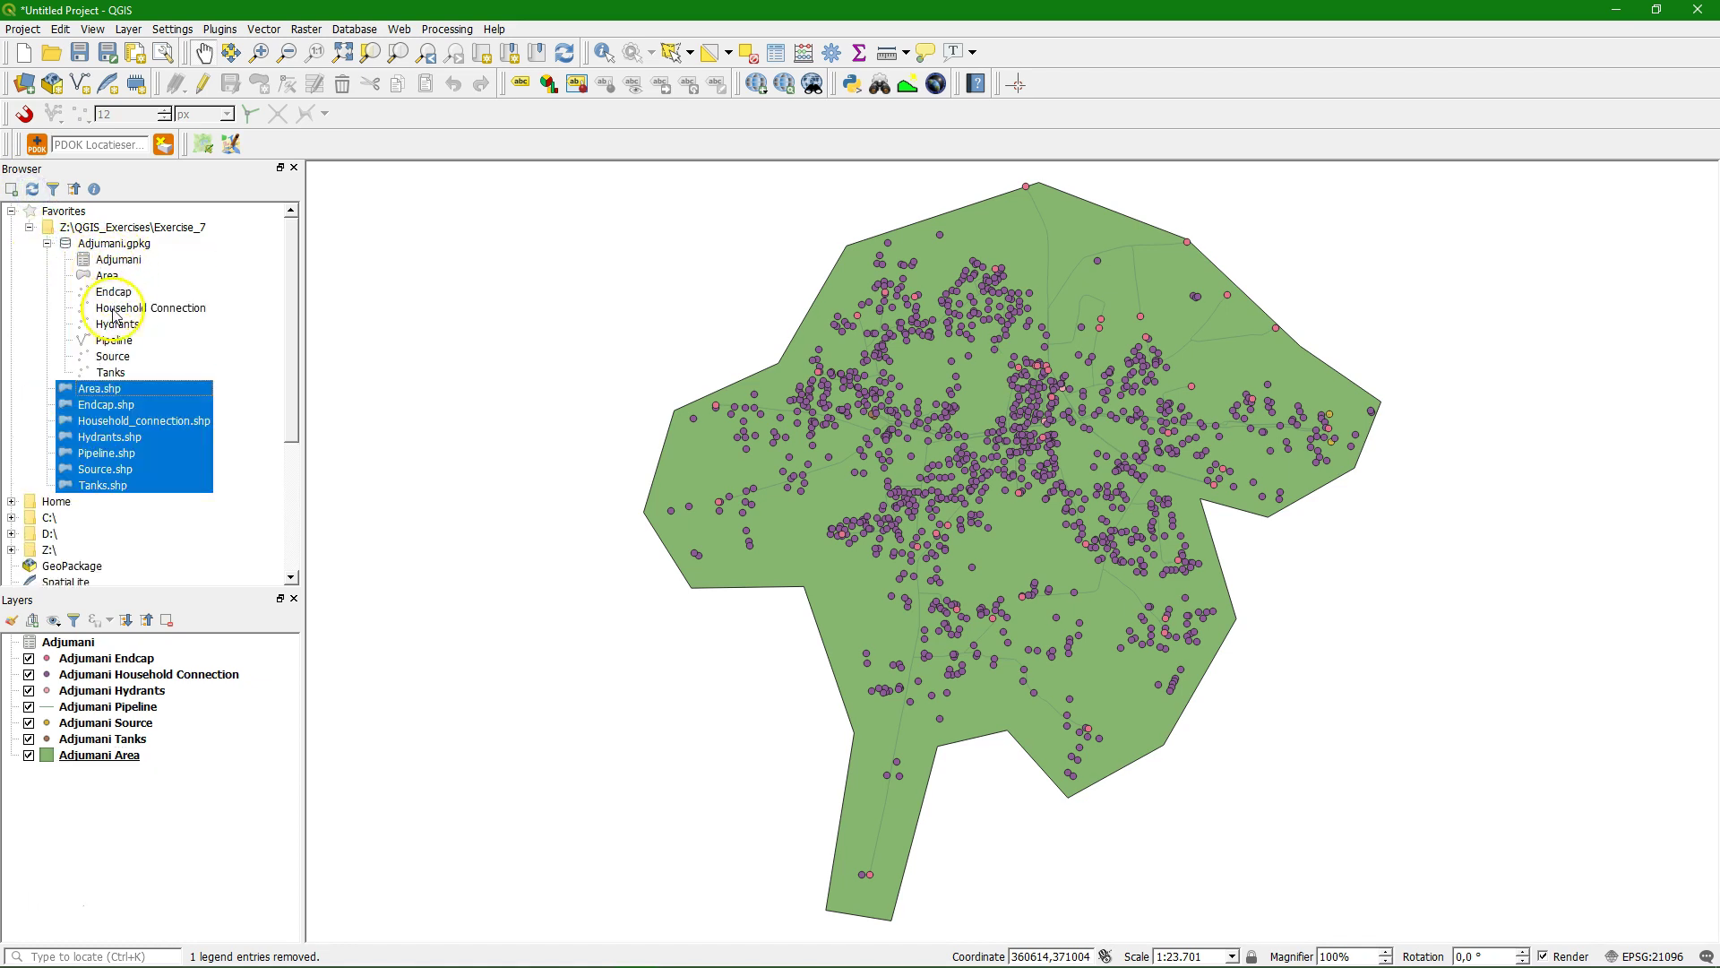
click(120, 260)
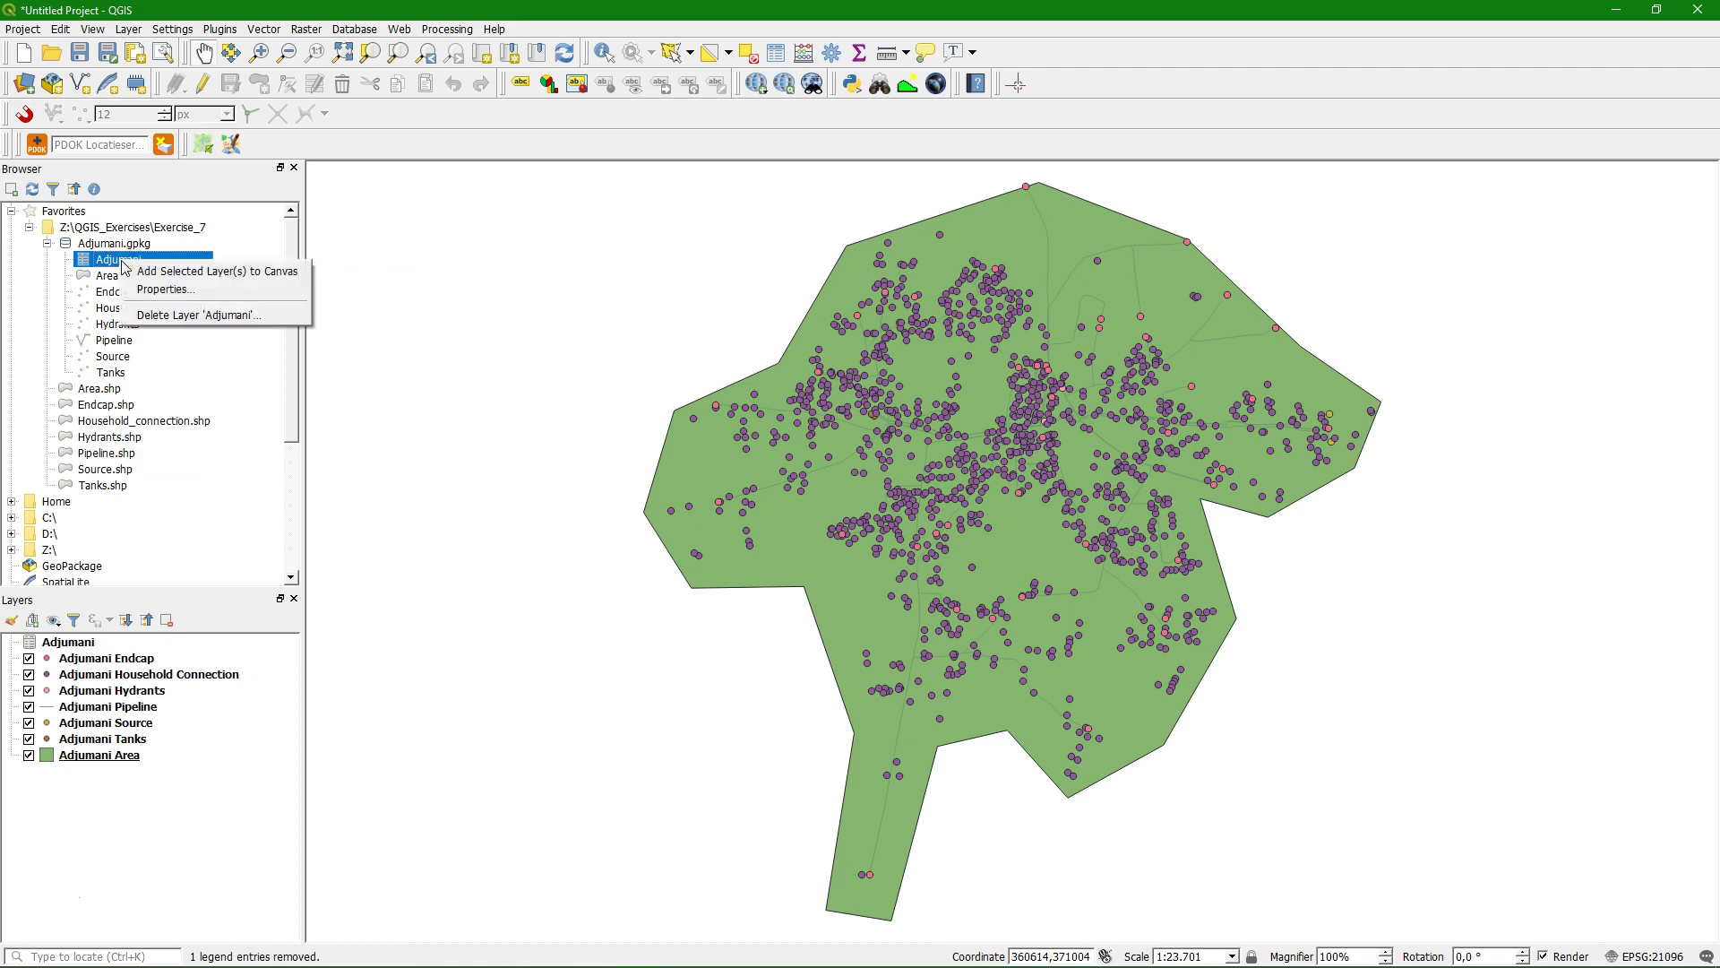
click(191, 315)
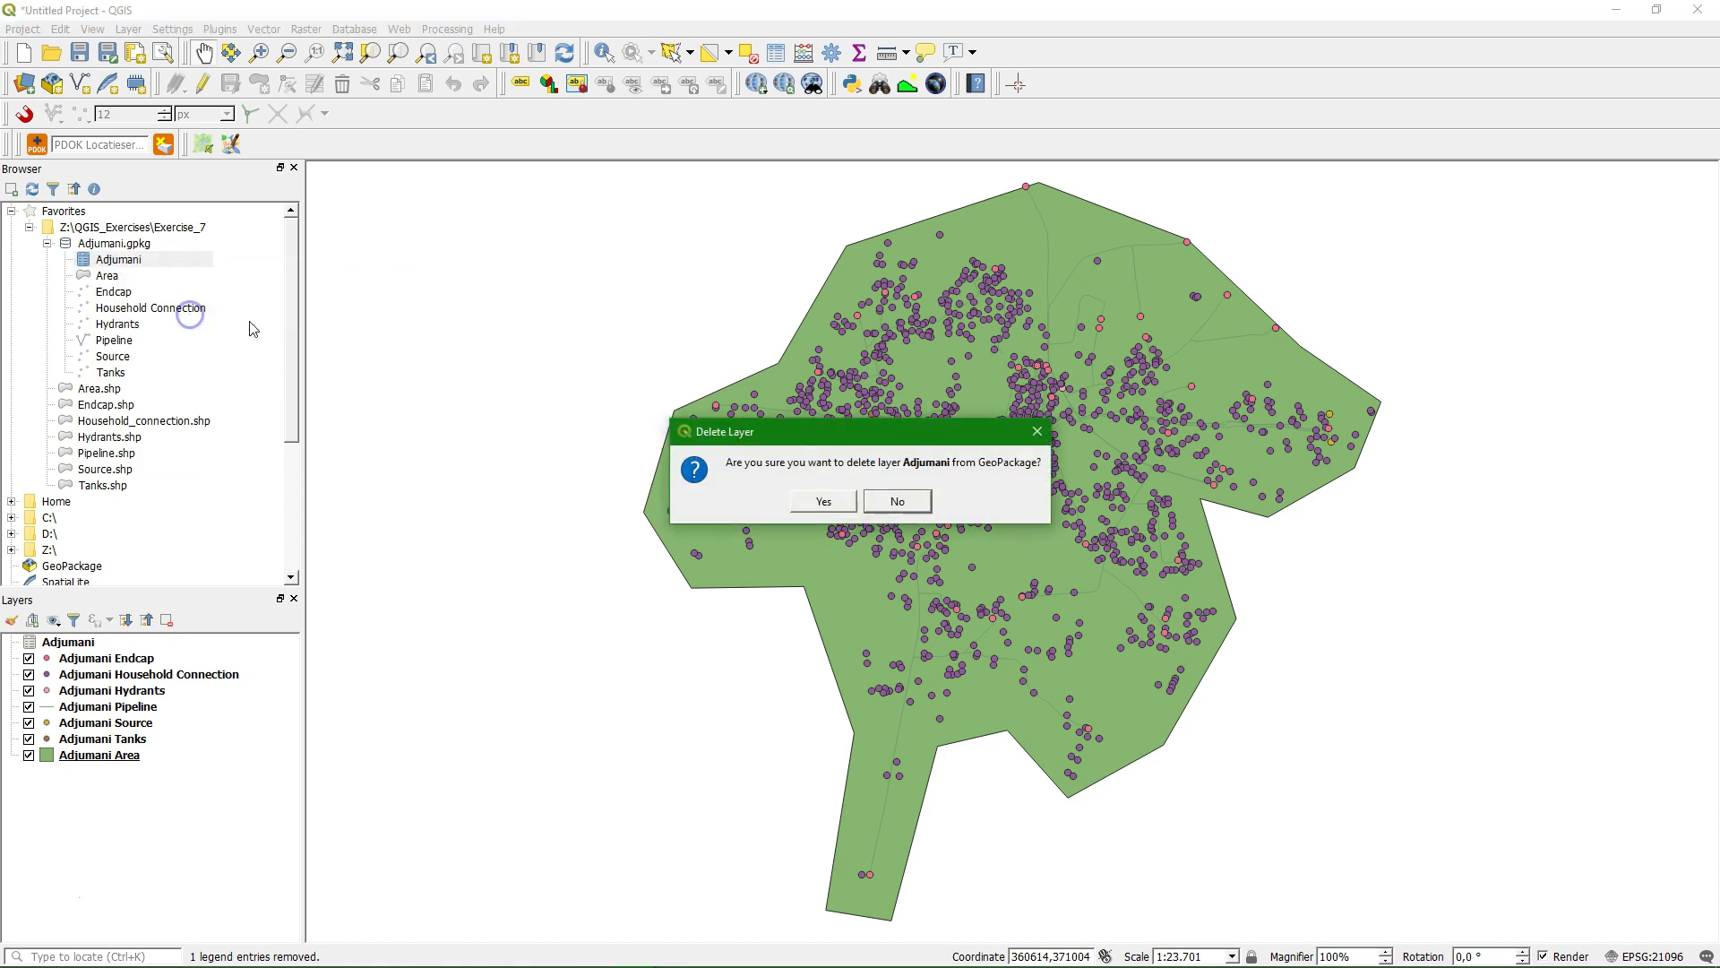
click(819, 500)
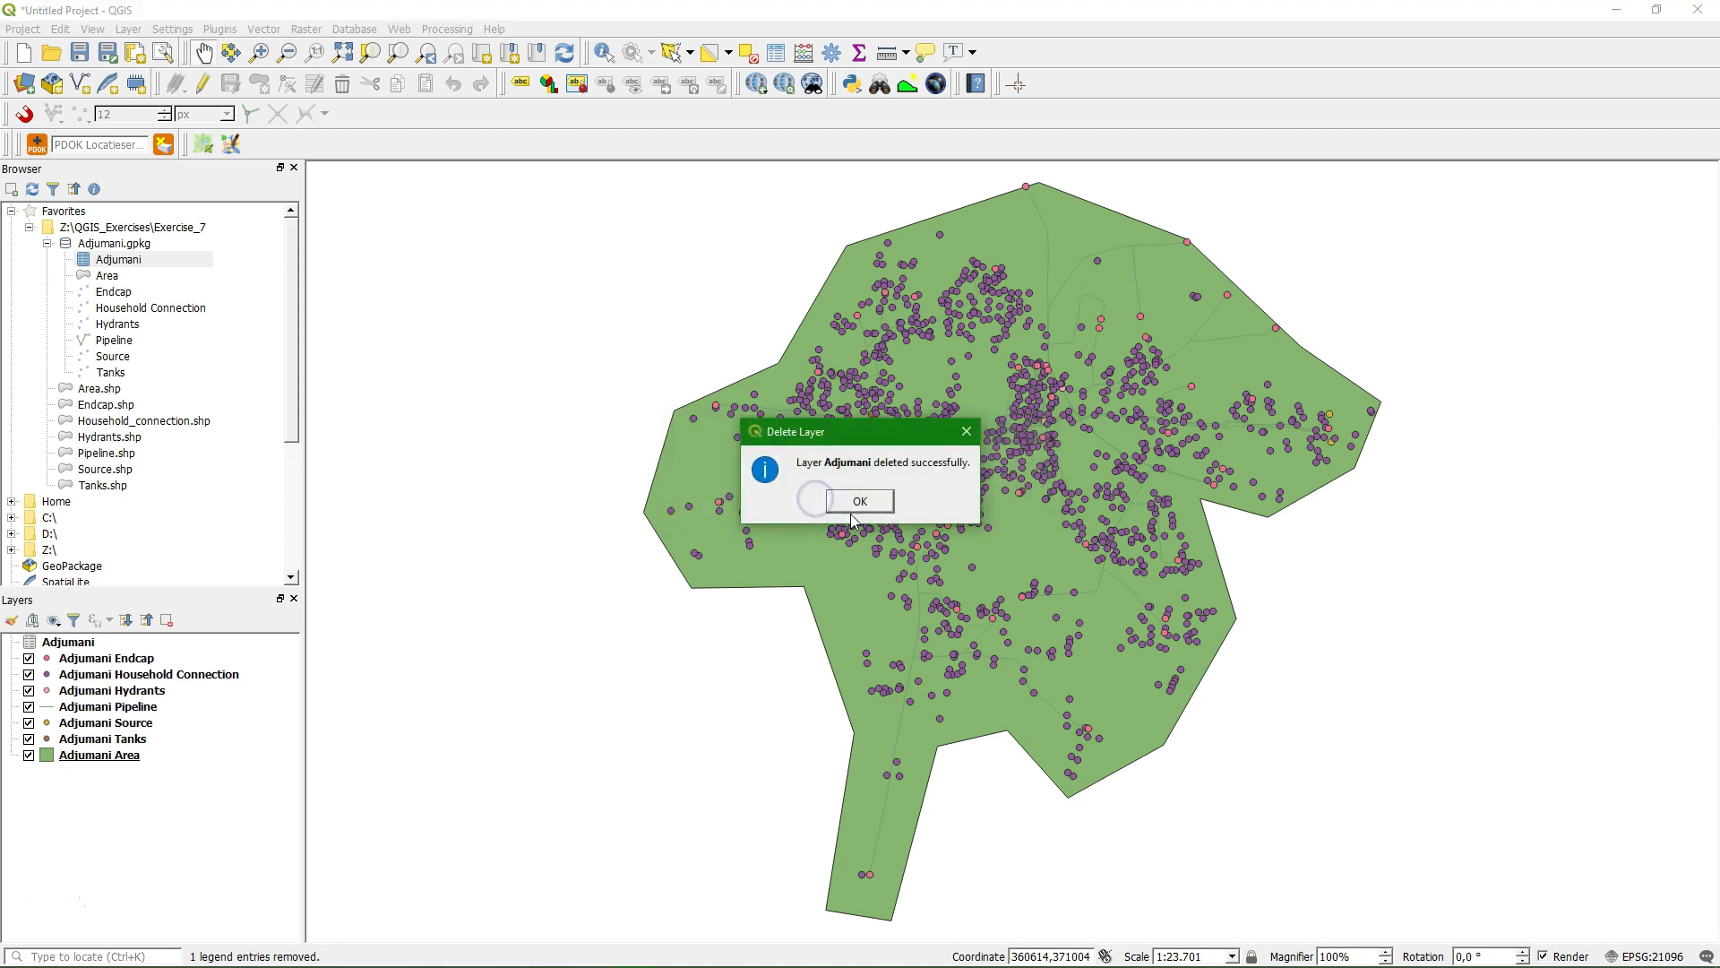
click(861, 502)
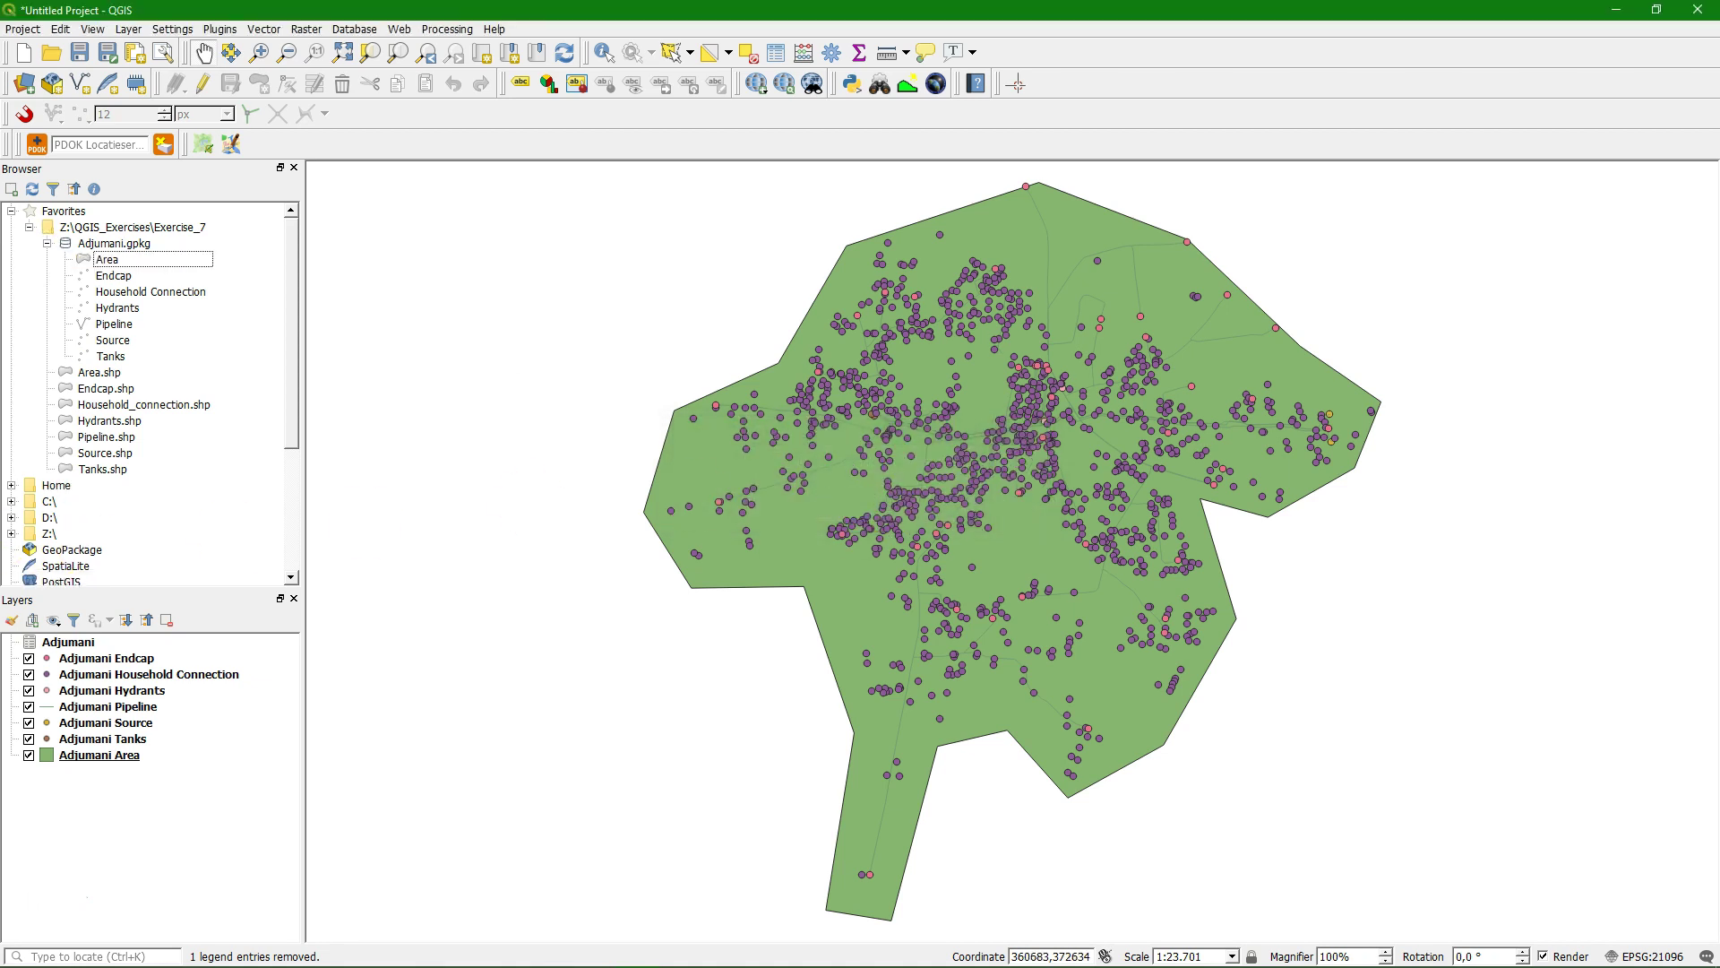
Remove the leftover Adjumani entry from the Layers panel
right_click(87, 642)
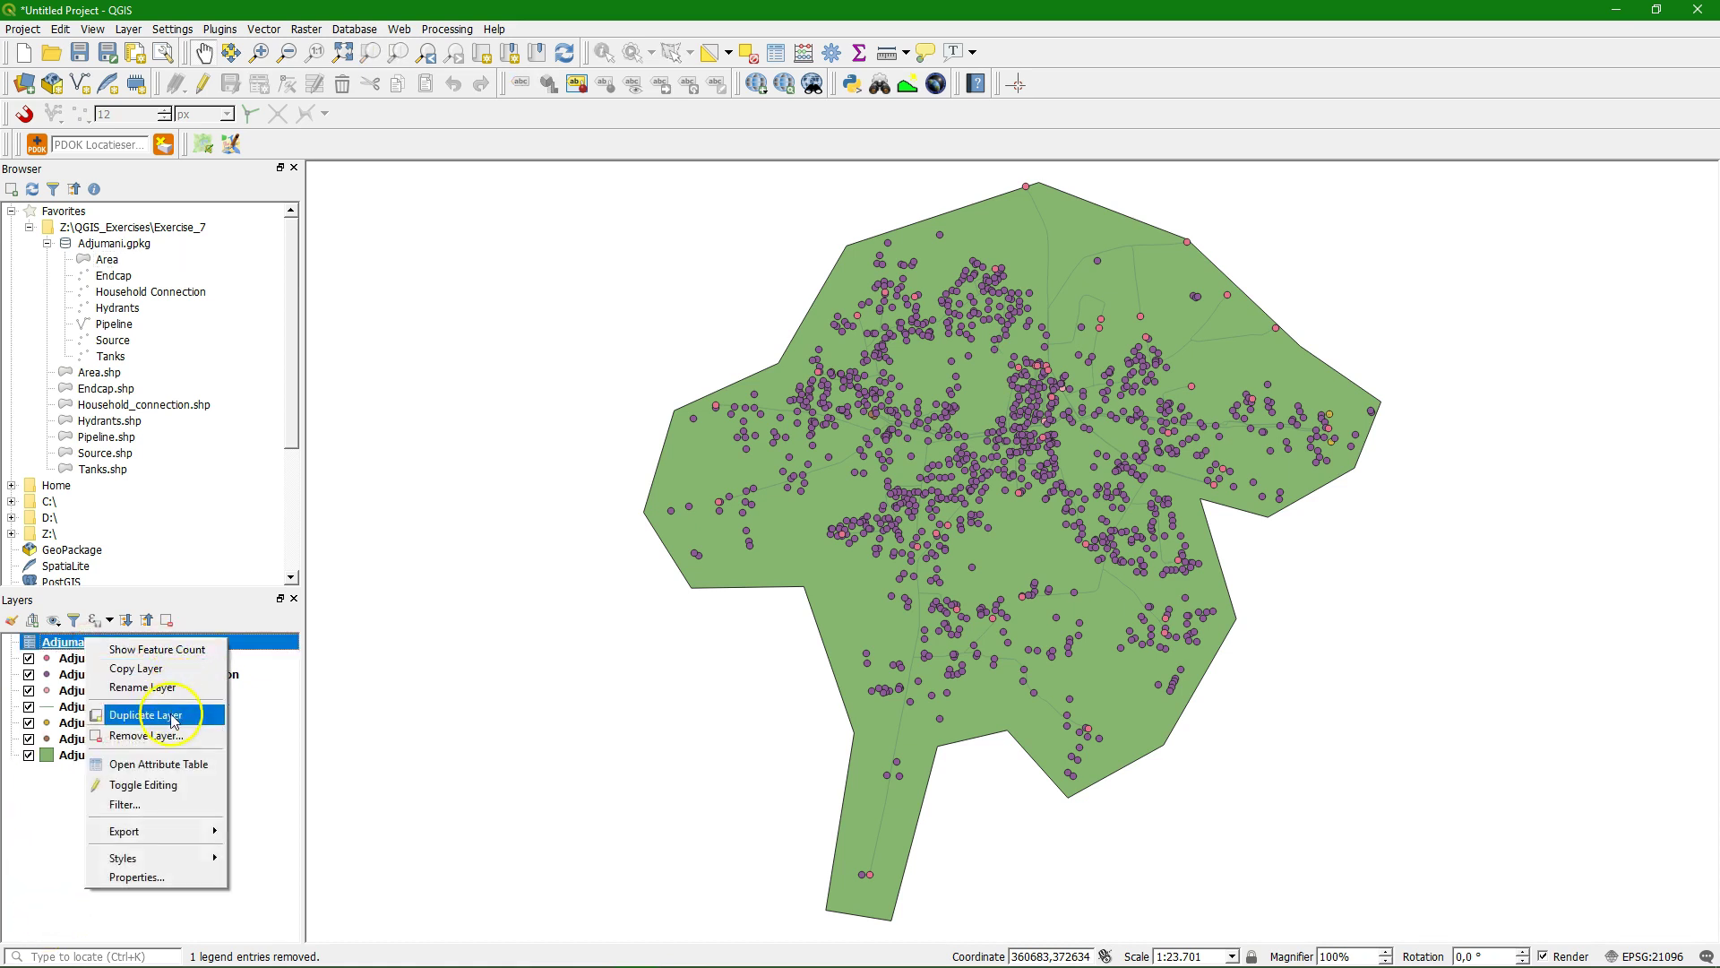
click(174, 737)
click(820, 508)
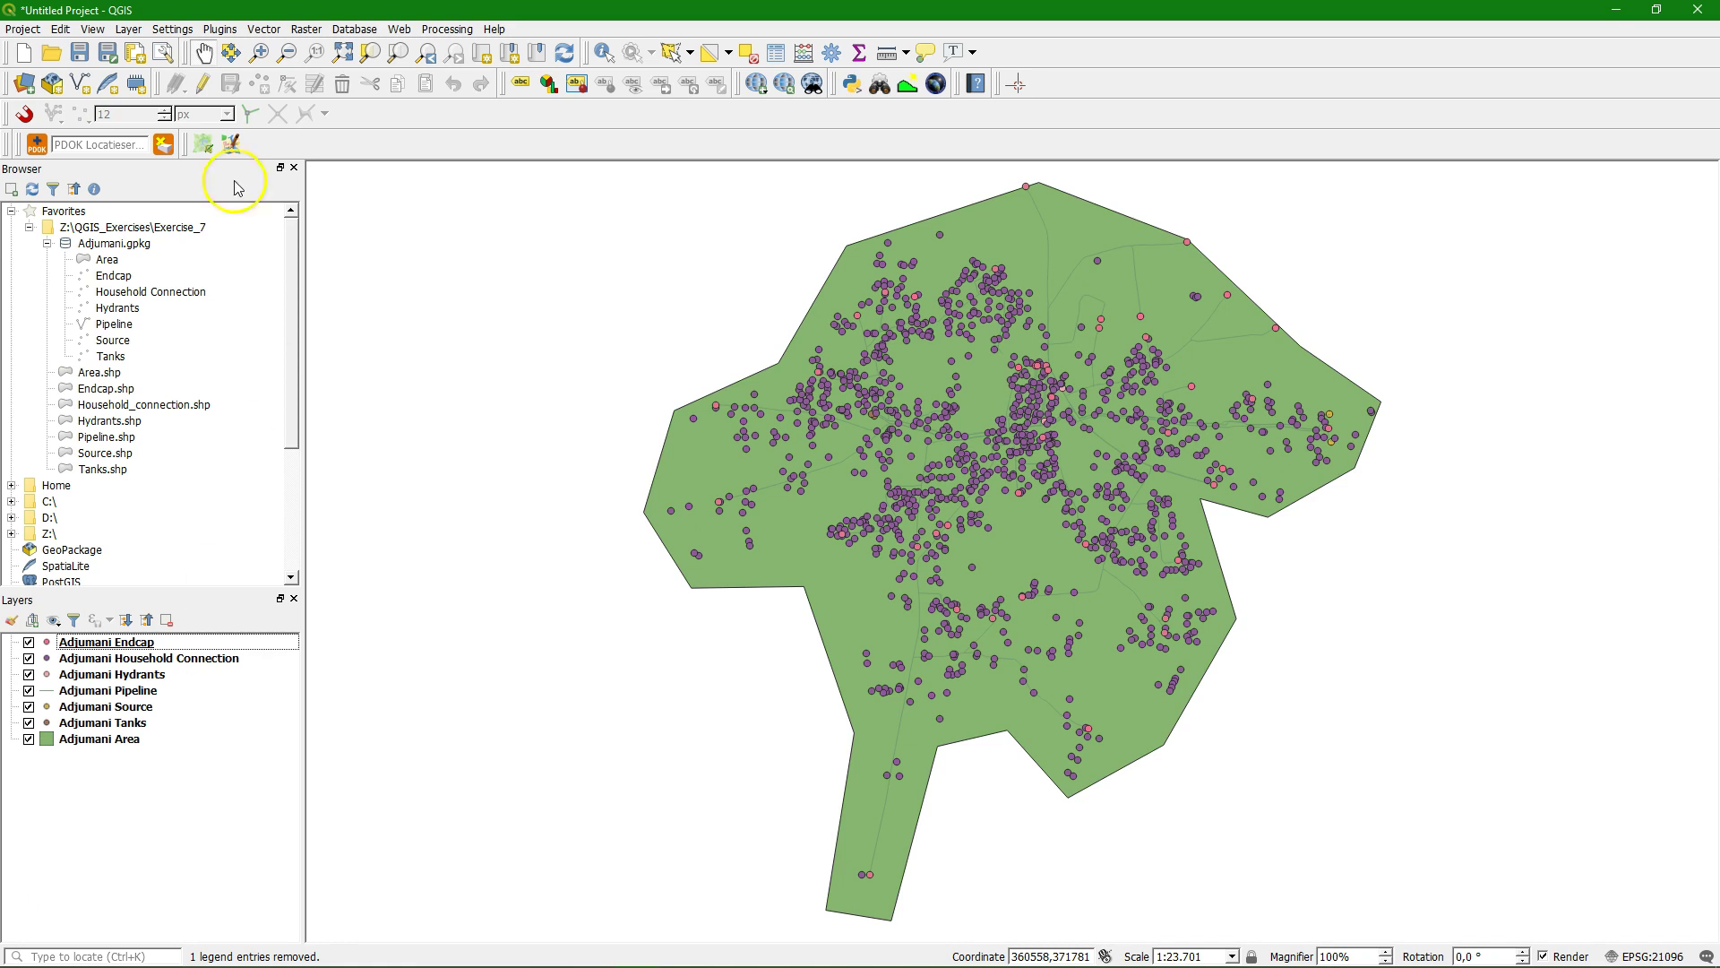
Look up the QuickMapServices plugin in the plugin manager
click(220, 29)
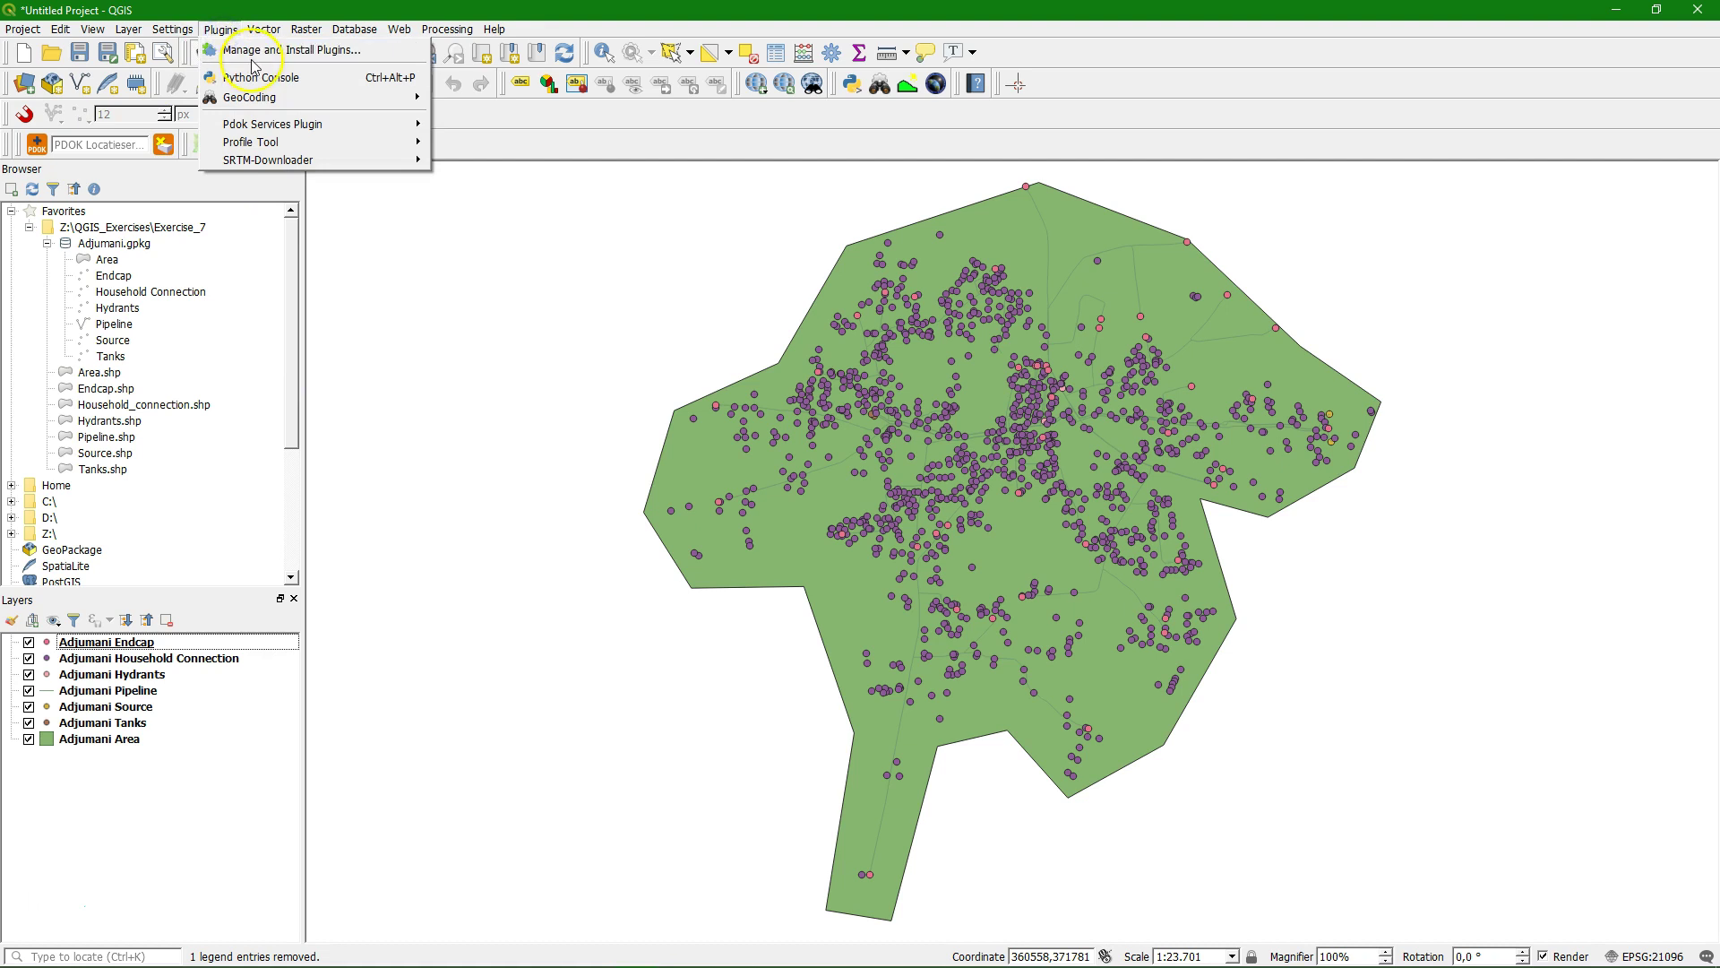
click(244, 47)
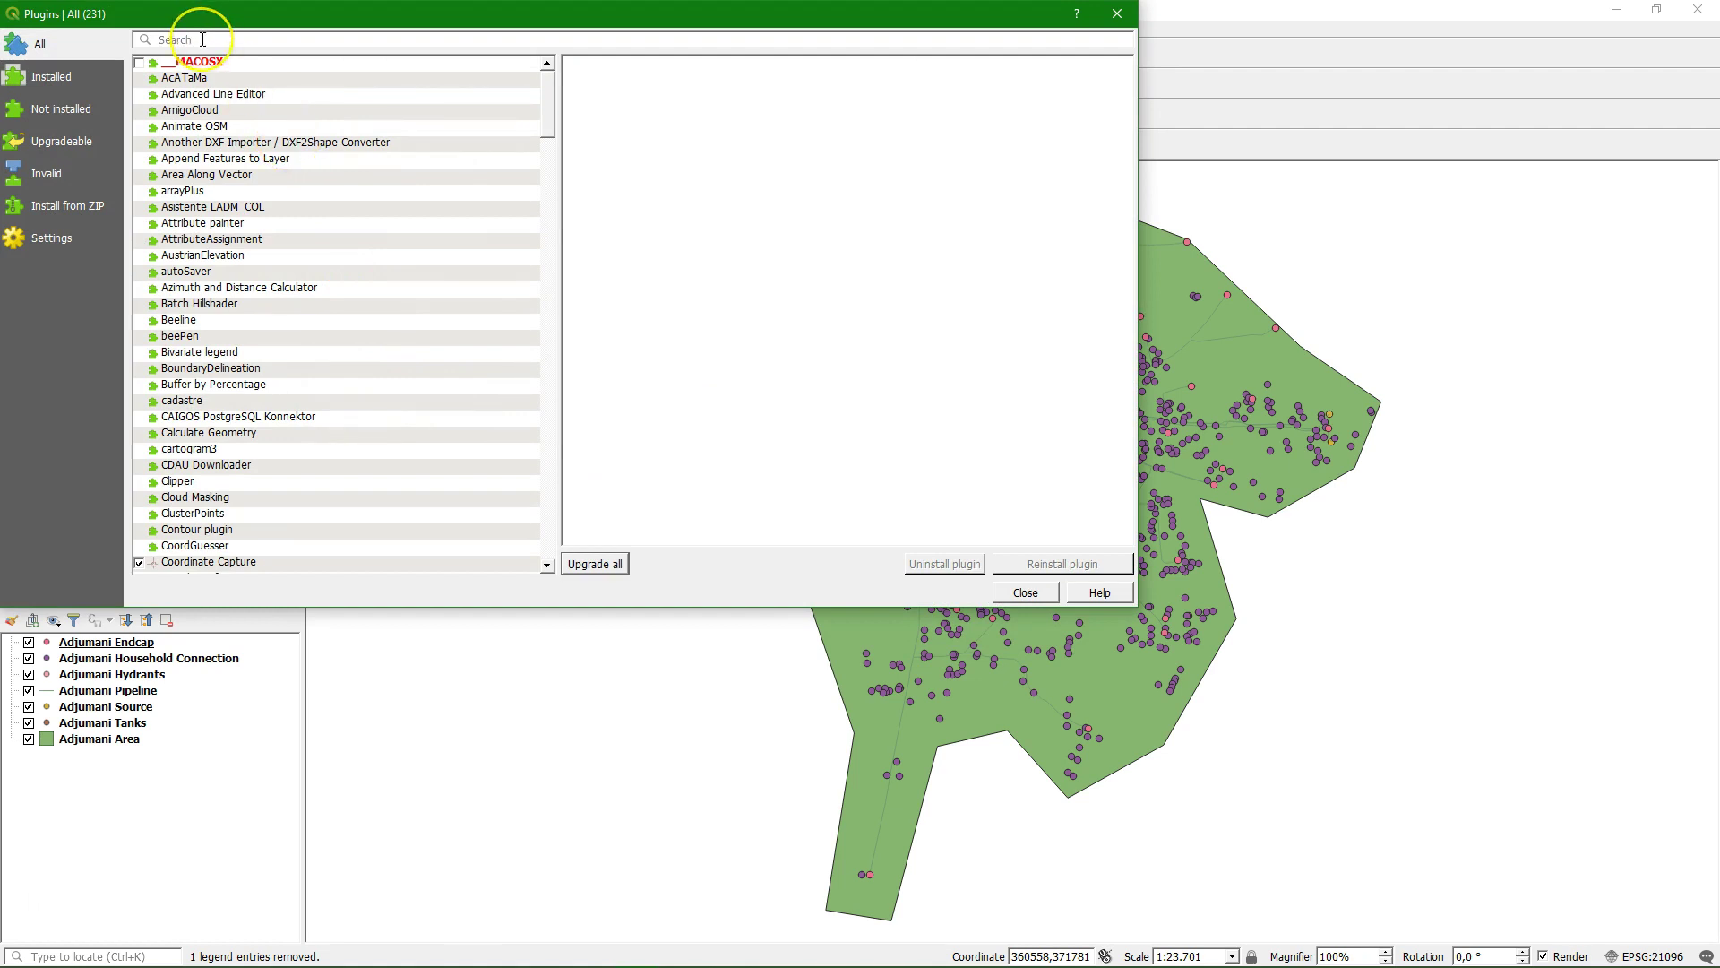
text(quick)
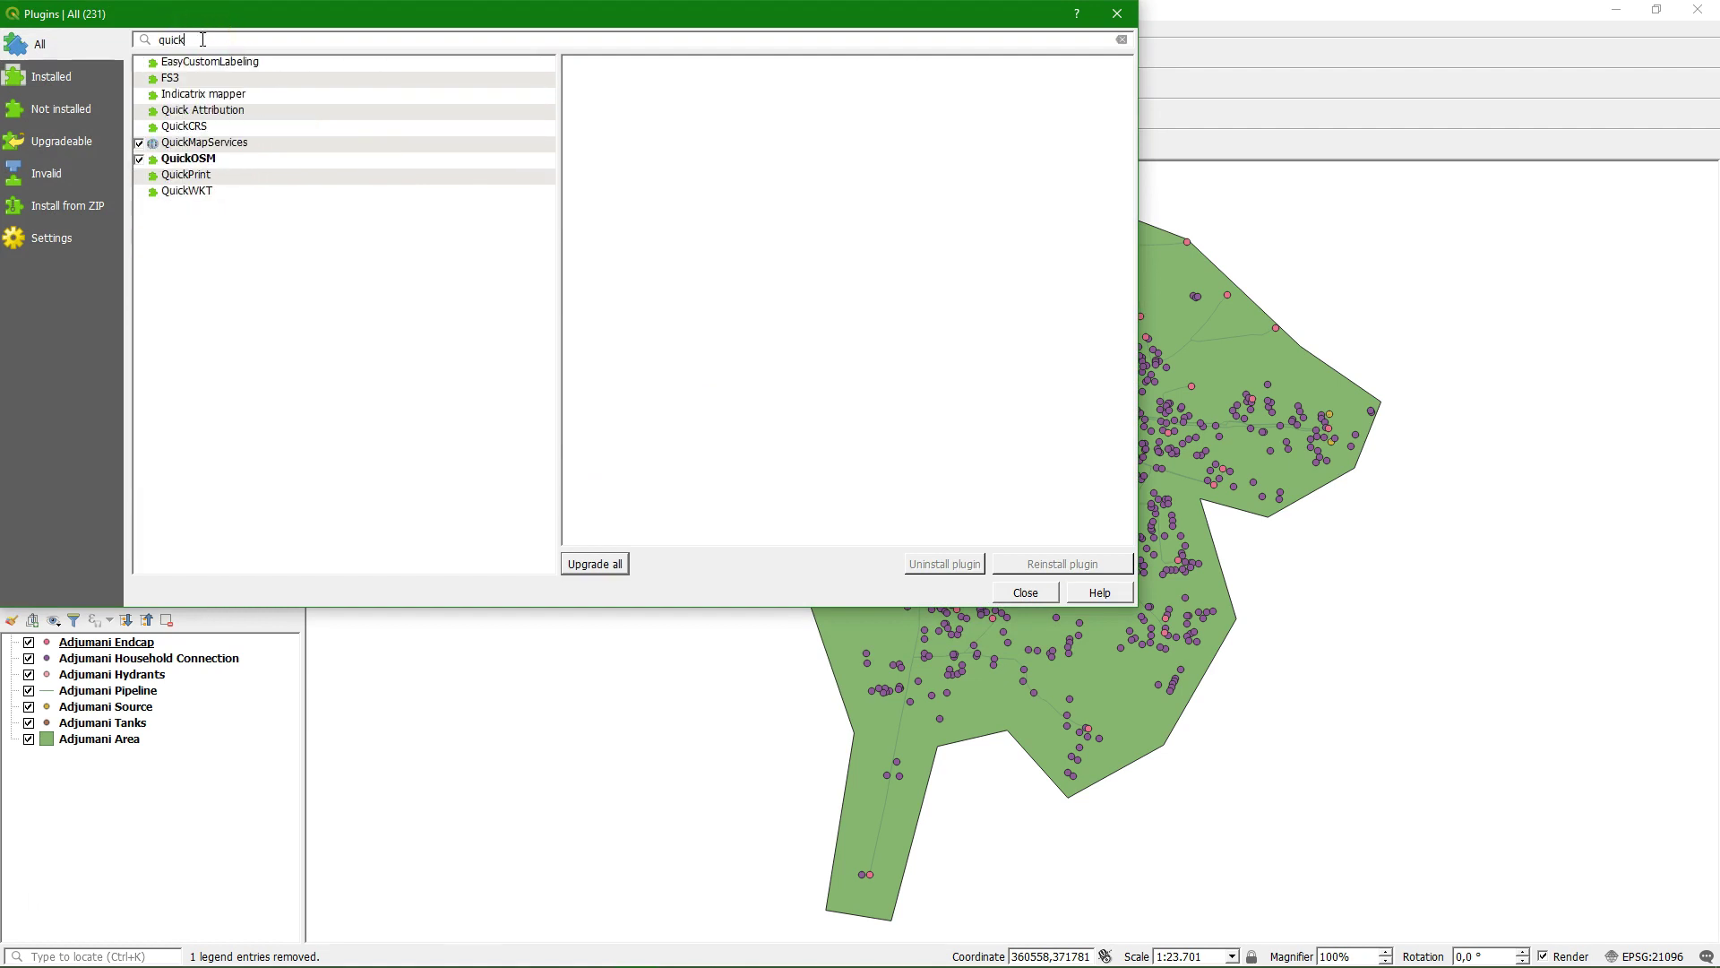
click(200, 143)
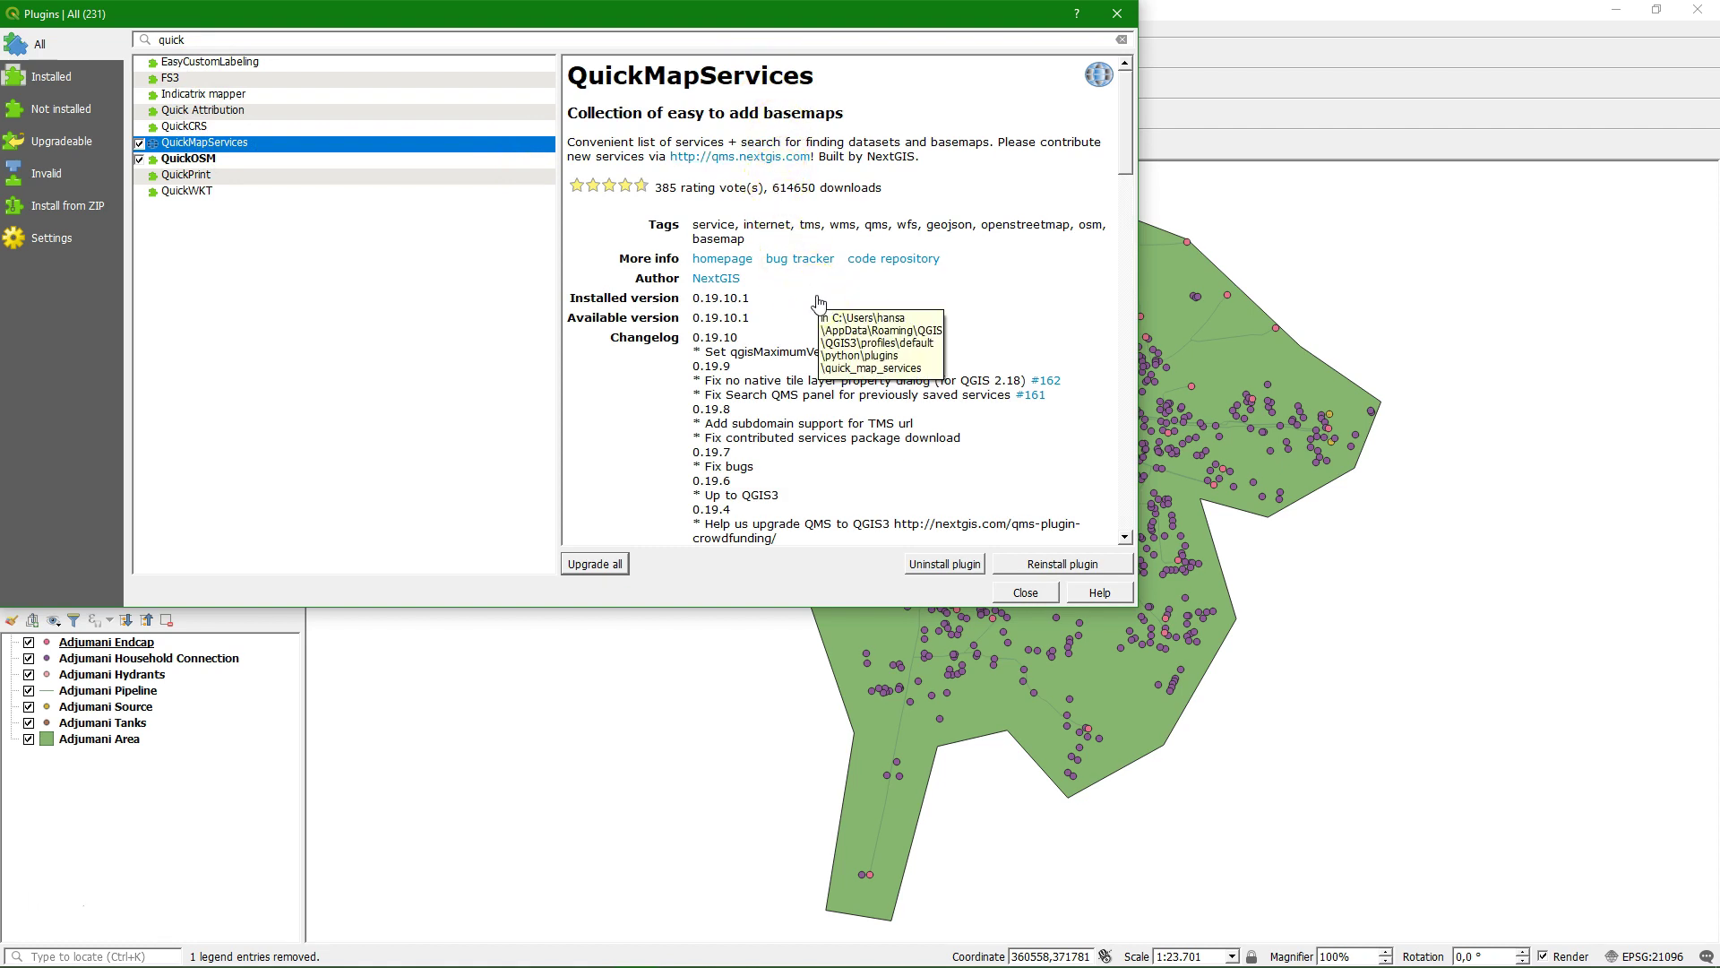
click(1041, 593)
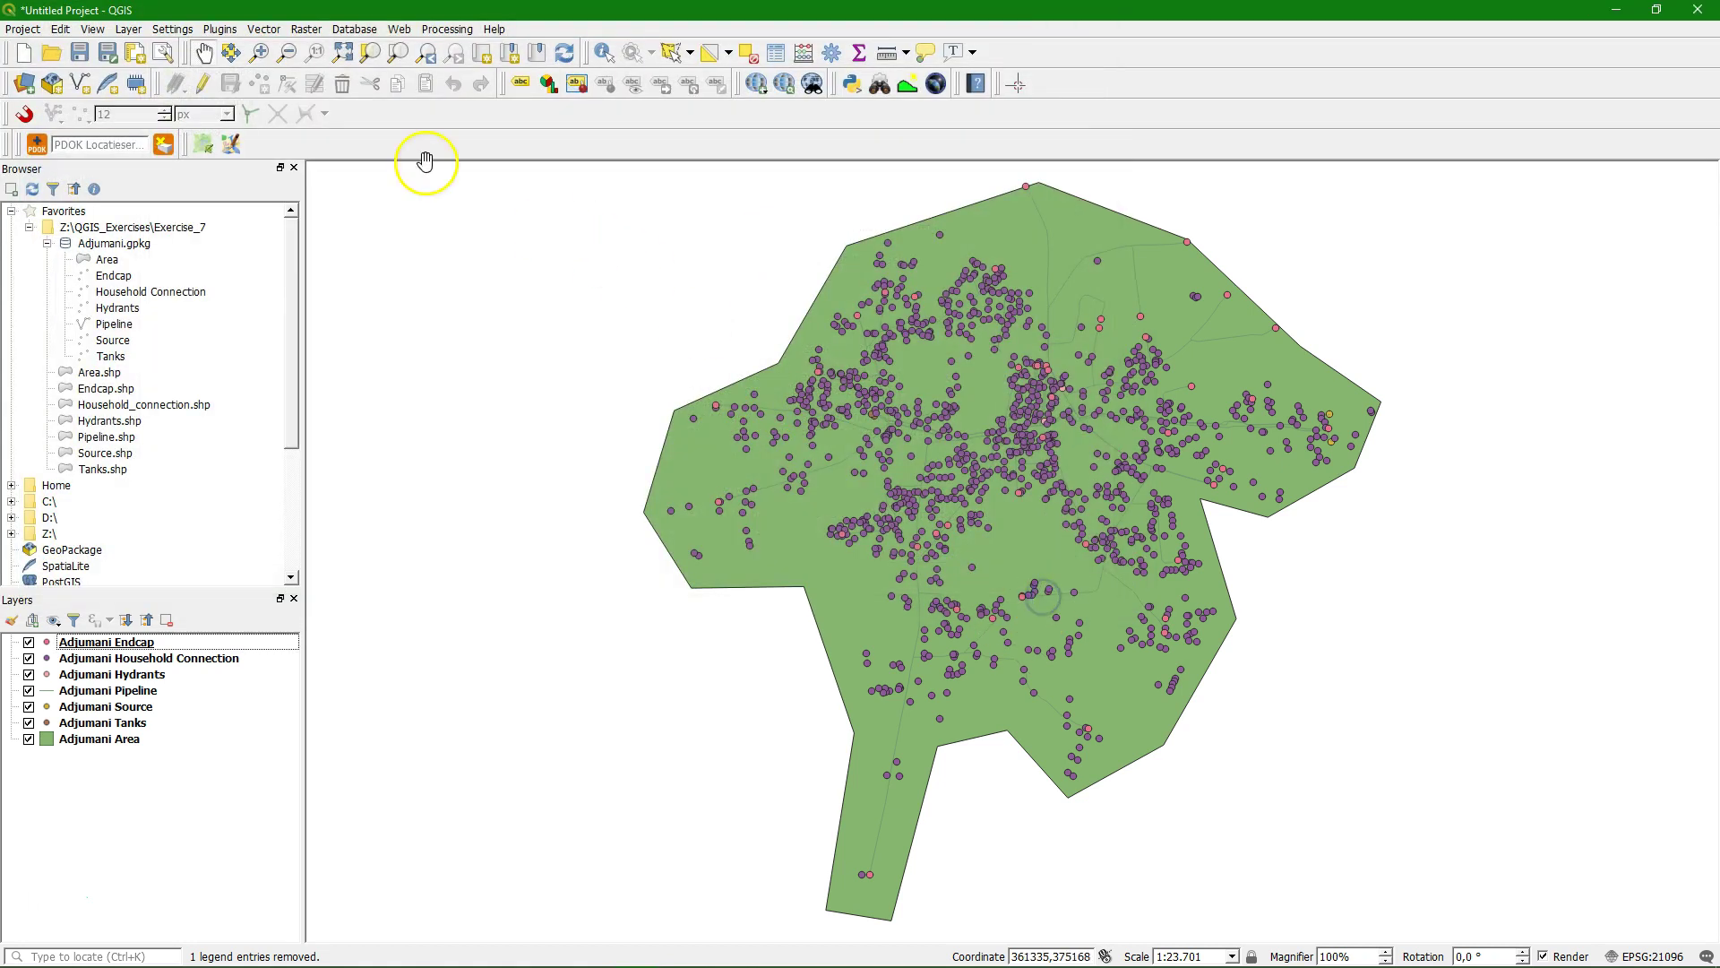
Review the QuickMapServices settings and more services page, cancelling without changes
click(399, 29)
click(441, 68)
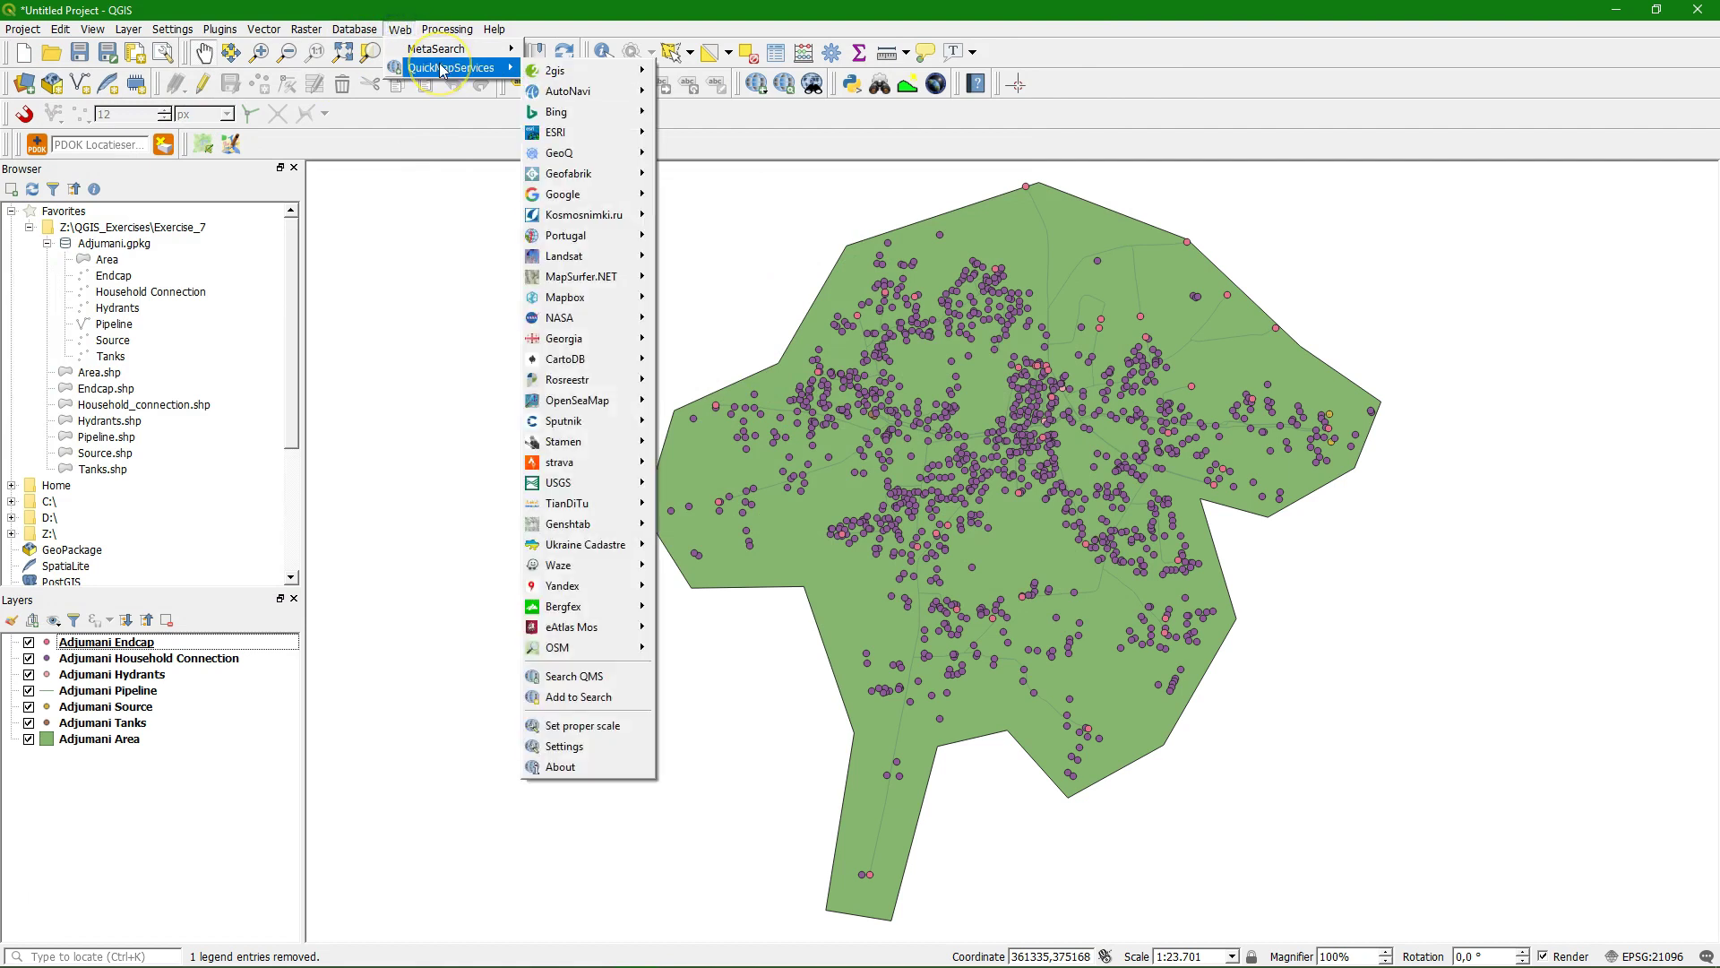
click(573, 745)
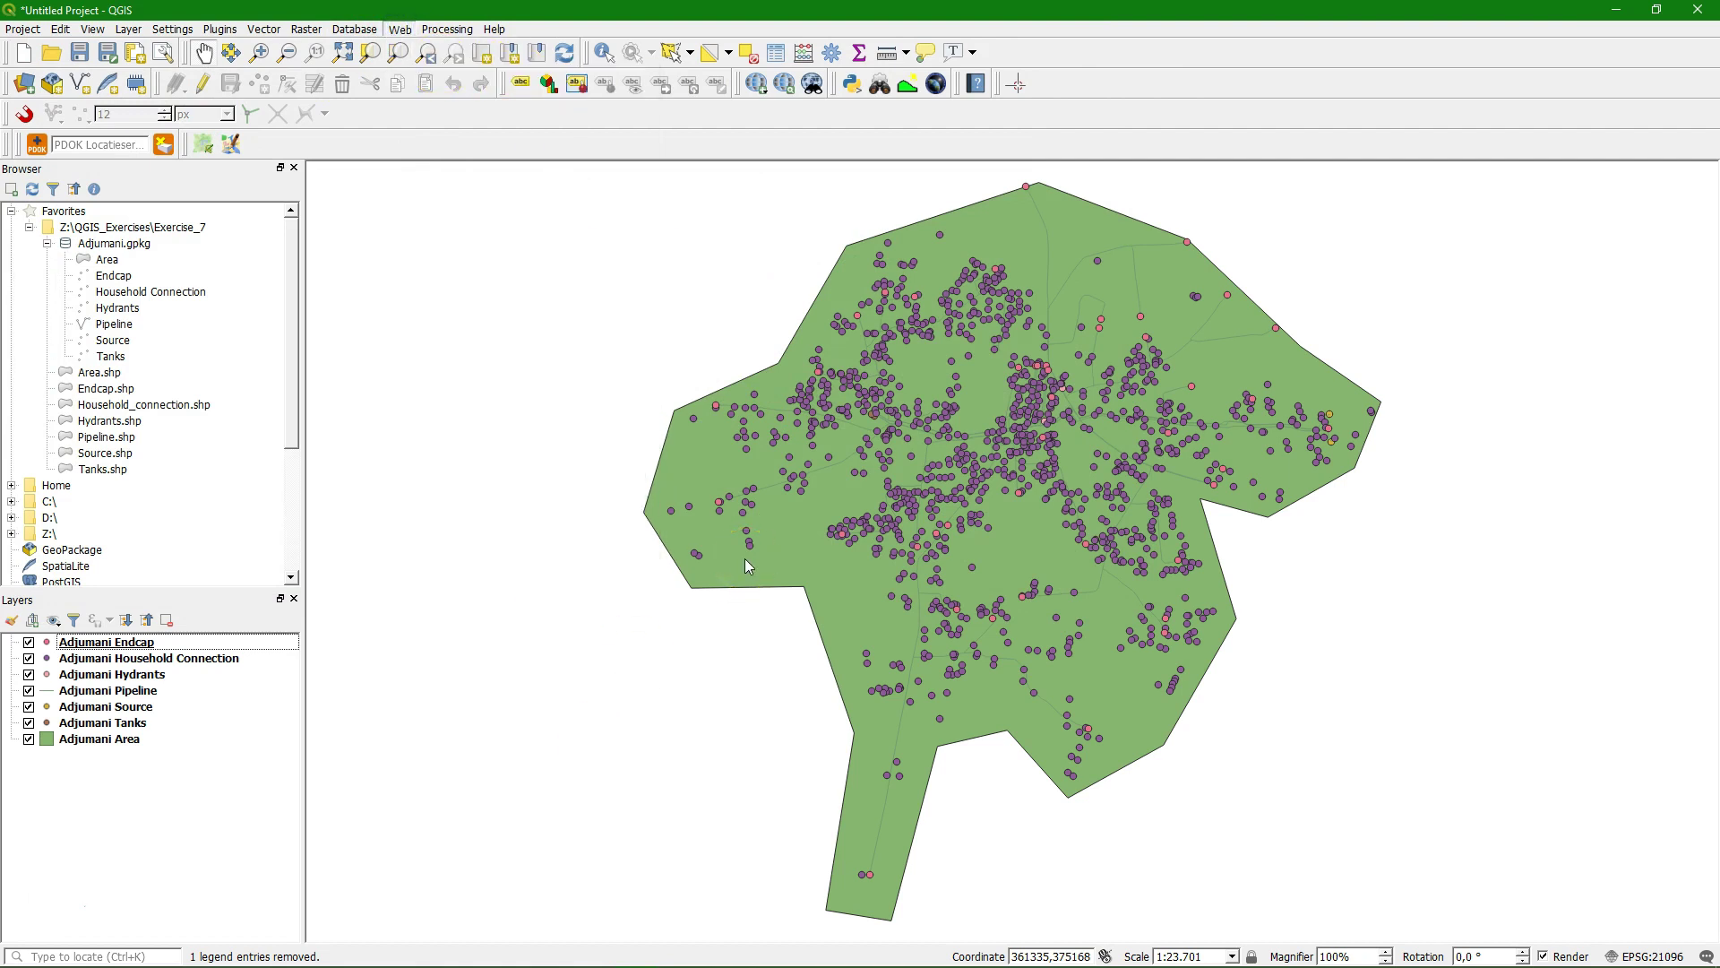
click(905, 332)
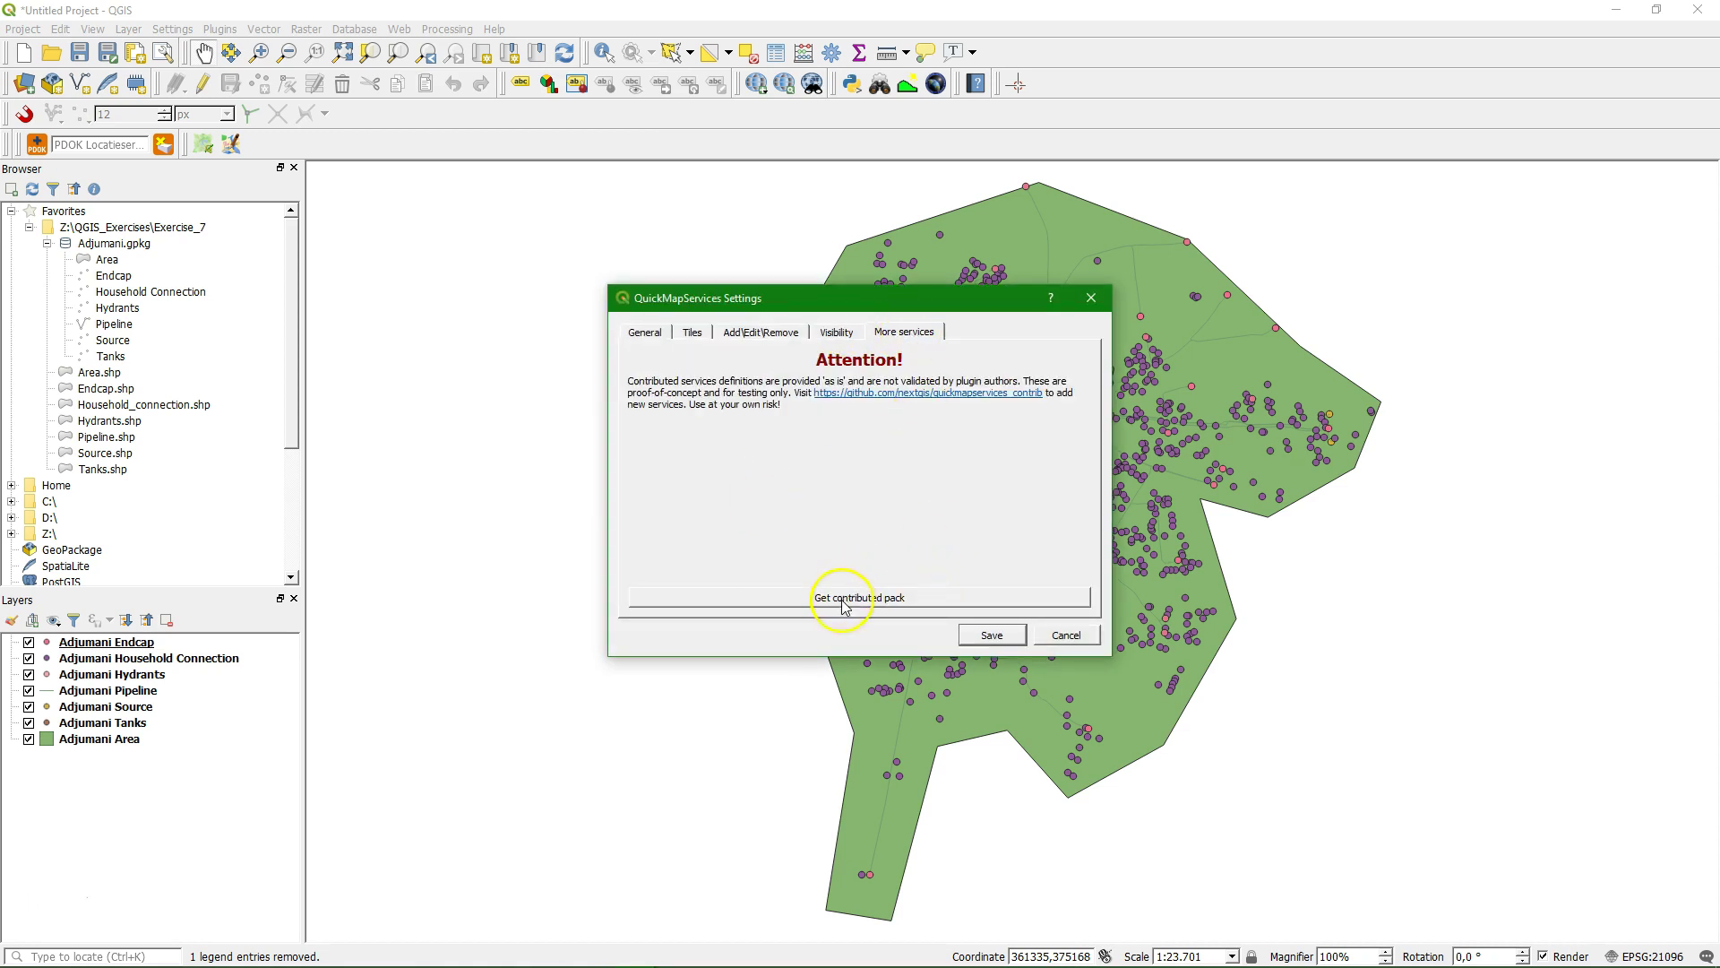
click(1084, 640)
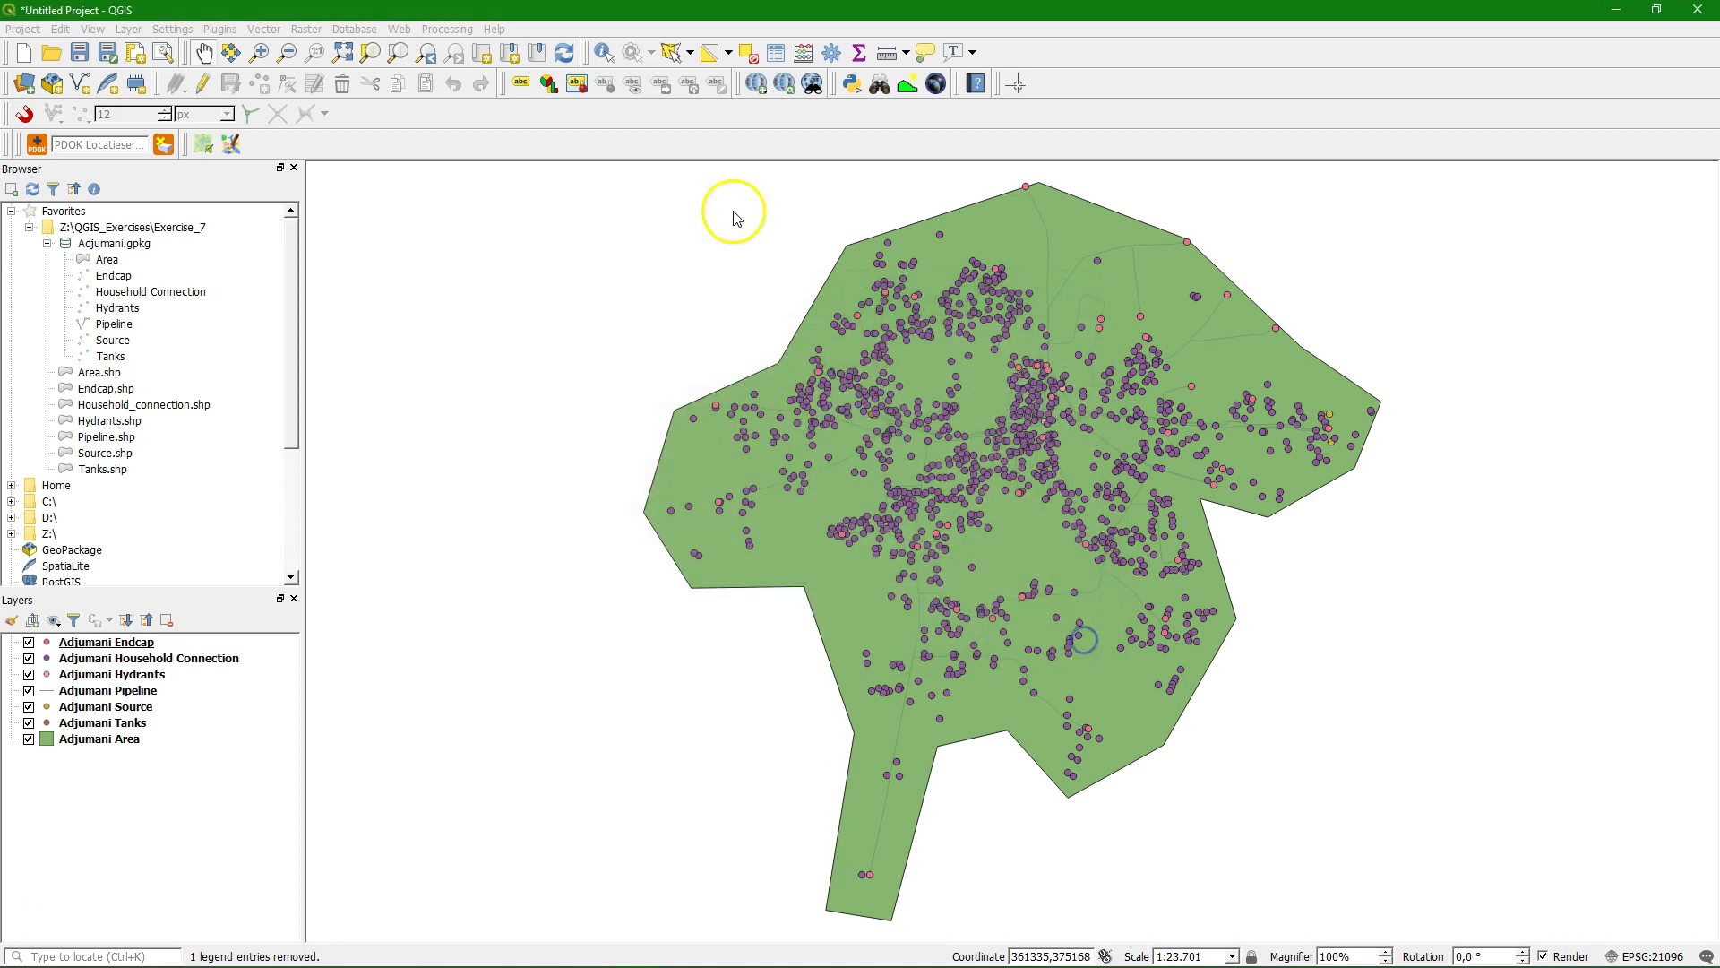
Add the Google Satellite basemap from QuickMapServices beneath the Adjumani layers
click(400, 30)
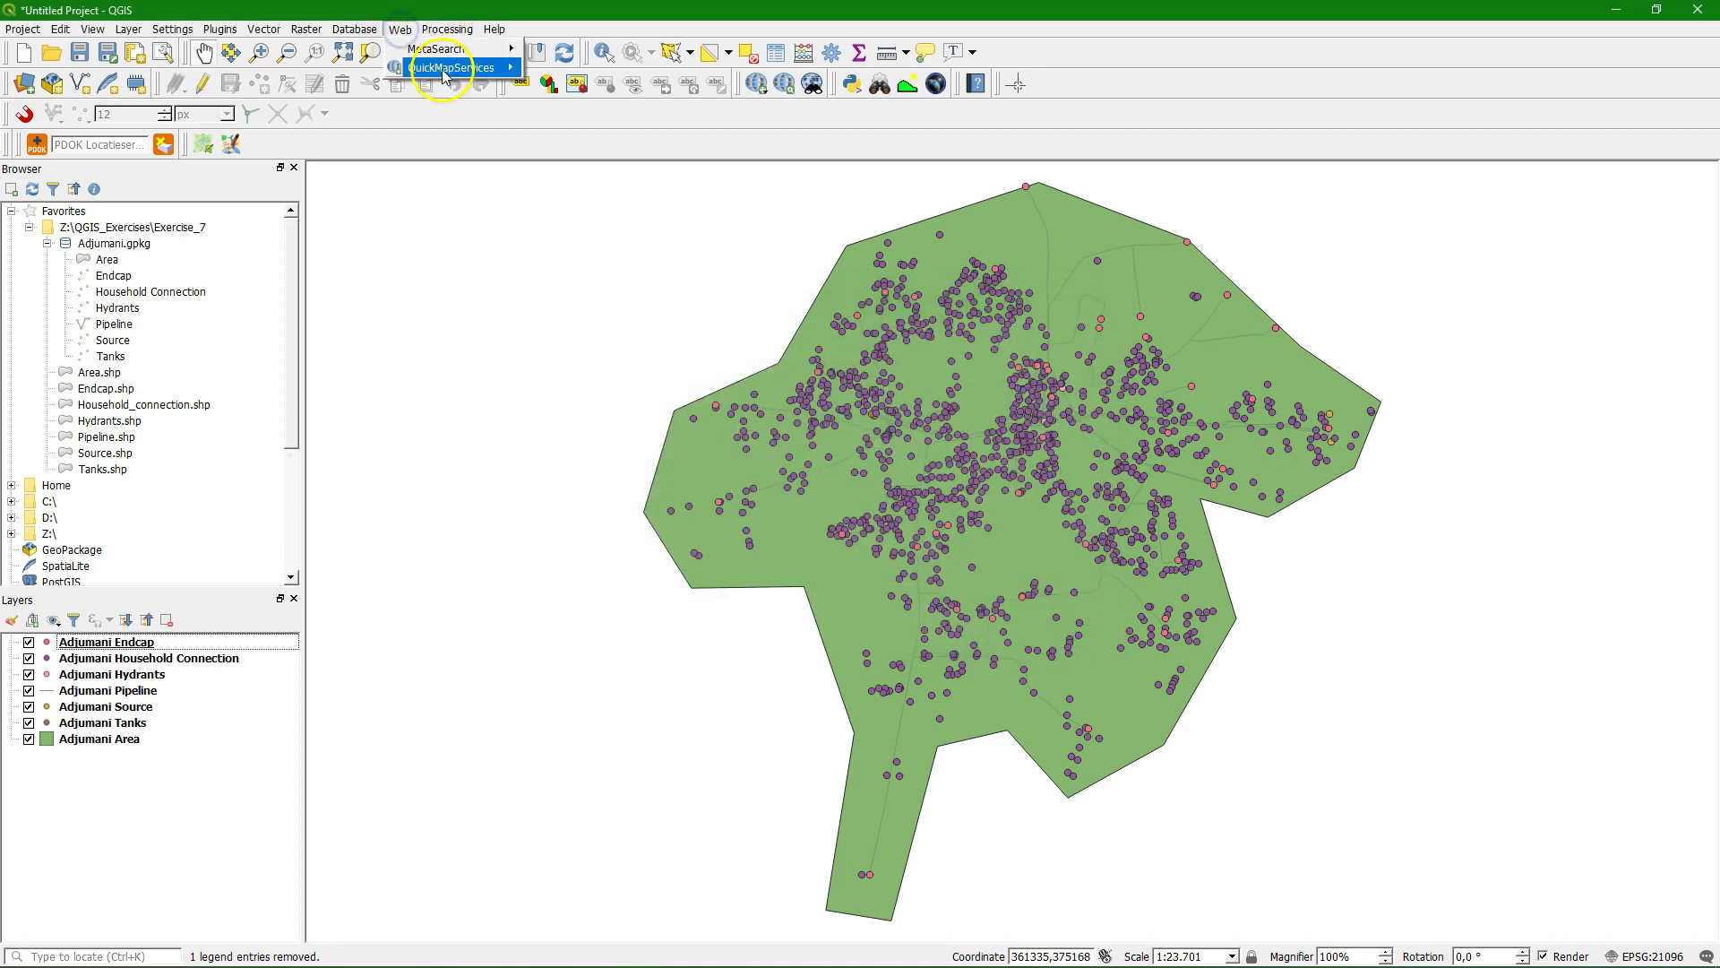
mouse_move(448, 67)
mouse_move(599, 190)
click(745, 256)
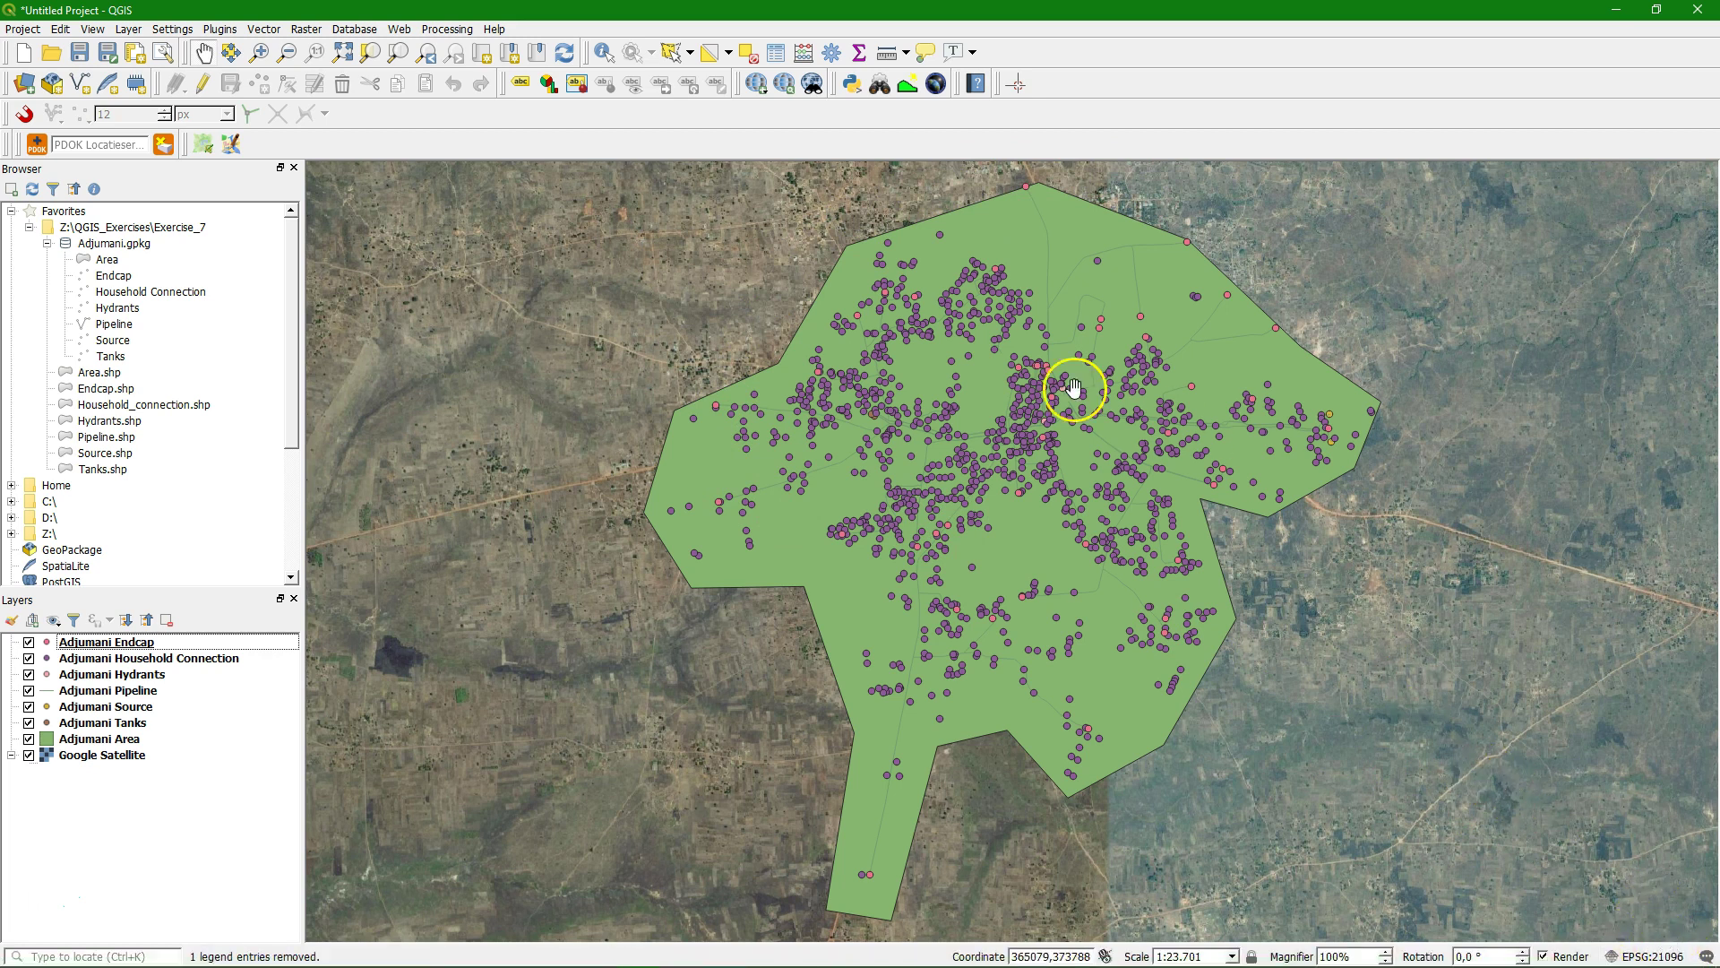
Hide Adjumani Area, move Pipeline below Tanks, and move Household Connection to the top
click(29, 738)
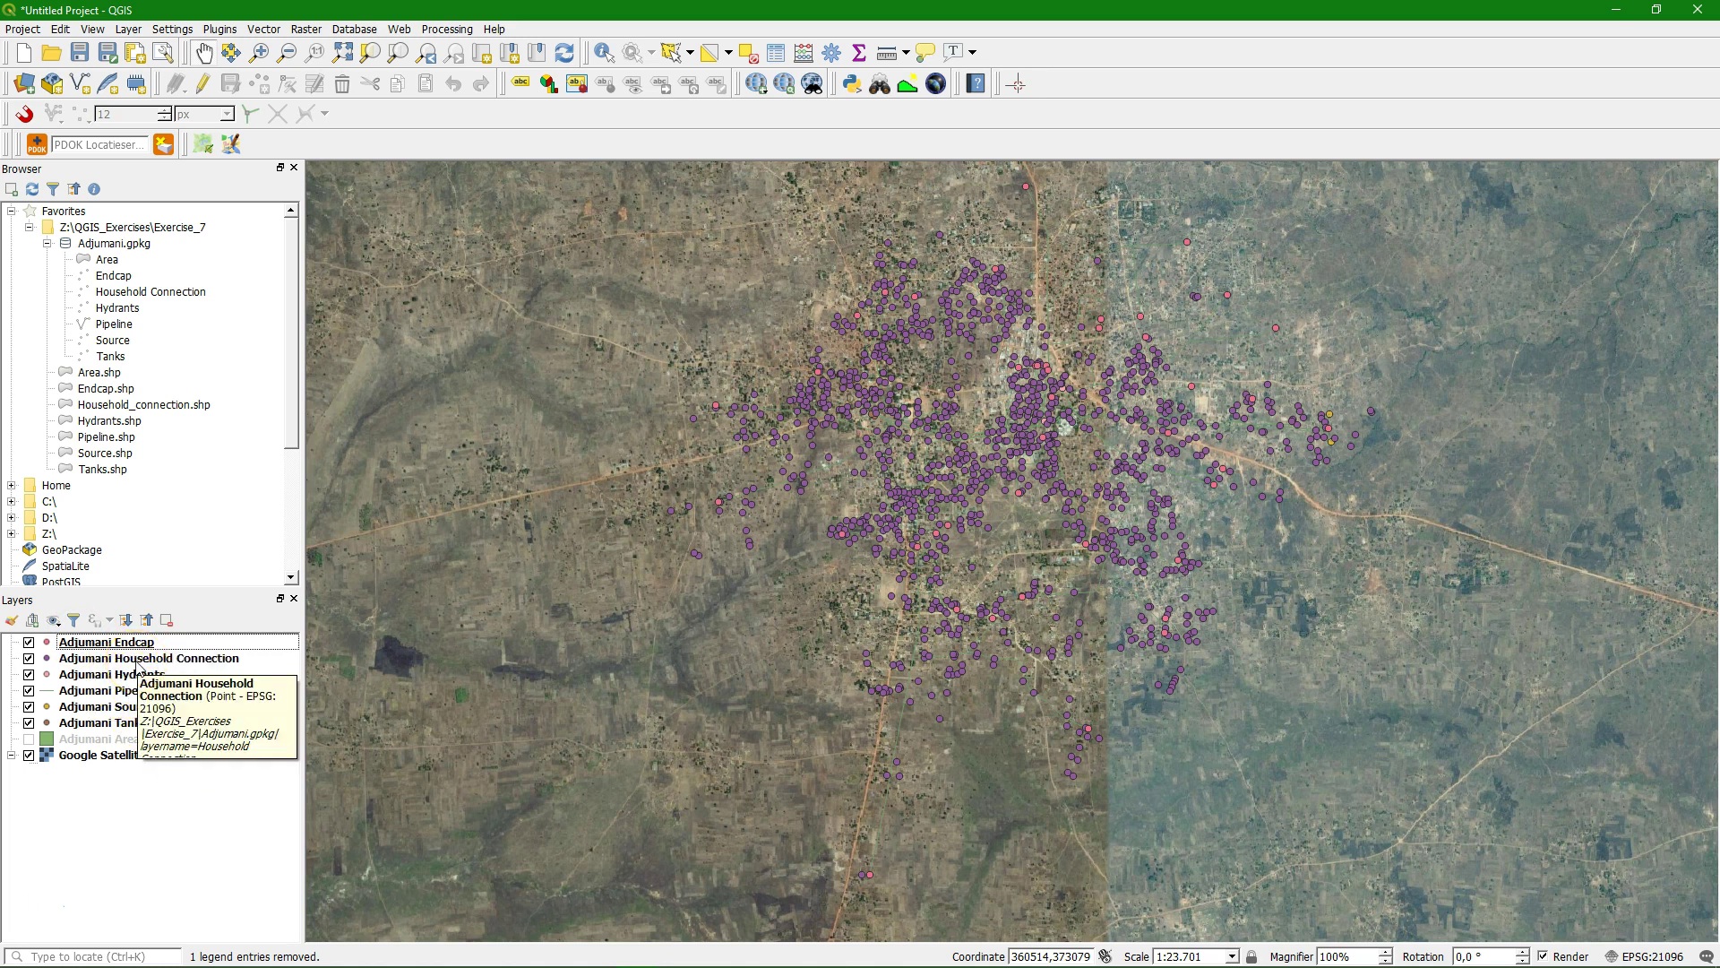
click(134, 658)
click(119, 692)
drag(119, 694, 179, 727)
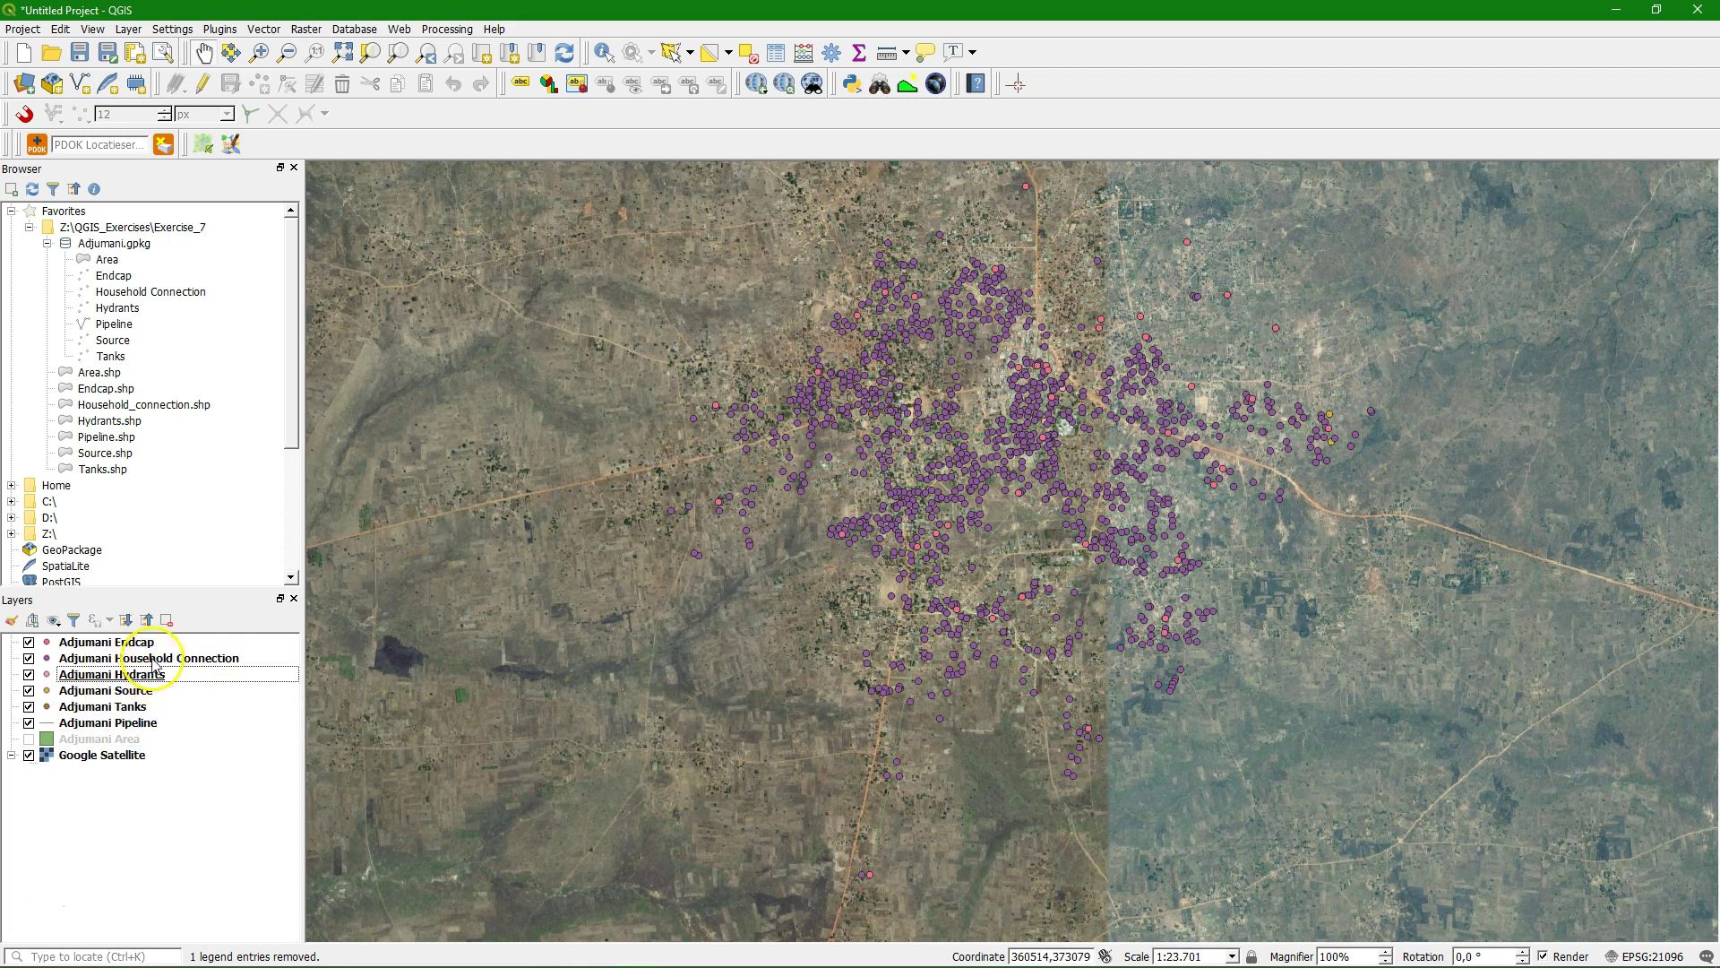
drag(171, 658, 196, 645)
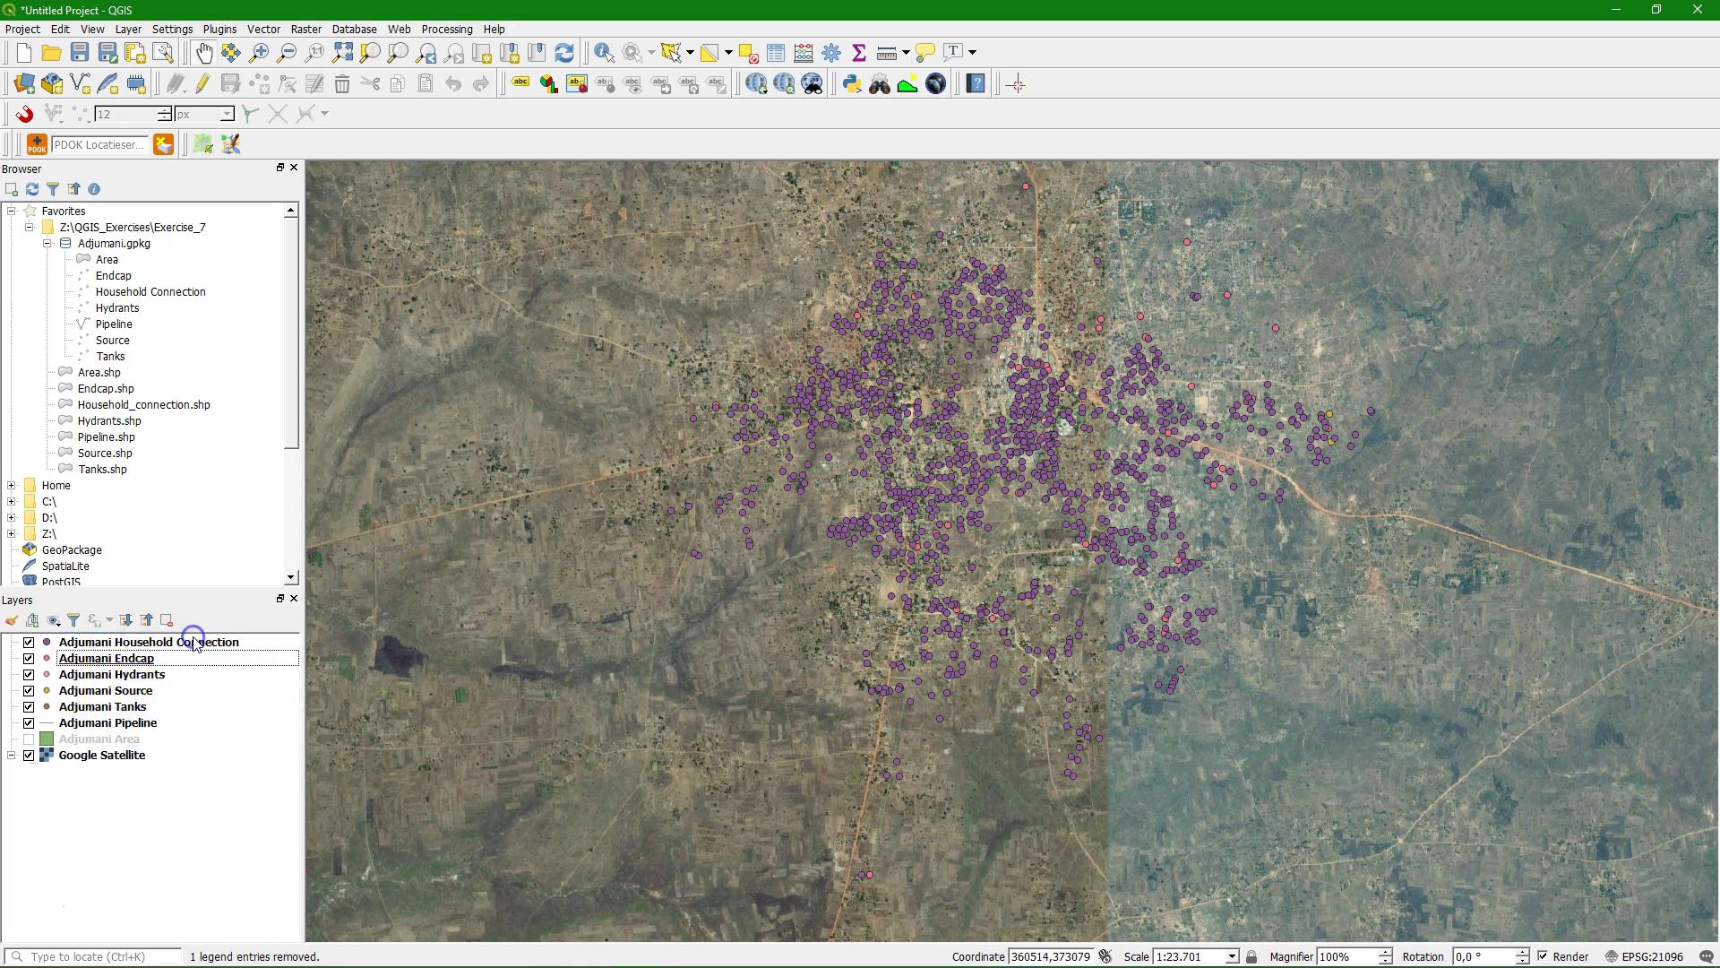
Style Household Connection as red X markers, size 20 map units, stroke width 3 map units
right_click(115, 643)
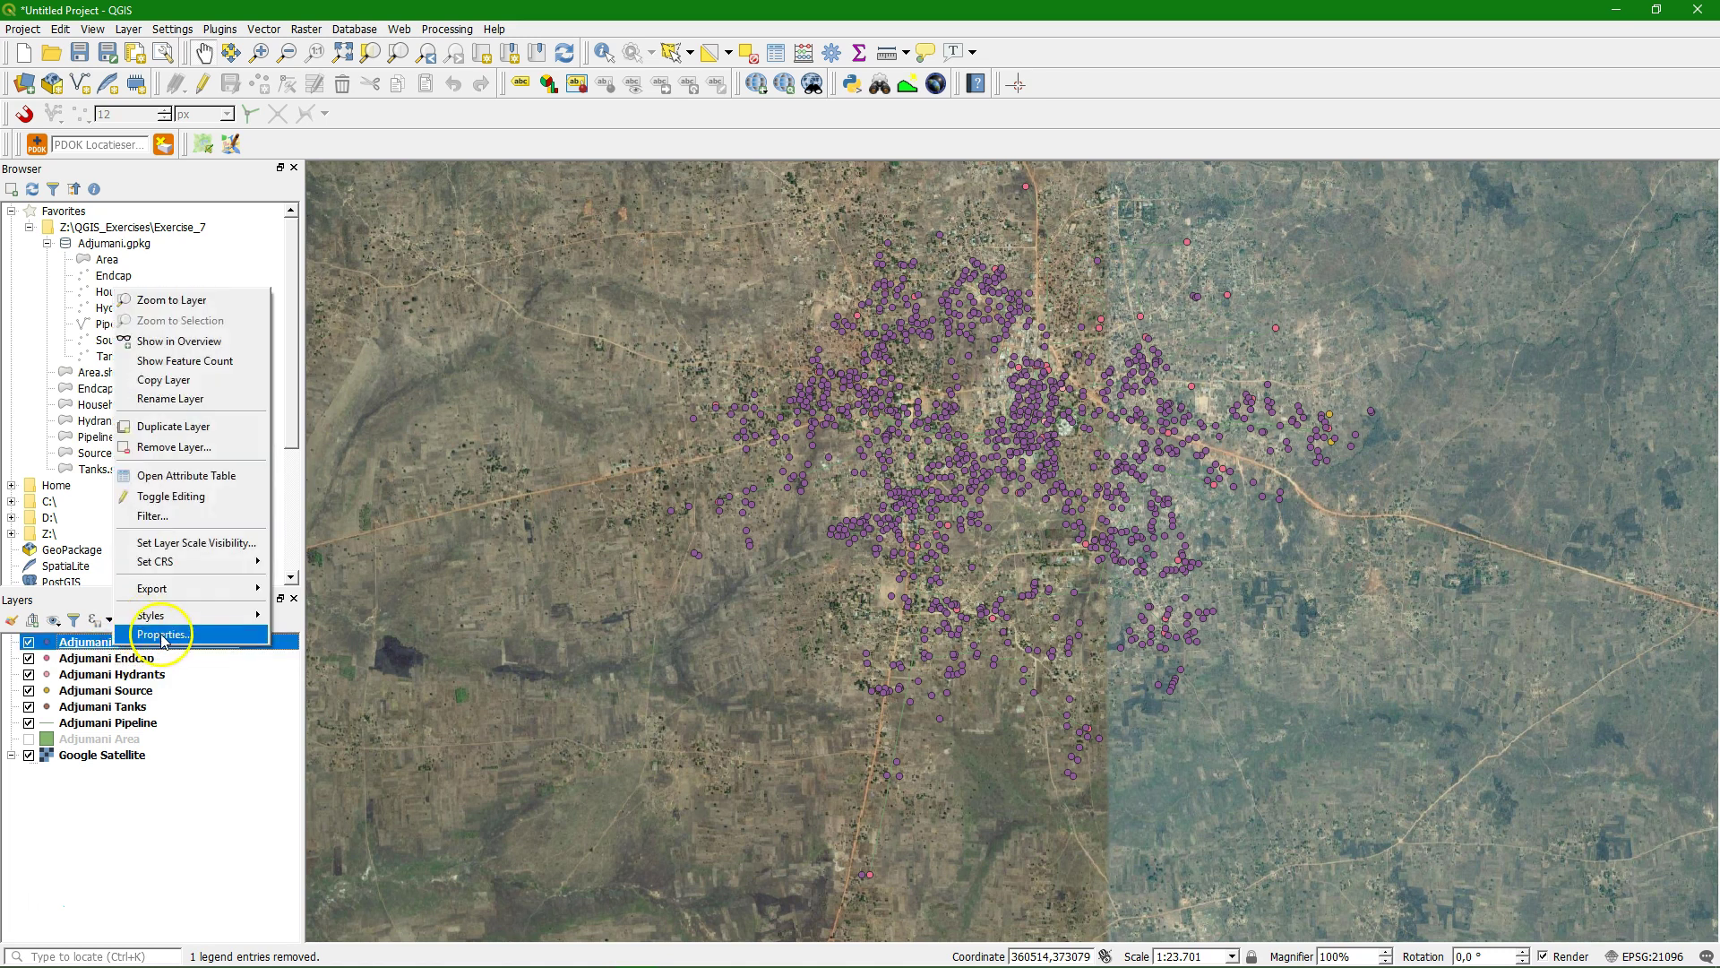
click(158, 636)
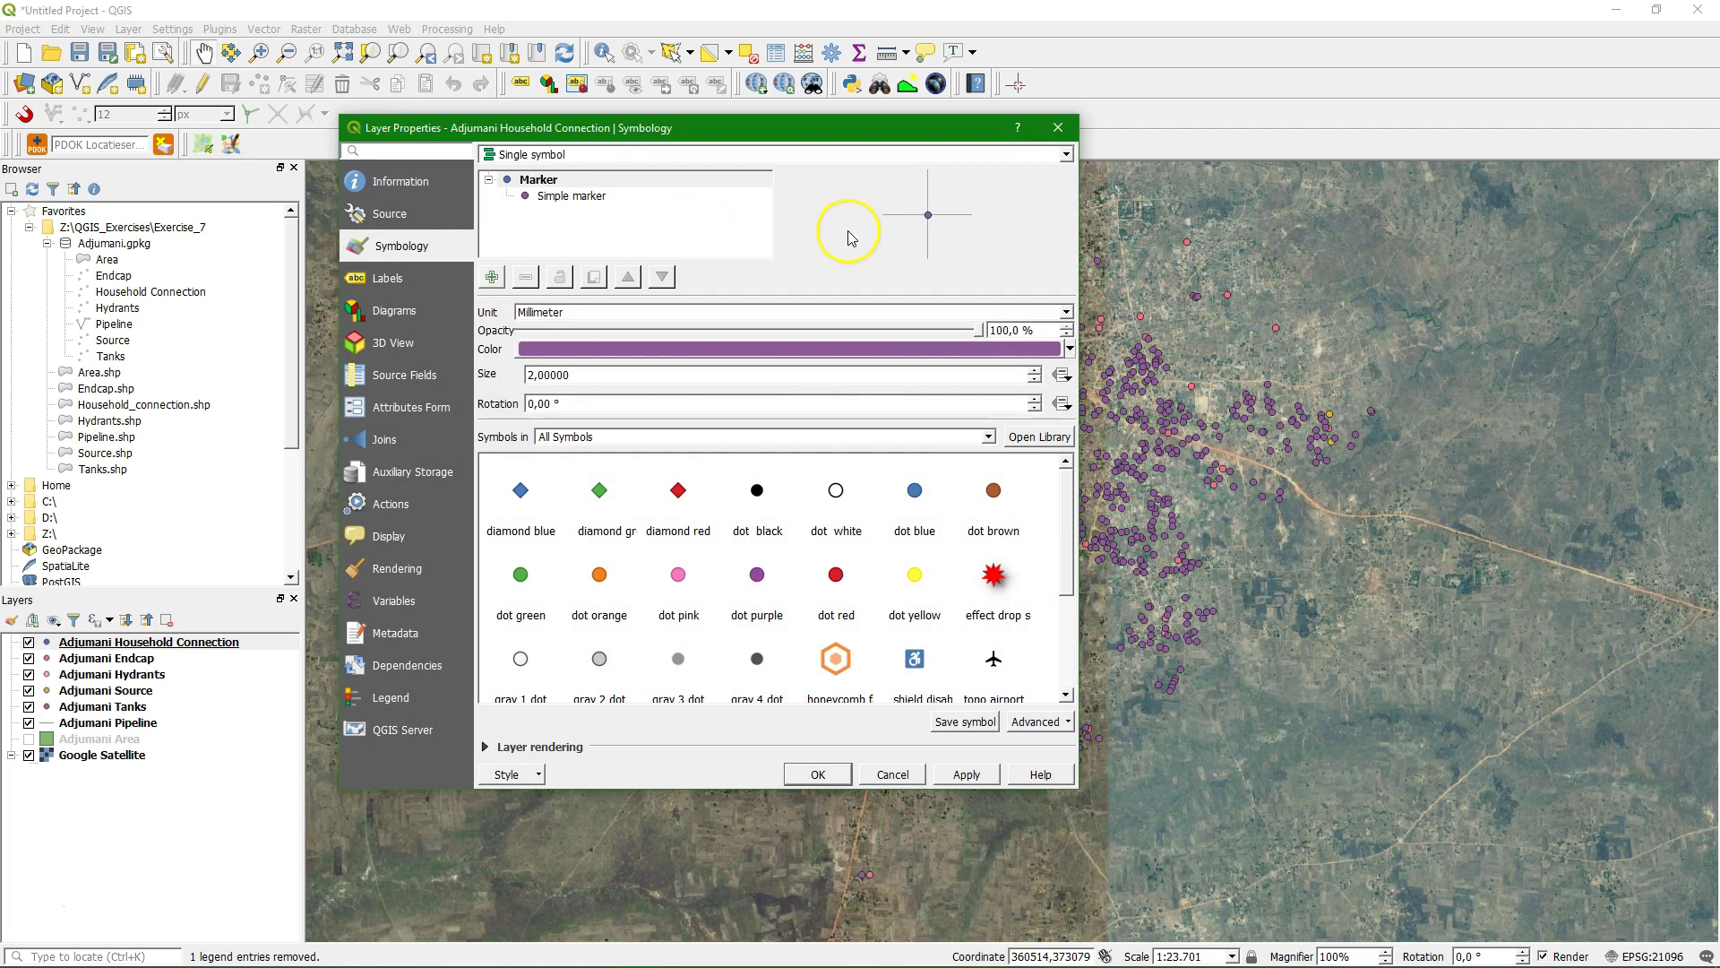
click(572, 196)
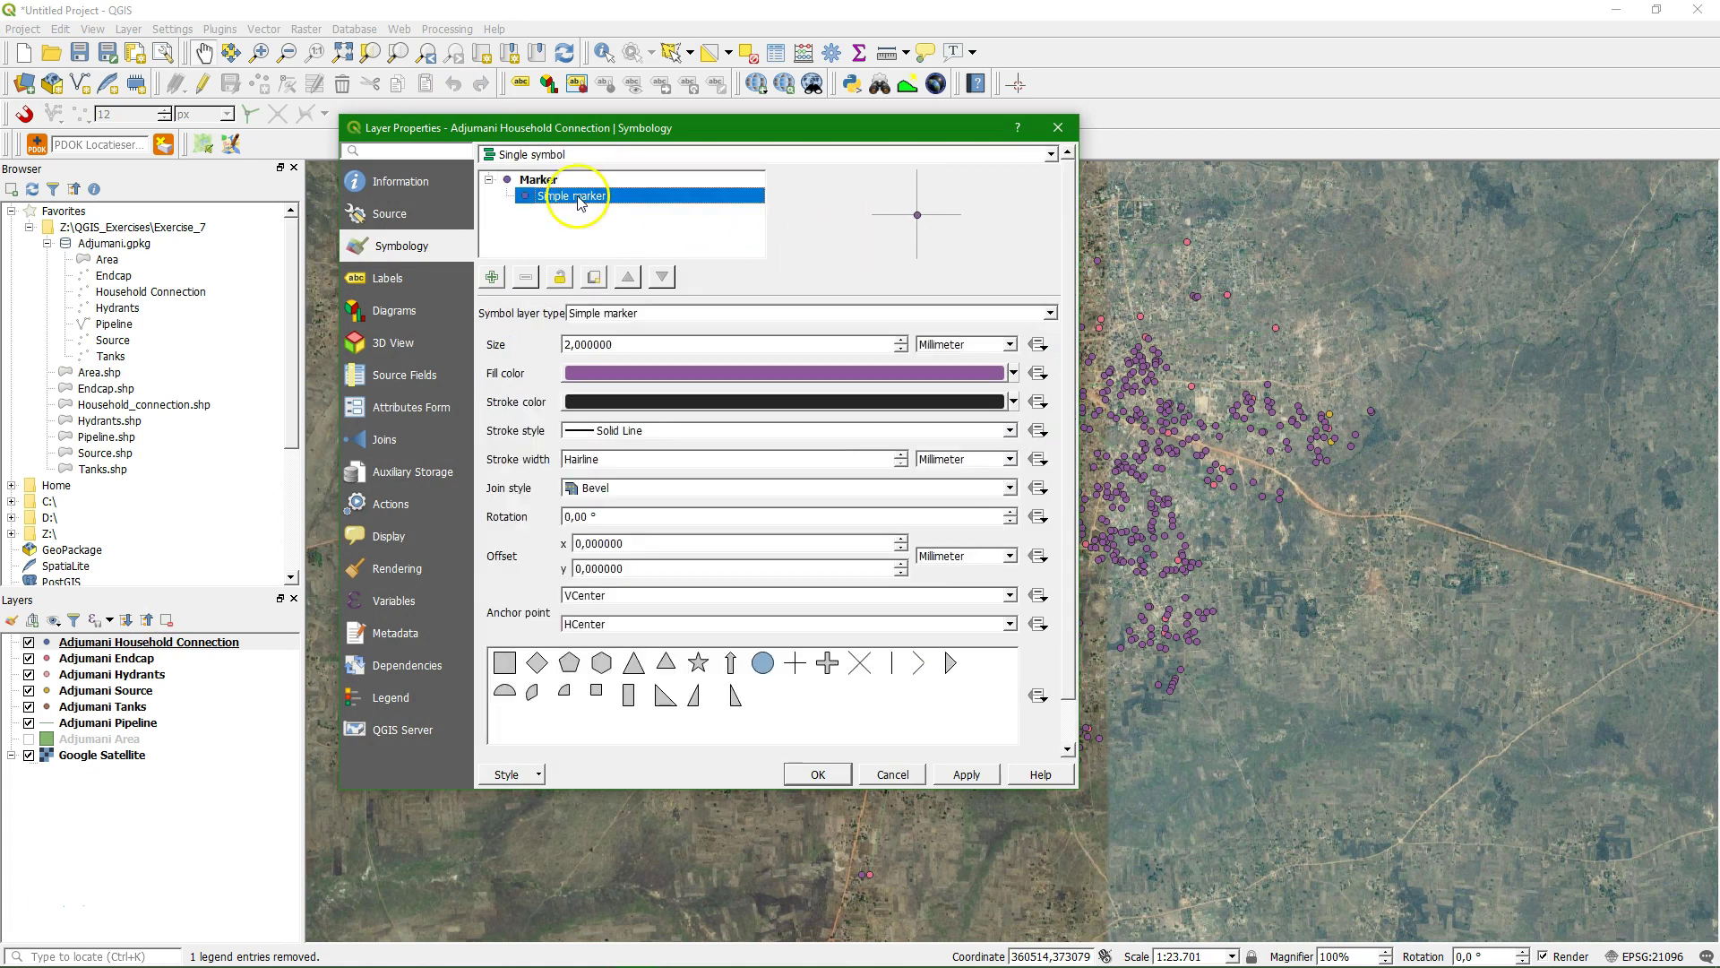
click(860, 663)
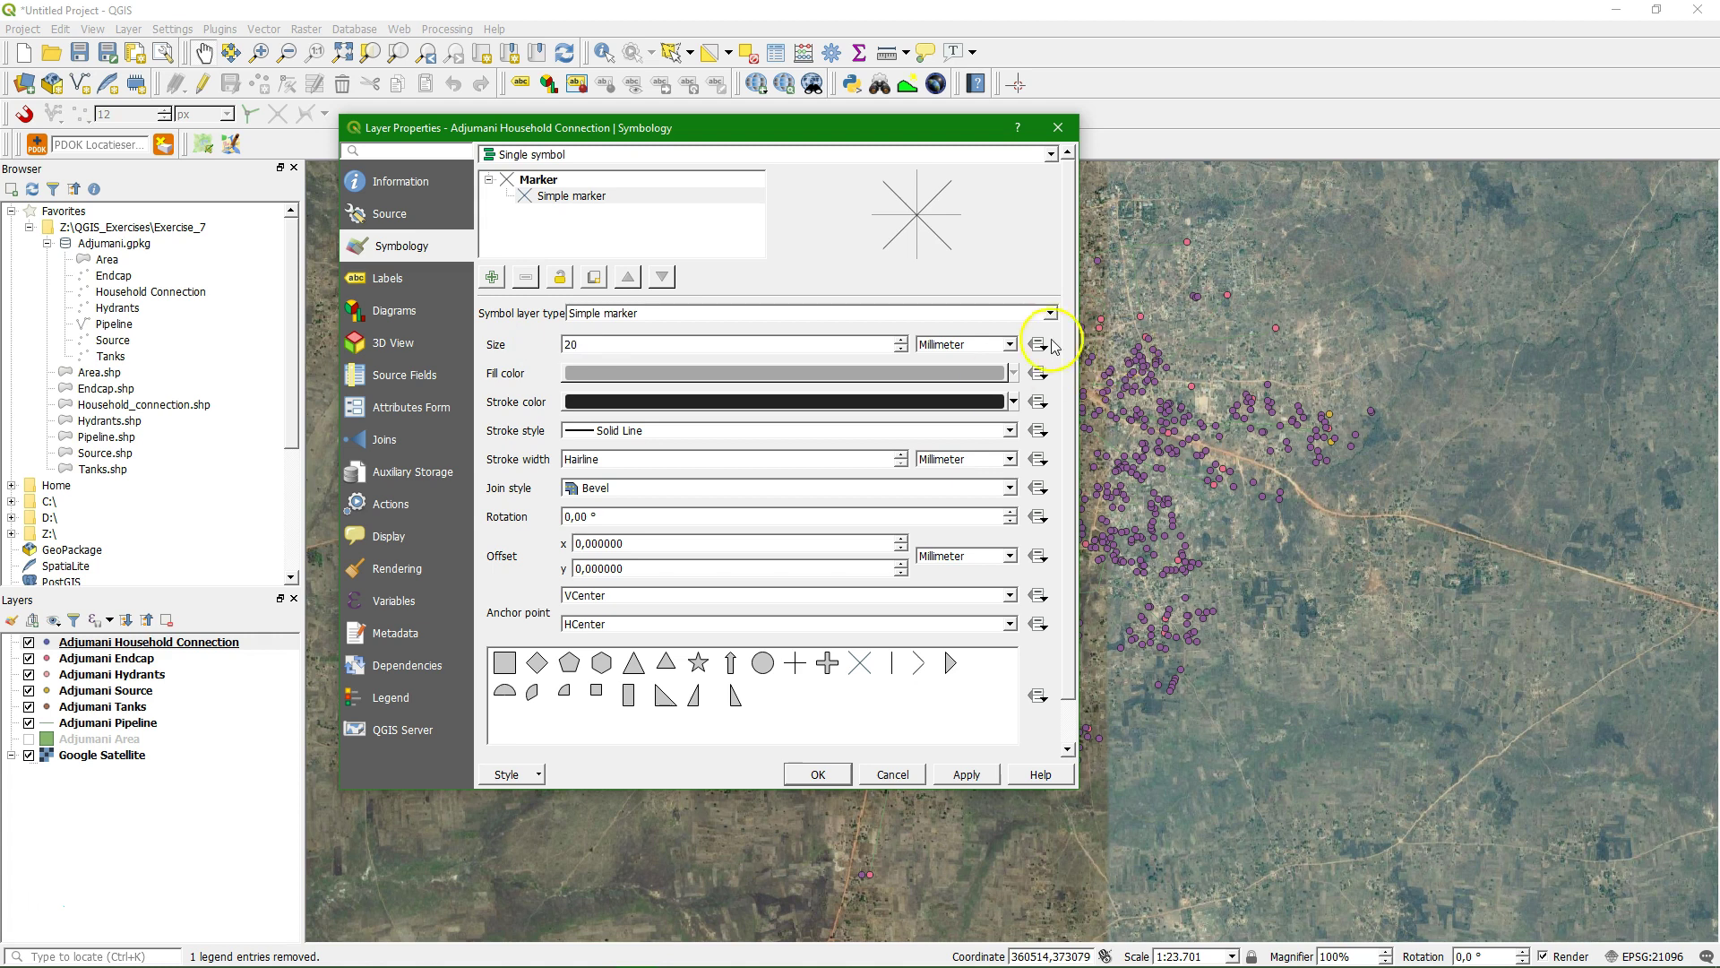
click(985, 344)
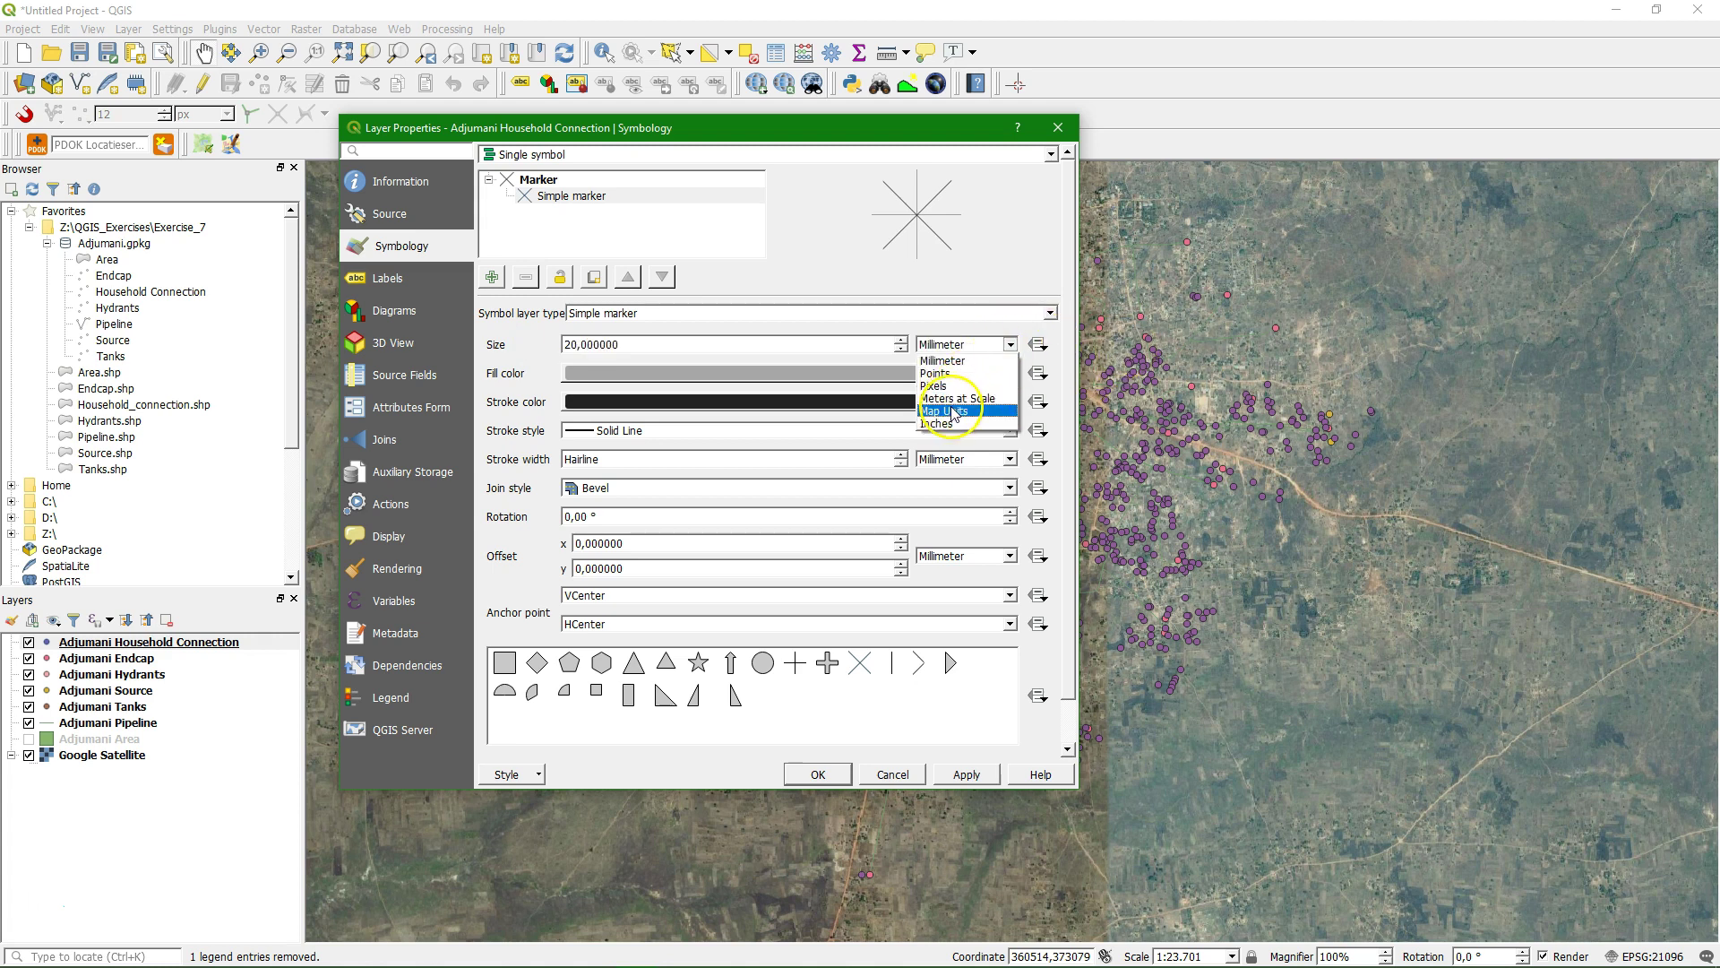
click(953, 412)
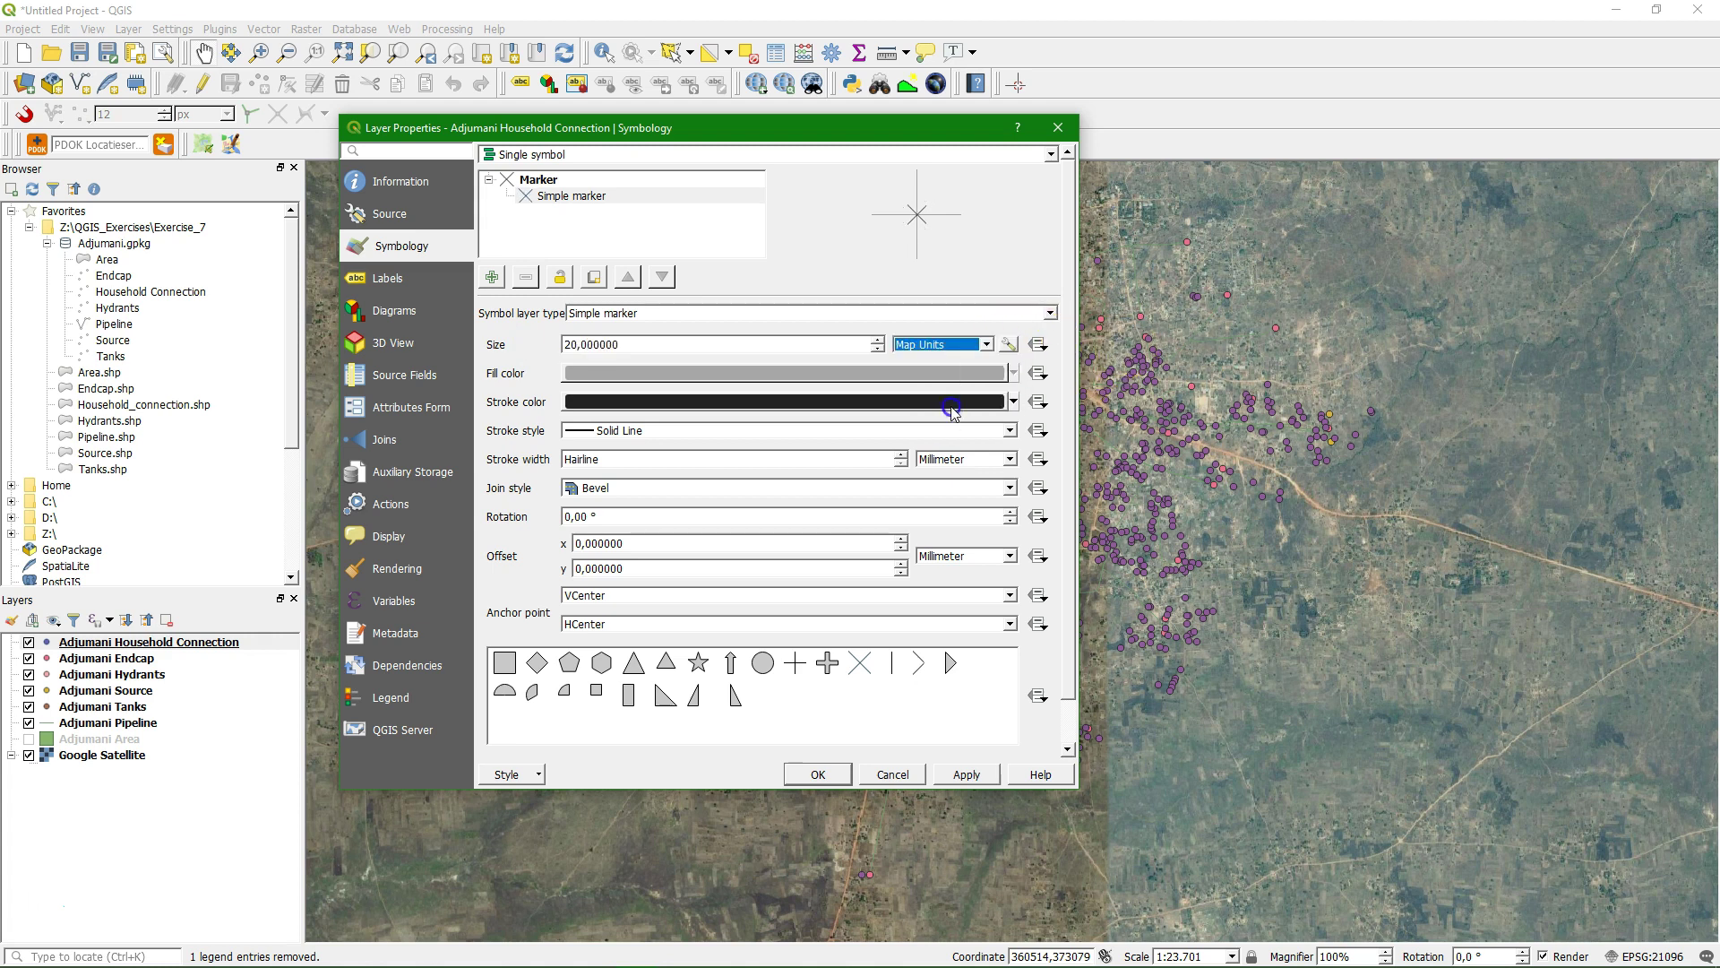
click(1013, 402)
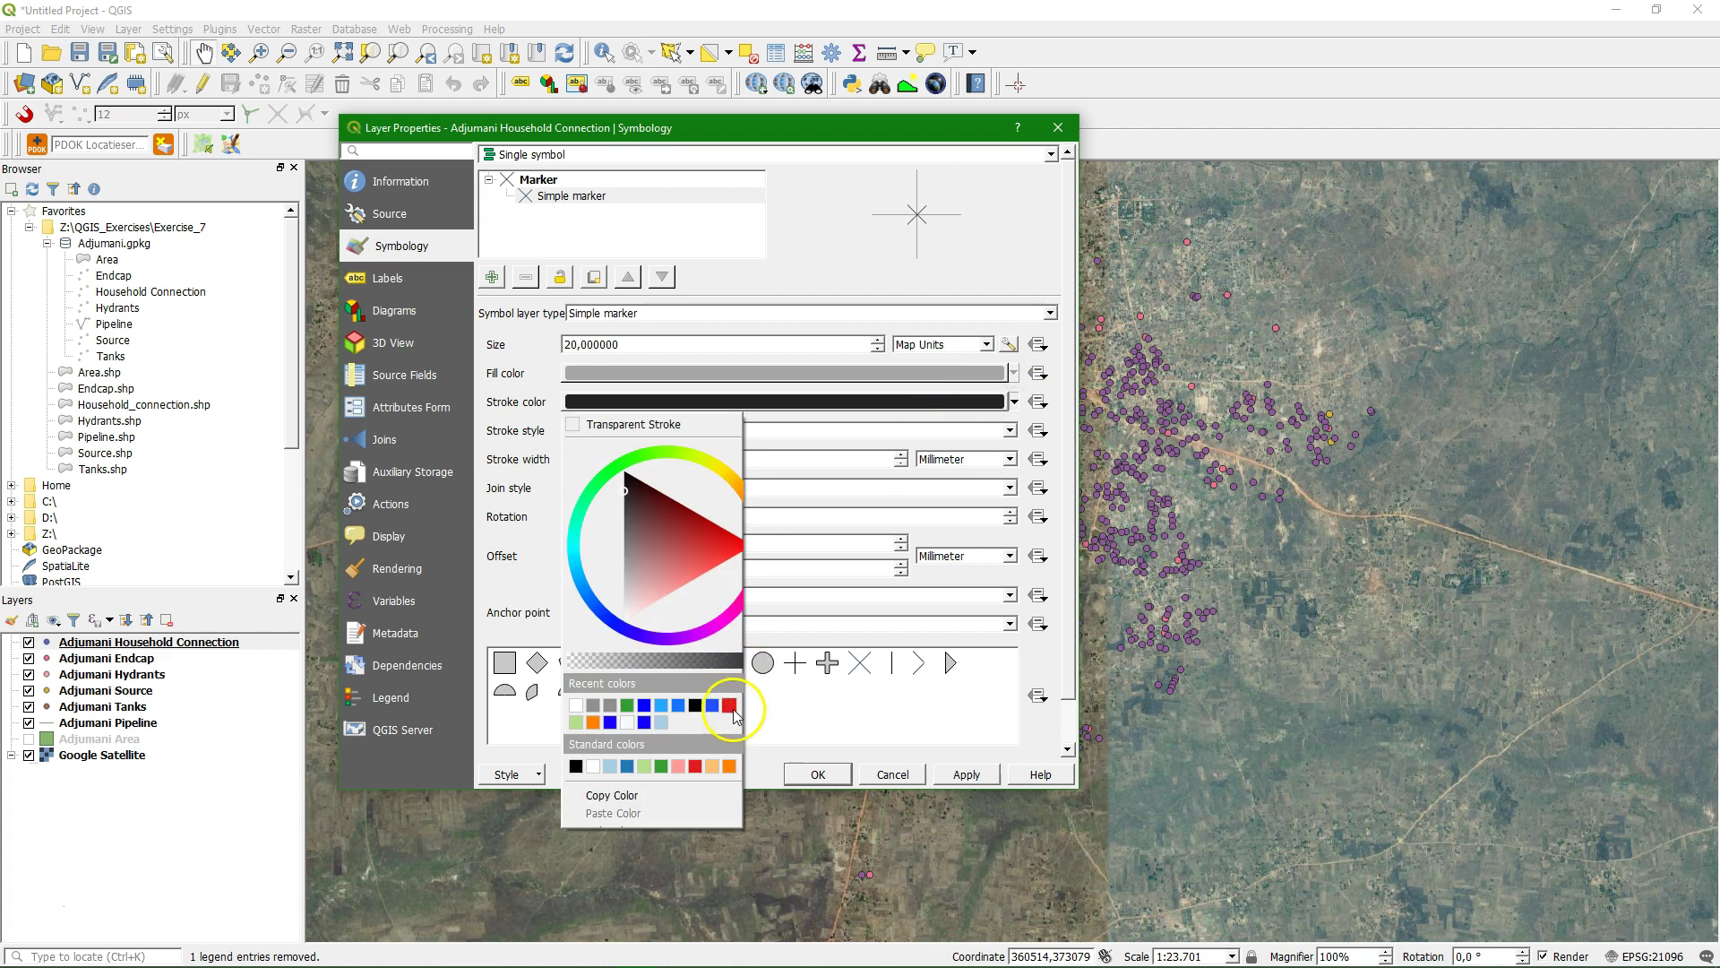
click(731, 706)
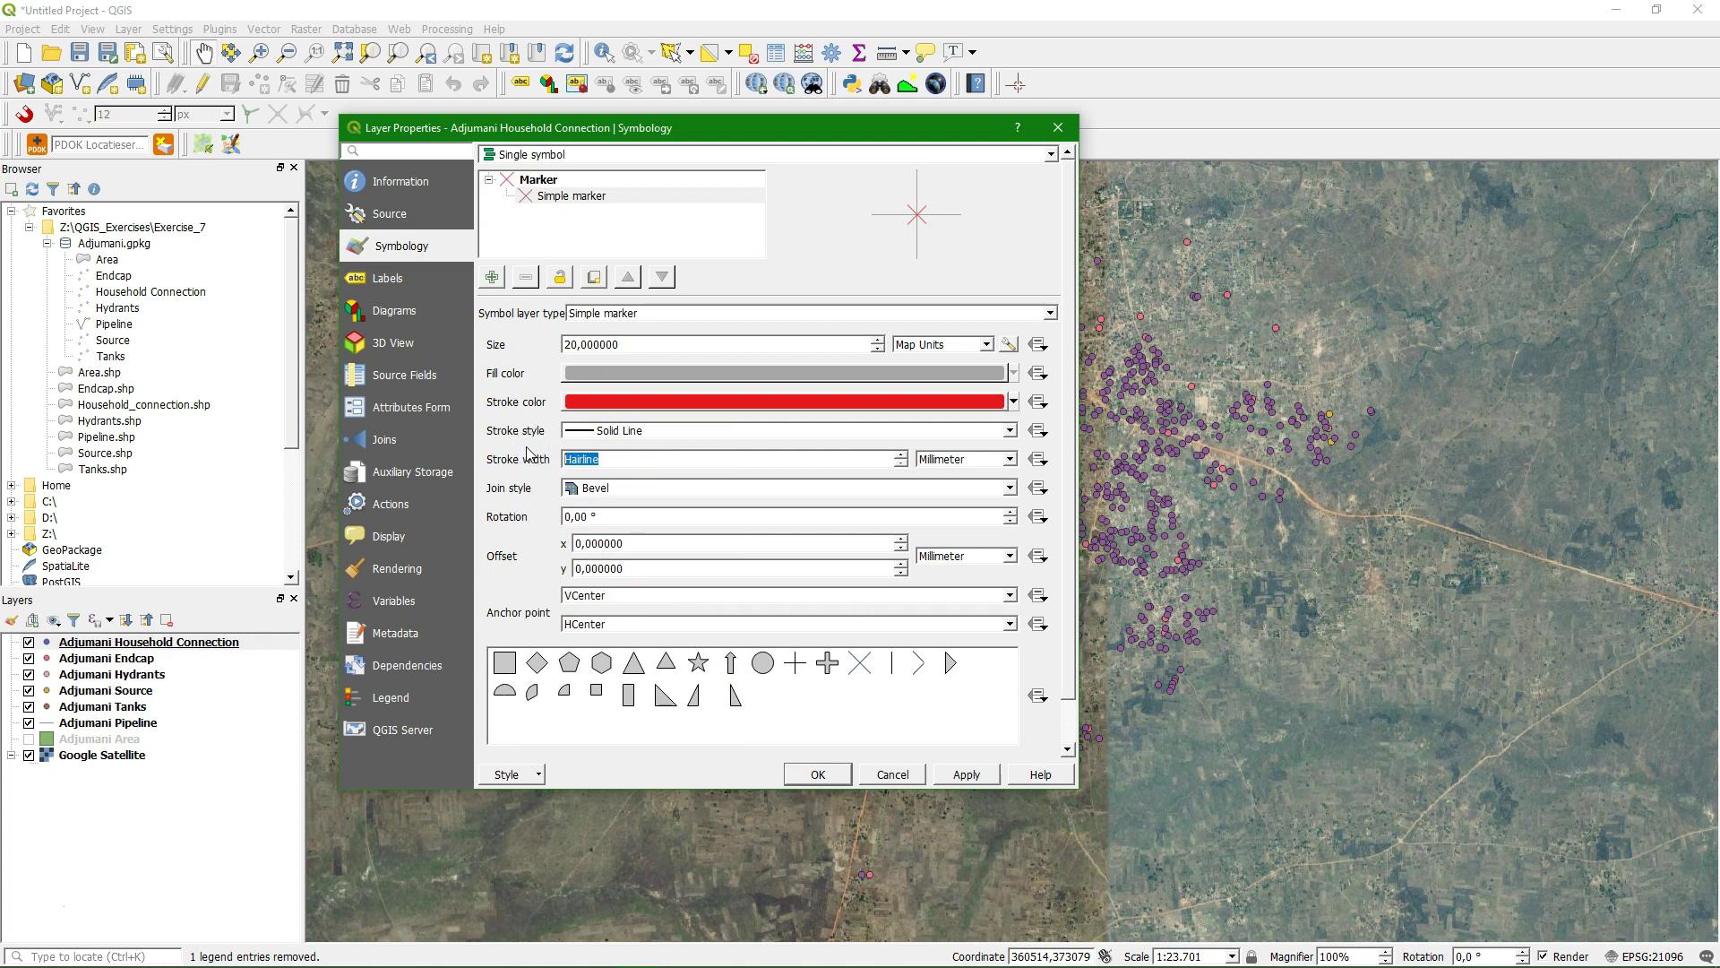
text(3)
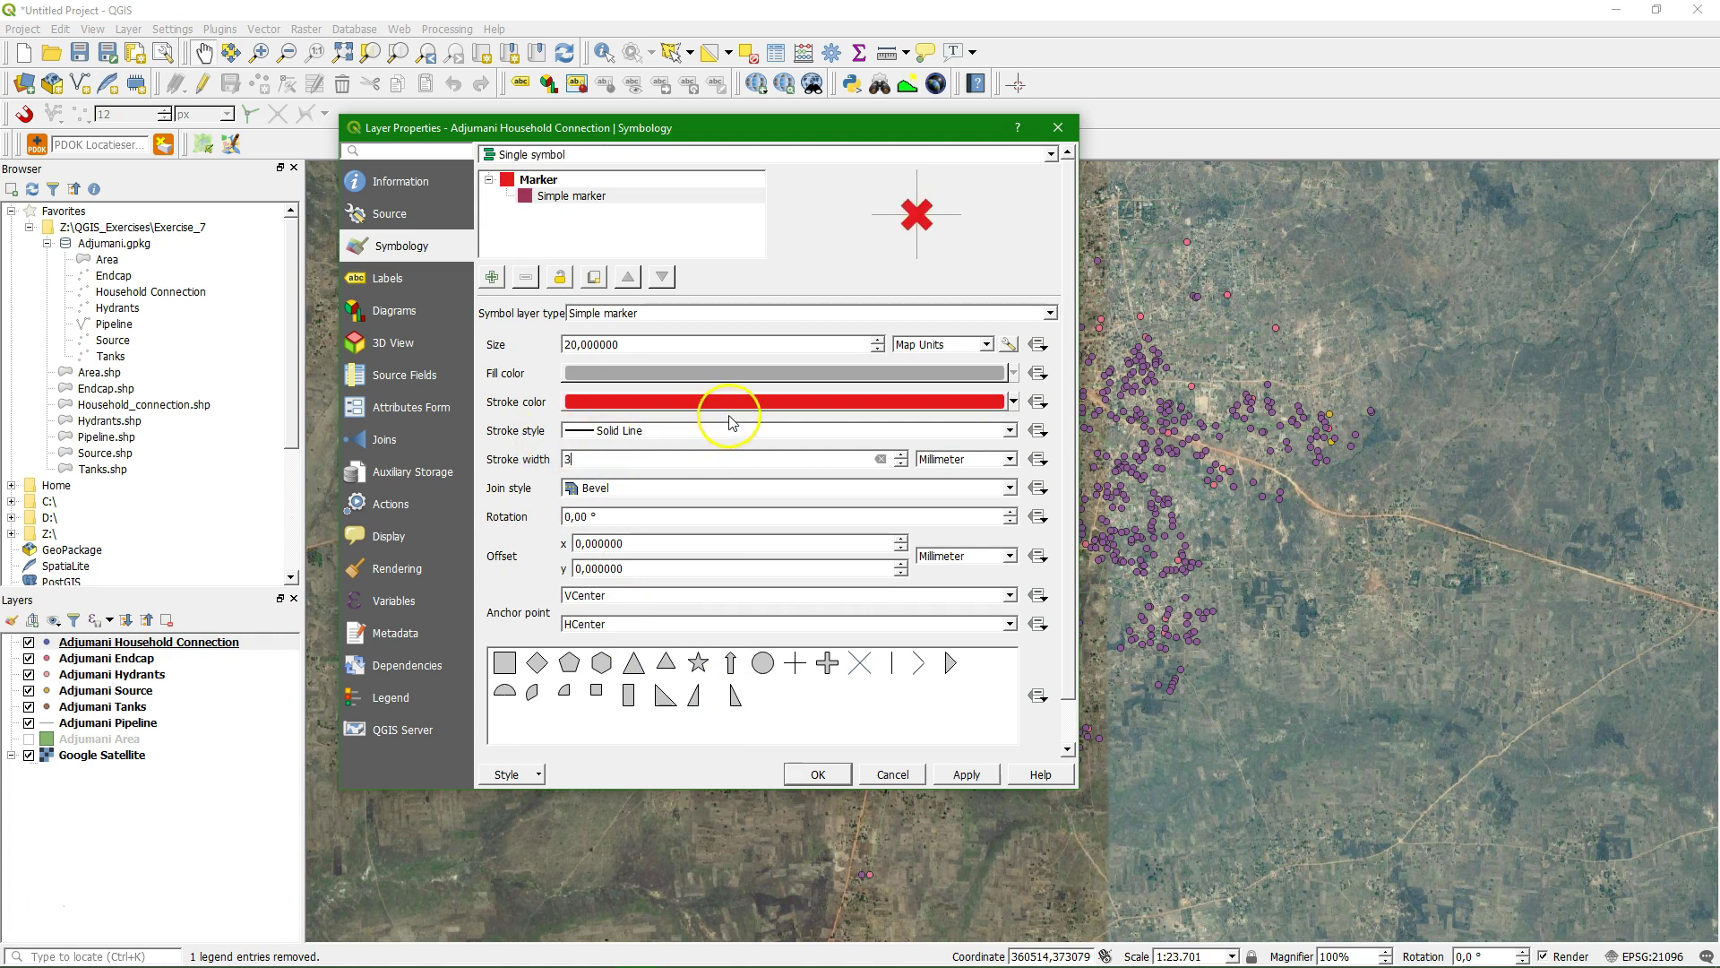
click(1003, 461)
click(954, 527)
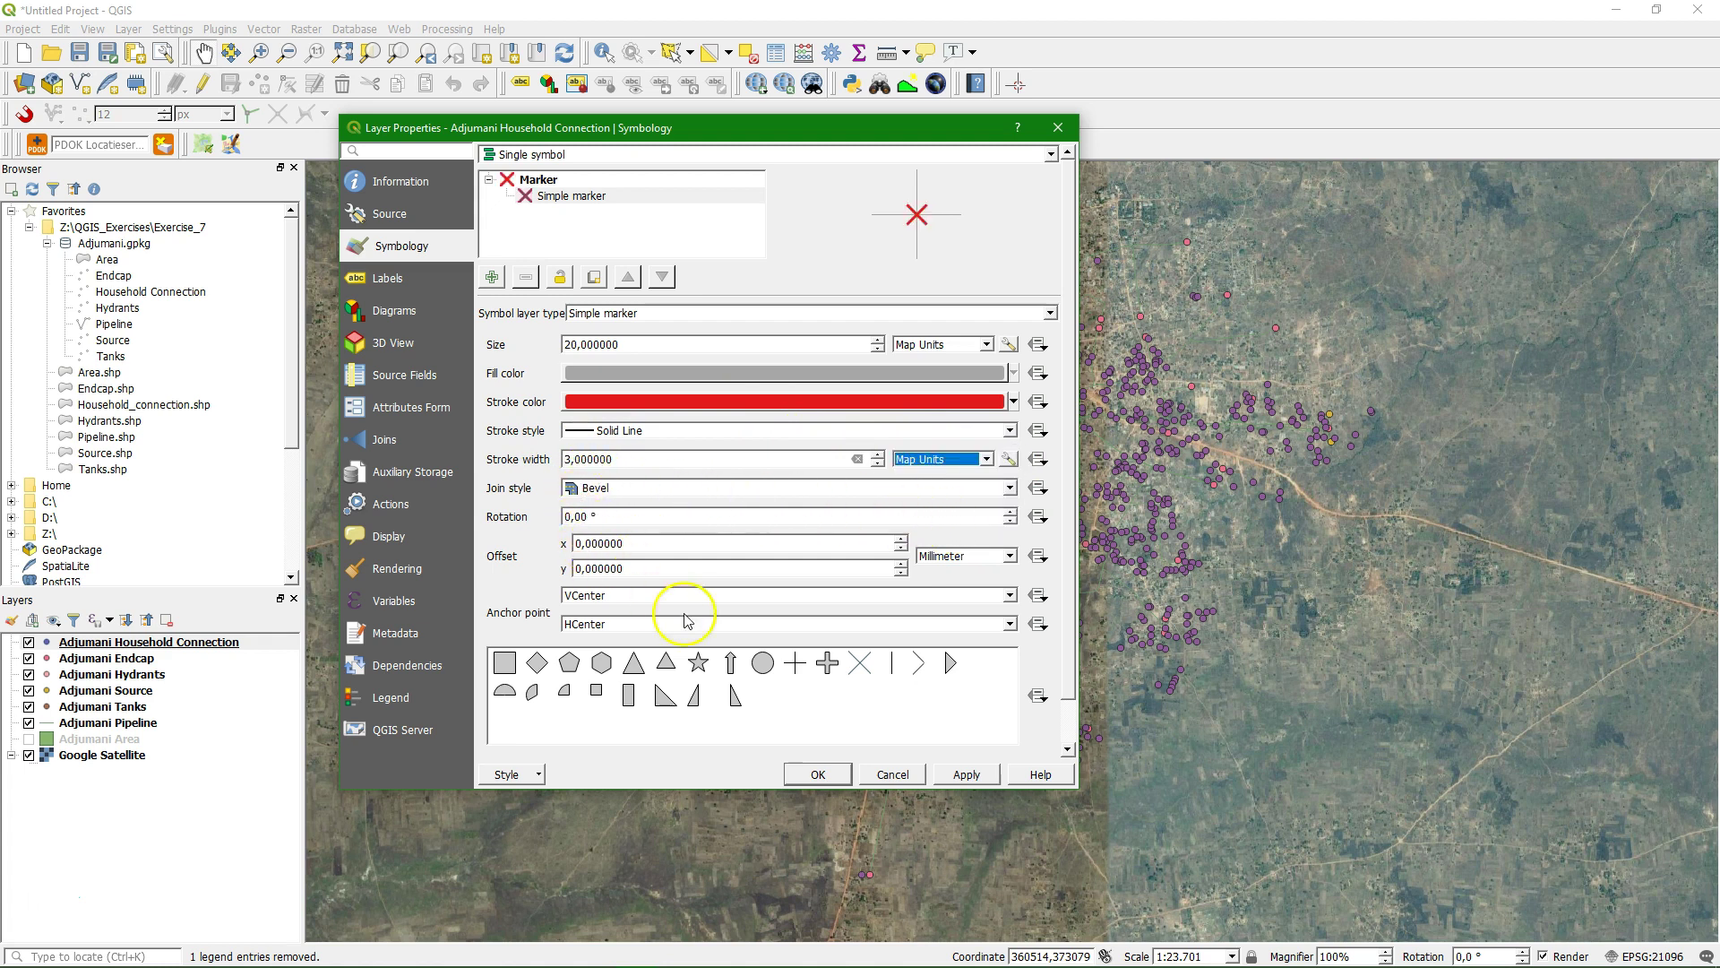
click(821, 772)
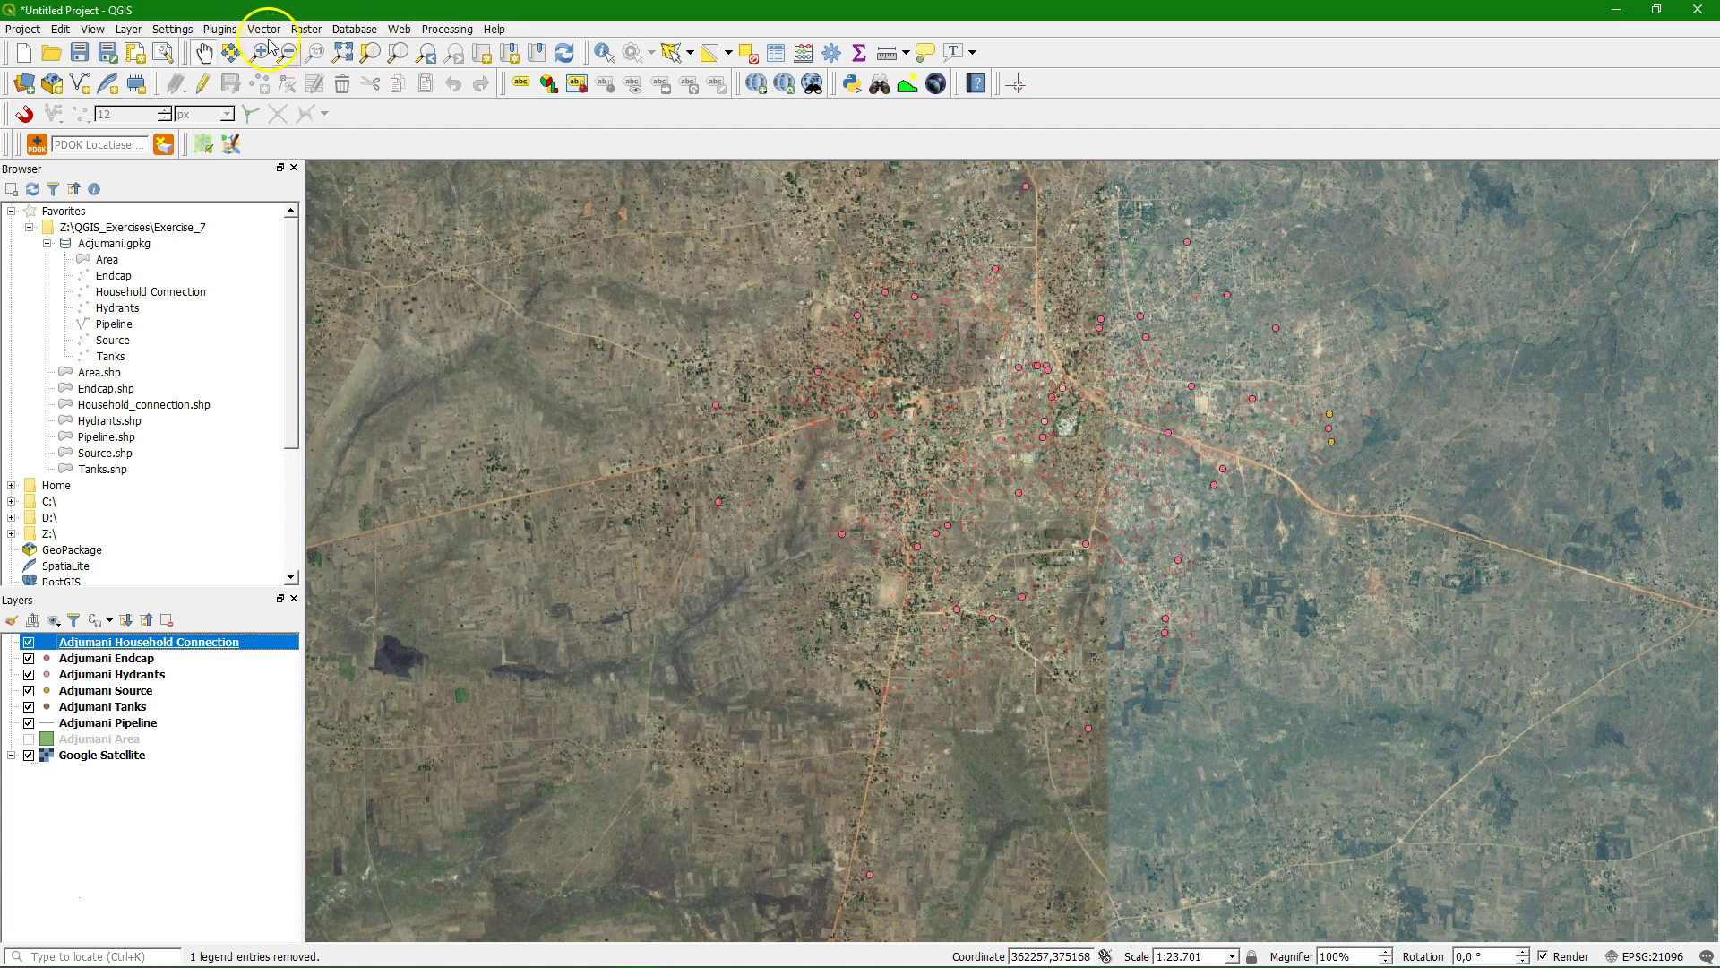
Zoom in on the town centre with the Zoom In tool
click(263, 51)
drag(820, 302, 919, 367)
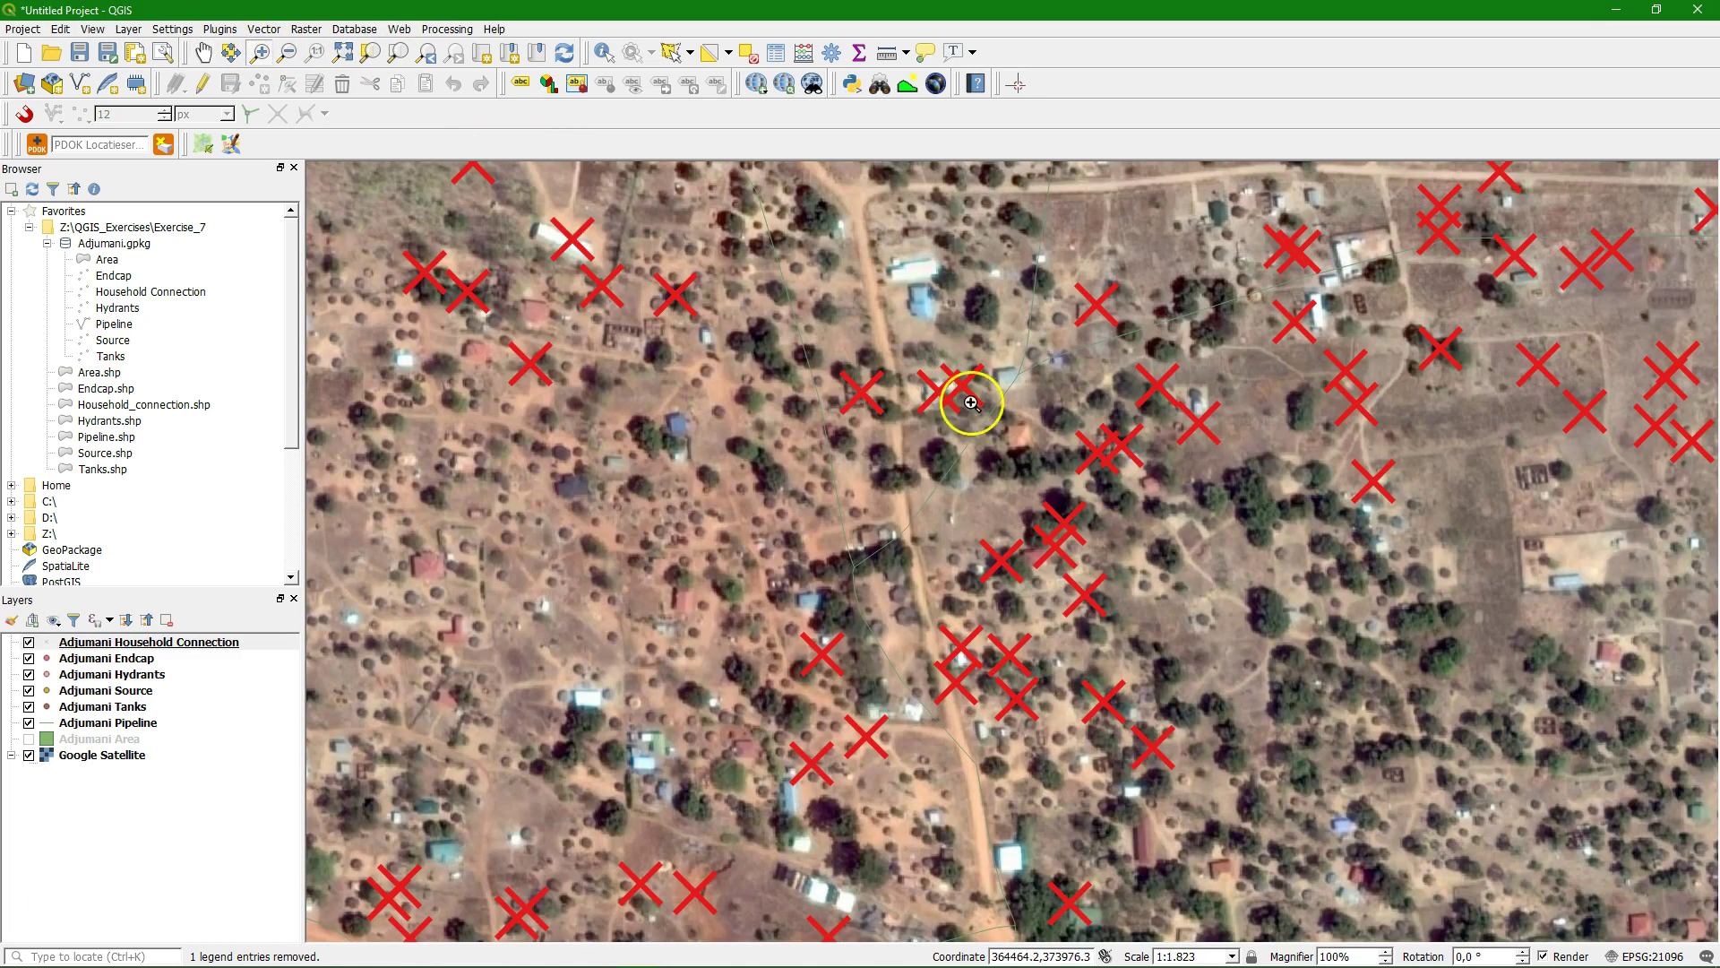
scroll(968, 392, up, 3)
scroll(973, 408, down, 1)
scroll(973, 408, down, 3)
Review the Adjumani Pipeline attribute table, then close it
click(123, 722)
right_click(125, 727)
click(193, 553)
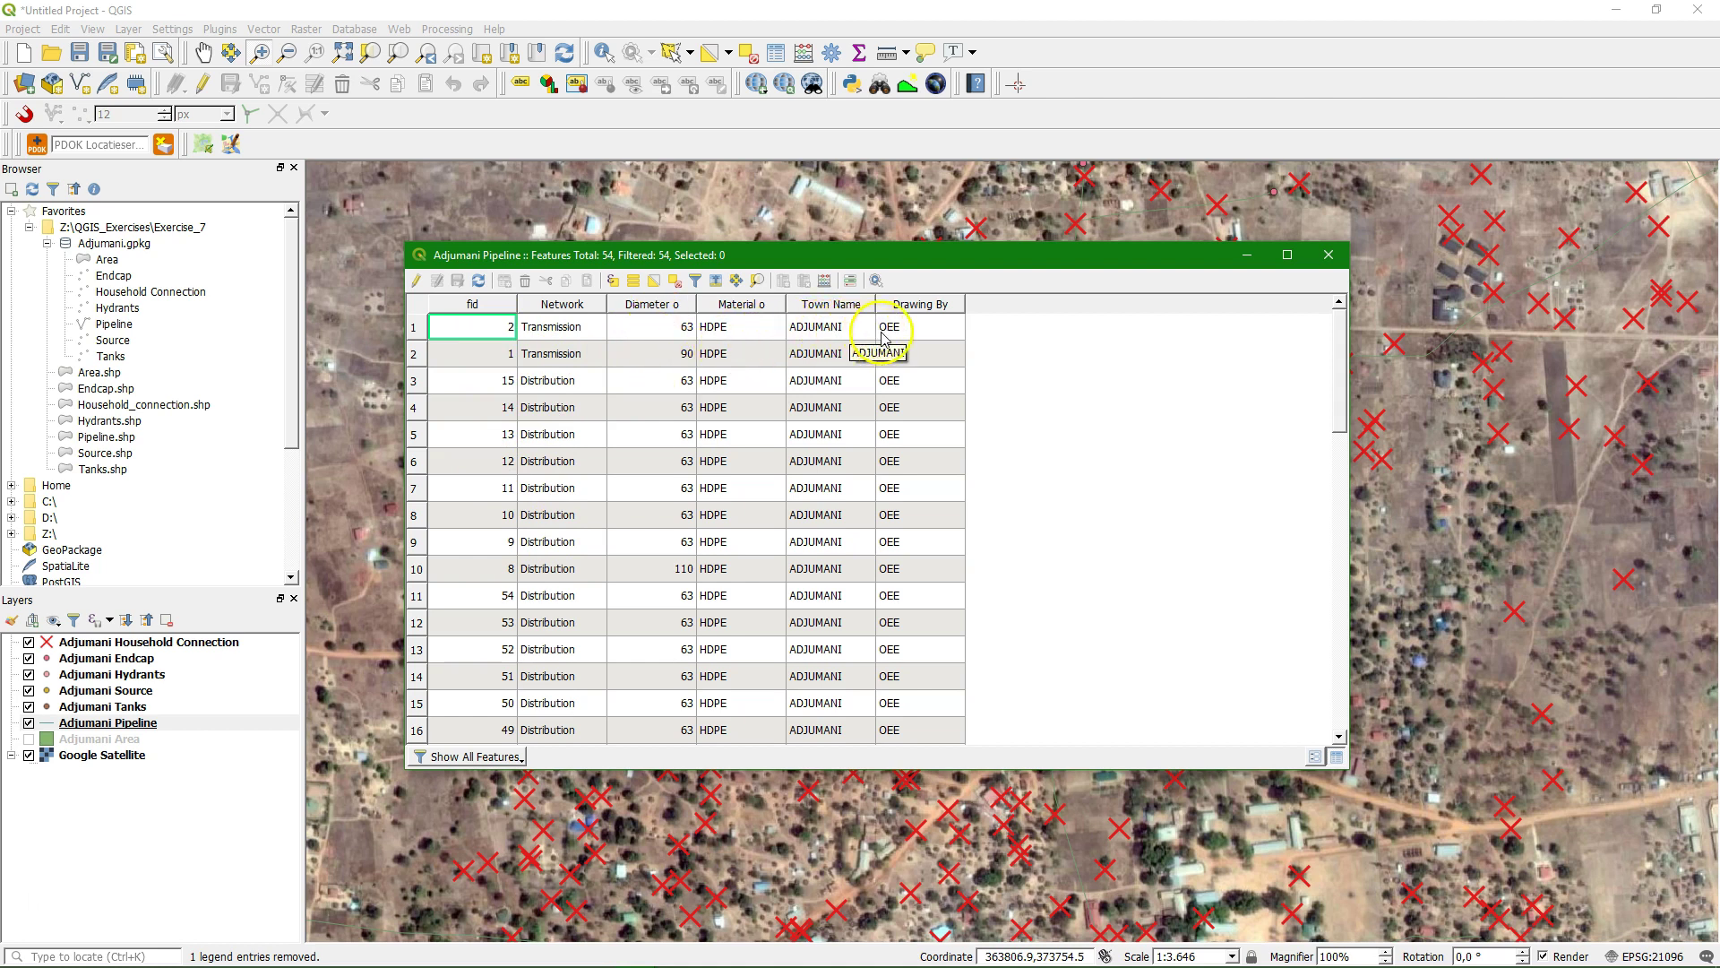
click(1329, 256)
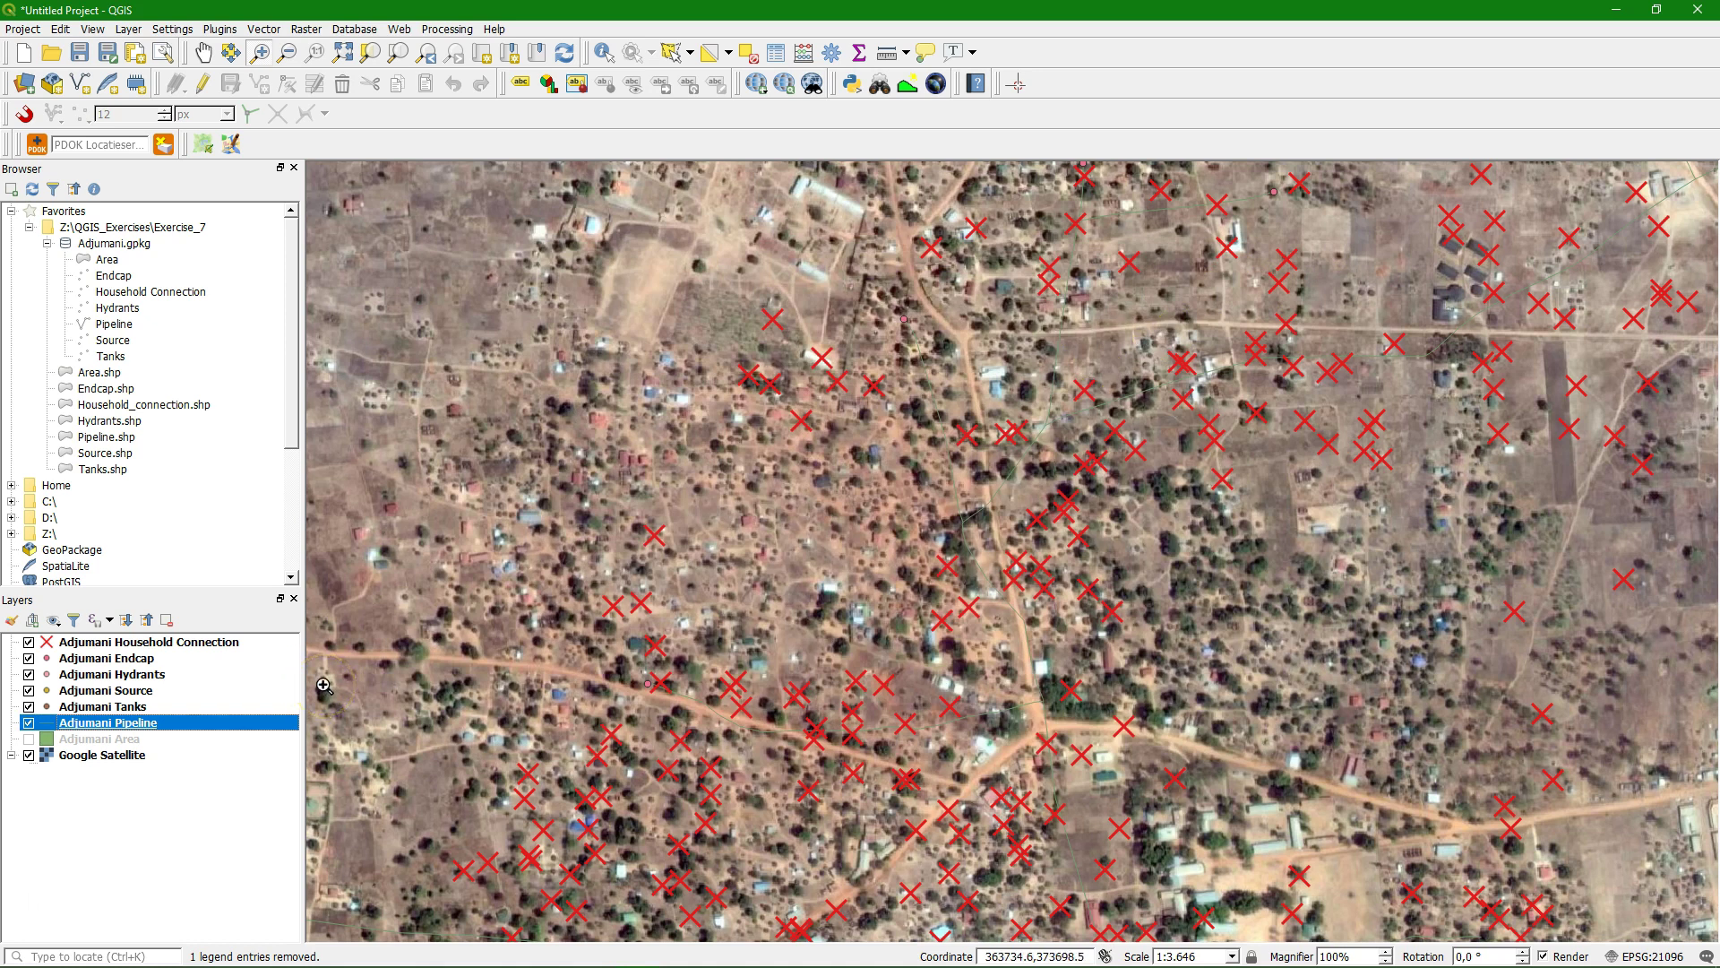
Style Adjumani Pipeline as Categorized on the Network field and classify its values
key(F7)
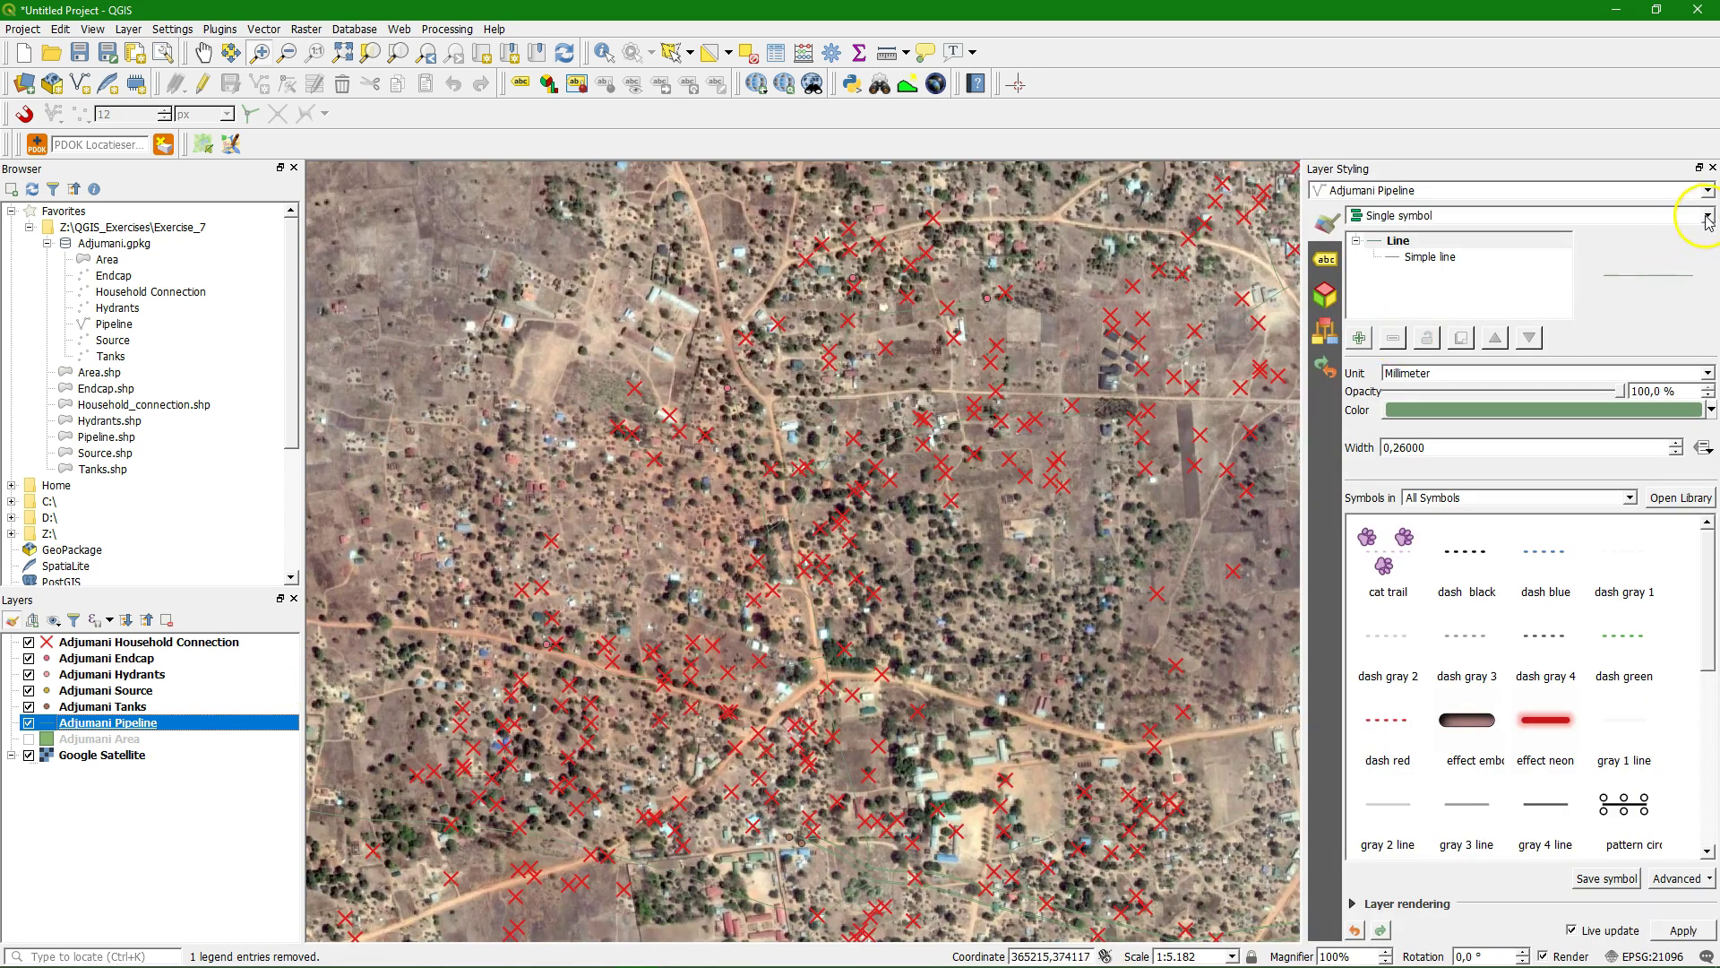
click(1708, 217)
click(1424, 266)
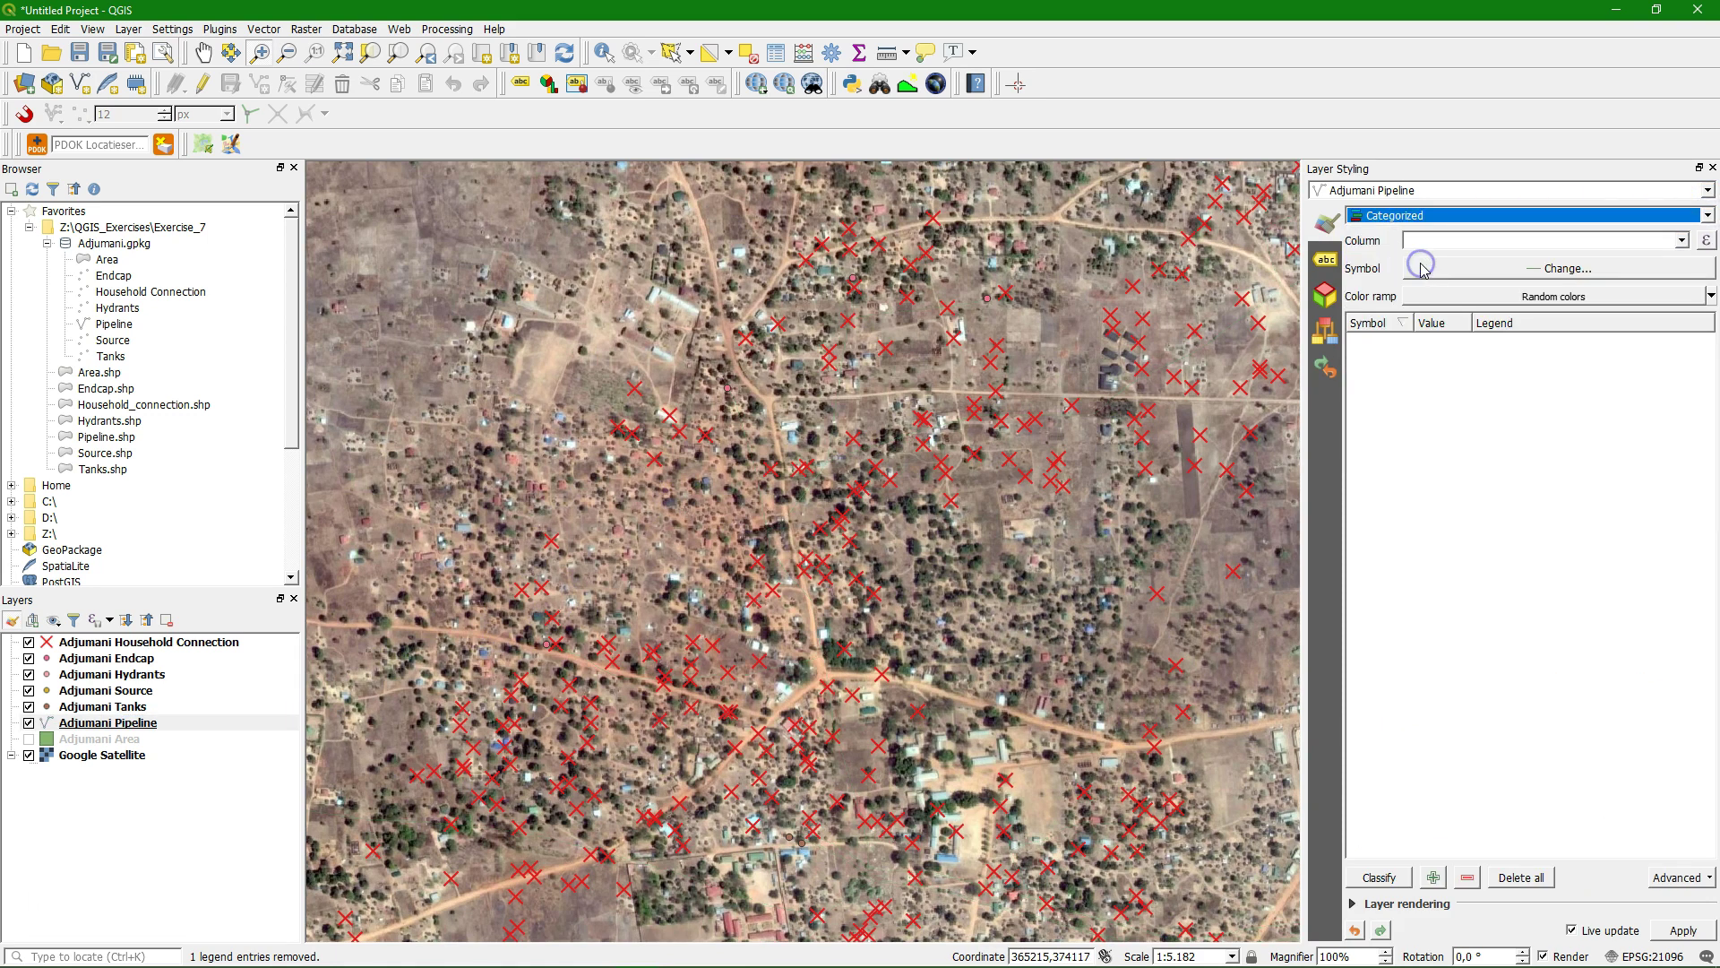
click(1683, 241)
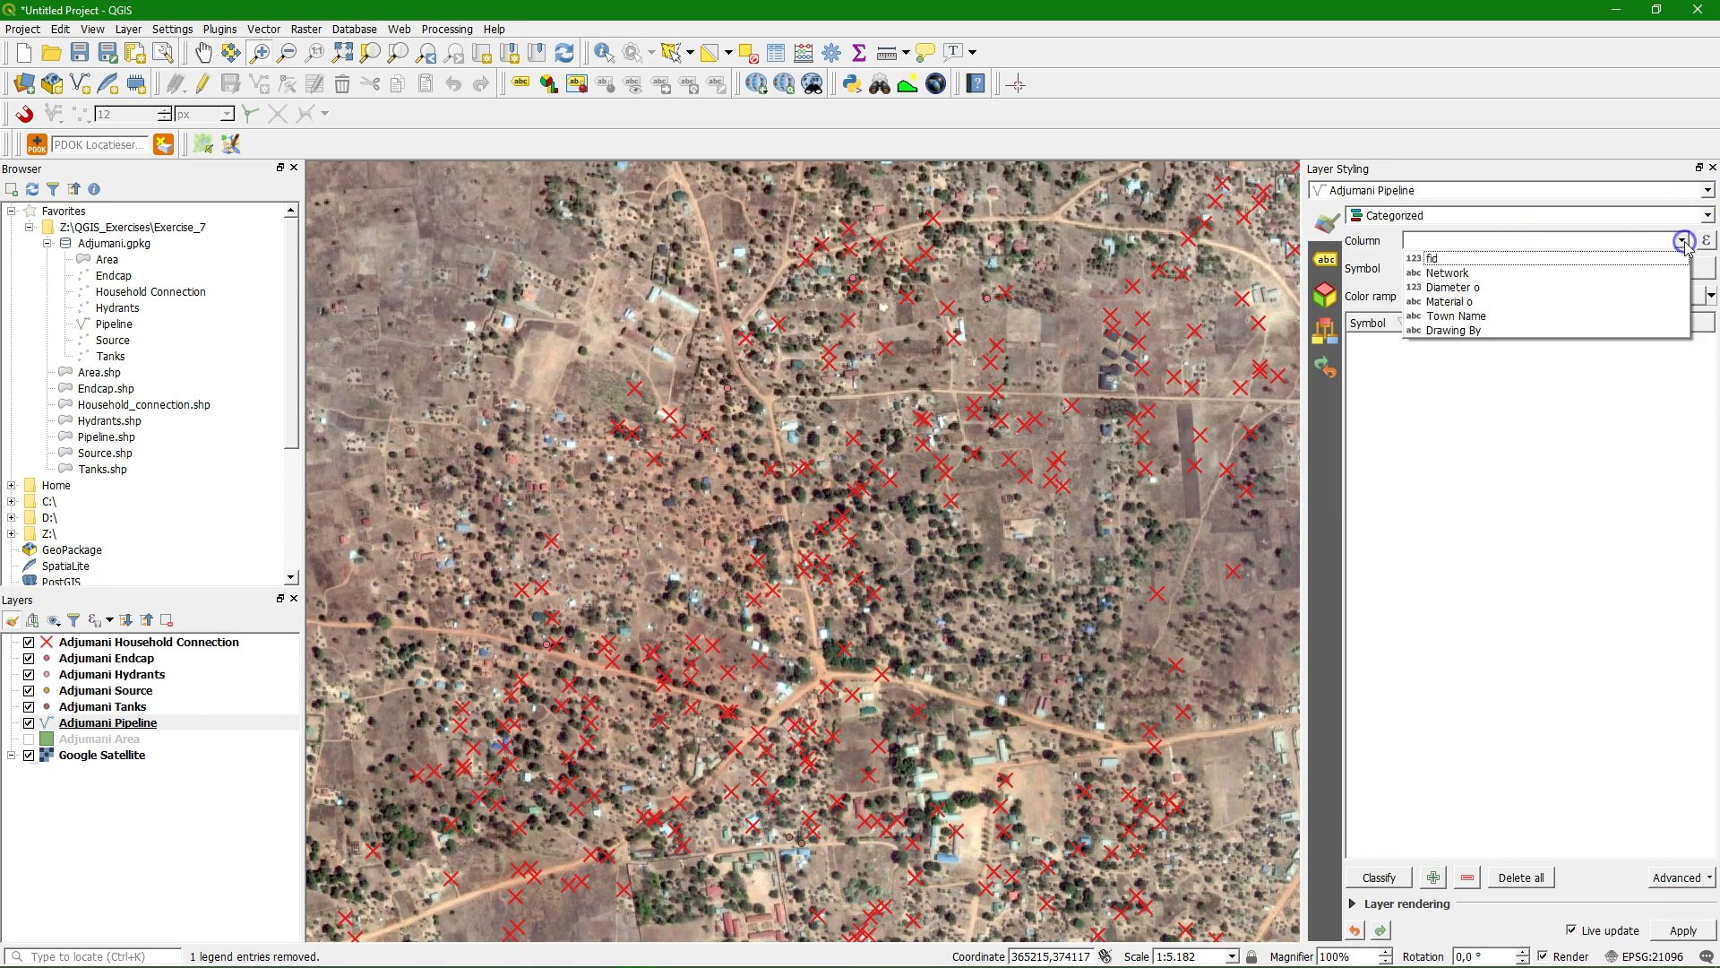
click(1453, 272)
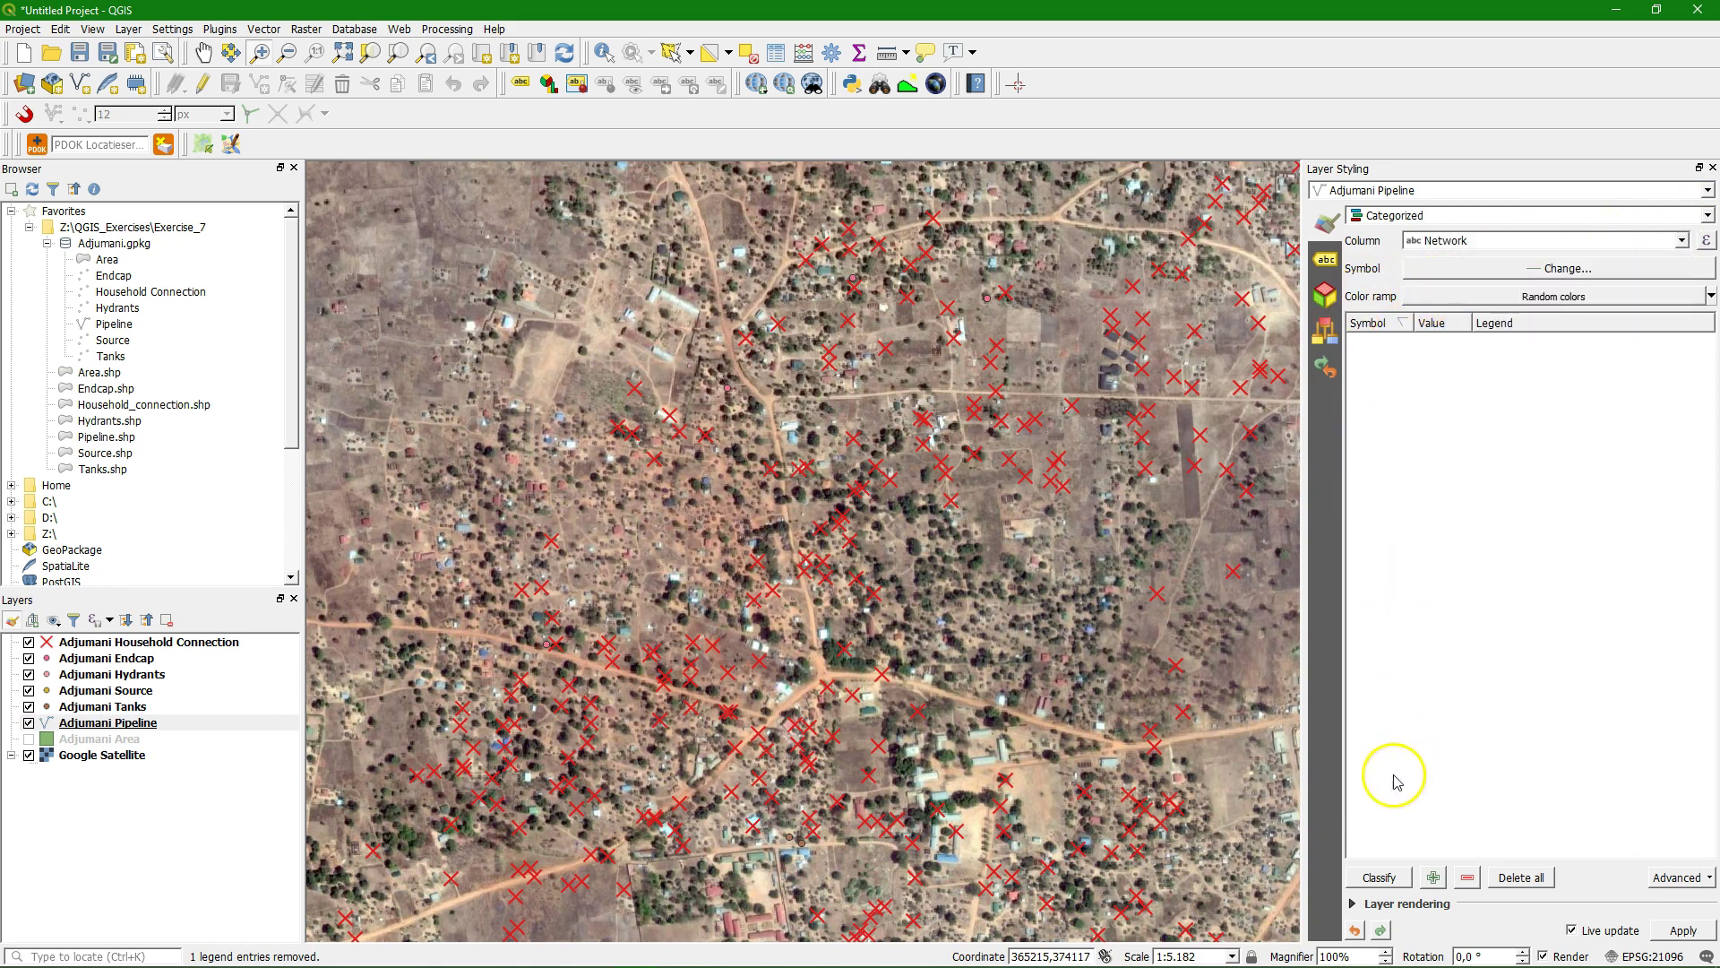
click(1380, 877)
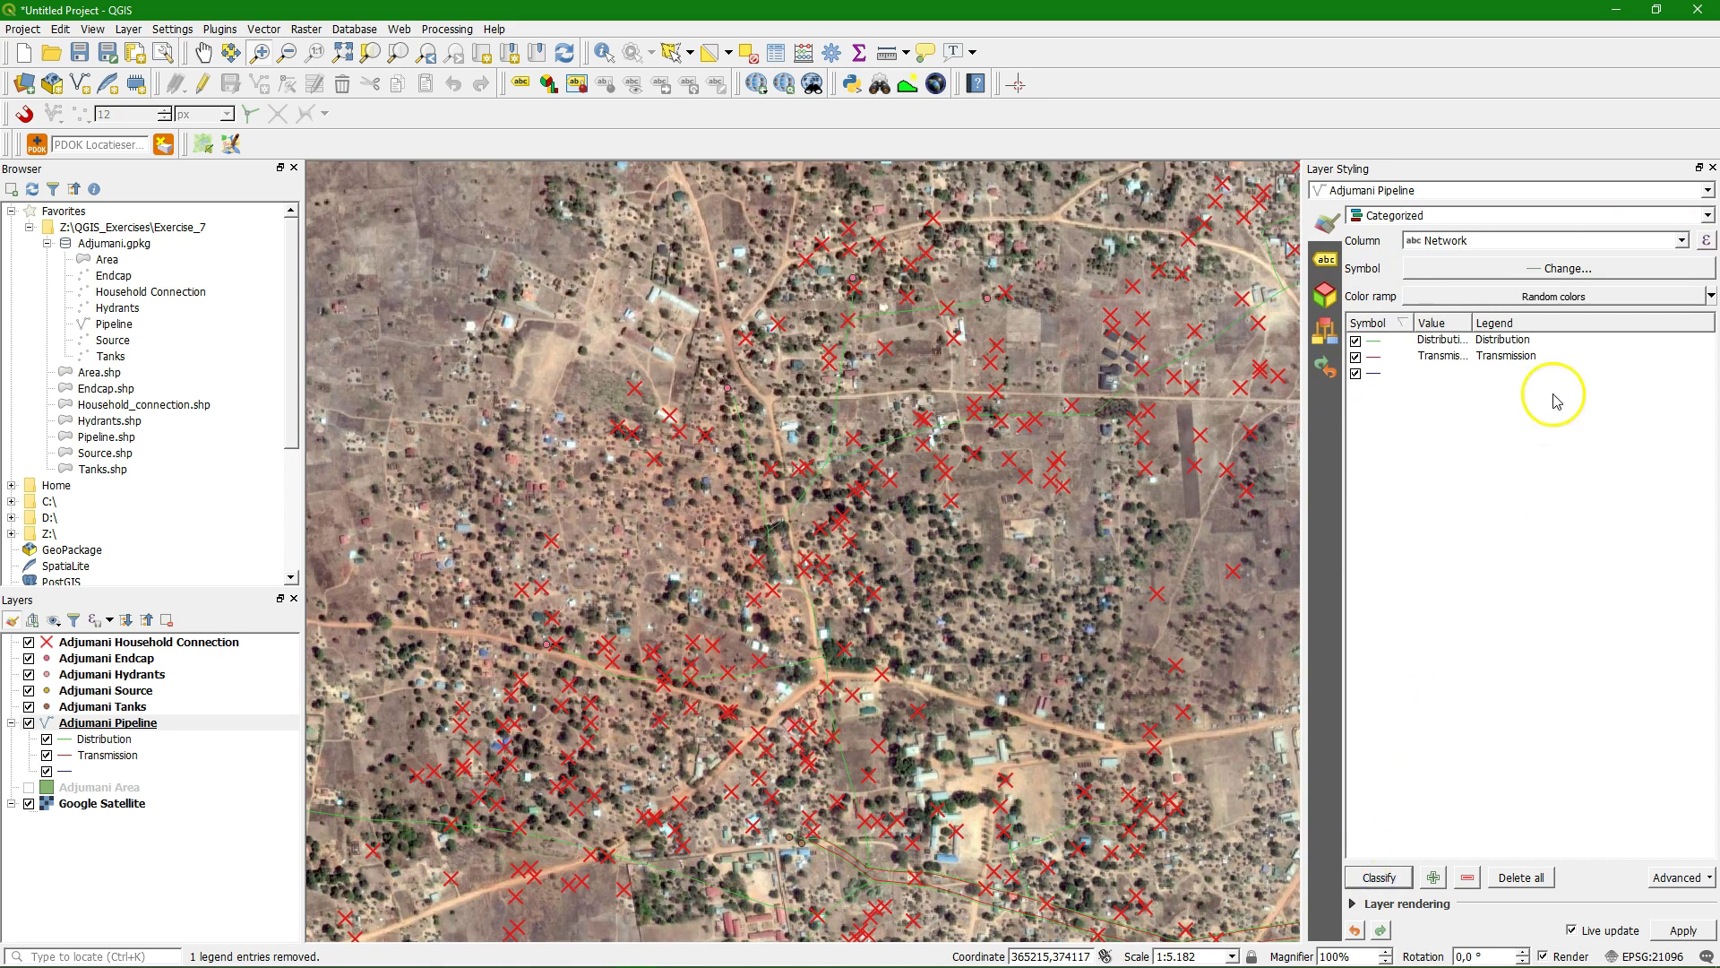
drag(1478, 329, 1524, 328)
Give the Distribution class a blue line 3 map units wide
click(1380, 341)
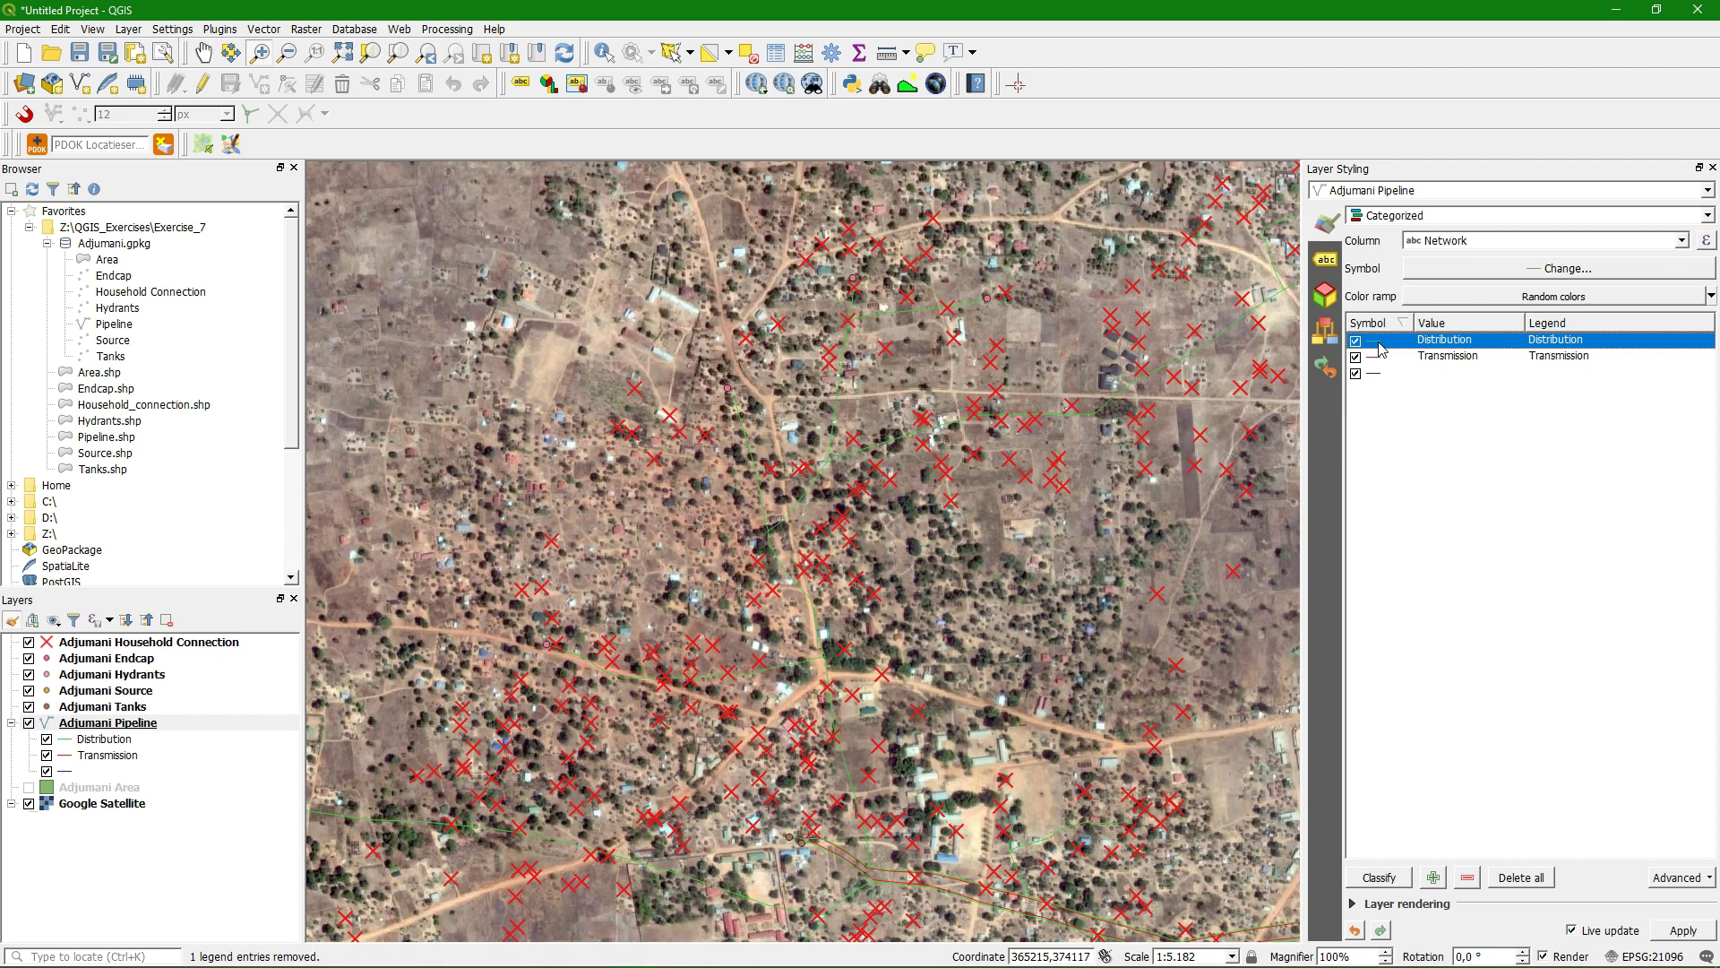
double_click(1378, 341)
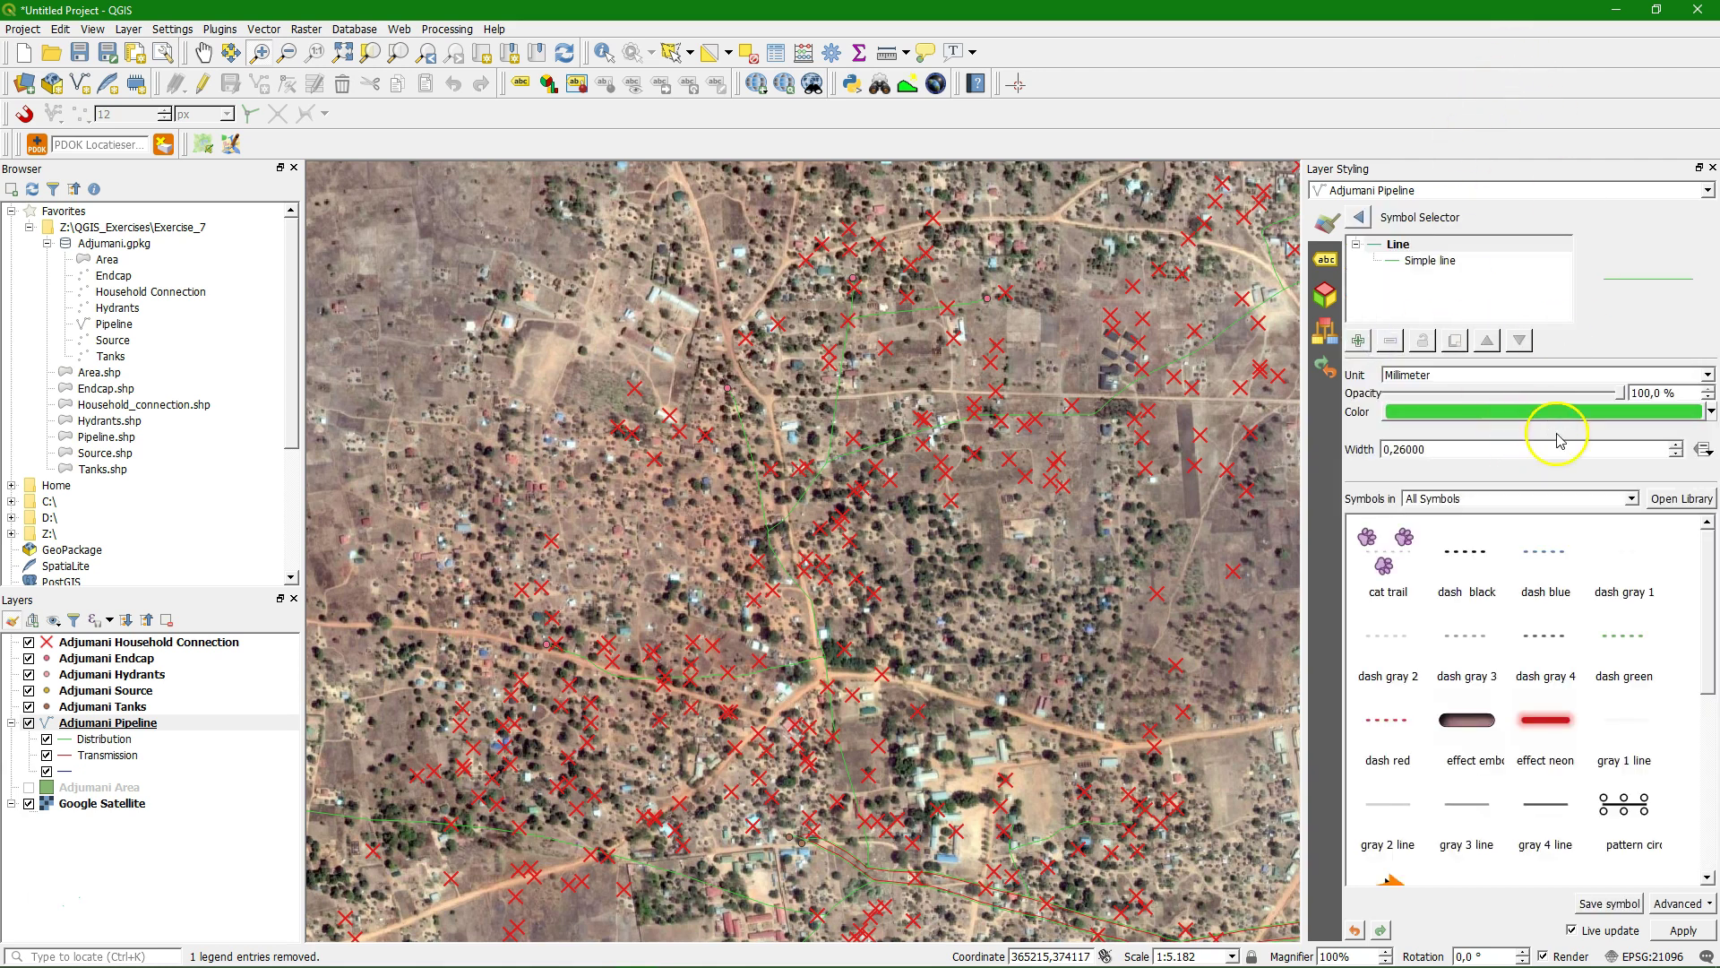
click(1711, 412)
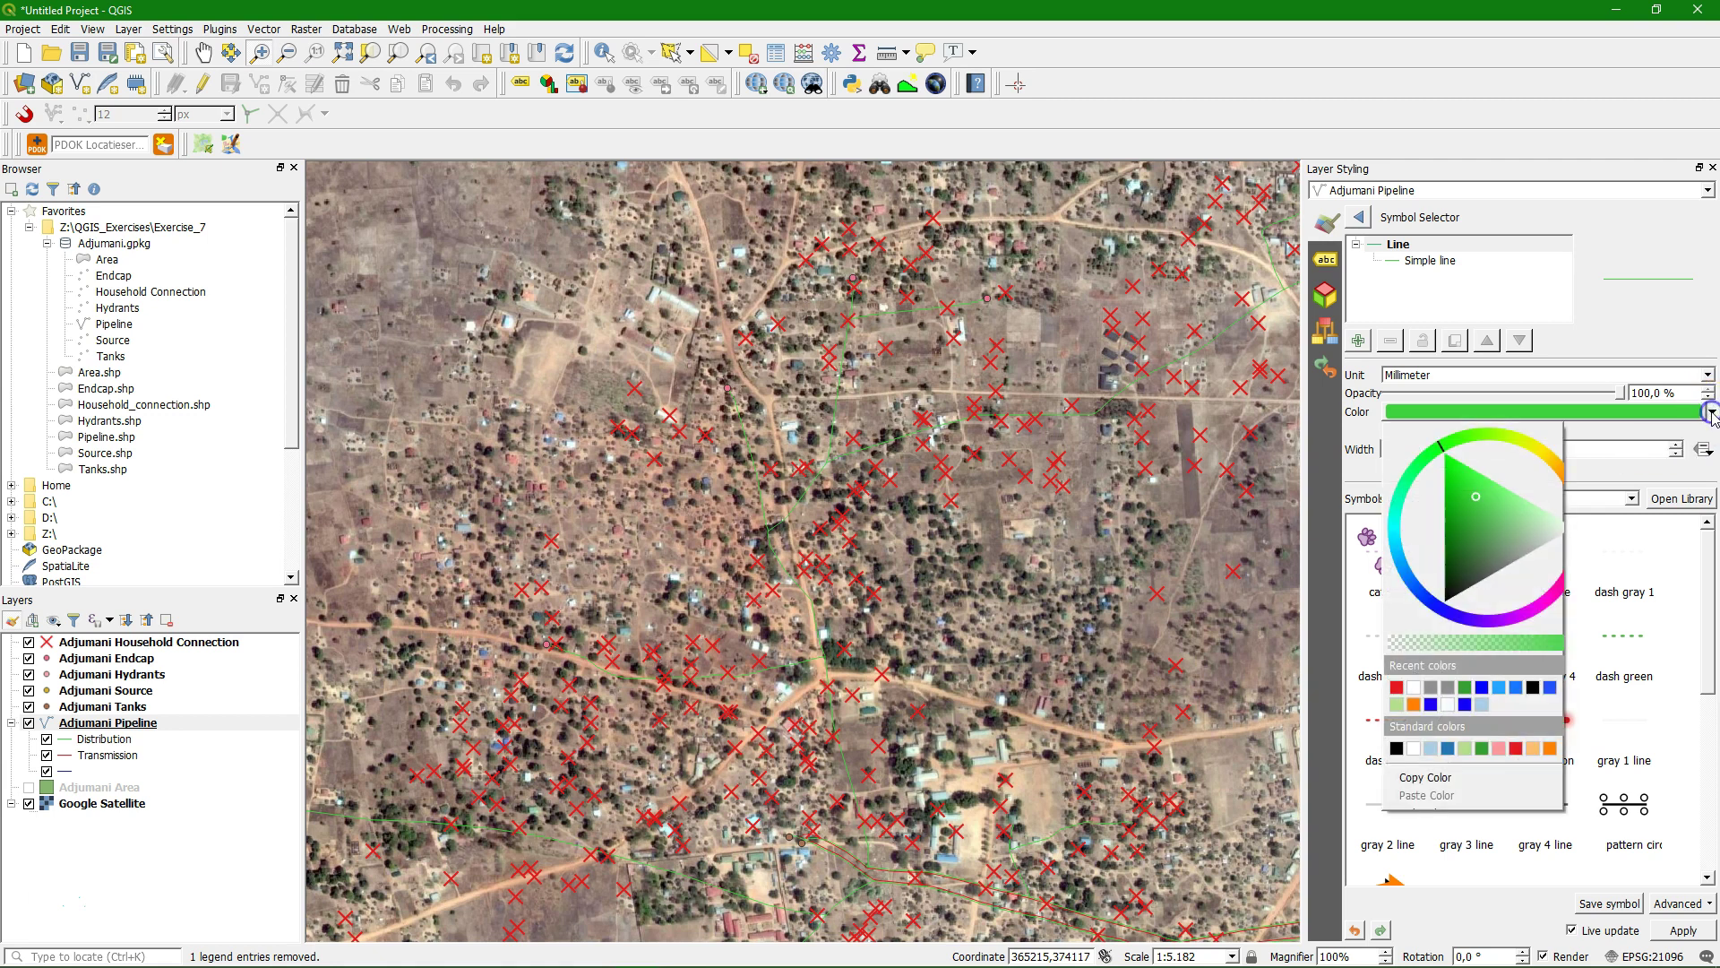
click(1433, 706)
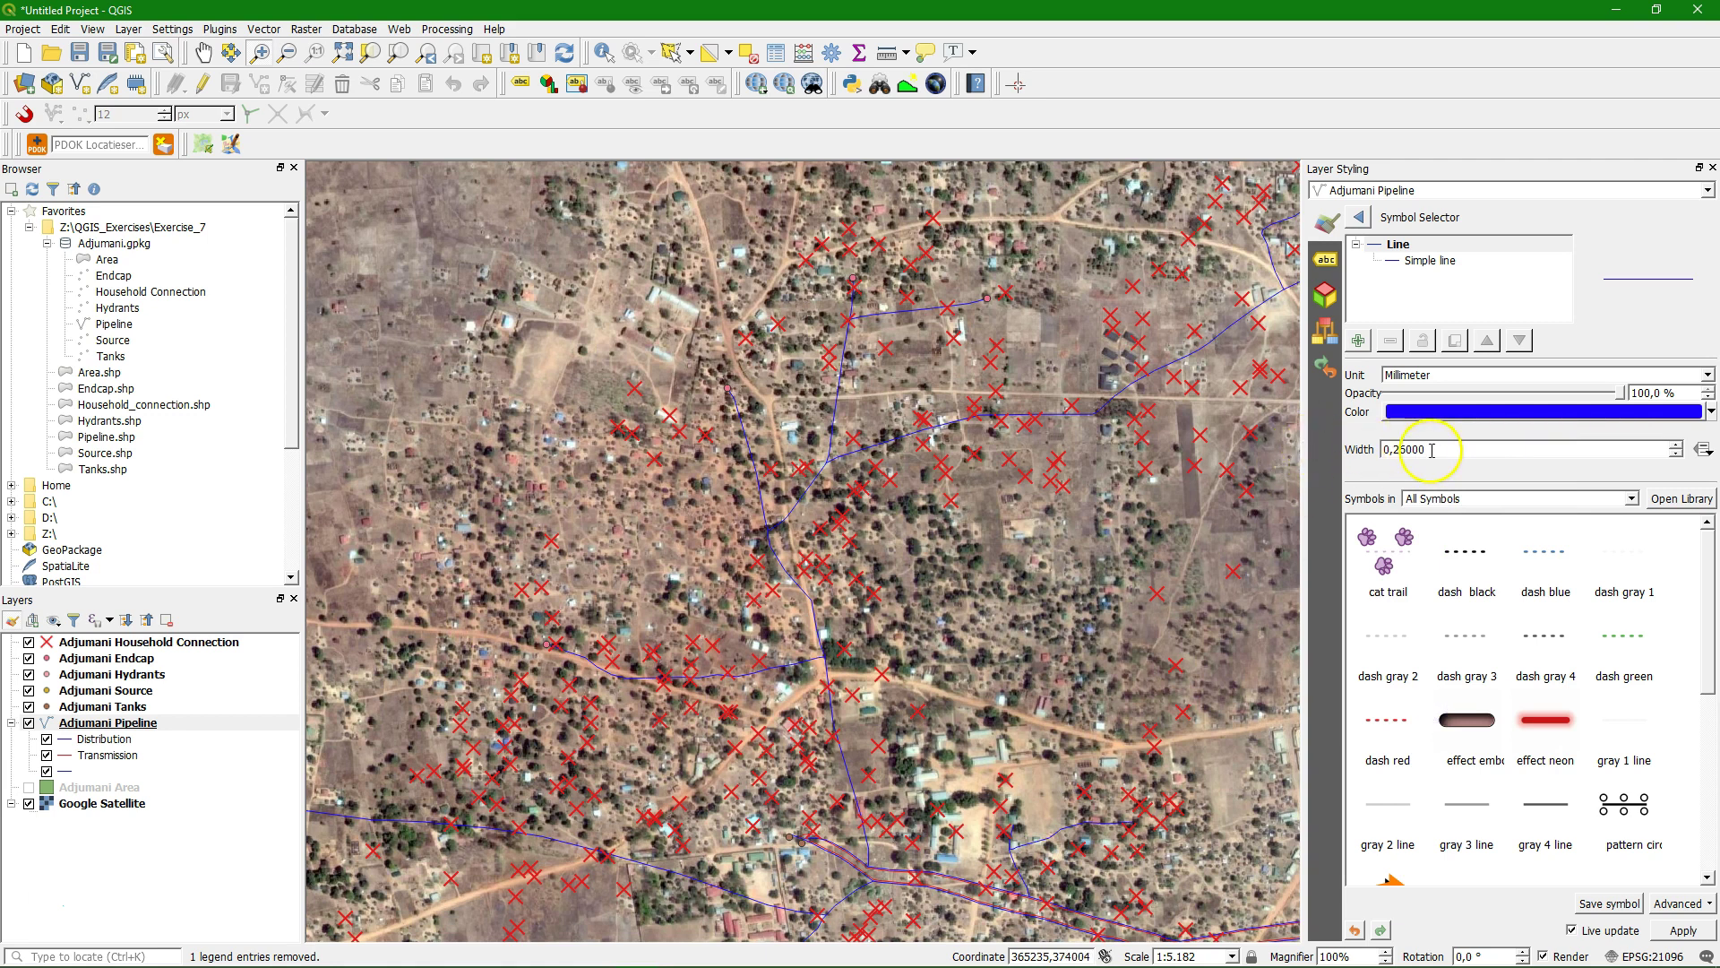
double_click(1396, 446)
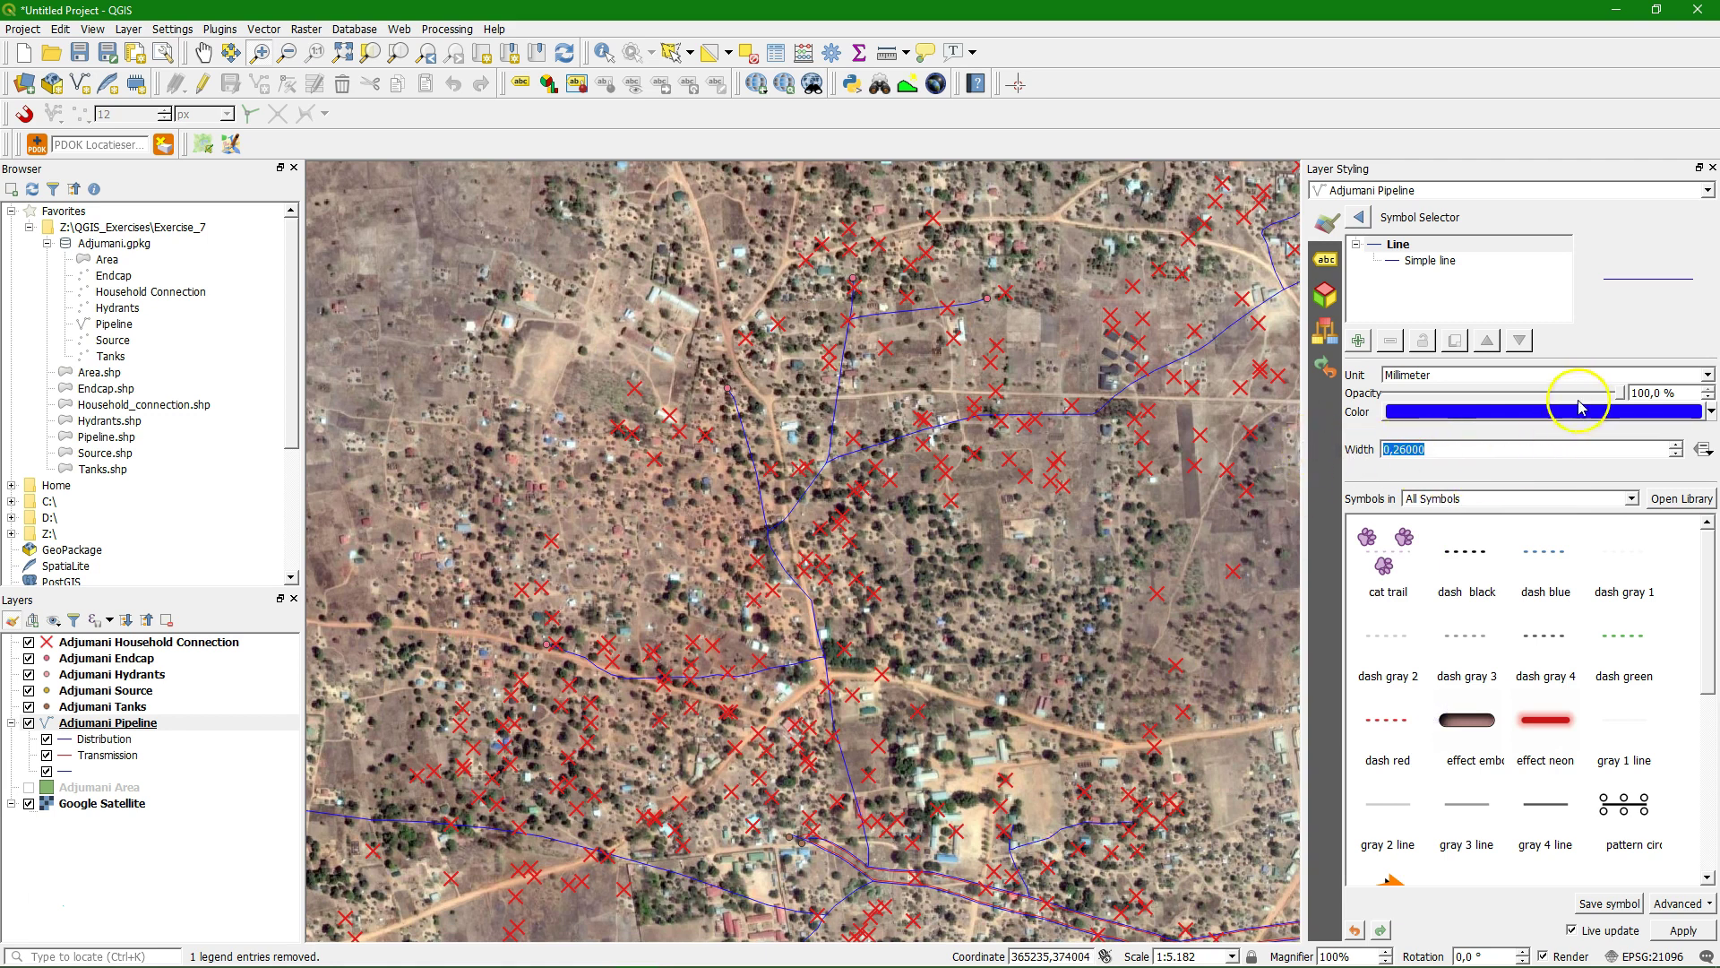
text(3)
click(1708, 375)
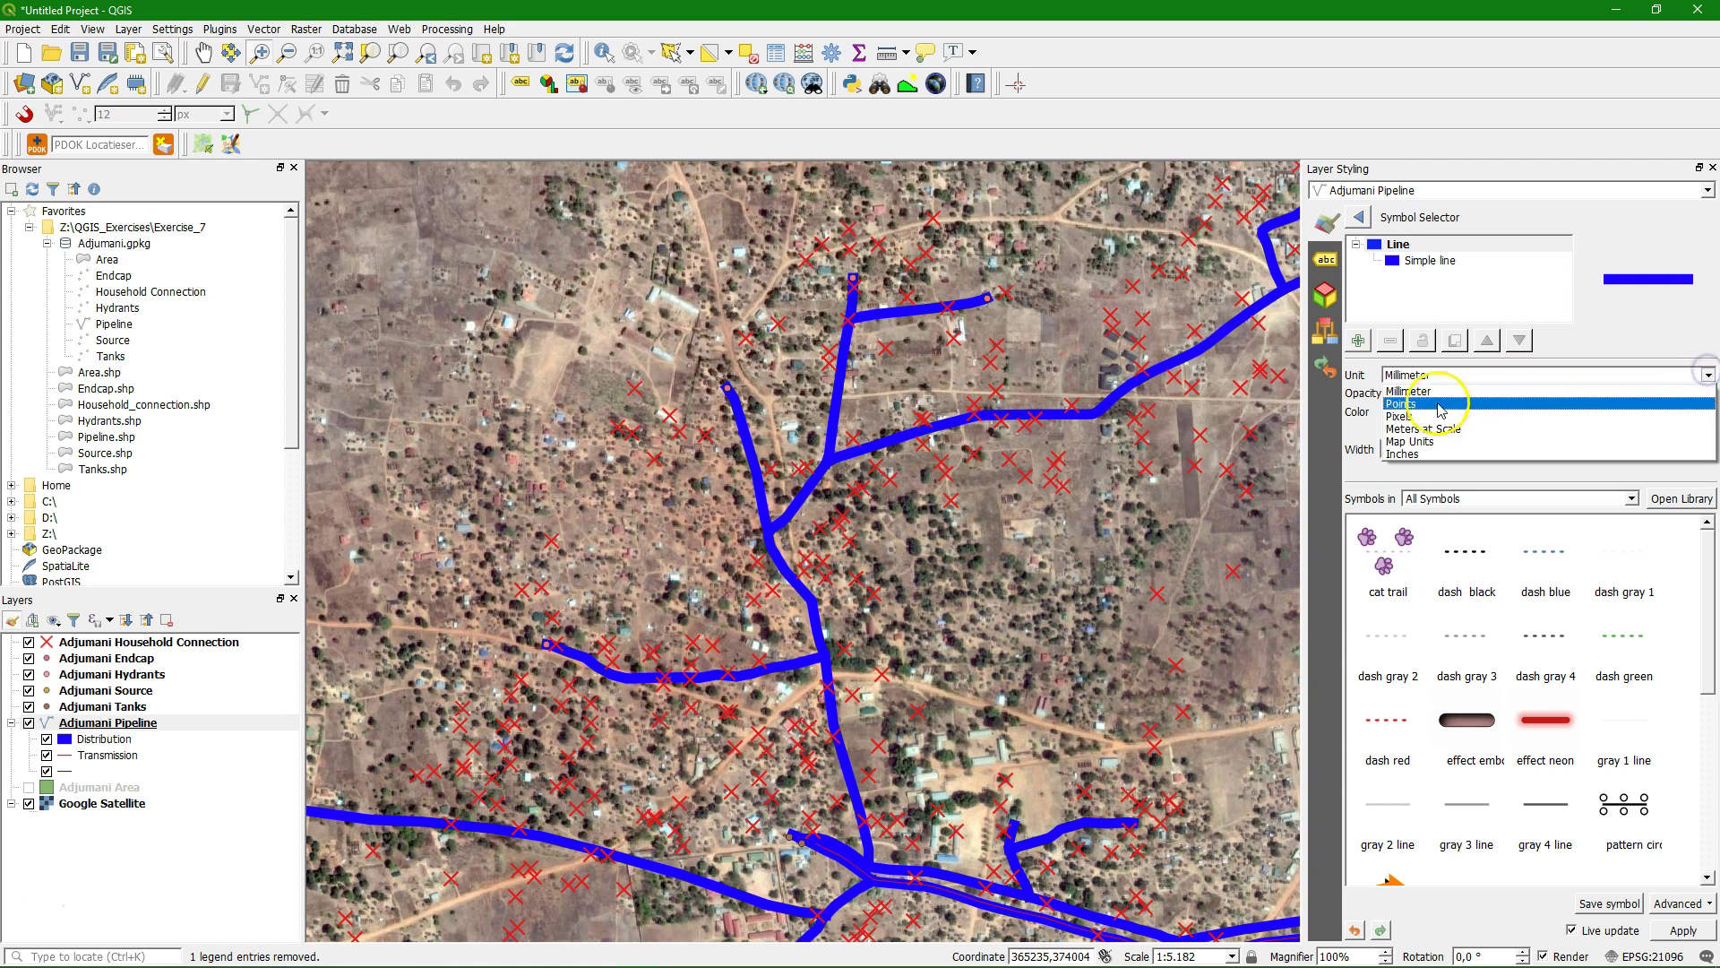
click(1409, 441)
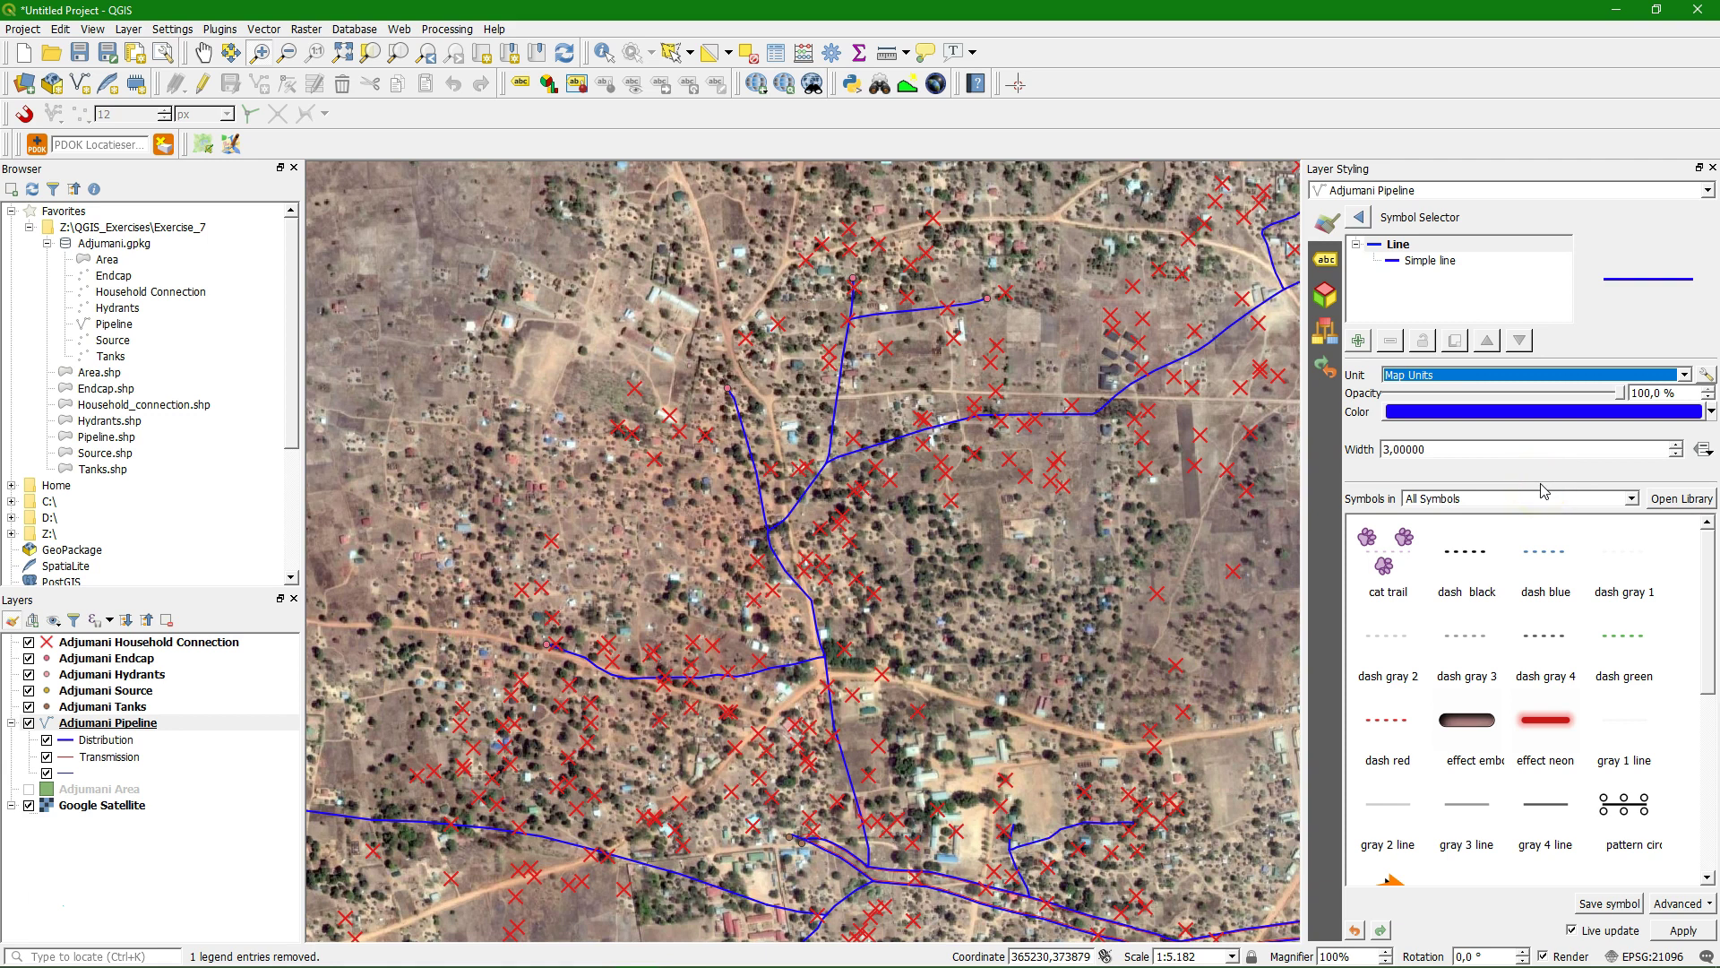
Give the Transmission class a blue embossed line 15 map units wide
click(1360, 217)
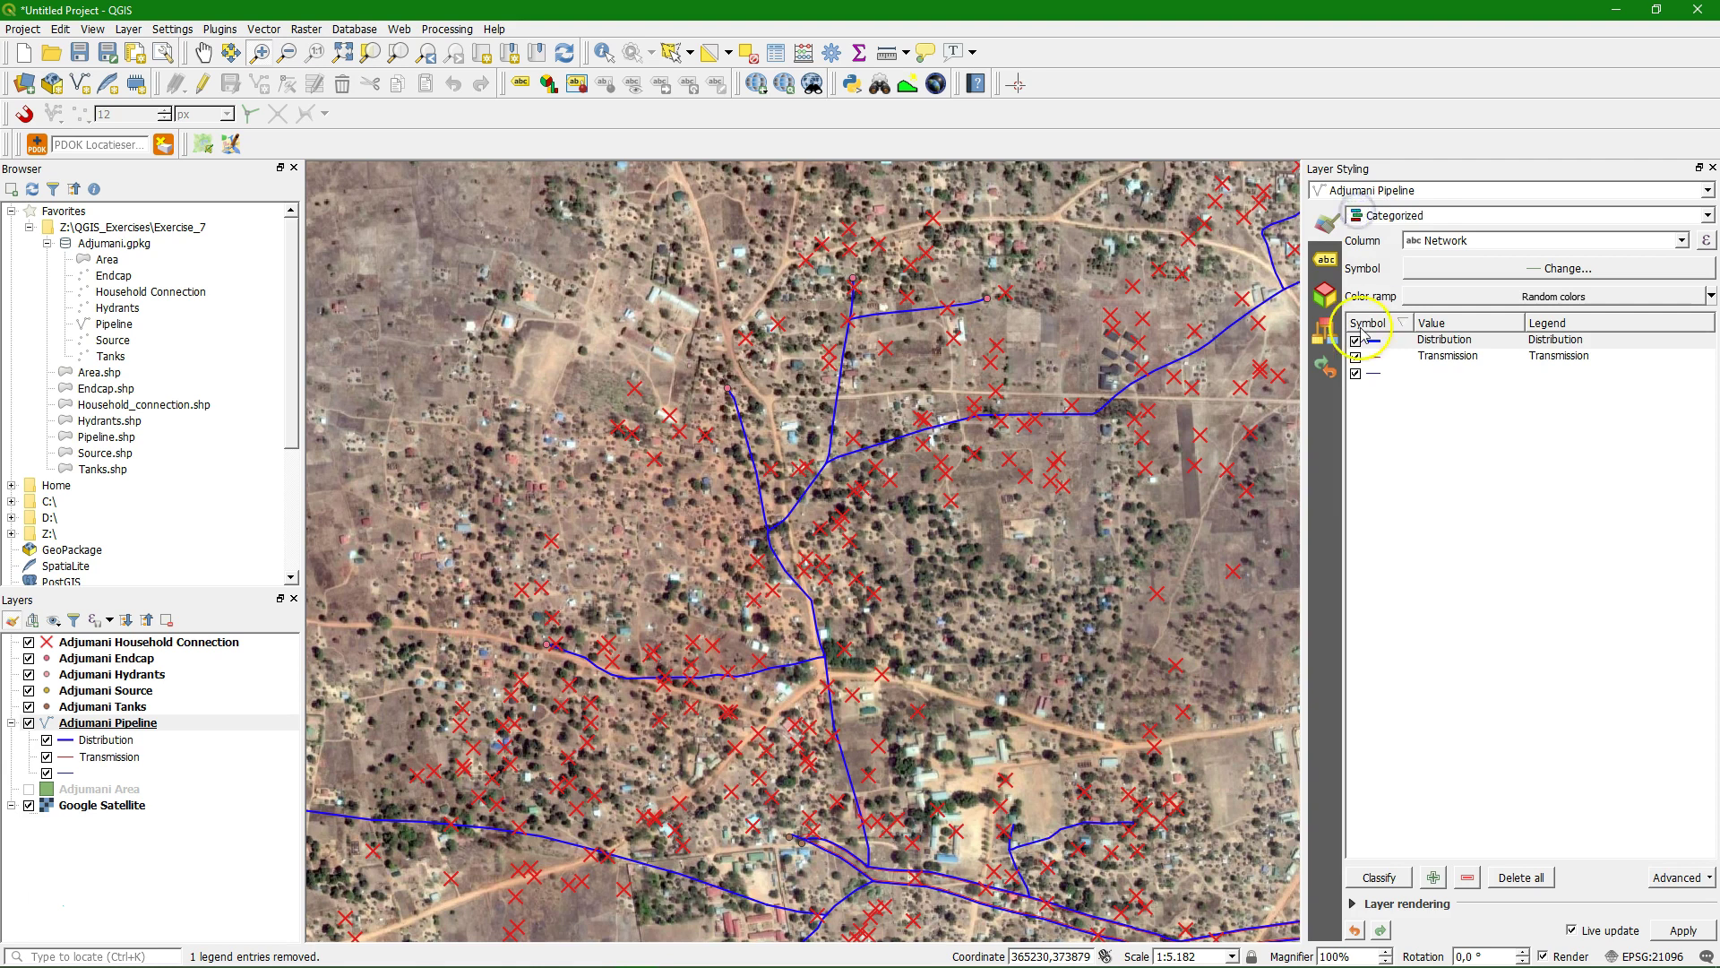
click(1378, 356)
double_click(1378, 362)
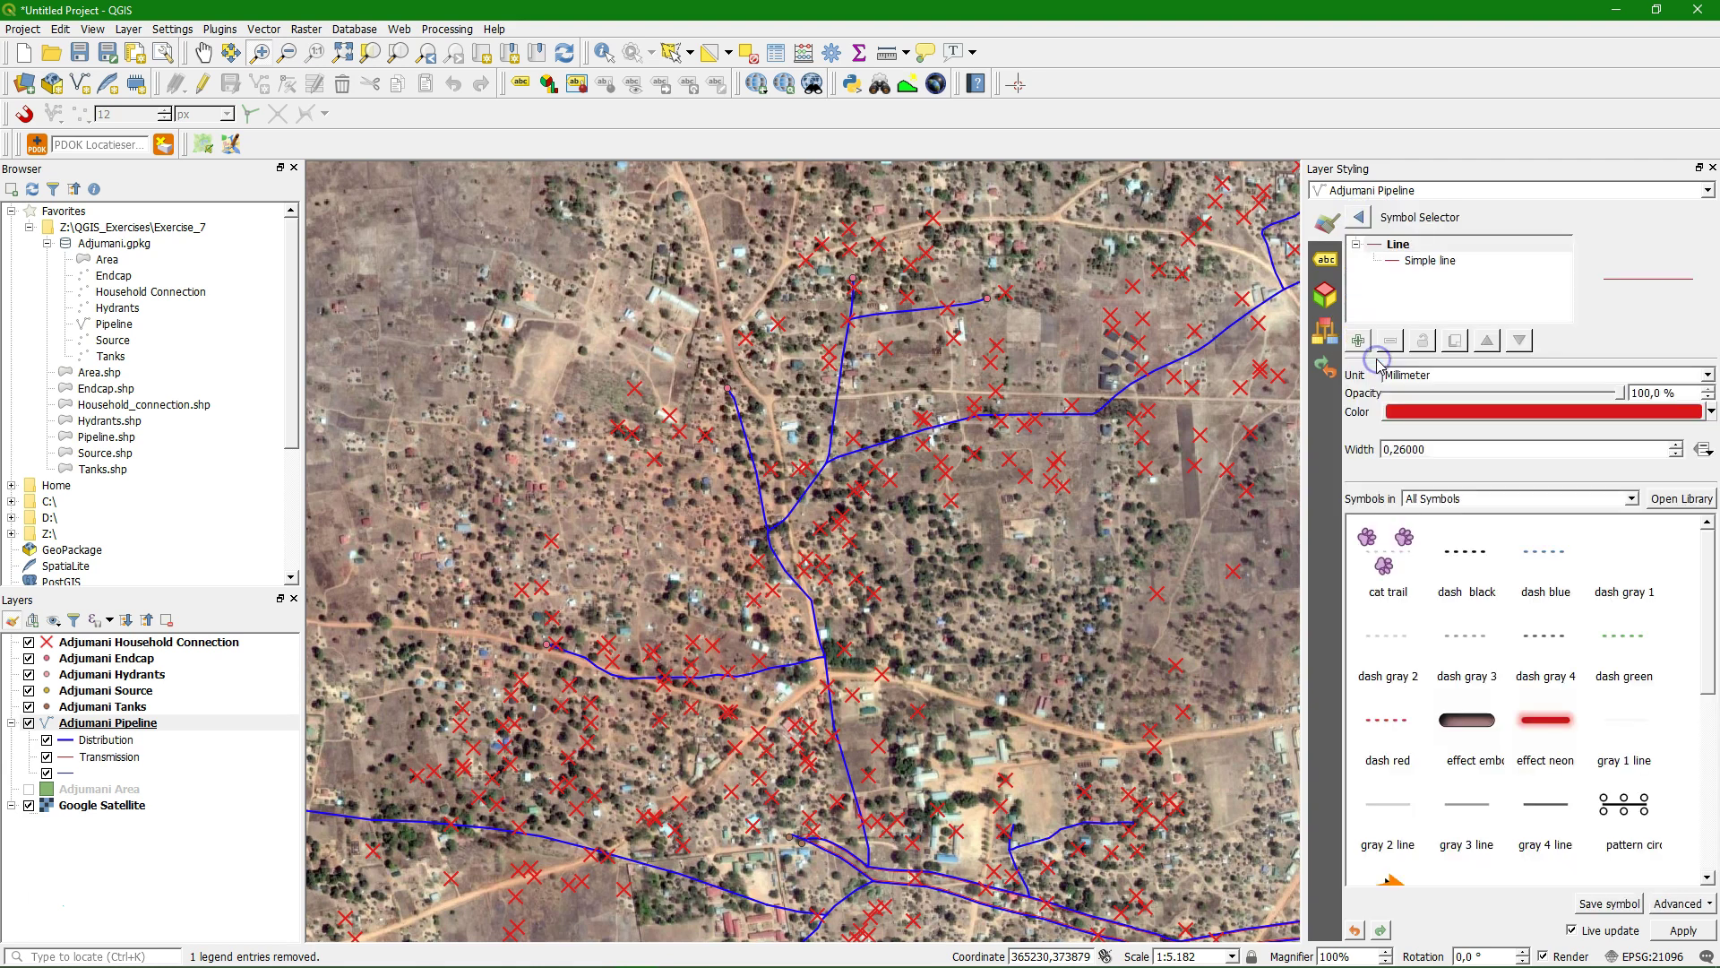
click(1469, 723)
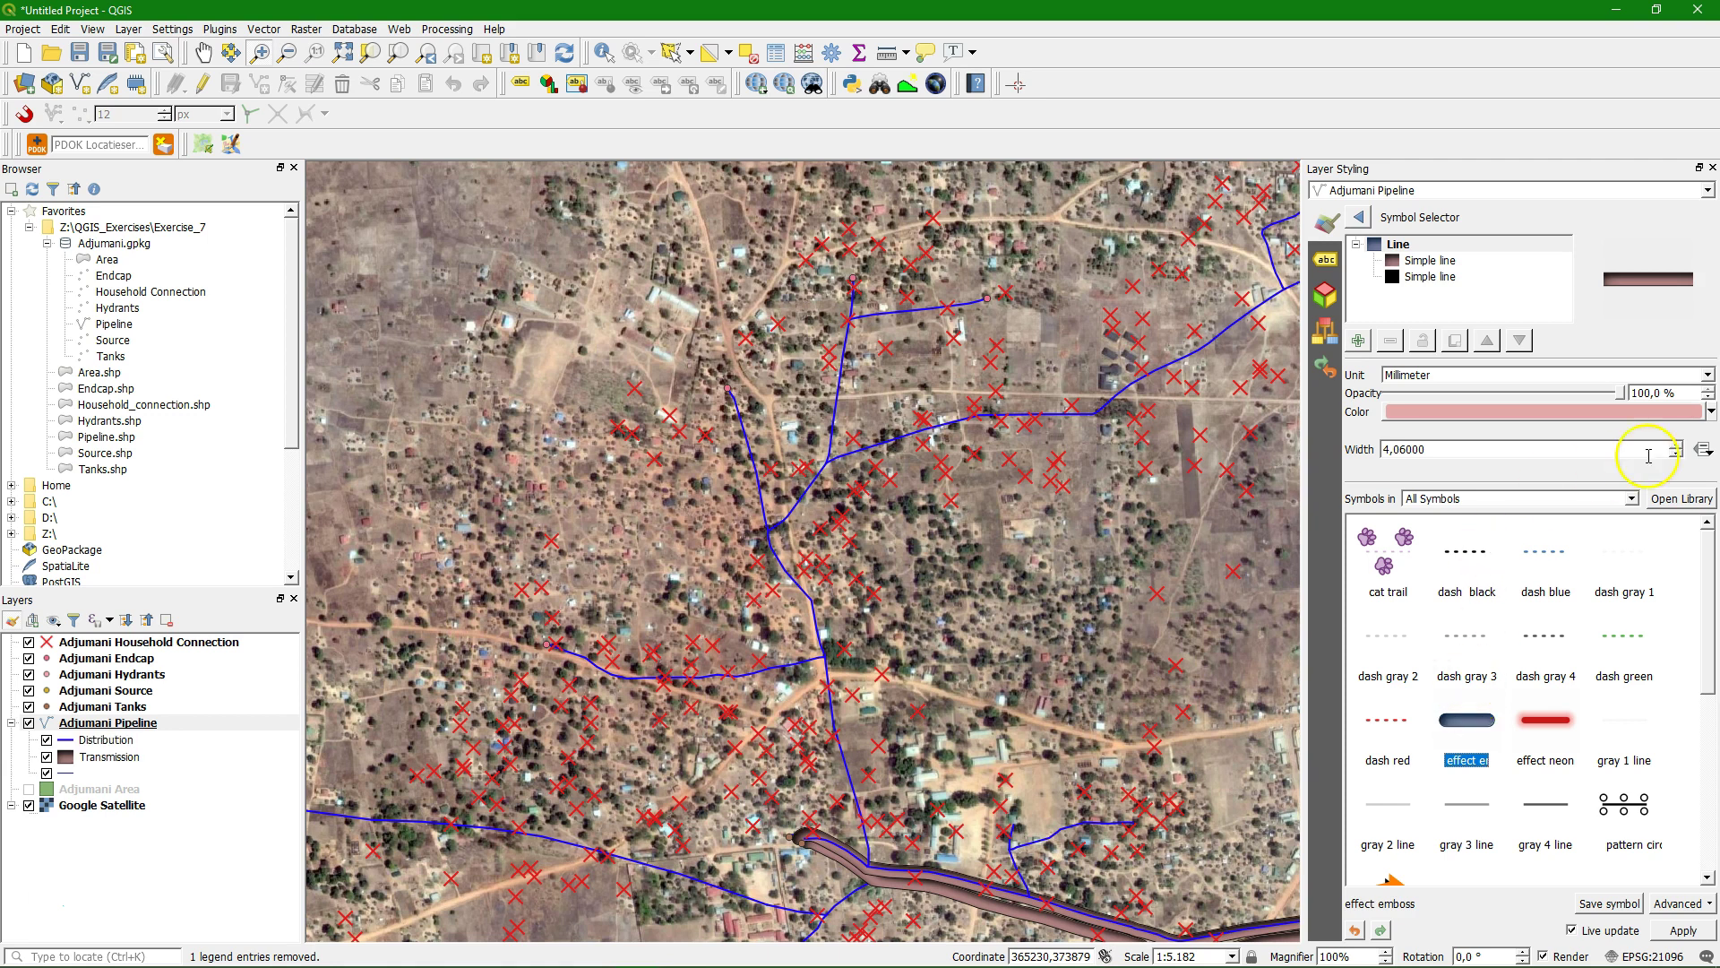
click(1711, 413)
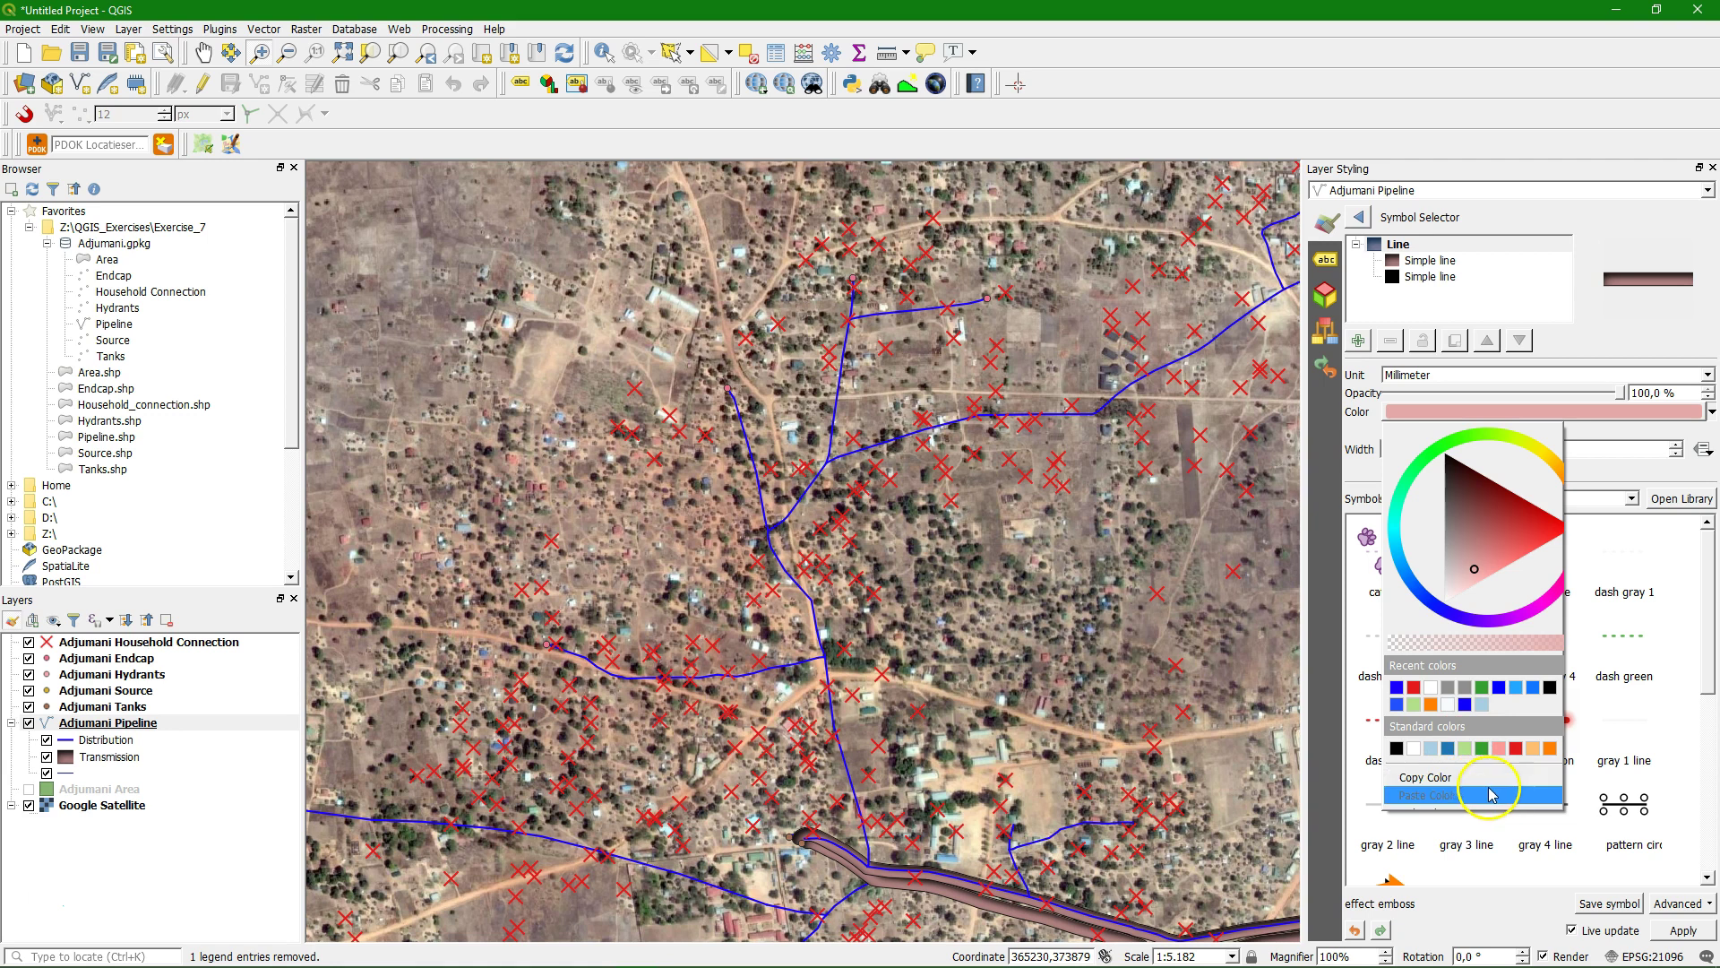
click(1516, 688)
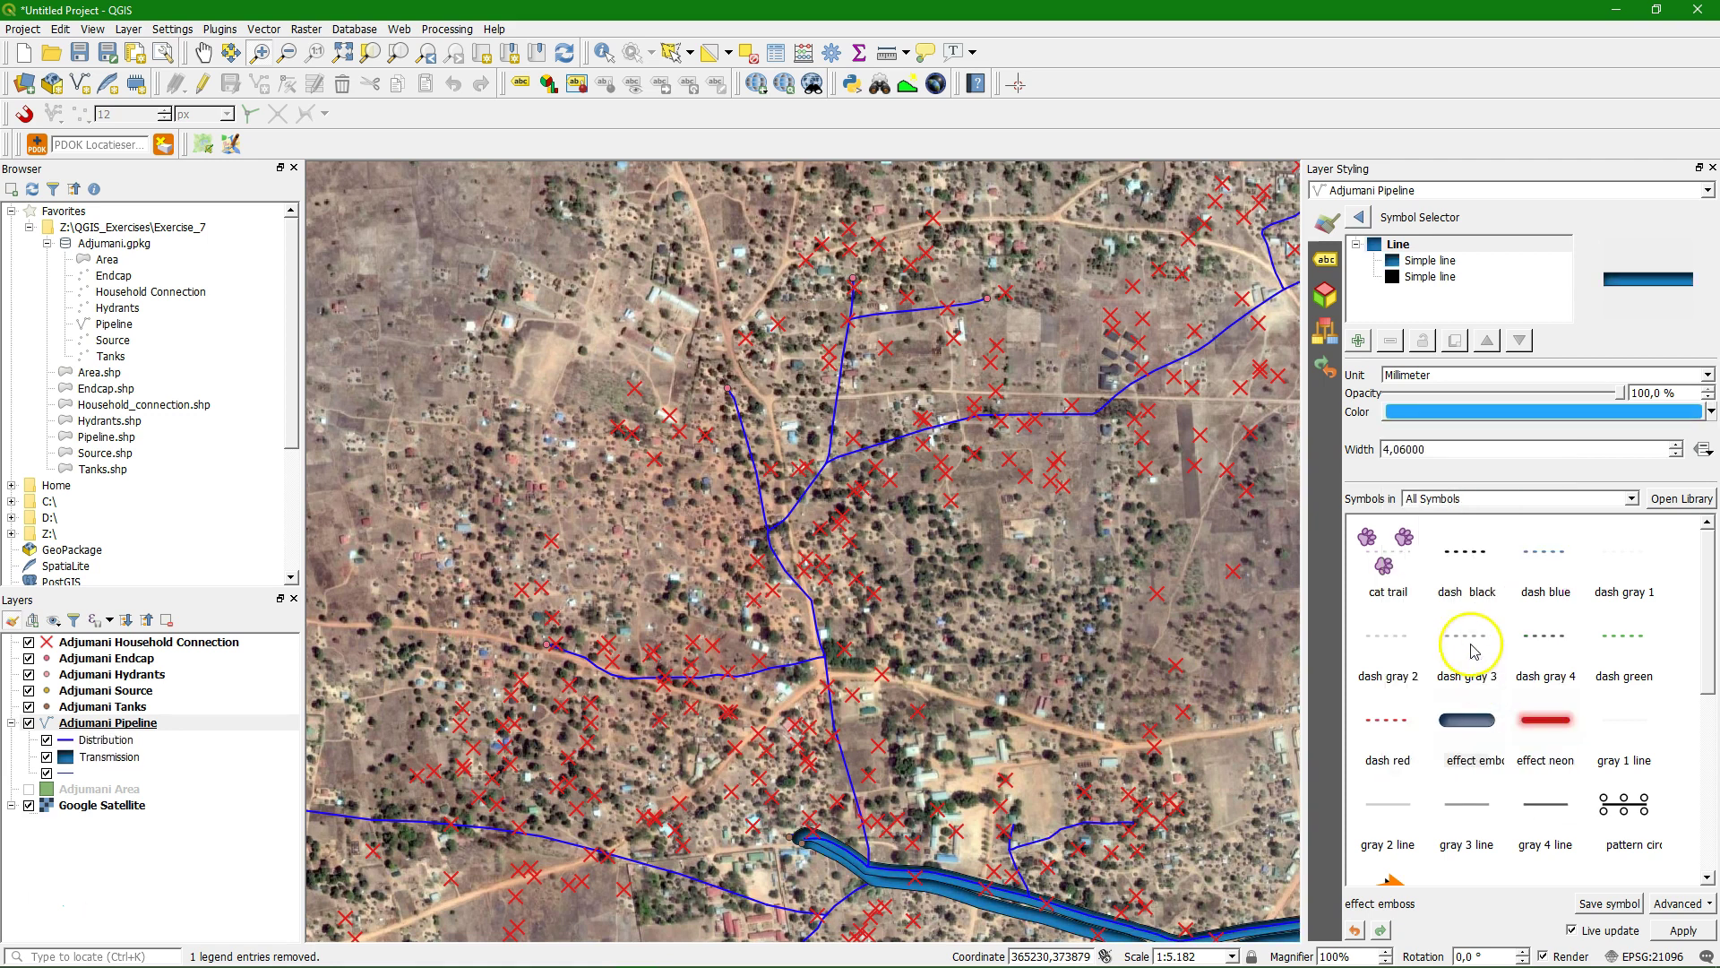
click(1447, 376)
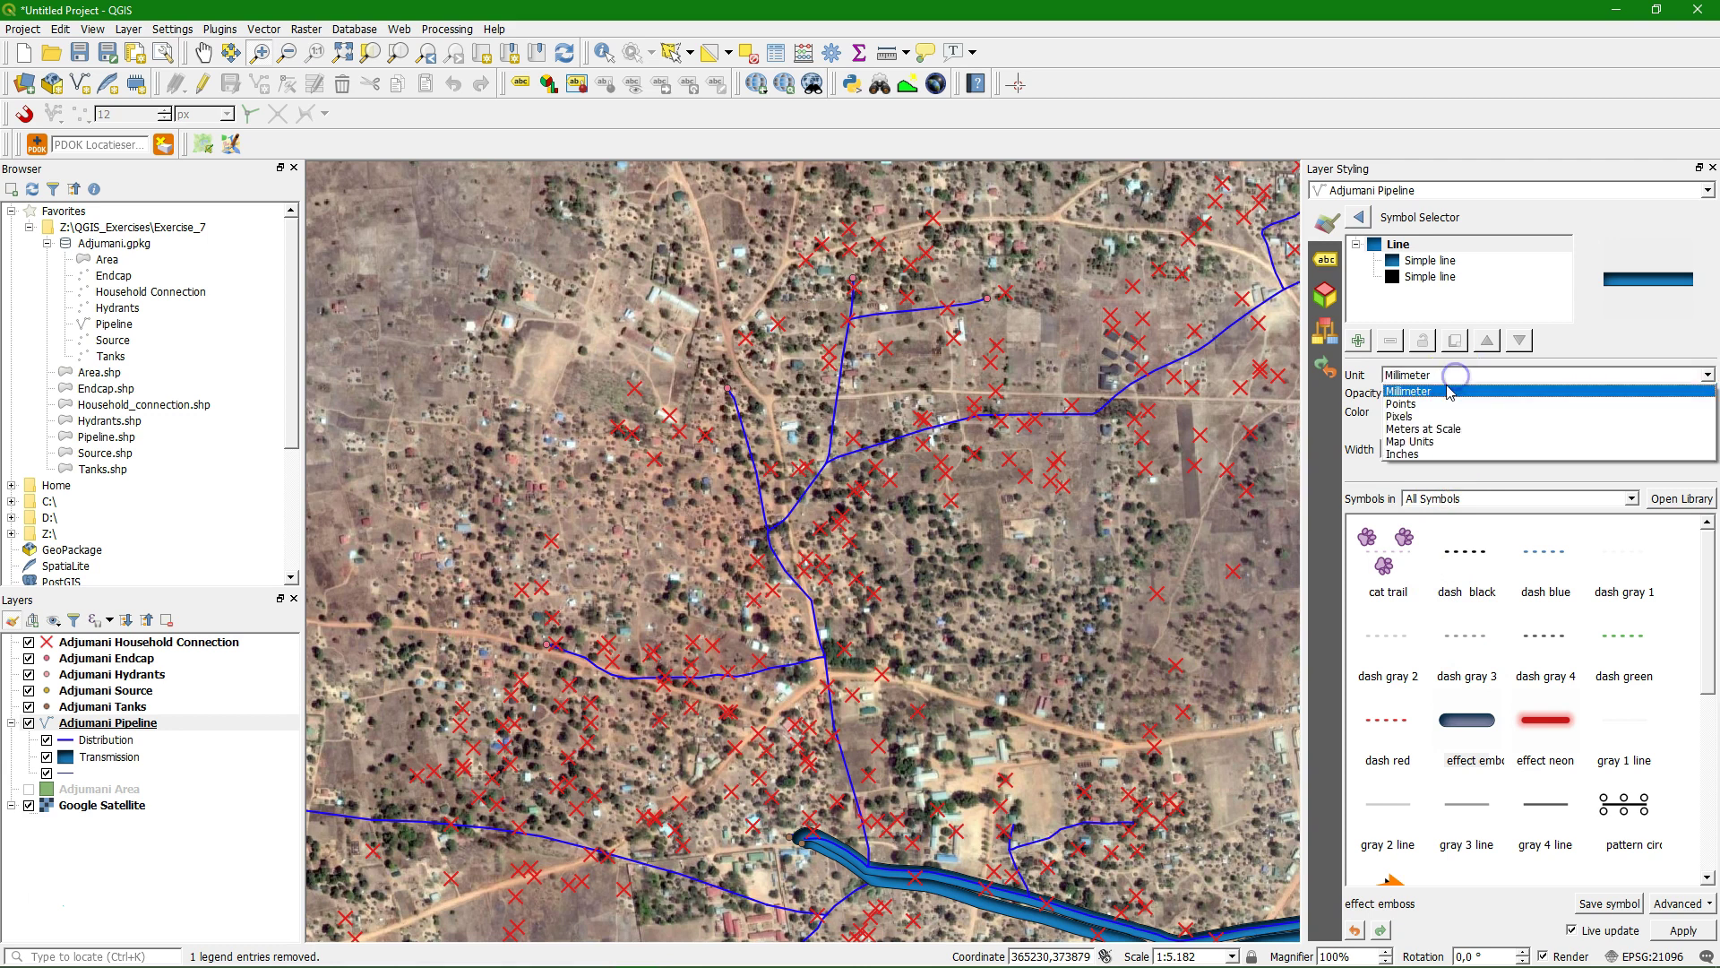
click(1434, 442)
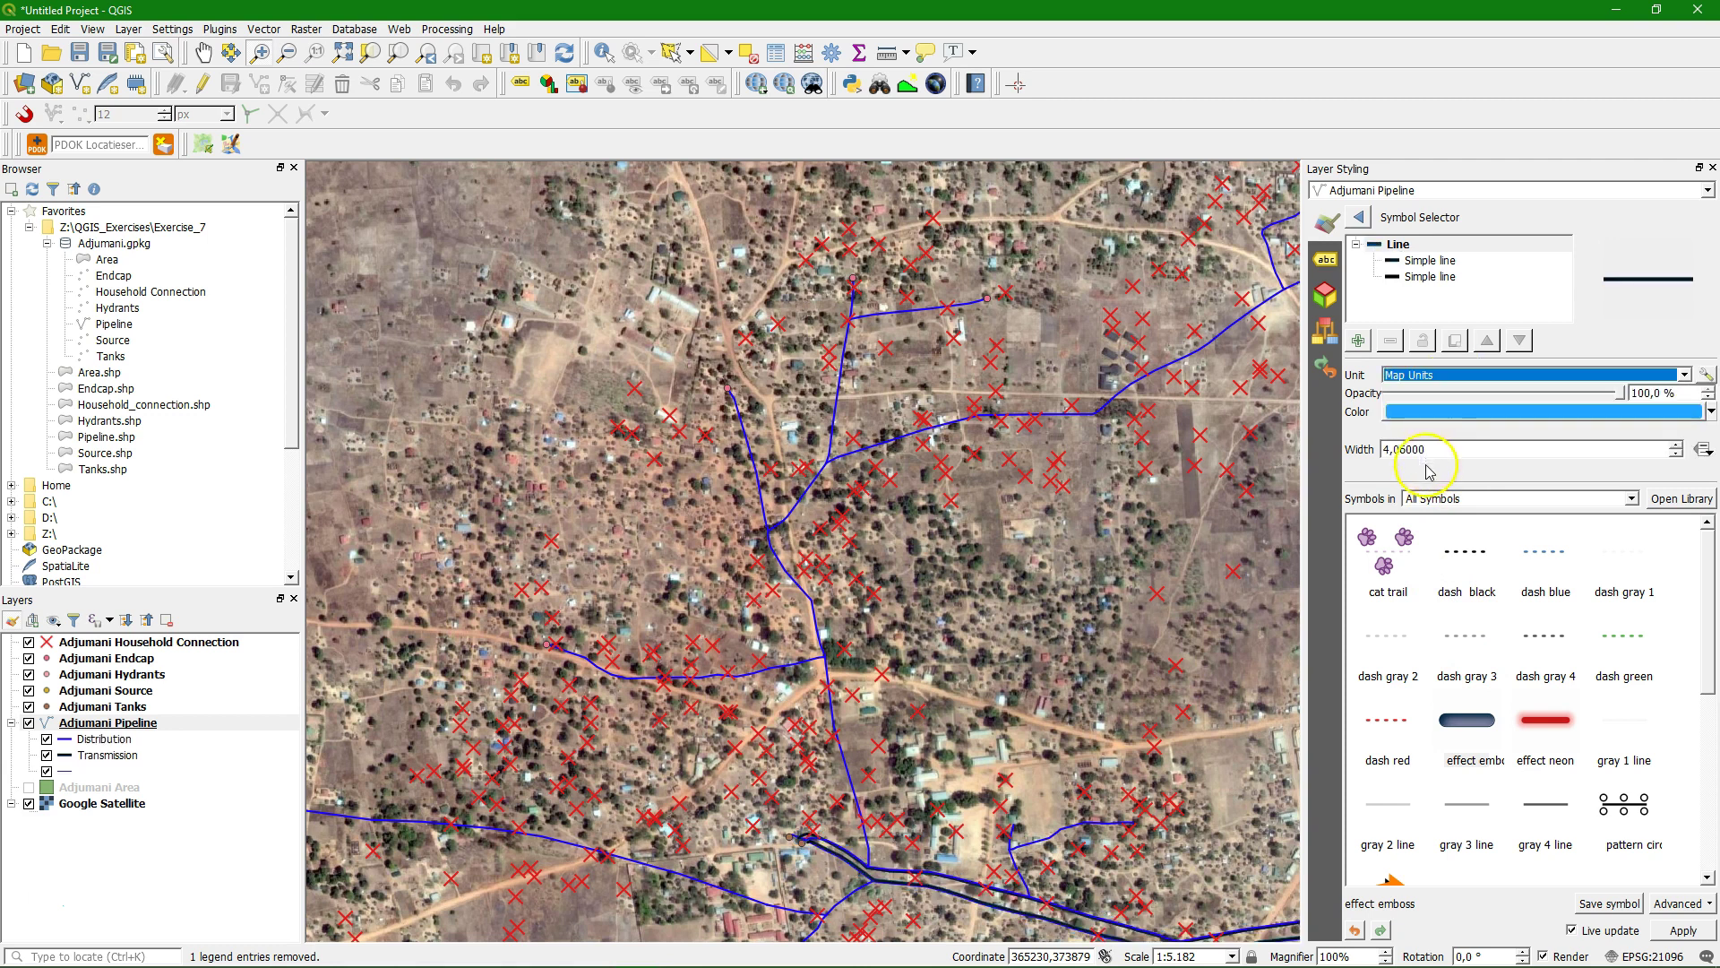
drag(1452, 448, 1356, 446)
text(20)
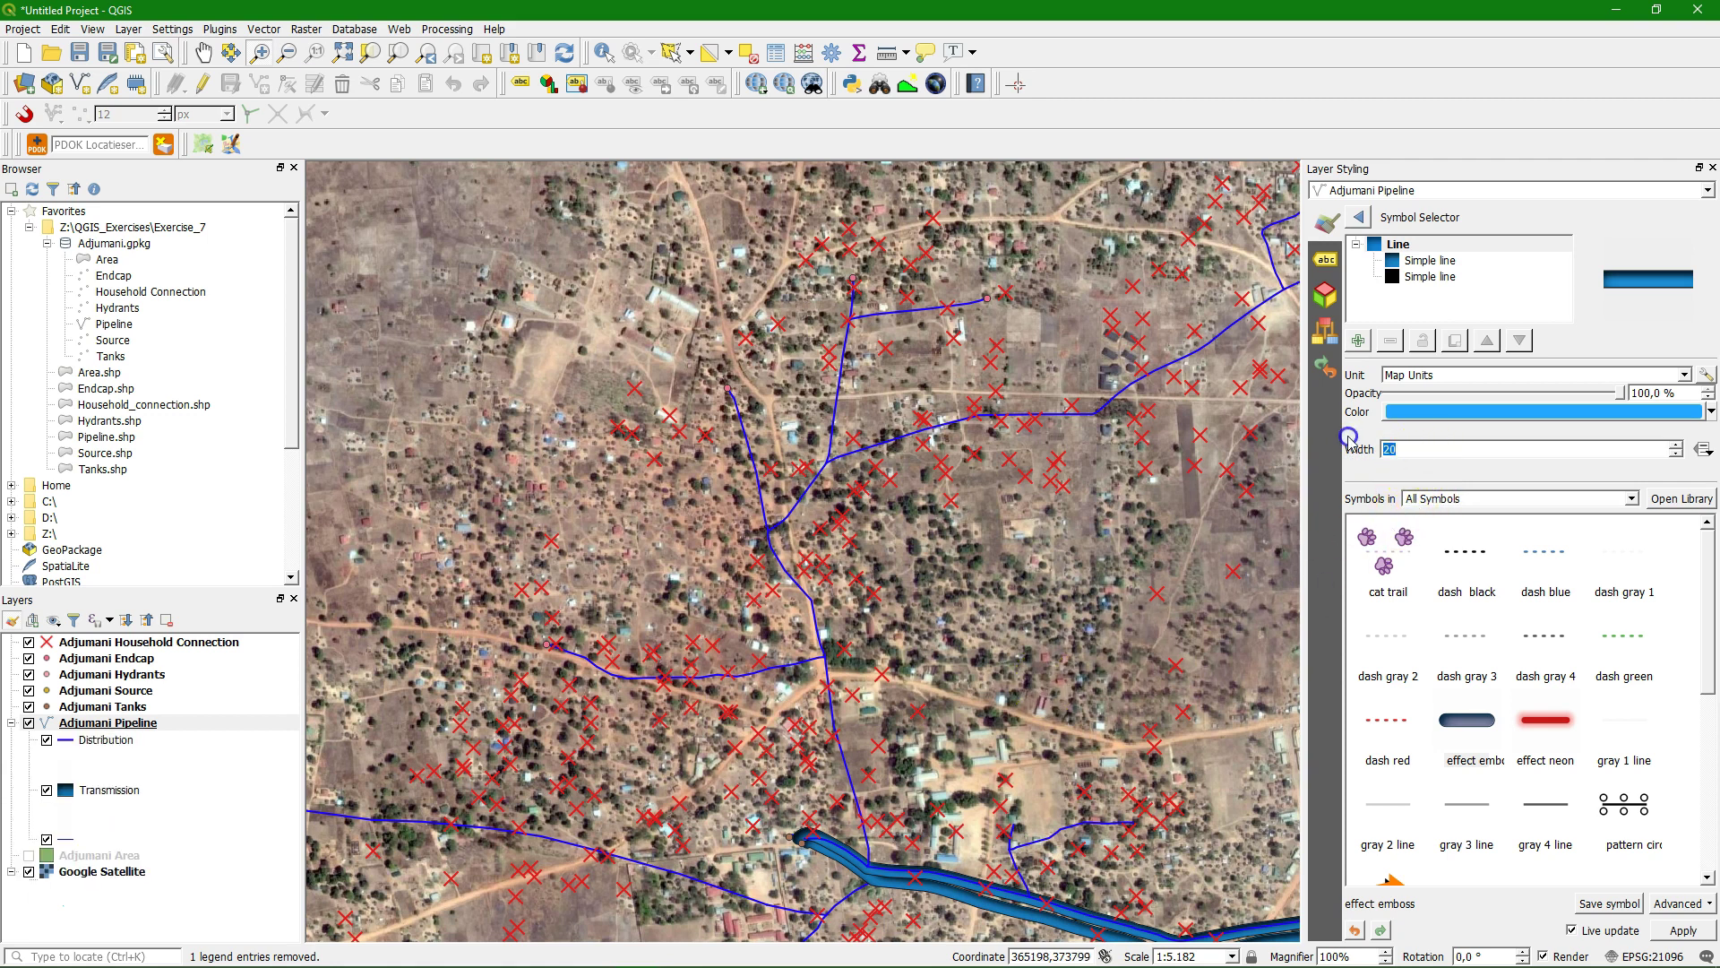
text(15)
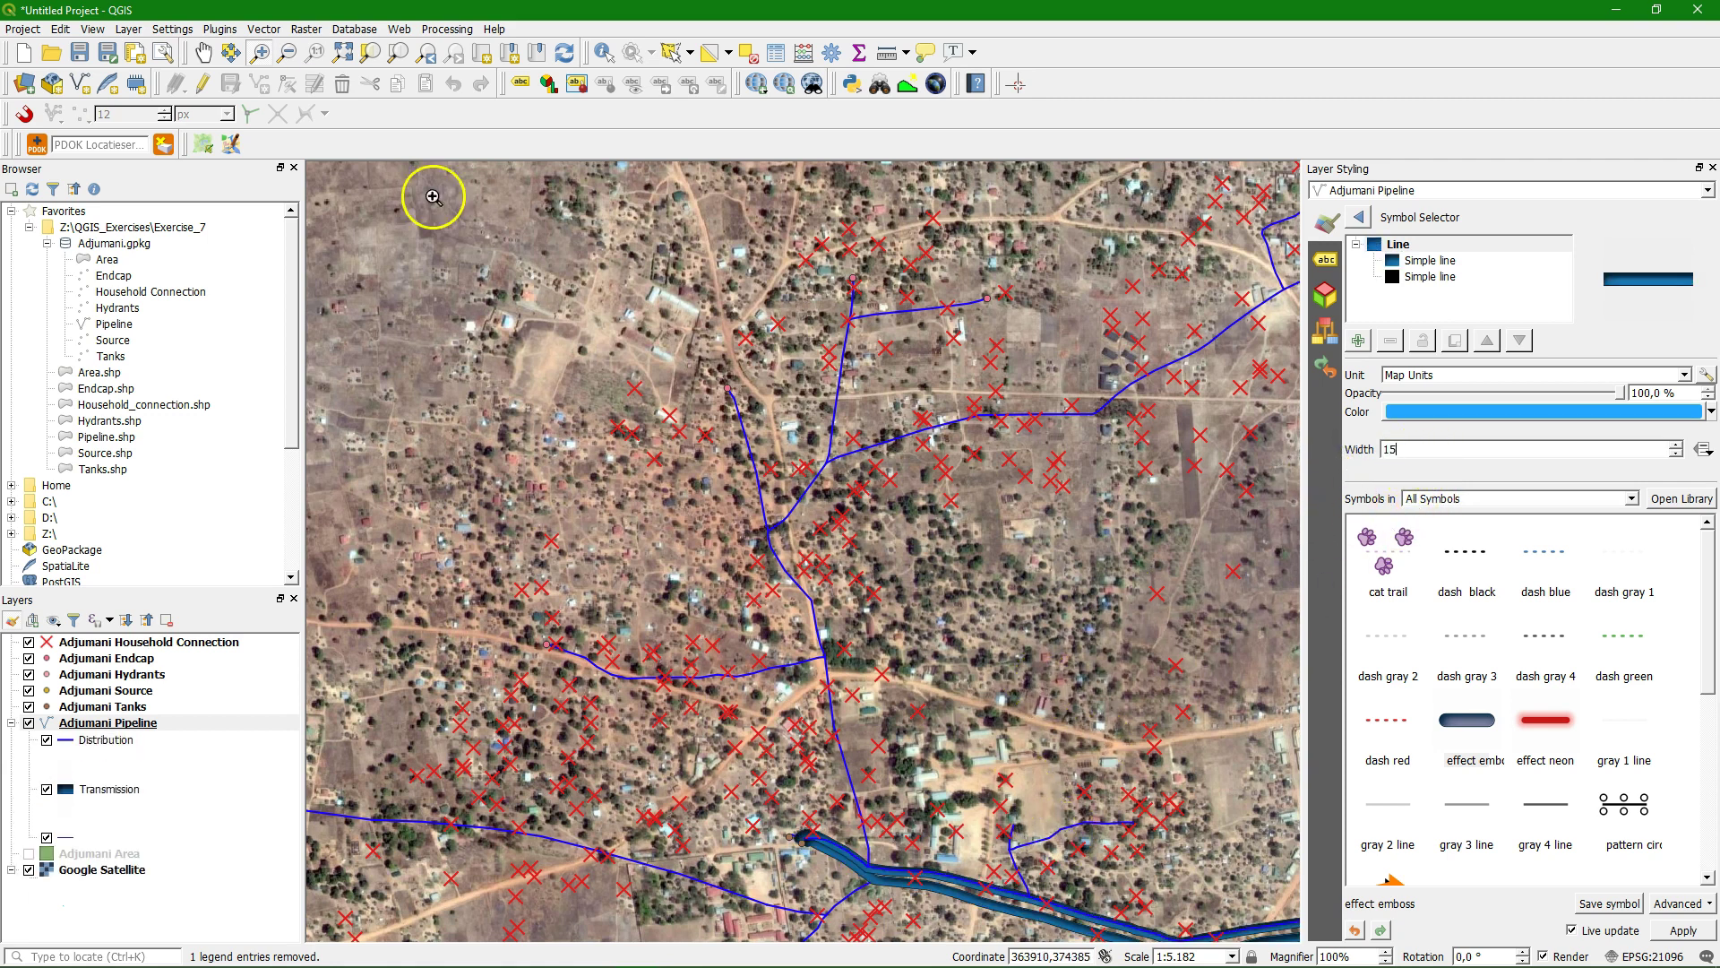
Pan and zoom the map to inspect the thick transmission line
click(203, 52)
drag(899, 511, 571, 224)
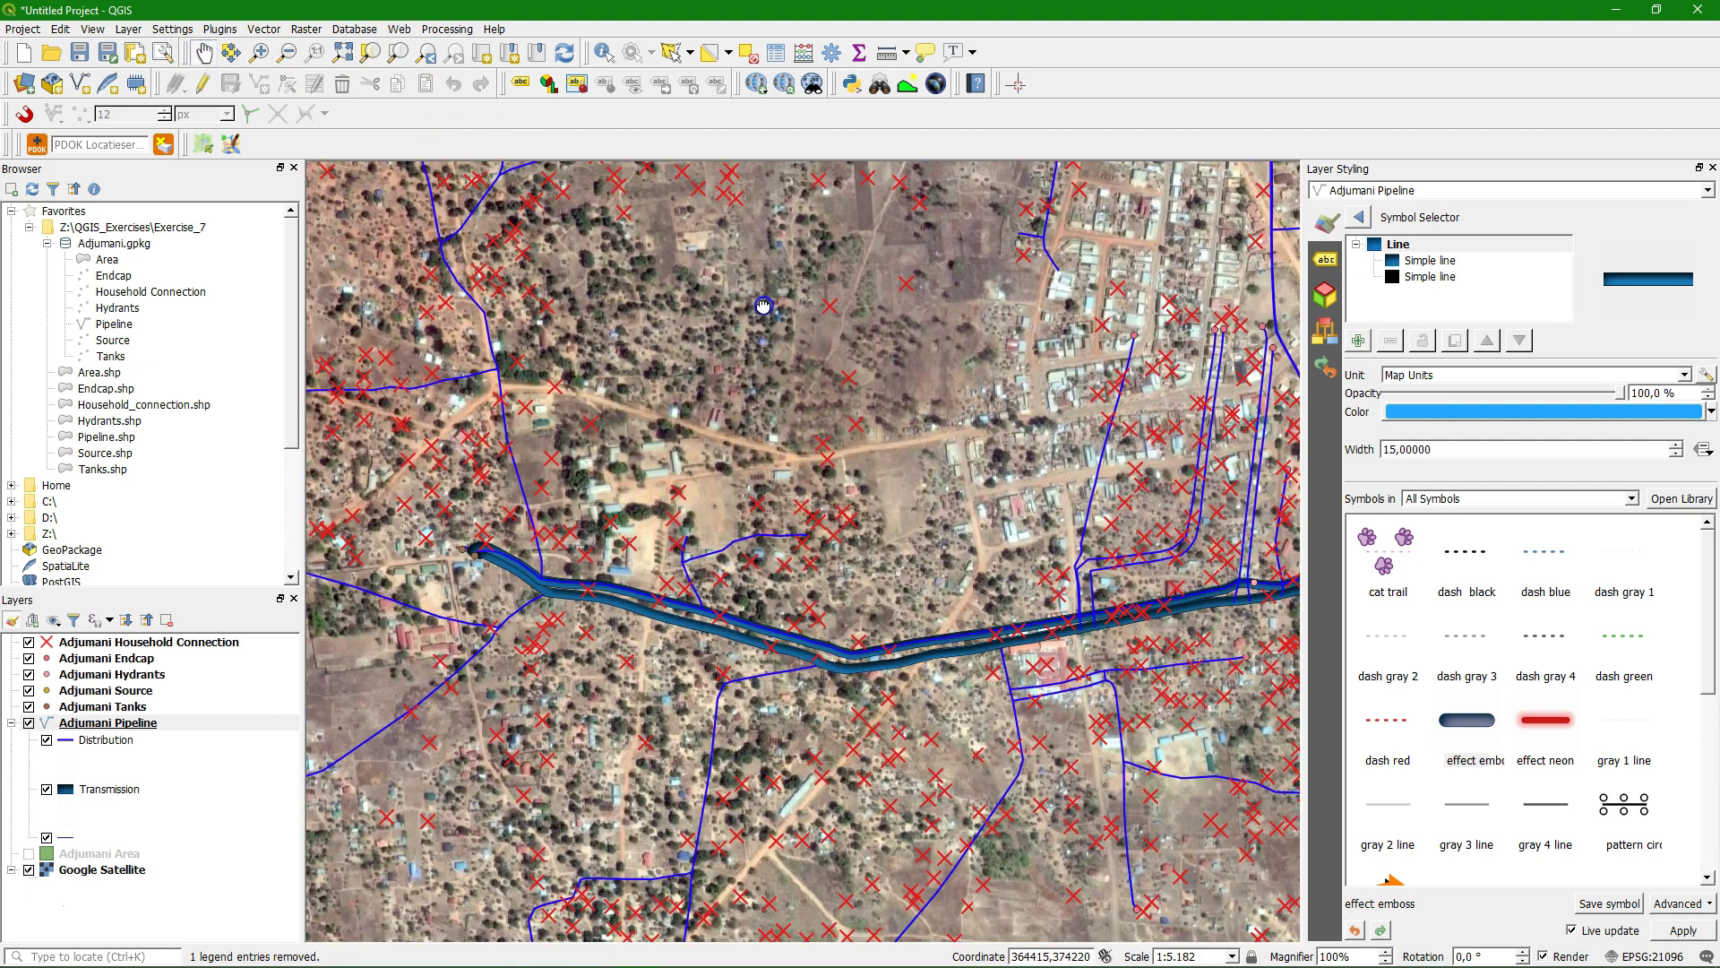
scroll(1009, 583, down, 1)
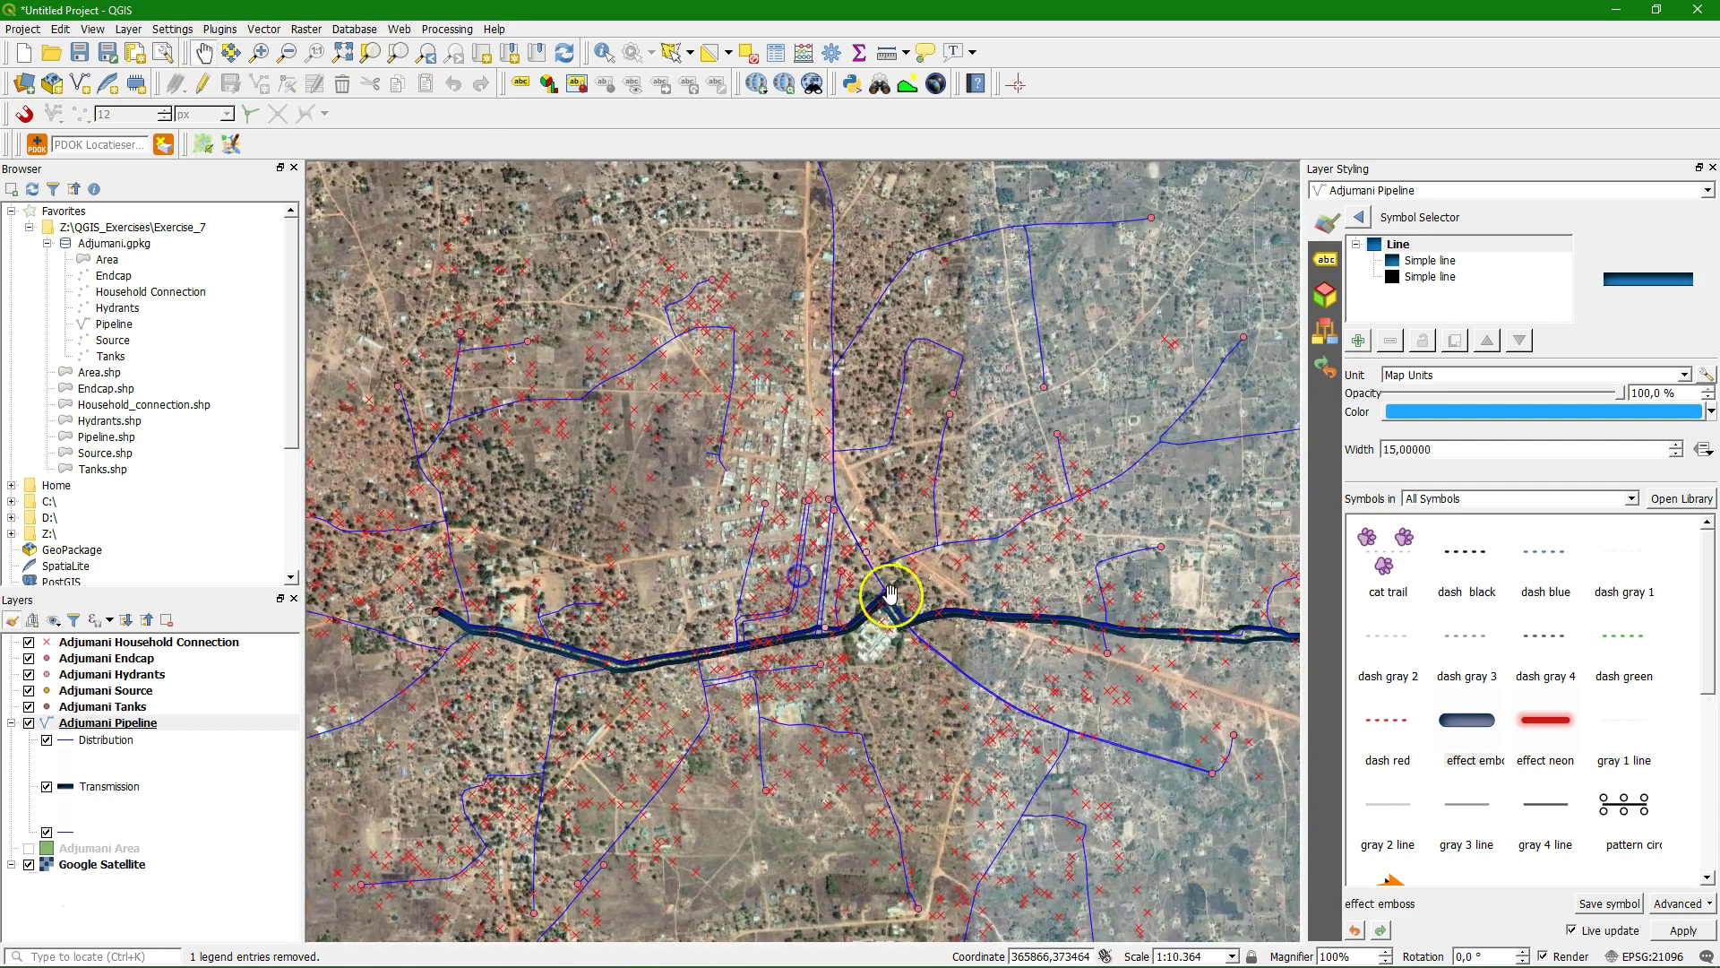
scroll(885, 587, up, 1)
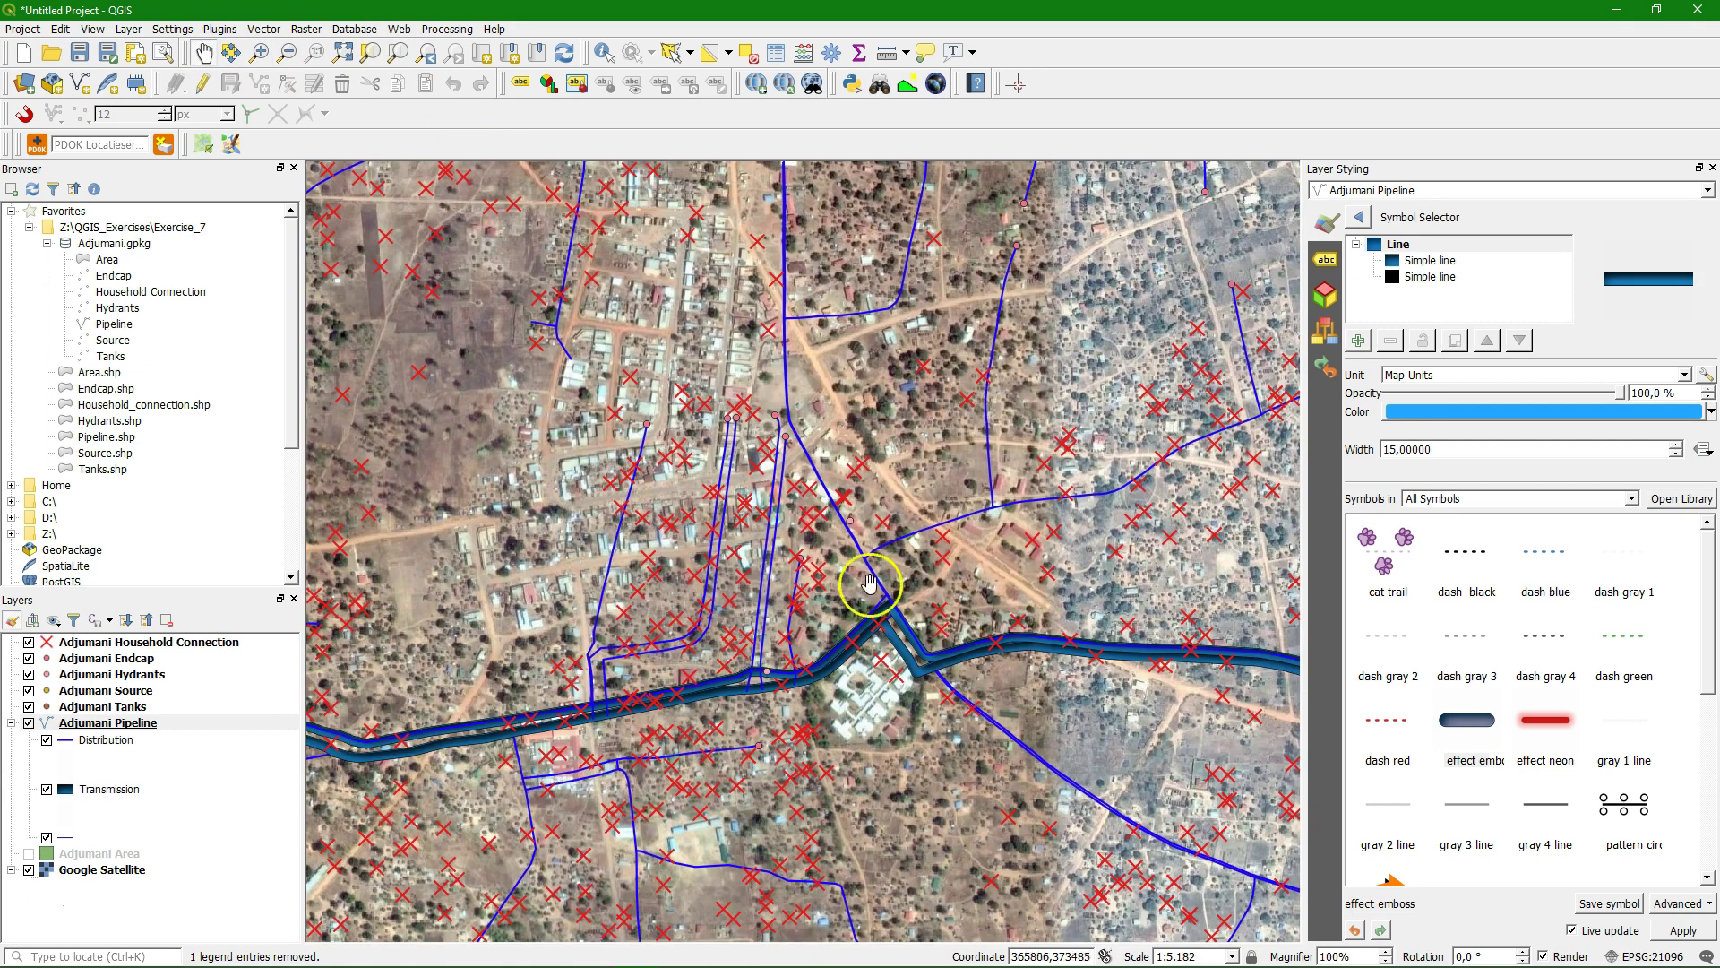
Turn on single labels for Adjumani Pipeline, switching the label field from Material o to Diameter o
drag(810, 591, 833, 484)
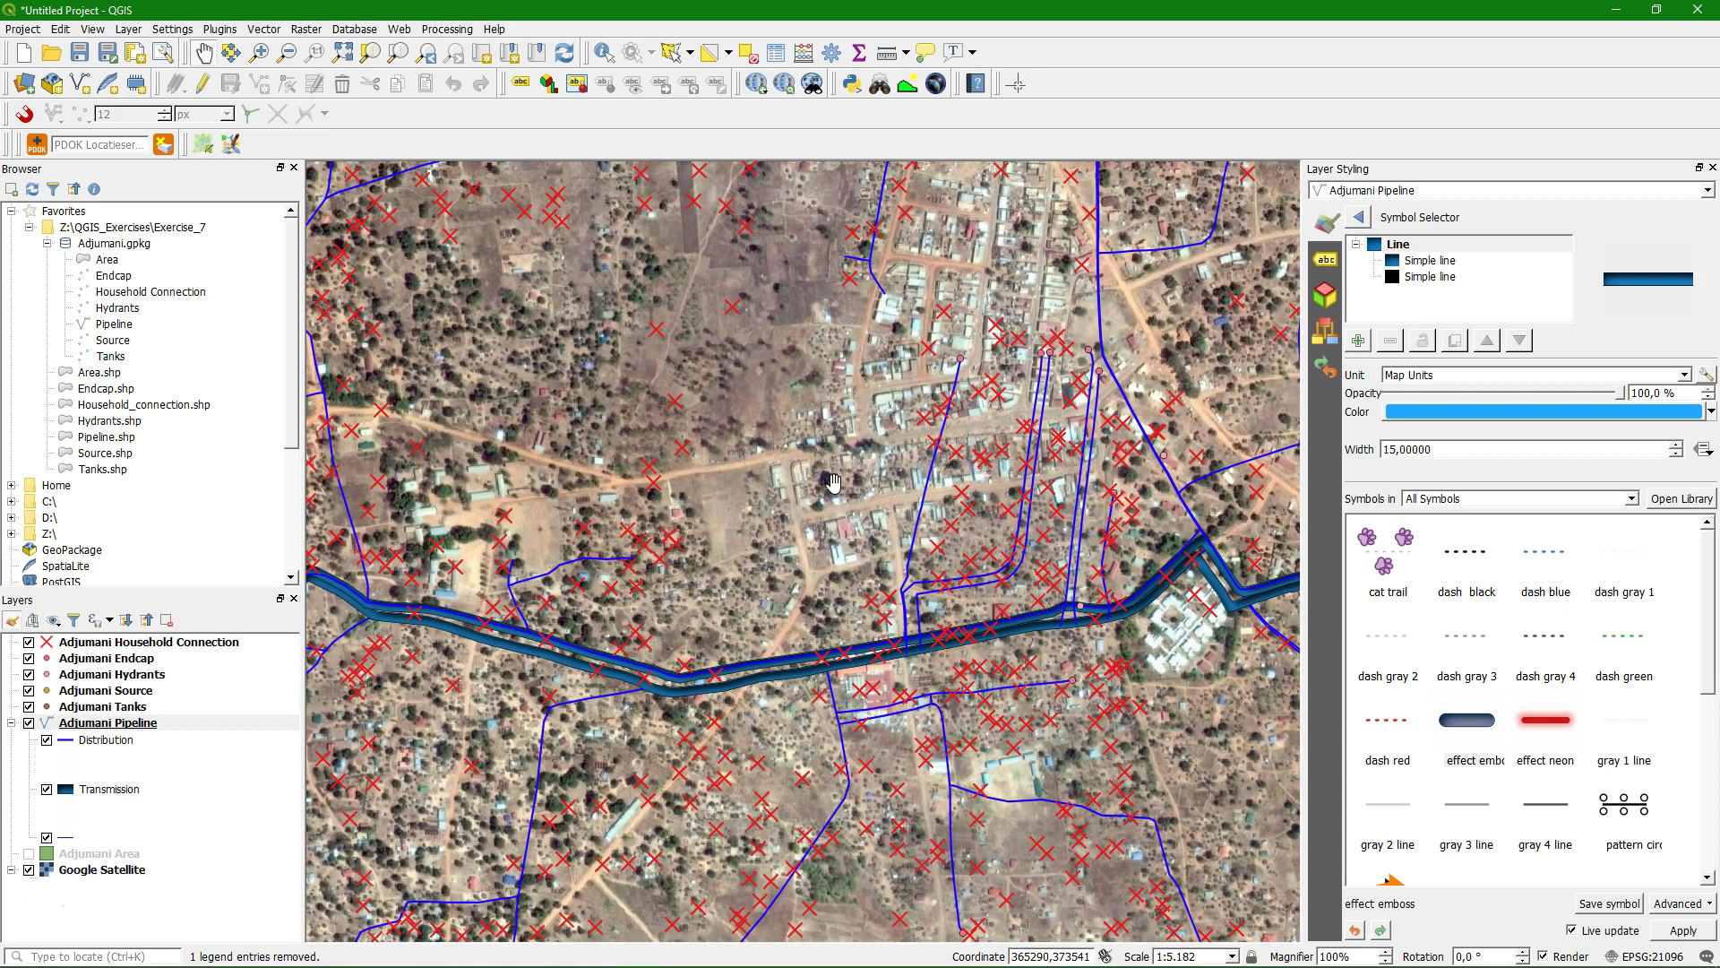
click(1327, 260)
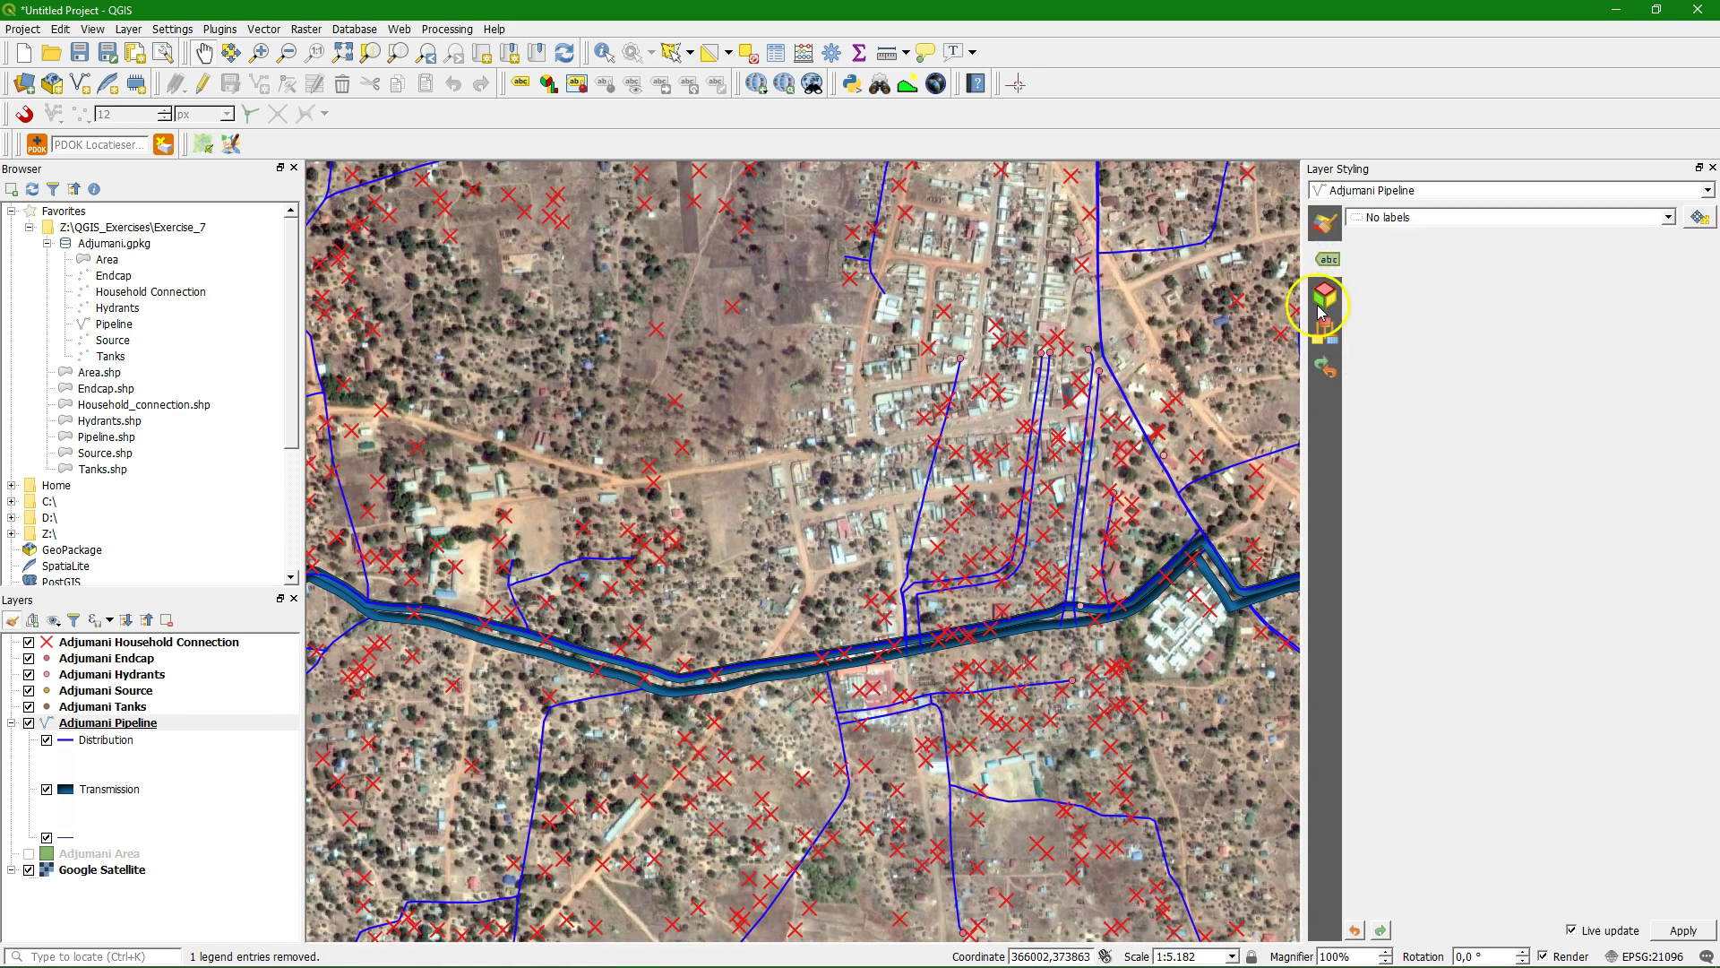
click(1669, 220)
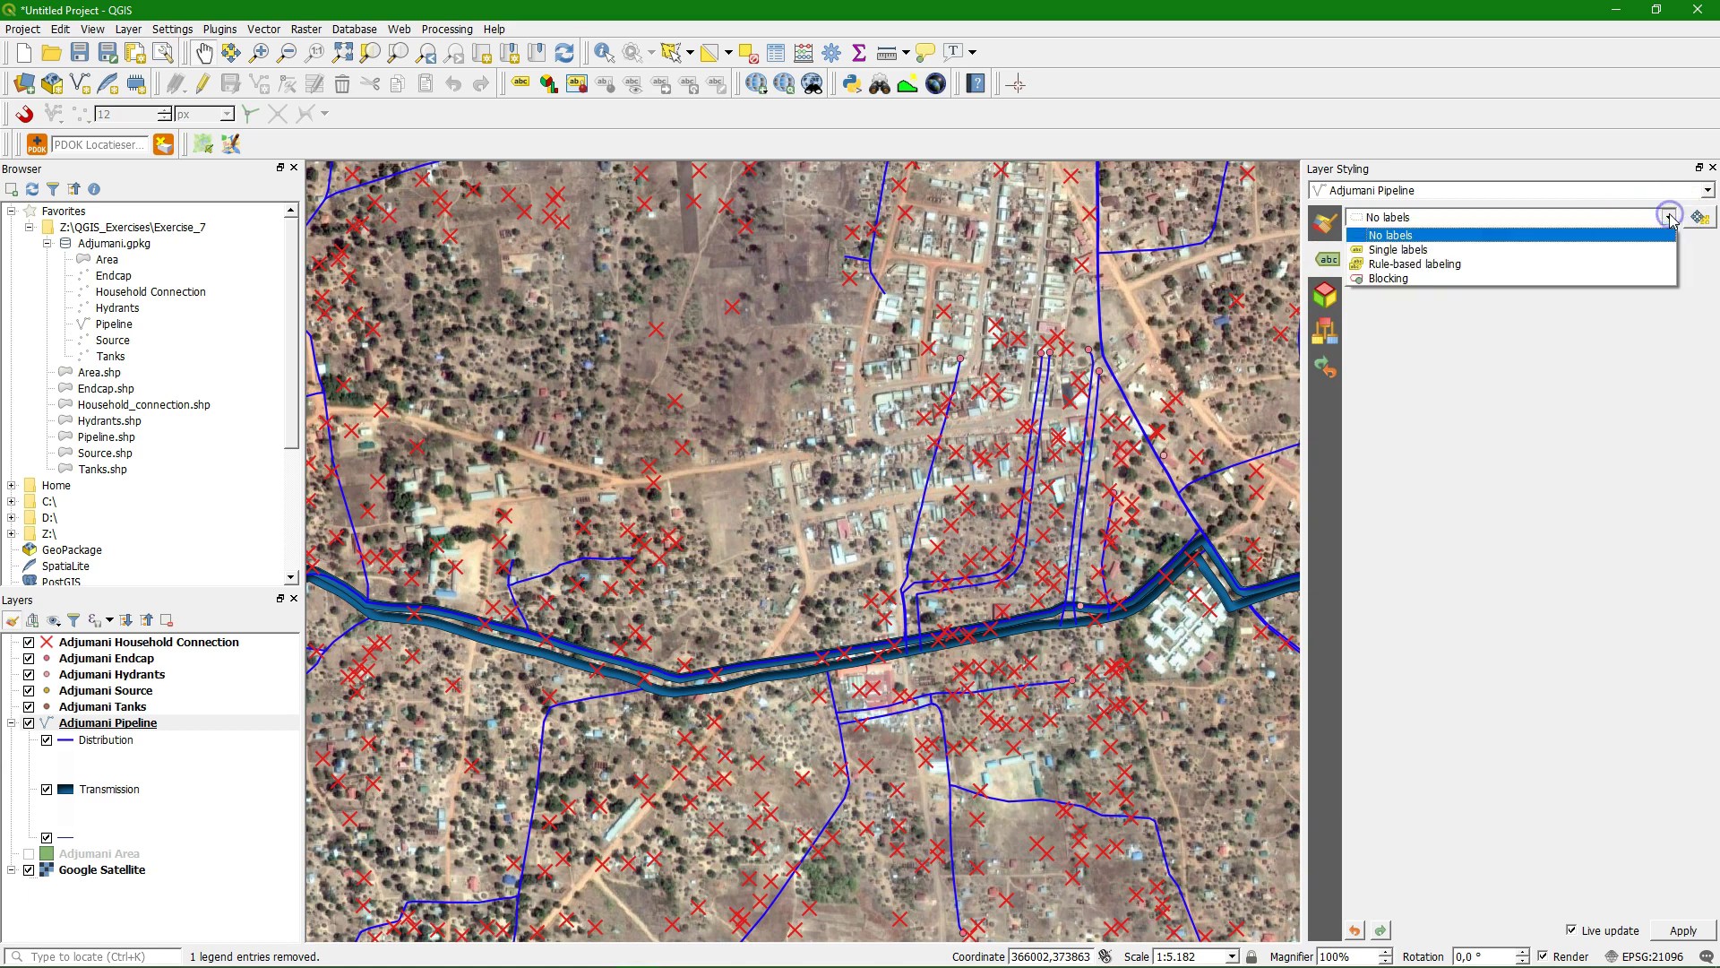
click(1416, 253)
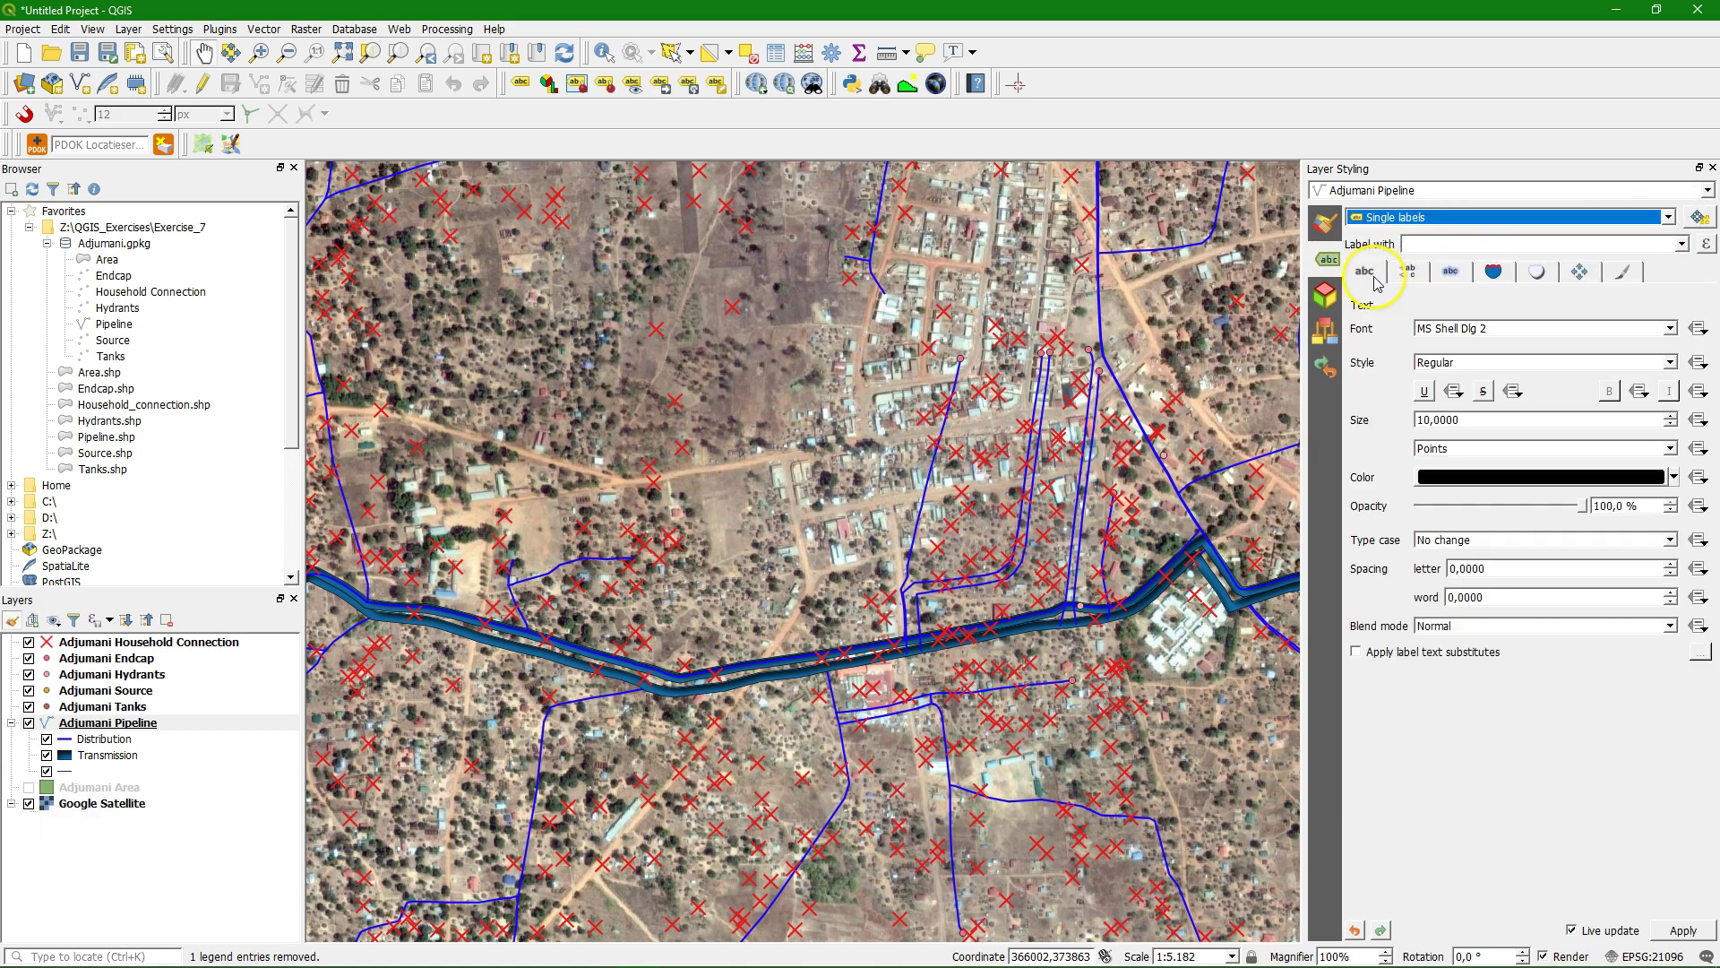
click(1683, 244)
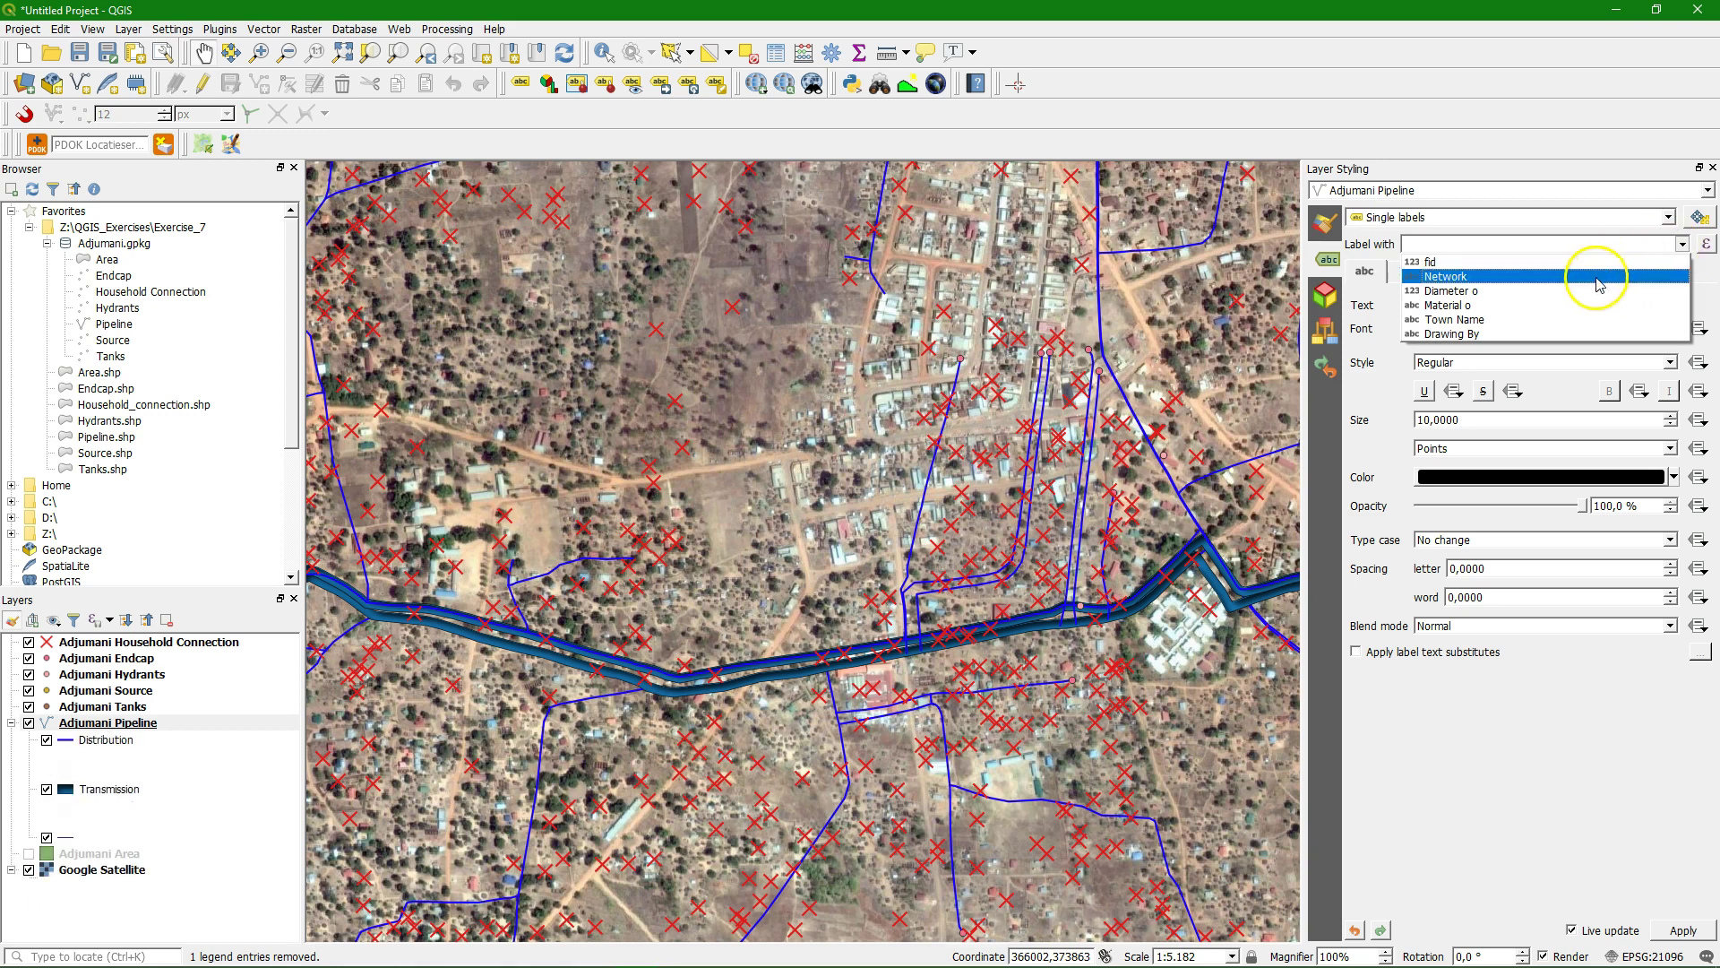
click(1444, 306)
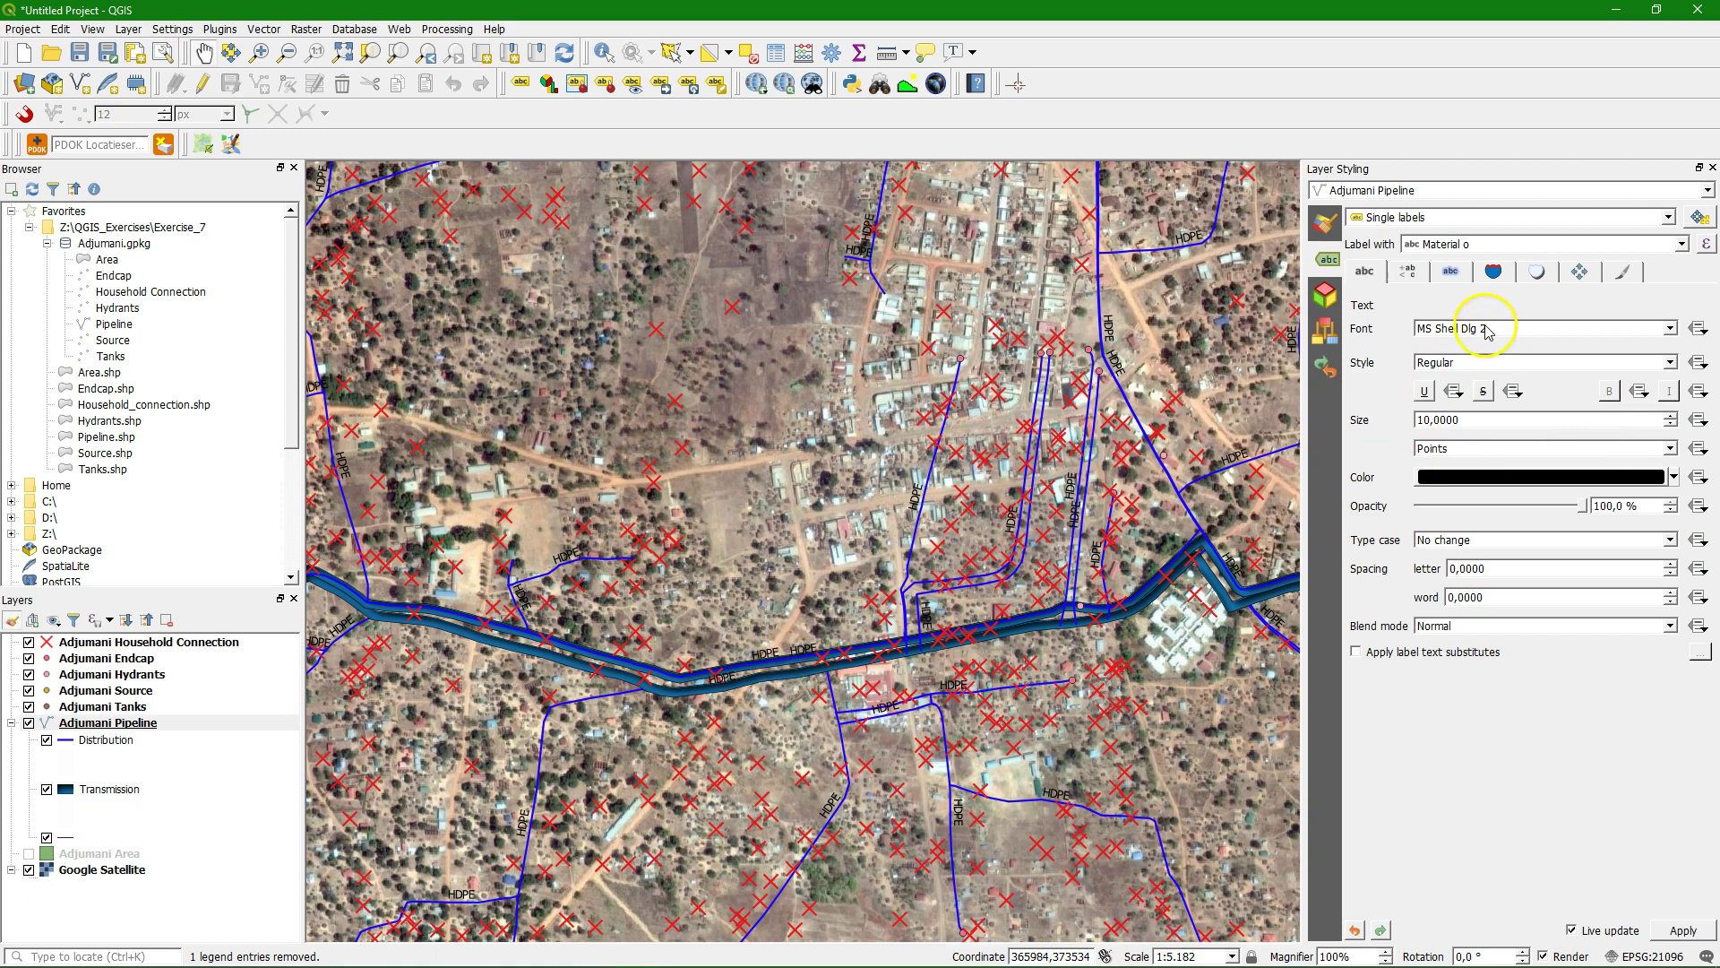
click(1681, 244)
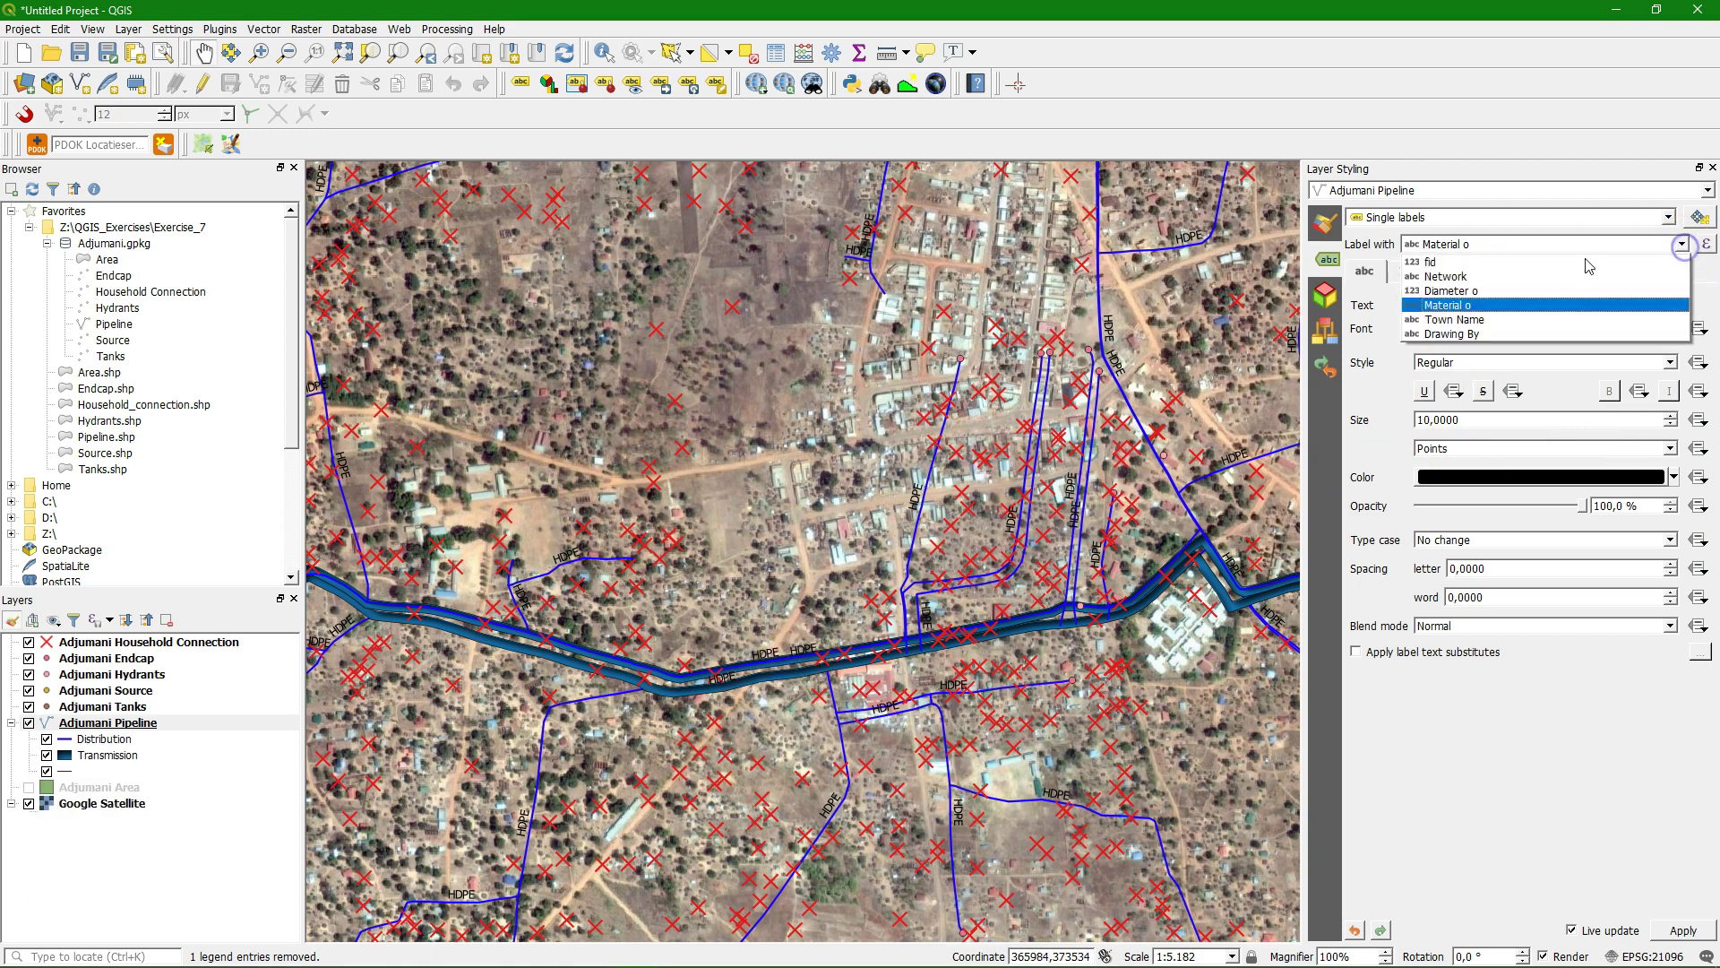
click(1436, 292)
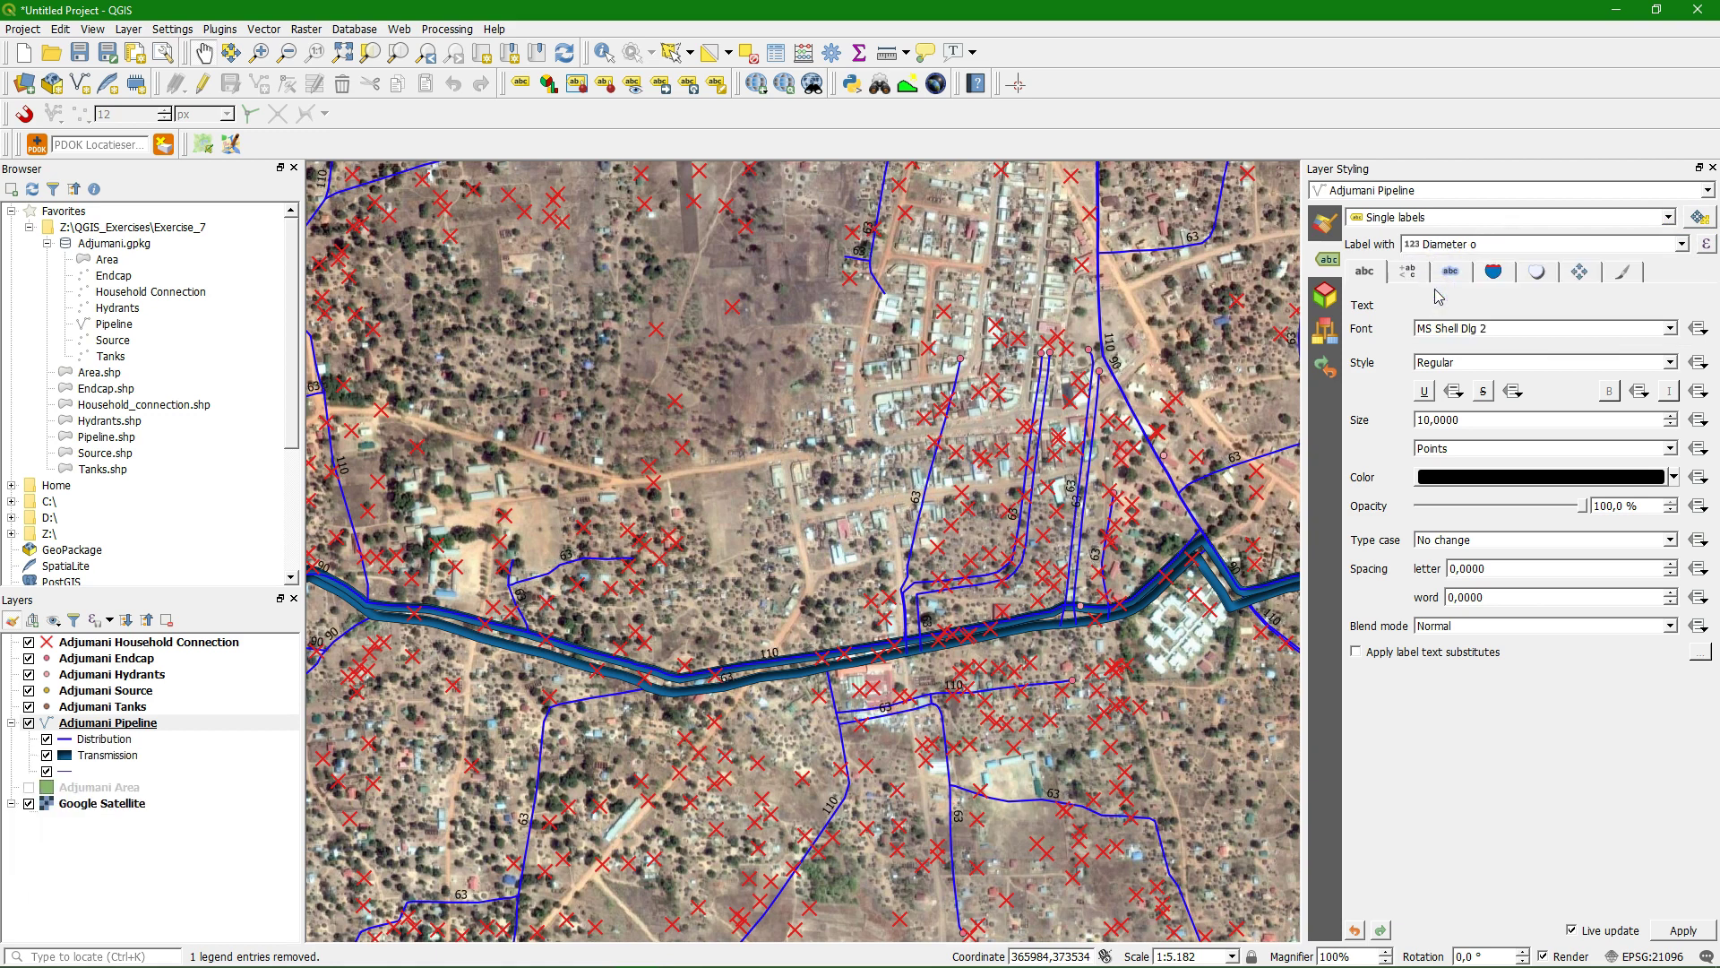
click(1682, 245)
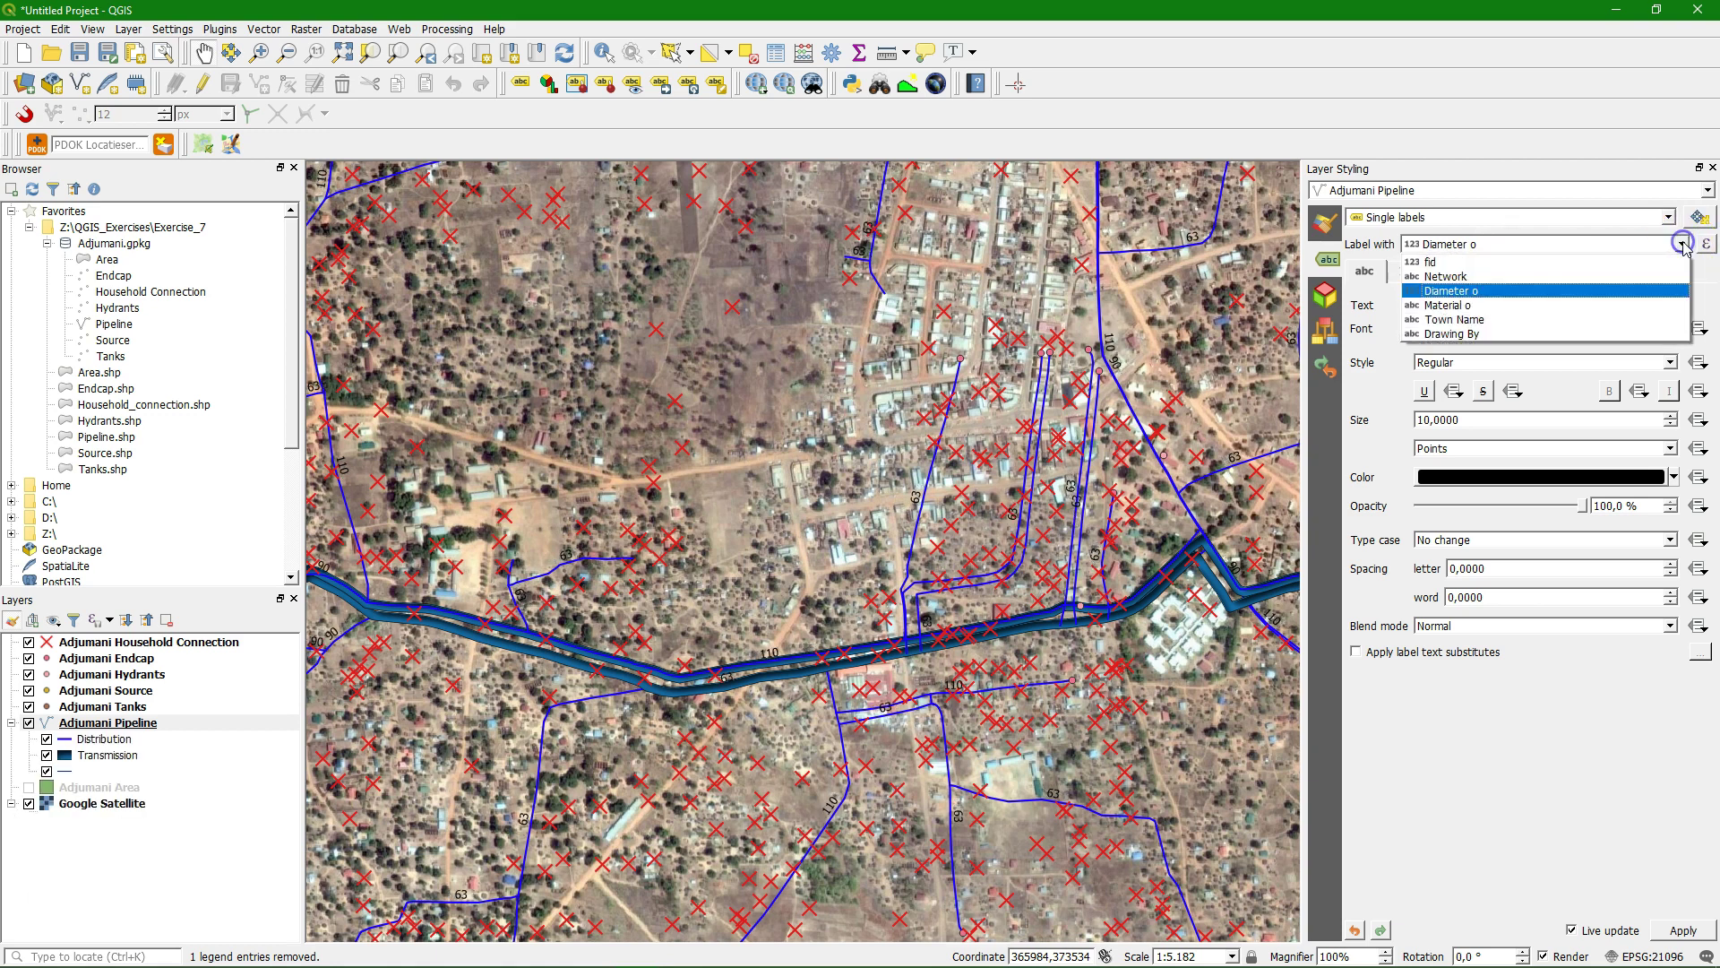
click(1683, 246)
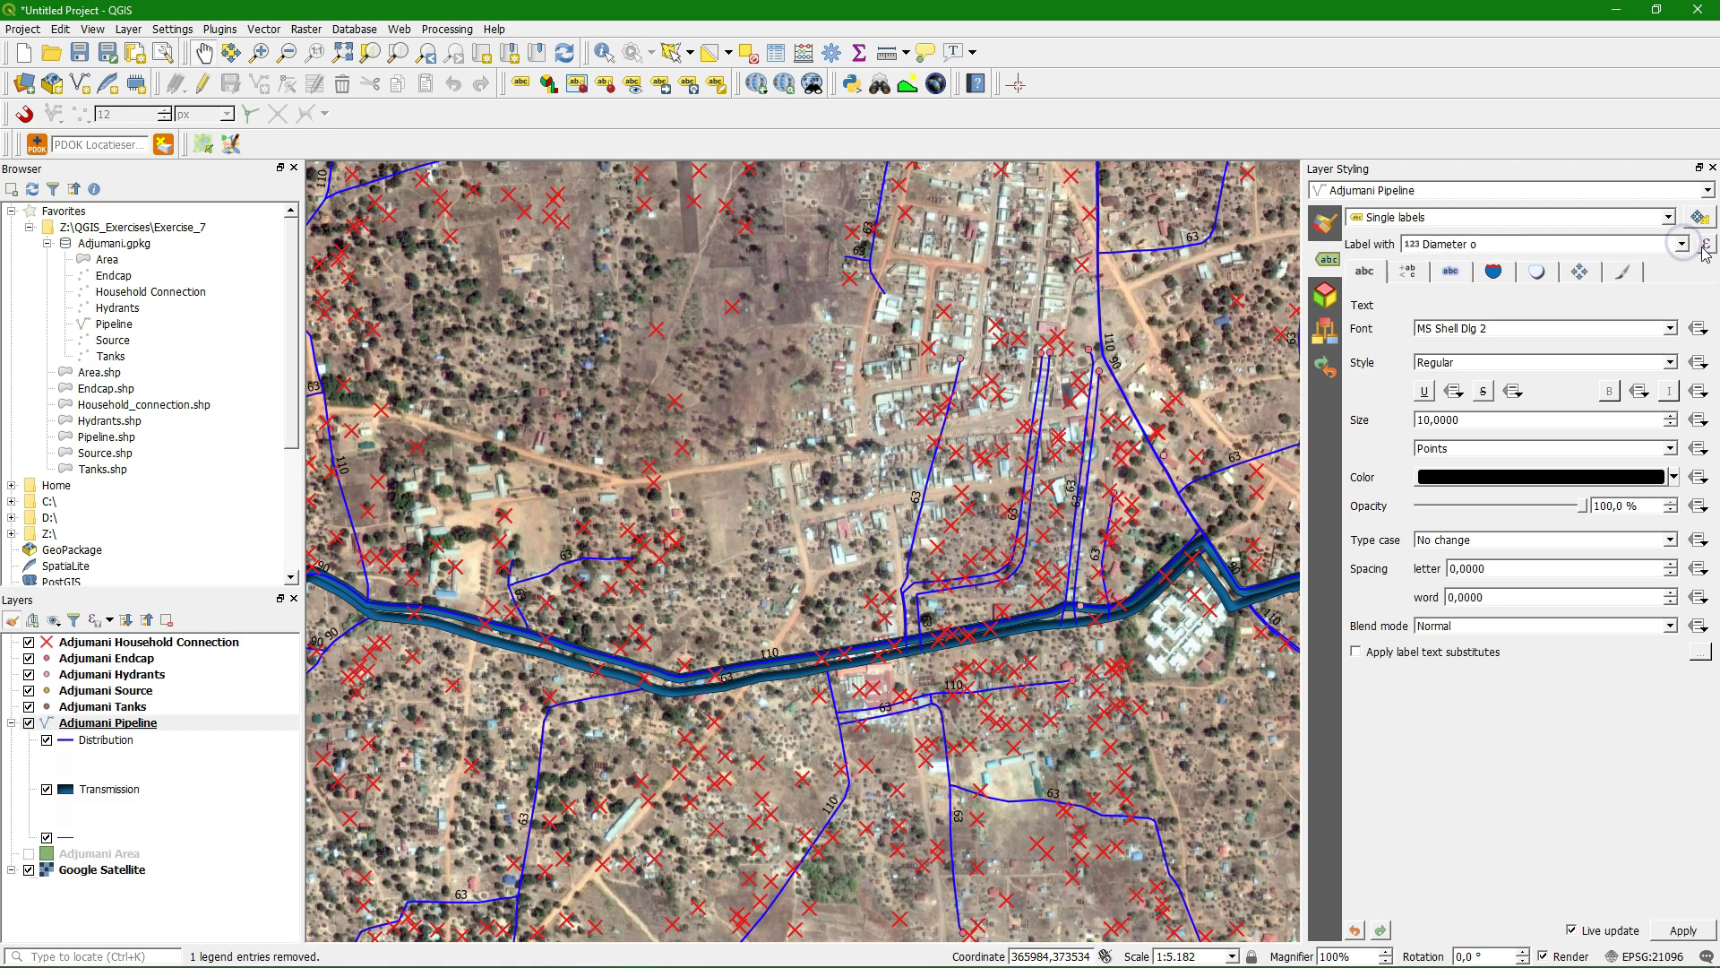
Label Adjumani Pipeline with the expression "Material o" || '-' || "Diameter o" || ' mm'
click(1705, 245)
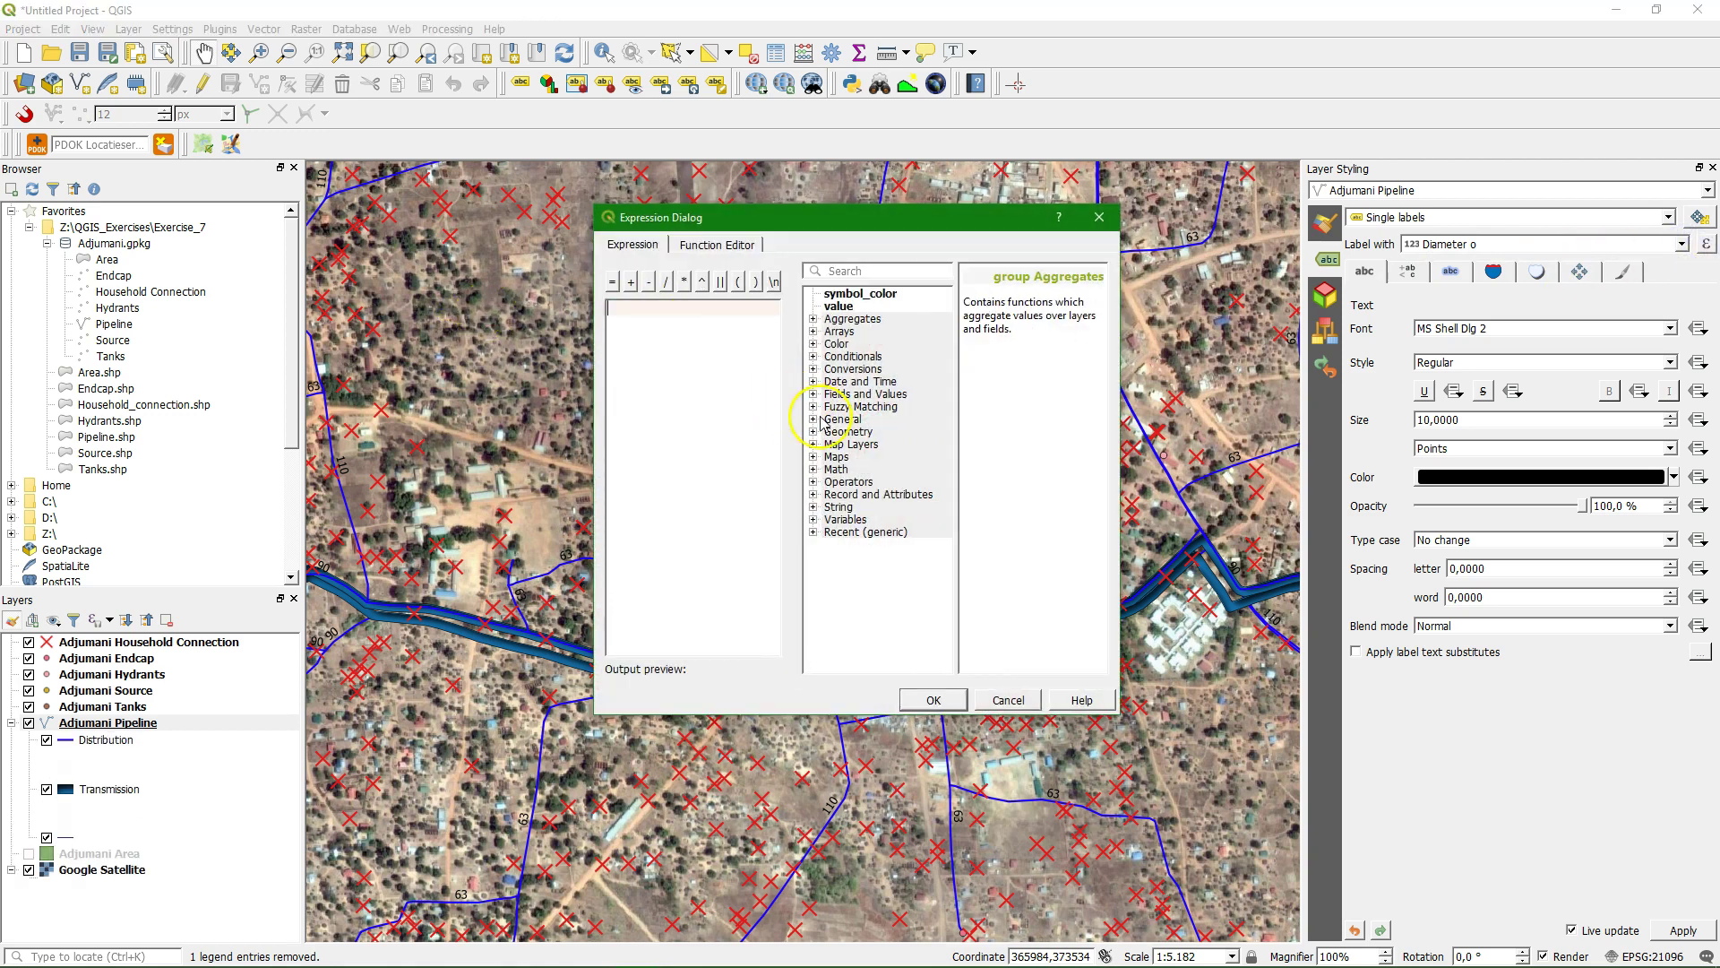
click(813, 395)
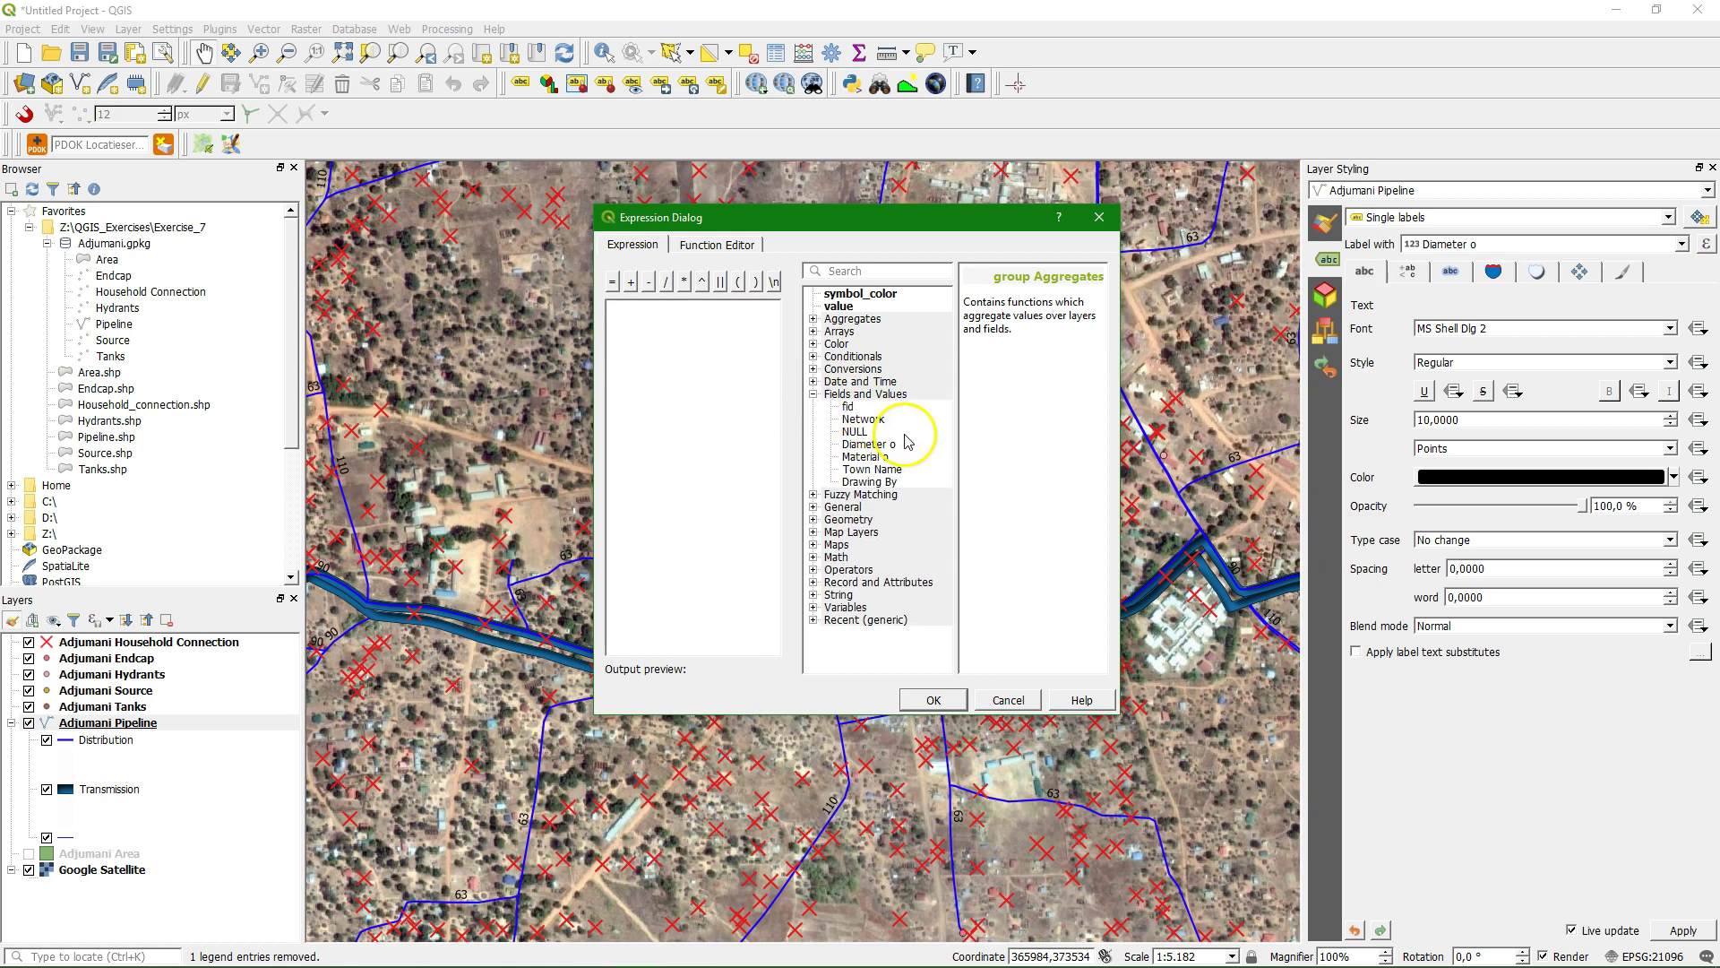
click(868, 458)
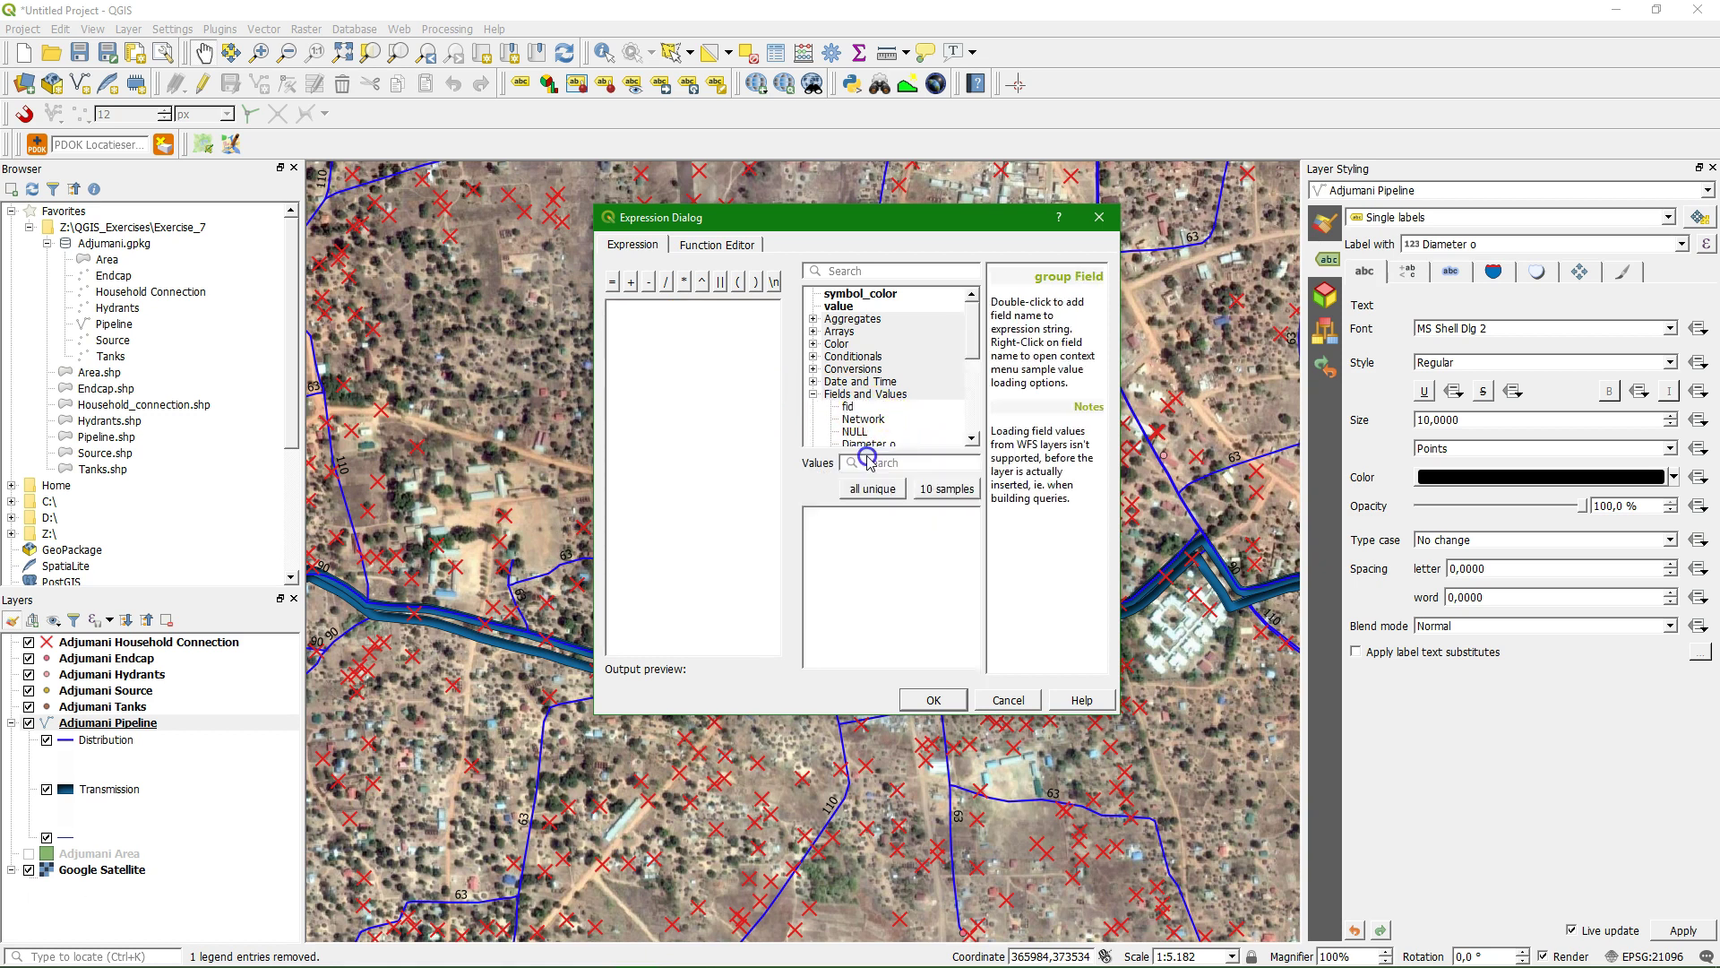
double_click(890, 432)
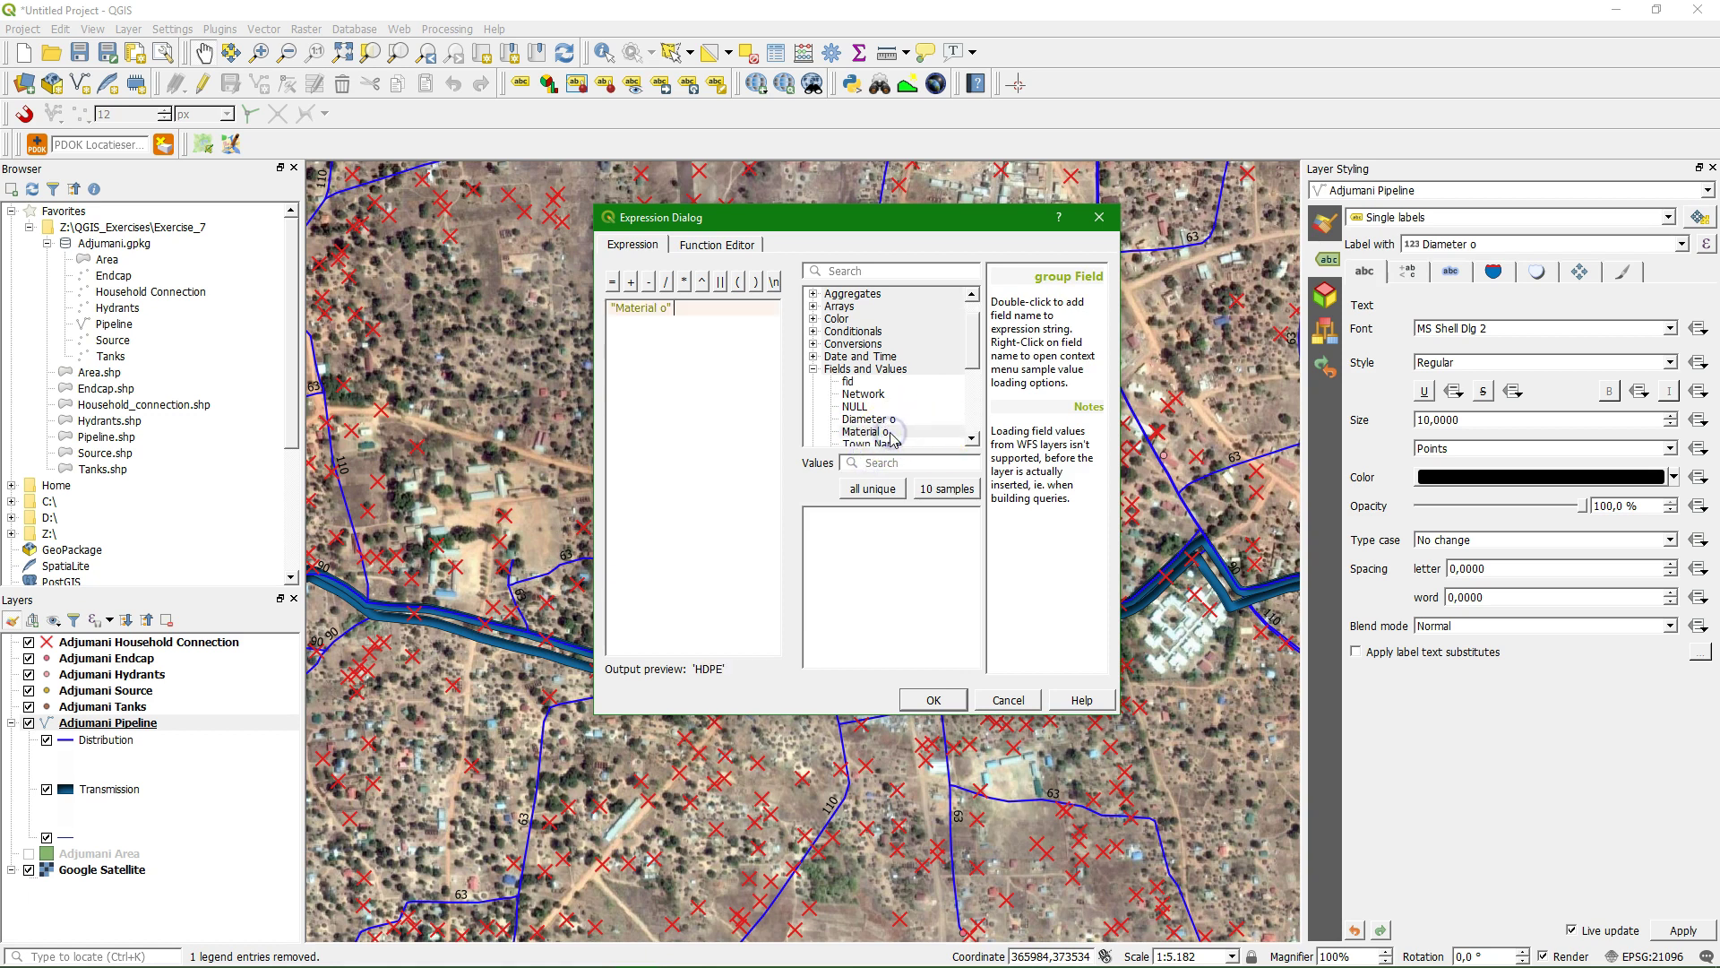
click(721, 283)
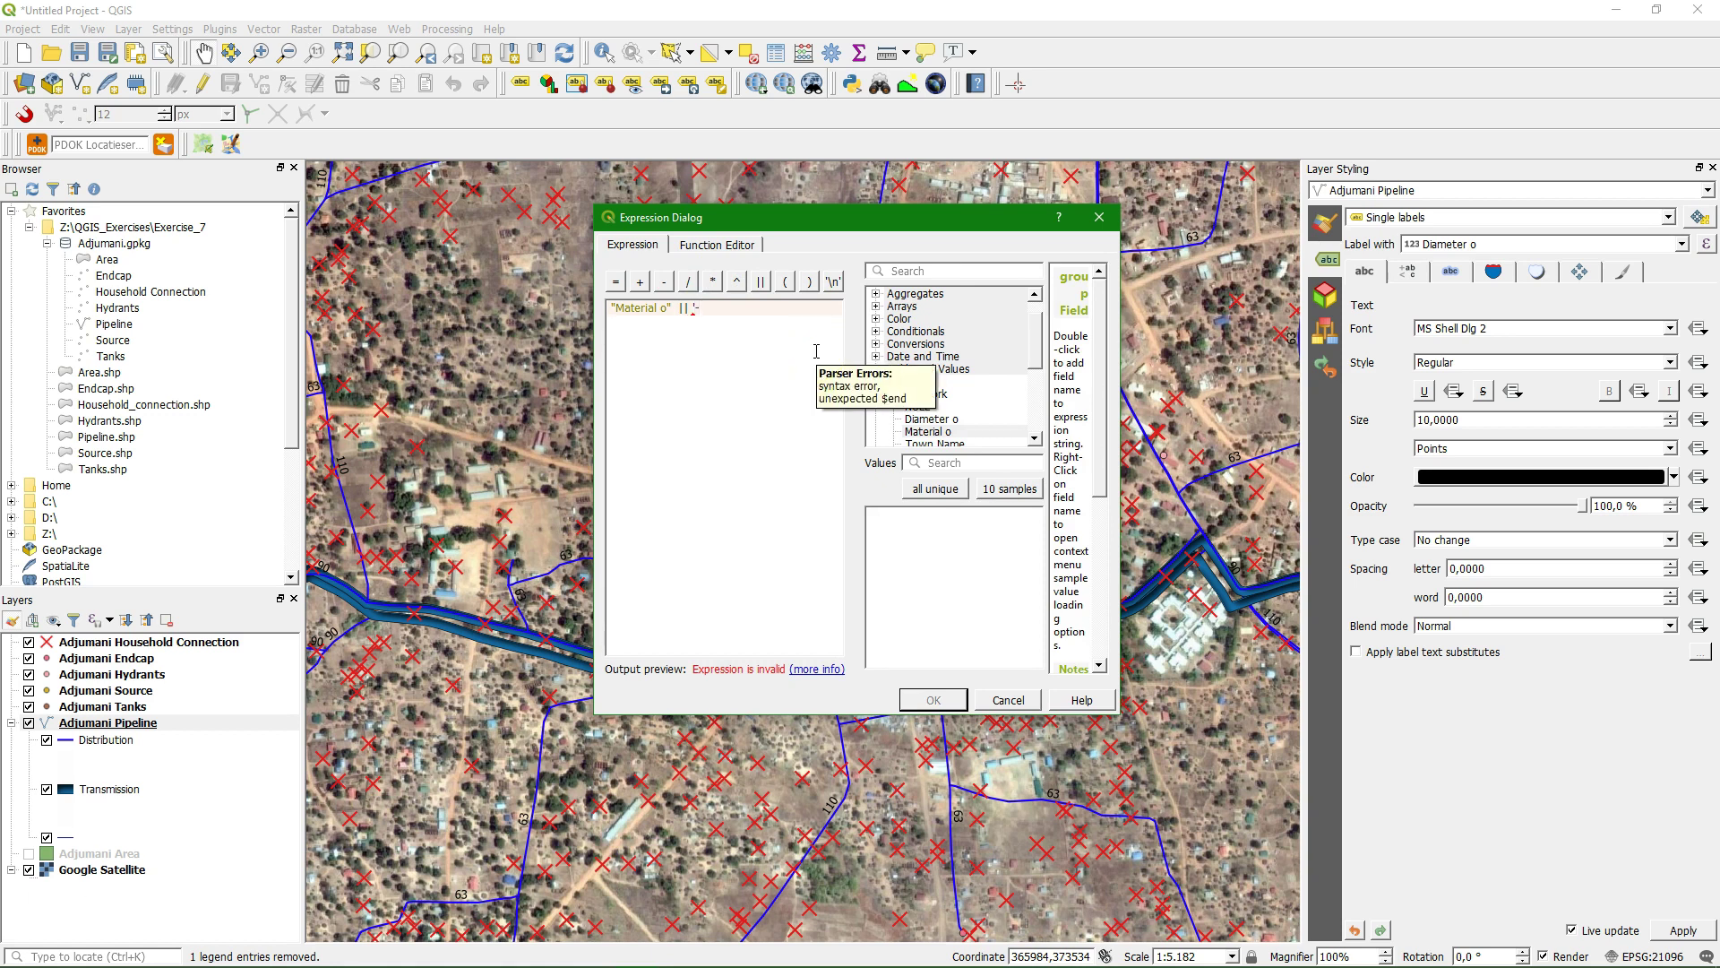
text('-')
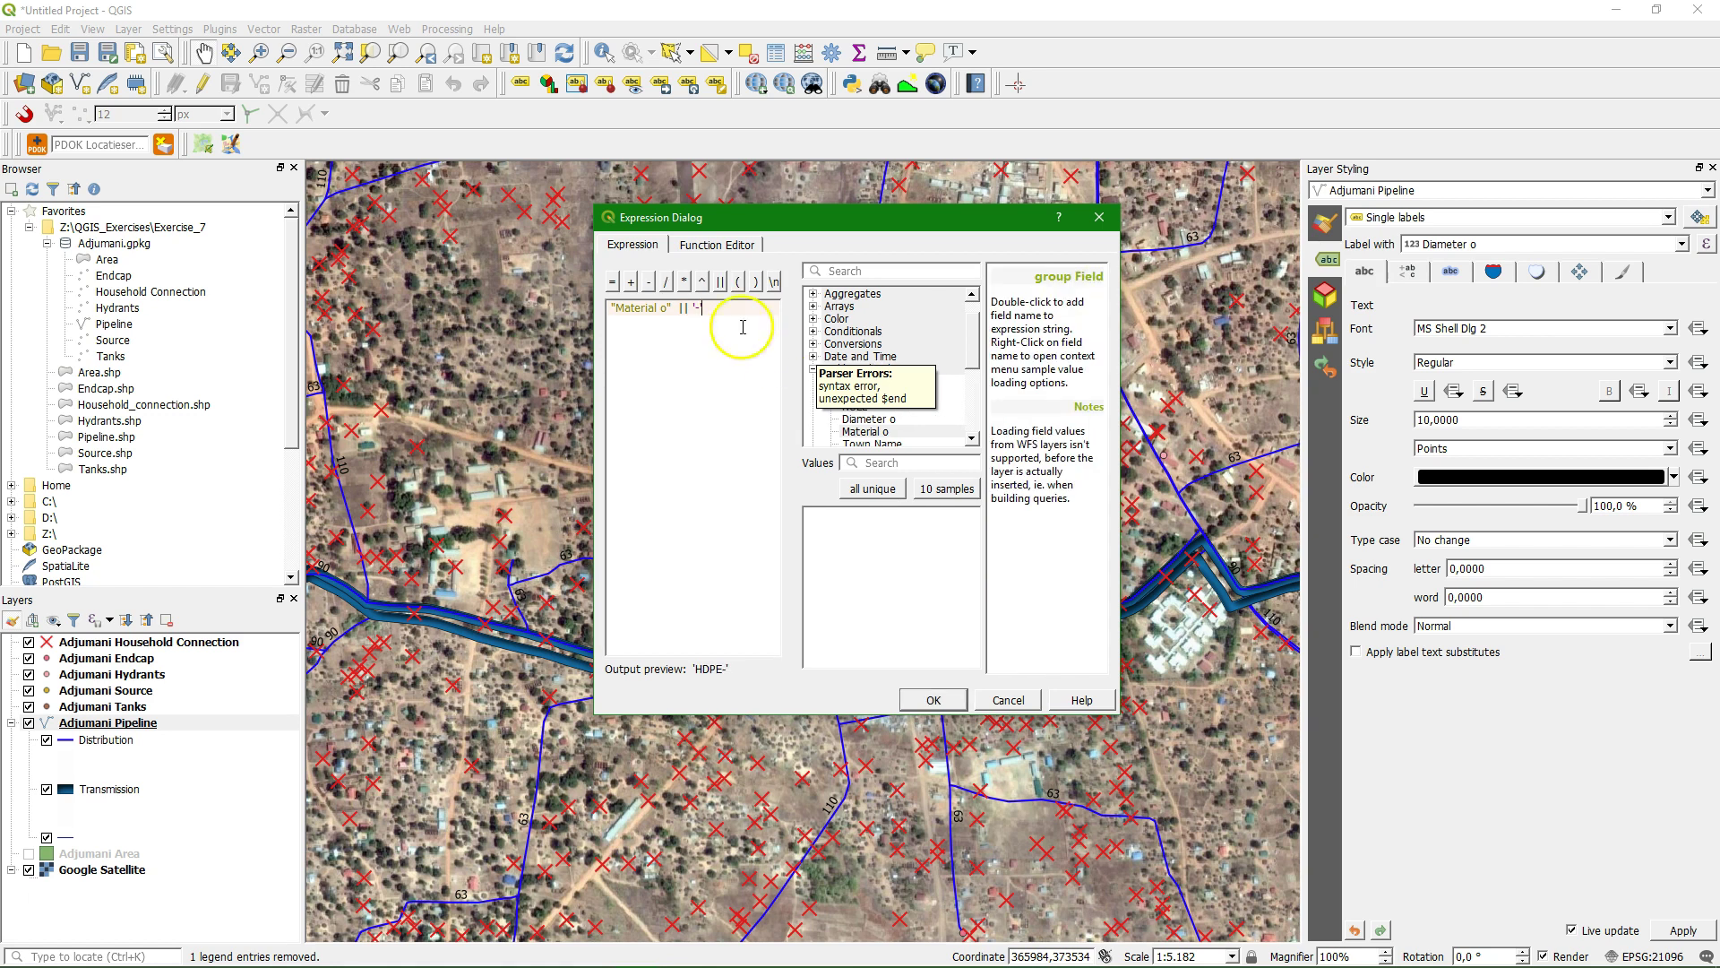
click(721, 282)
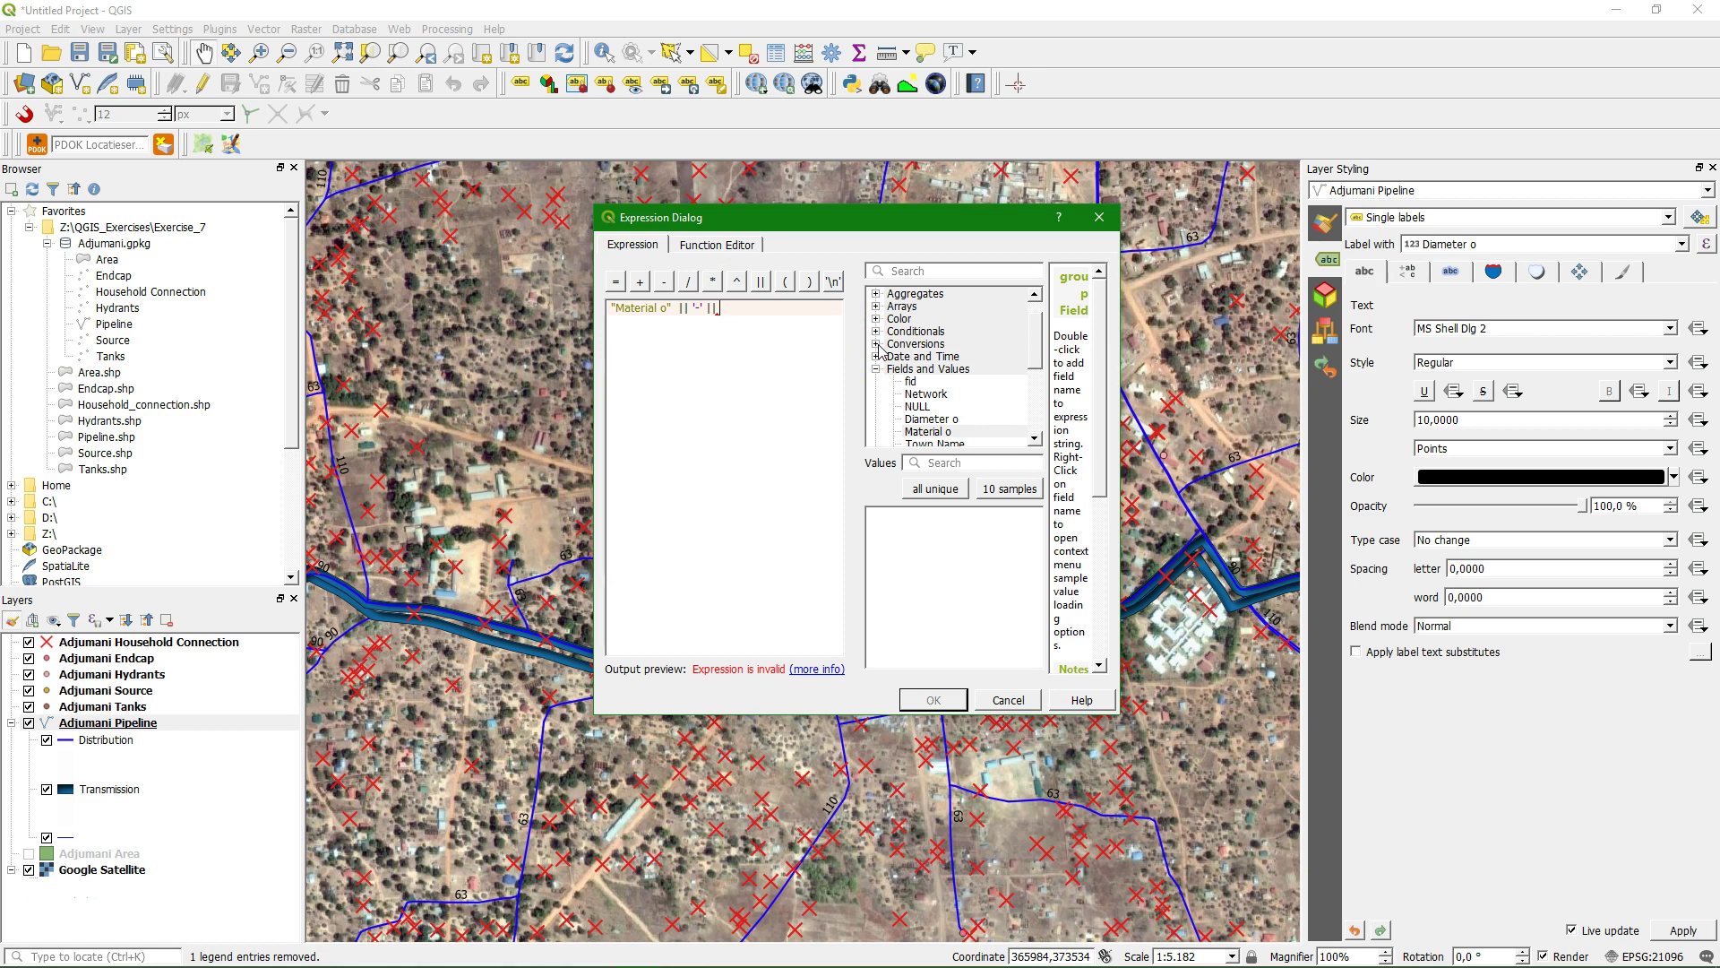
double_click(927, 419)
click(728, 339)
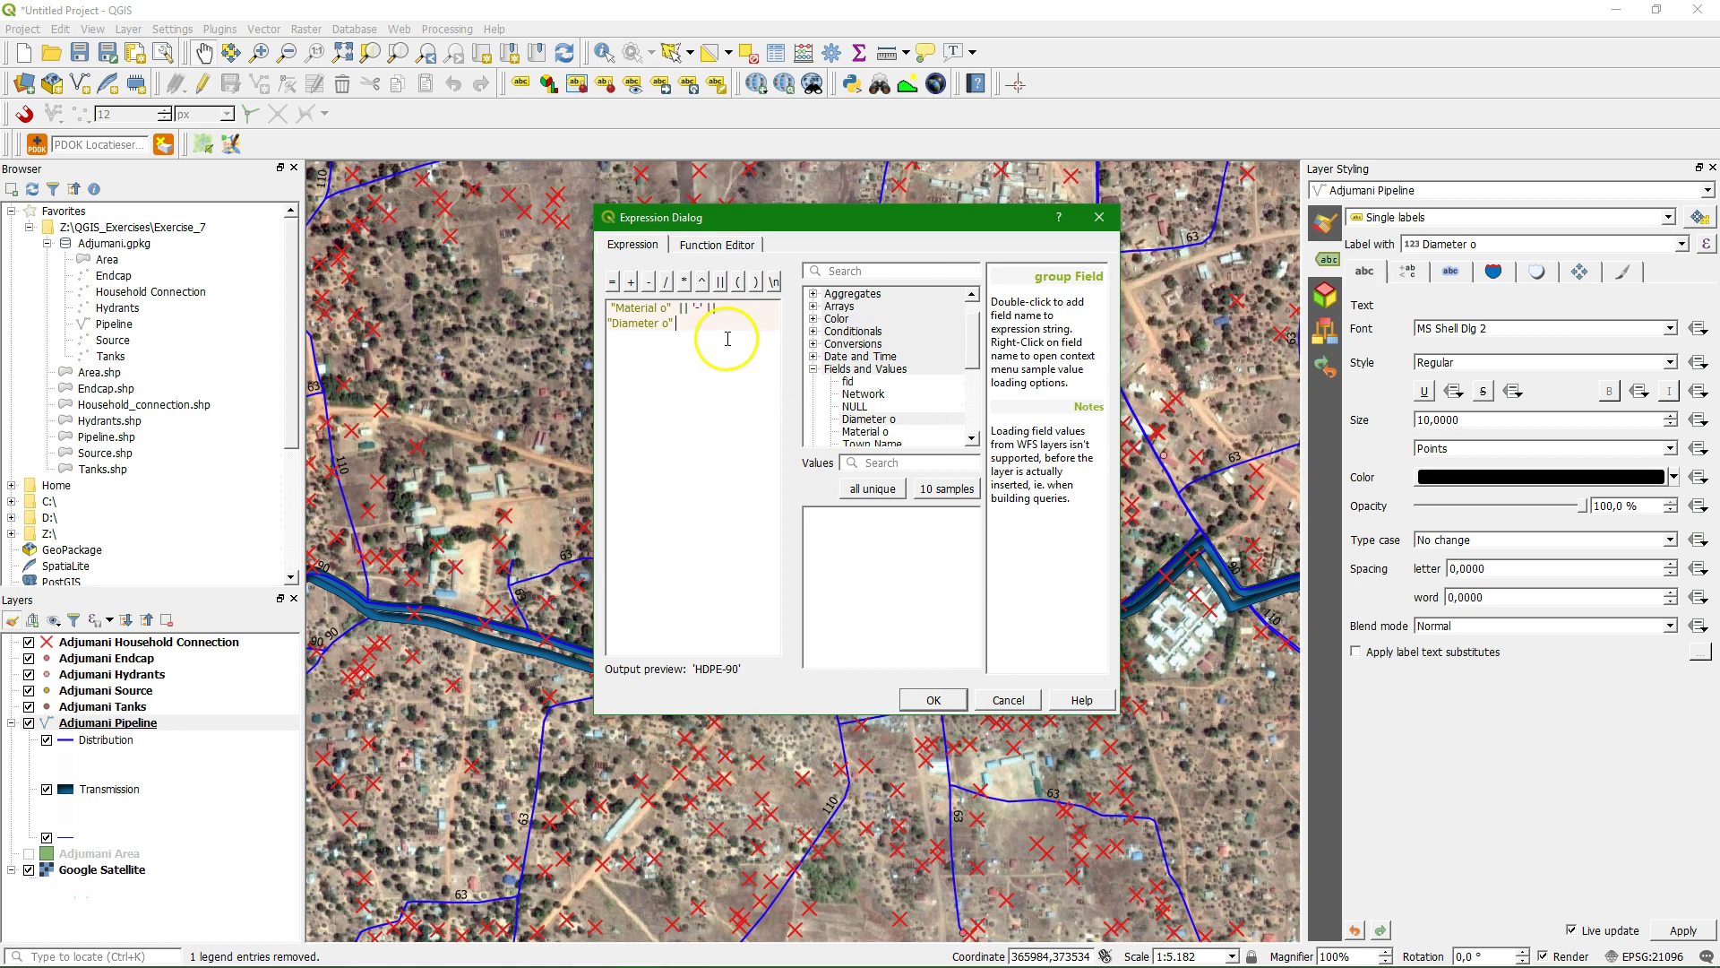
click(720, 281)
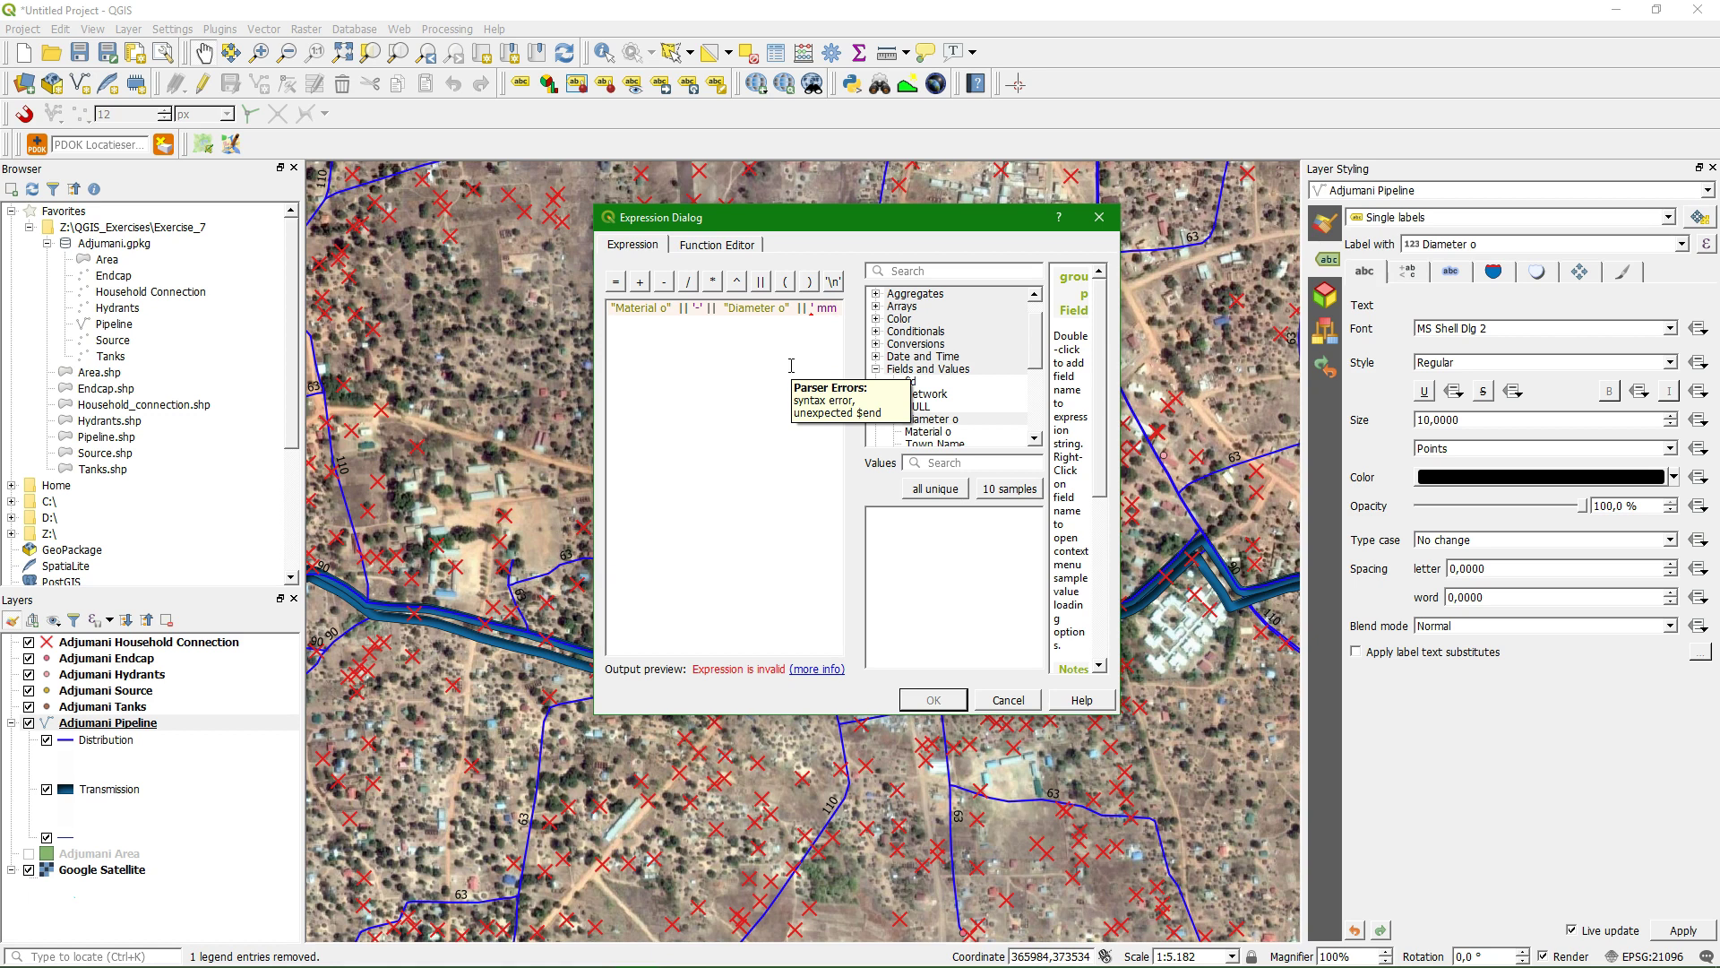
text(')
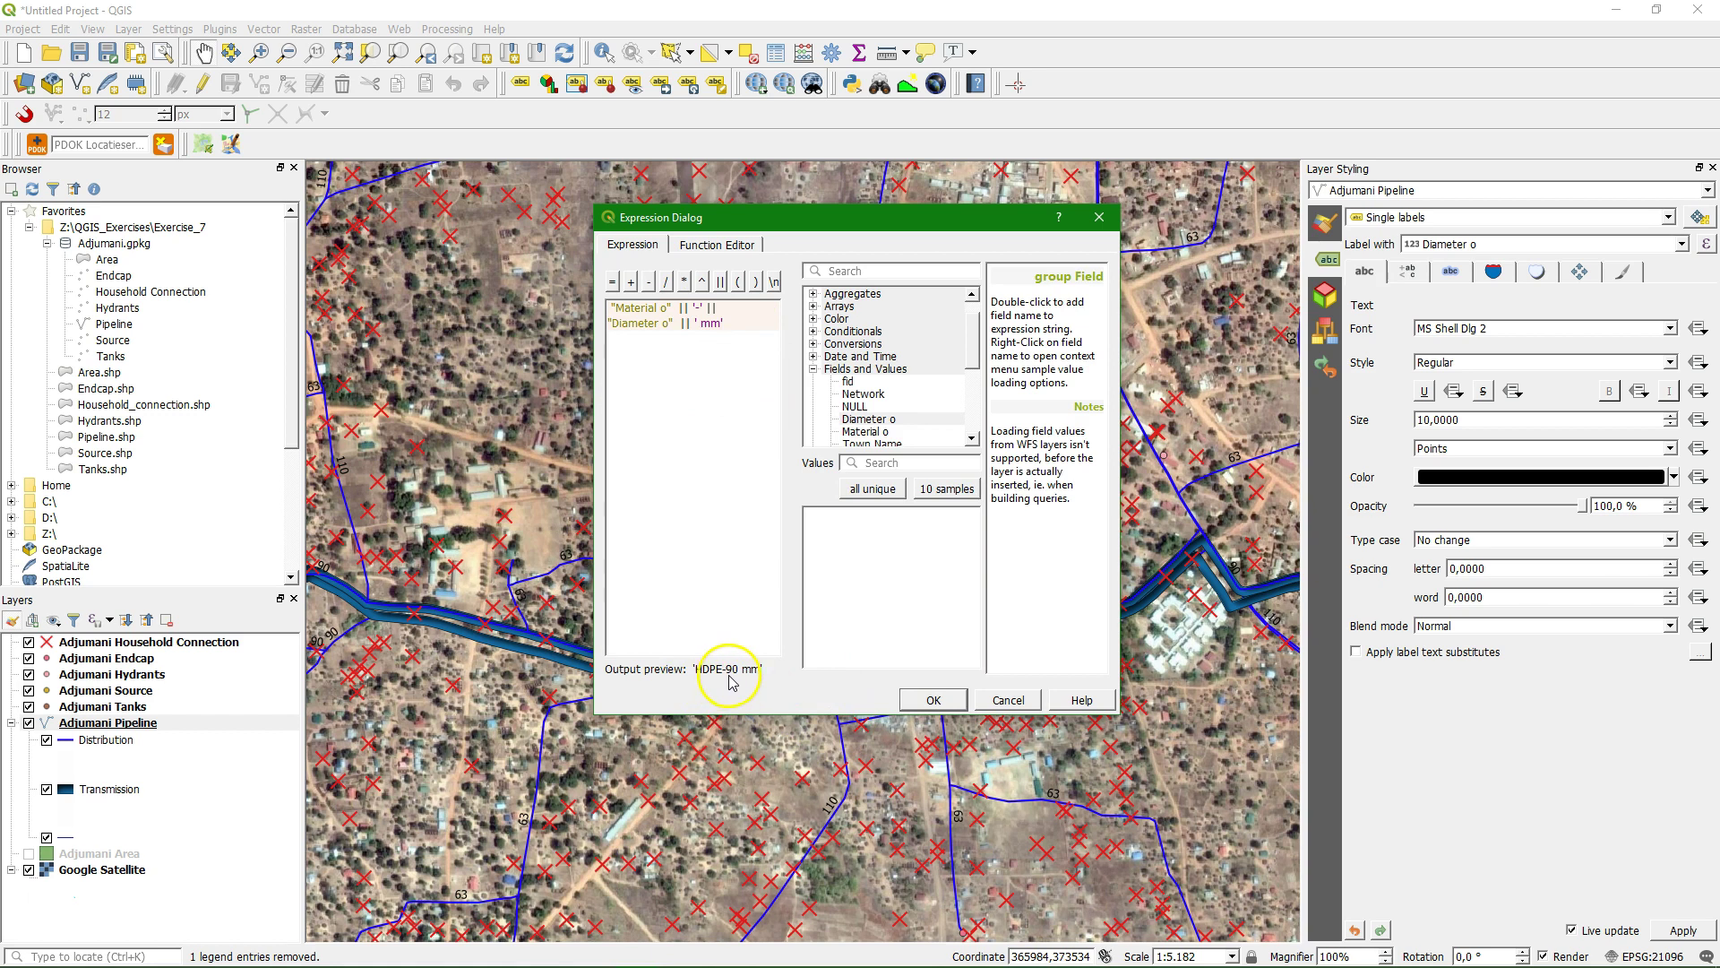
click(910, 697)
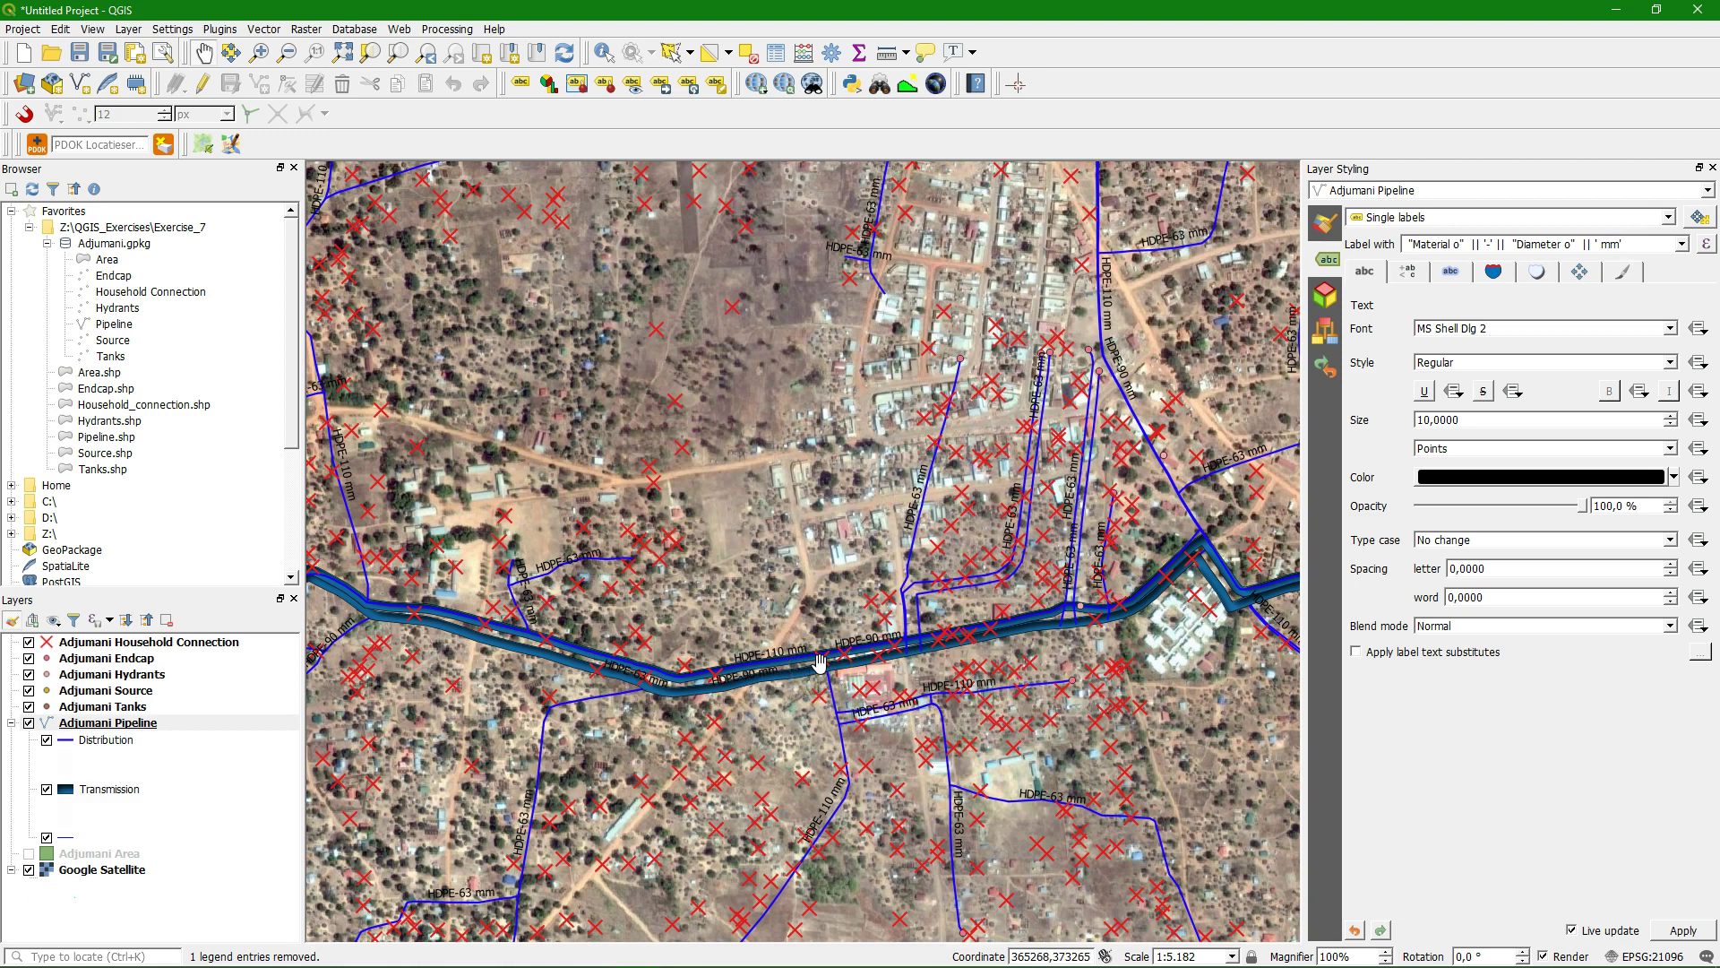
Set the pipeline labels to the Tahoma font, size 10, coloured blue
click(1669, 329)
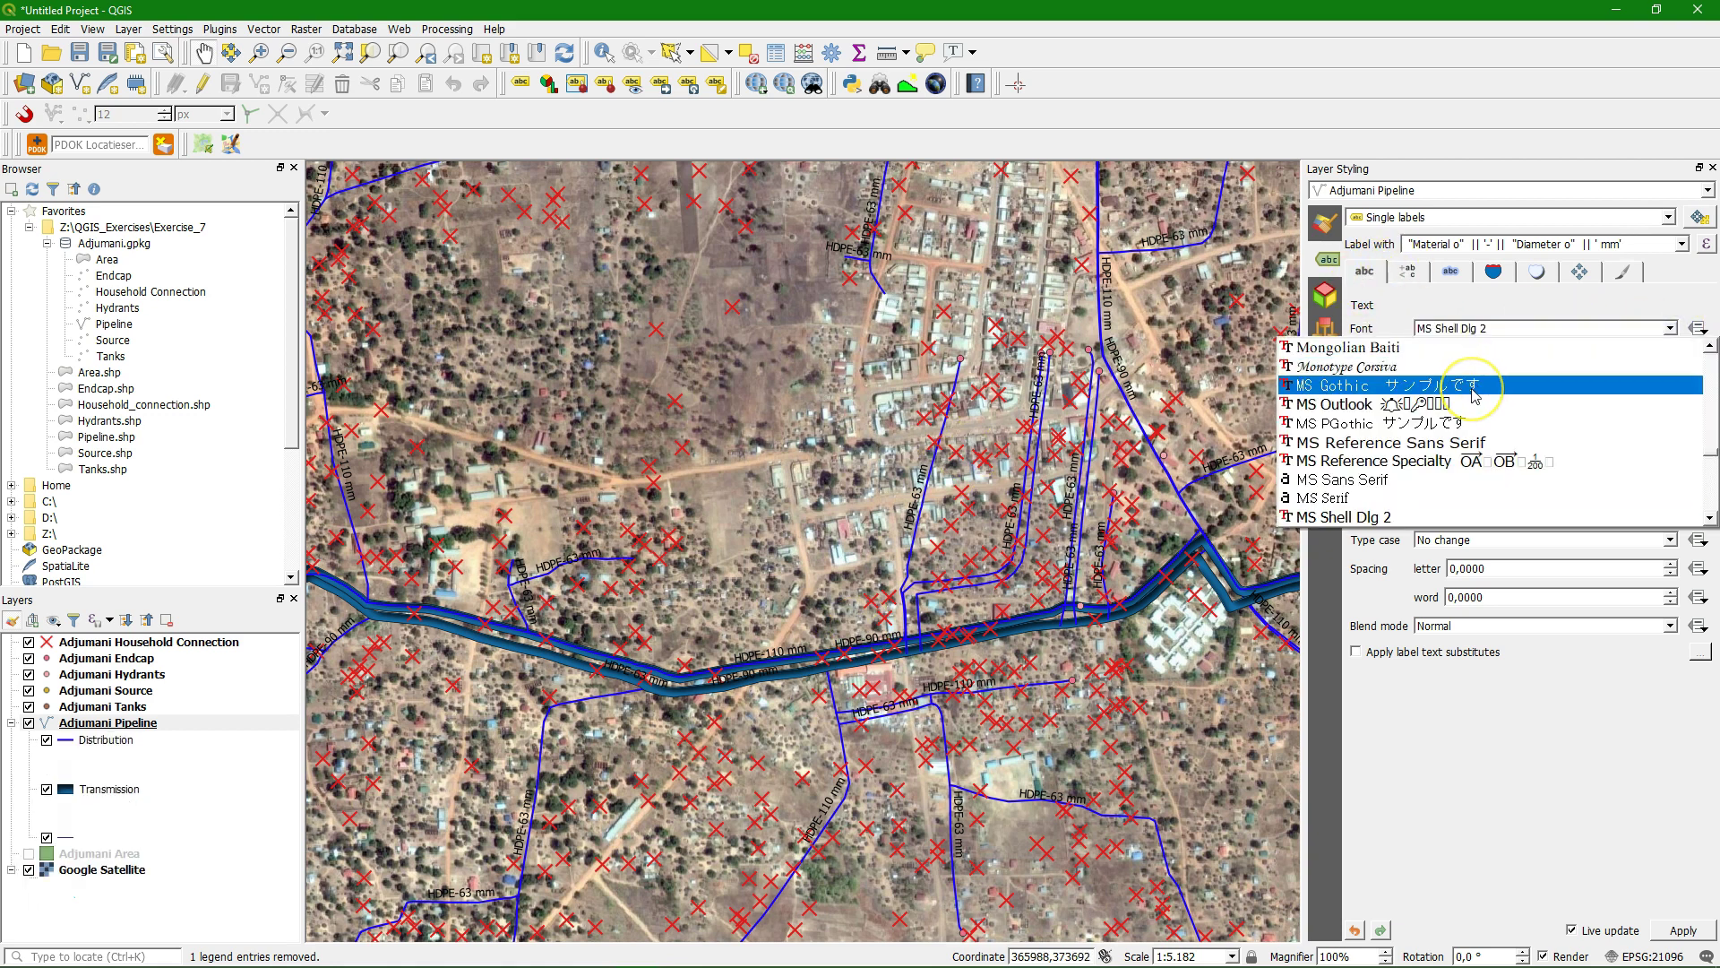
key(t)
key(a)
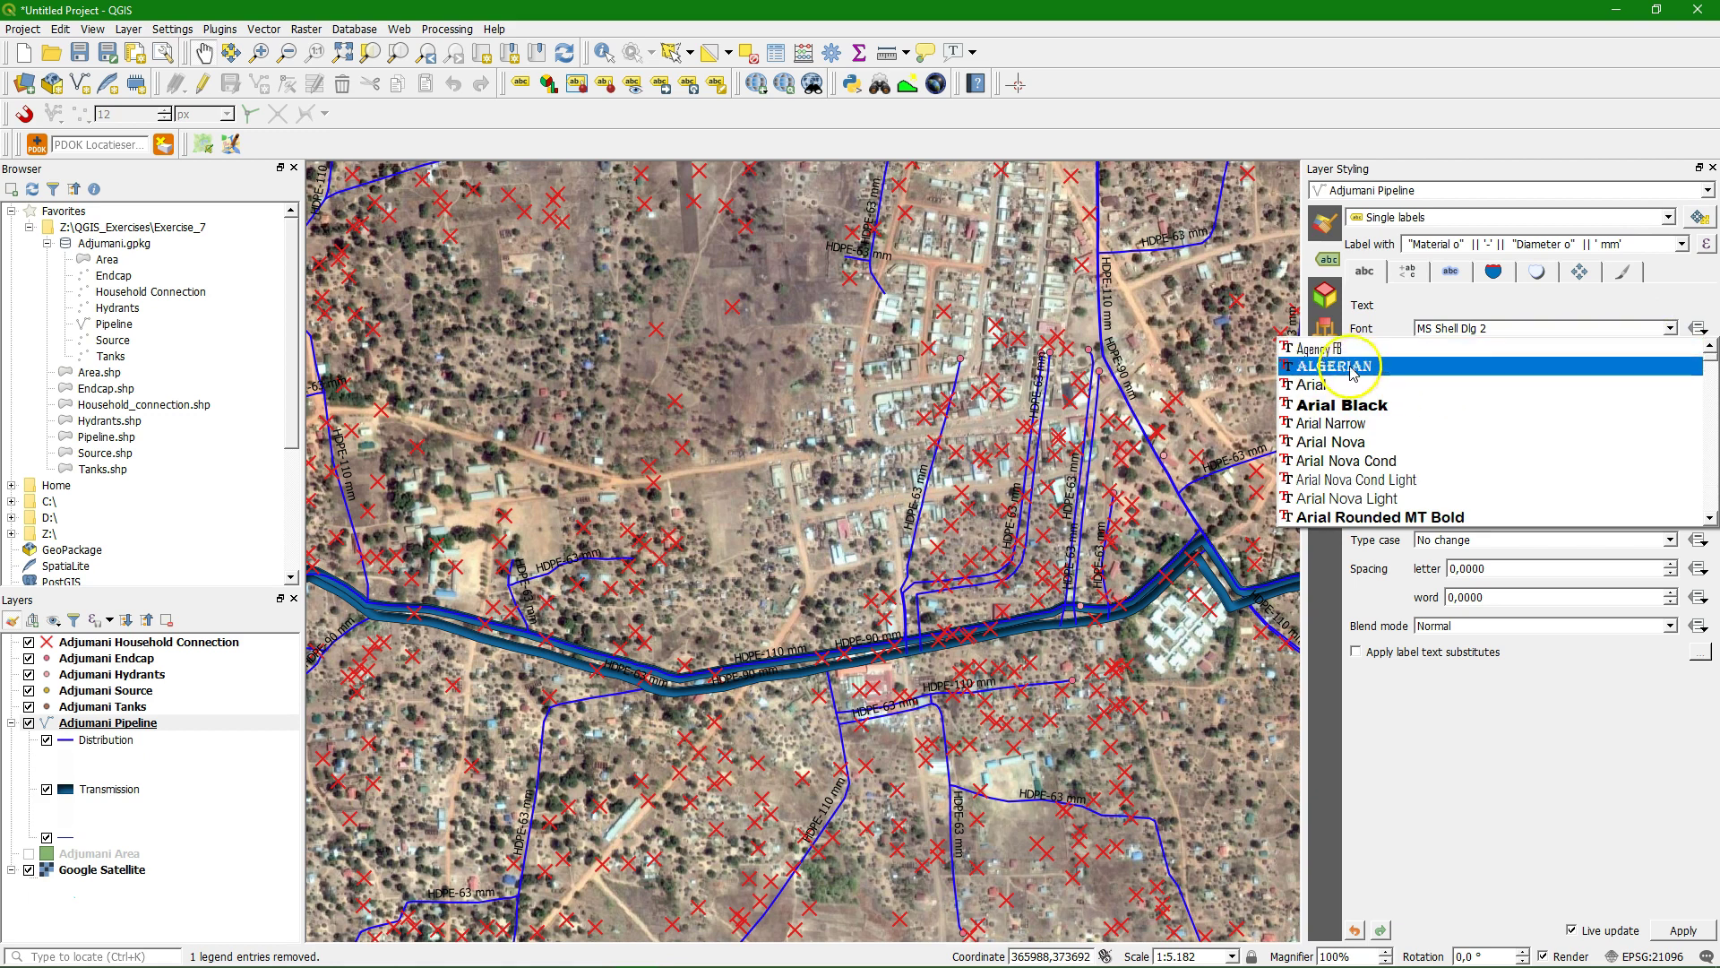
scroll(1321, 358, down, 15)
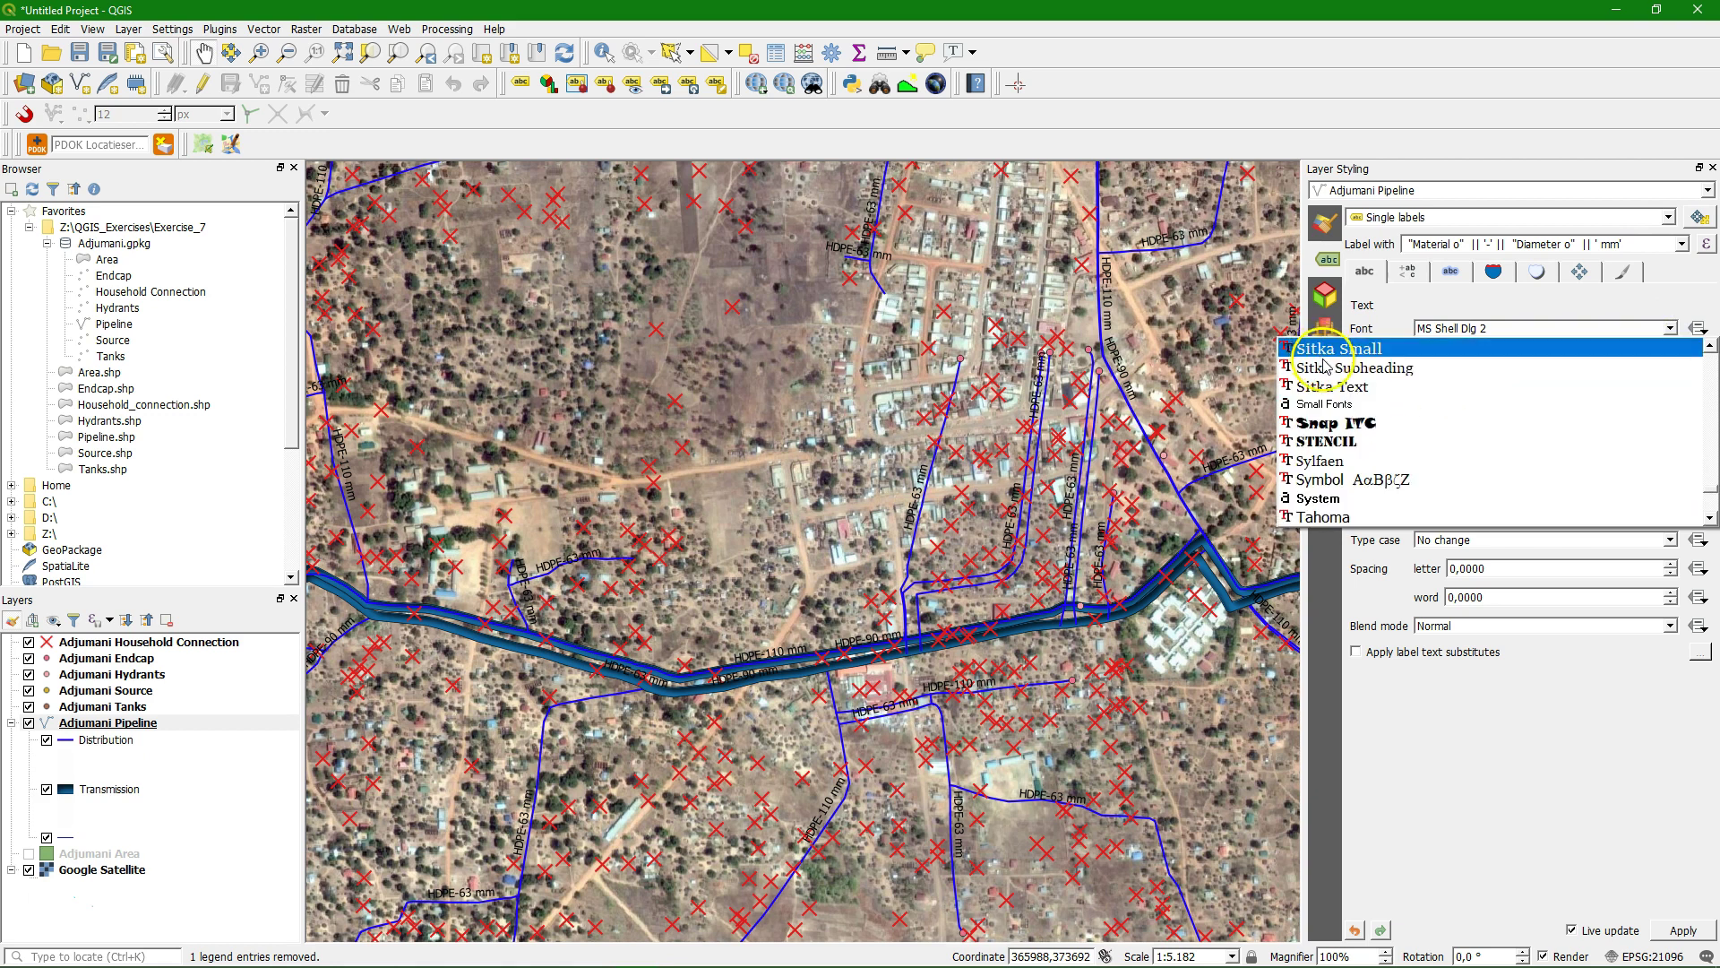
click(1321, 515)
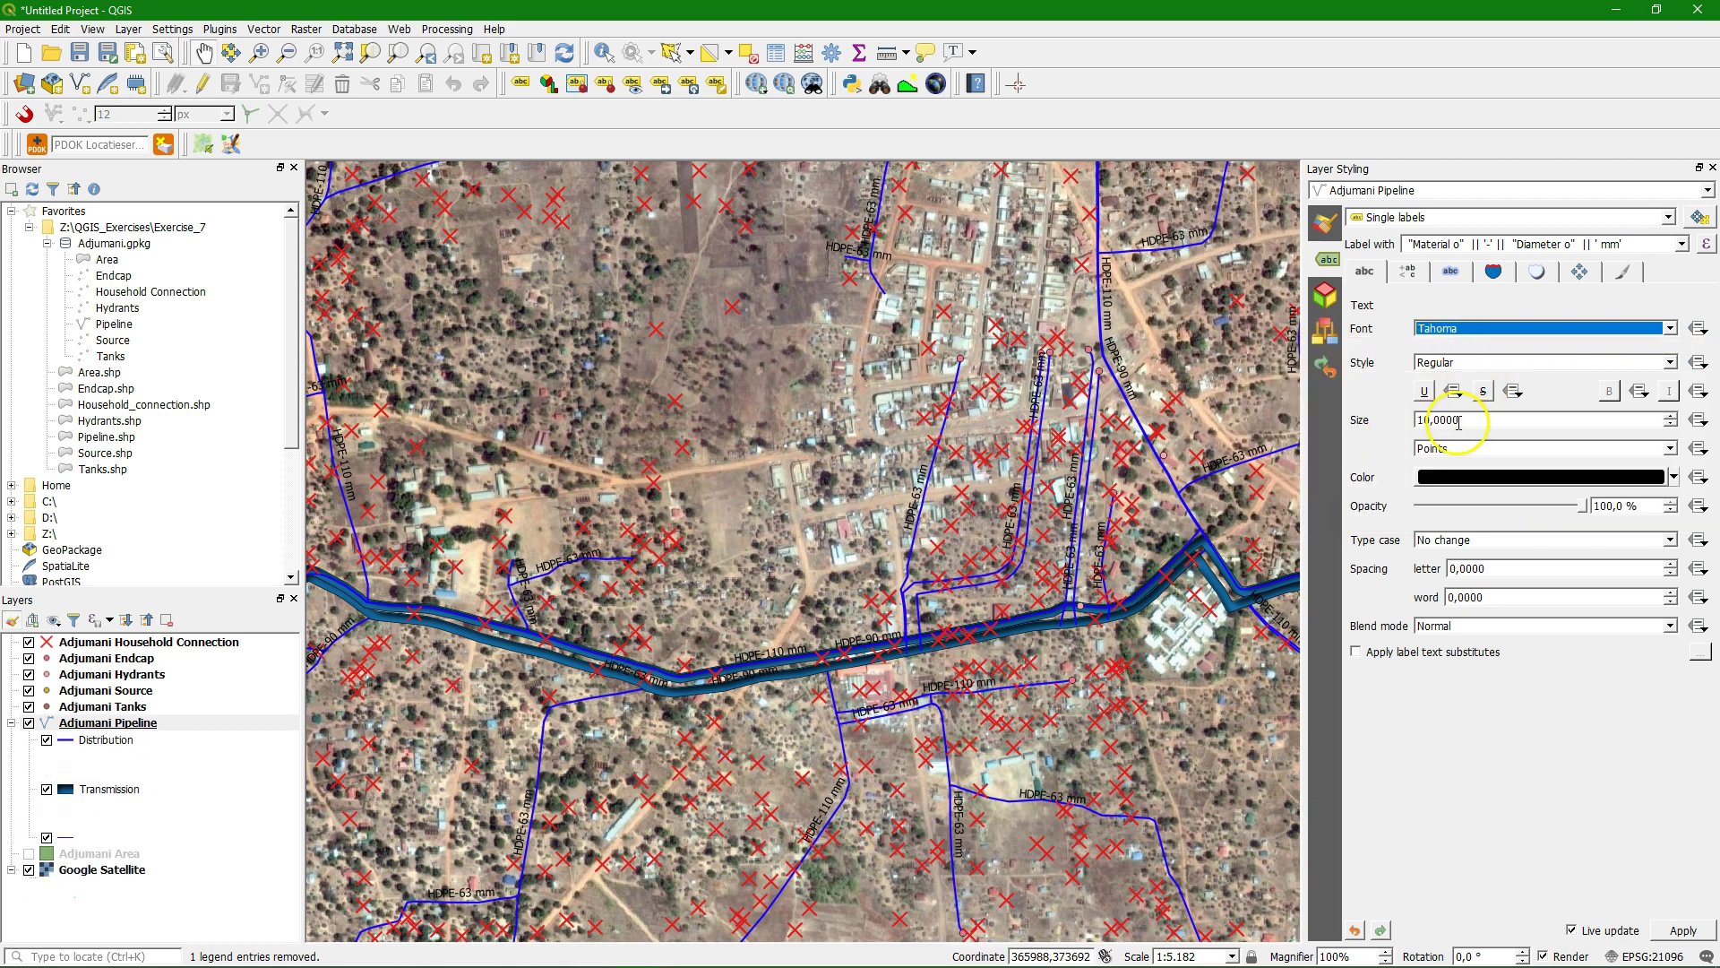
click(1673, 477)
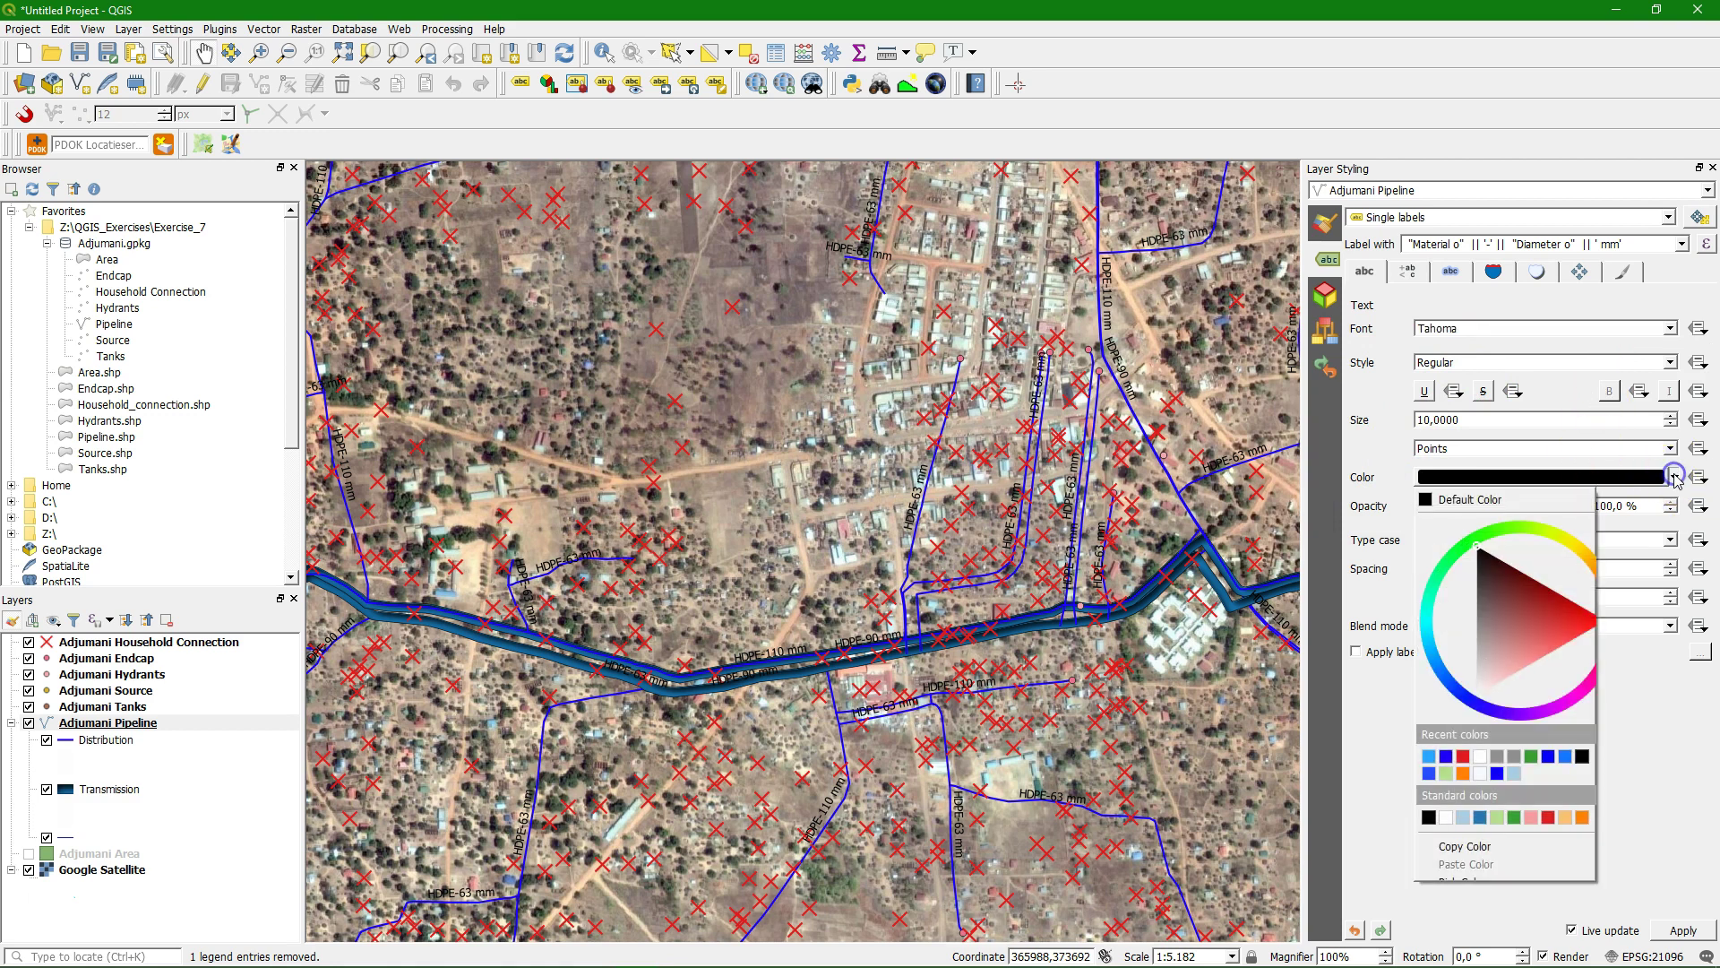
click(1429, 776)
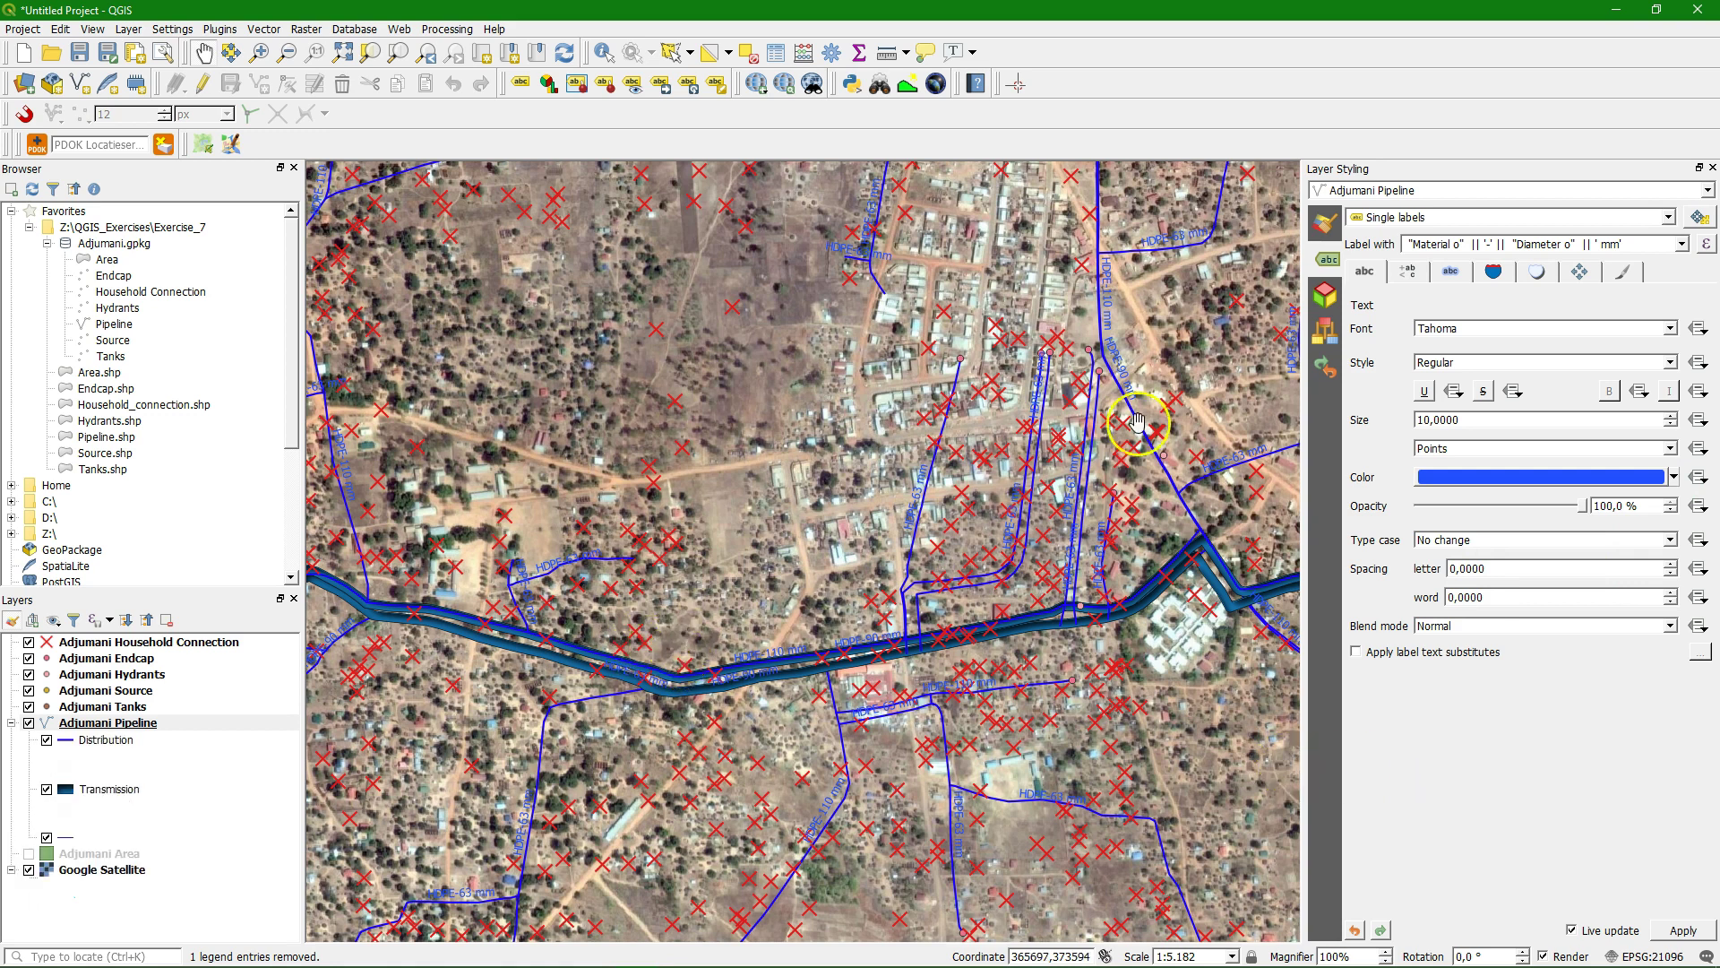
Add a white text buffer and place the labels curved, directly on the pipe lines
click(1453, 272)
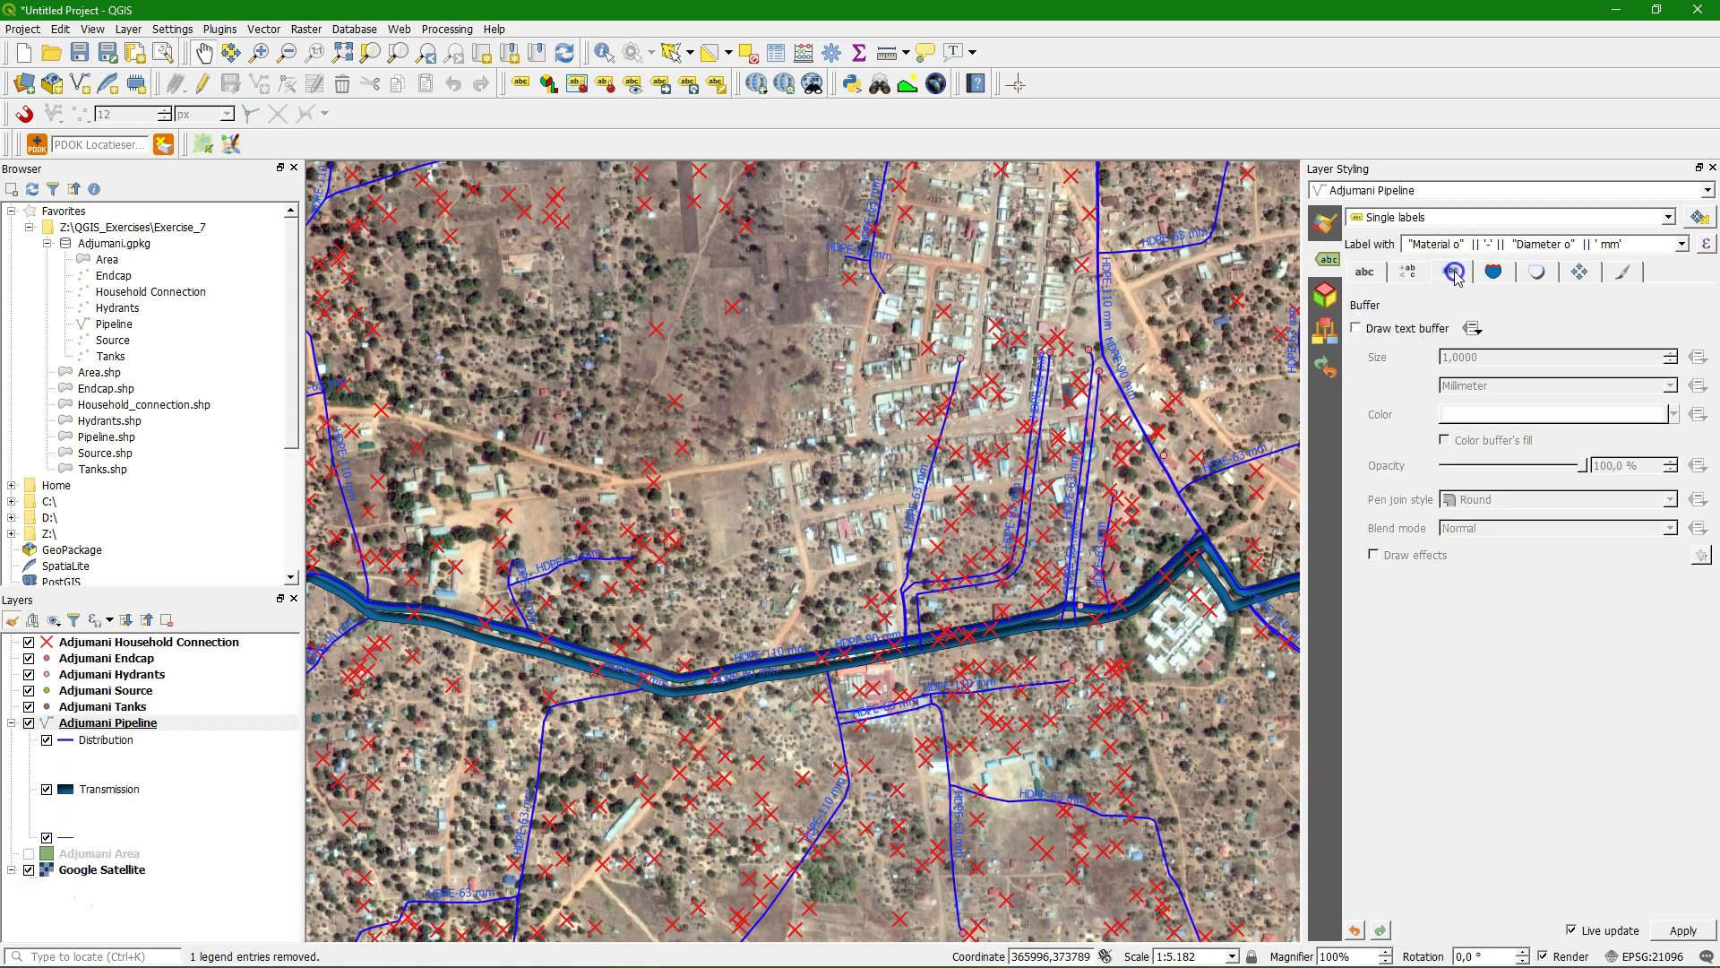
click(1369, 328)
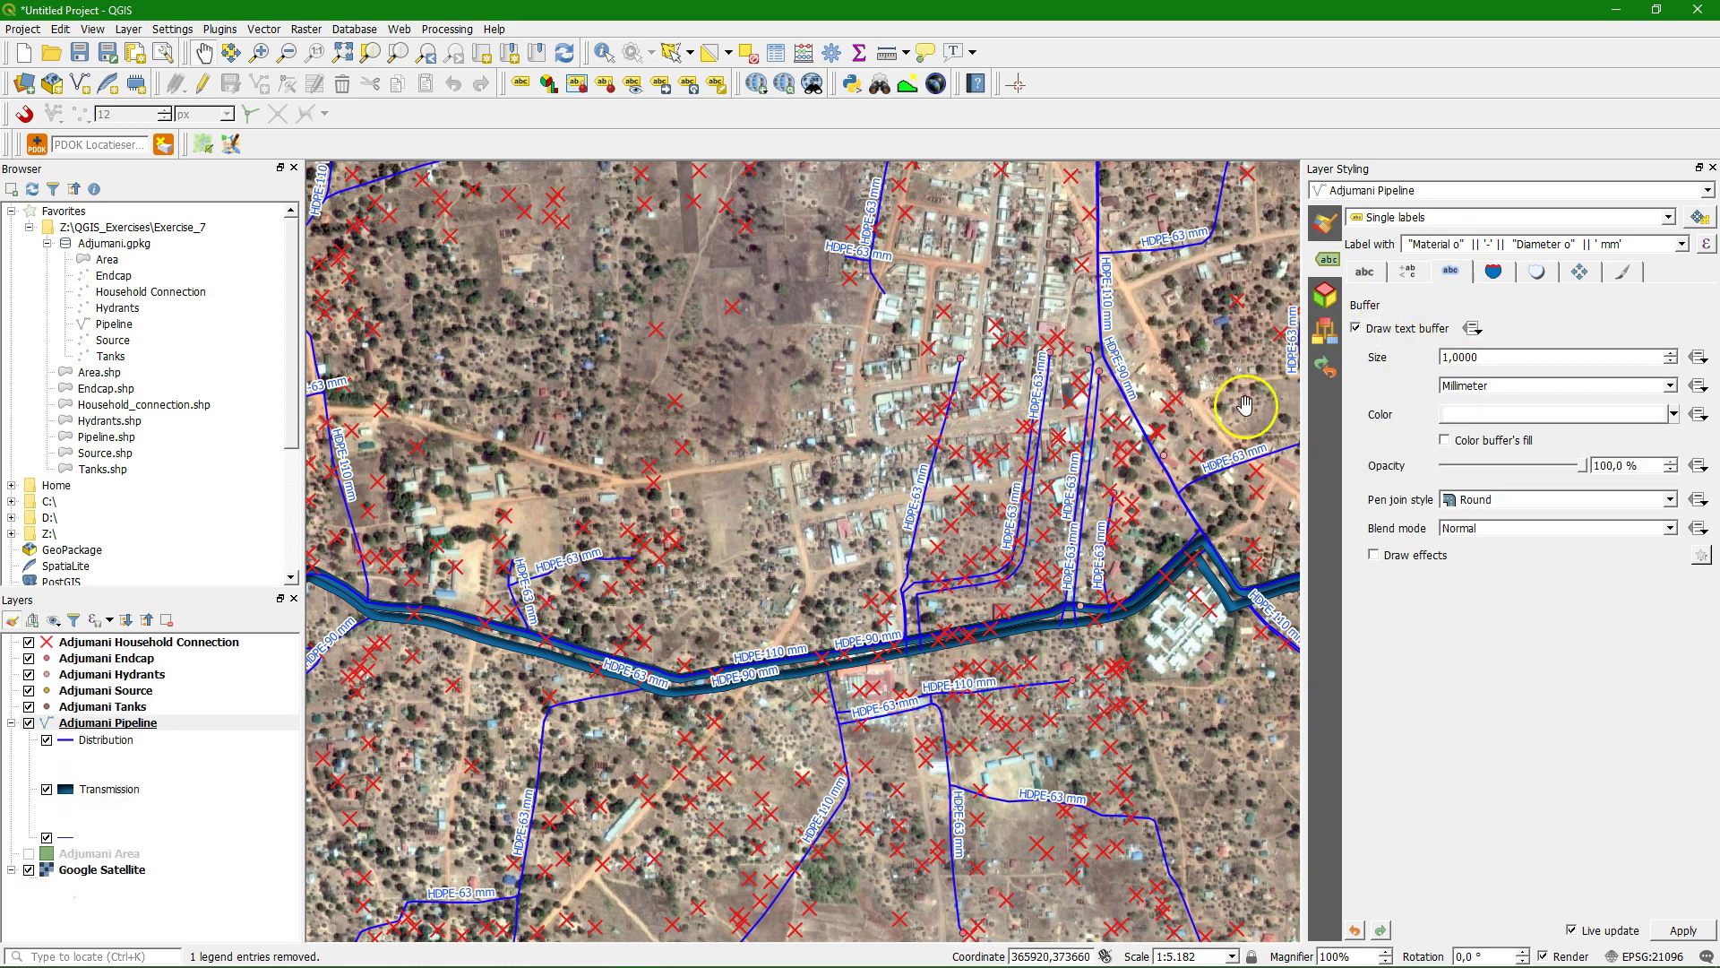
click(1581, 275)
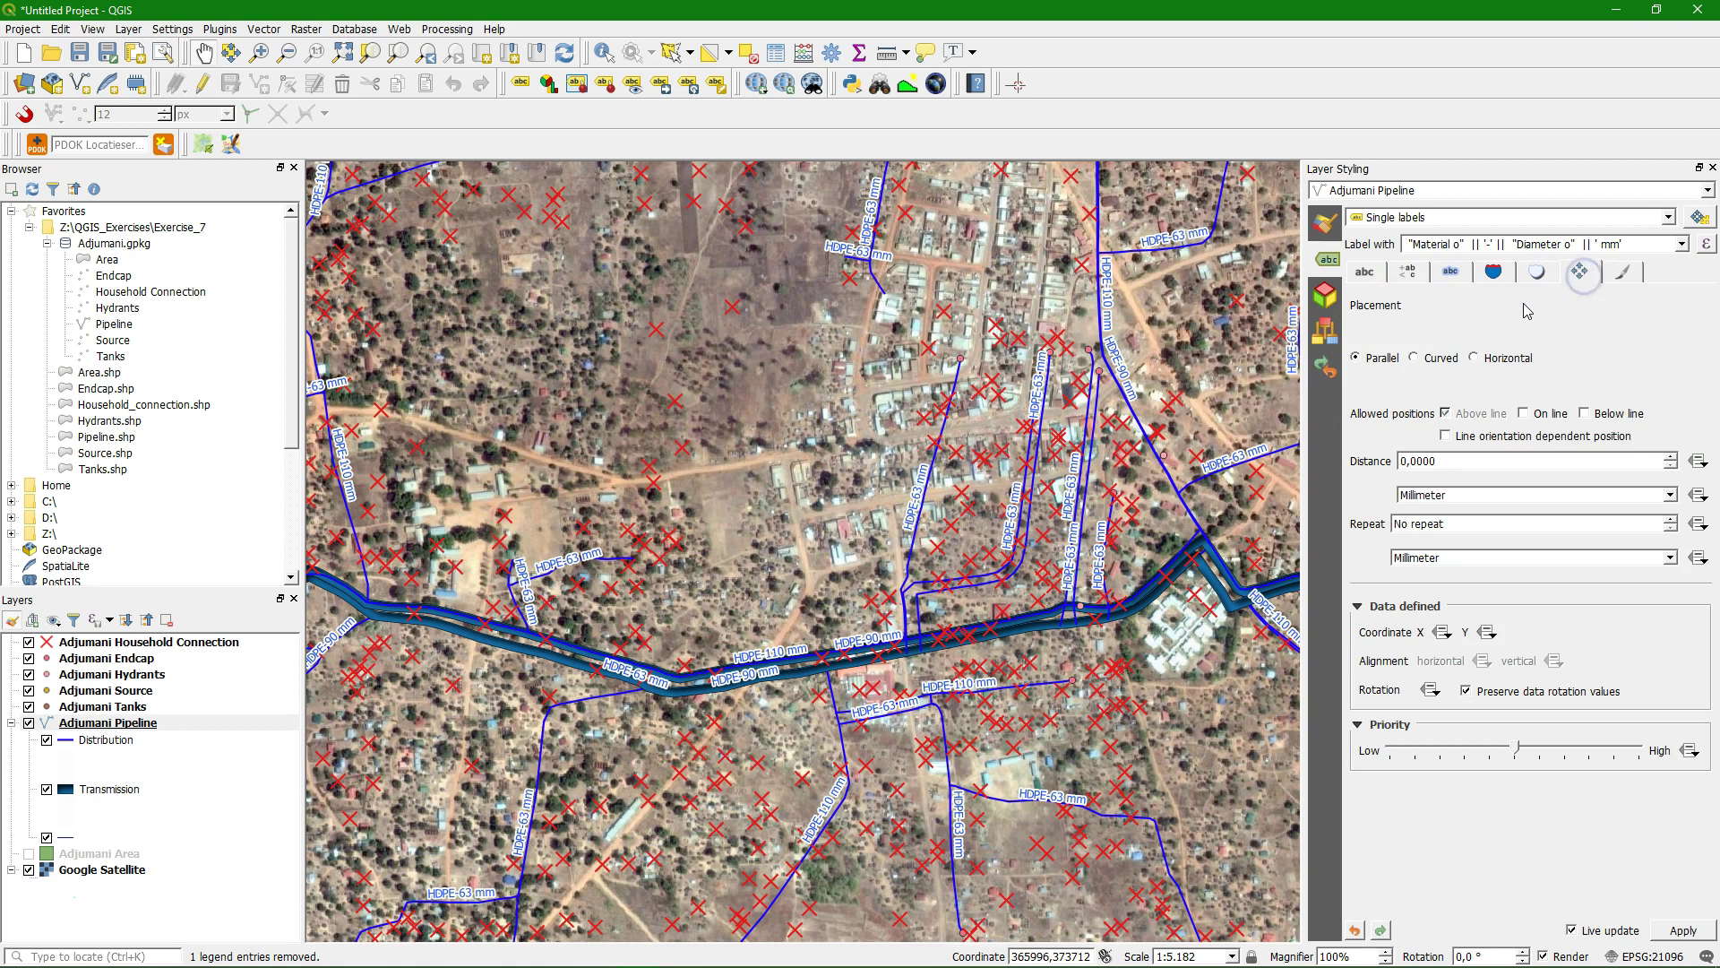
click(1434, 359)
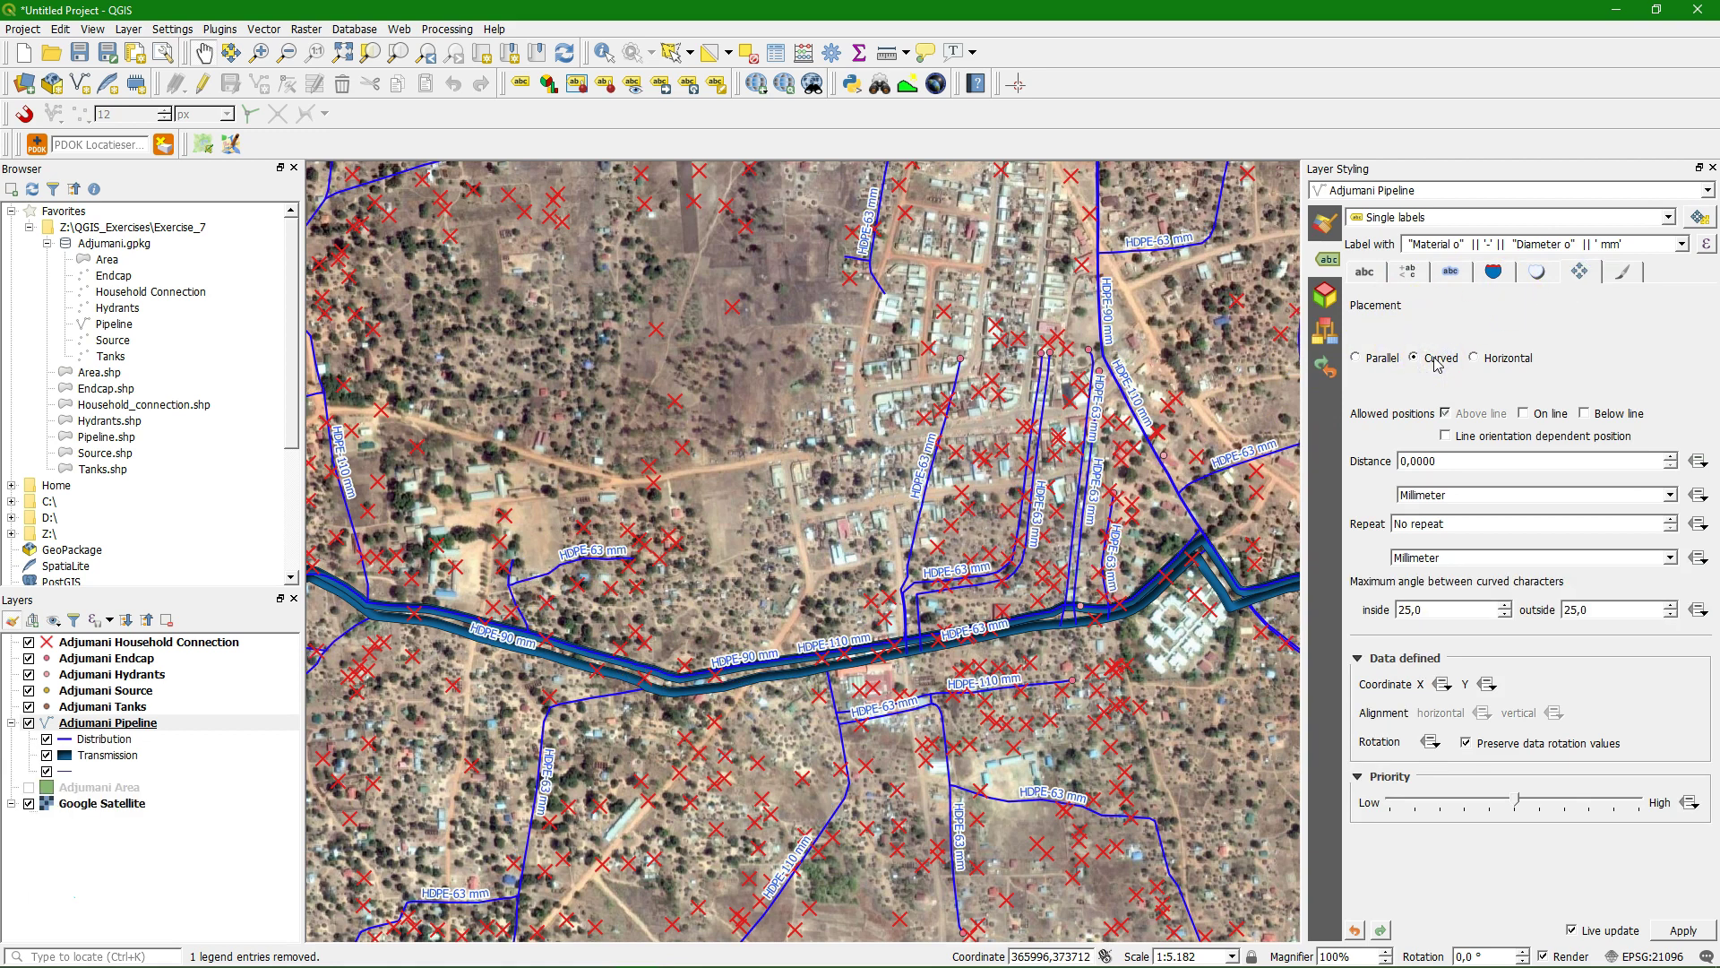
click(1526, 415)
click(1445, 413)
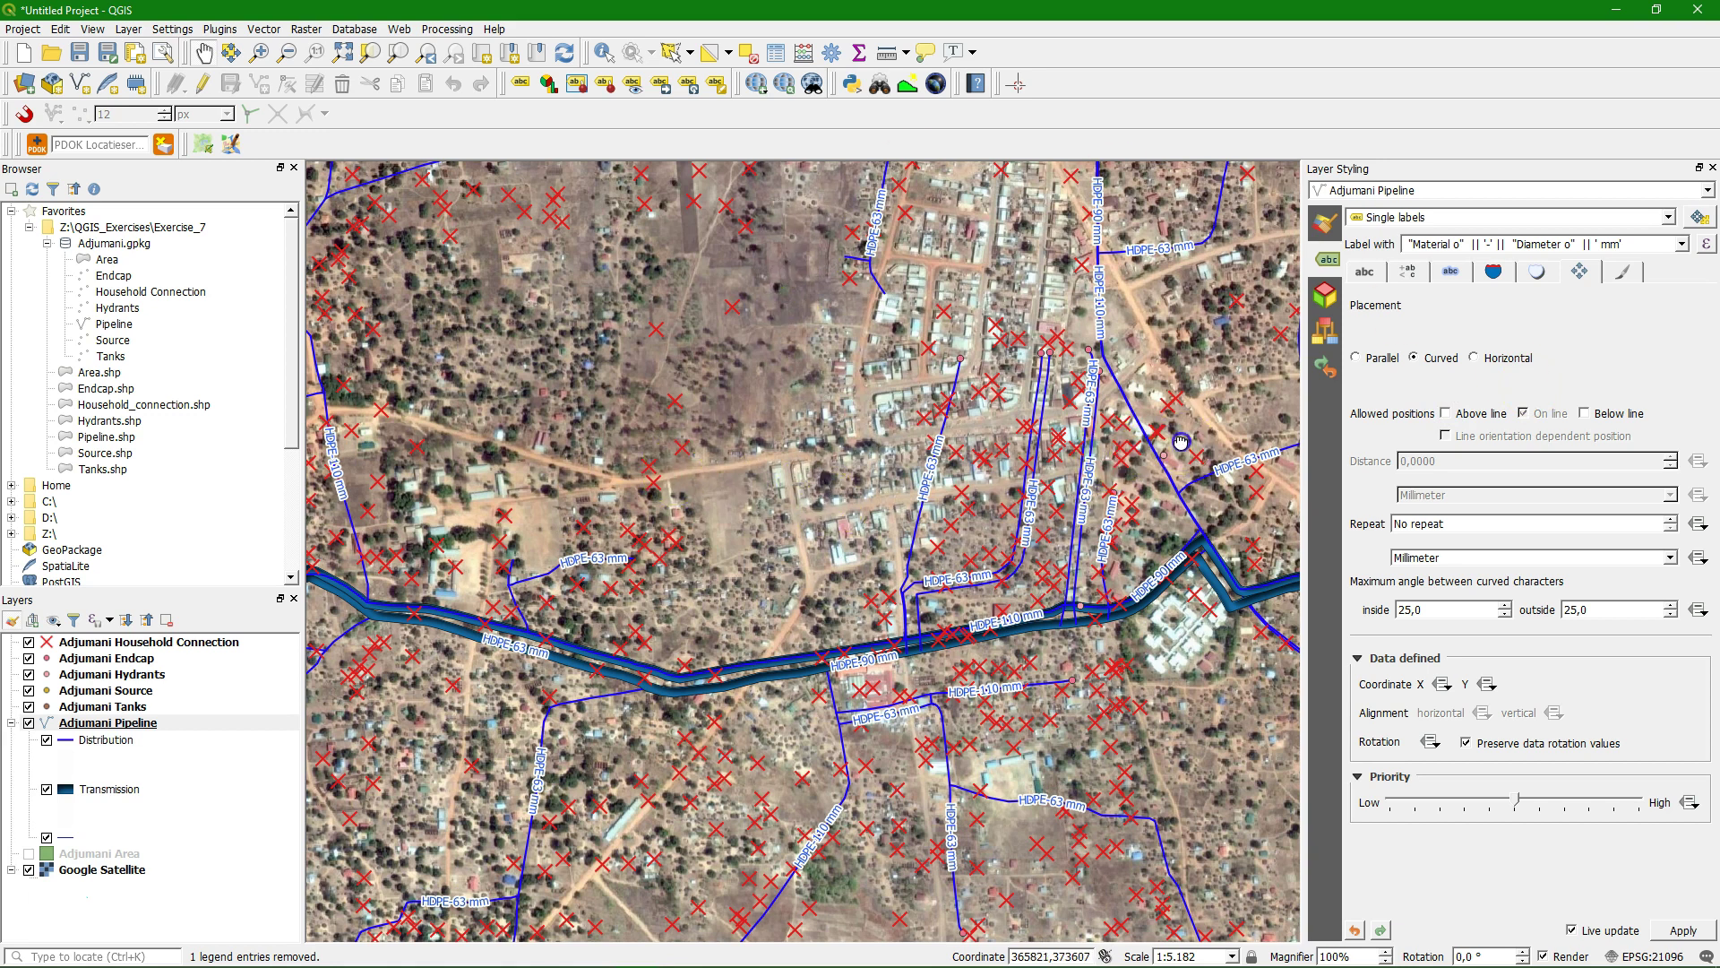
scroll(762, 690, up, 1)
scroll(818, 593, up, 1)
scroll(818, 593, down, 2)
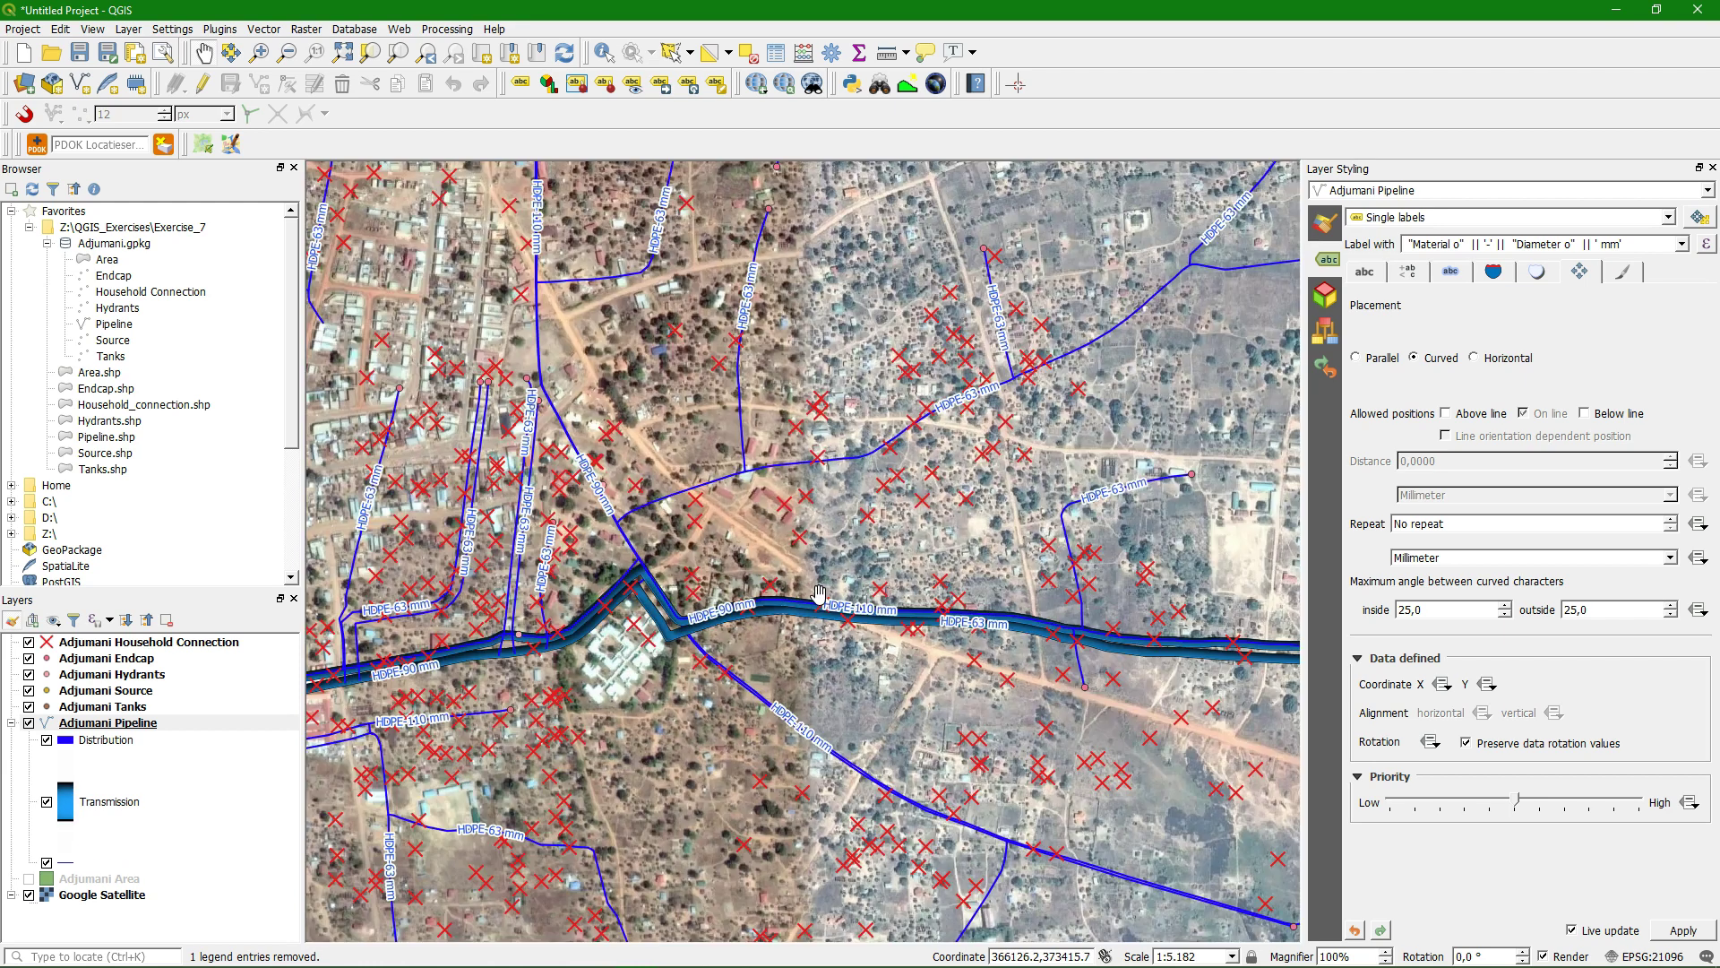
drag(620, 479, 1055, 430)
drag(1076, 276, 1006, 520)
scroll(1180, 506, down, 1)
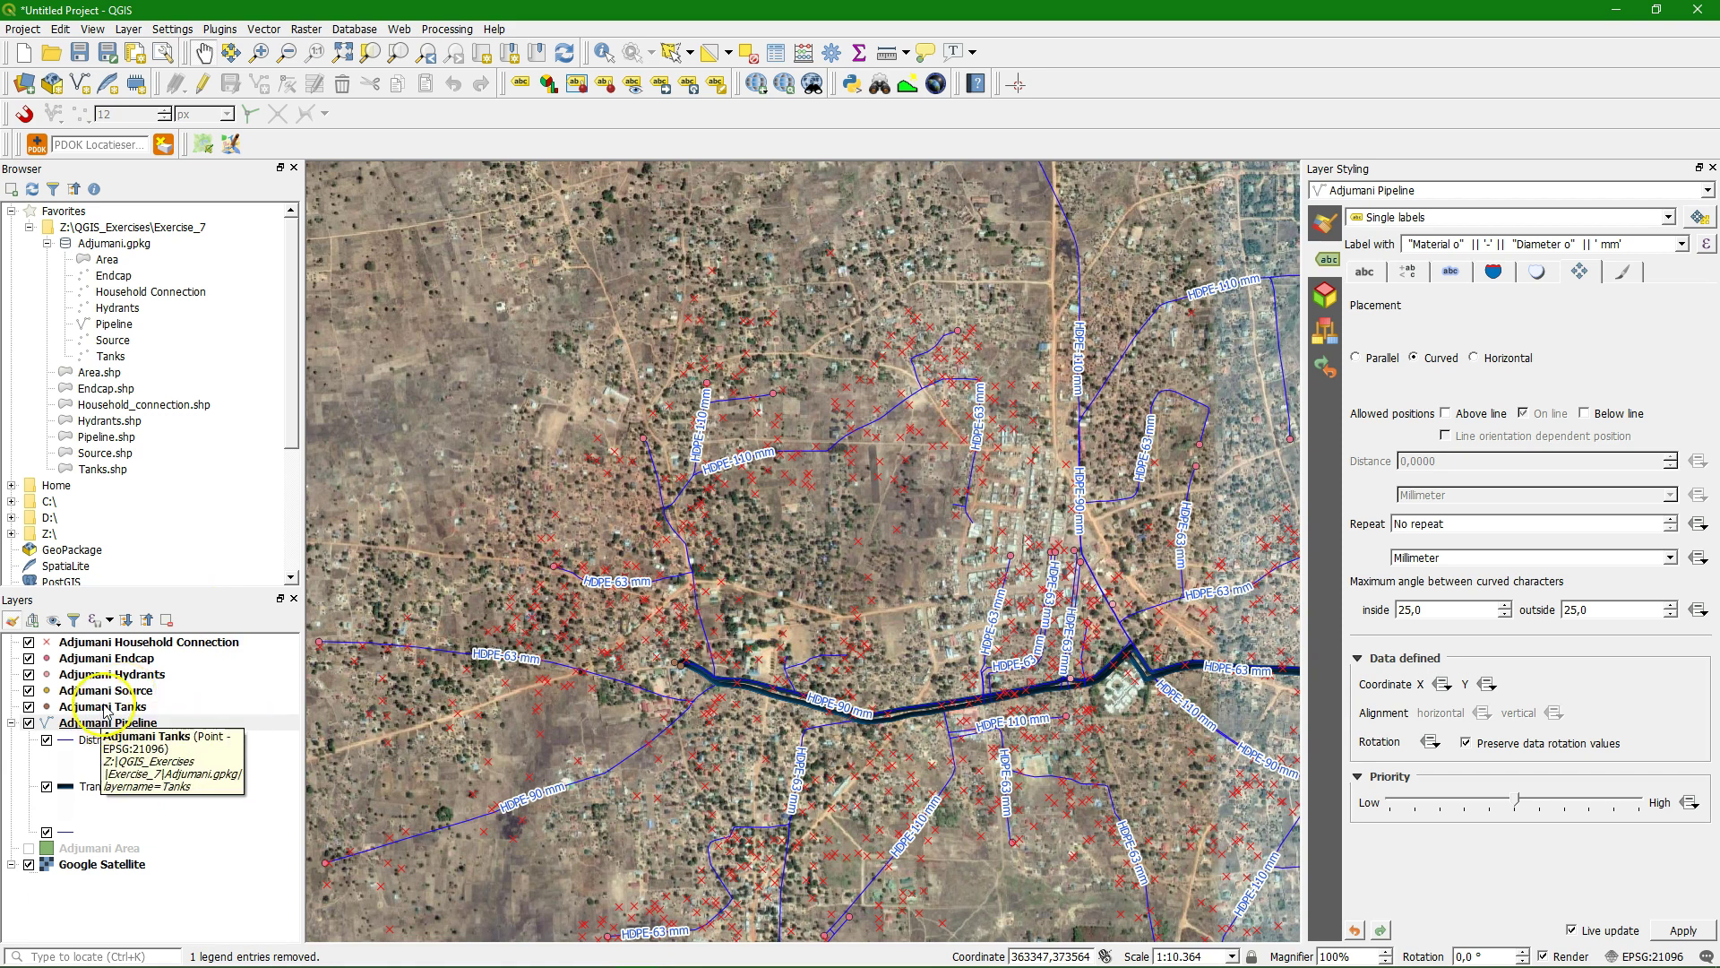
Add a second marker layer to the Adjumani Source symbol
click(116, 692)
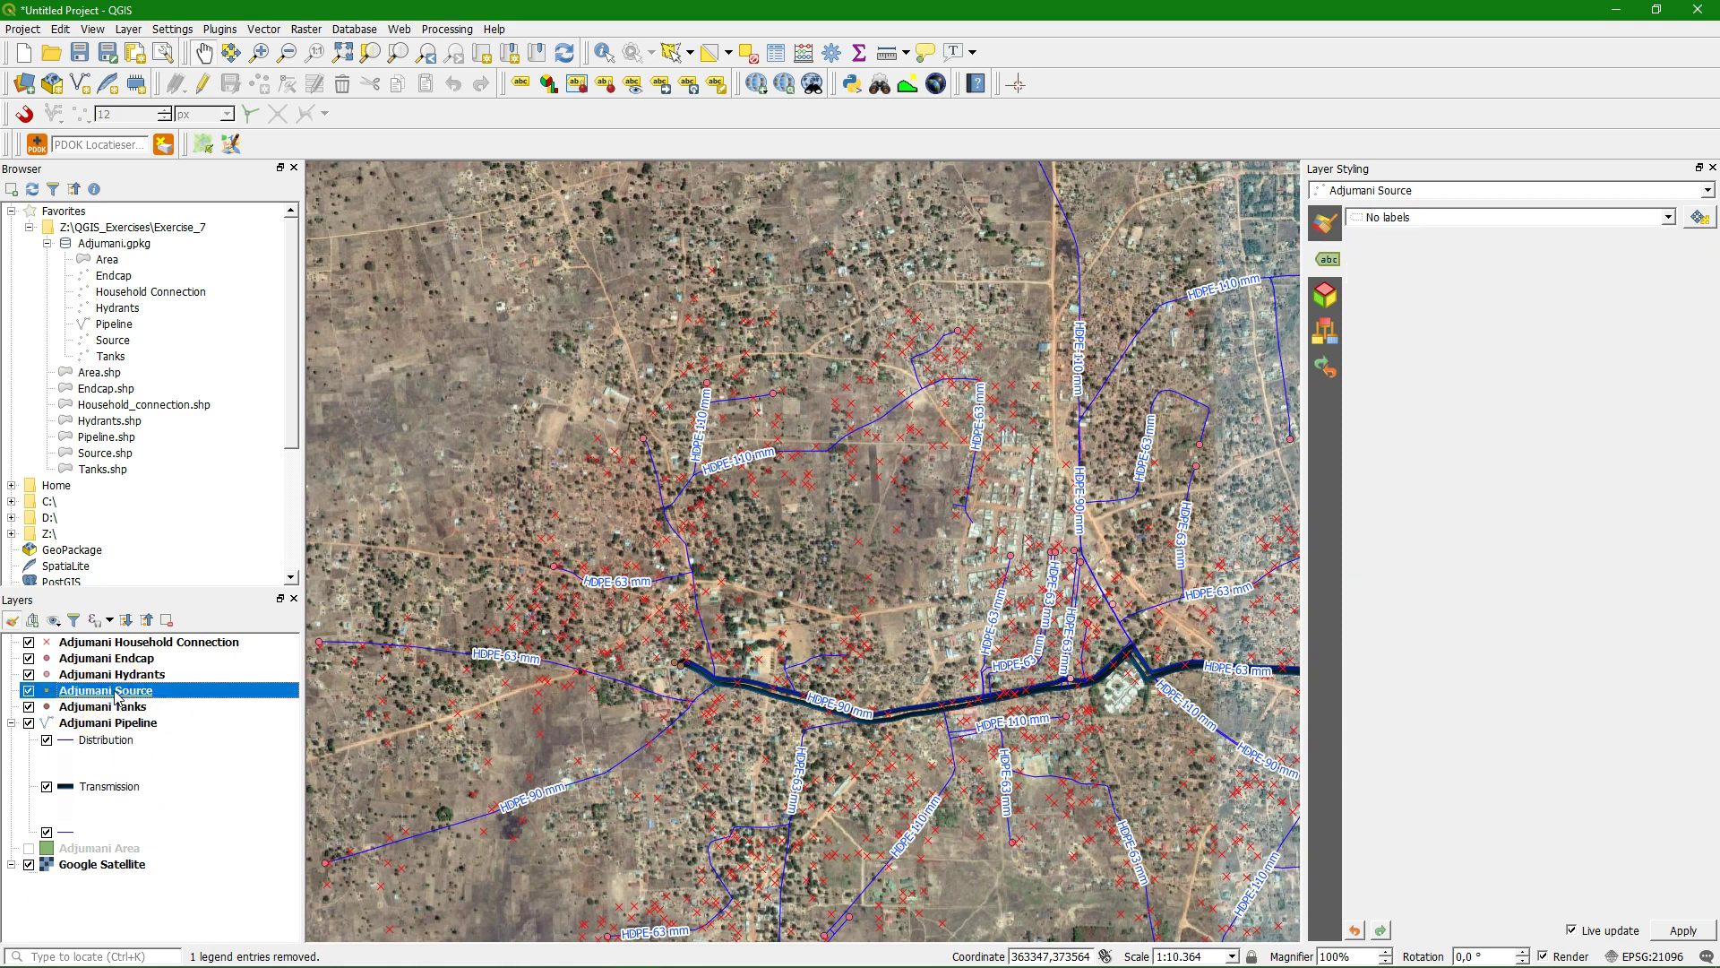
click(1328, 225)
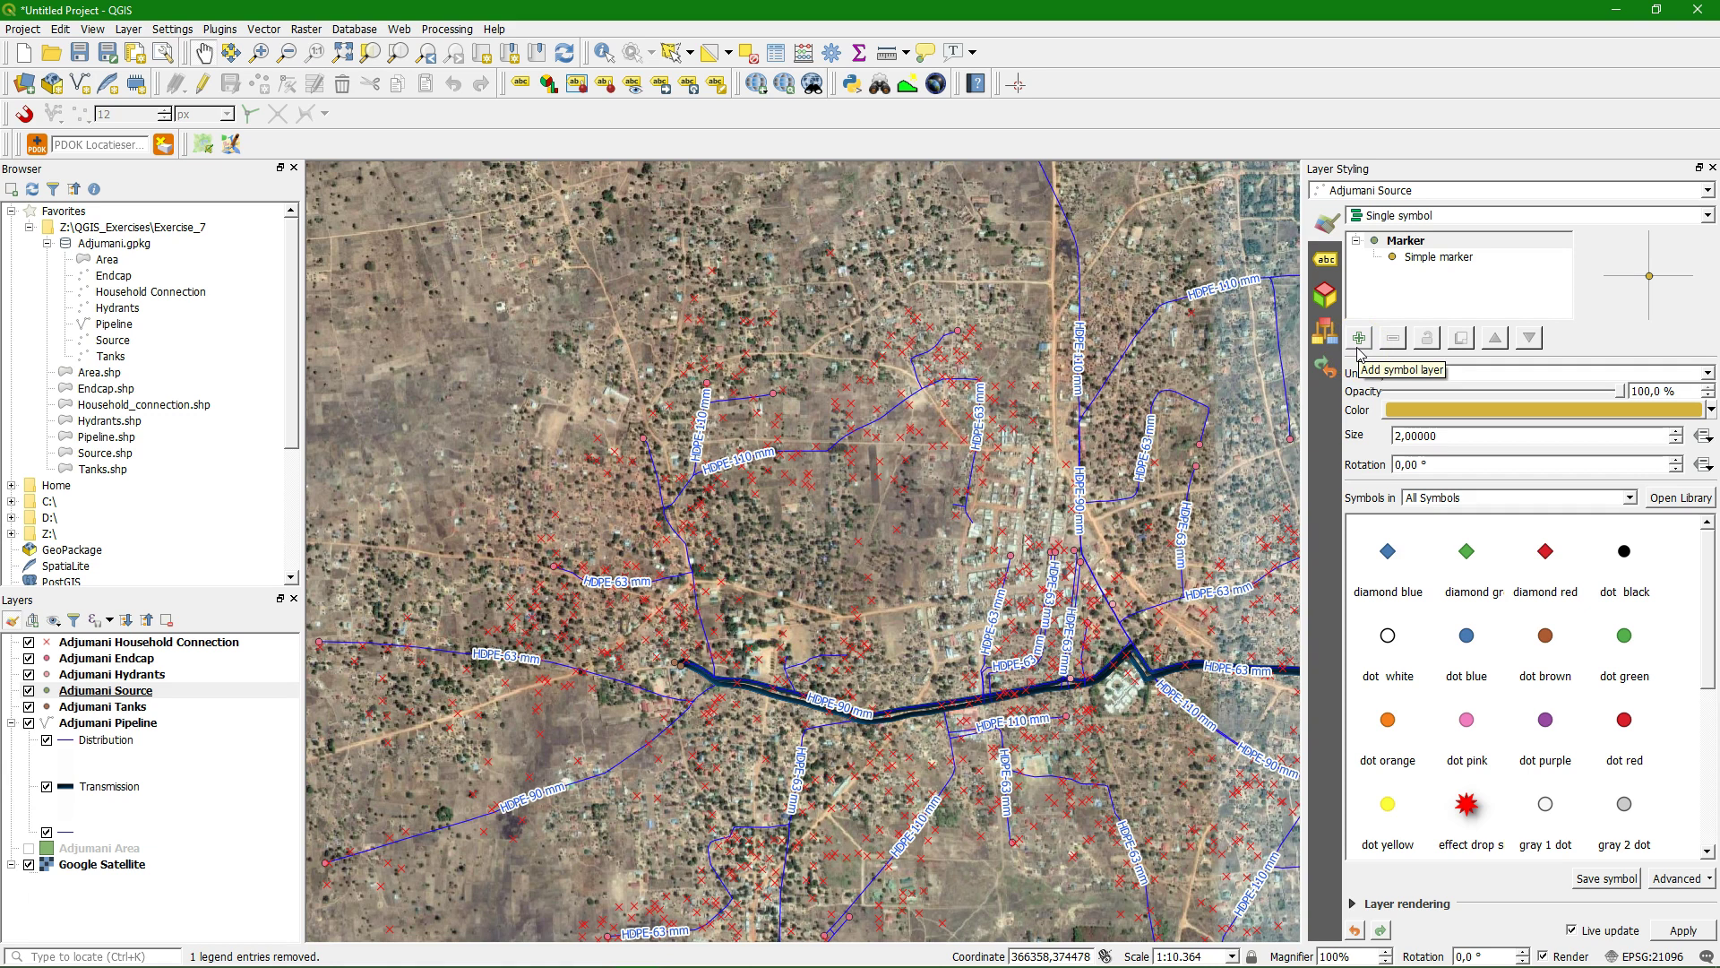
click(1359, 338)
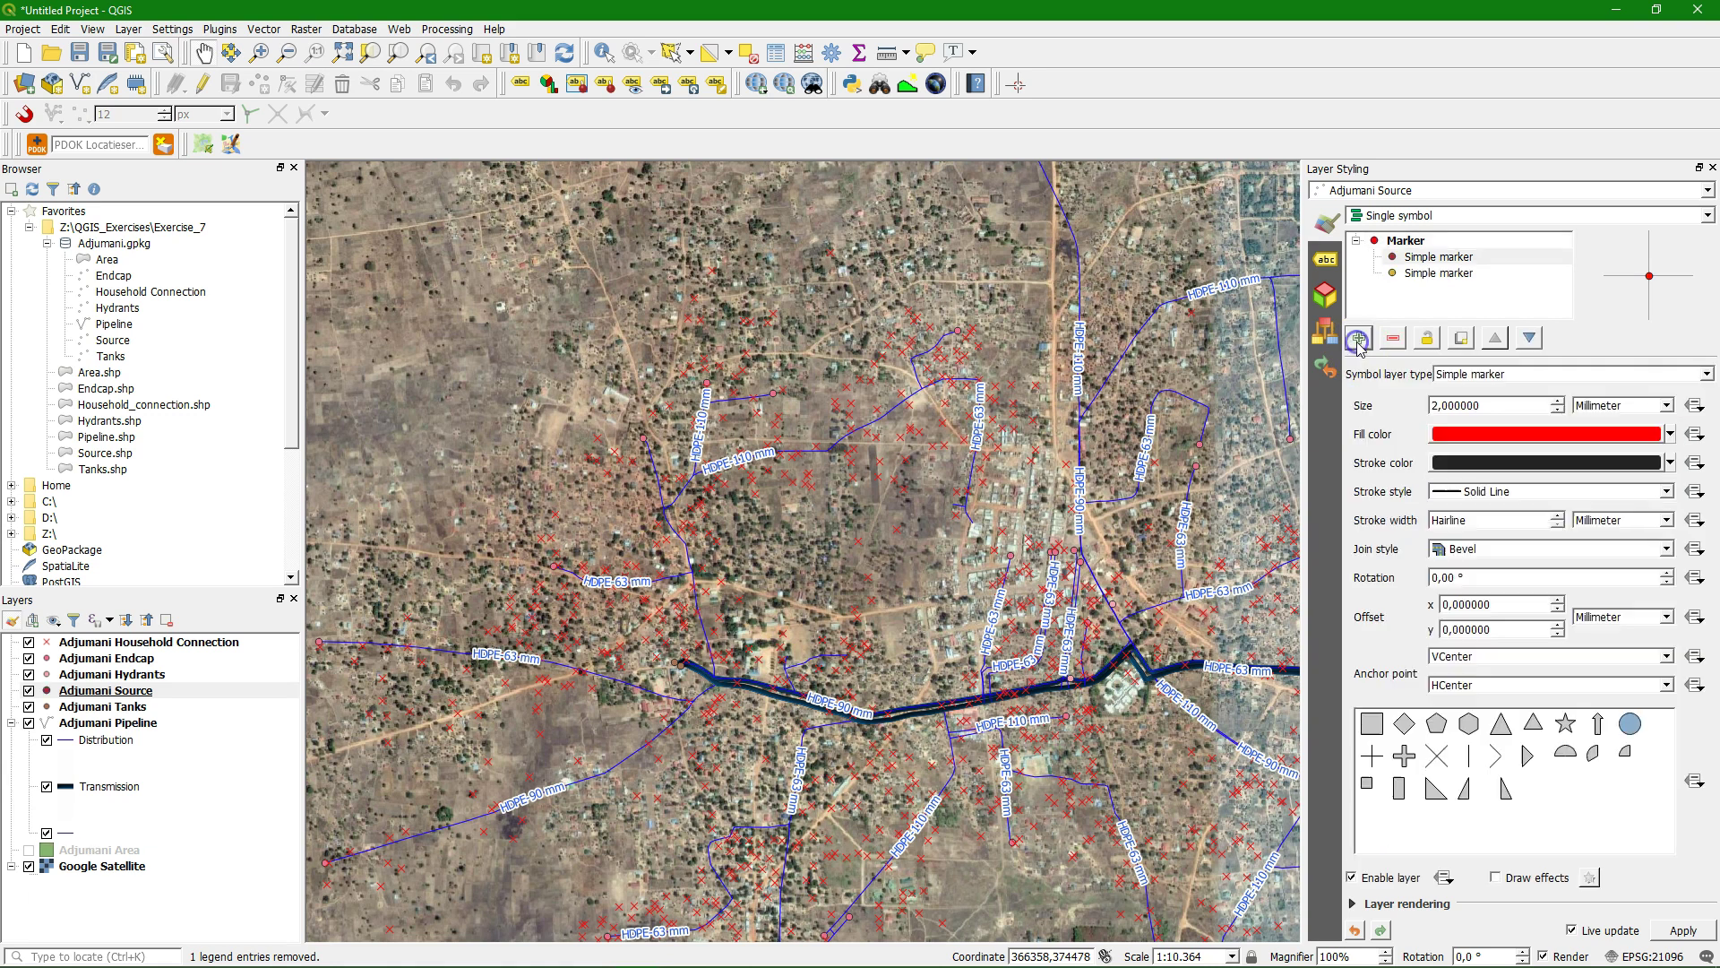
Make the marker 20 map units with a transparent stroke 30 map units wide
click(1484, 404)
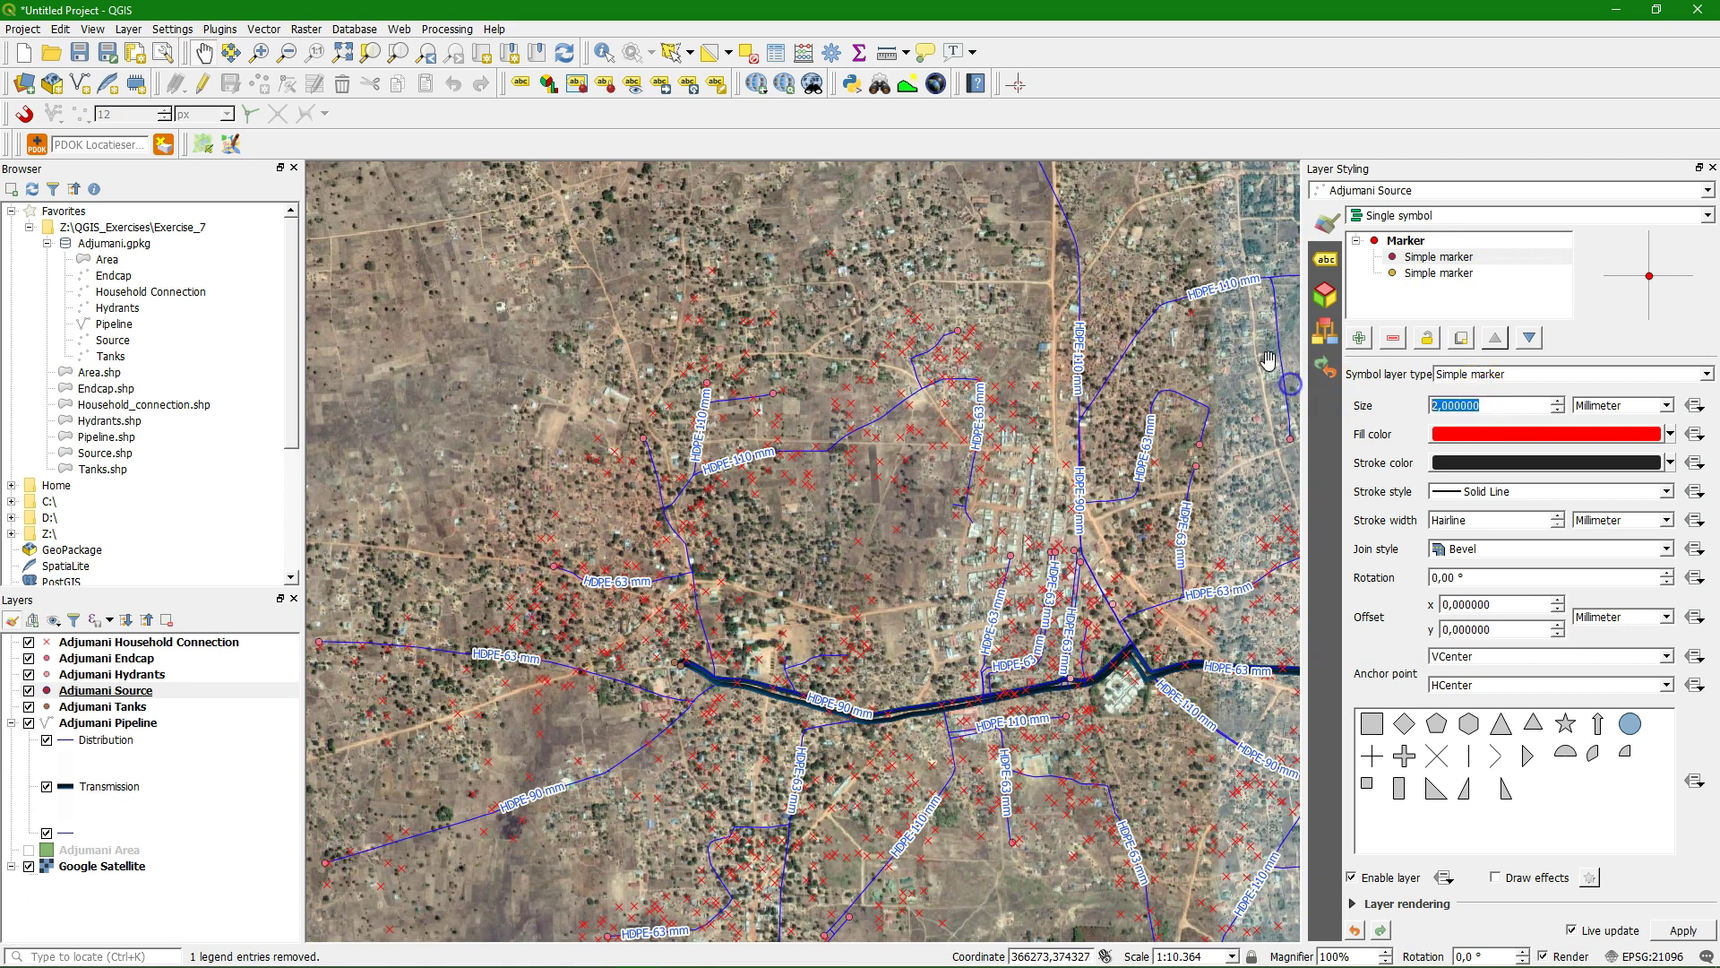
text(20)
click(1670, 406)
click(1588, 470)
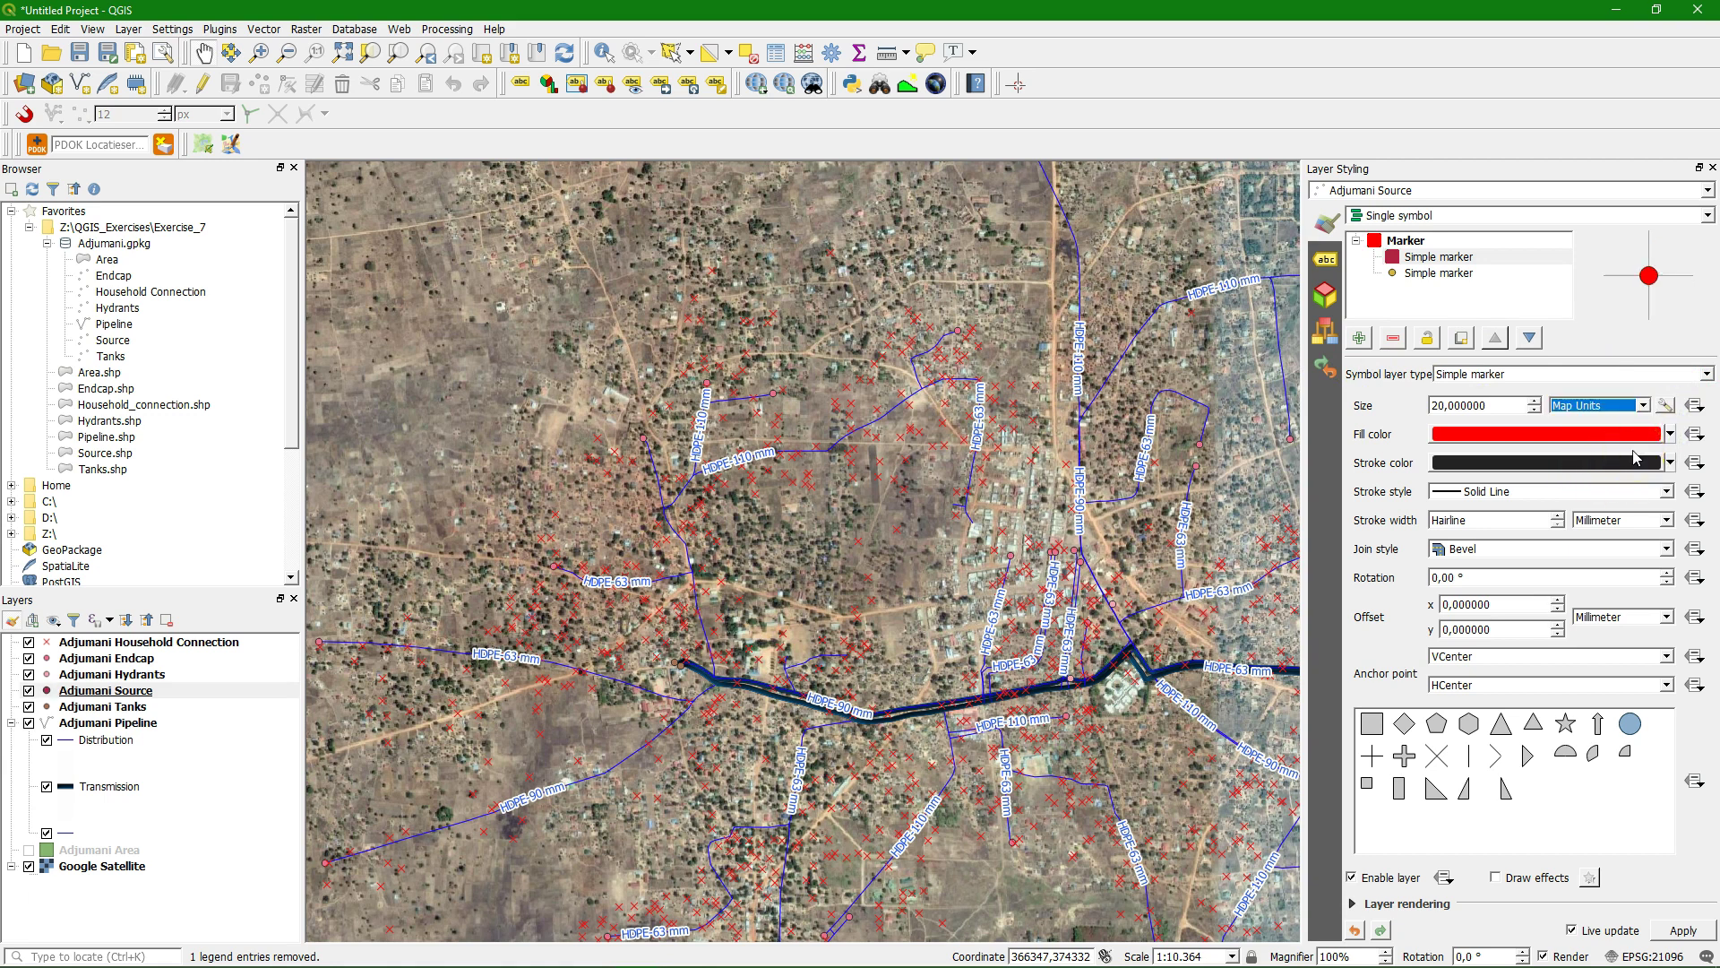
click(1670, 462)
click(1560, 485)
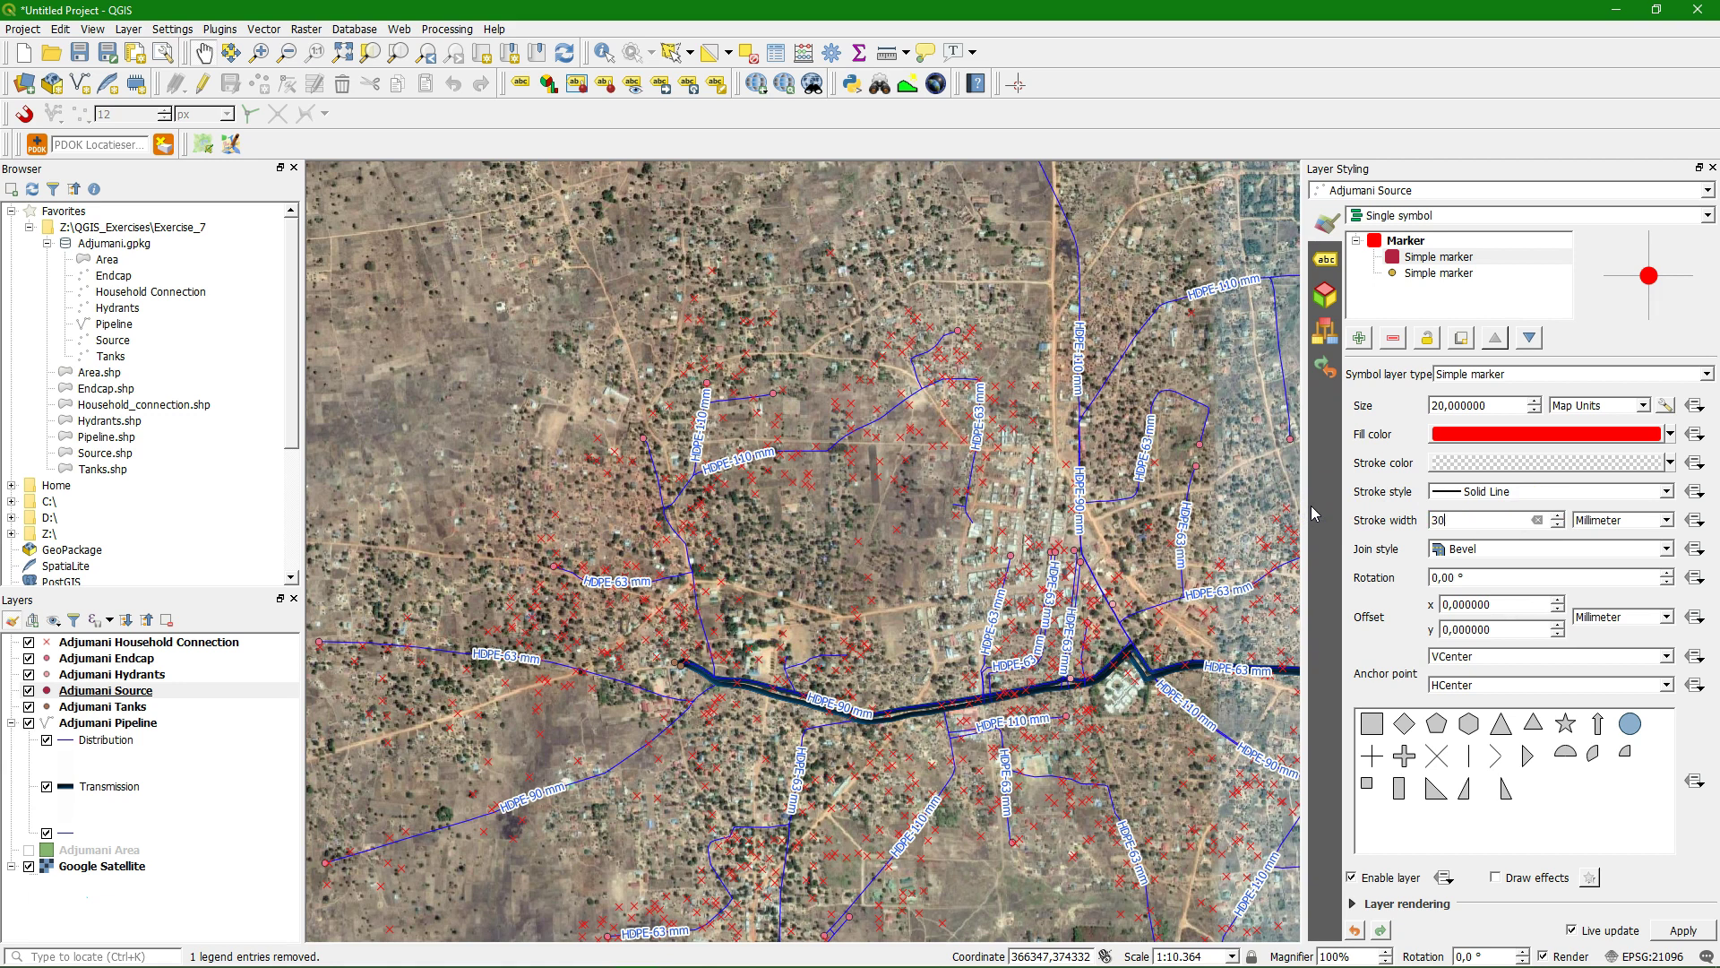
click(1664, 519)
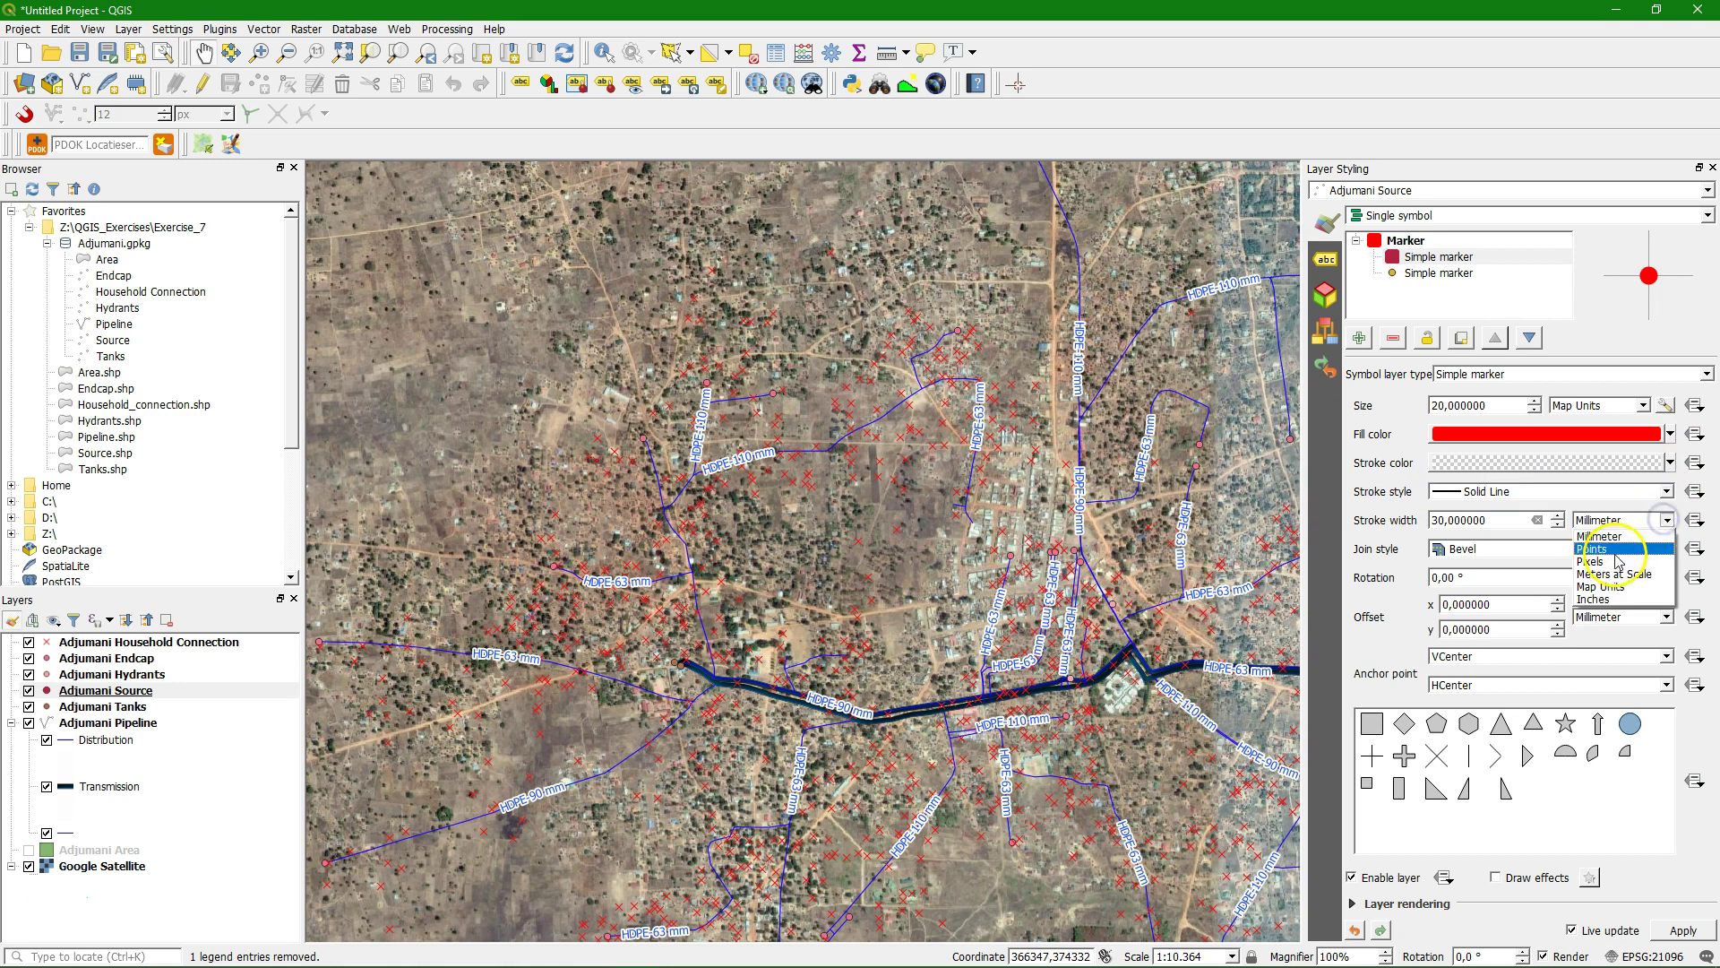
click(1606, 588)
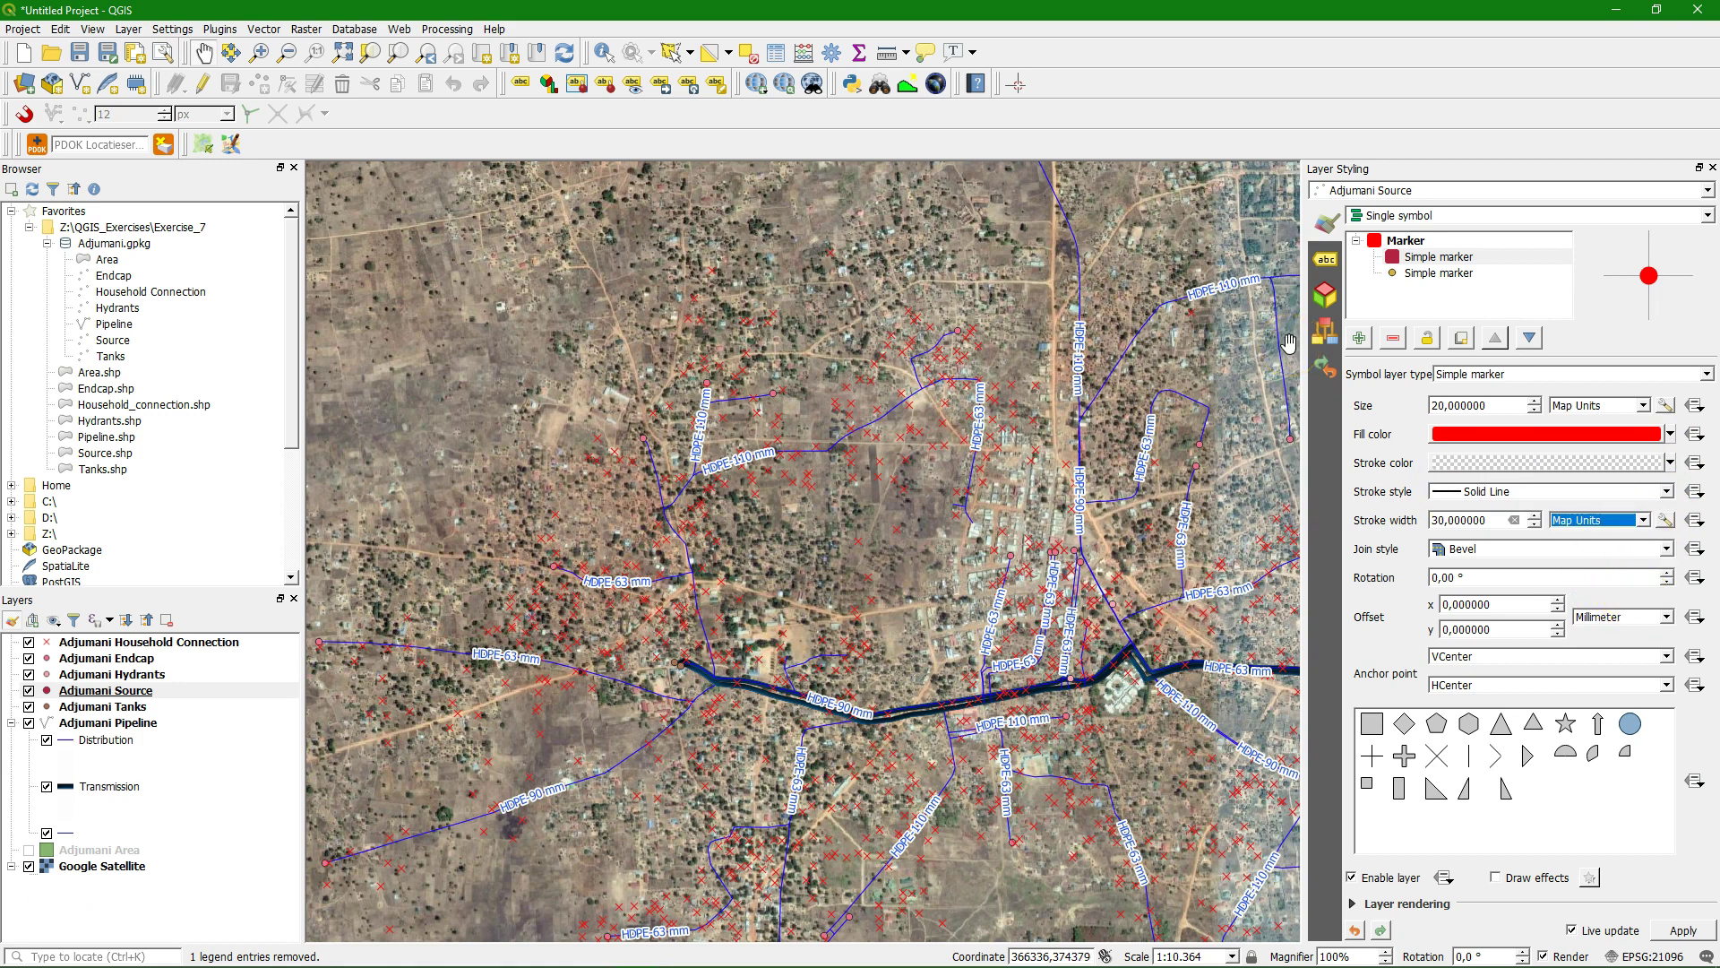
click(1429, 274)
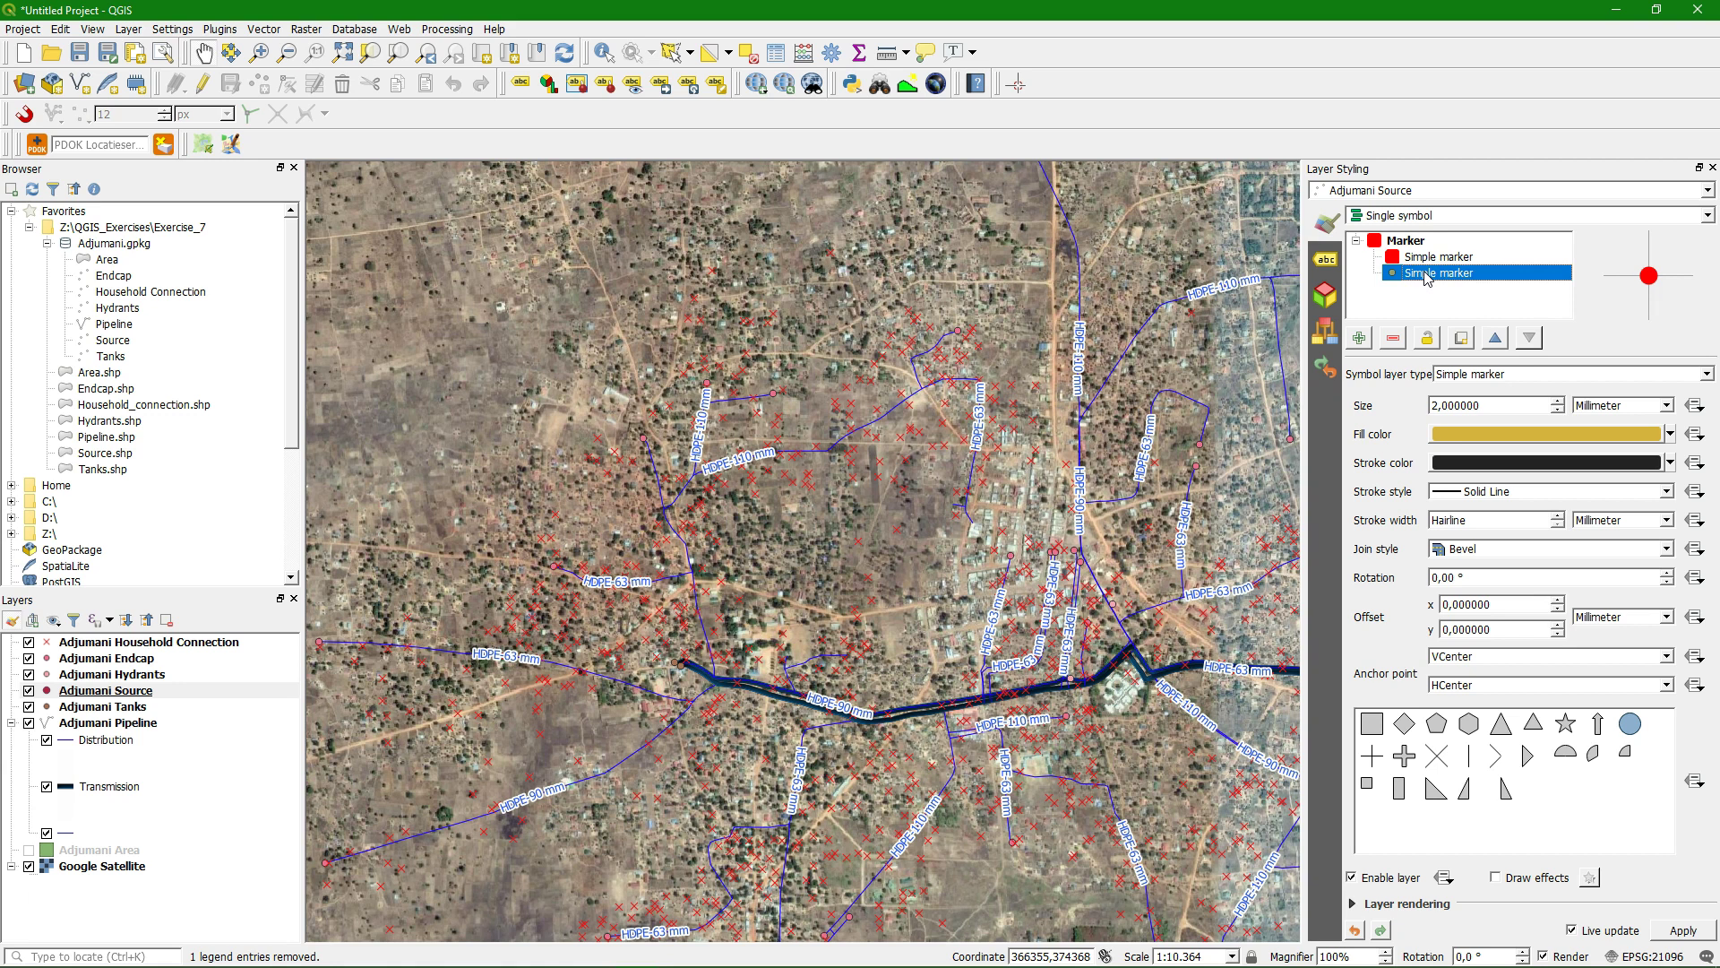
Set the other Source marker to size 30 map units, white fill, transparent outline
double_click(1456, 405)
text(30)
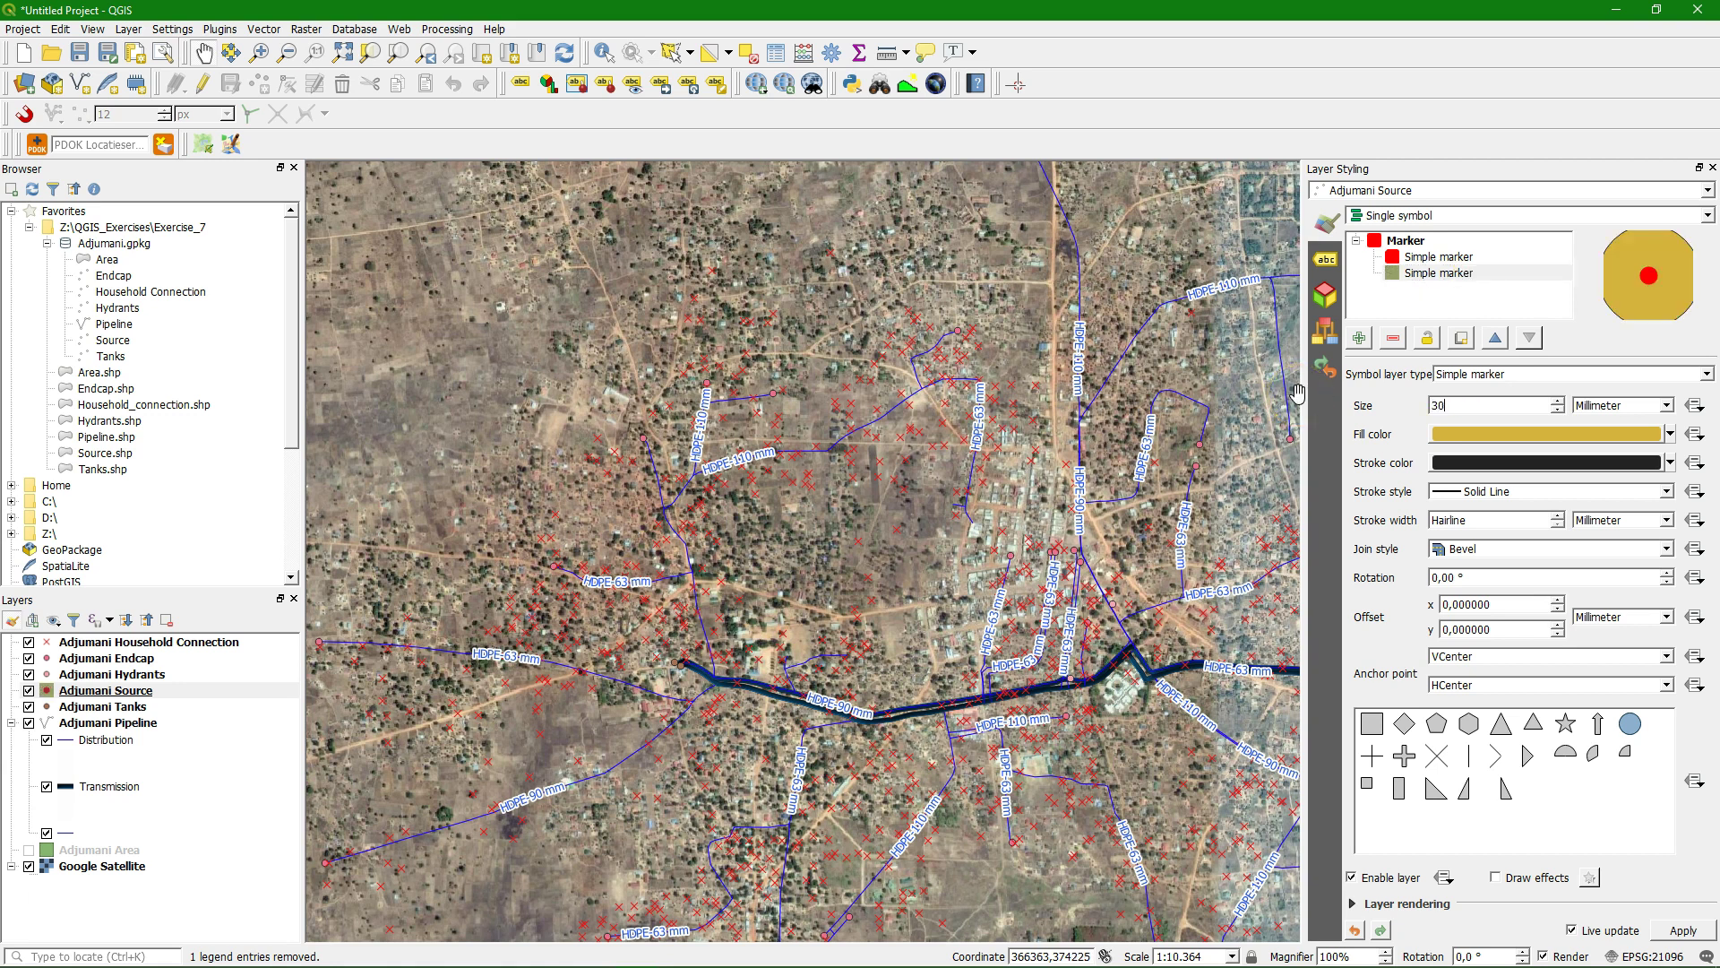
click(1672, 434)
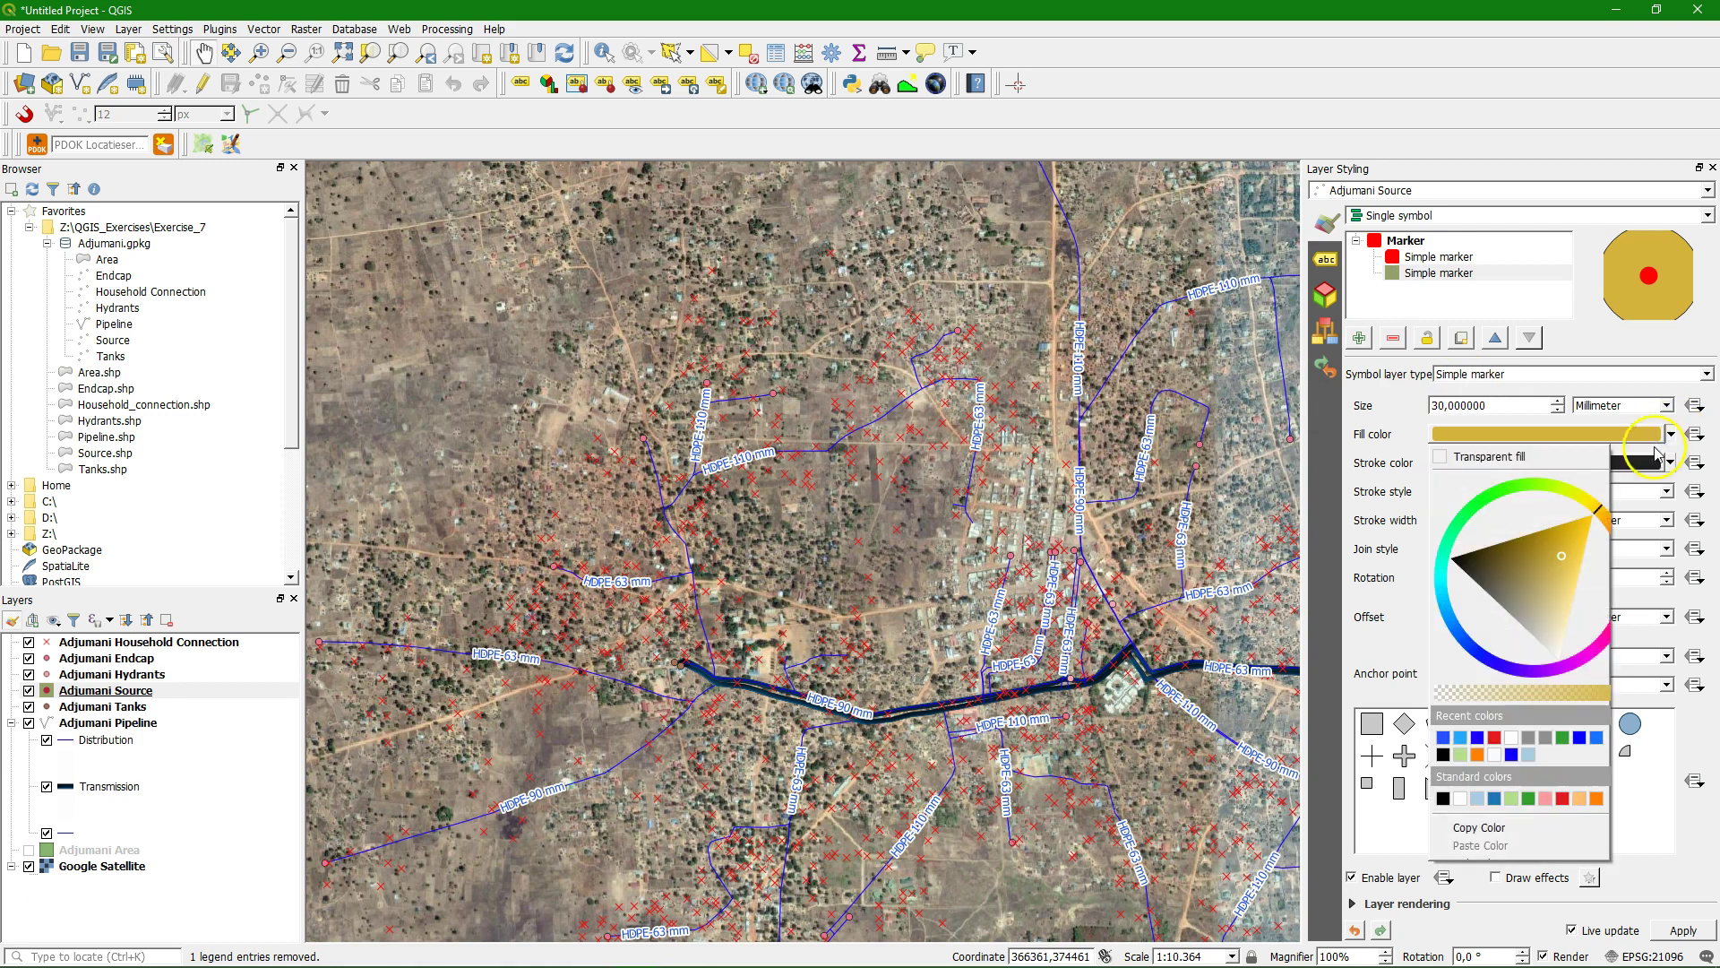
click(1511, 737)
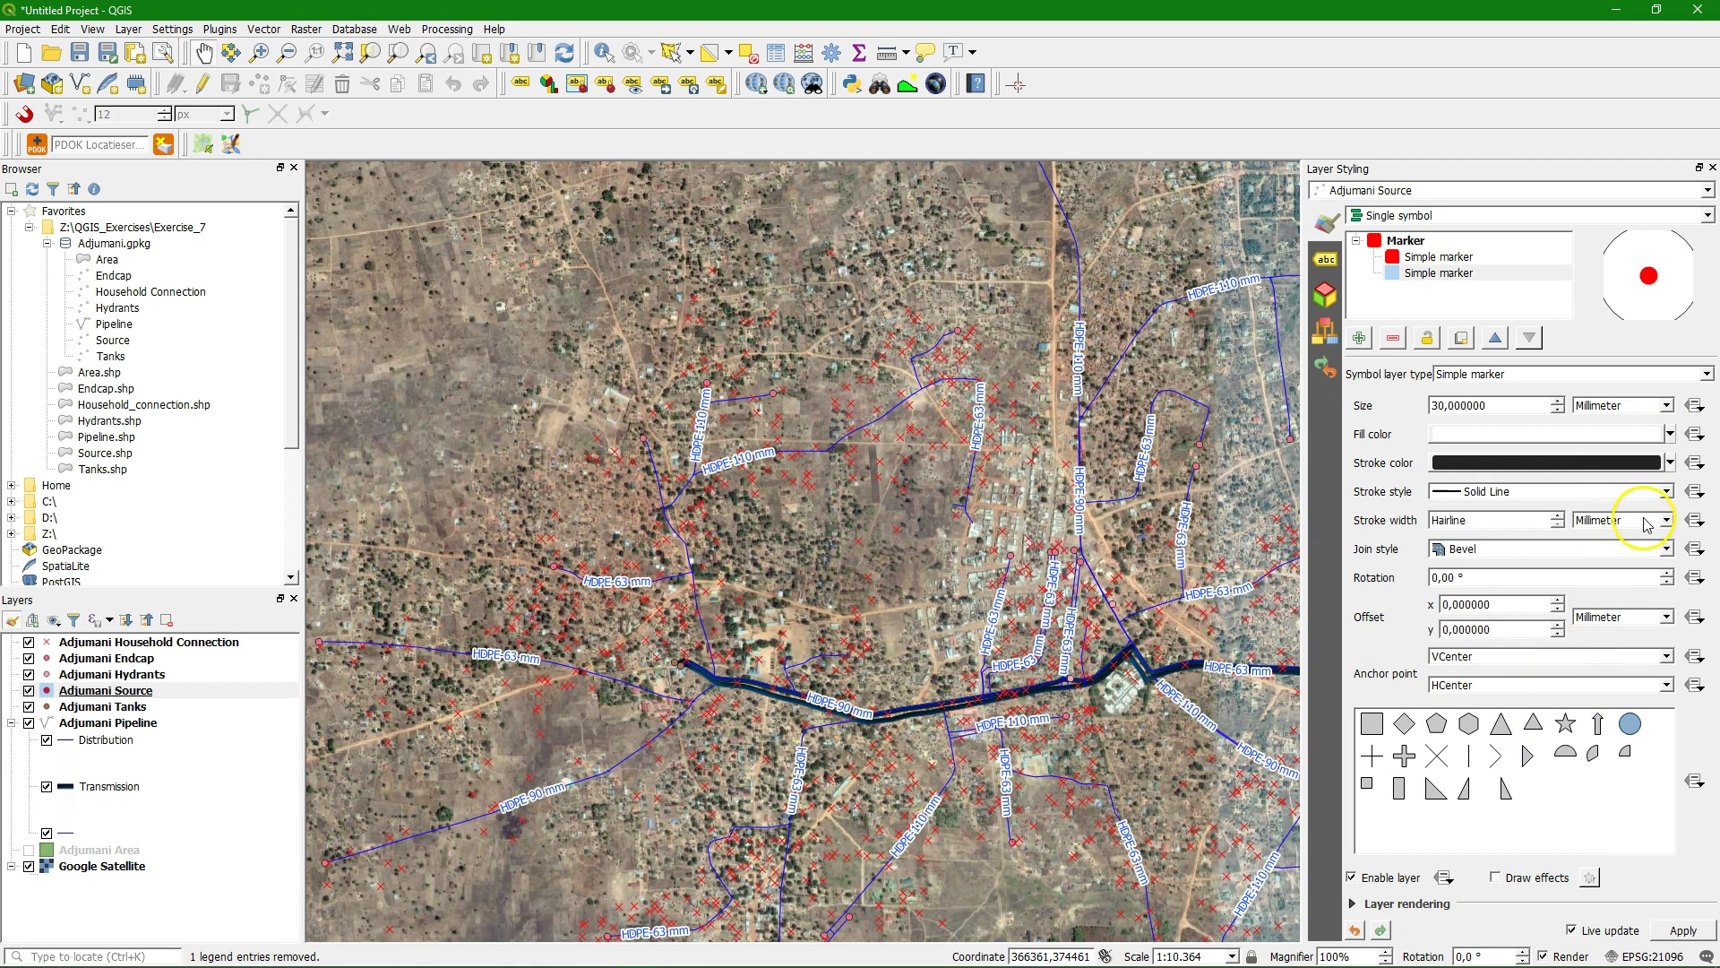
click(1671, 462)
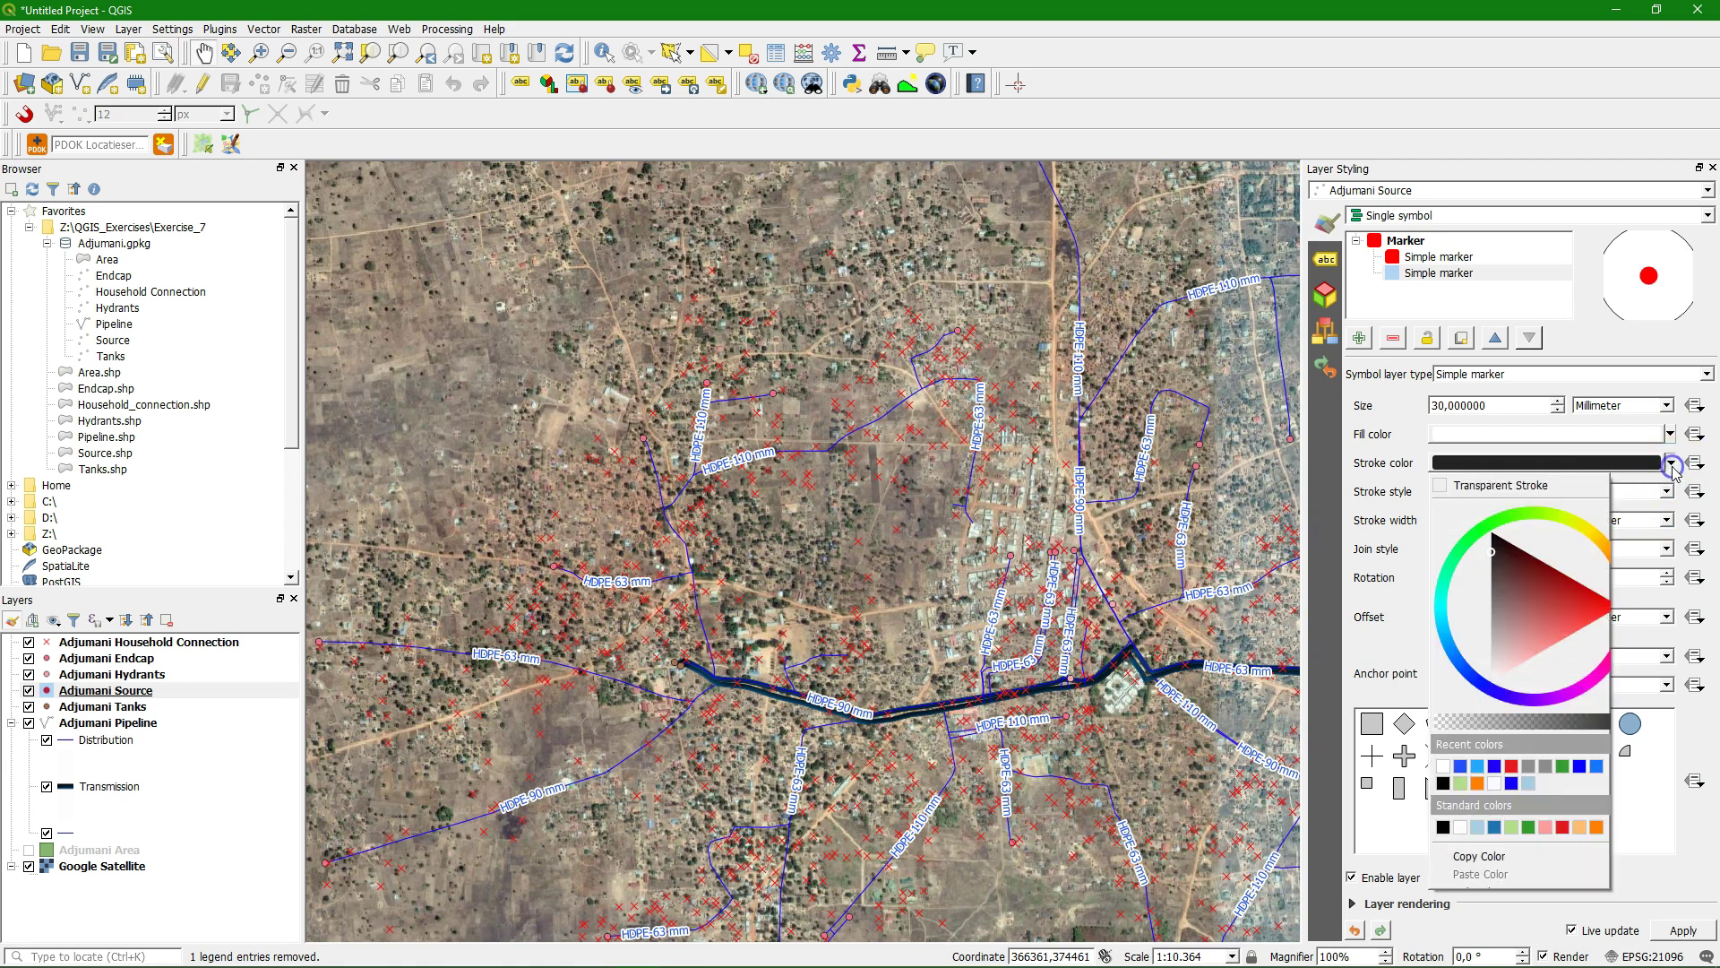
click(1592, 487)
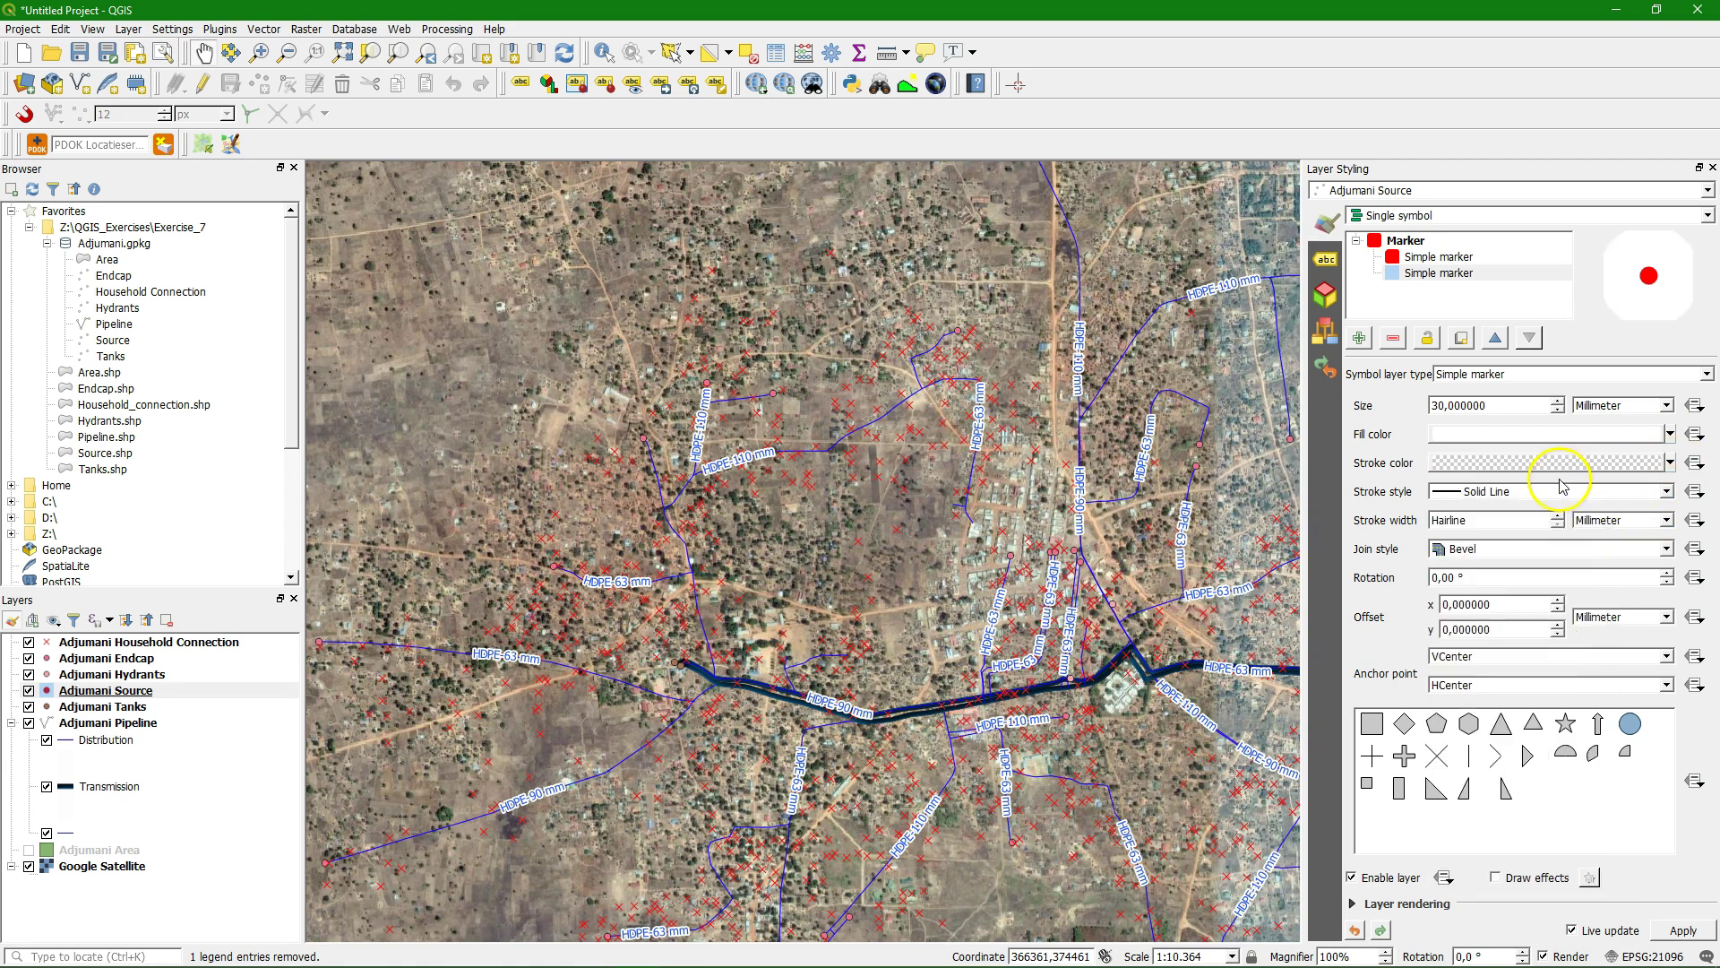
click(1668, 405)
click(1610, 472)
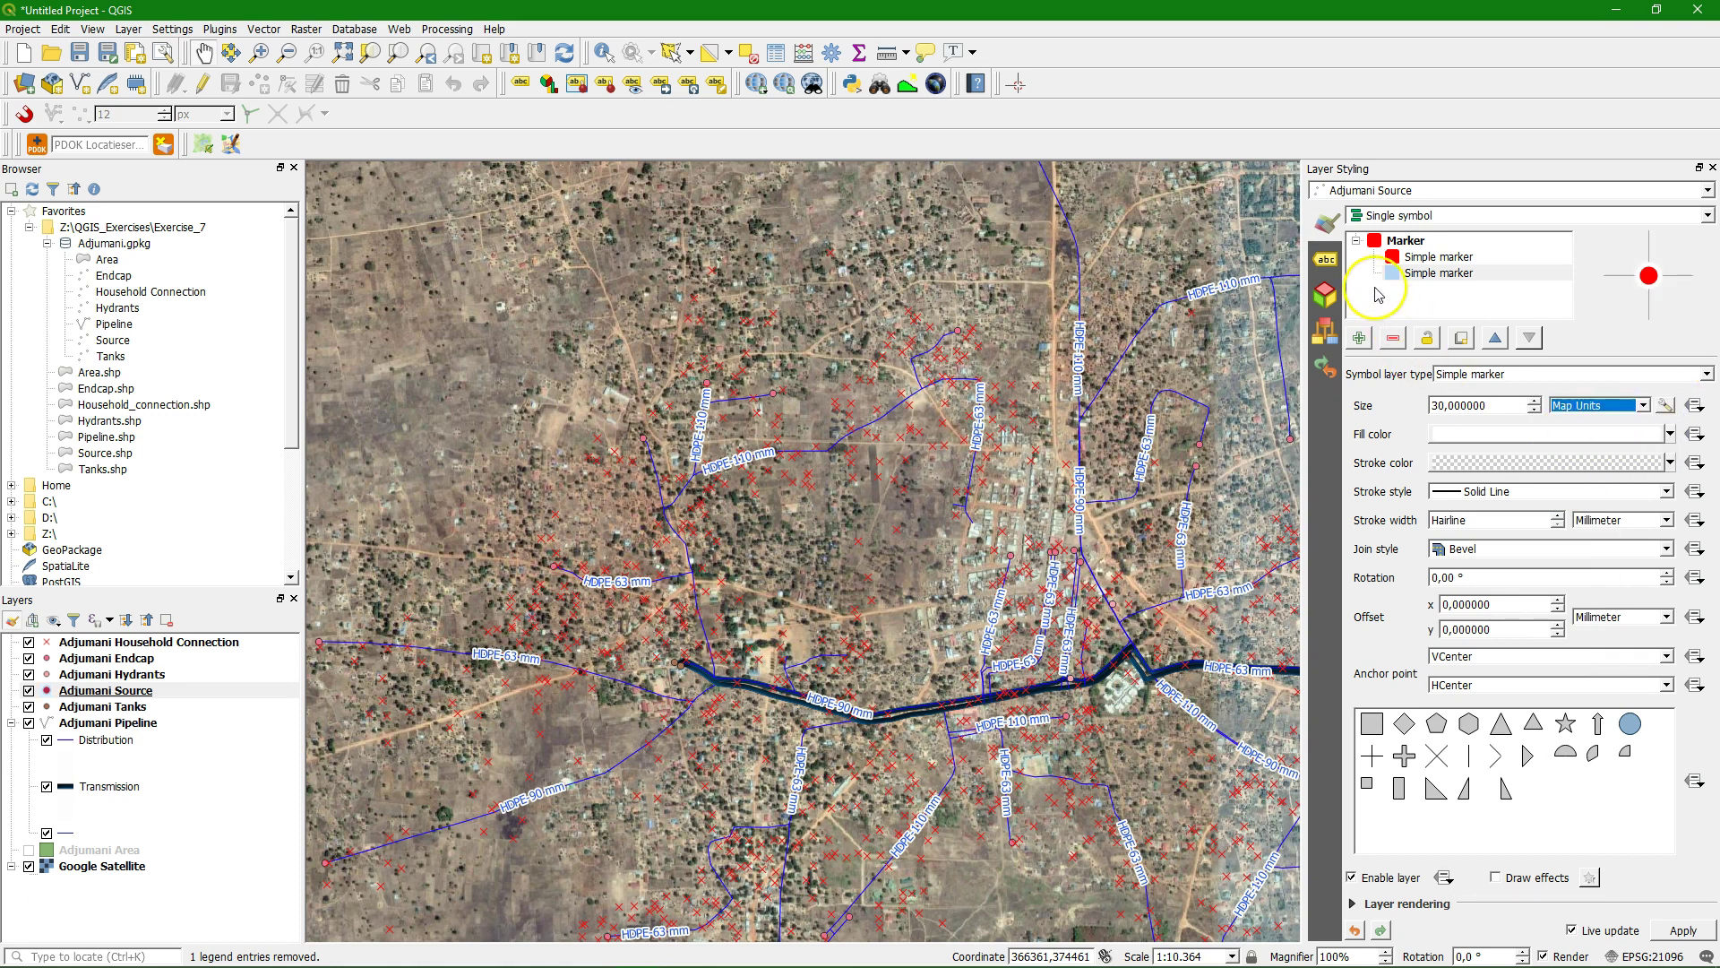
Zoom the map to the Adjumani Source layer
right_click(80, 690)
click(148, 316)
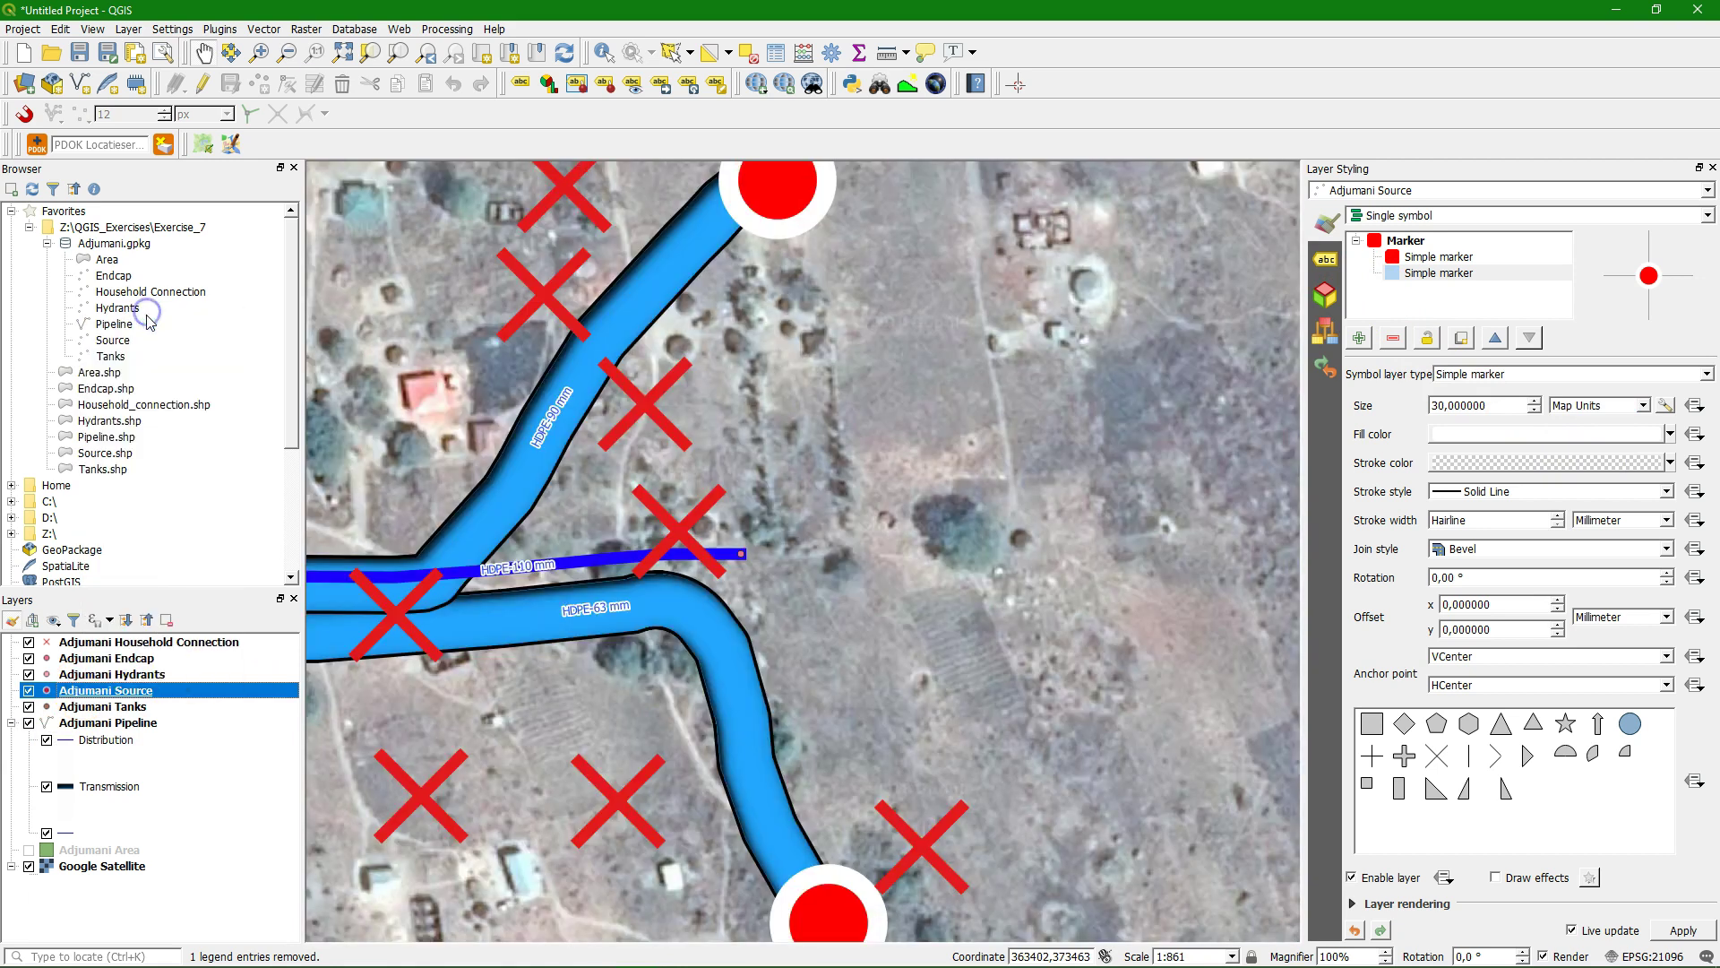
scroll(771, 735, down, 2)
scroll(749, 786, down, 1)
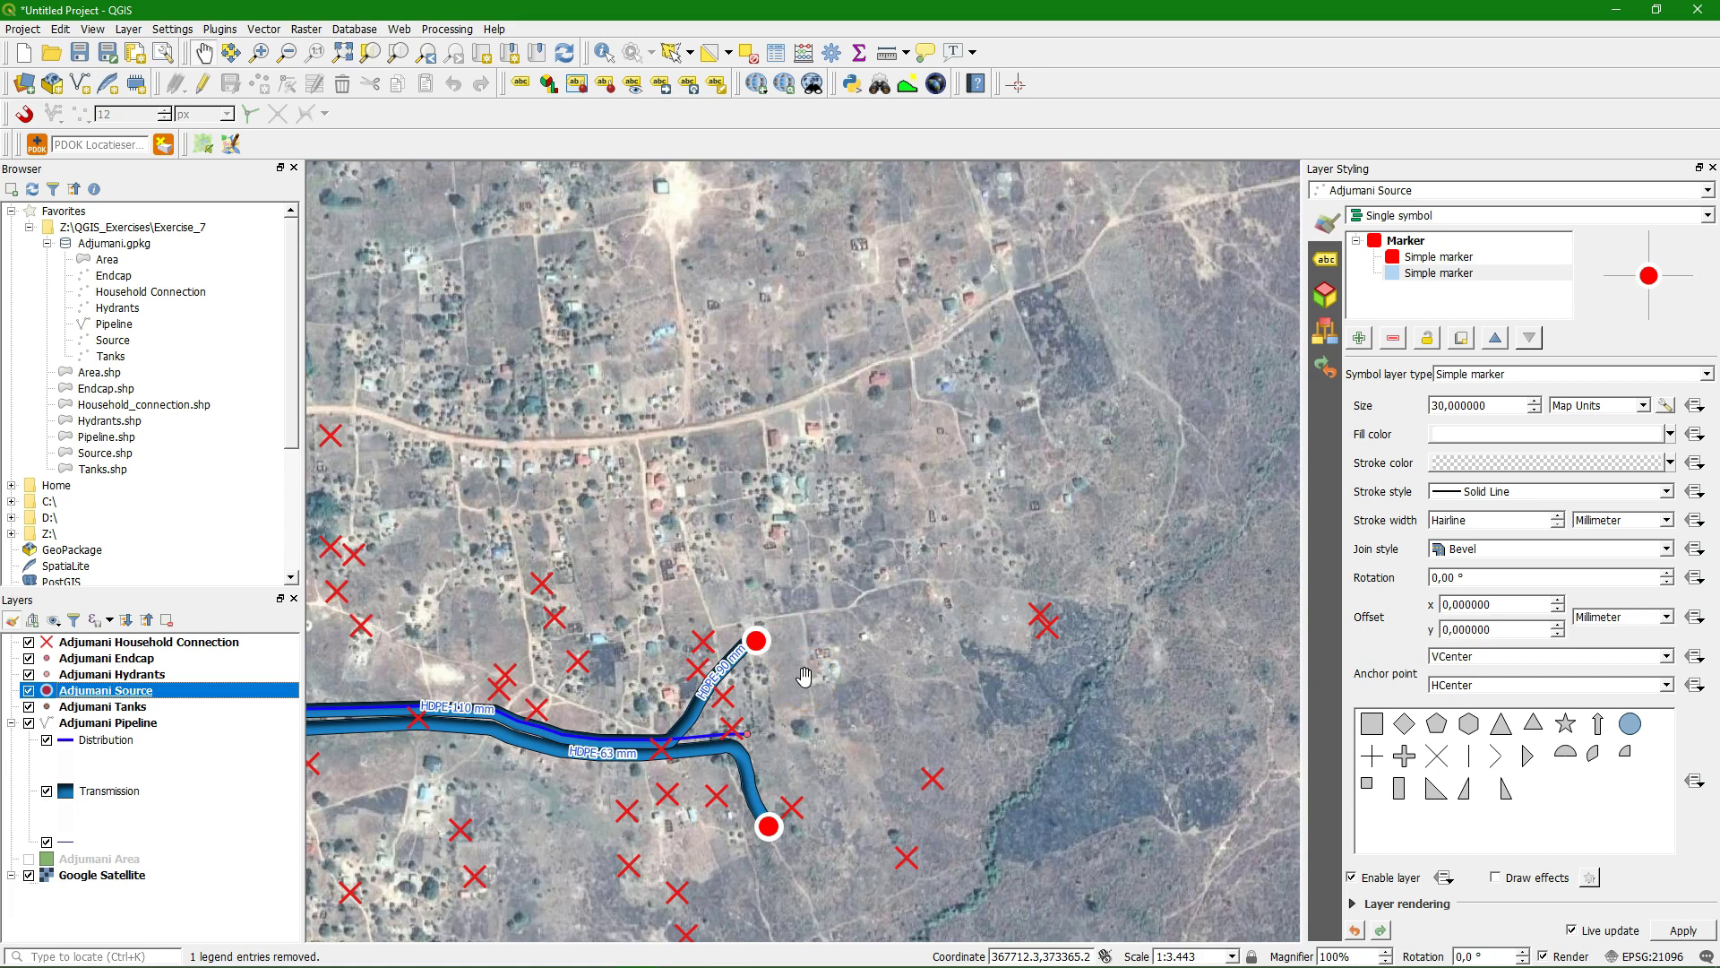
click(85, 698)
Copy the Adjumani Source style and paste it onto Adjumani Tanks
right_click(89, 699)
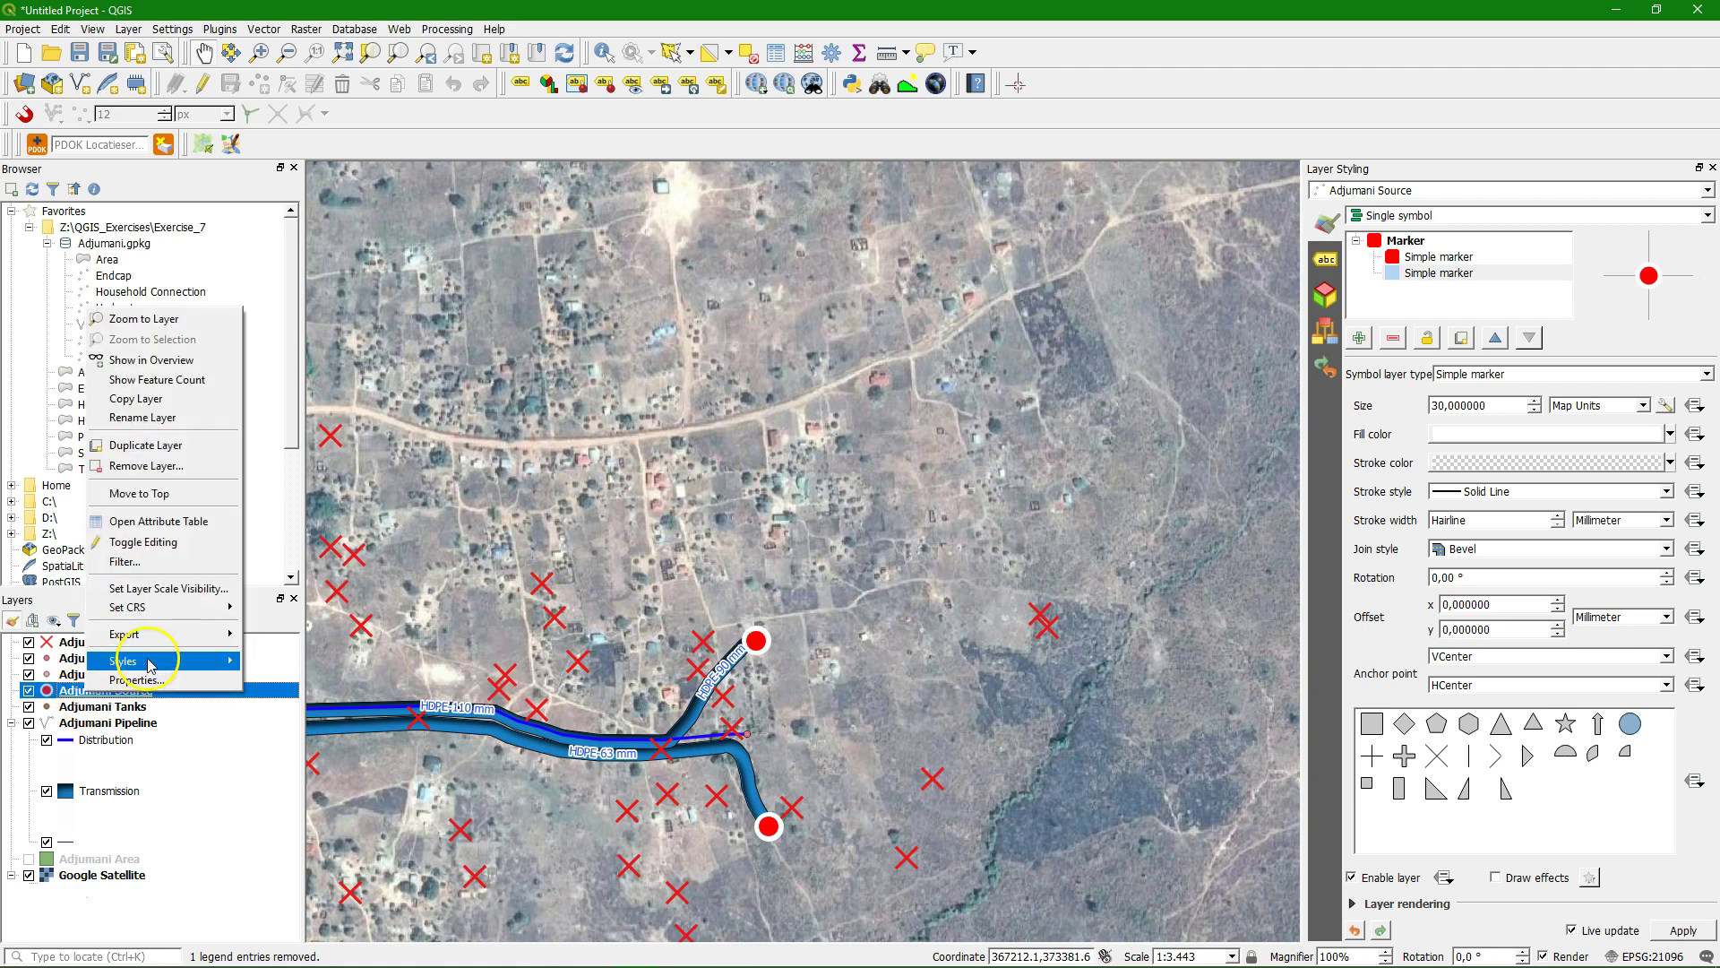
mouse_move(125, 661)
click(325, 563)
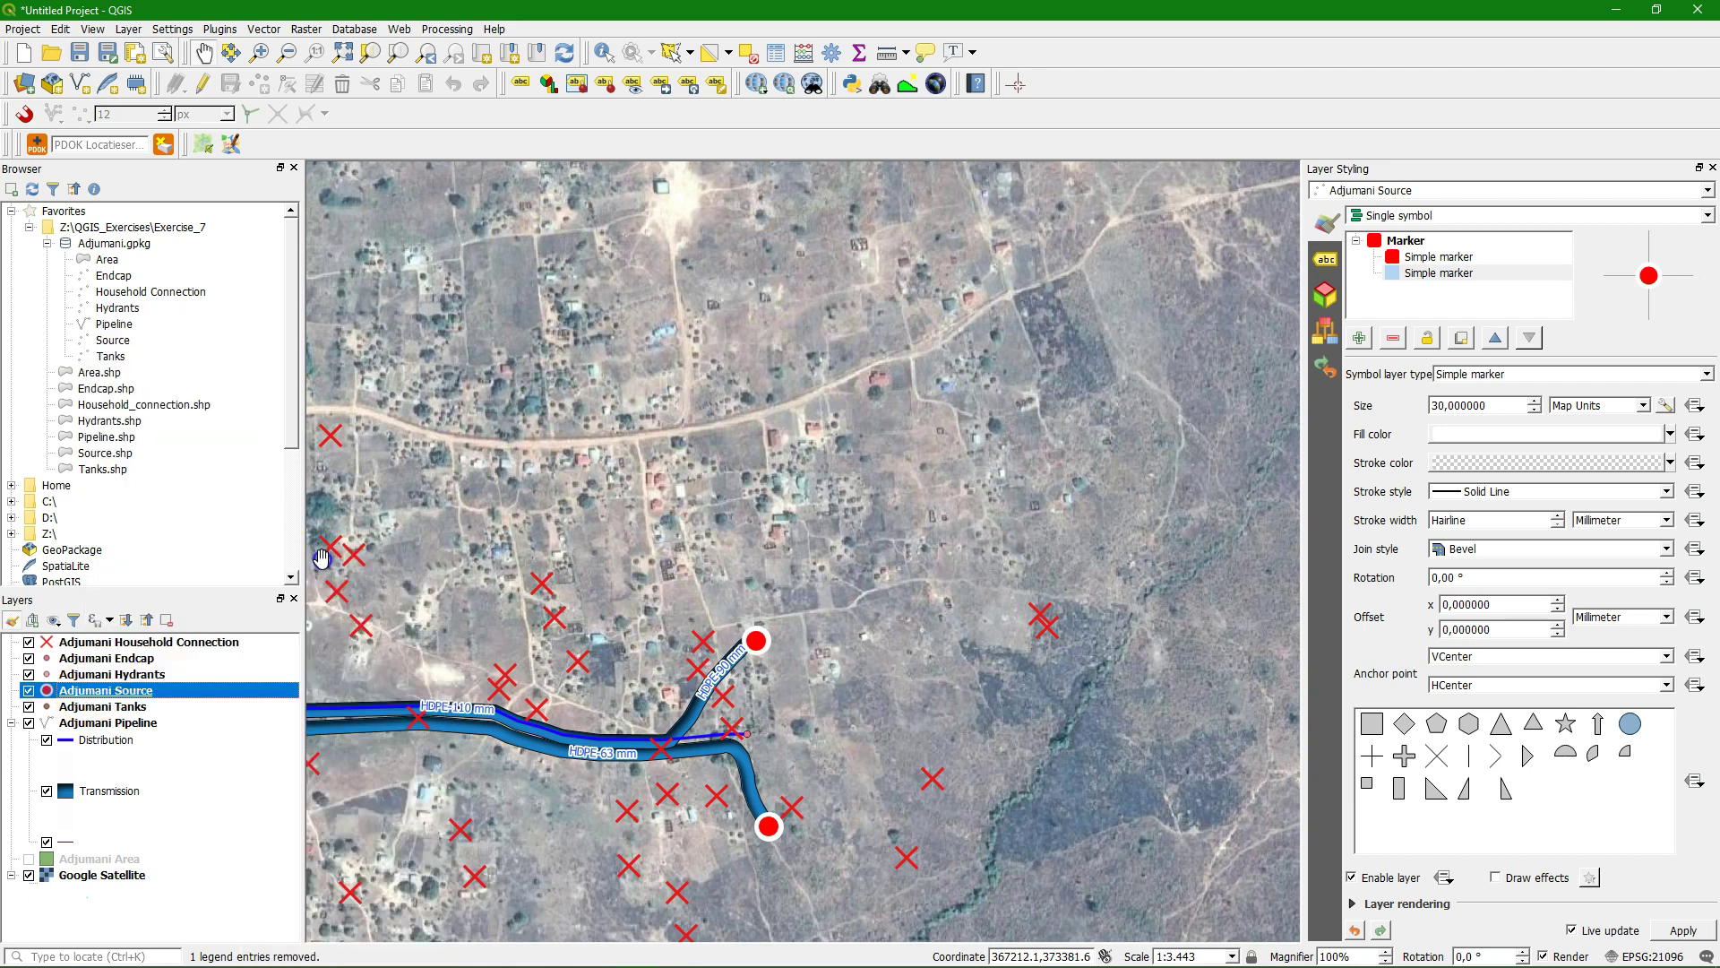
click(103, 707)
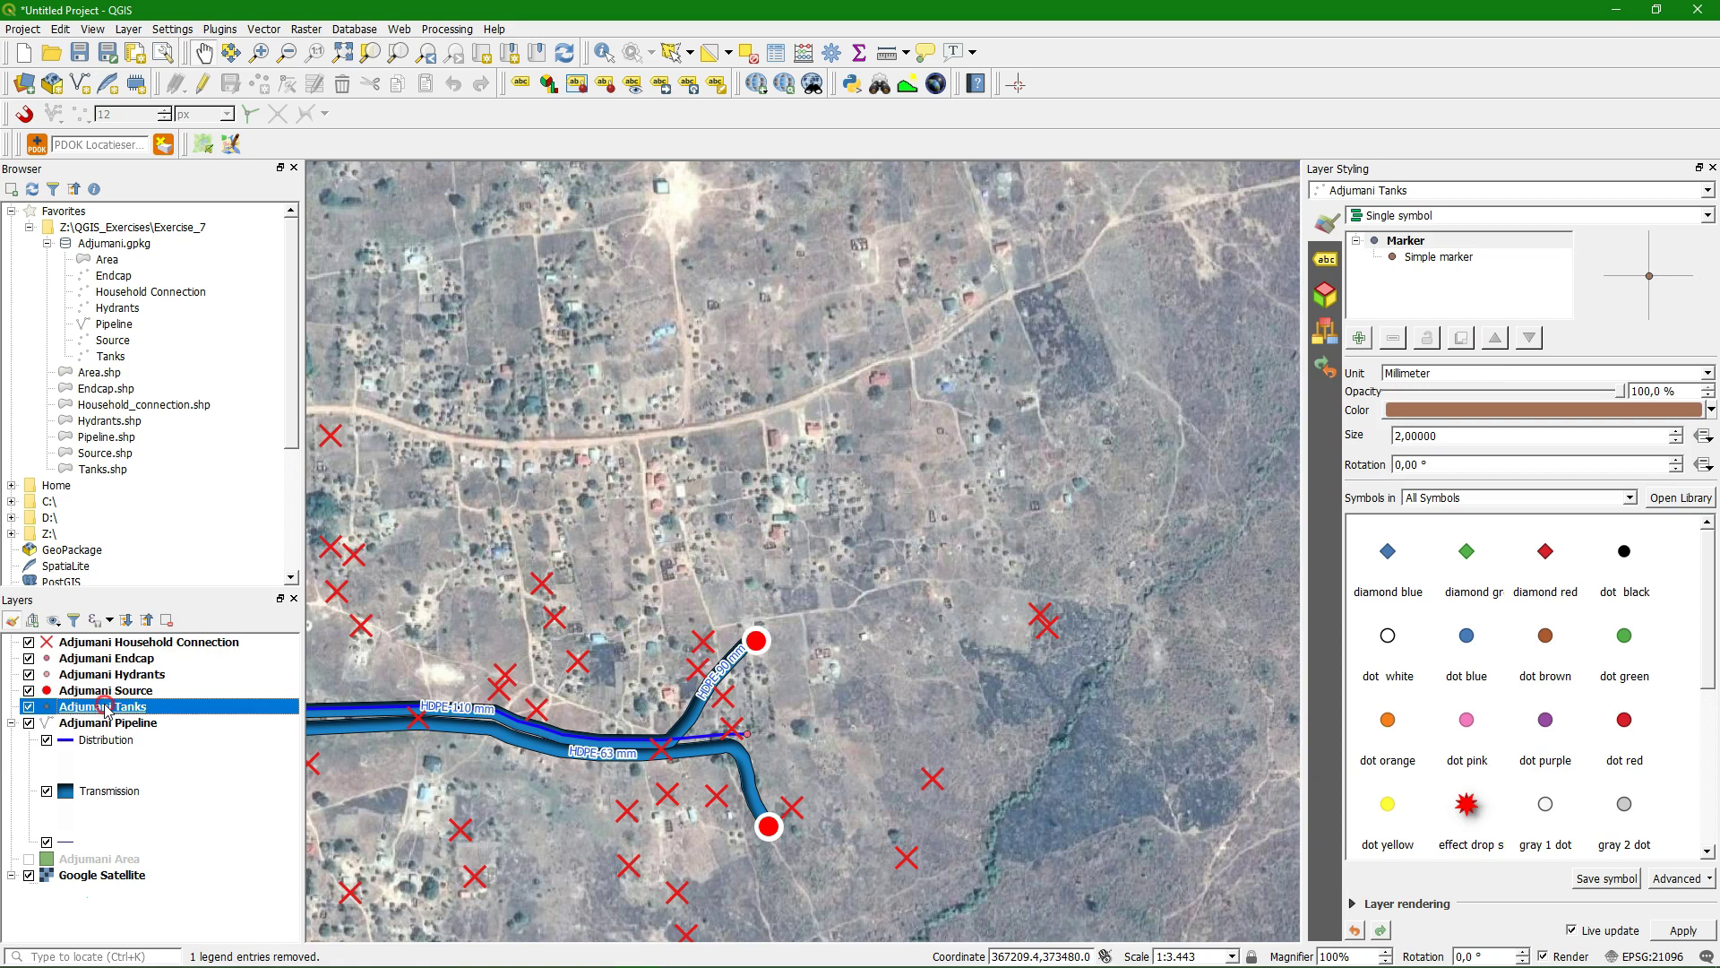
right_click(106, 708)
mouse_move(269, 671)
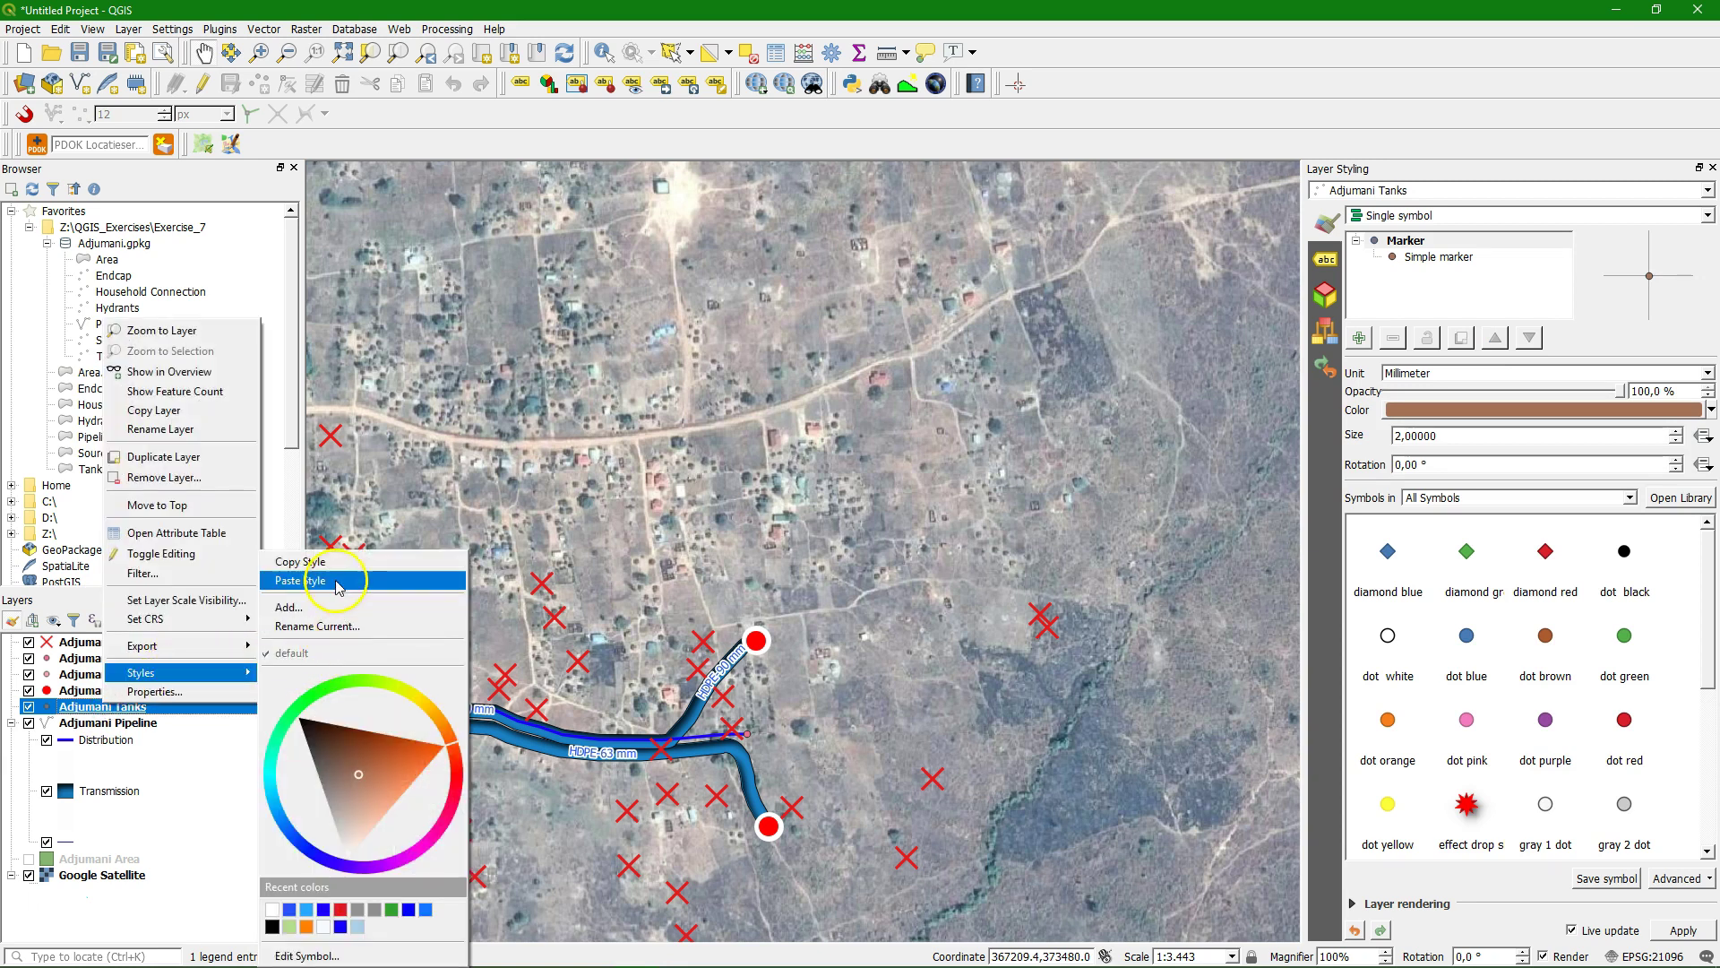
click(305, 581)
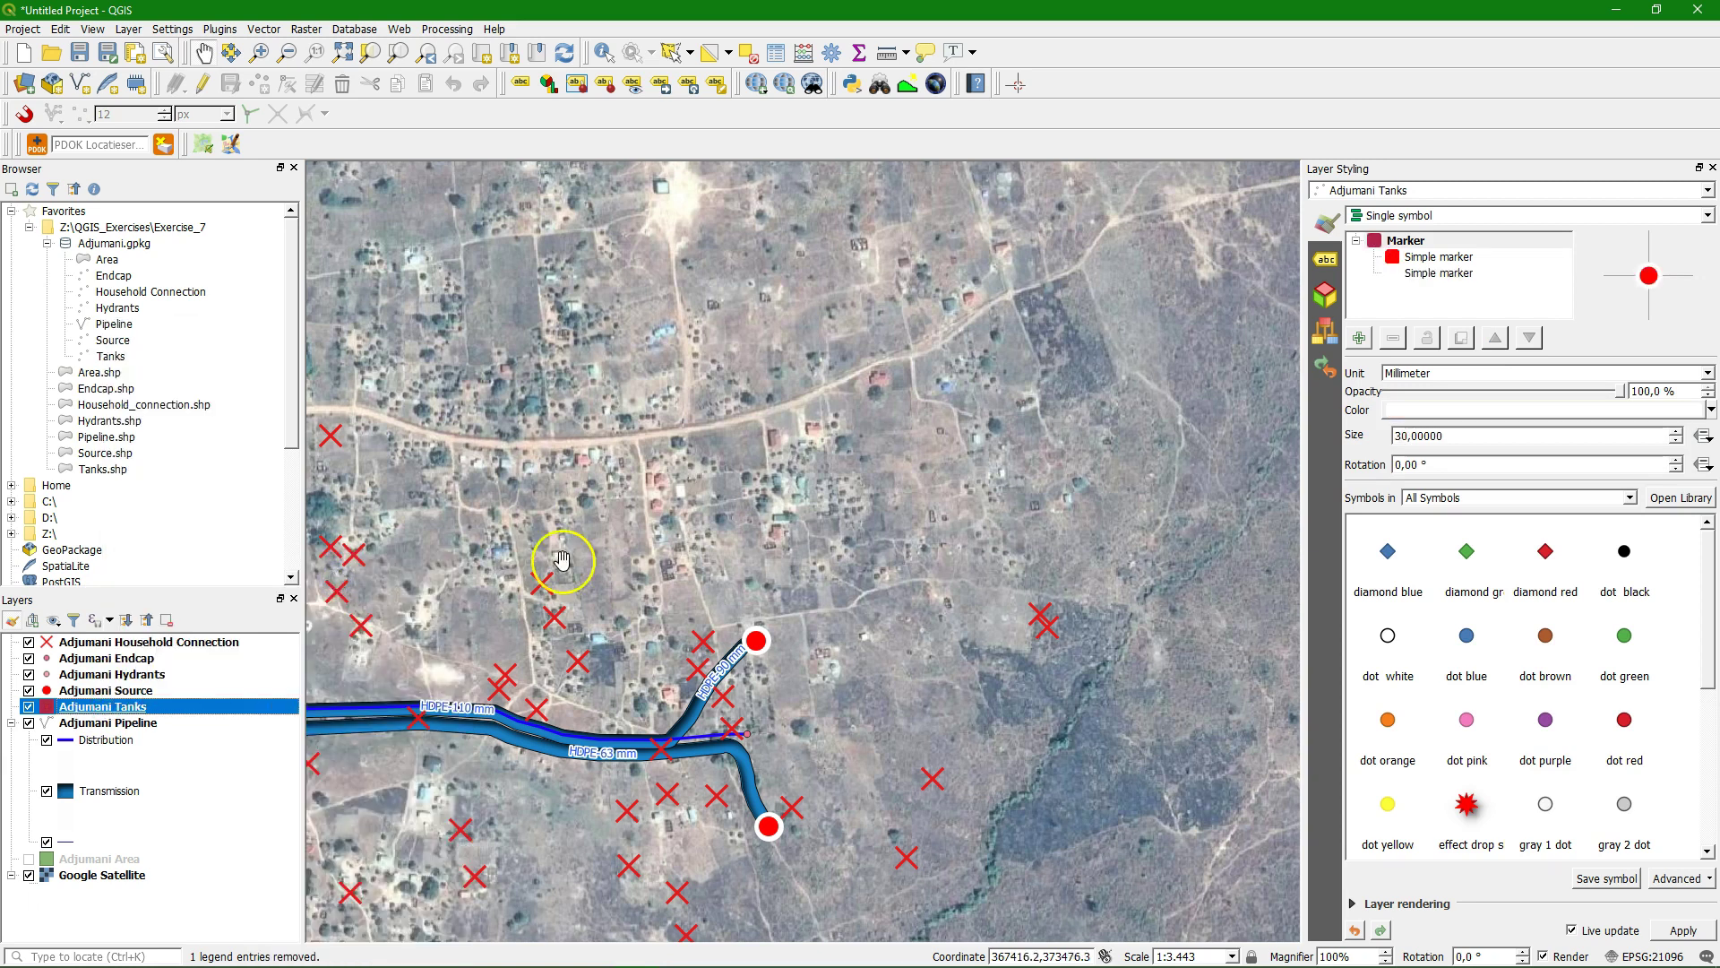
Fill the first tank marker light blue and the second marker blue
click(1424, 257)
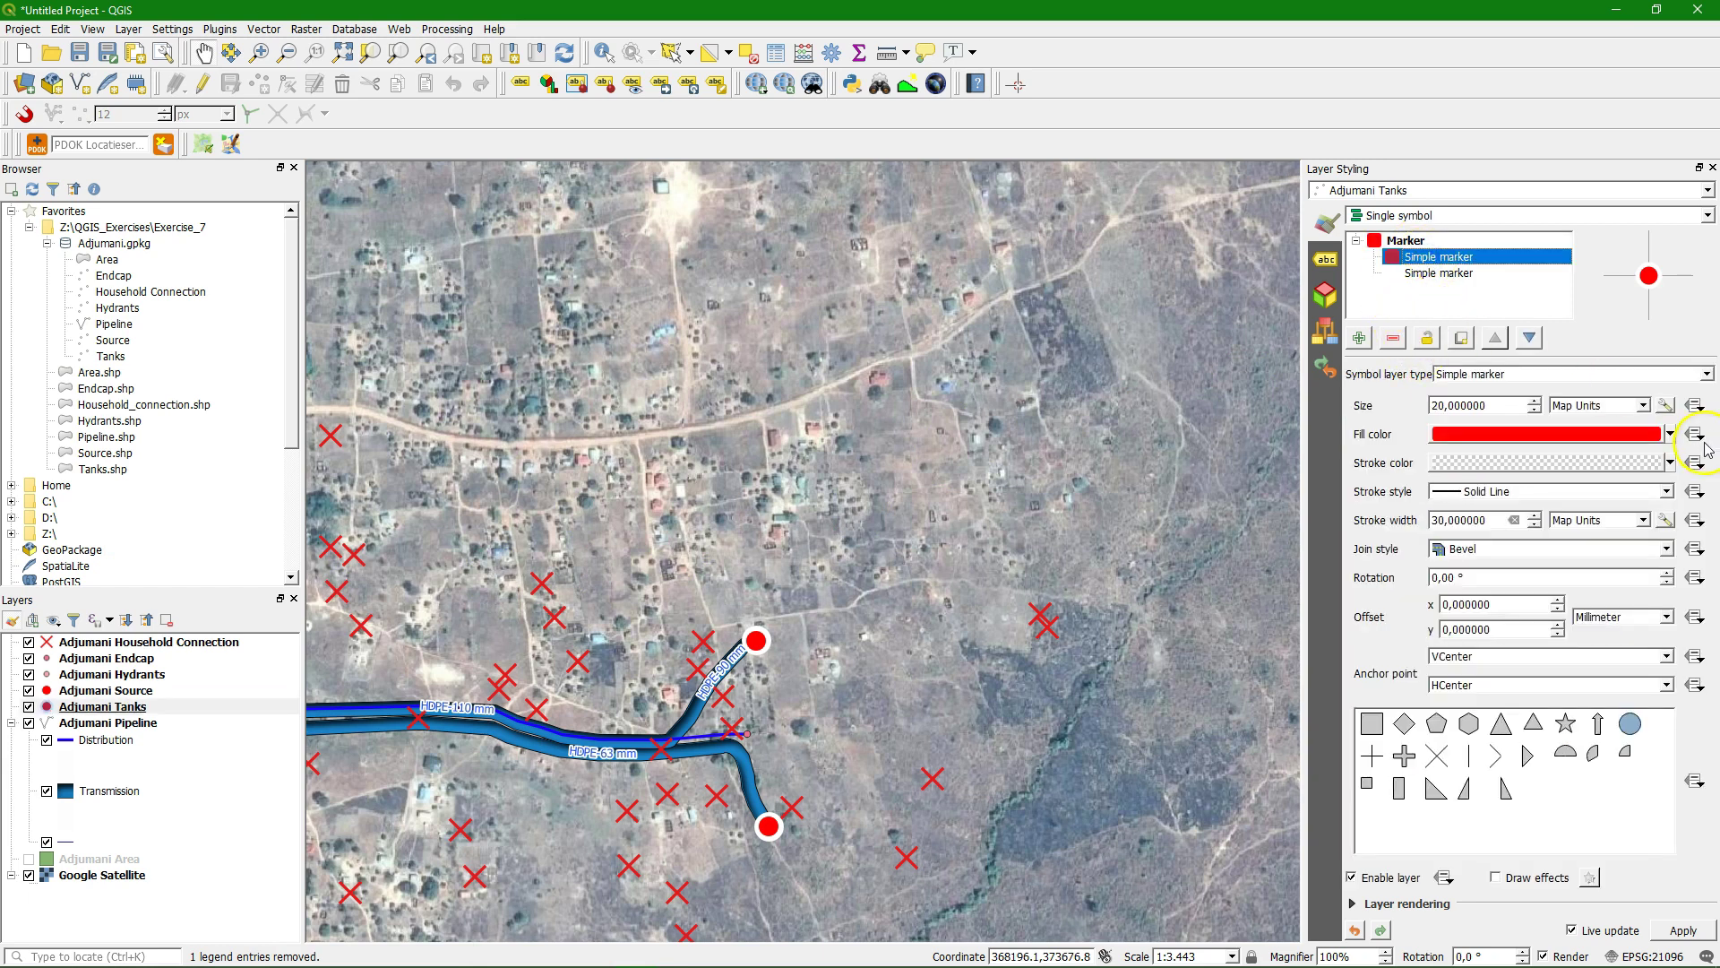
click(1672, 434)
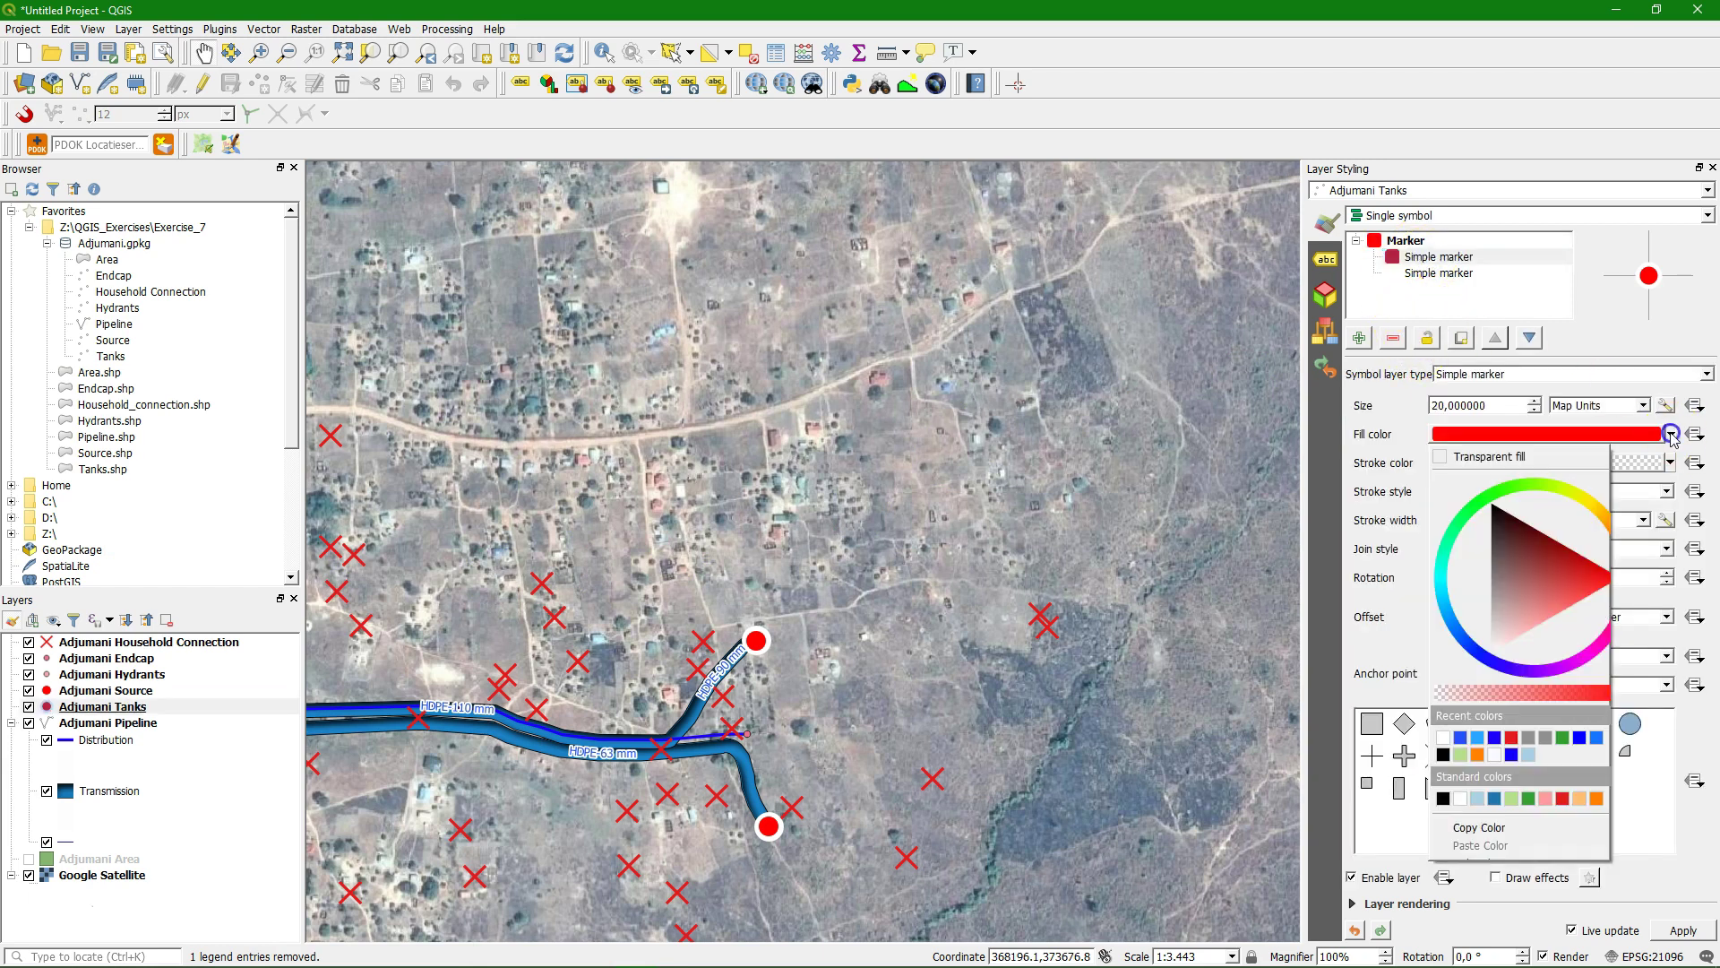
click(1529, 762)
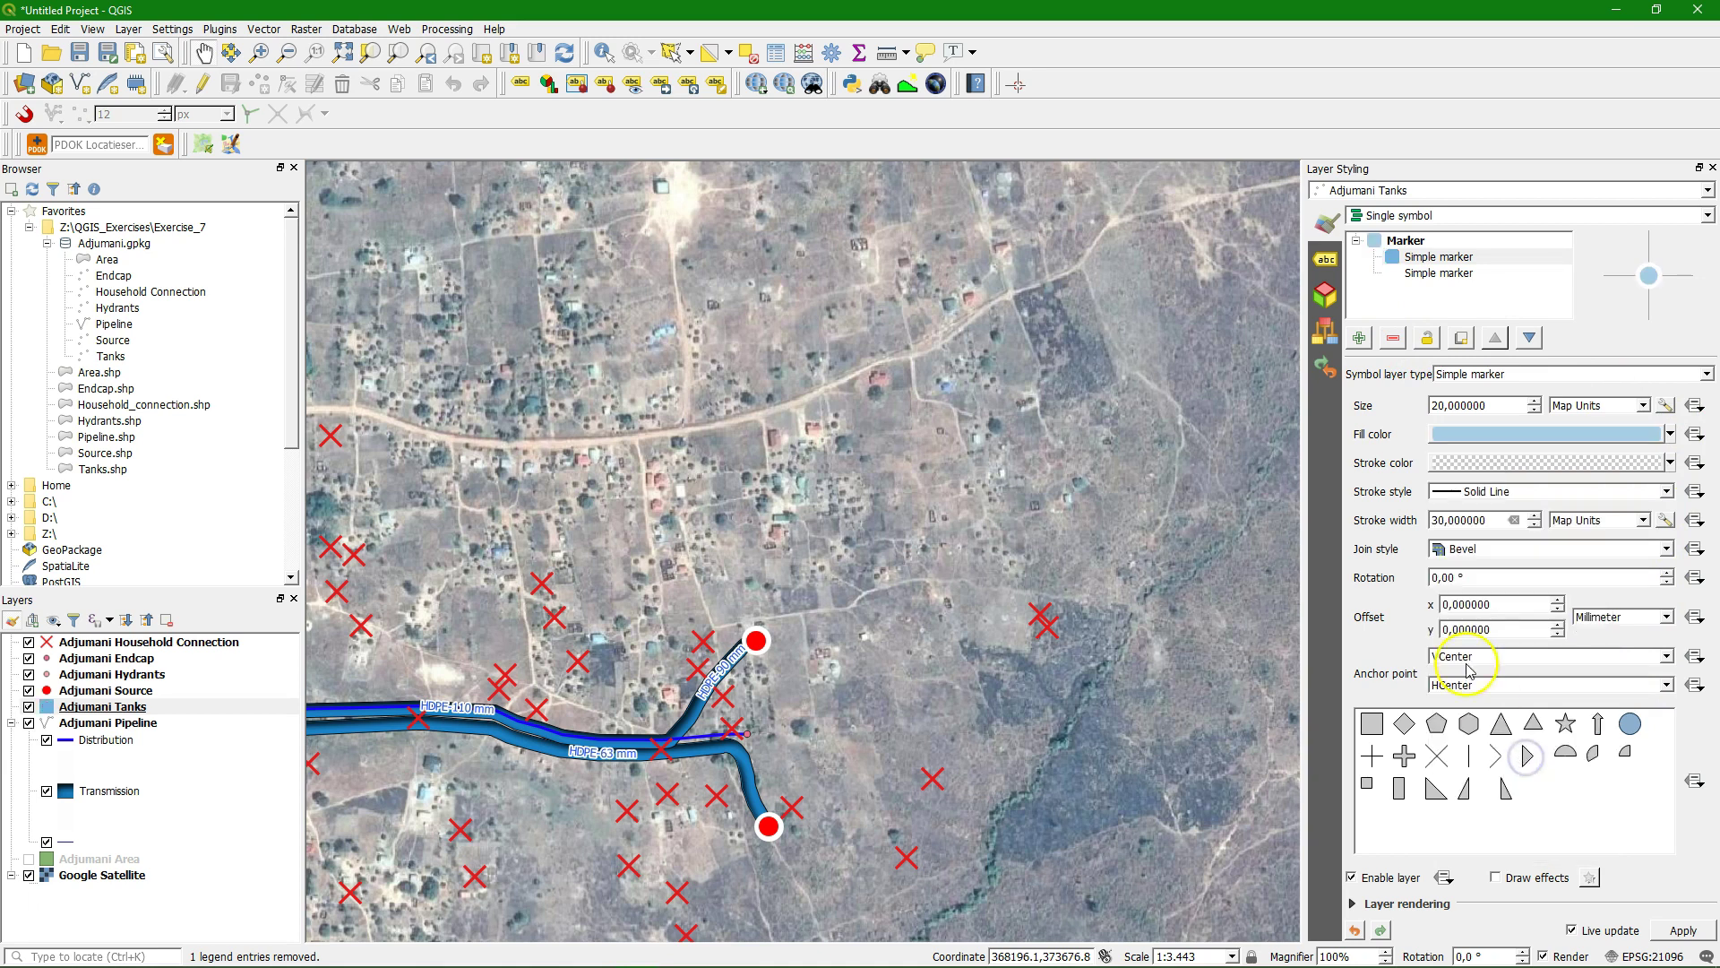
click(1427, 274)
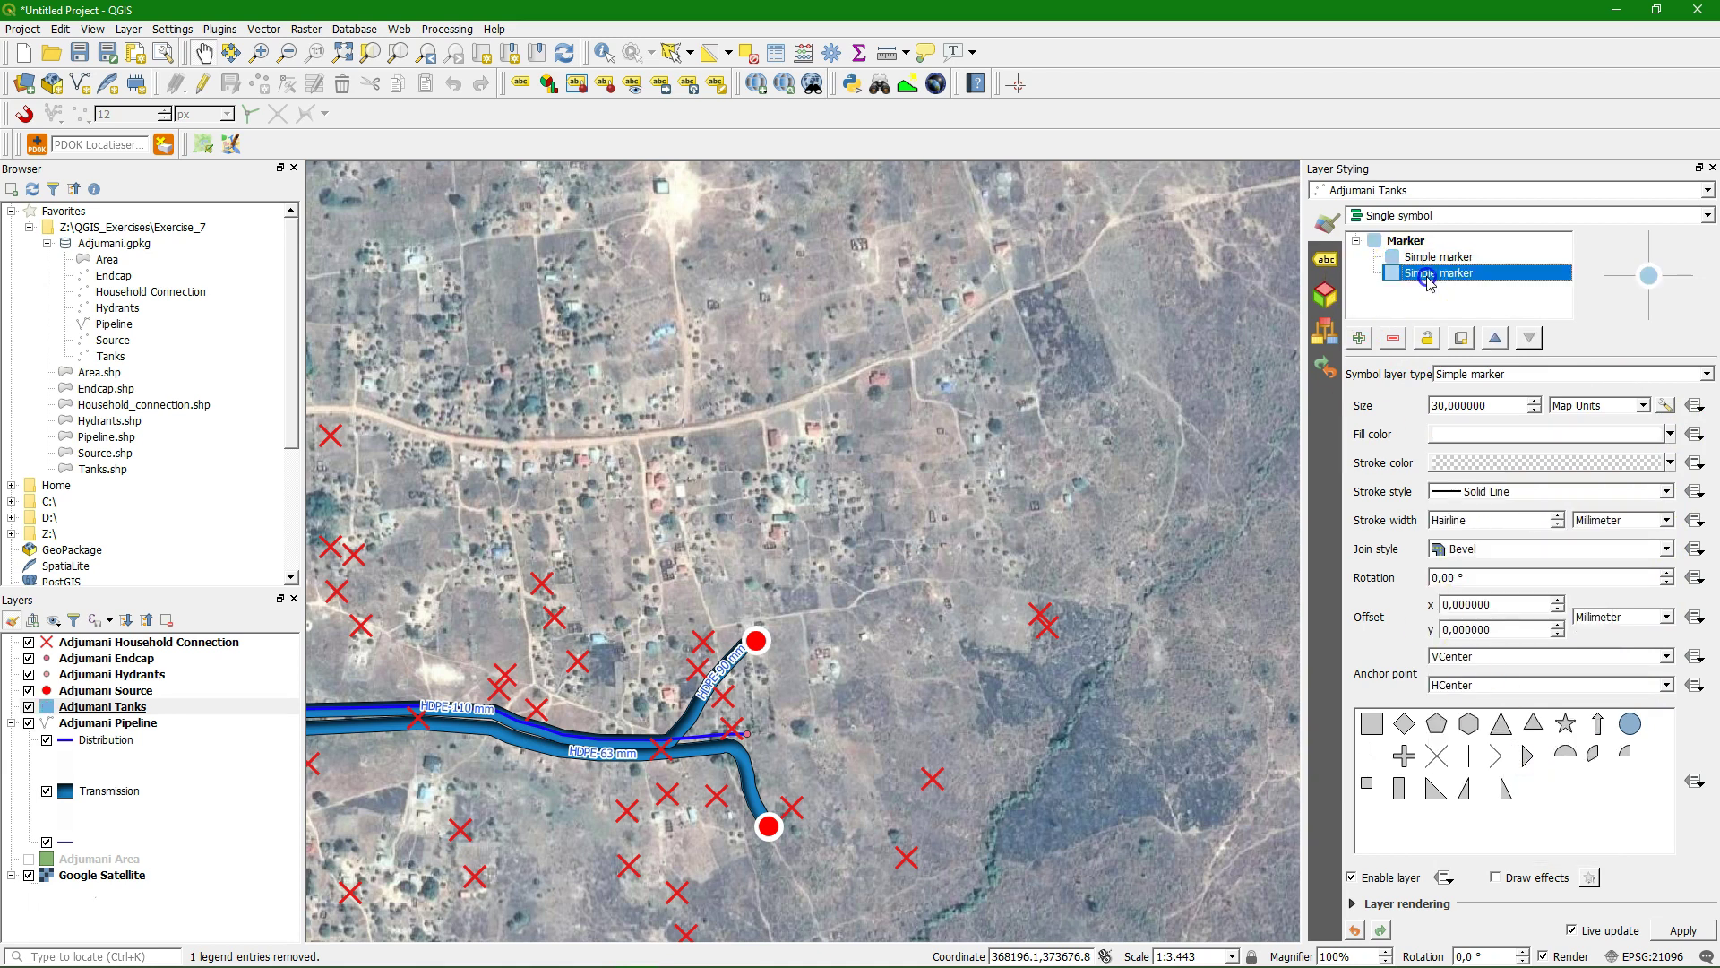
click(1671, 435)
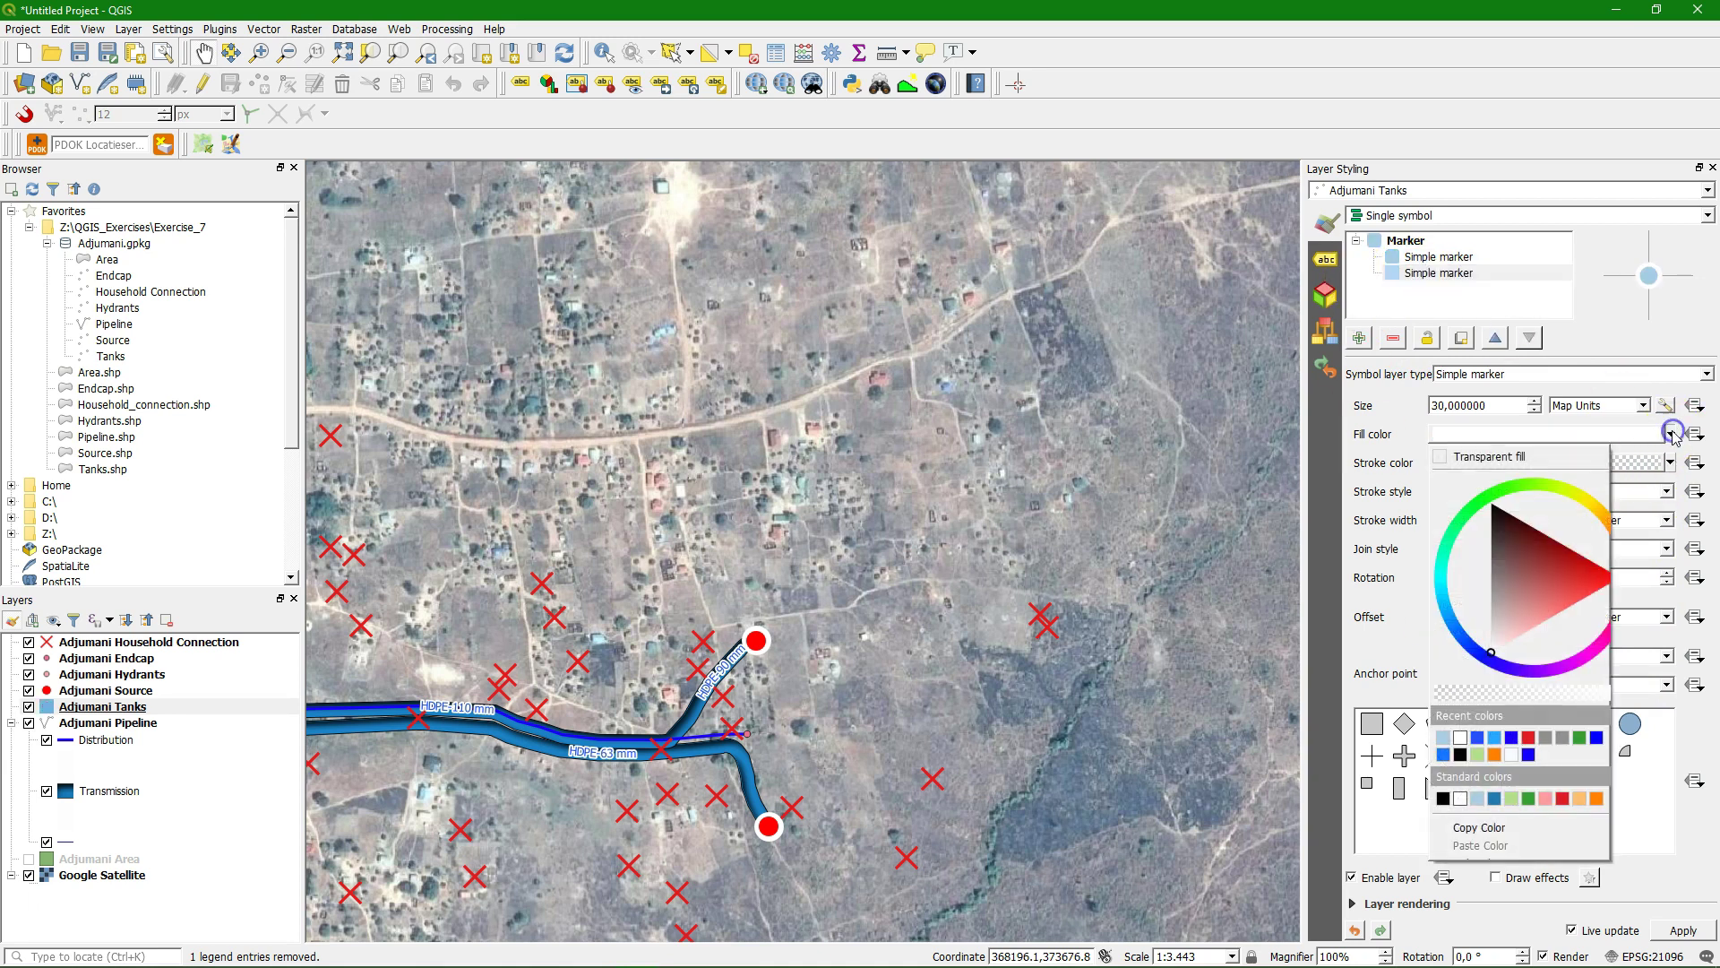
click(1596, 738)
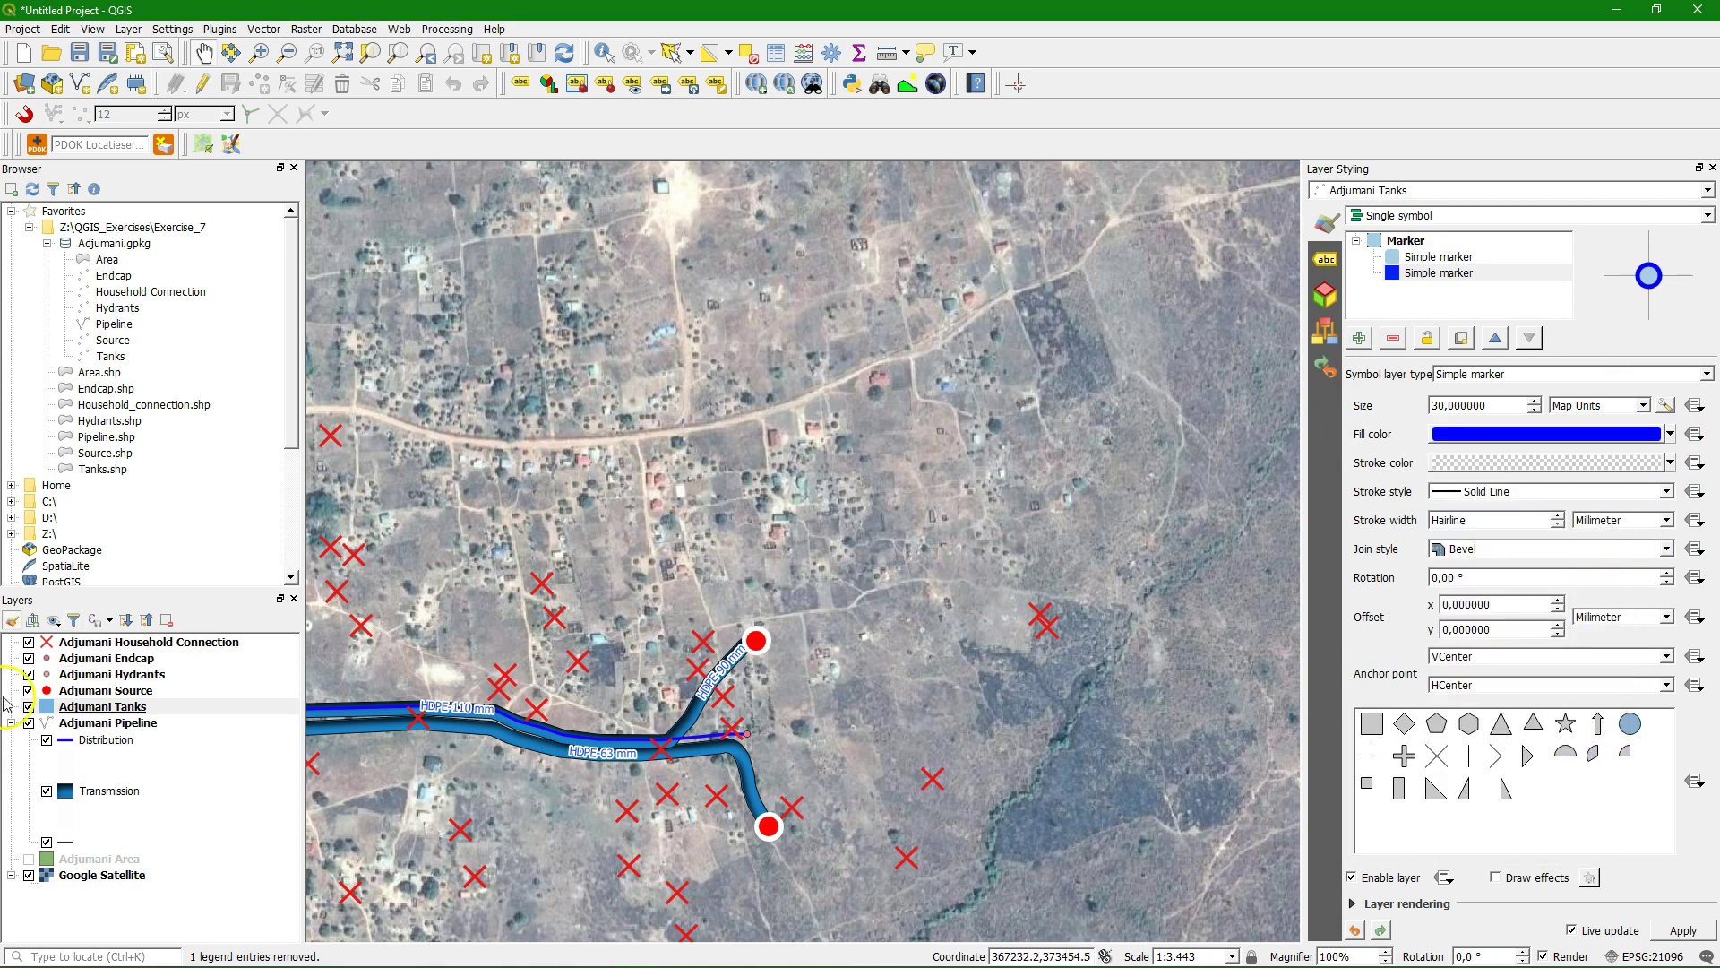
right_click(89, 708)
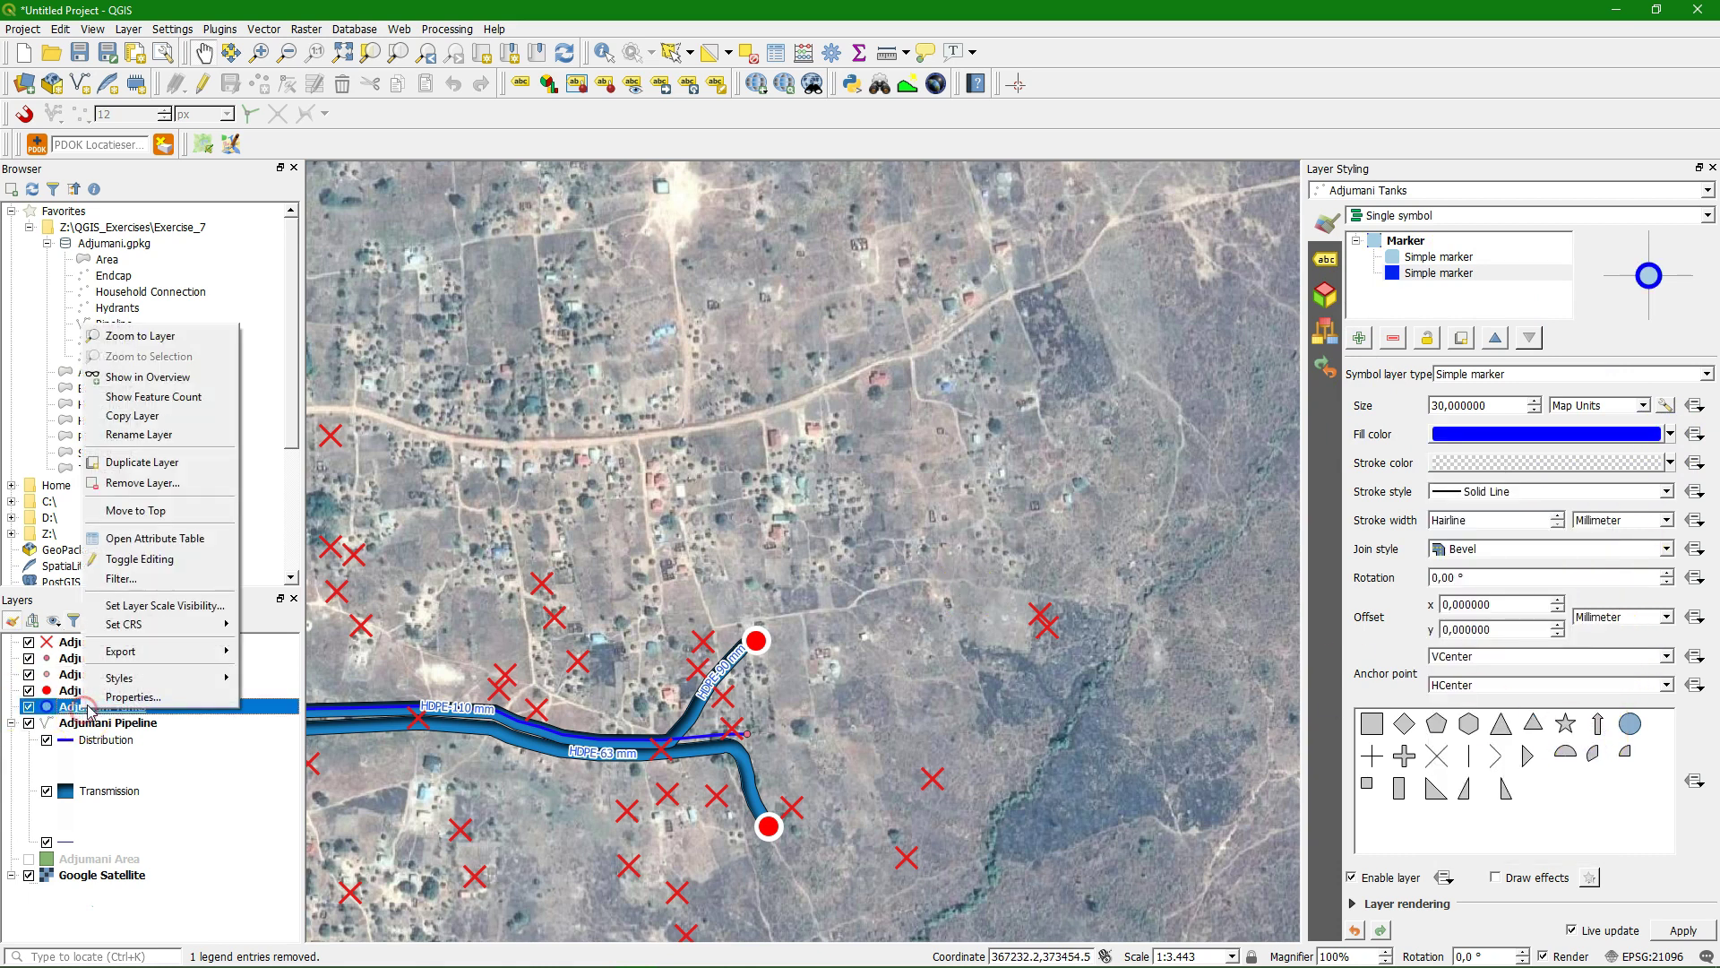
Zoom to Adjumani Tanks, frame the tank area with its pipelines, then select Adjumani Endcap
click(134, 335)
scroll(876, 502, down, 7)
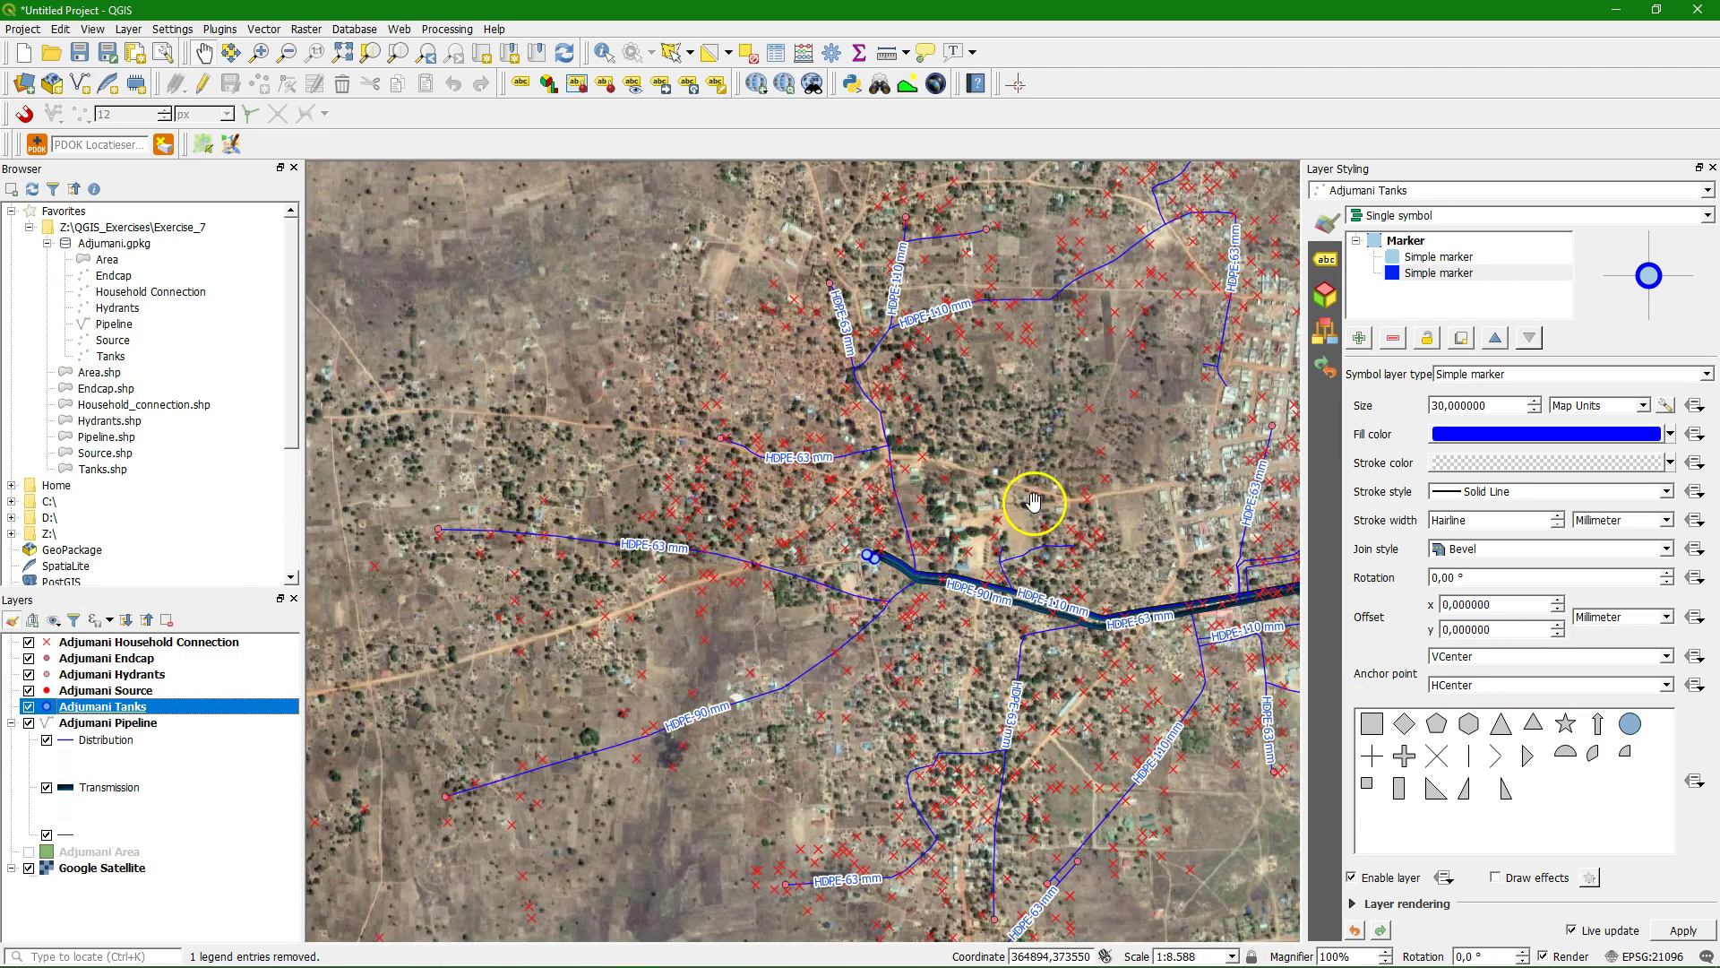
drag(1142, 452, 786, 414)
scroll(787, 414, down, 1)
scroll(980, 462, up, 1)
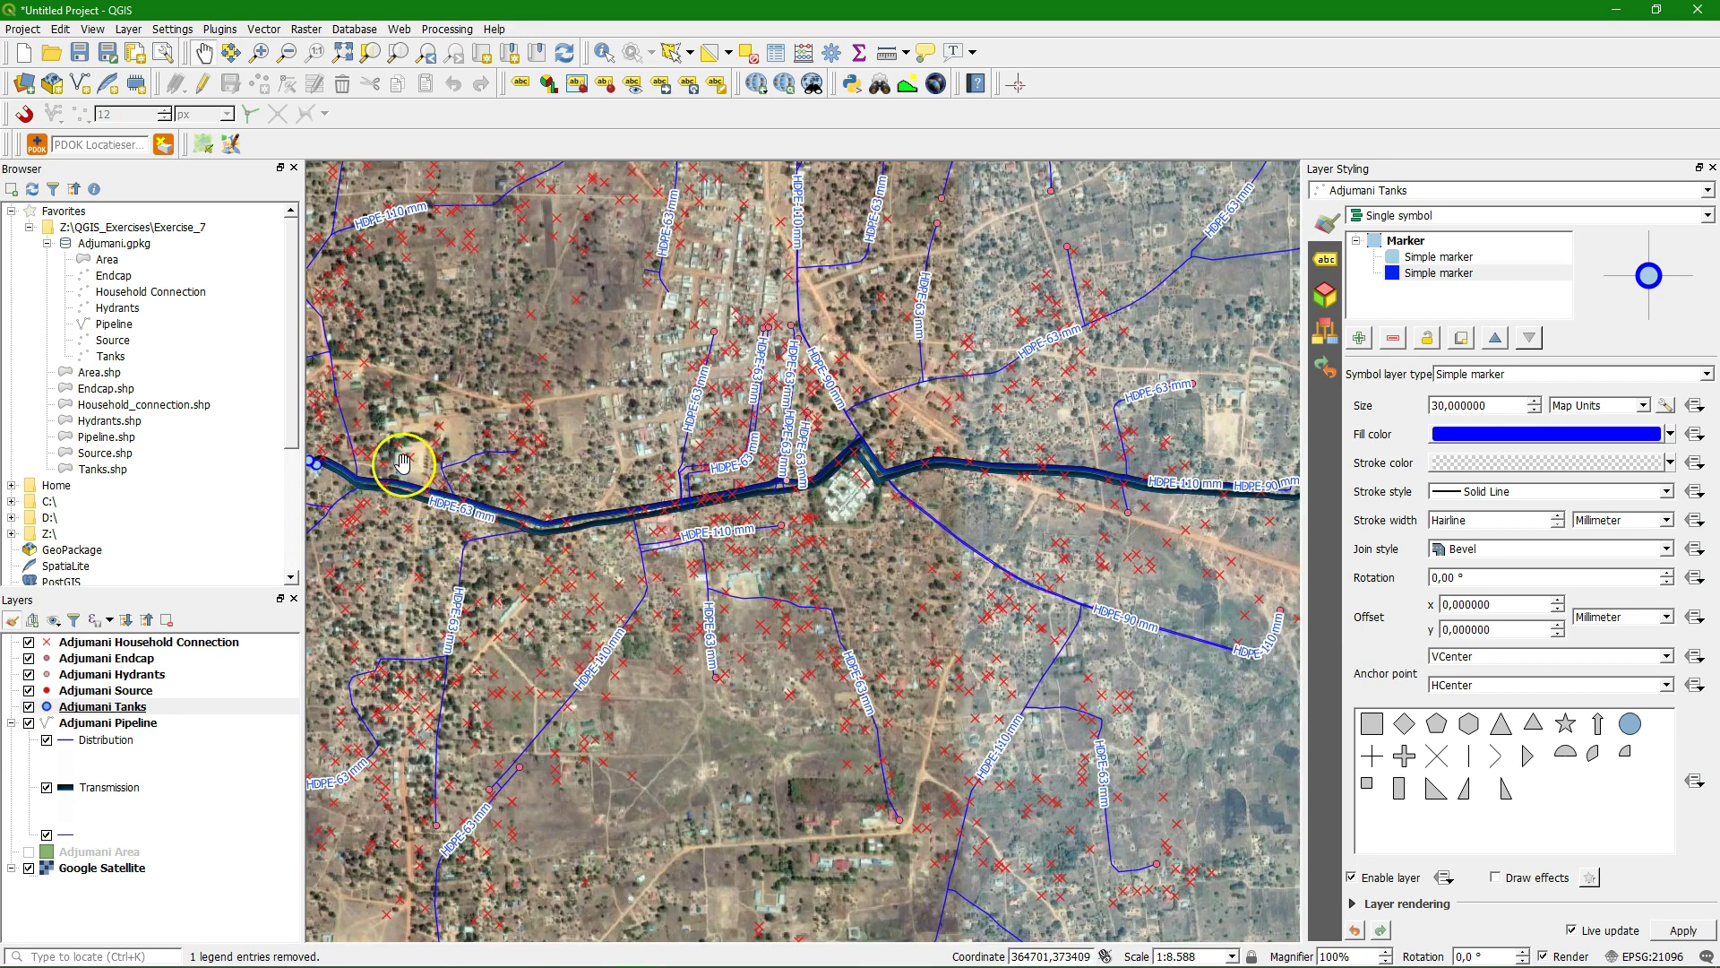
drag(403, 460, 607, 475)
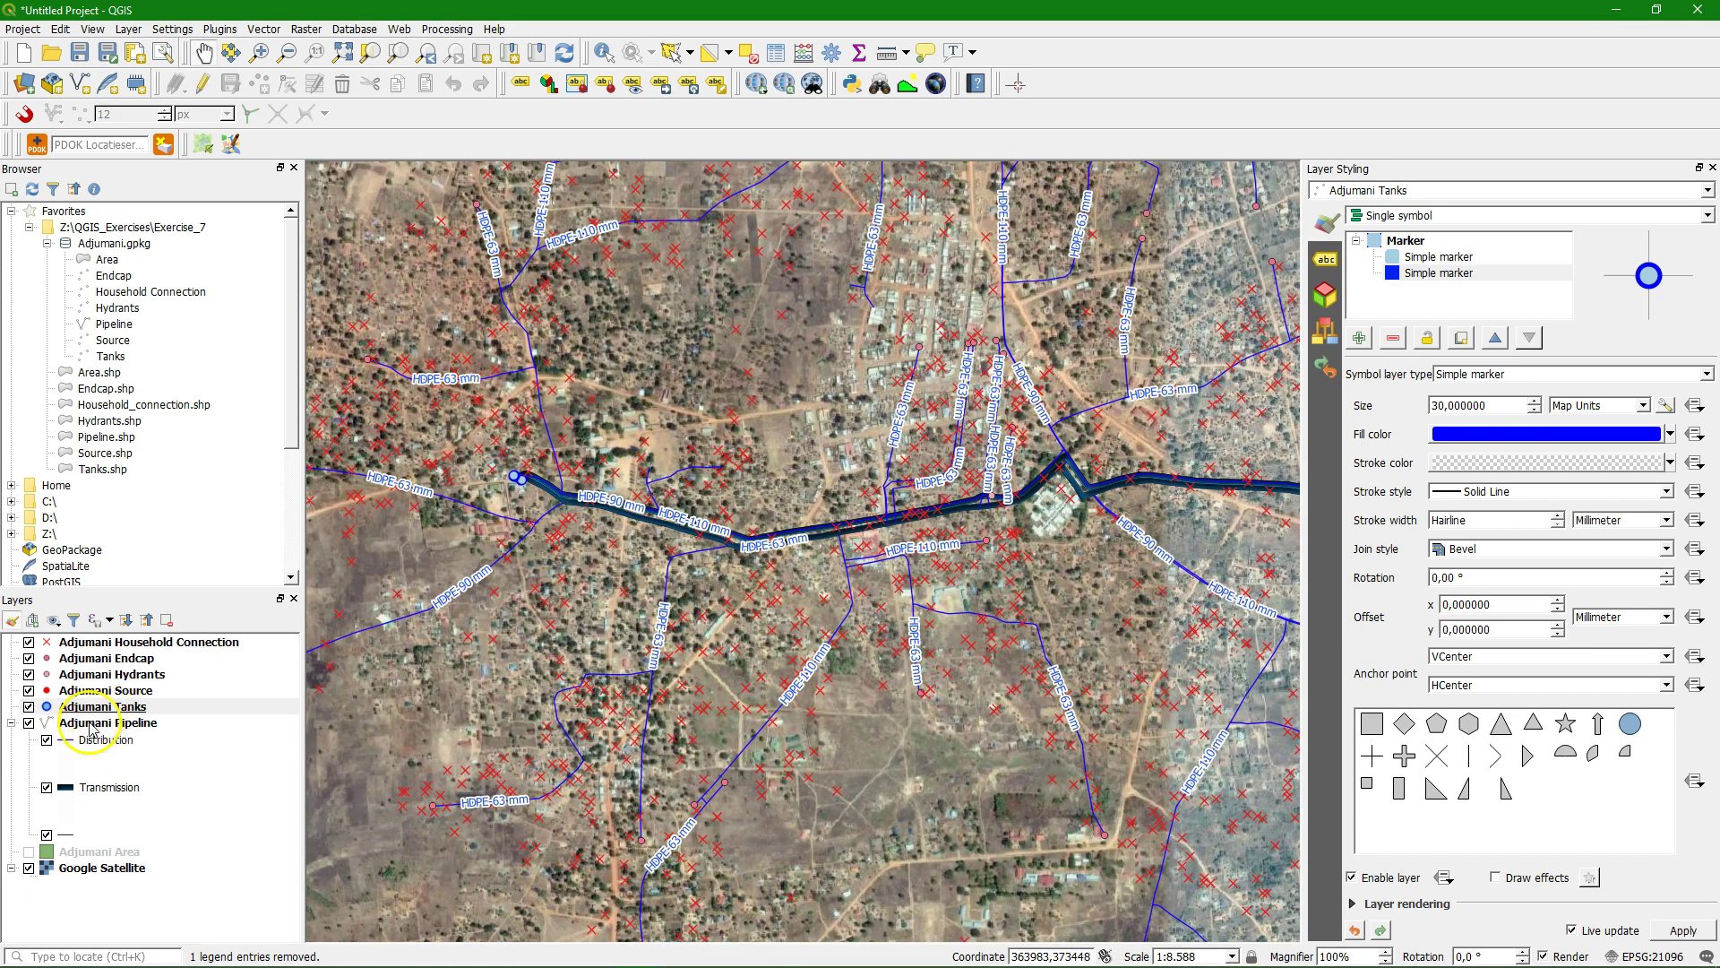
click(114, 660)
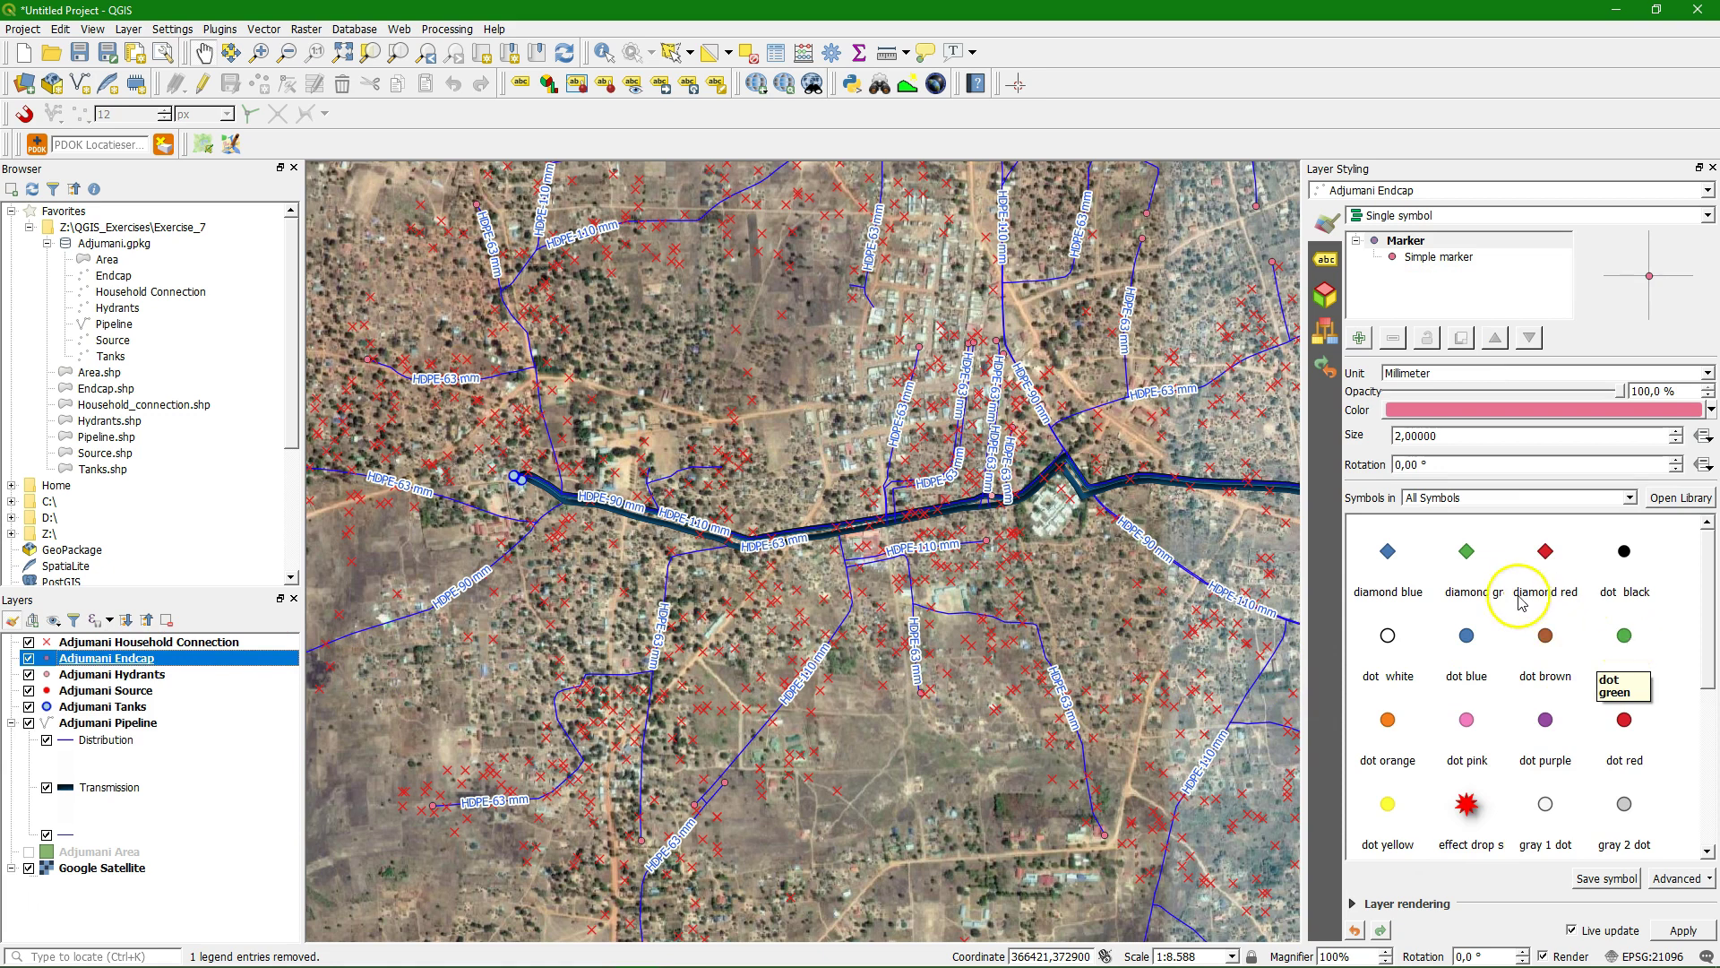
Make the endcap marker a black diamond with a white outline
click(1470, 552)
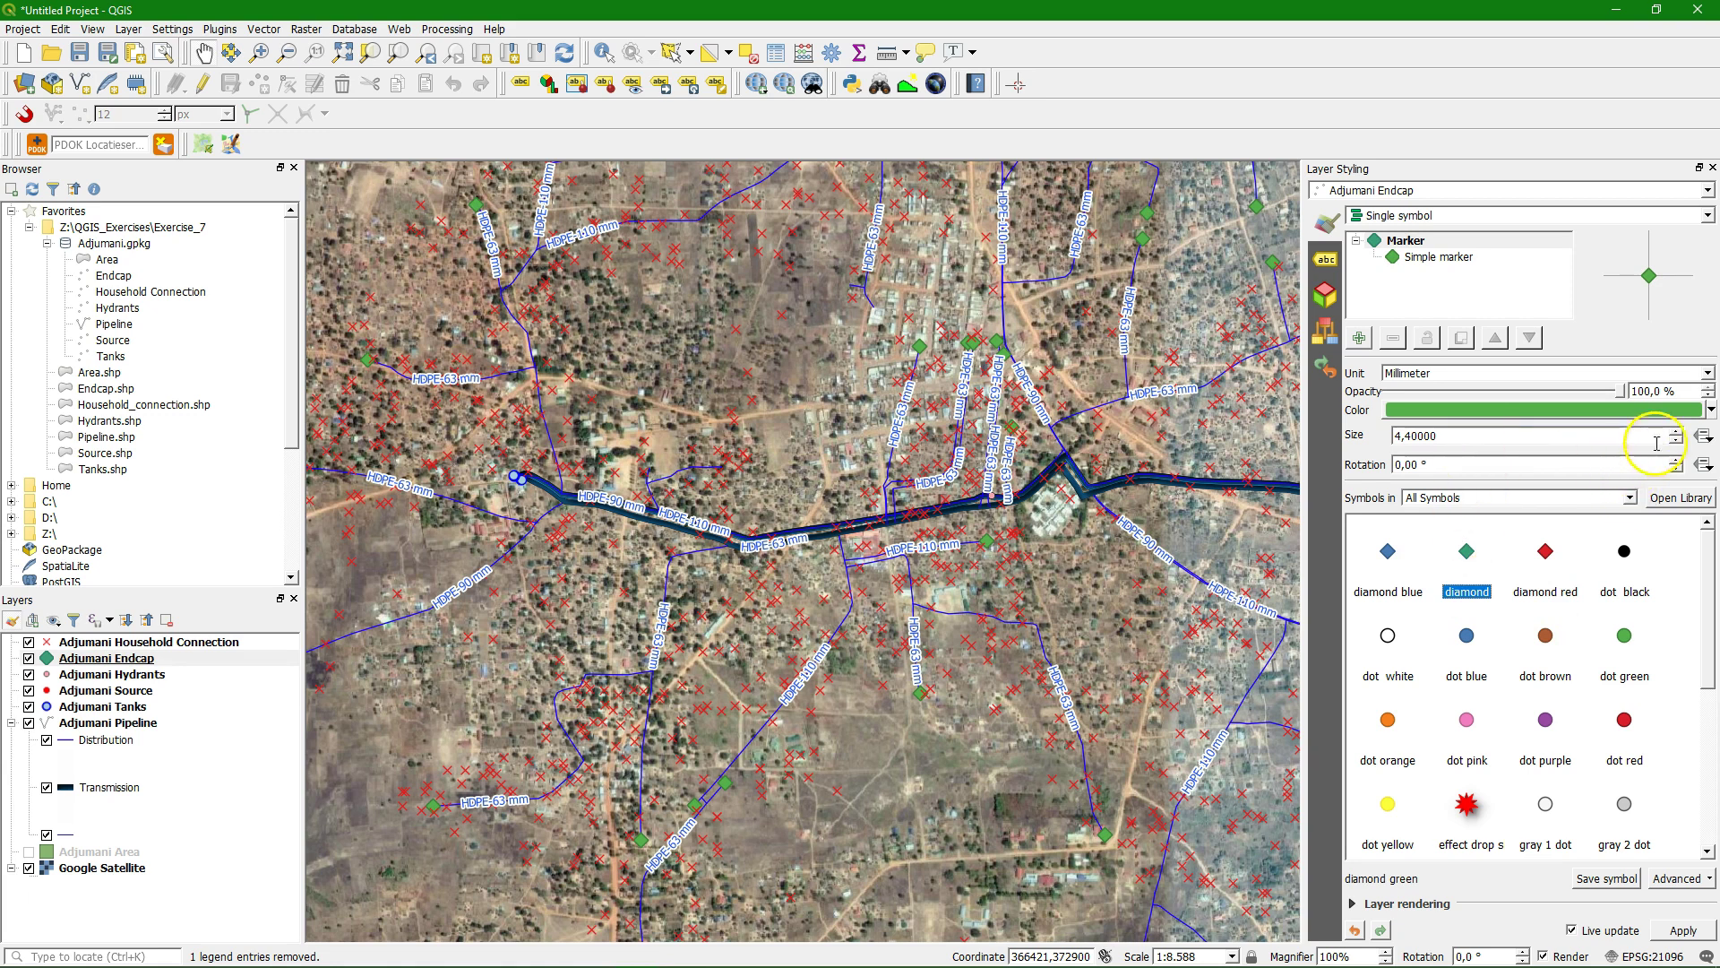
click(1711, 411)
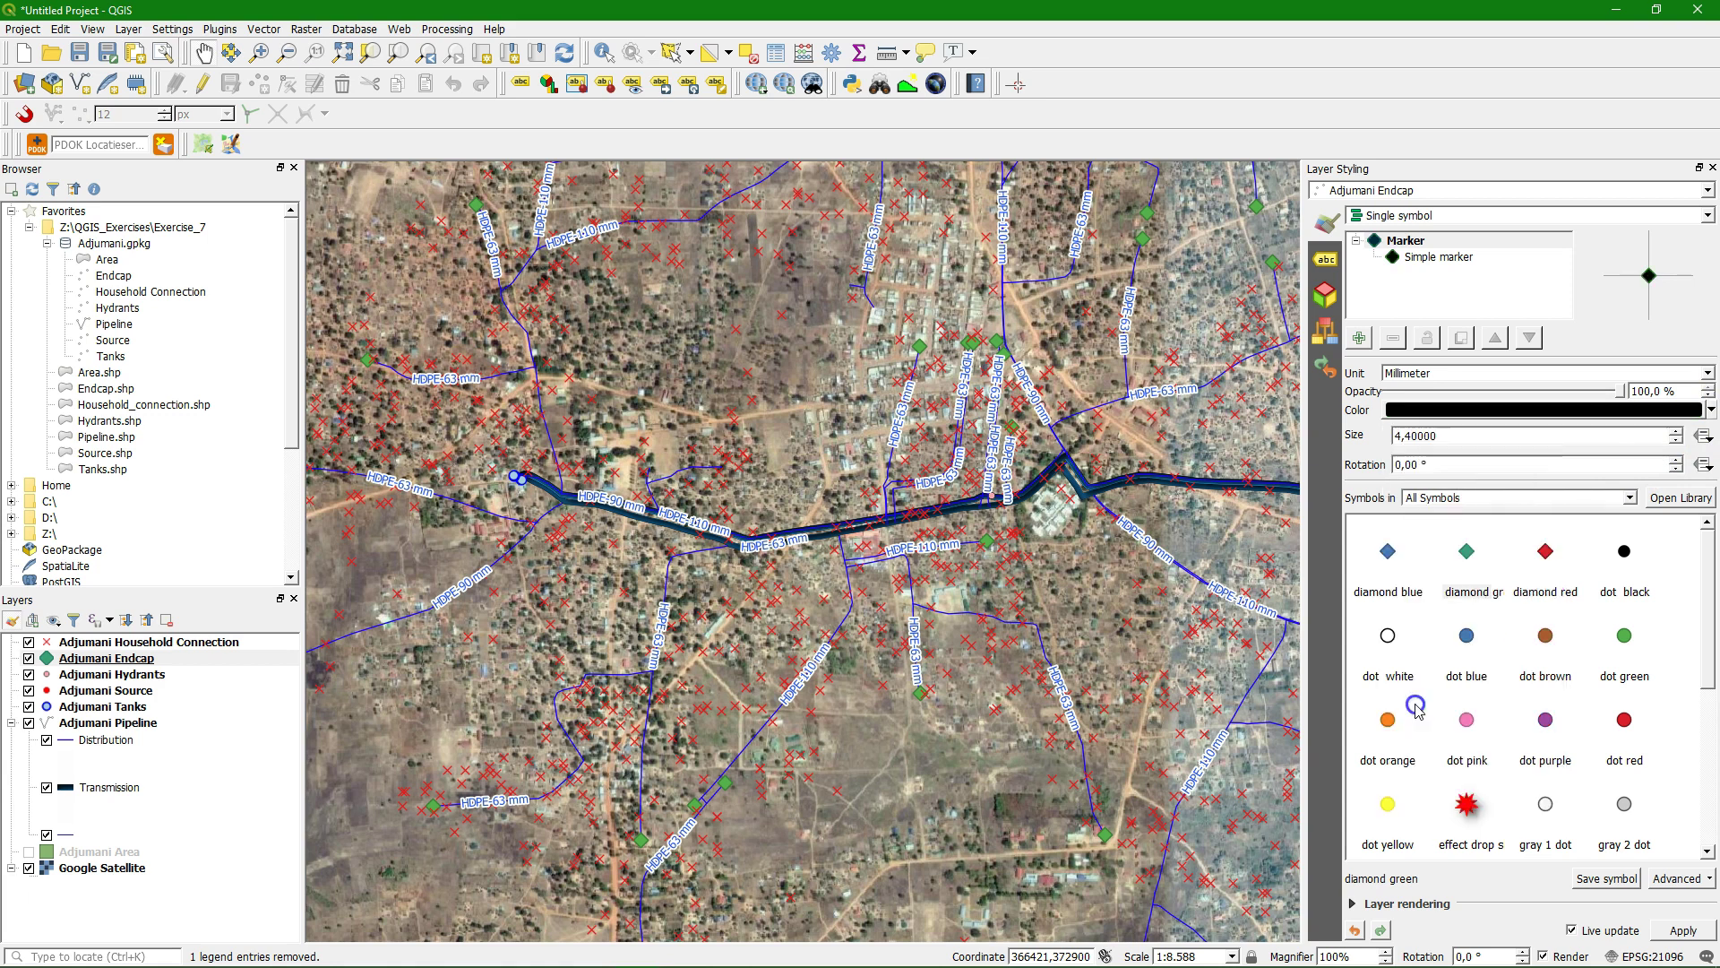
click(1413, 703)
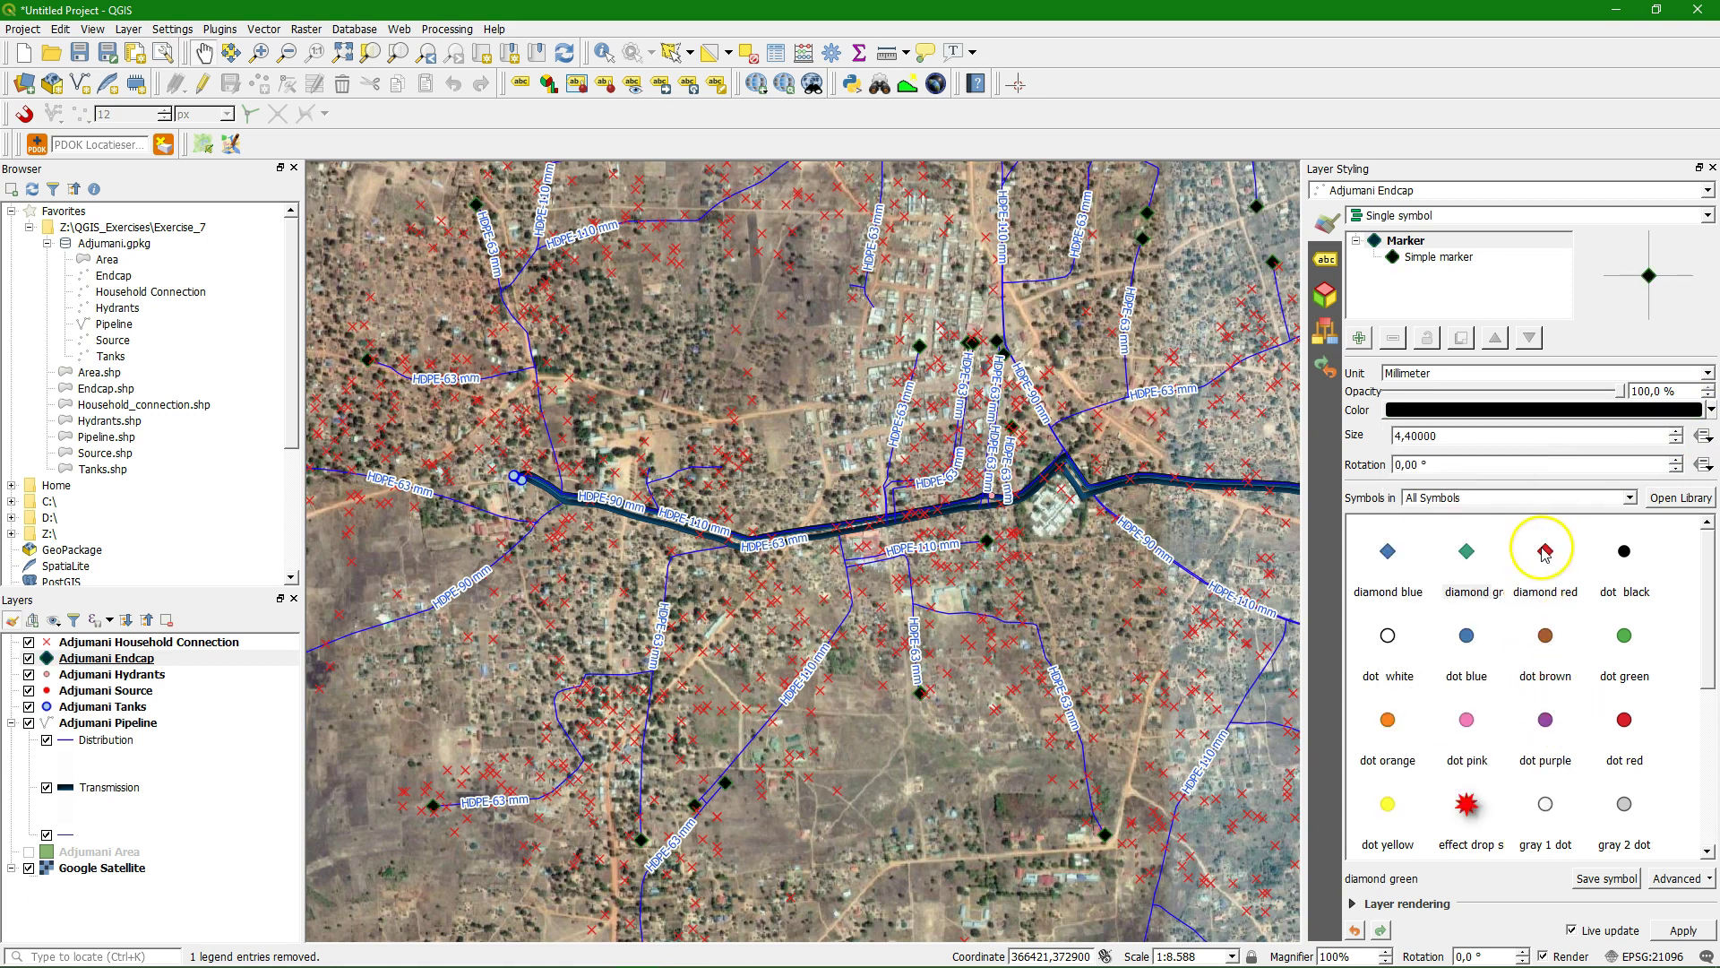
click(1452, 262)
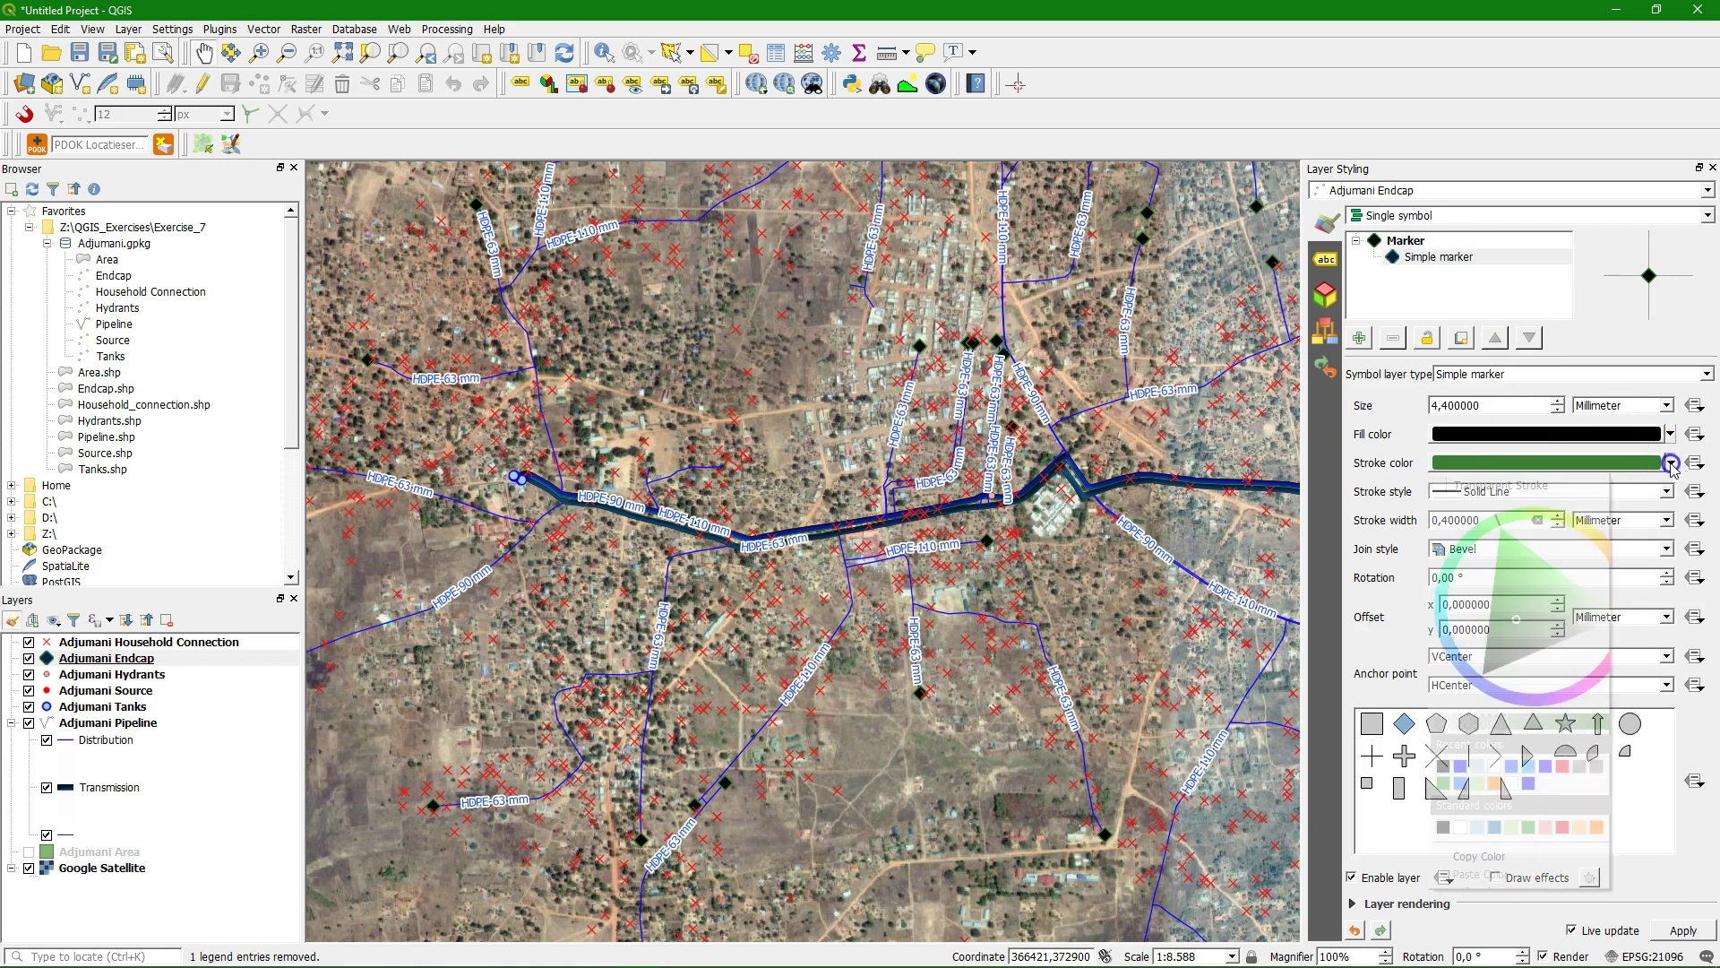
click(1496, 767)
click(1488, 767)
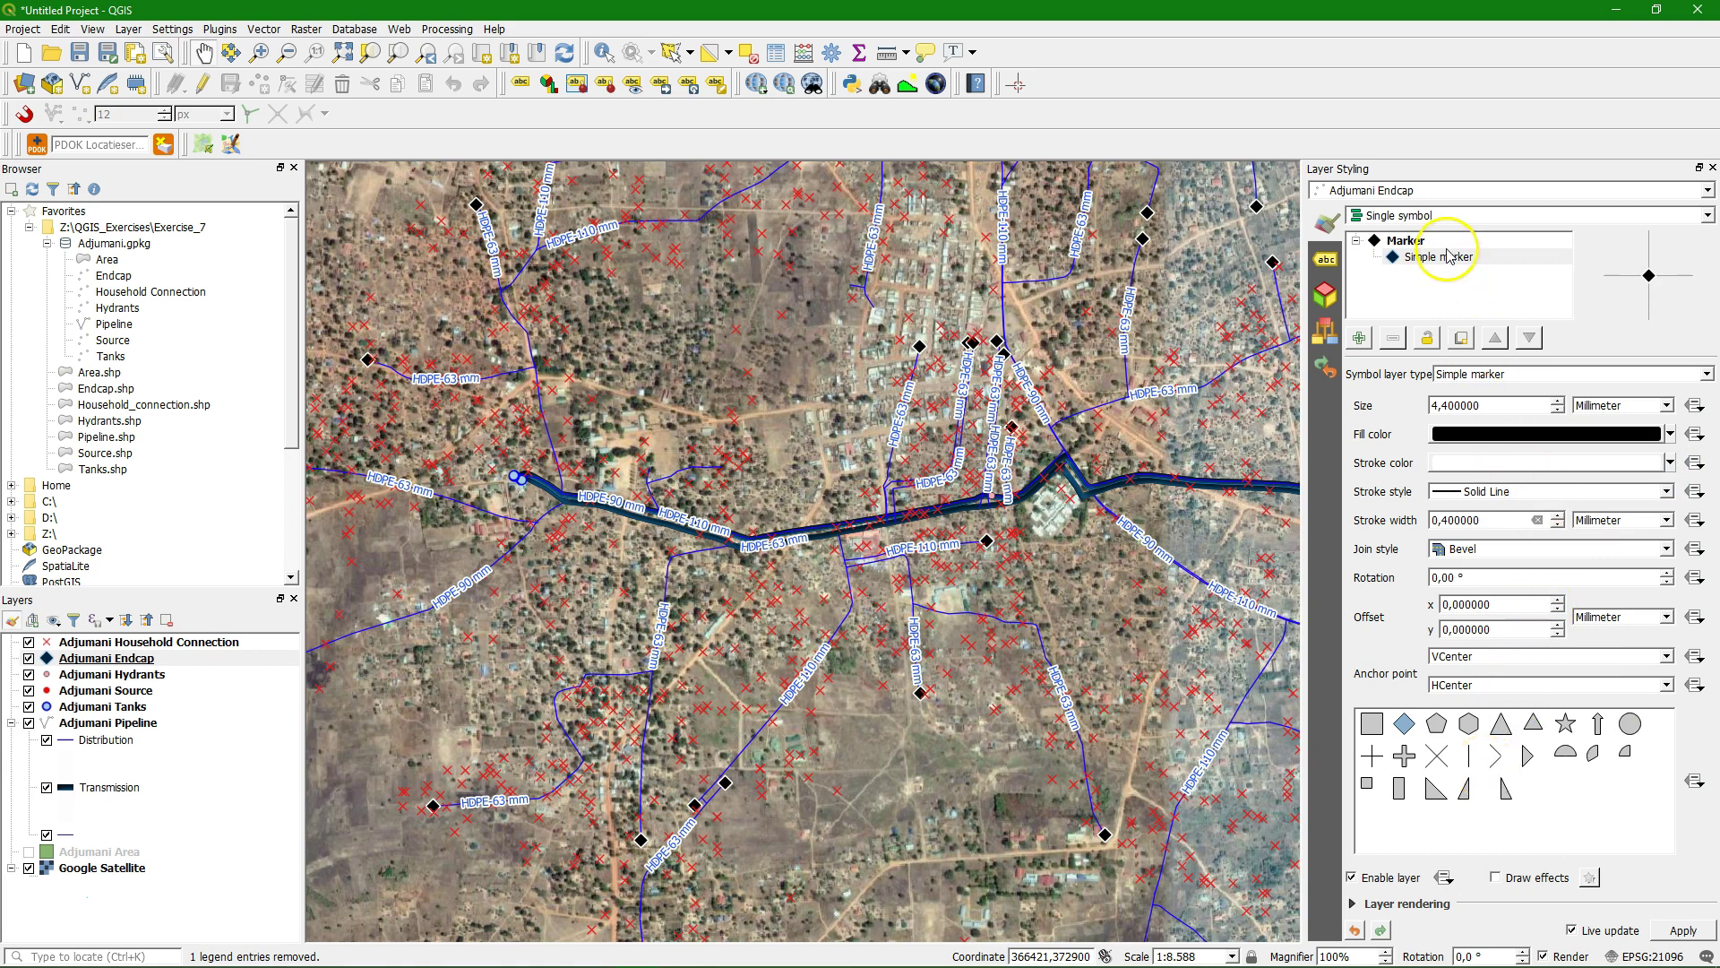
click(1452, 302)
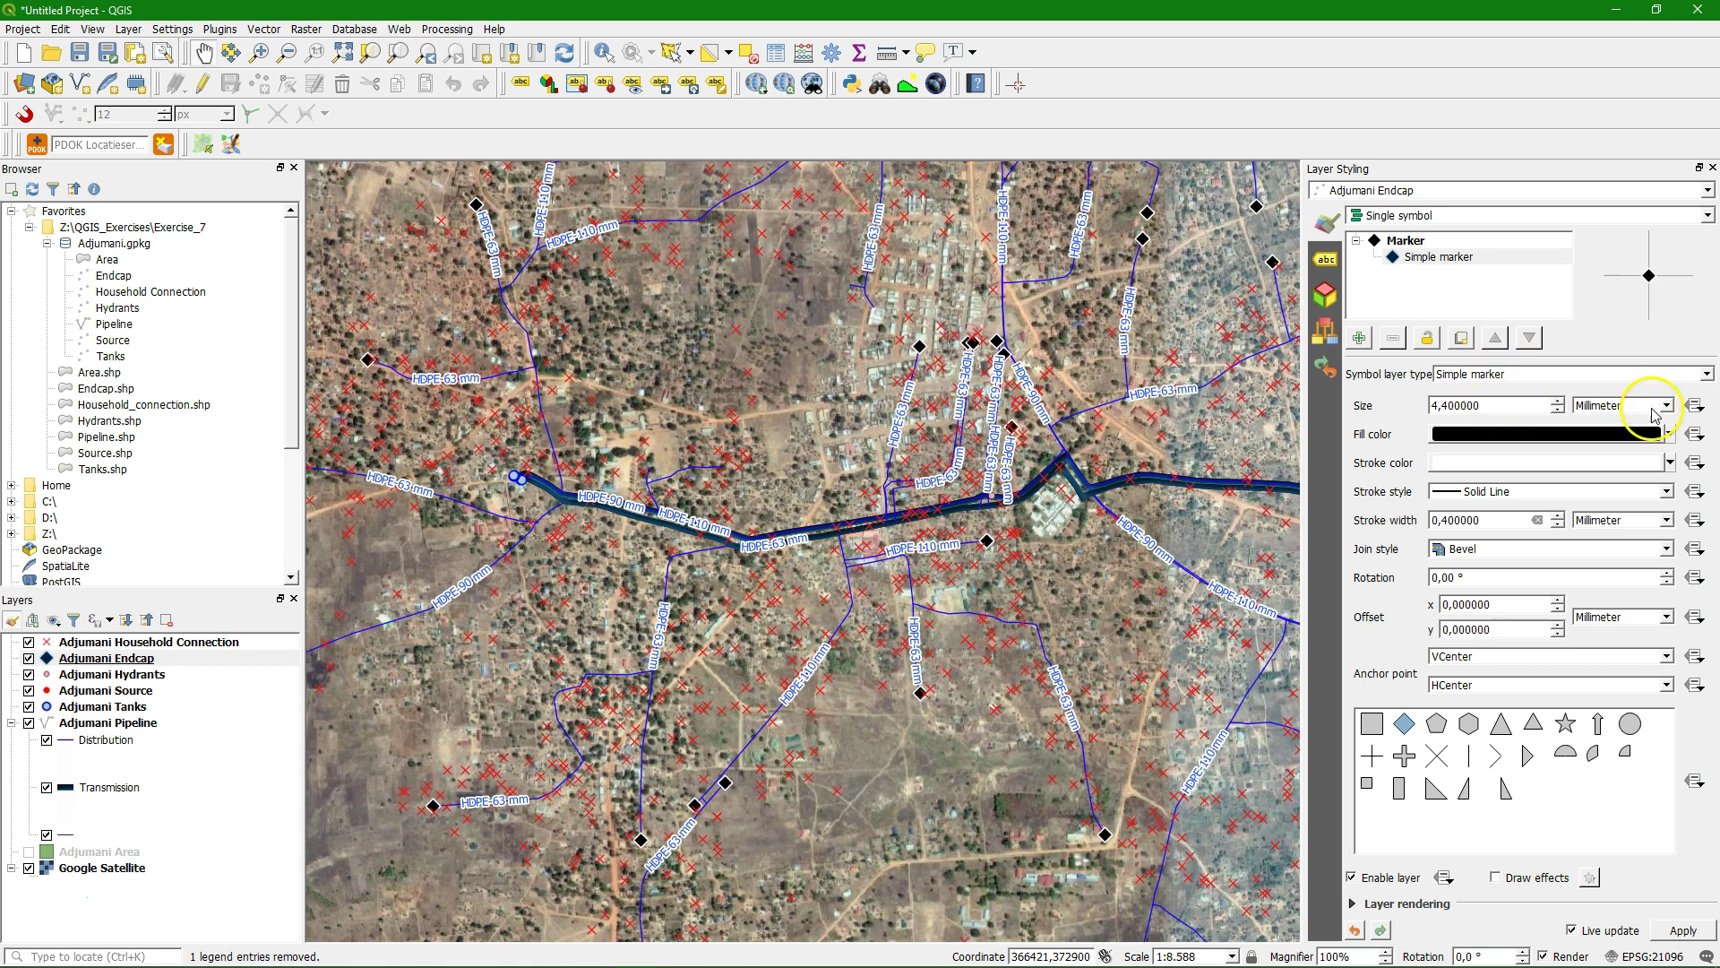
Set the endcap marker size to 30 and stroke width to 3, both in map units
double_click(1518, 408)
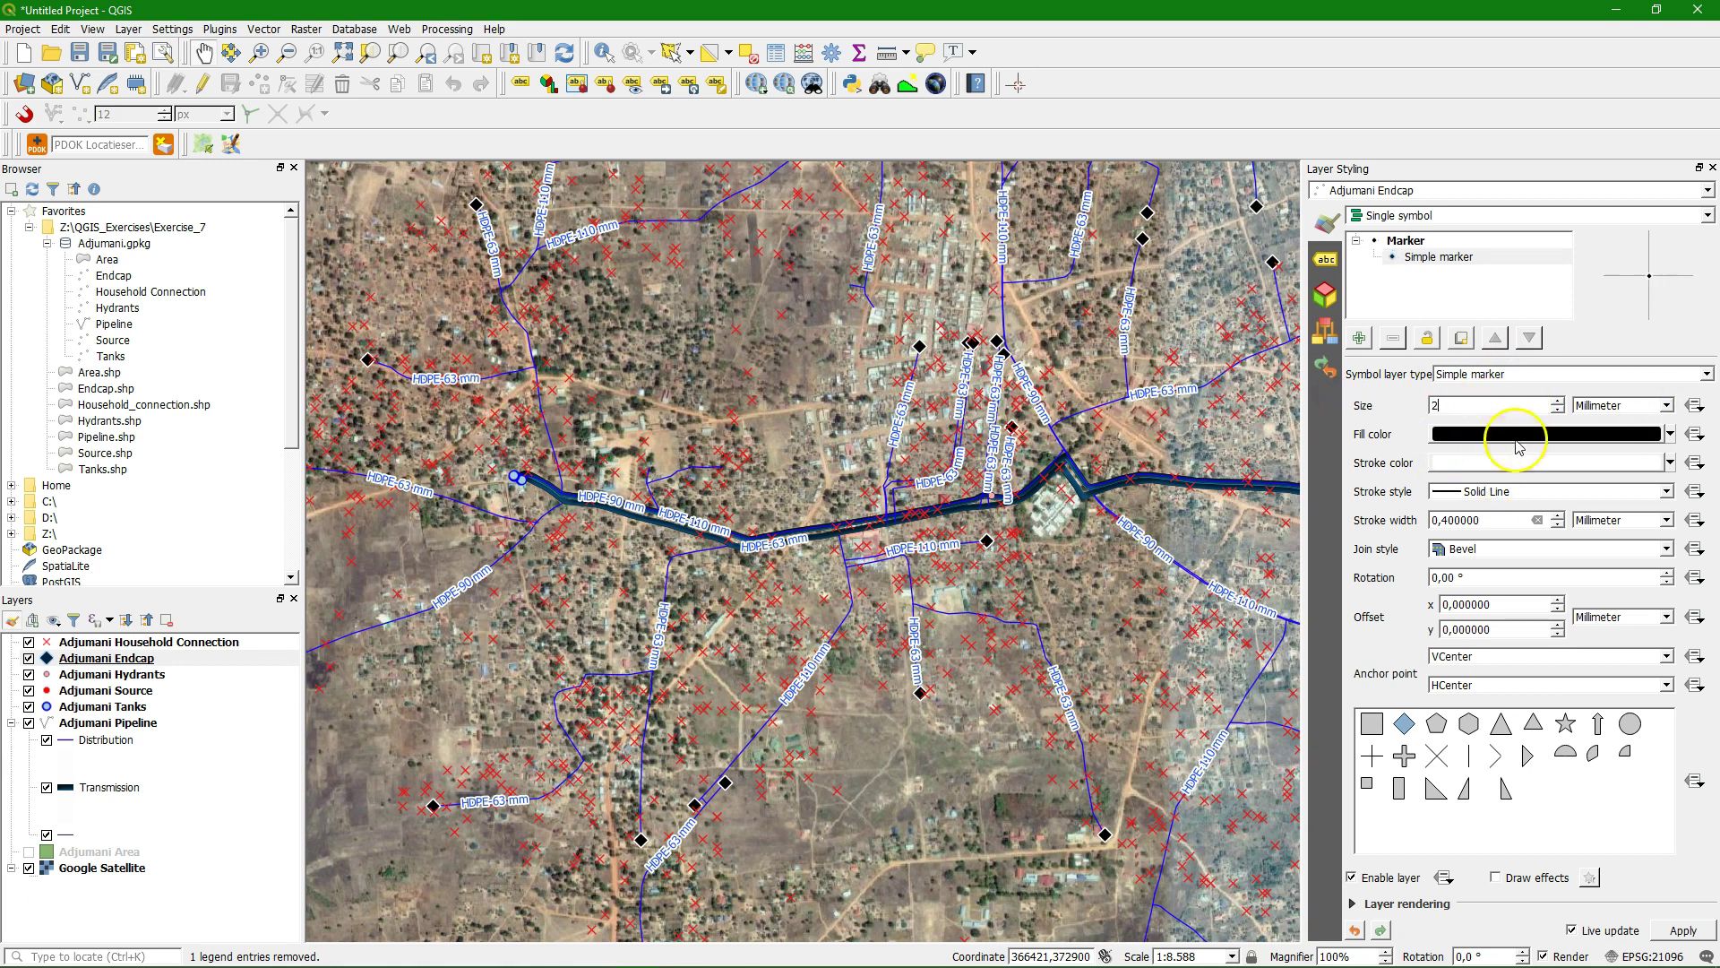
text(20)
click(1667, 404)
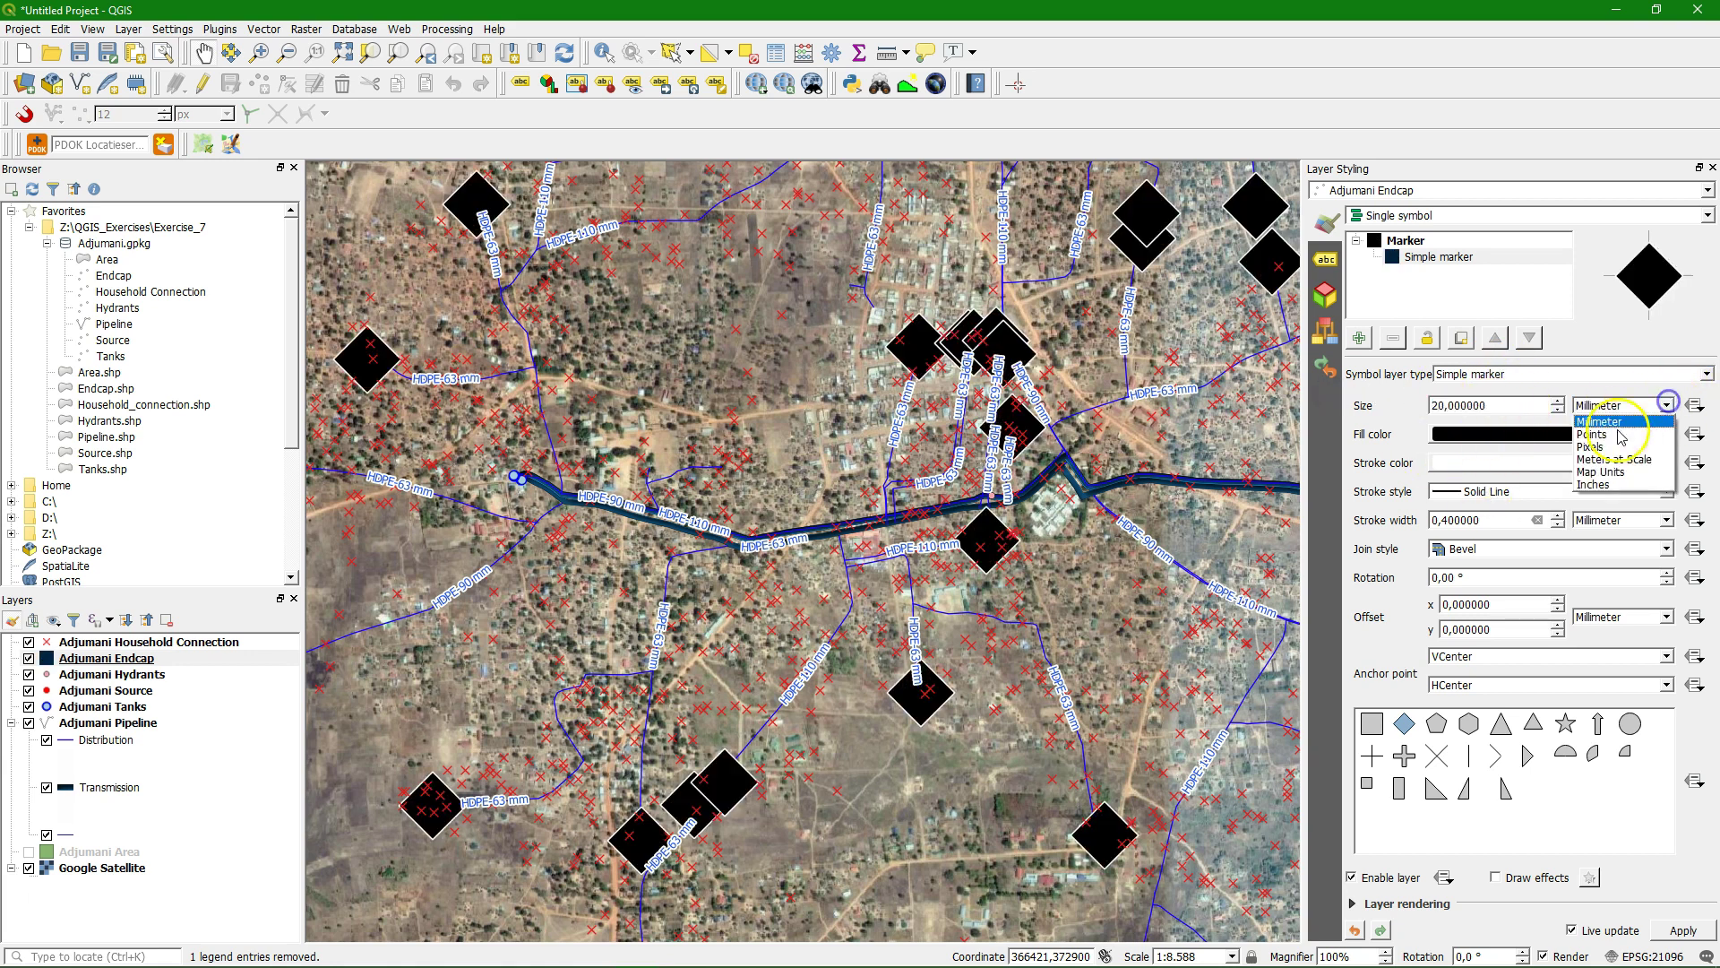
click(1602, 472)
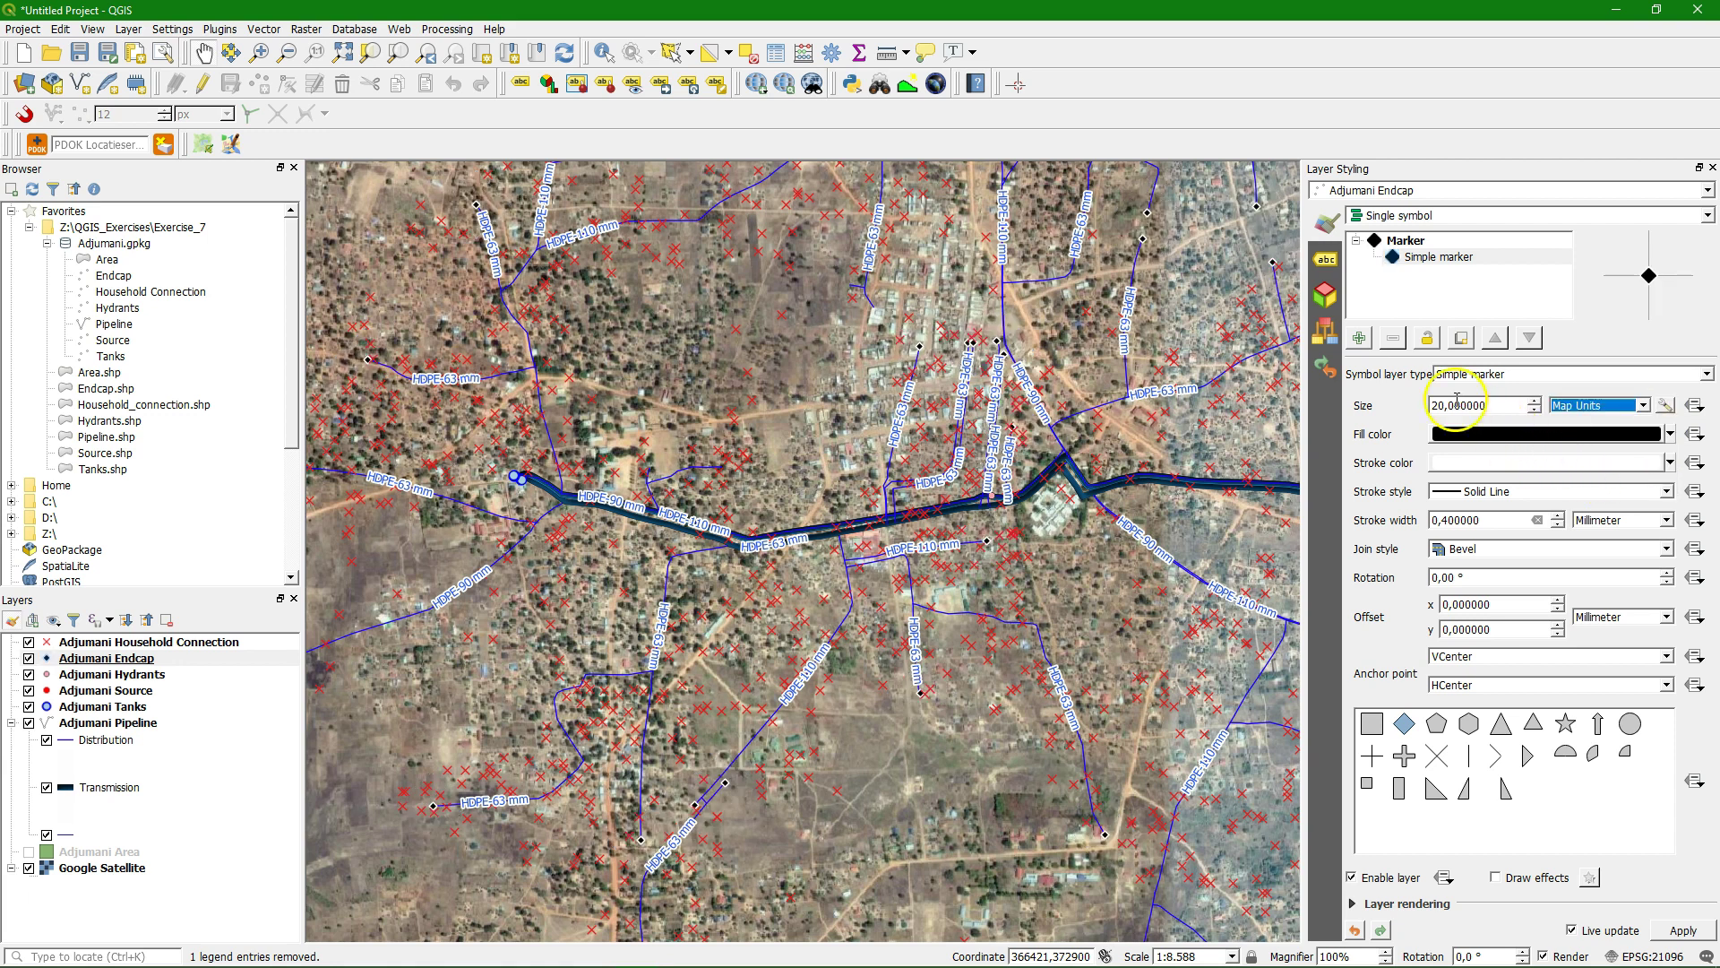
click(1439, 410)
text(3)
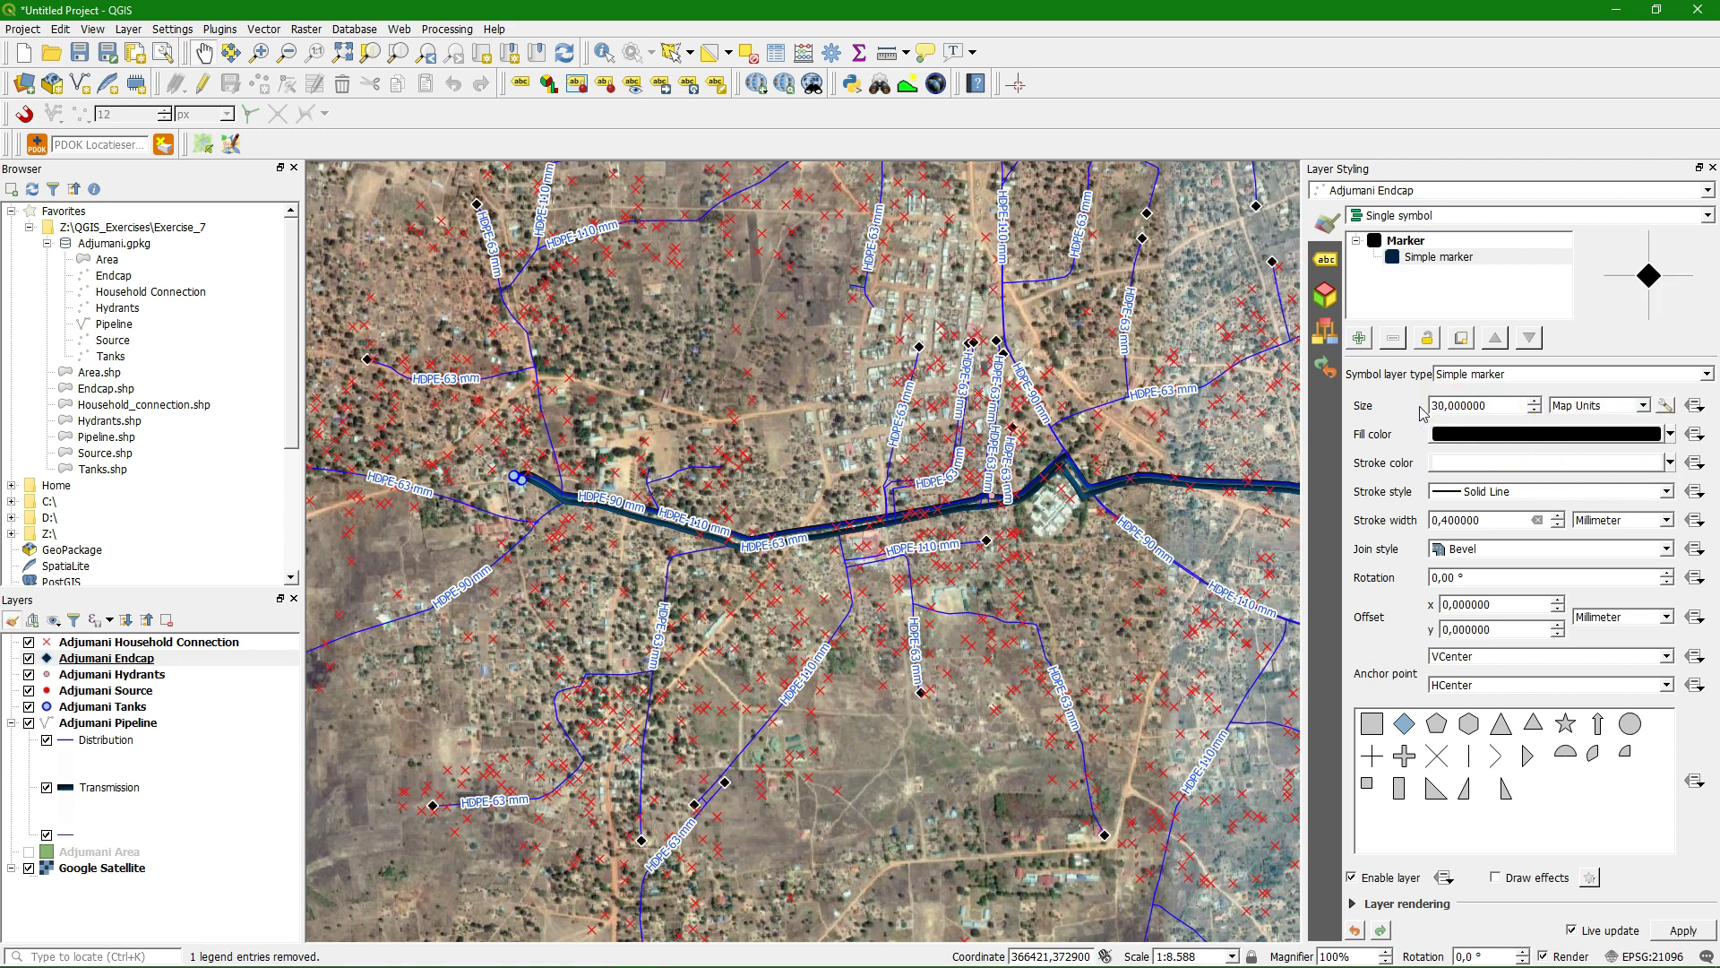
click(1463, 518)
double_click(1463, 520)
text(3)
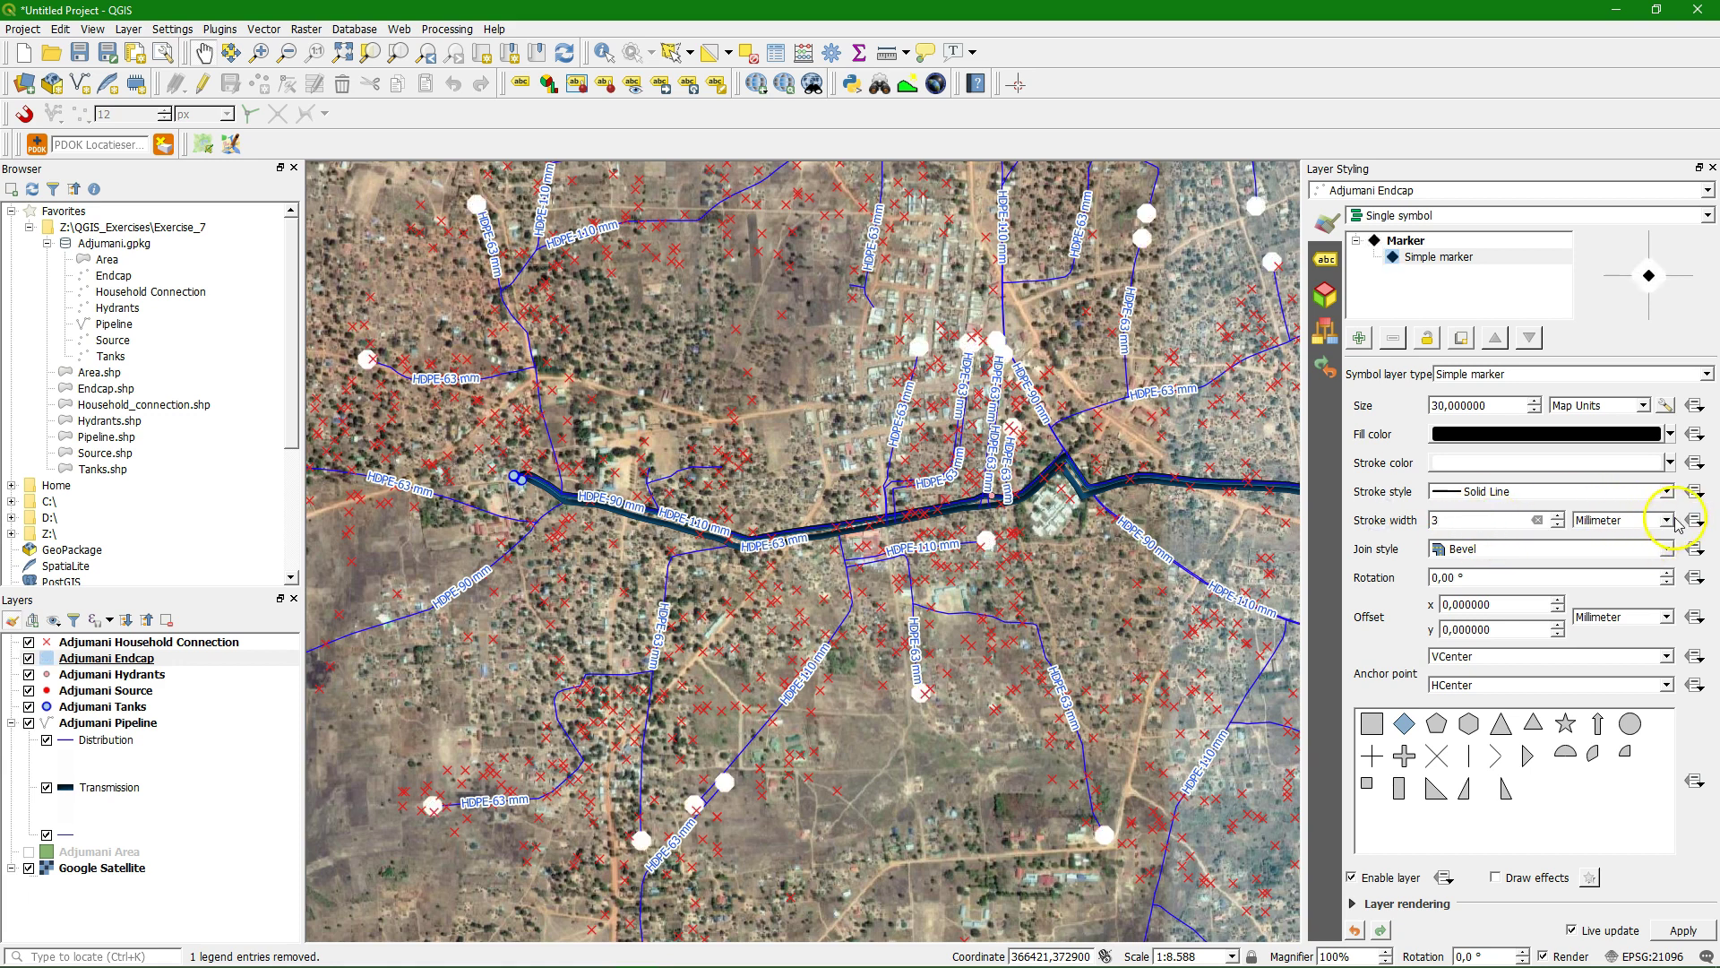
click(1667, 520)
click(1608, 584)
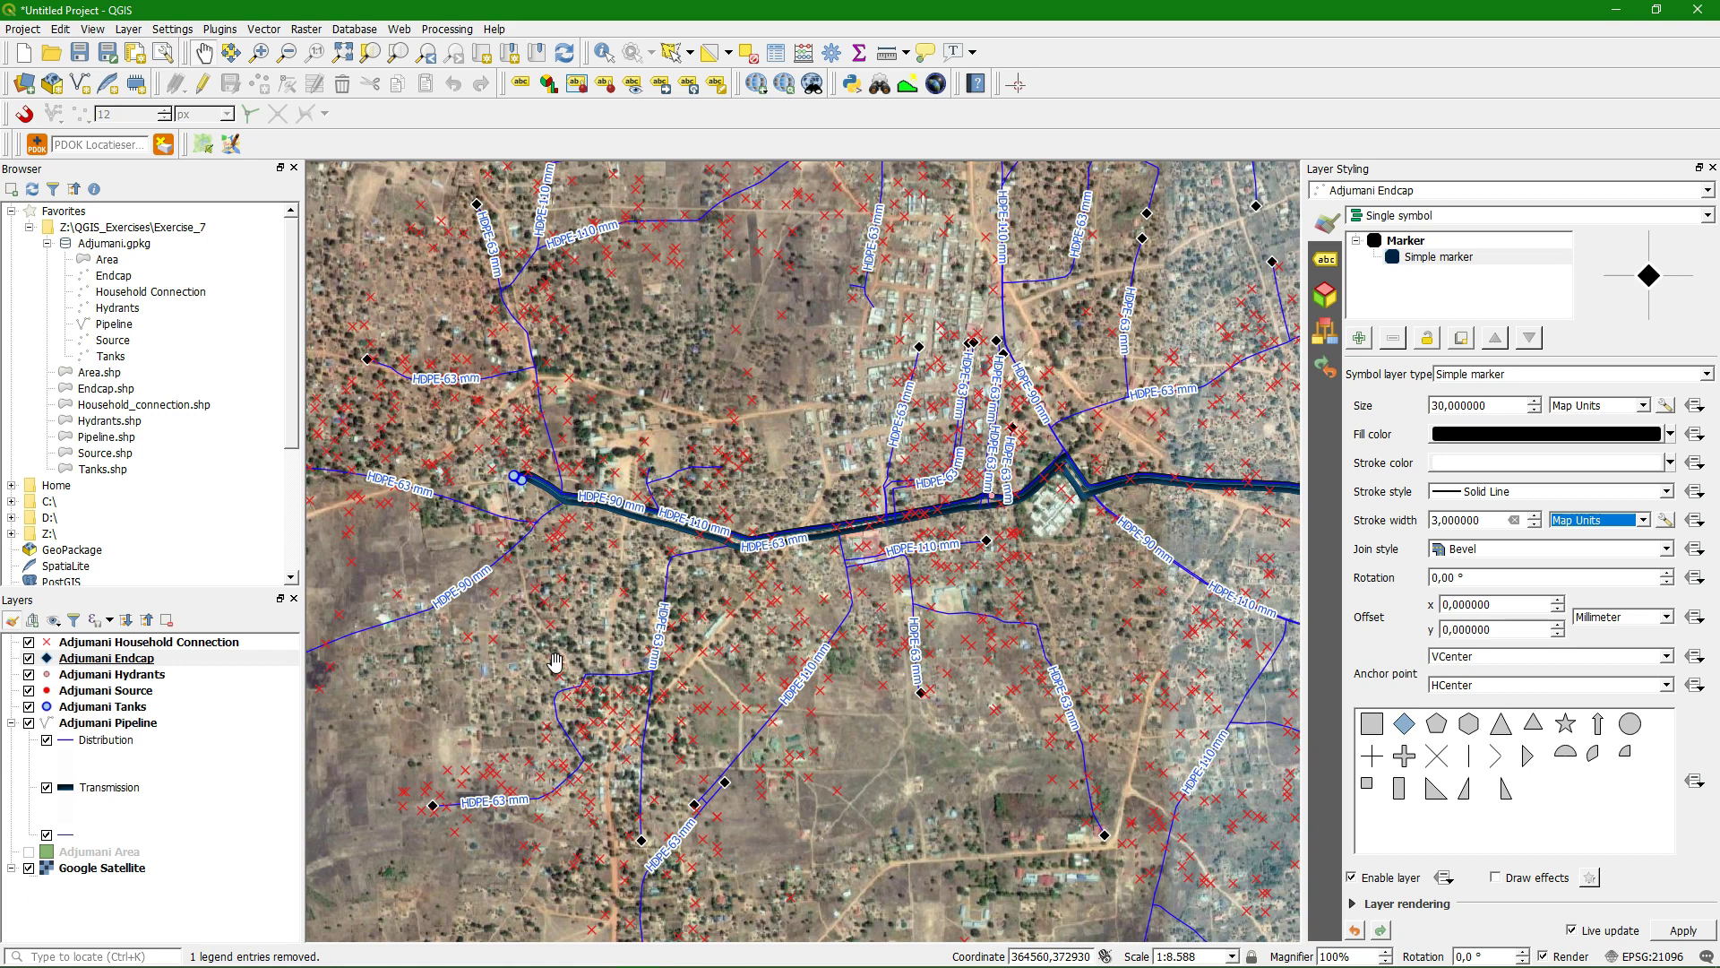
Lower the Google Satellite layer's global opacity to 40% in its Transparency properties
click(100, 867)
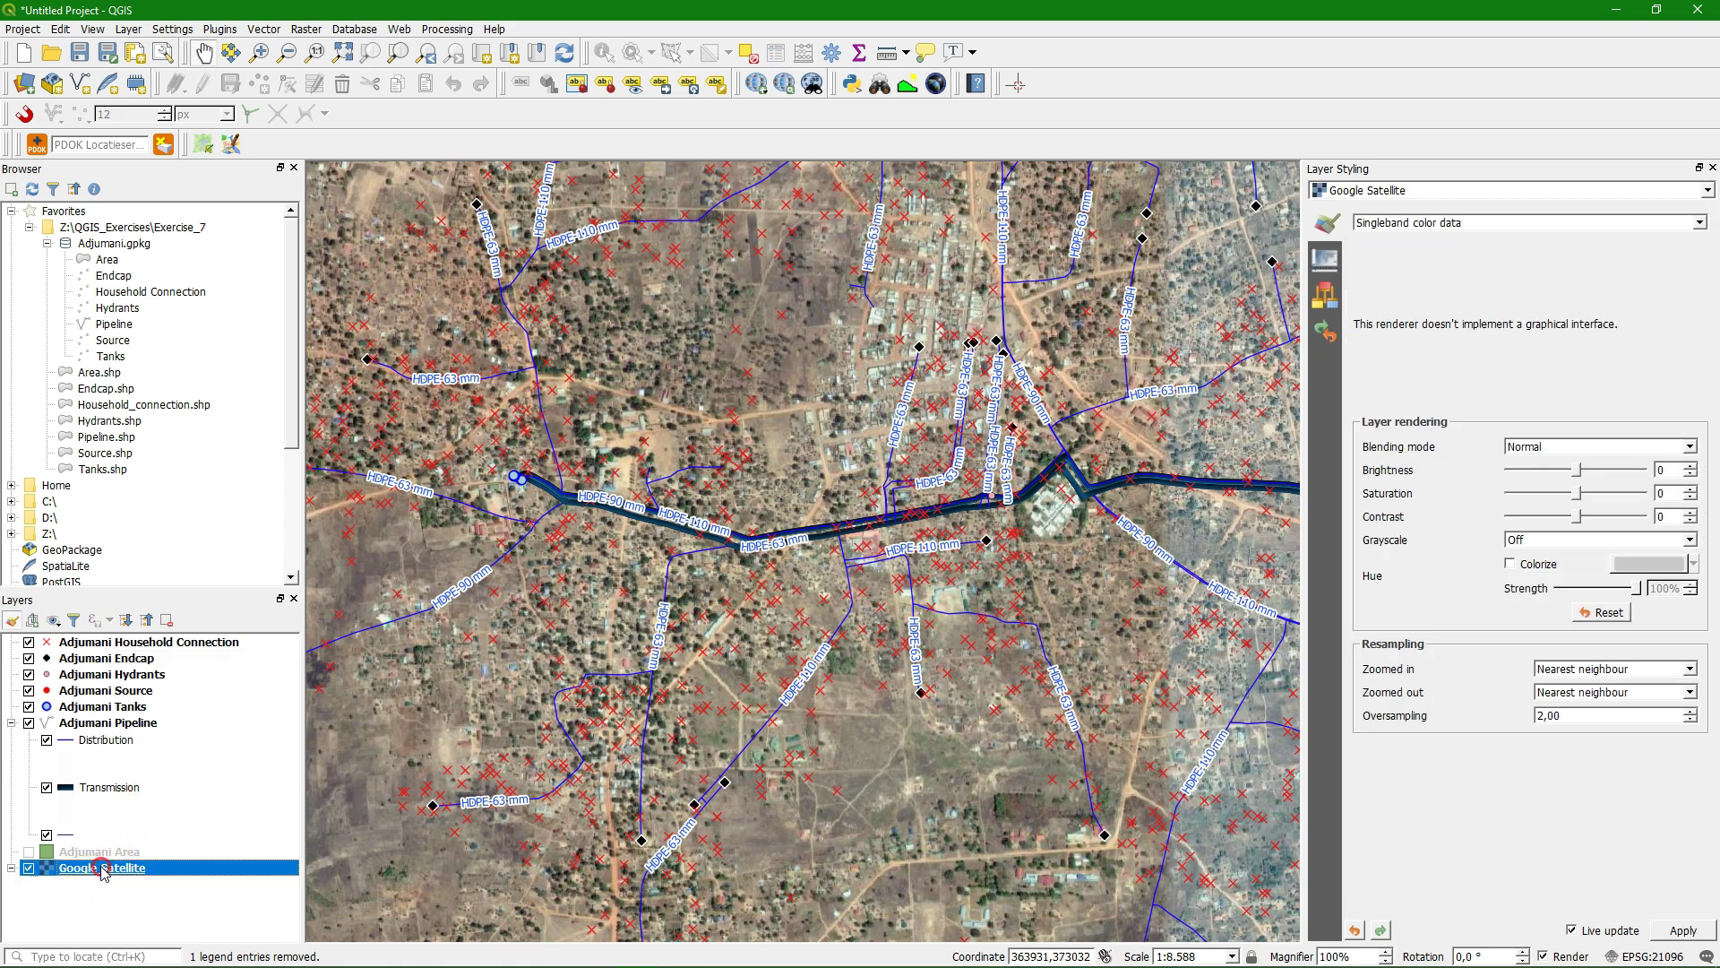
right_click(102, 869)
click(144, 854)
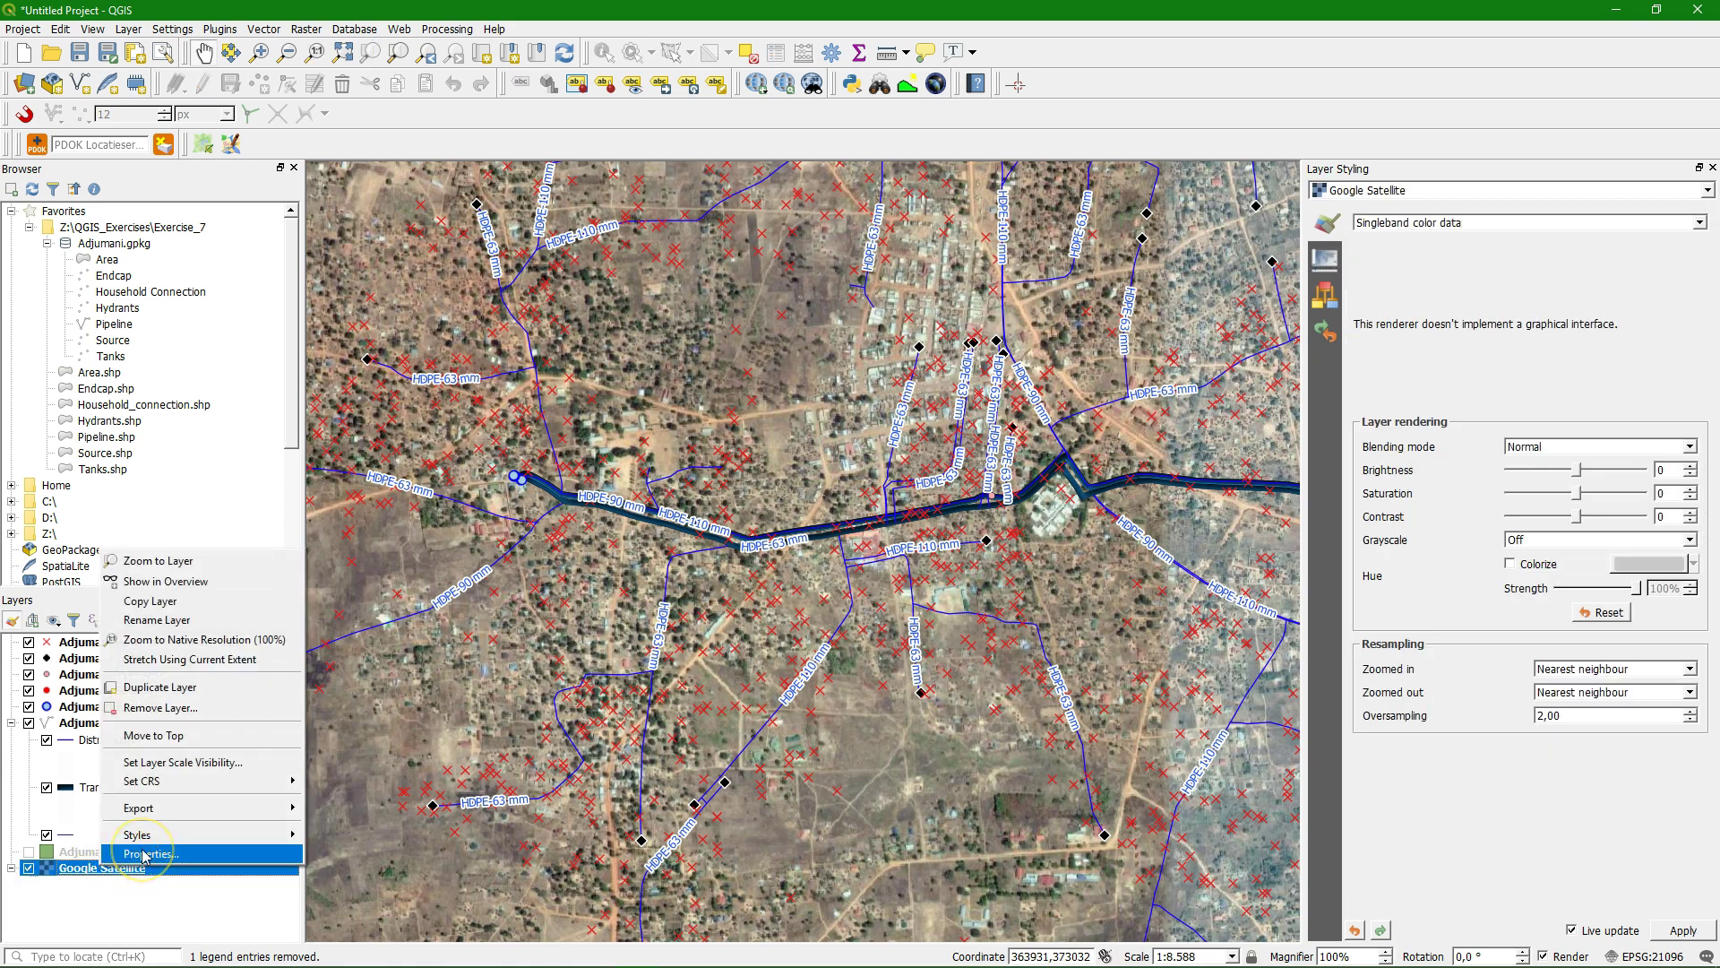
click(1325, 259)
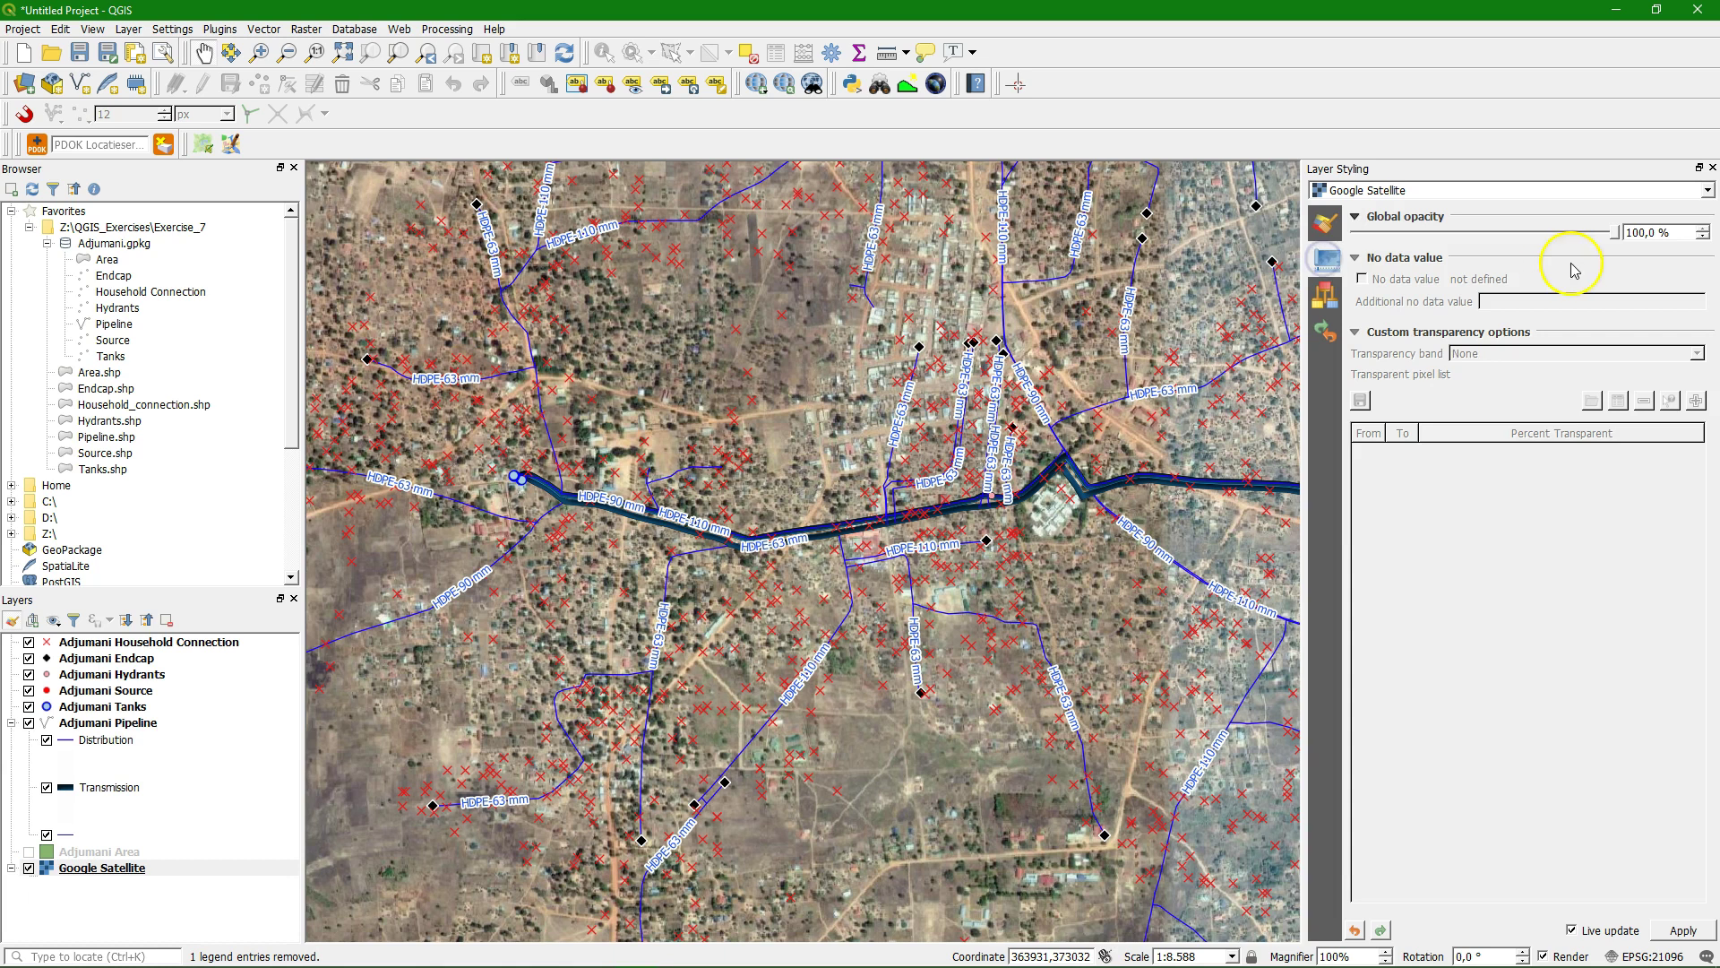
click(1618, 235)
drag(1620, 238, 1487, 240)
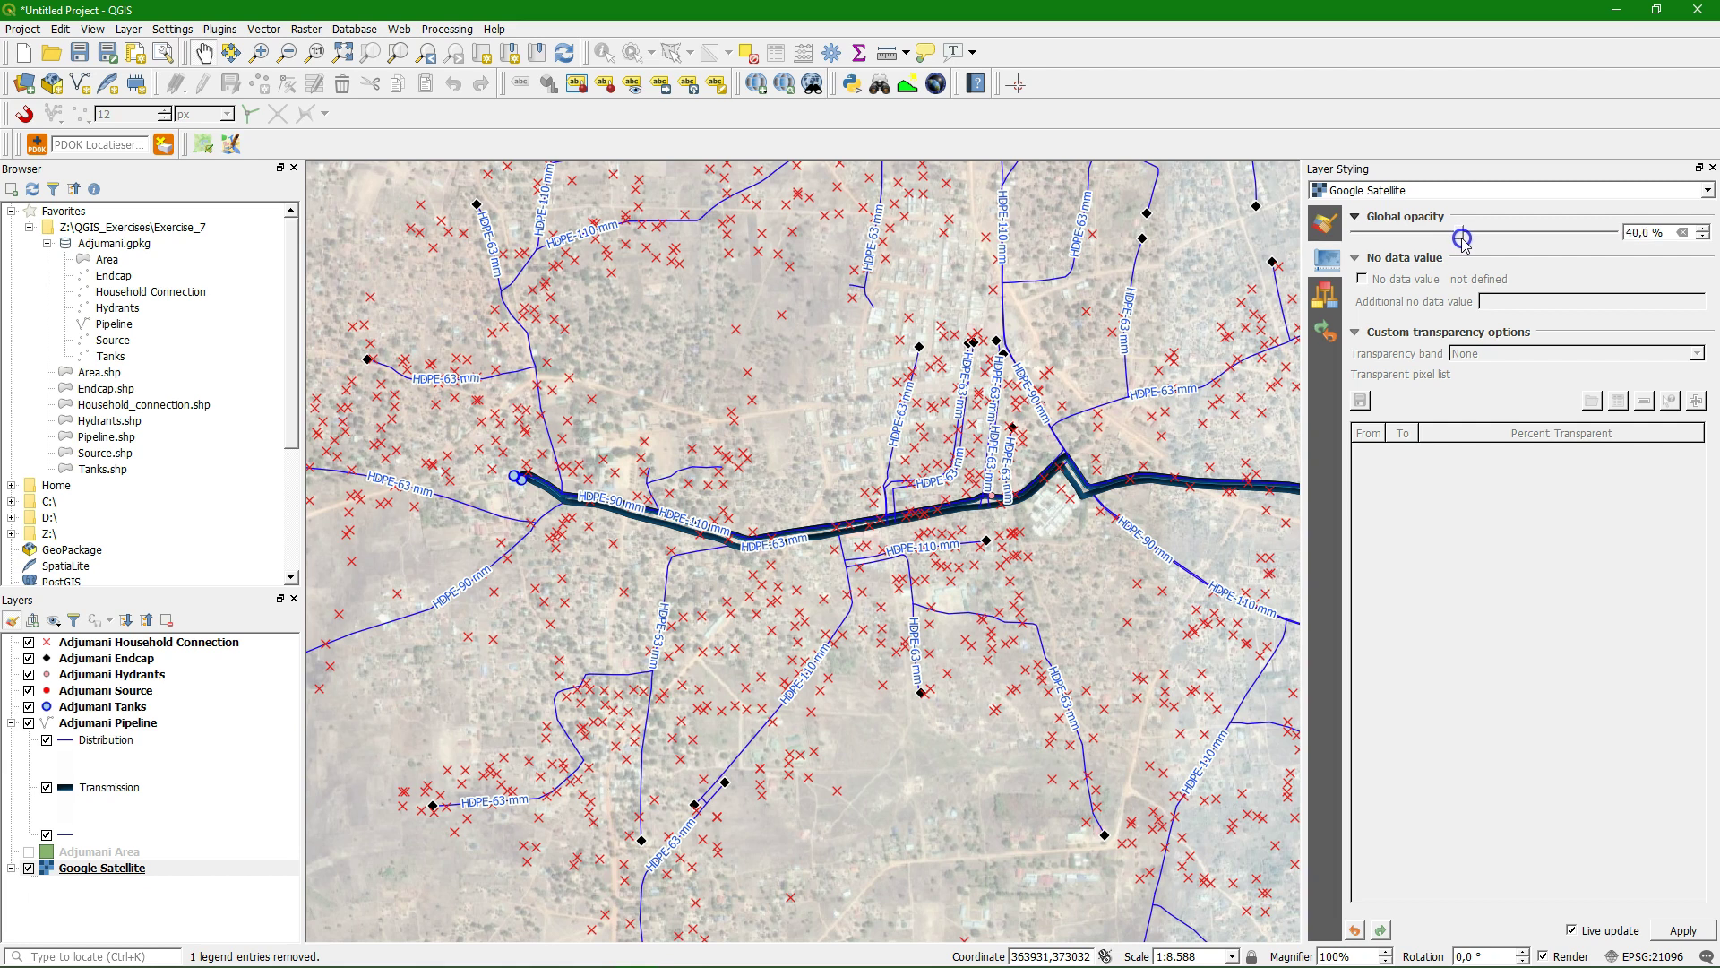
Zoom to the Adjumani Area layer and make it visible
click(89, 853)
right_click(88, 851)
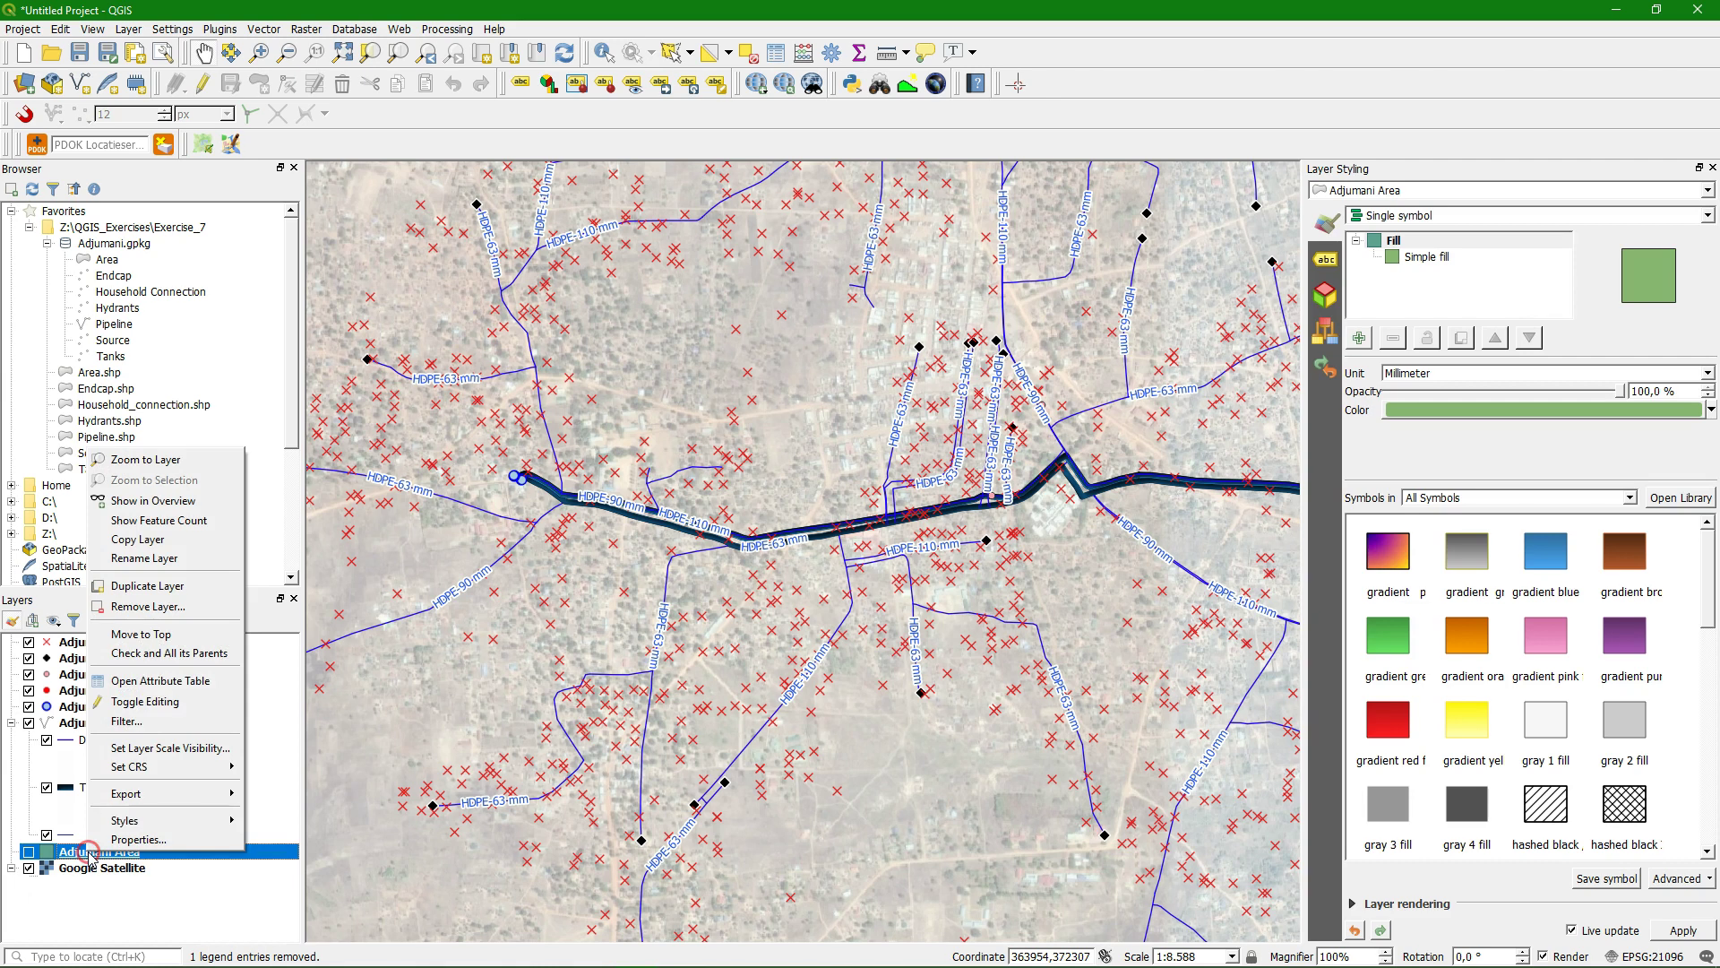
click(145, 459)
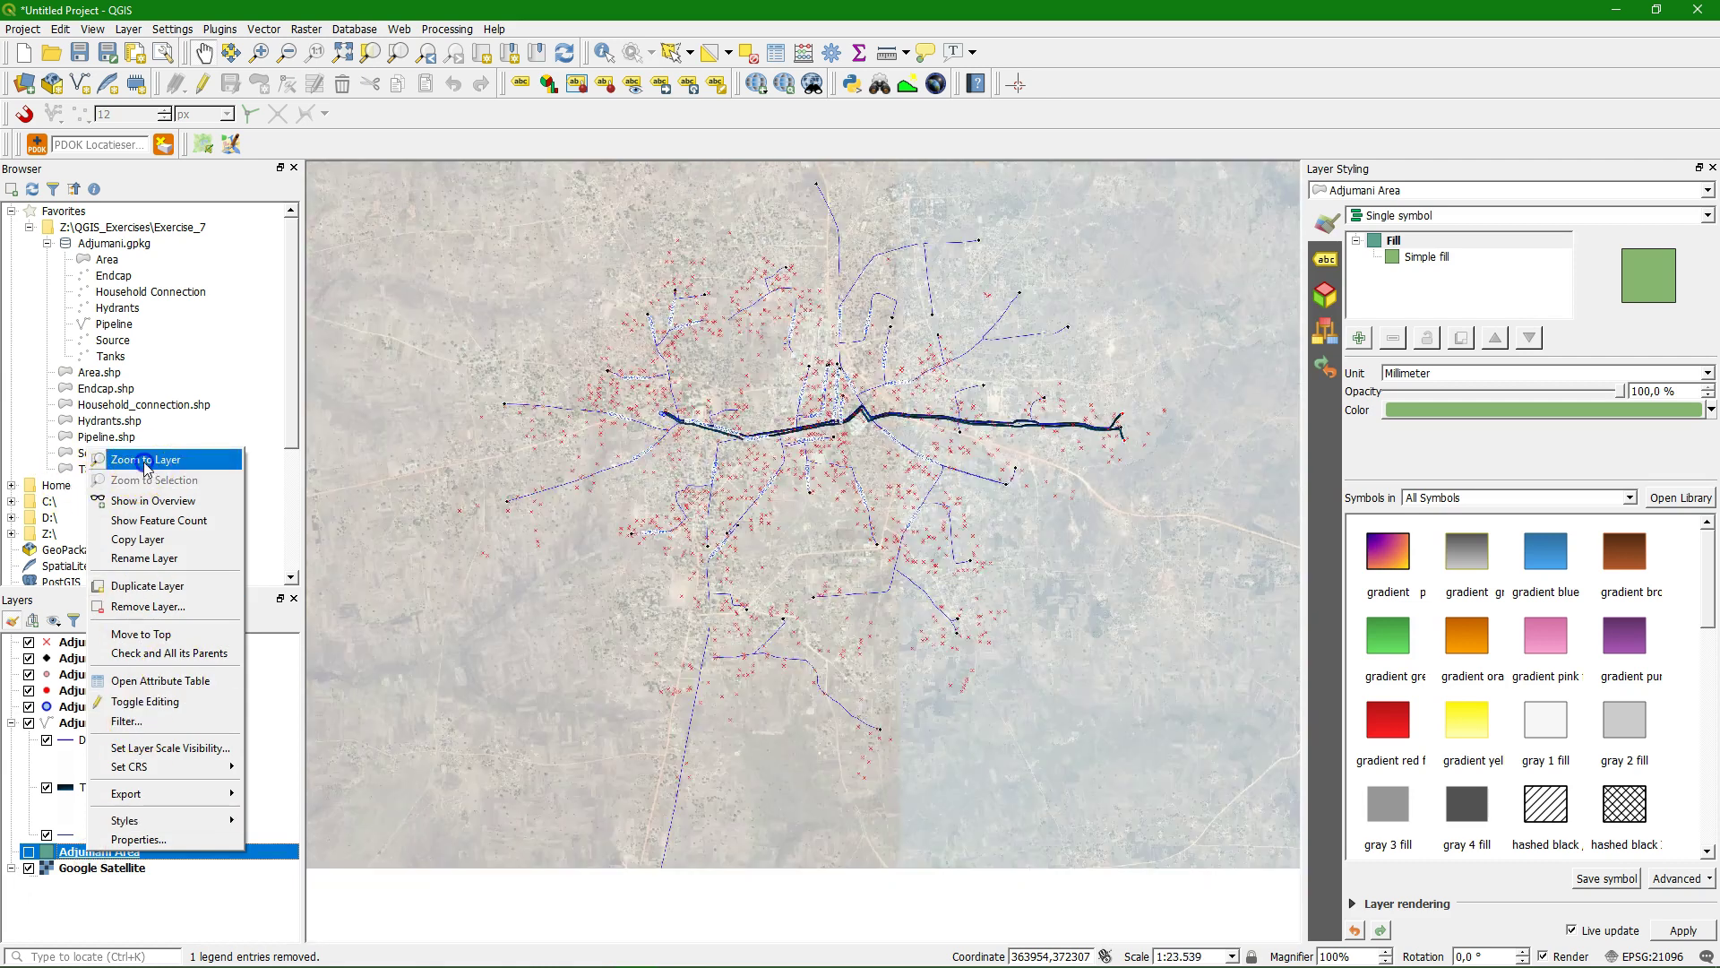
click(28, 851)
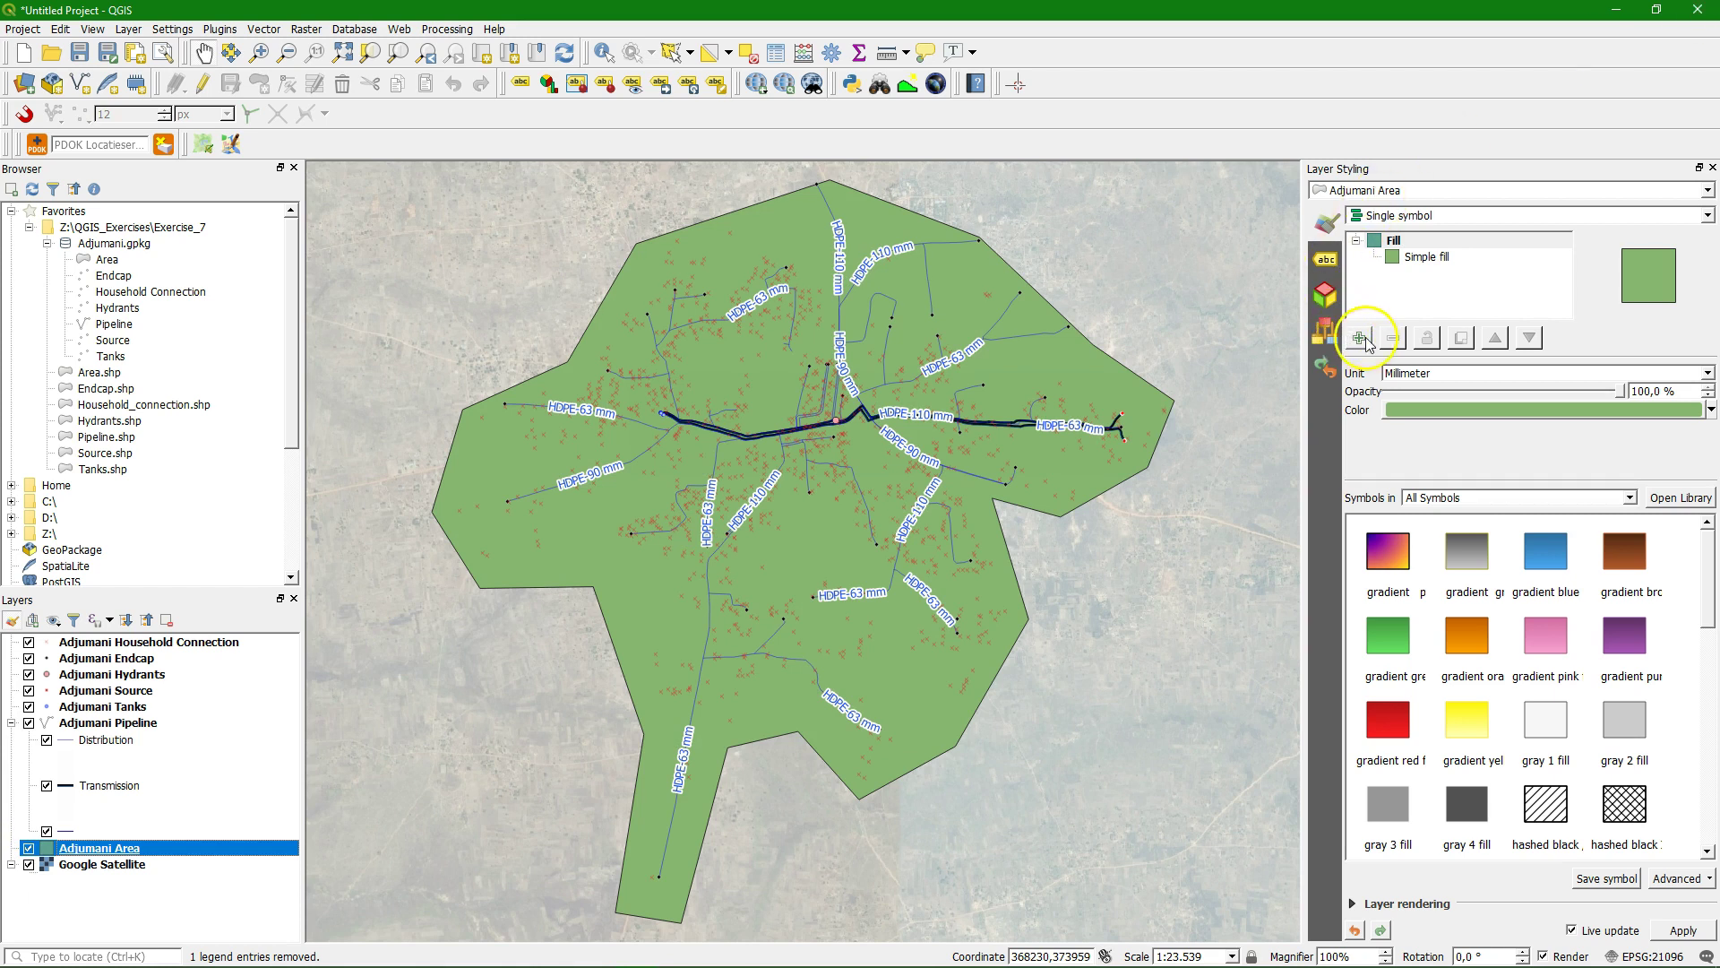
Add a transparent fill layer with a grey 2 mm outline to the area symbol
click(1359, 337)
click(1425, 258)
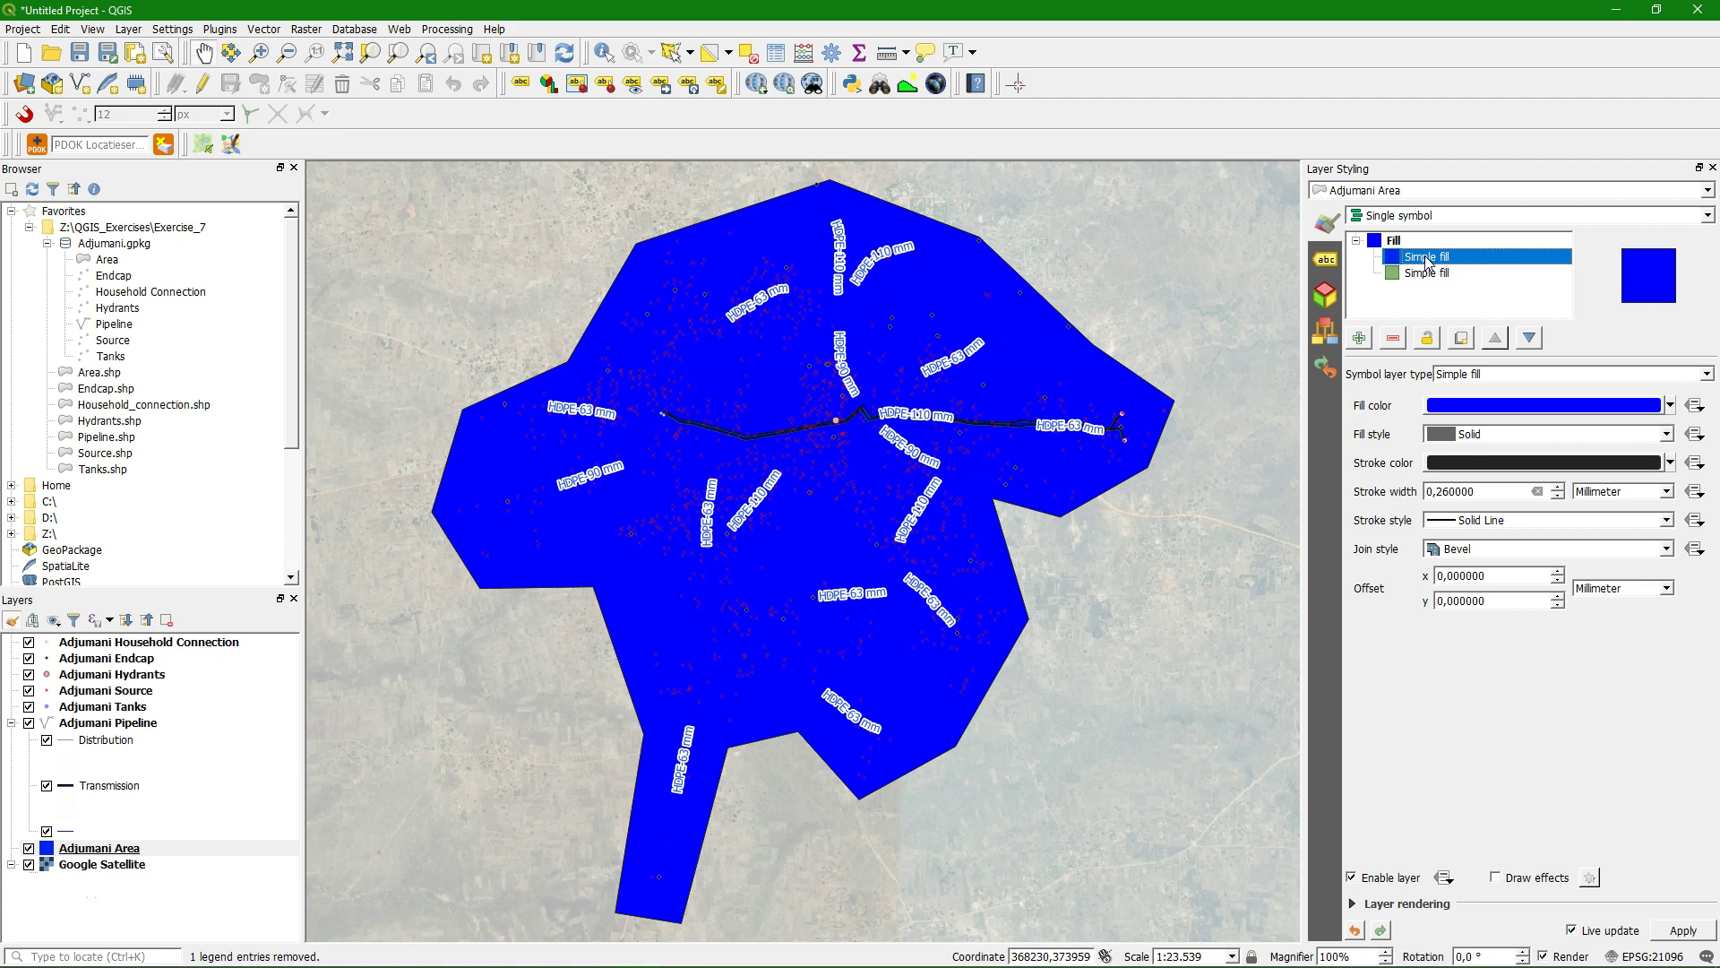
click(1671, 405)
click(1523, 428)
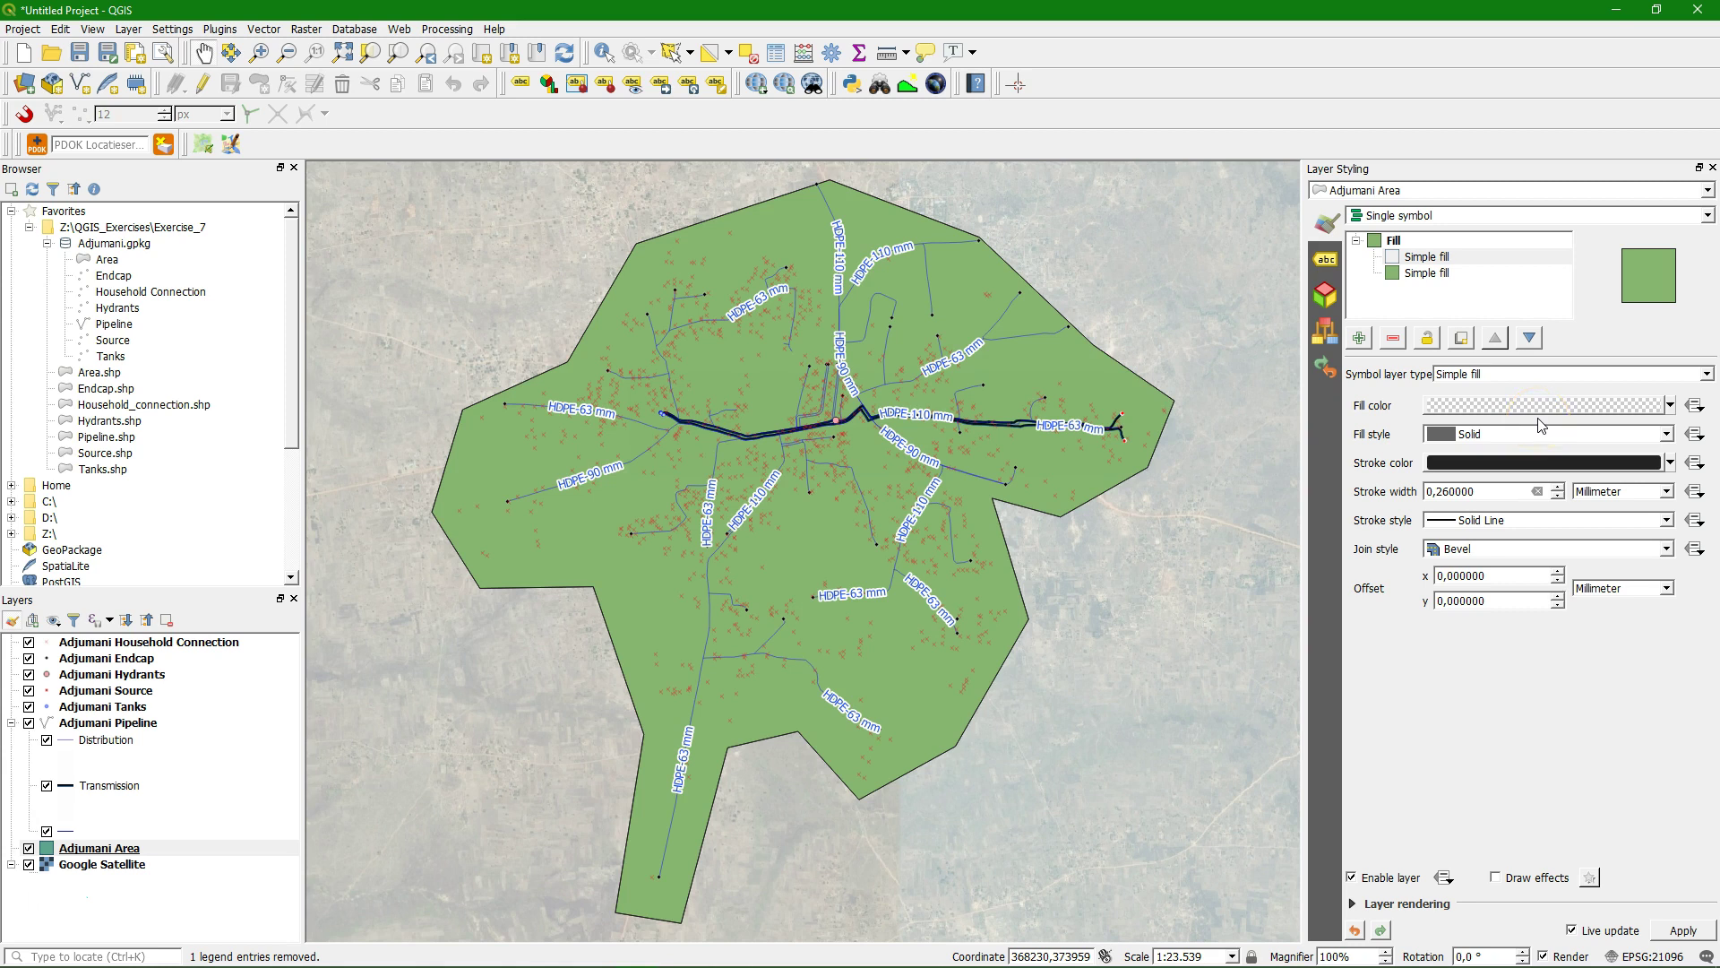
click(1672, 464)
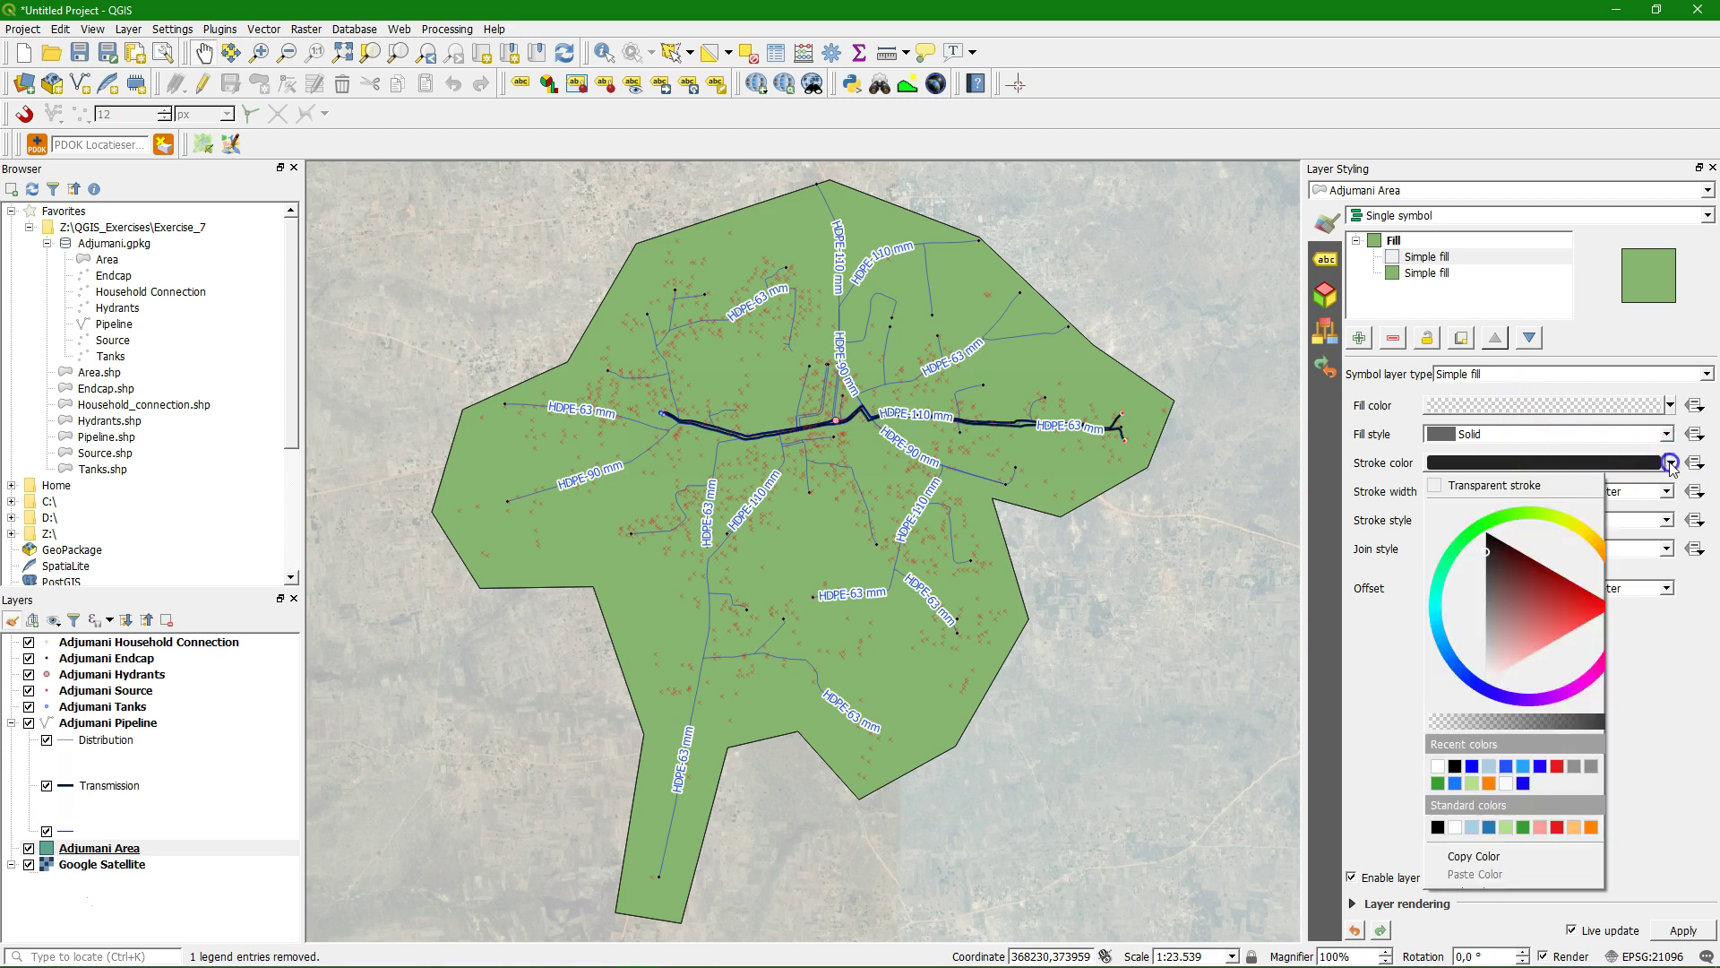
click(1575, 768)
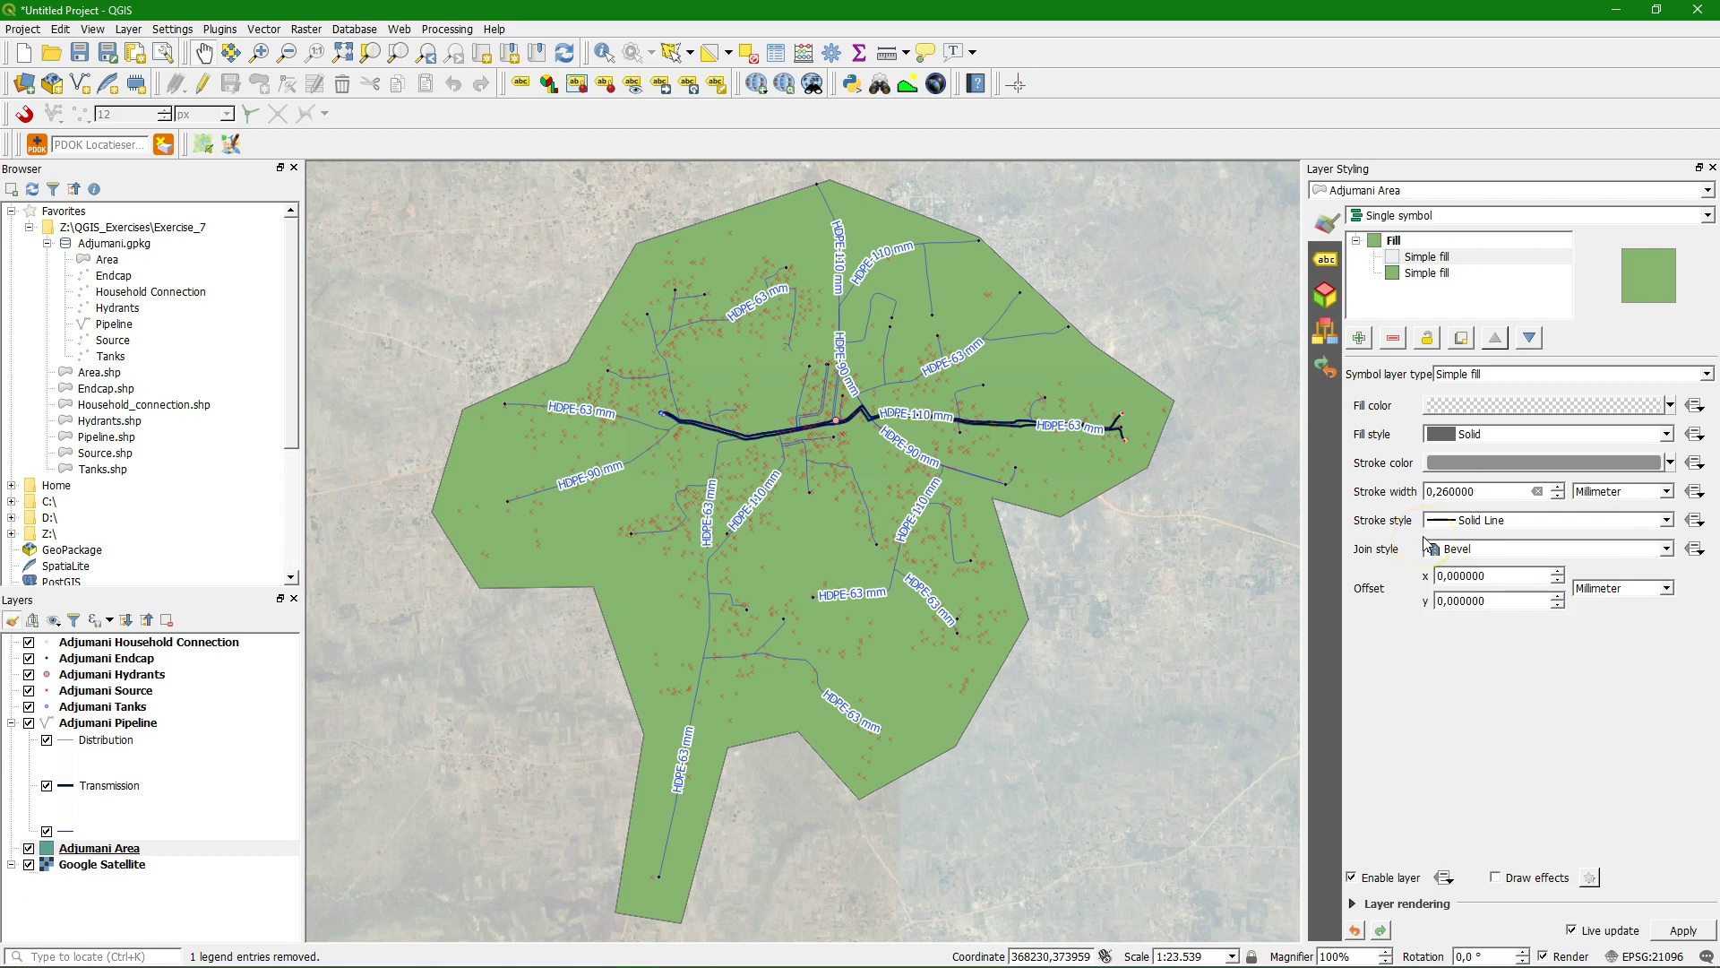
drag(1523, 491, 1319, 517)
text(2)
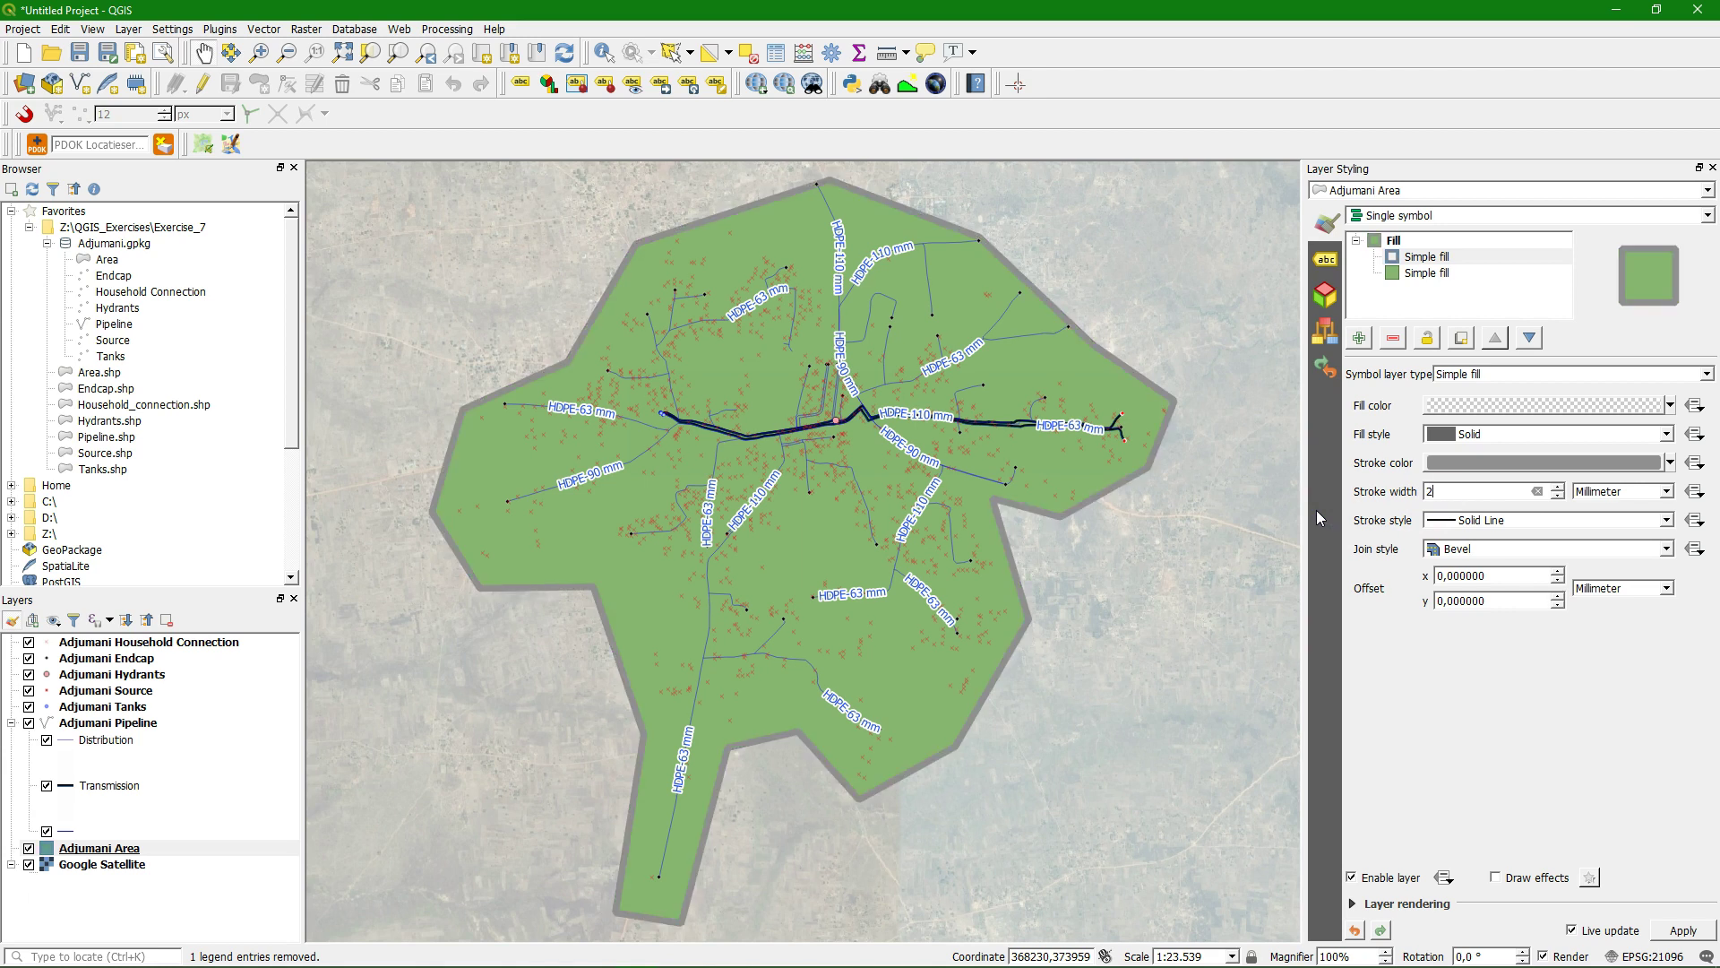
click(1425, 272)
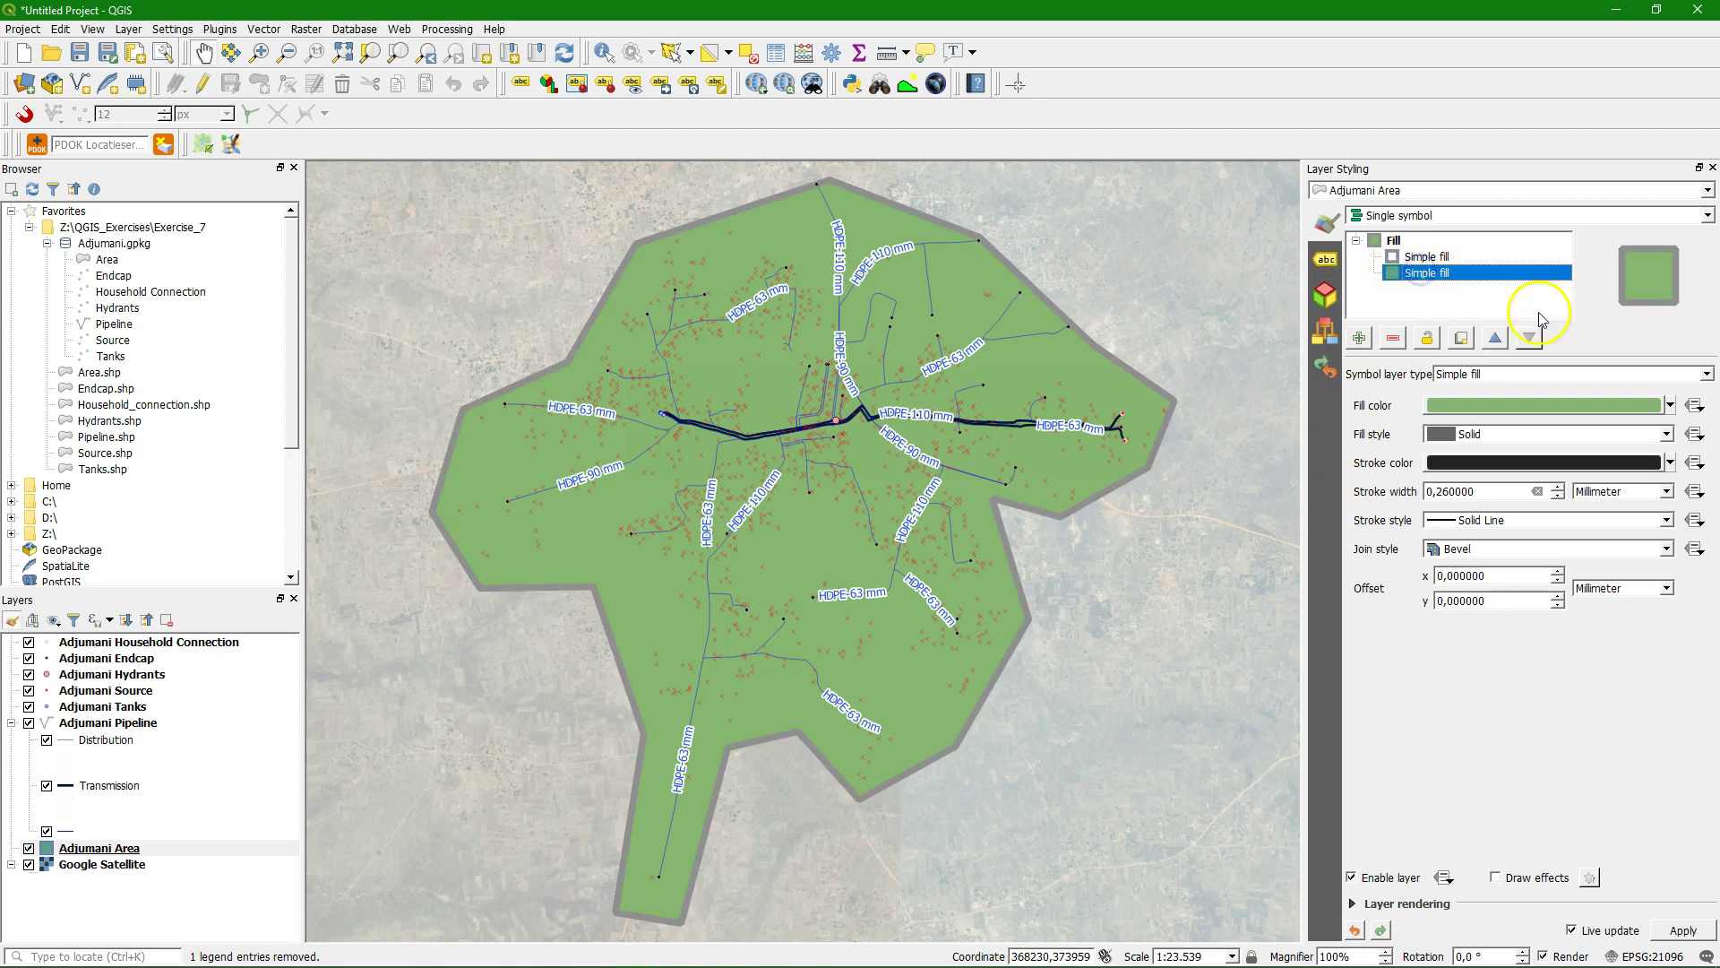
Change the second Simple fill to a Shapeburst fill with a grey first gradient colour
click(1490, 374)
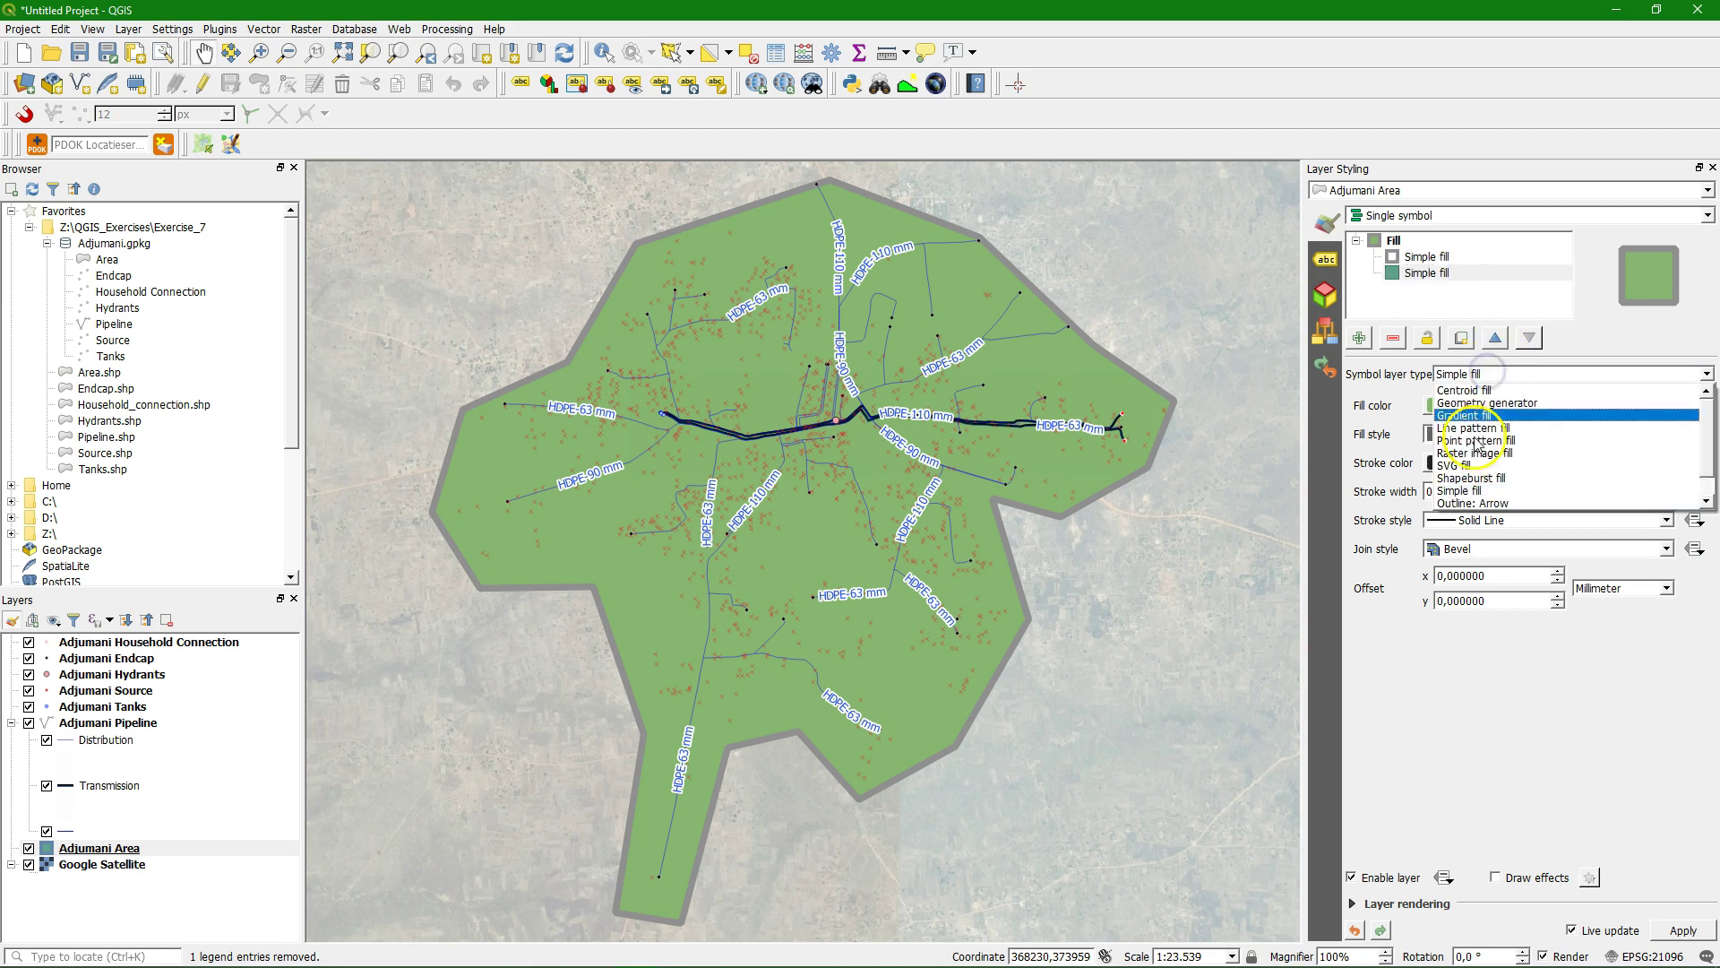
click(1475, 478)
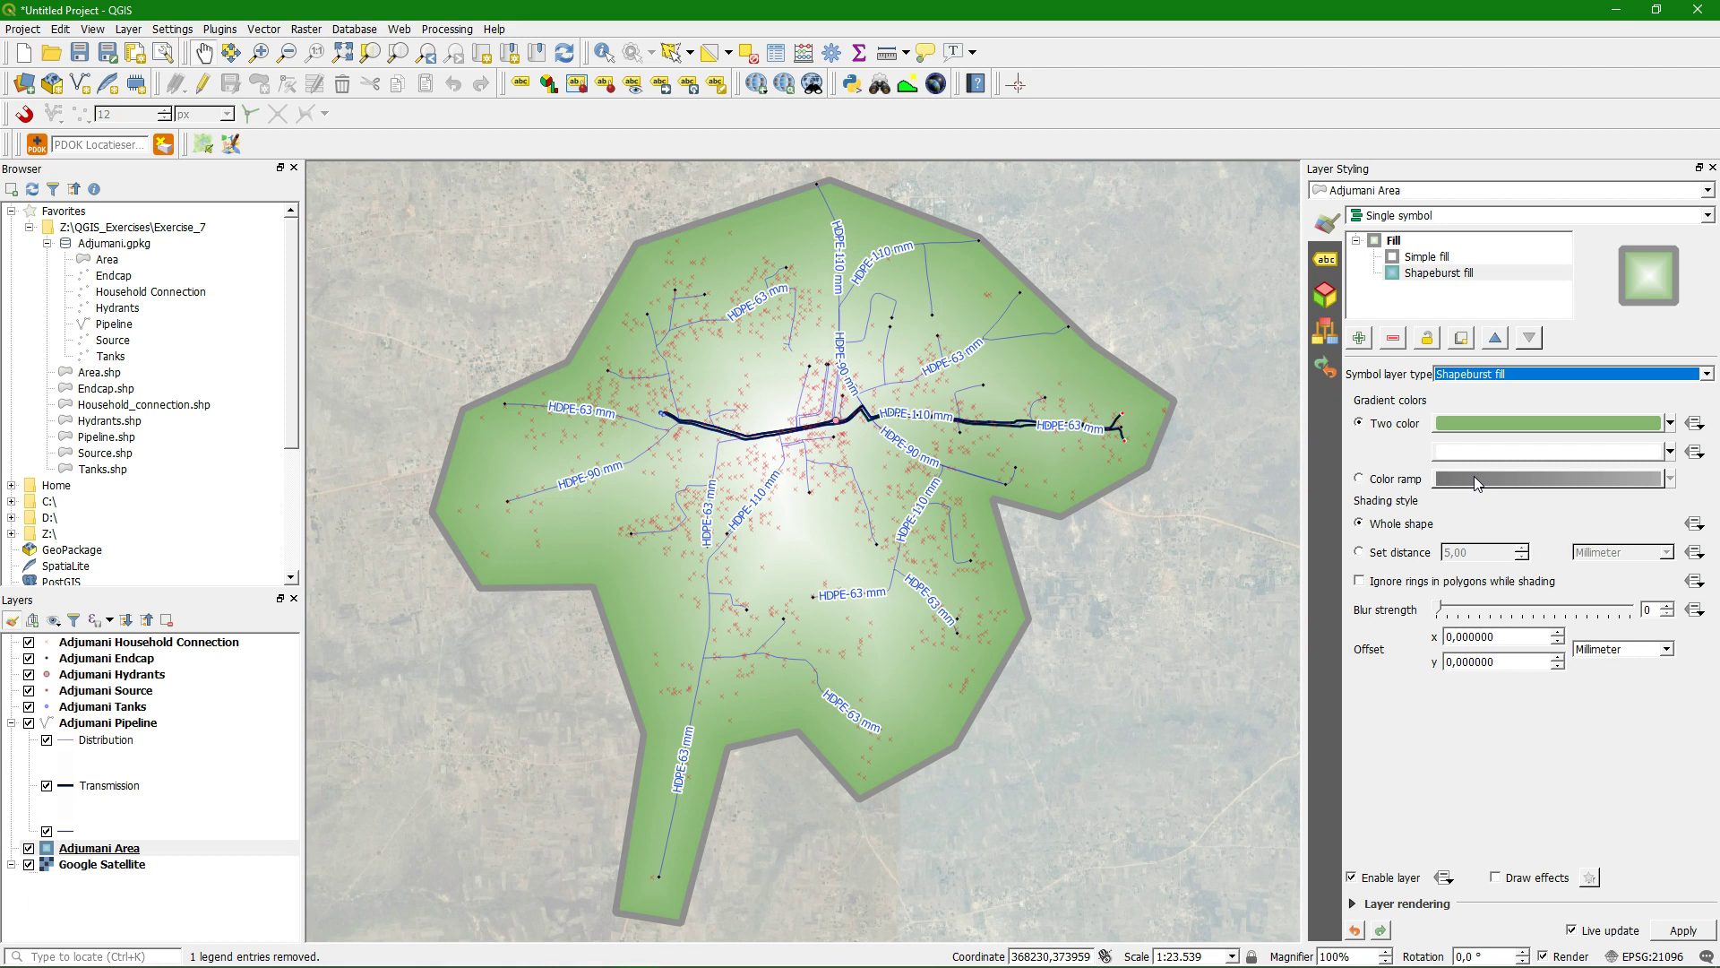
click(1670, 423)
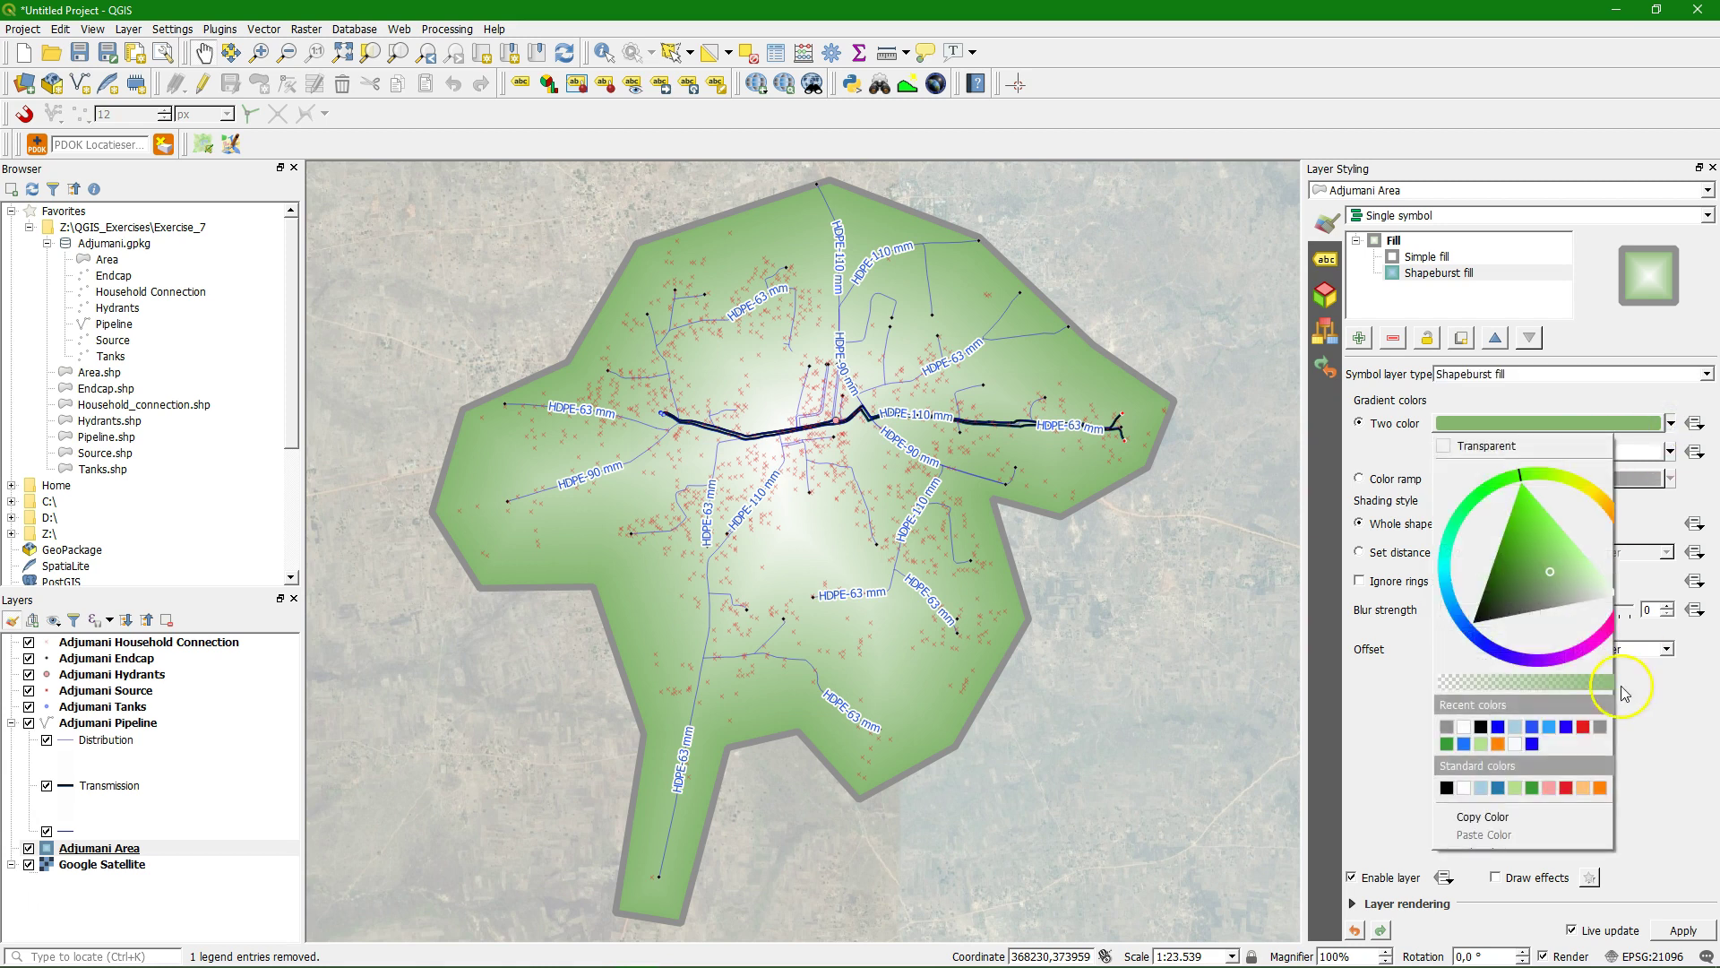
click(1600, 725)
click(1604, 426)
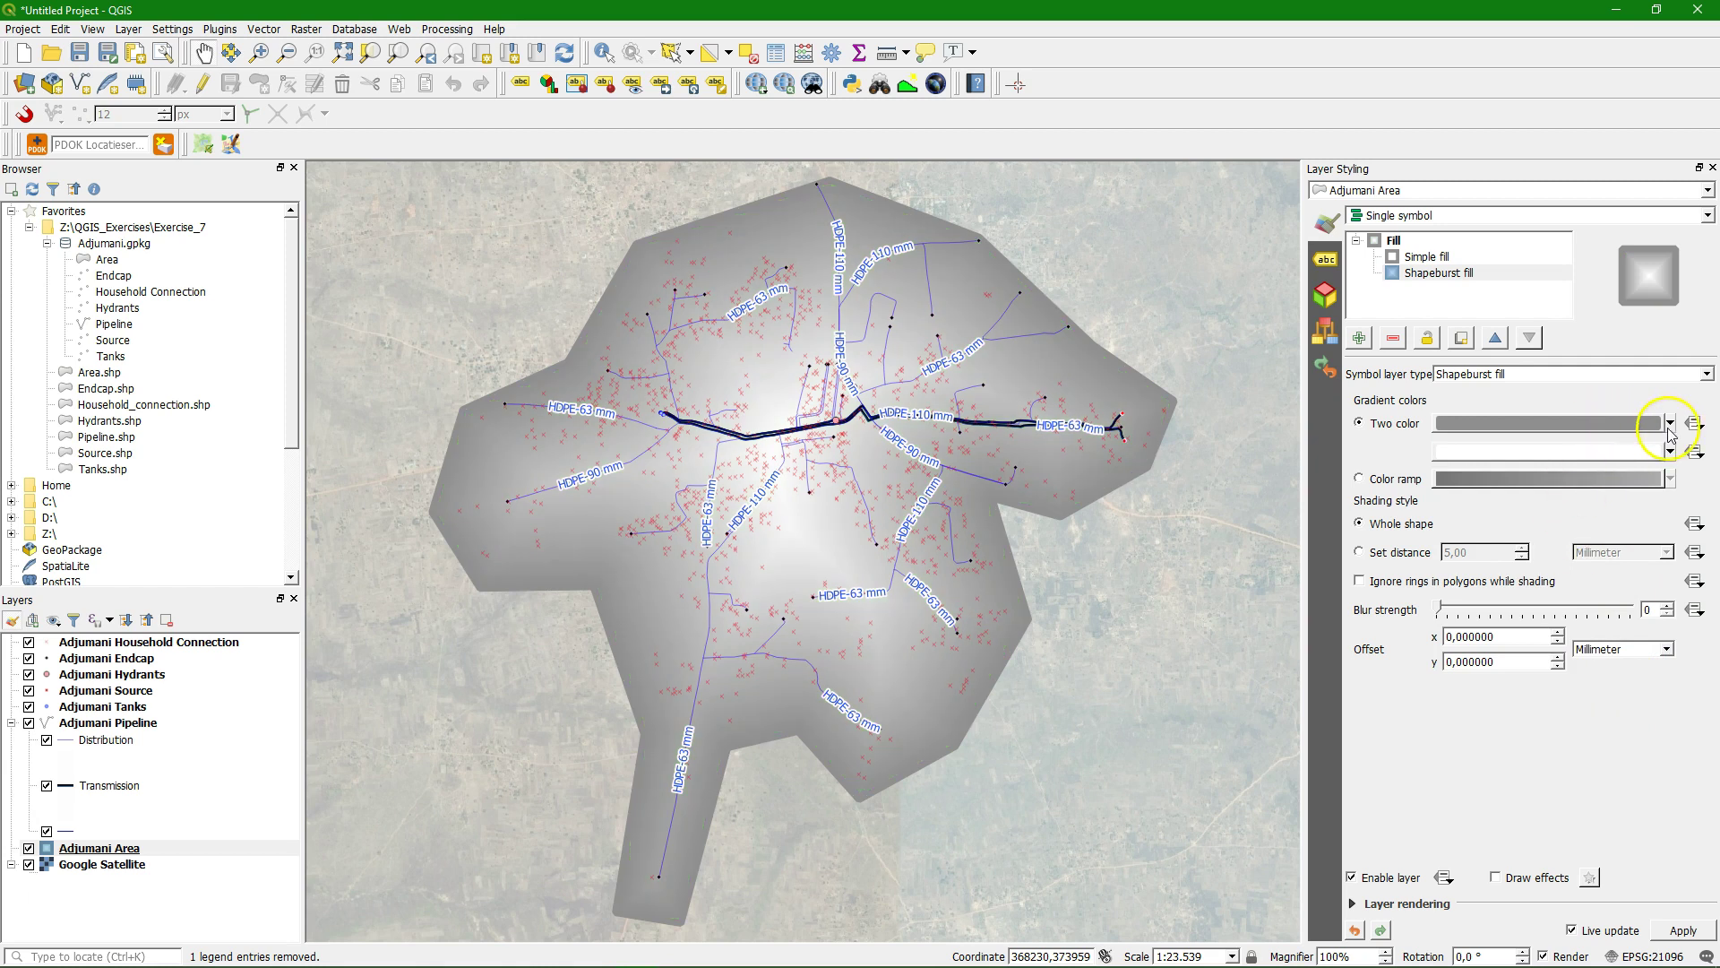
Give both gradient colours 50% opacity and limit the shading to a set 5 mm distance
click(1568, 425)
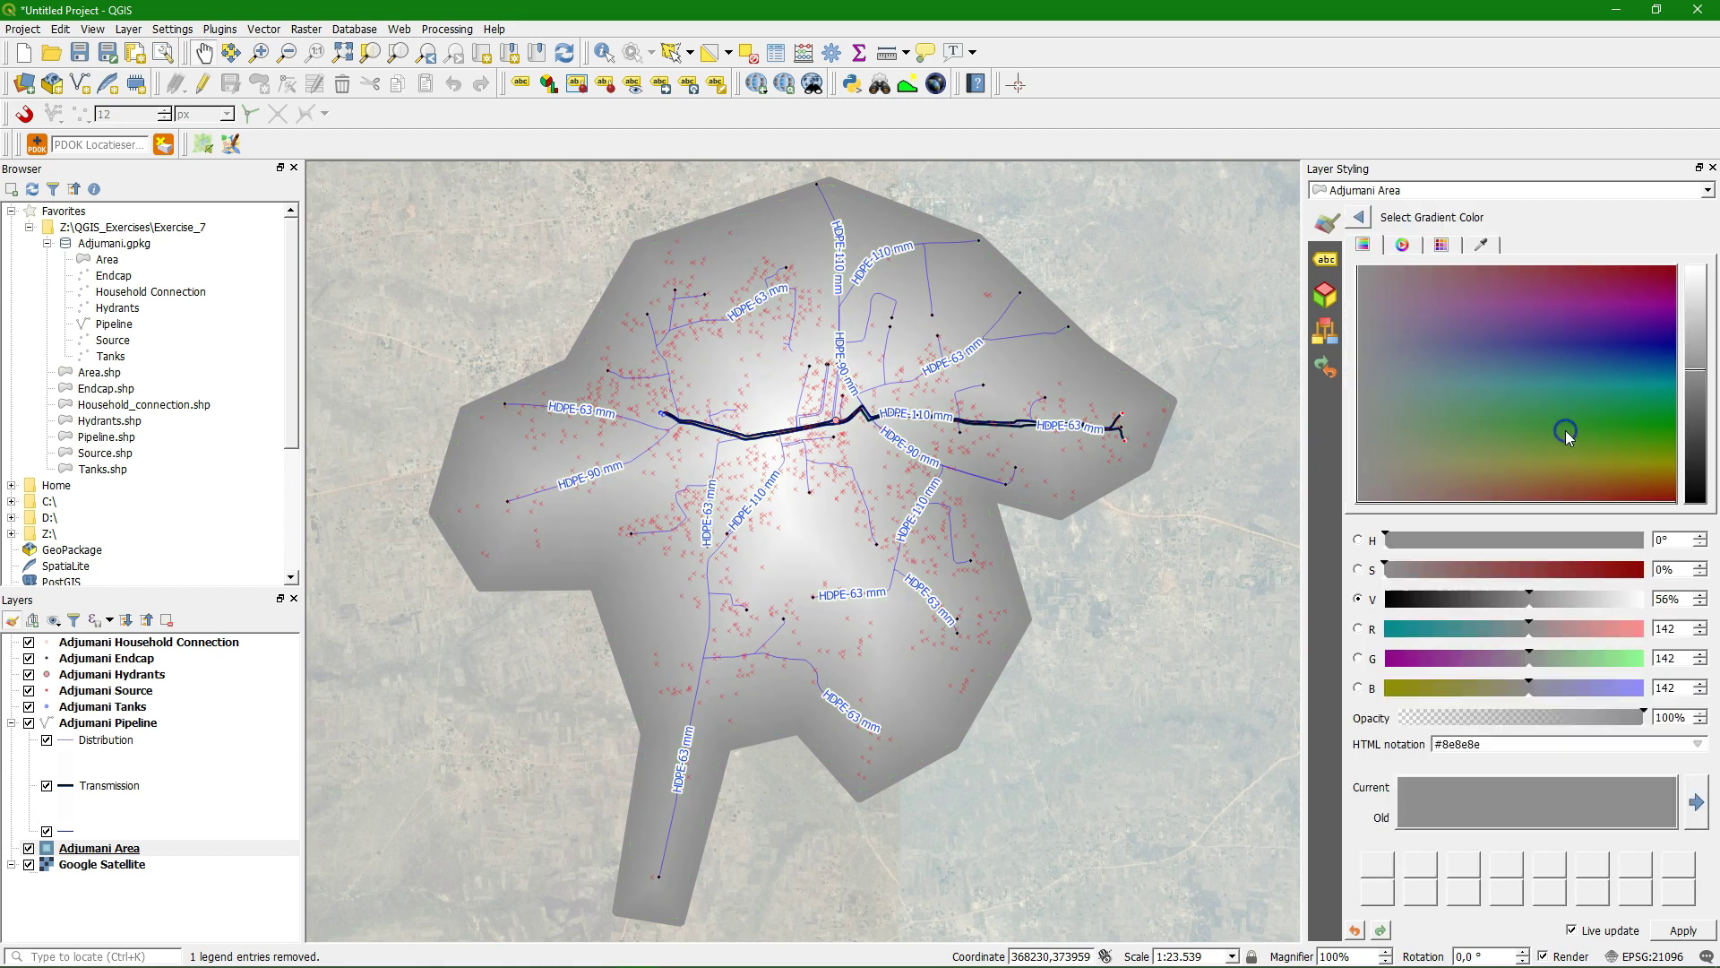
click(1669, 717)
text(50)
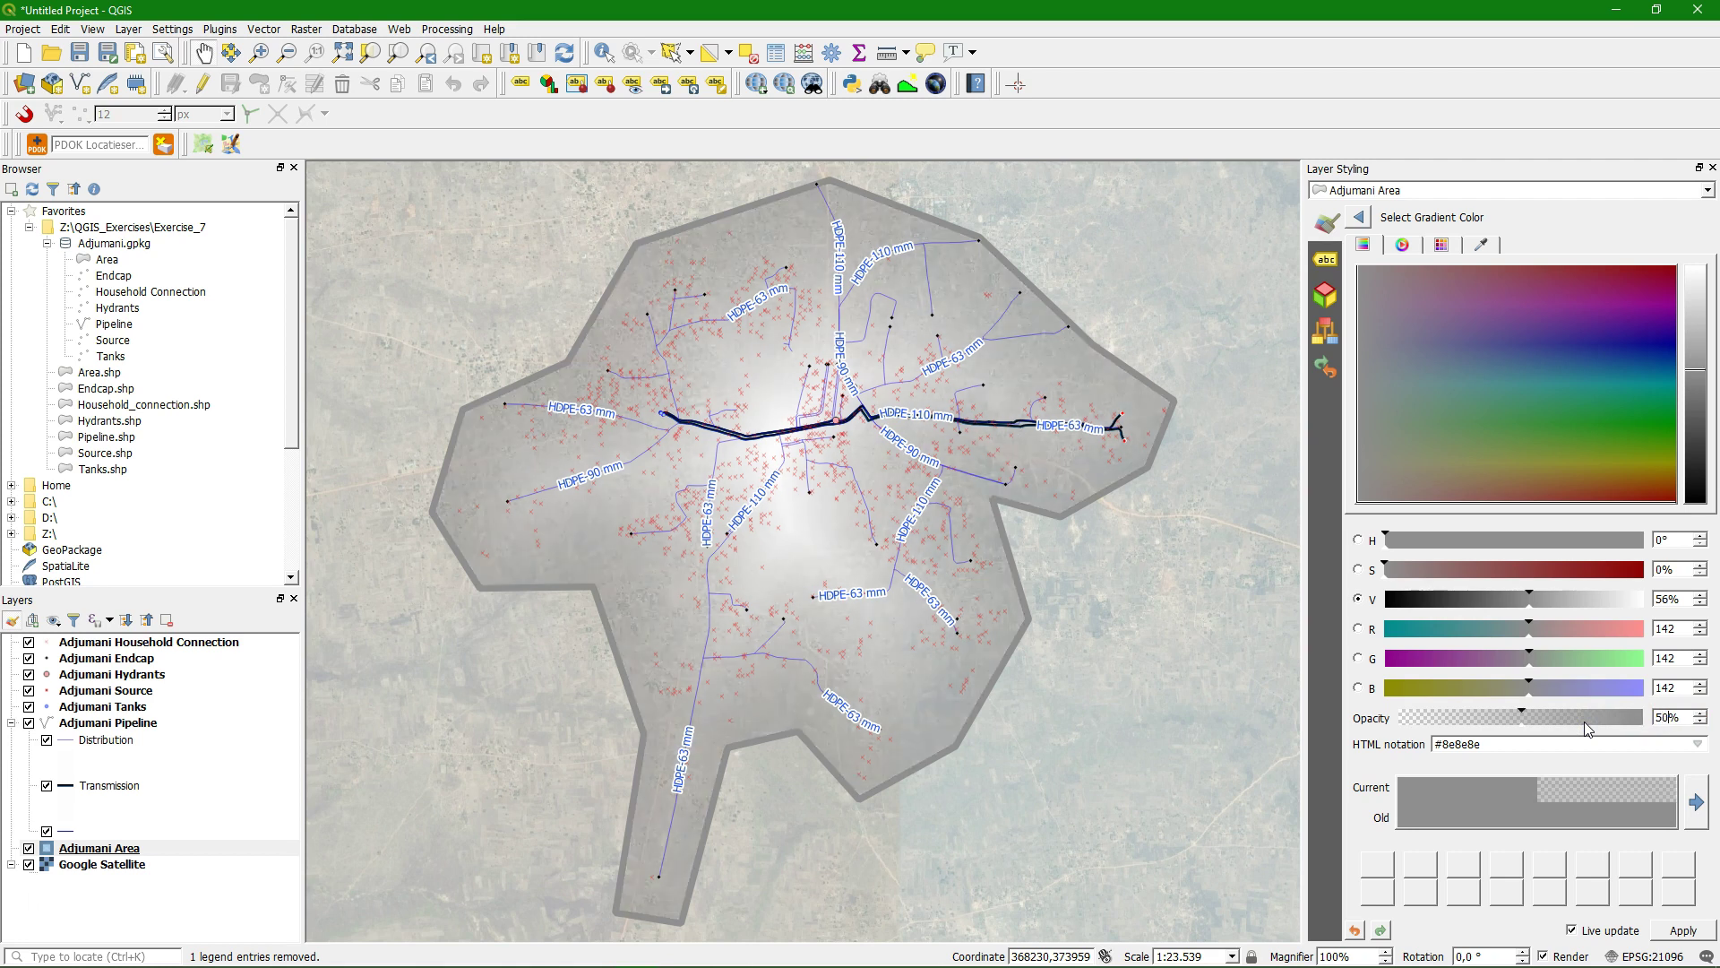
click(1358, 217)
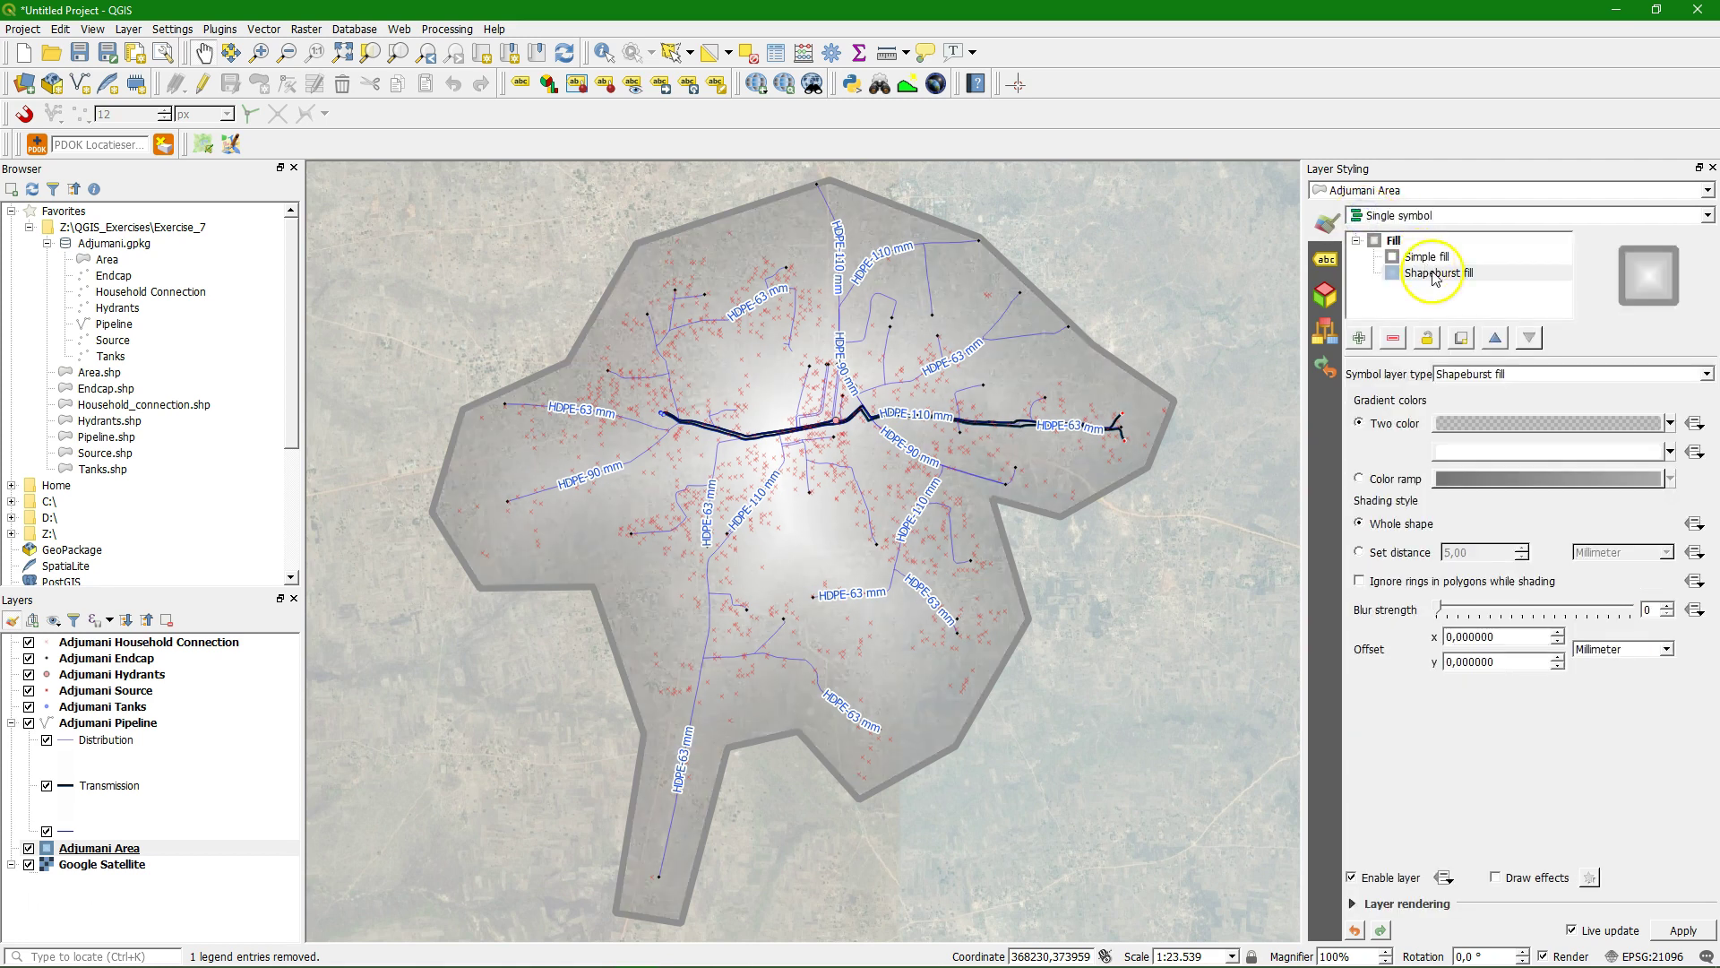
click(1608, 452)
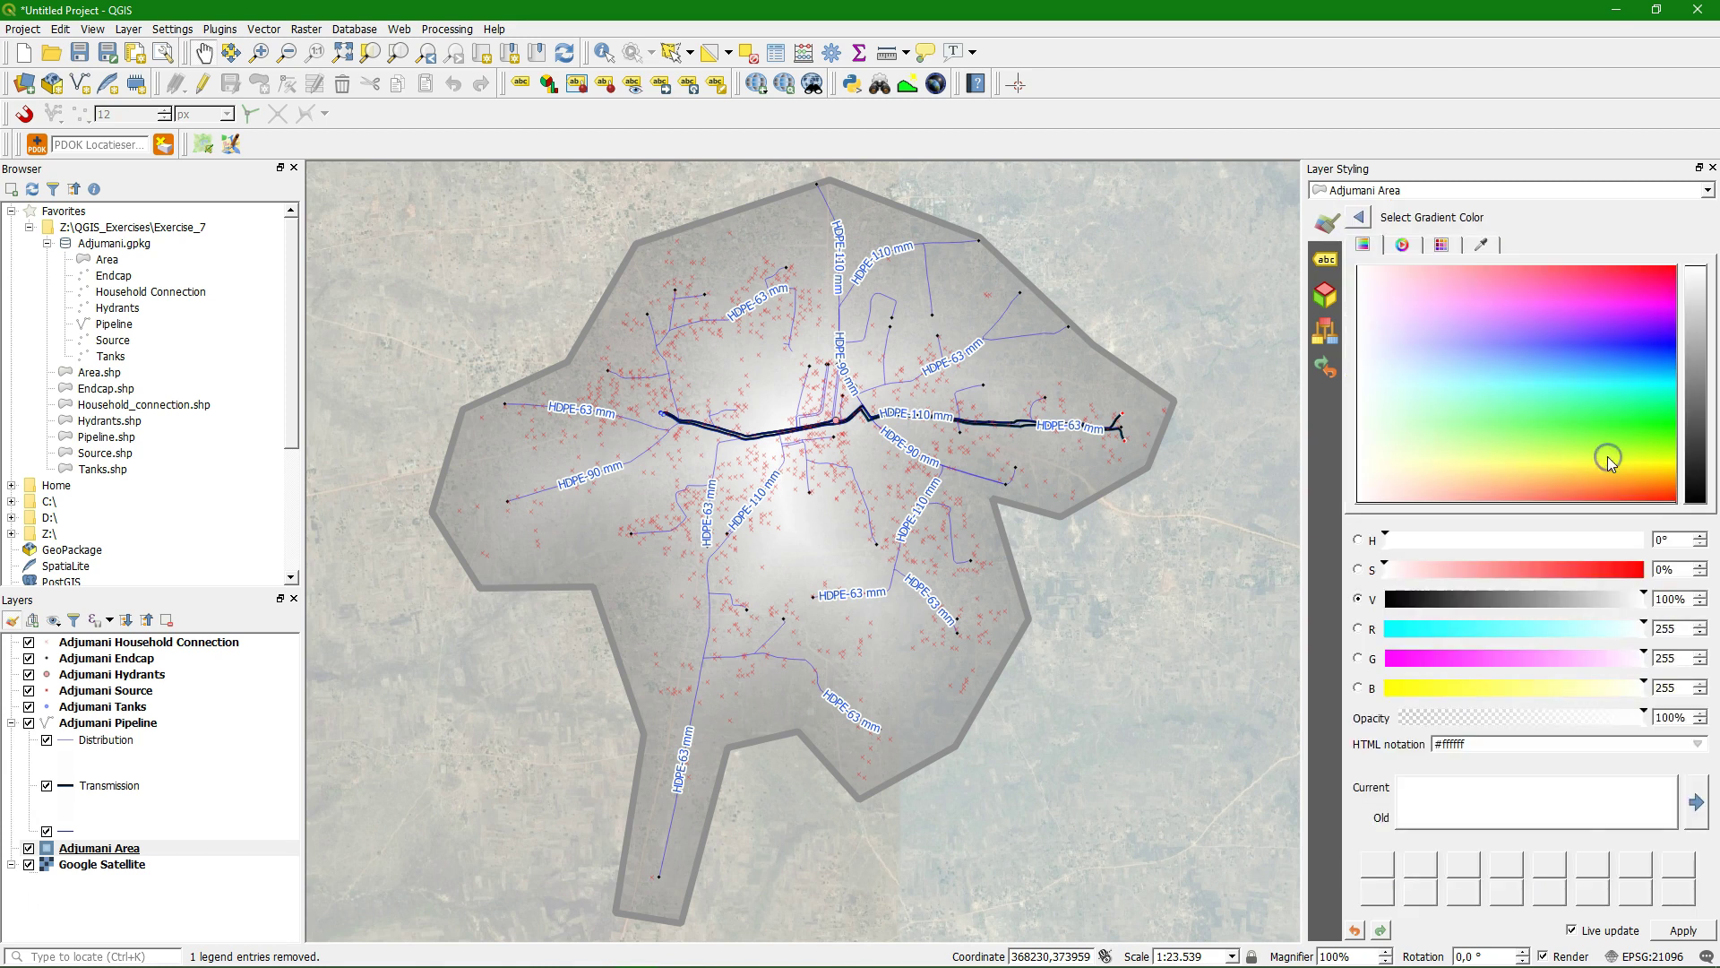
click(1674, 718)
text(50)
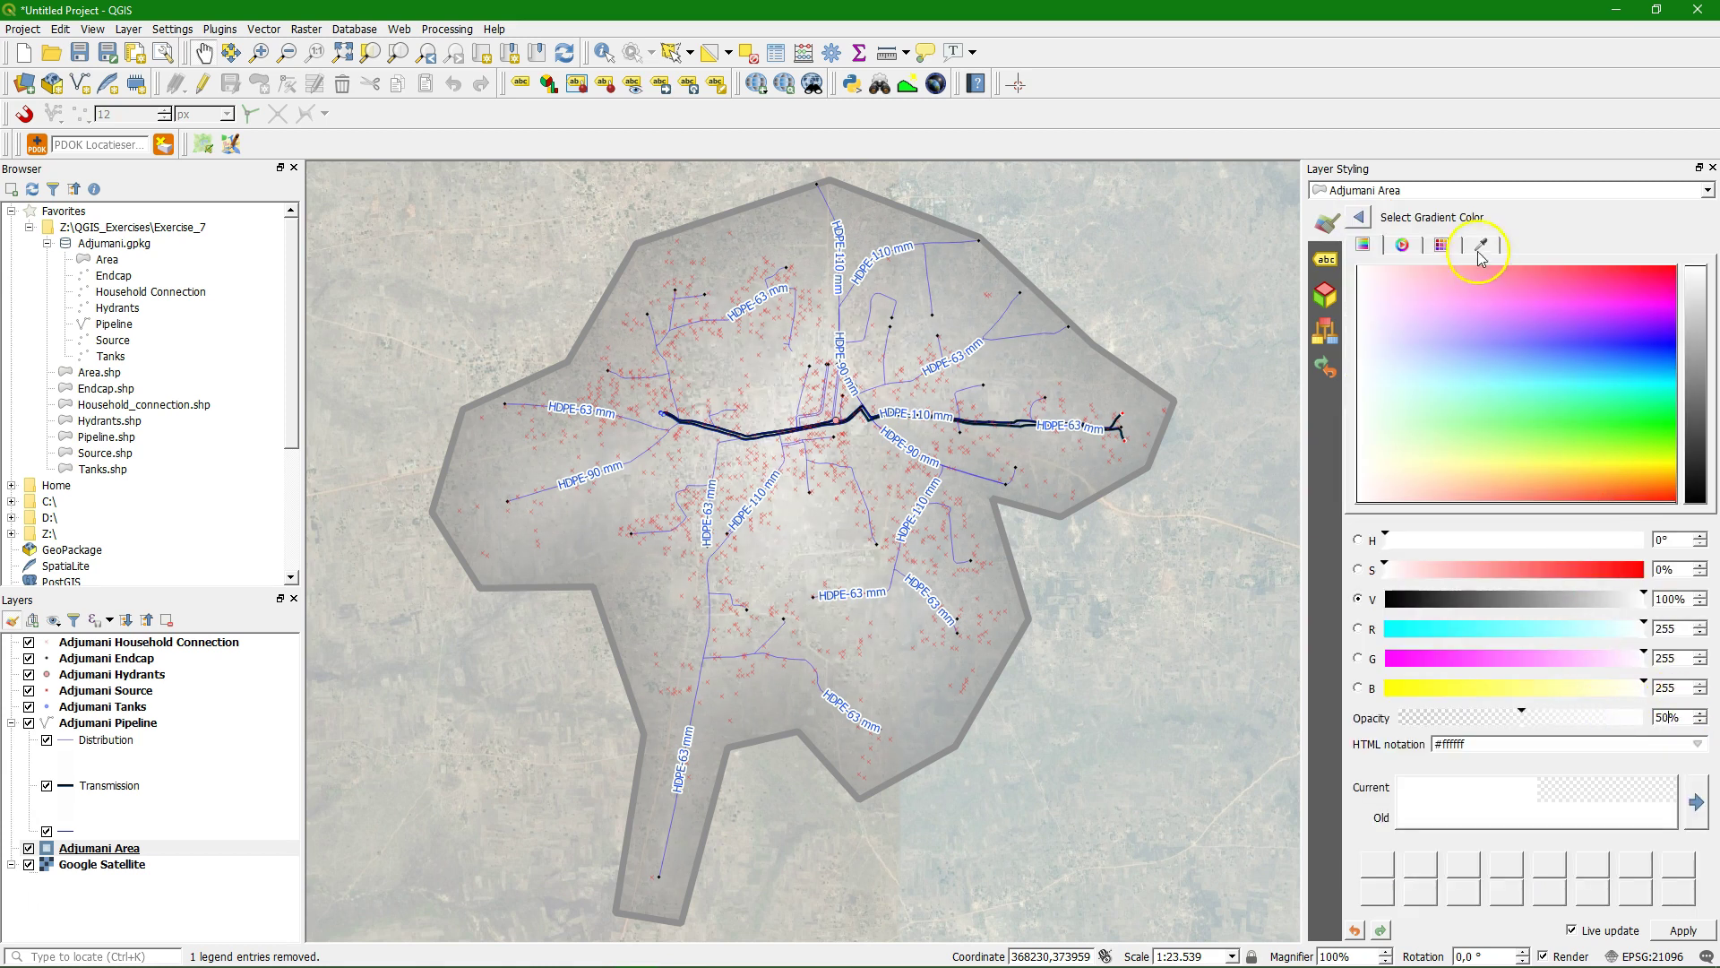
click(1358, 217)
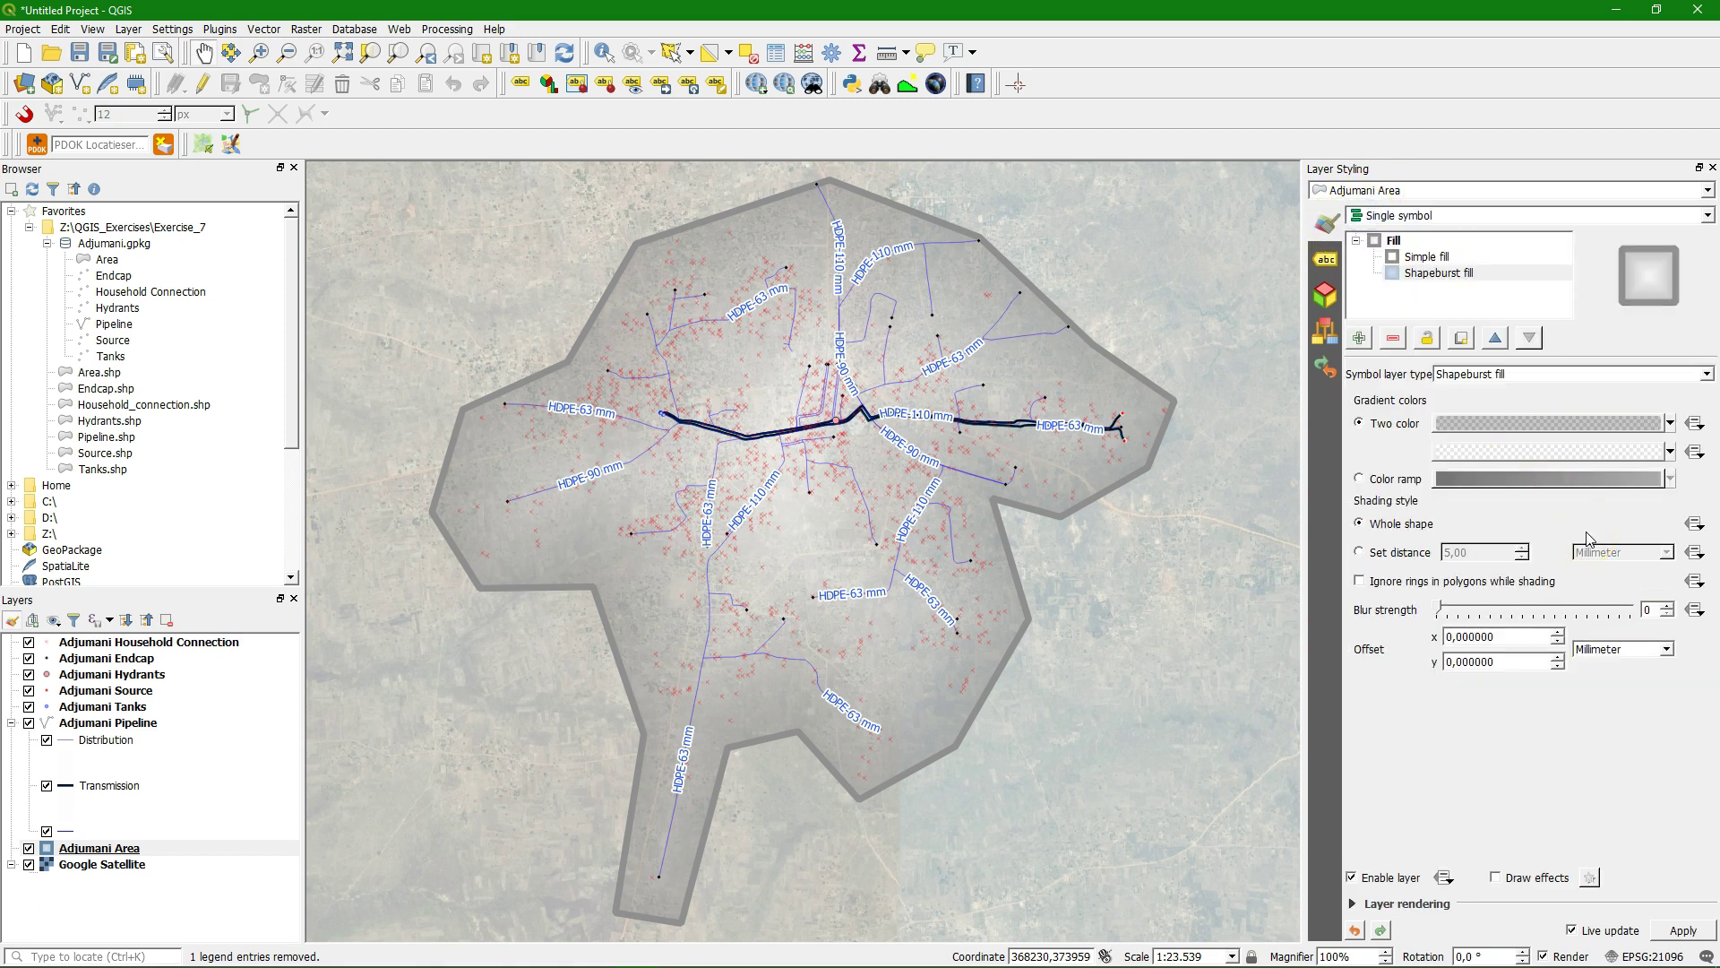
click(1406, 556)
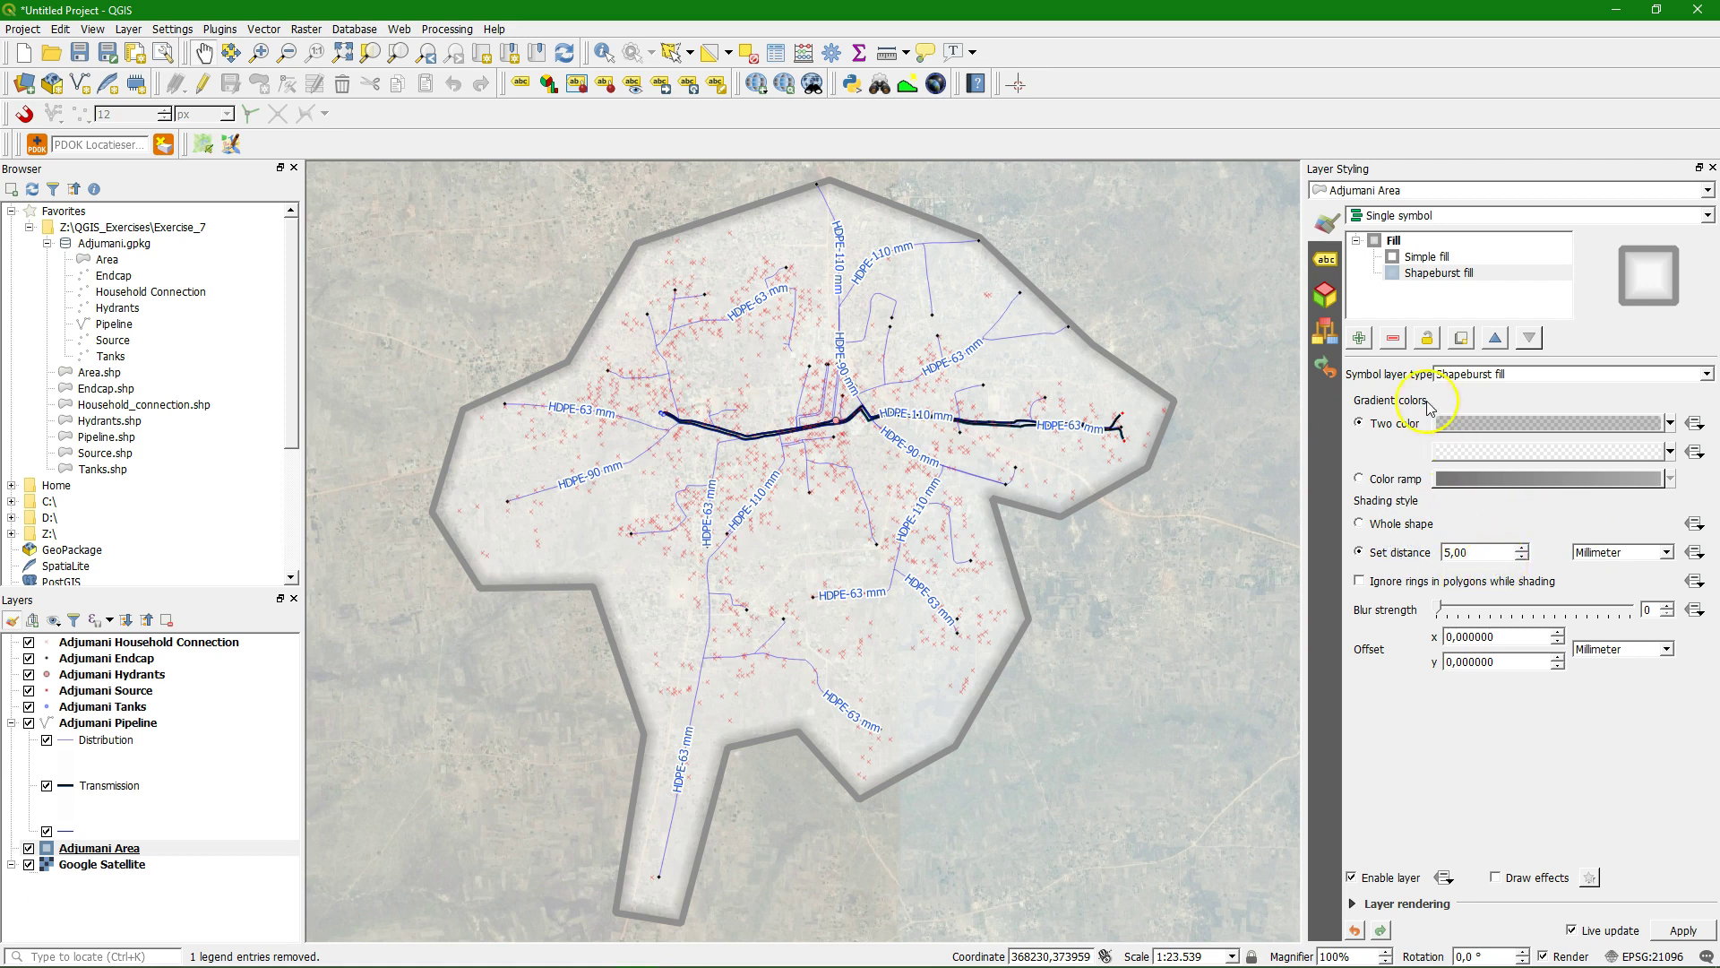
Switch the Adjumani Area renderer to Inverted polygons and close the Layer Styling panel
click(1708, 216)
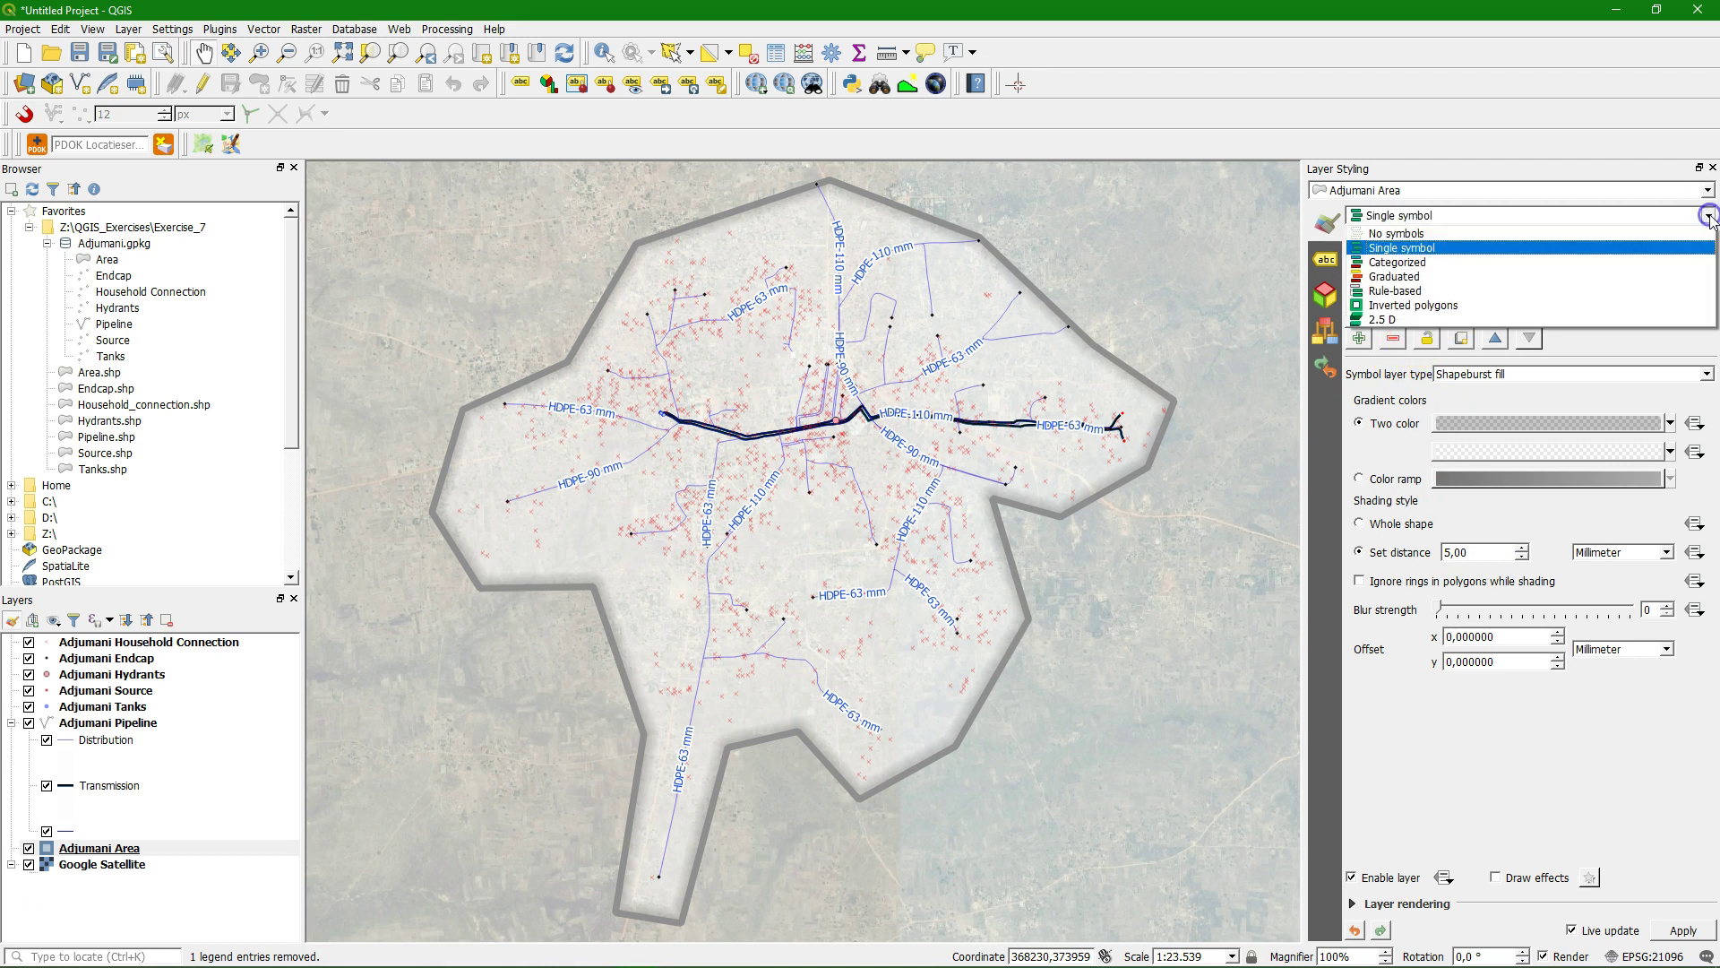
click(1402, 305)
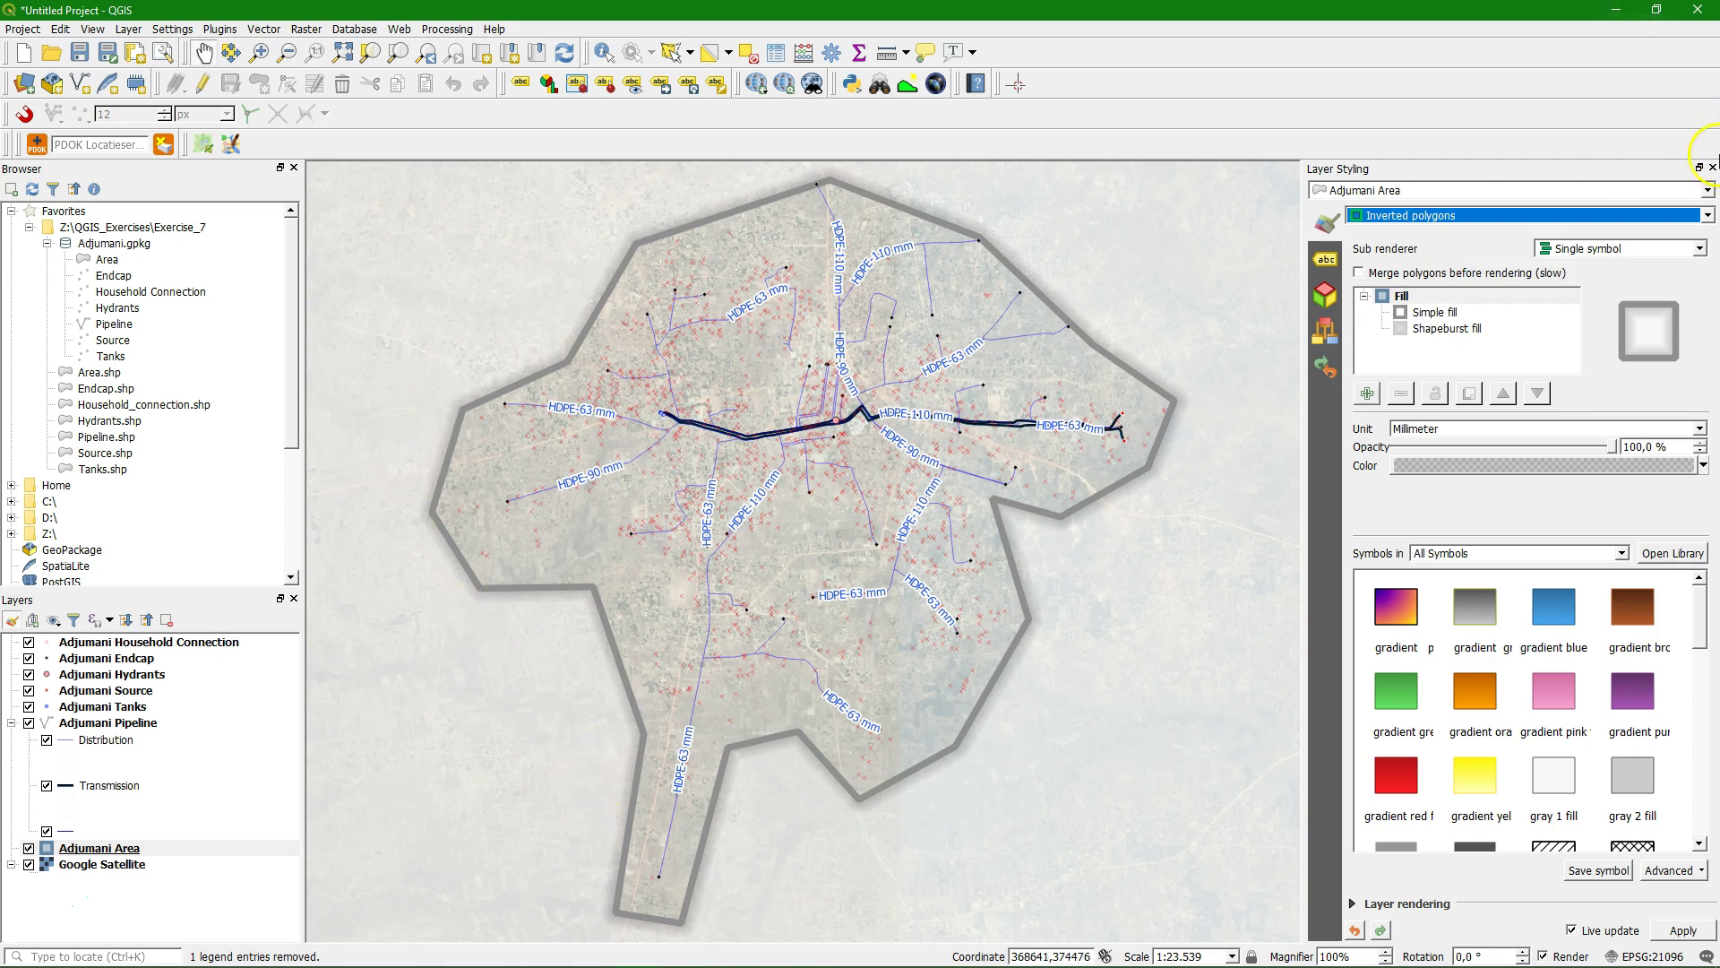
click(1712, 169)
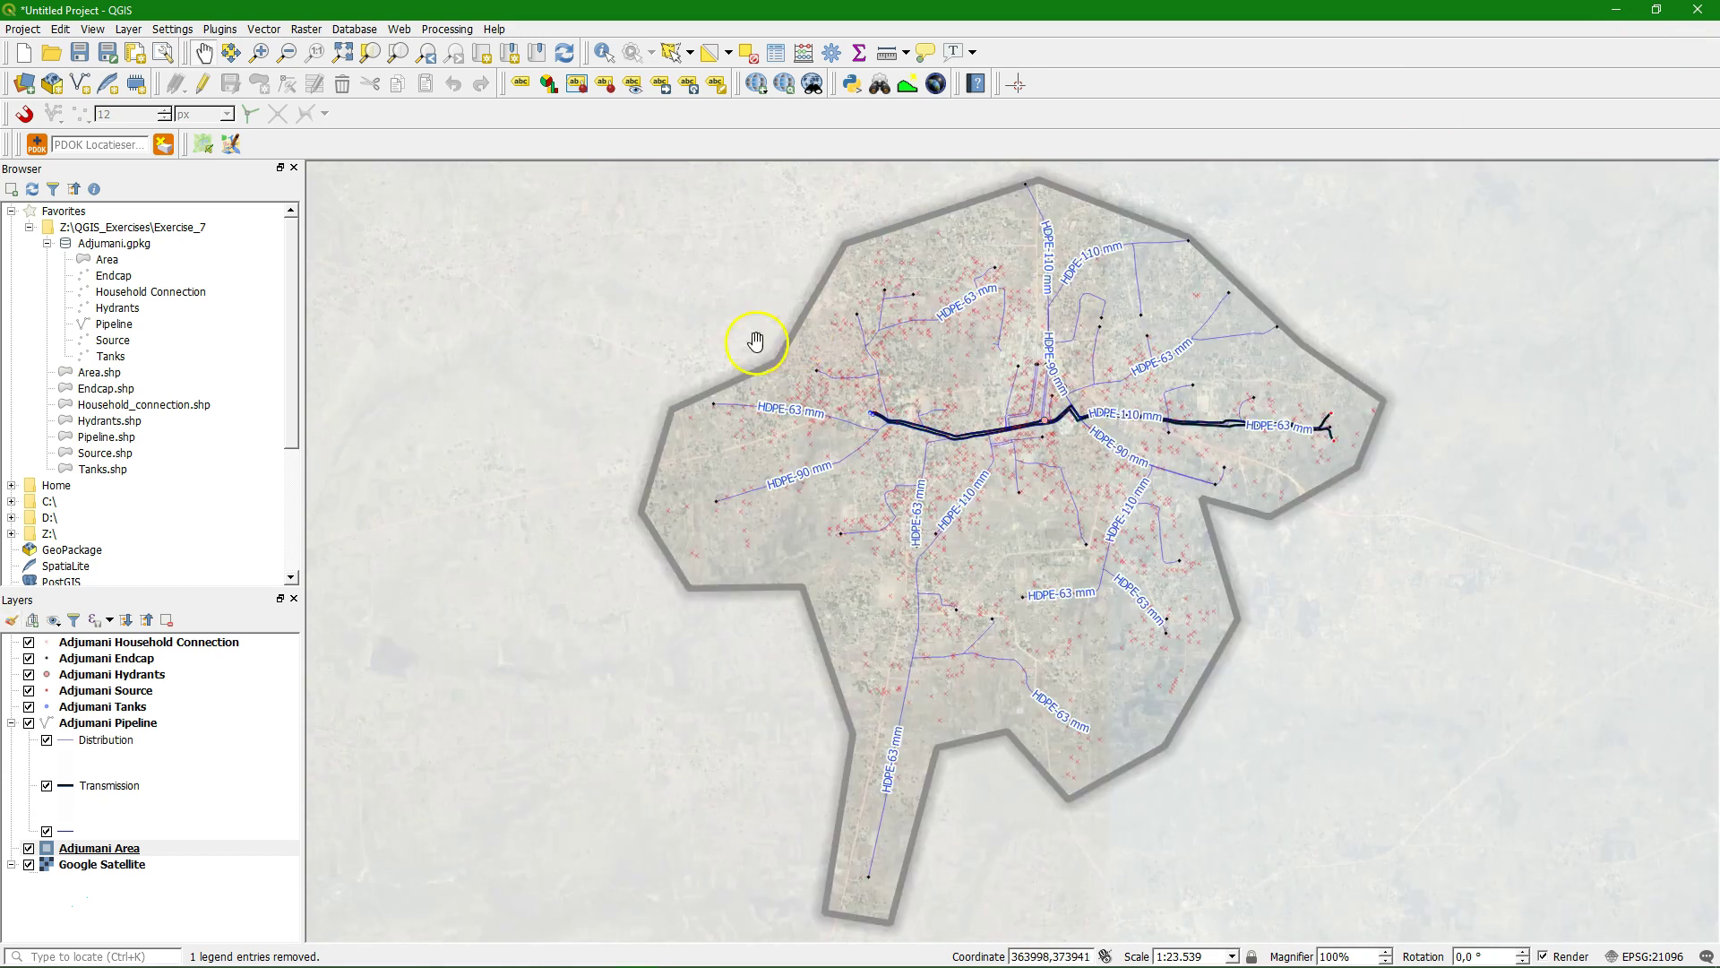
Export Adjumani Area as a layer definition file, browsing to Z:\QGIS_Exercises\Exercise_7
right_click(79, 850)
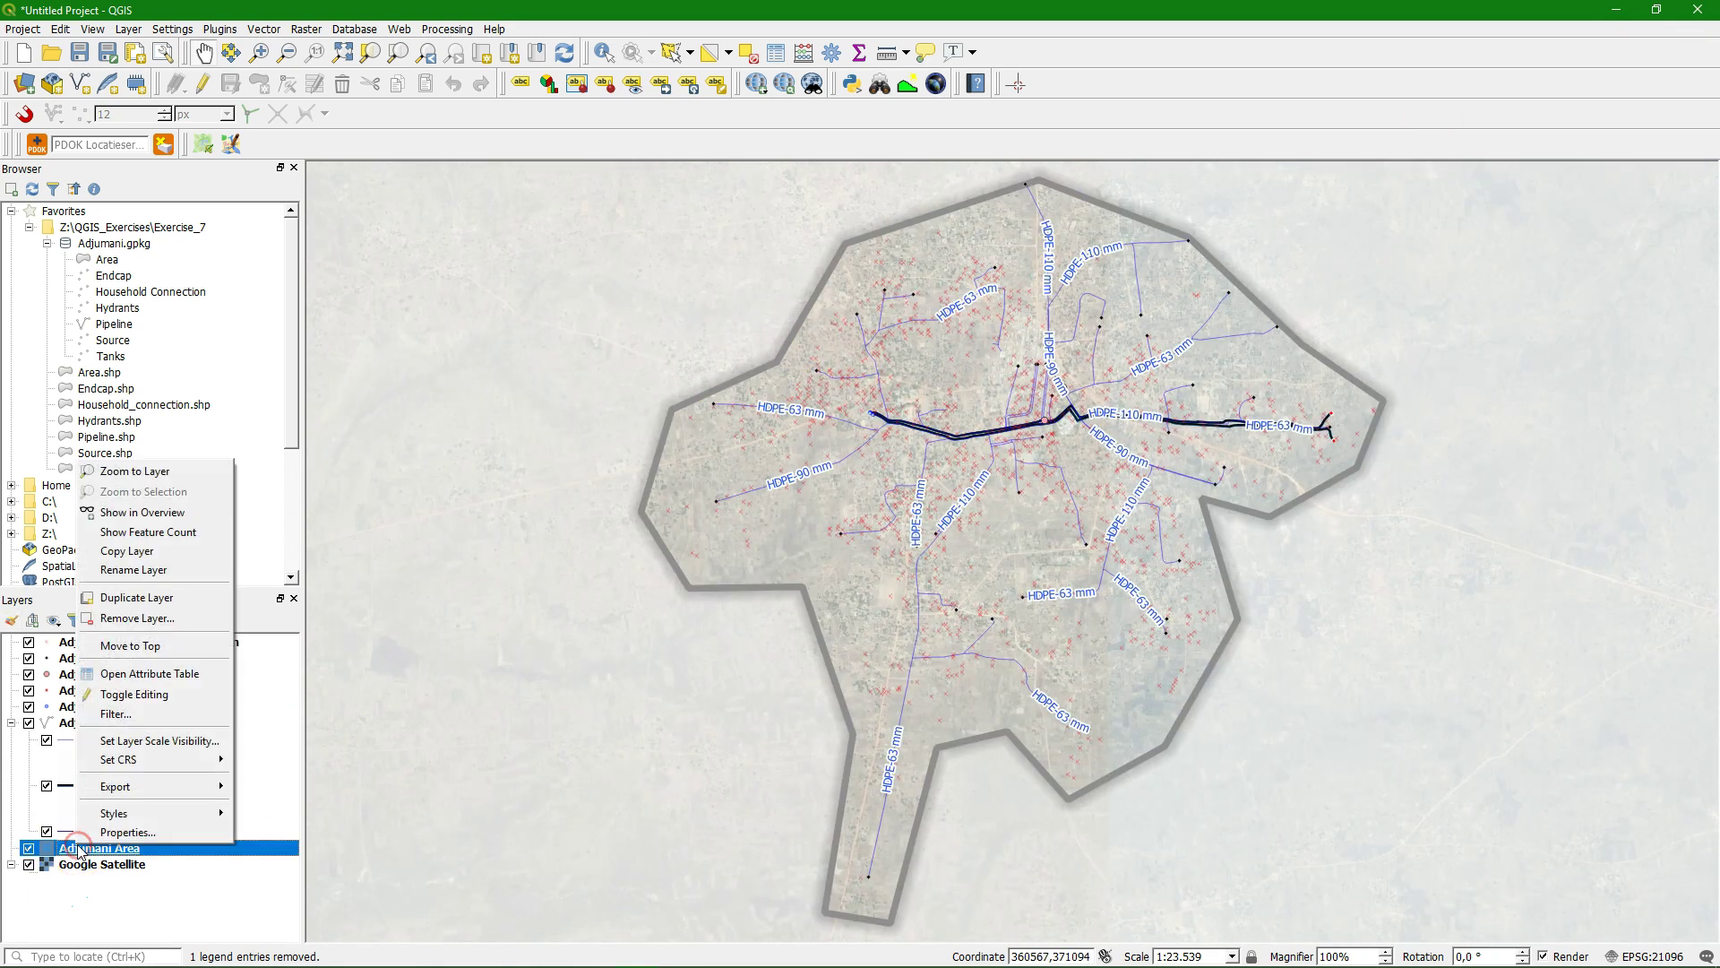
mouse_move(152, 820)
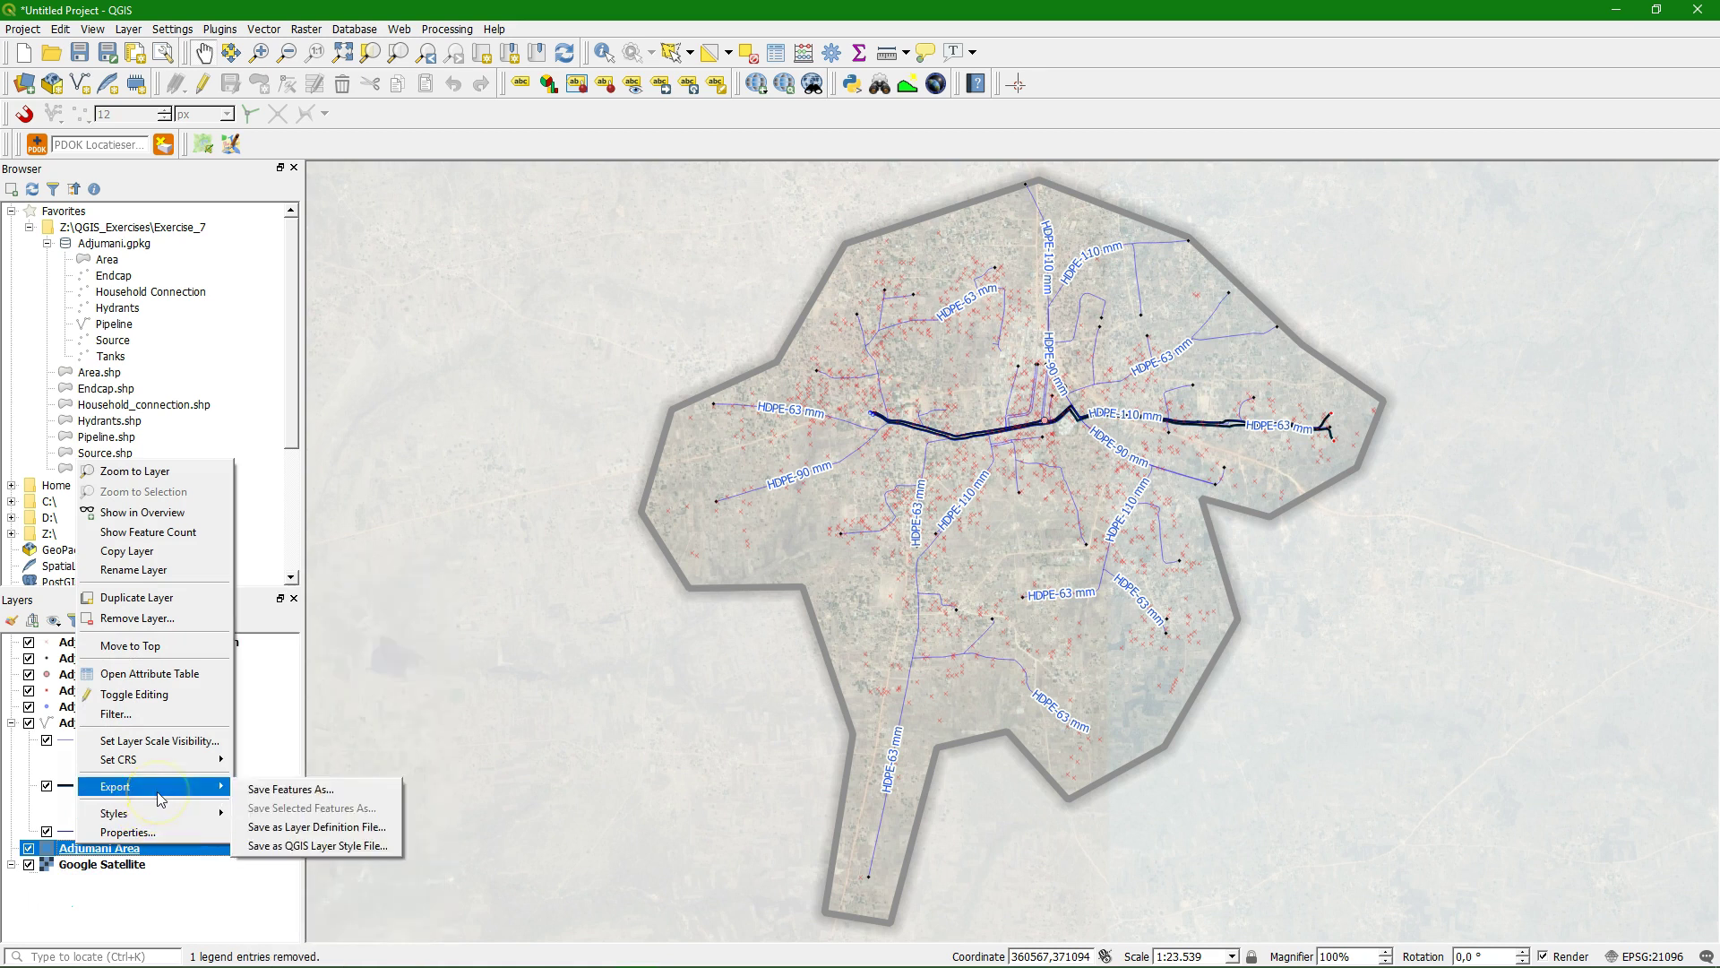
click(283, 831)
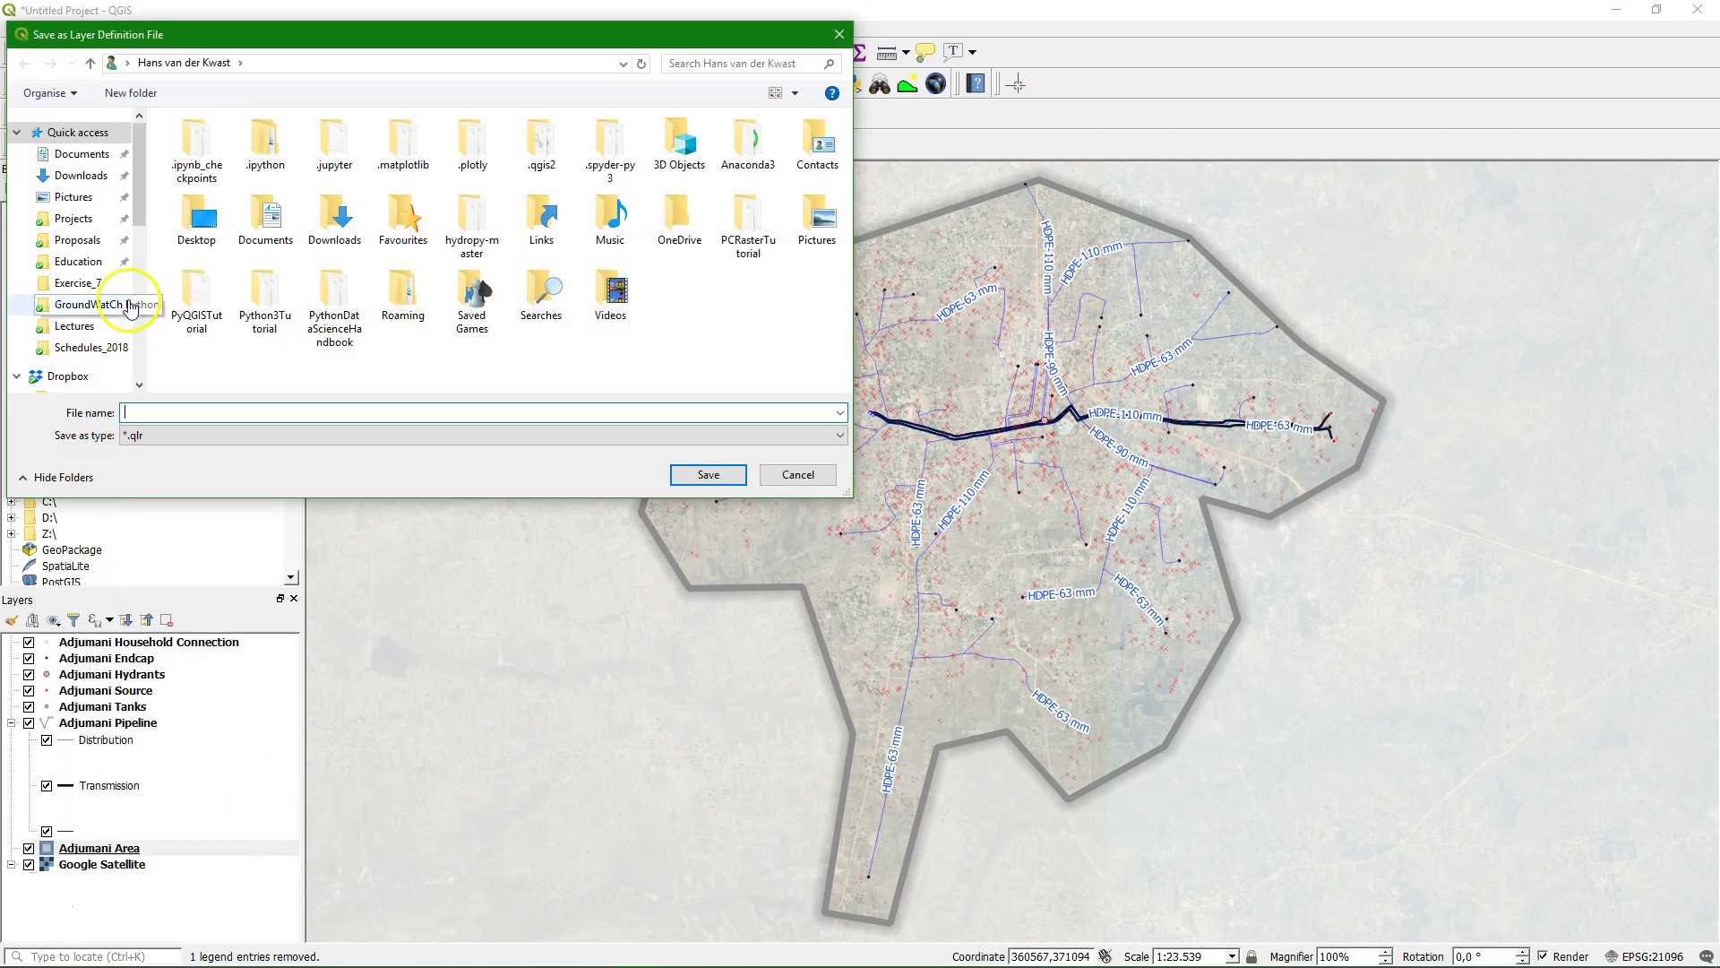
drag(141, 201, 140, 359)
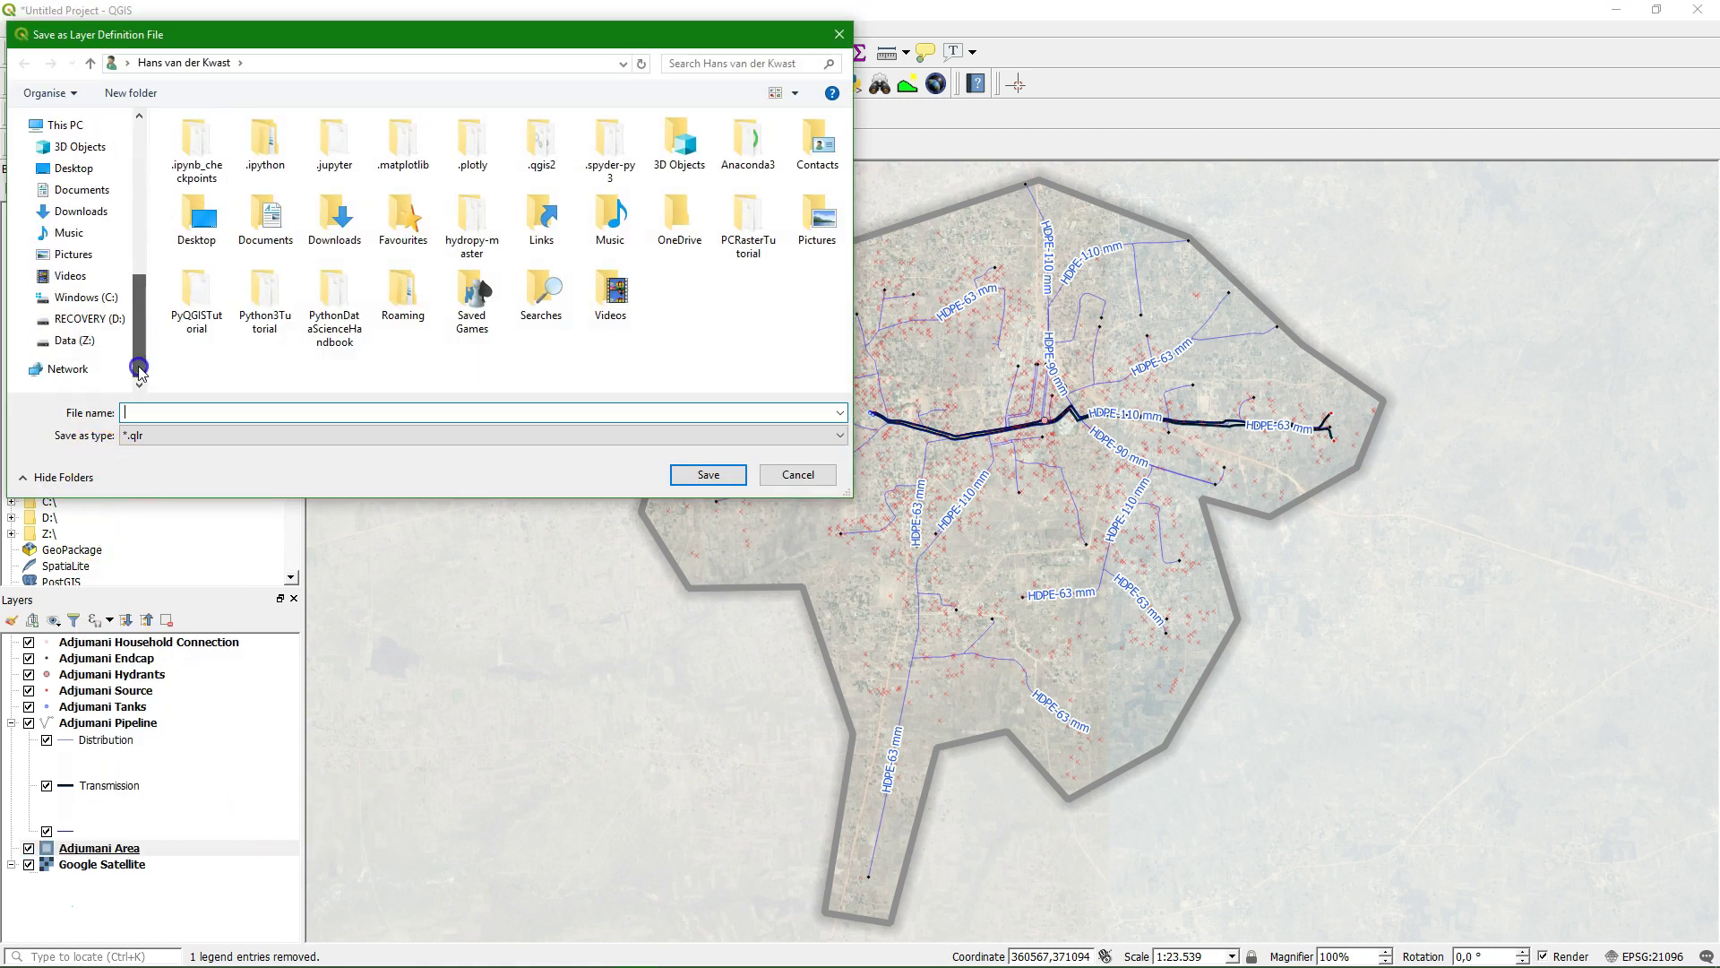
click(77, 341)
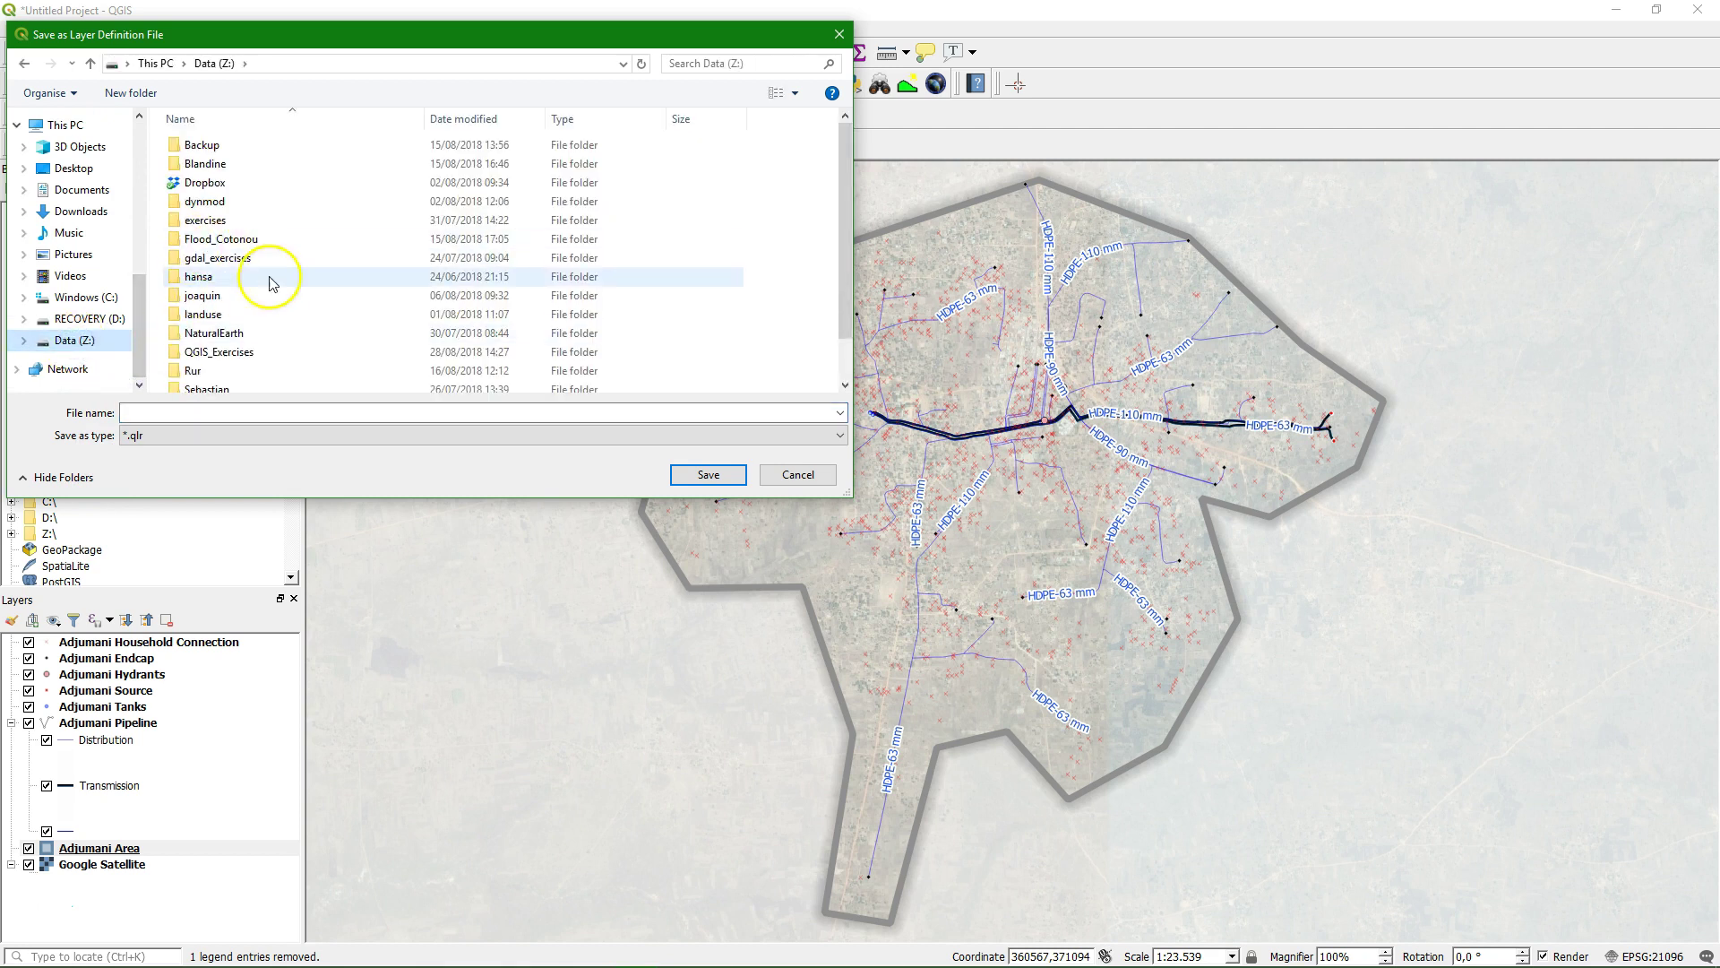
double_click(219, 353)
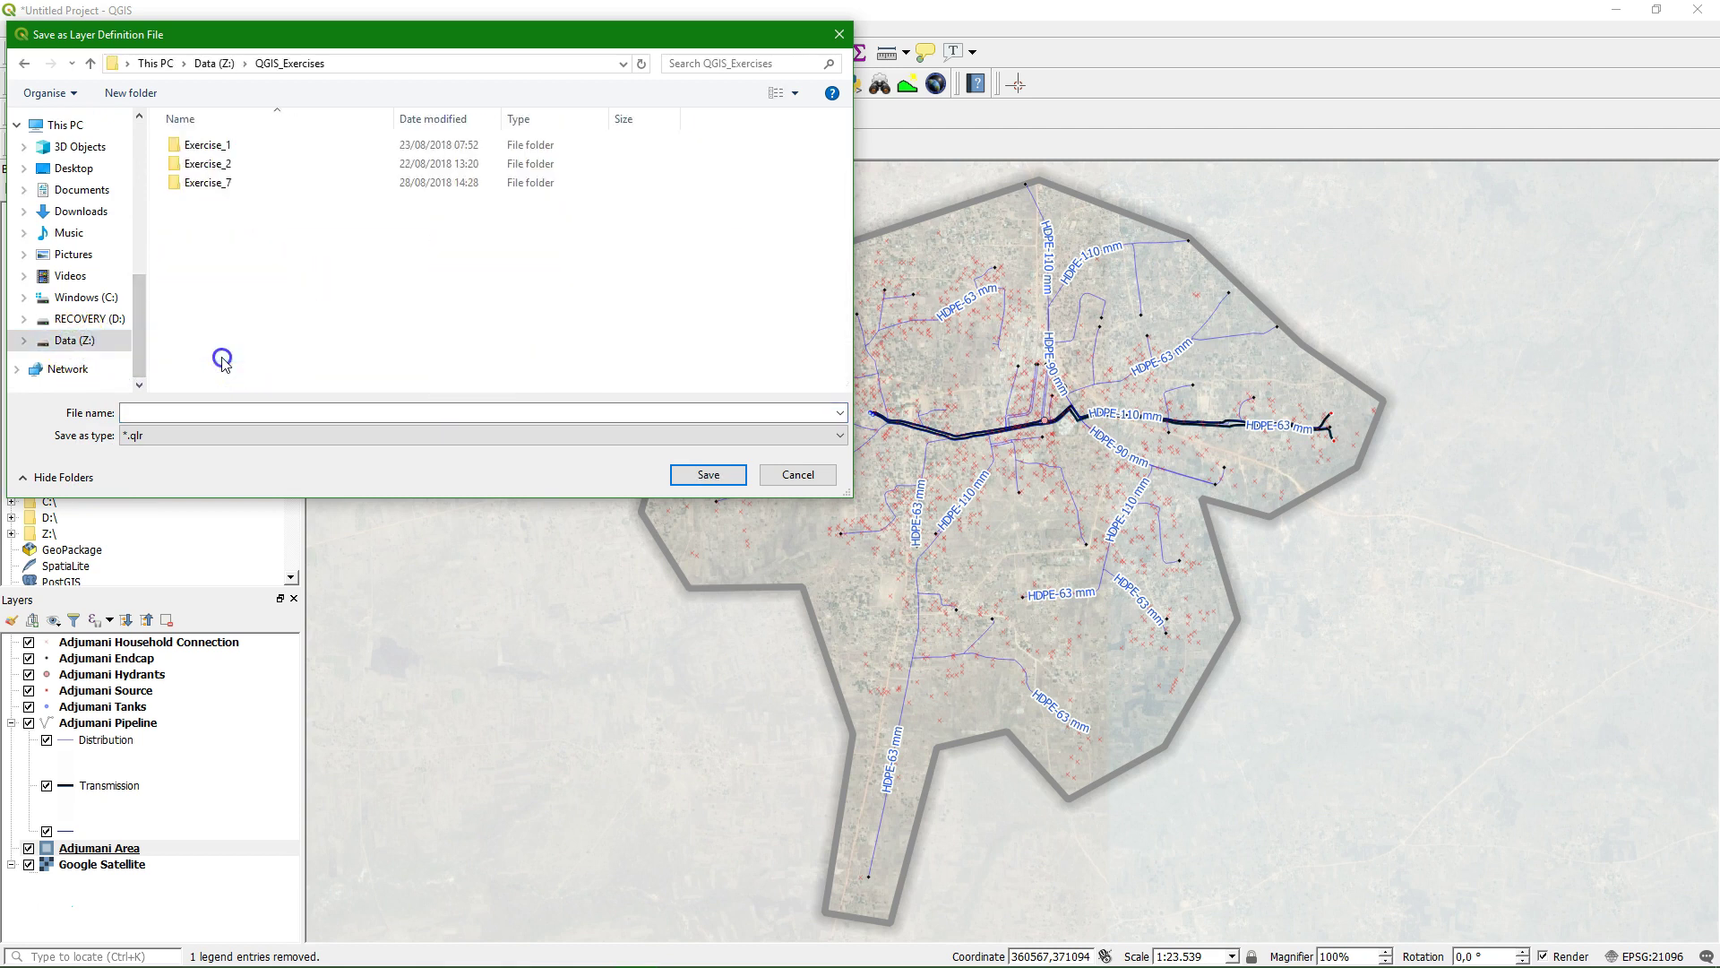
double_click(200, 183)
Name the layer definition file Area and save it
click(197, 412)
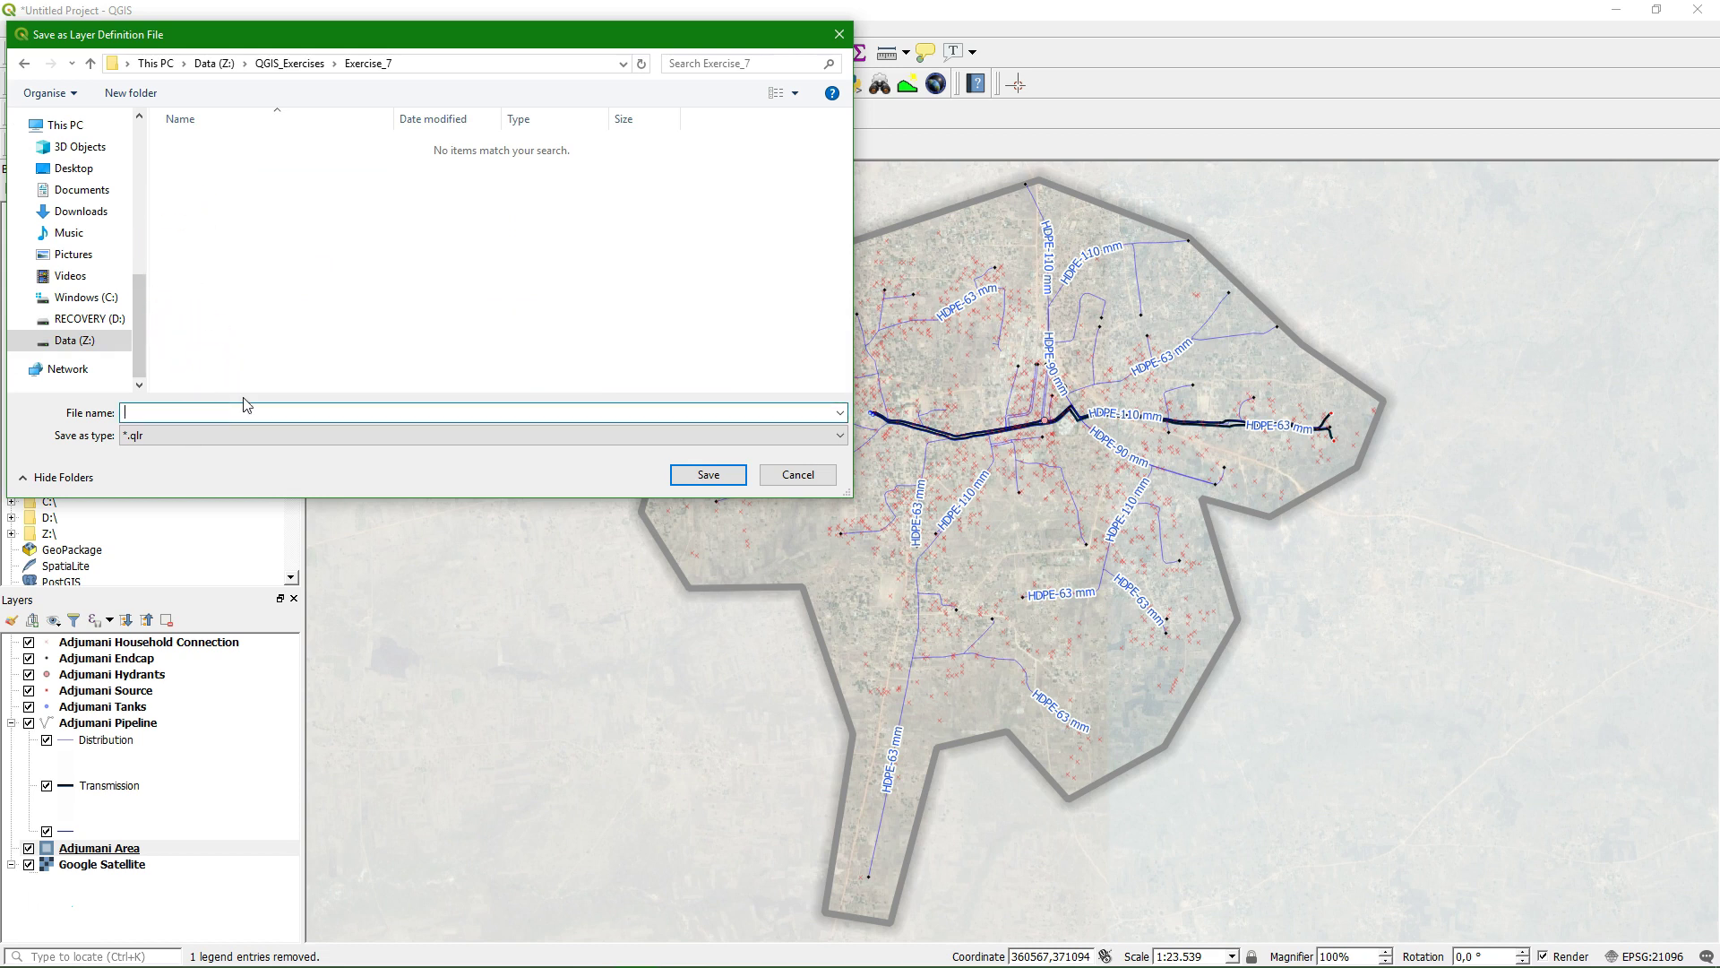
text(Ad)
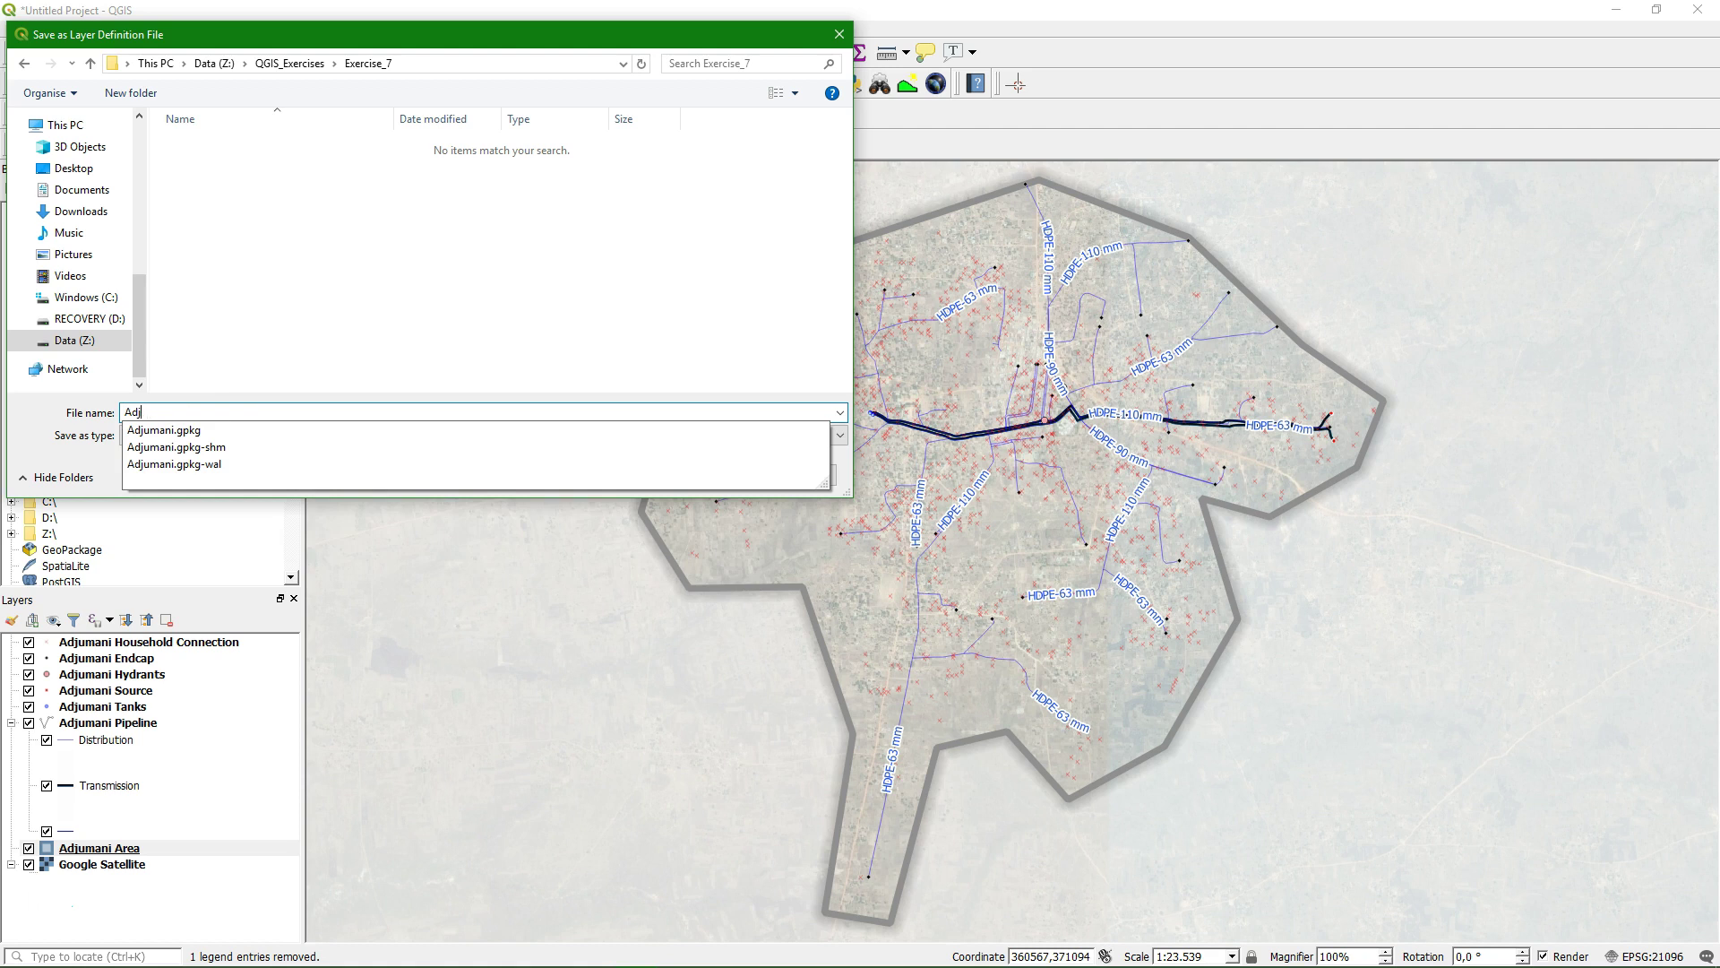
text(j)
key(BackSpace)
key(BackSpace)
key(BackSpace)
text(Area)
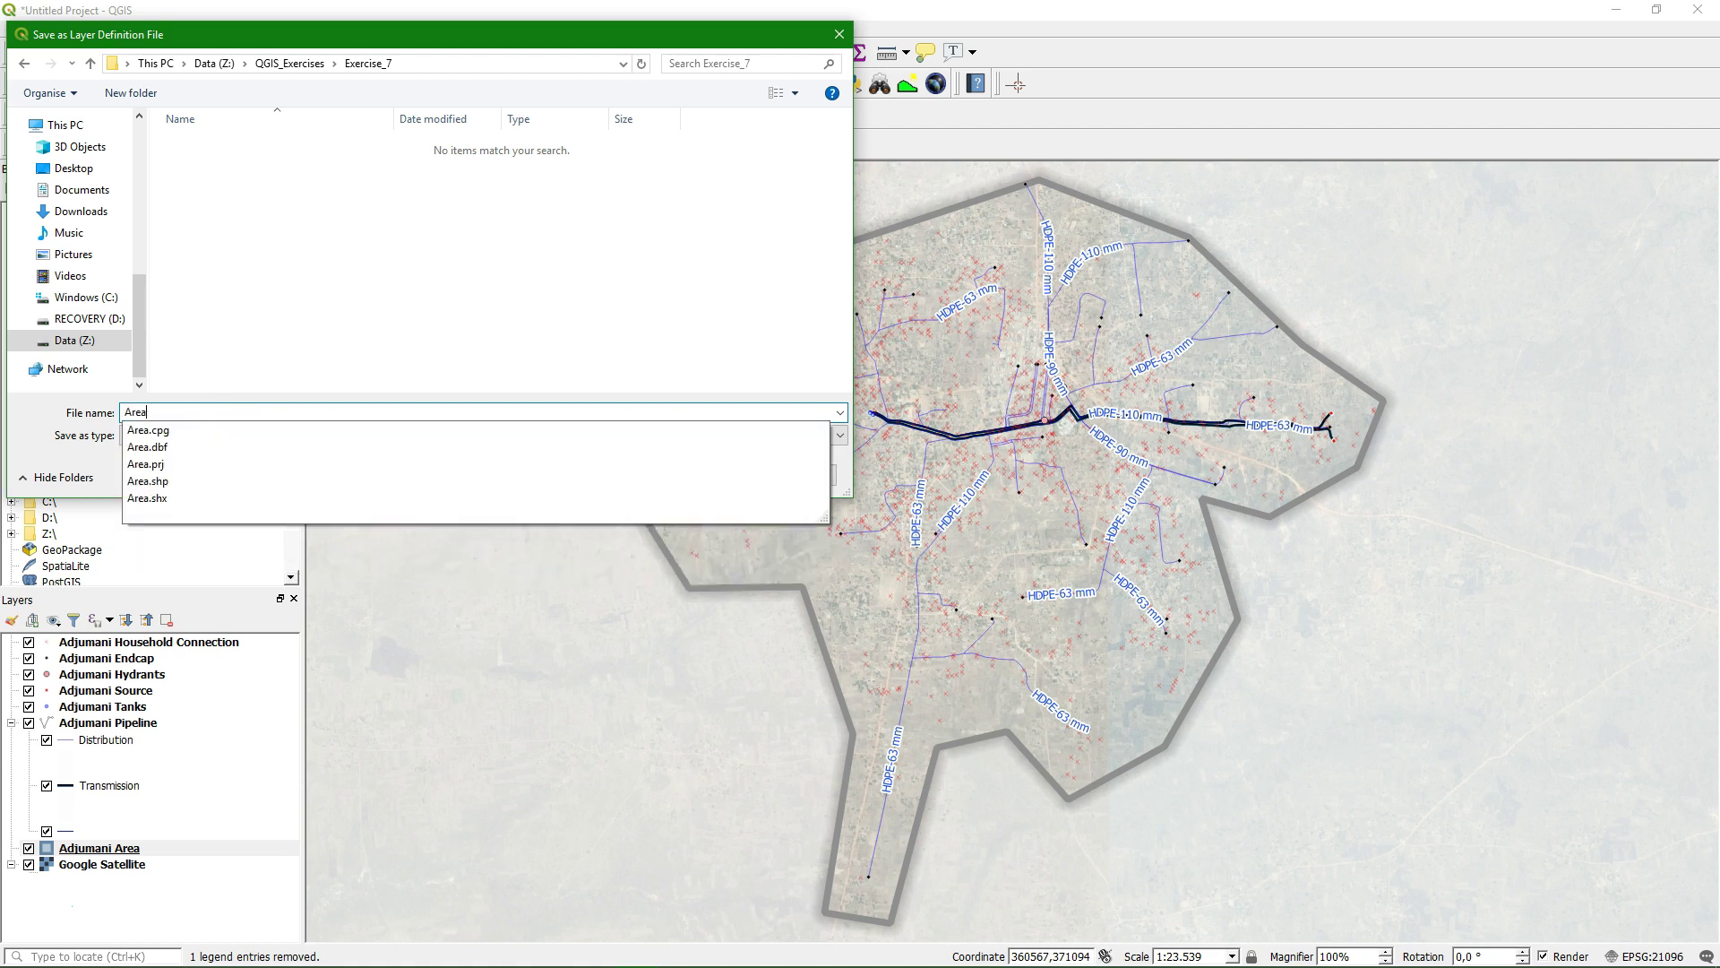
click(281, 300)
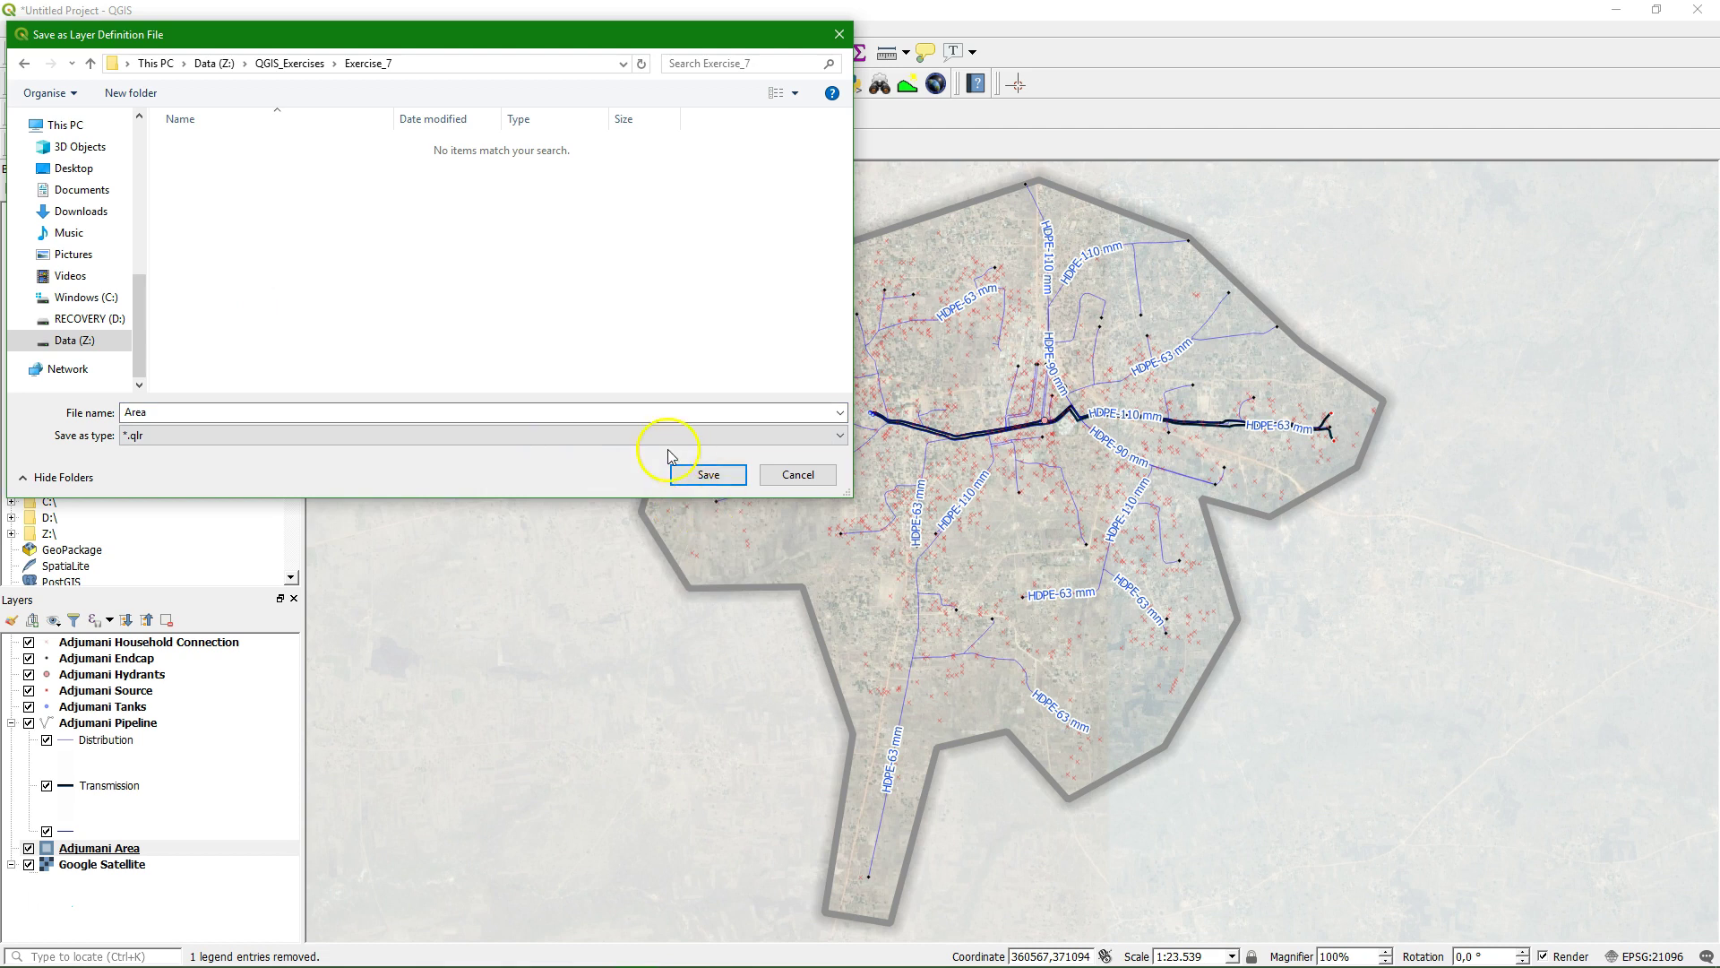
click(708, 475)
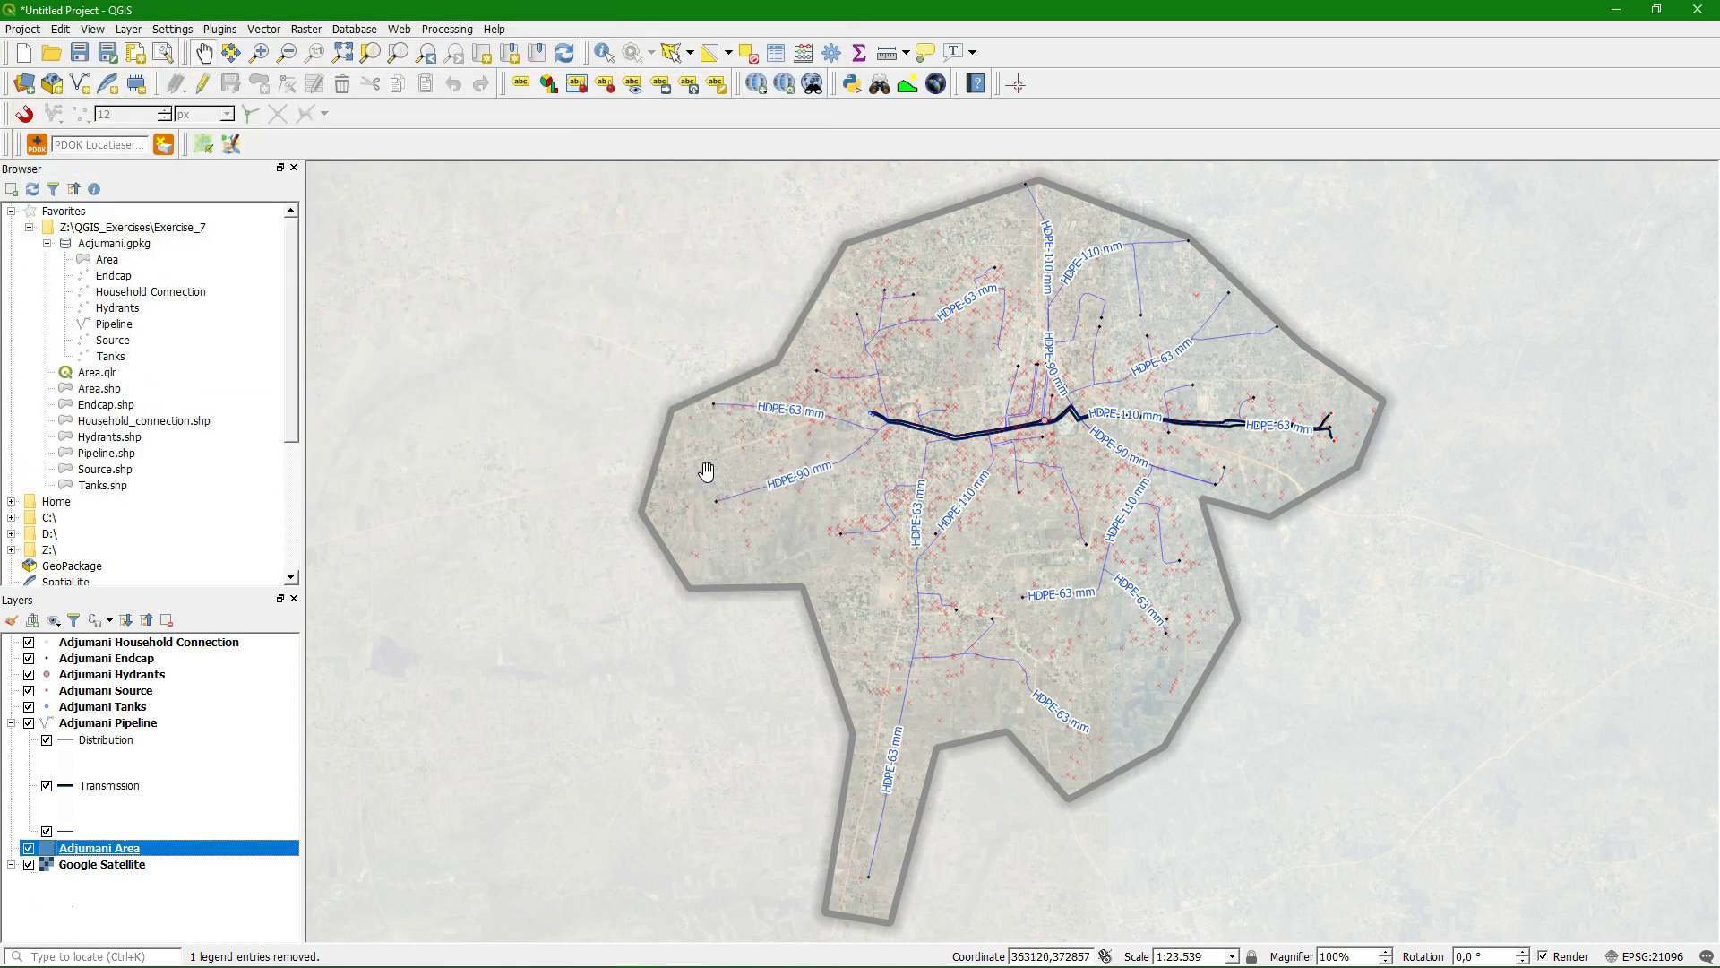
Export the Adjumani Area style as the QGIS layer style file Area.qml
right_click(117, 846)
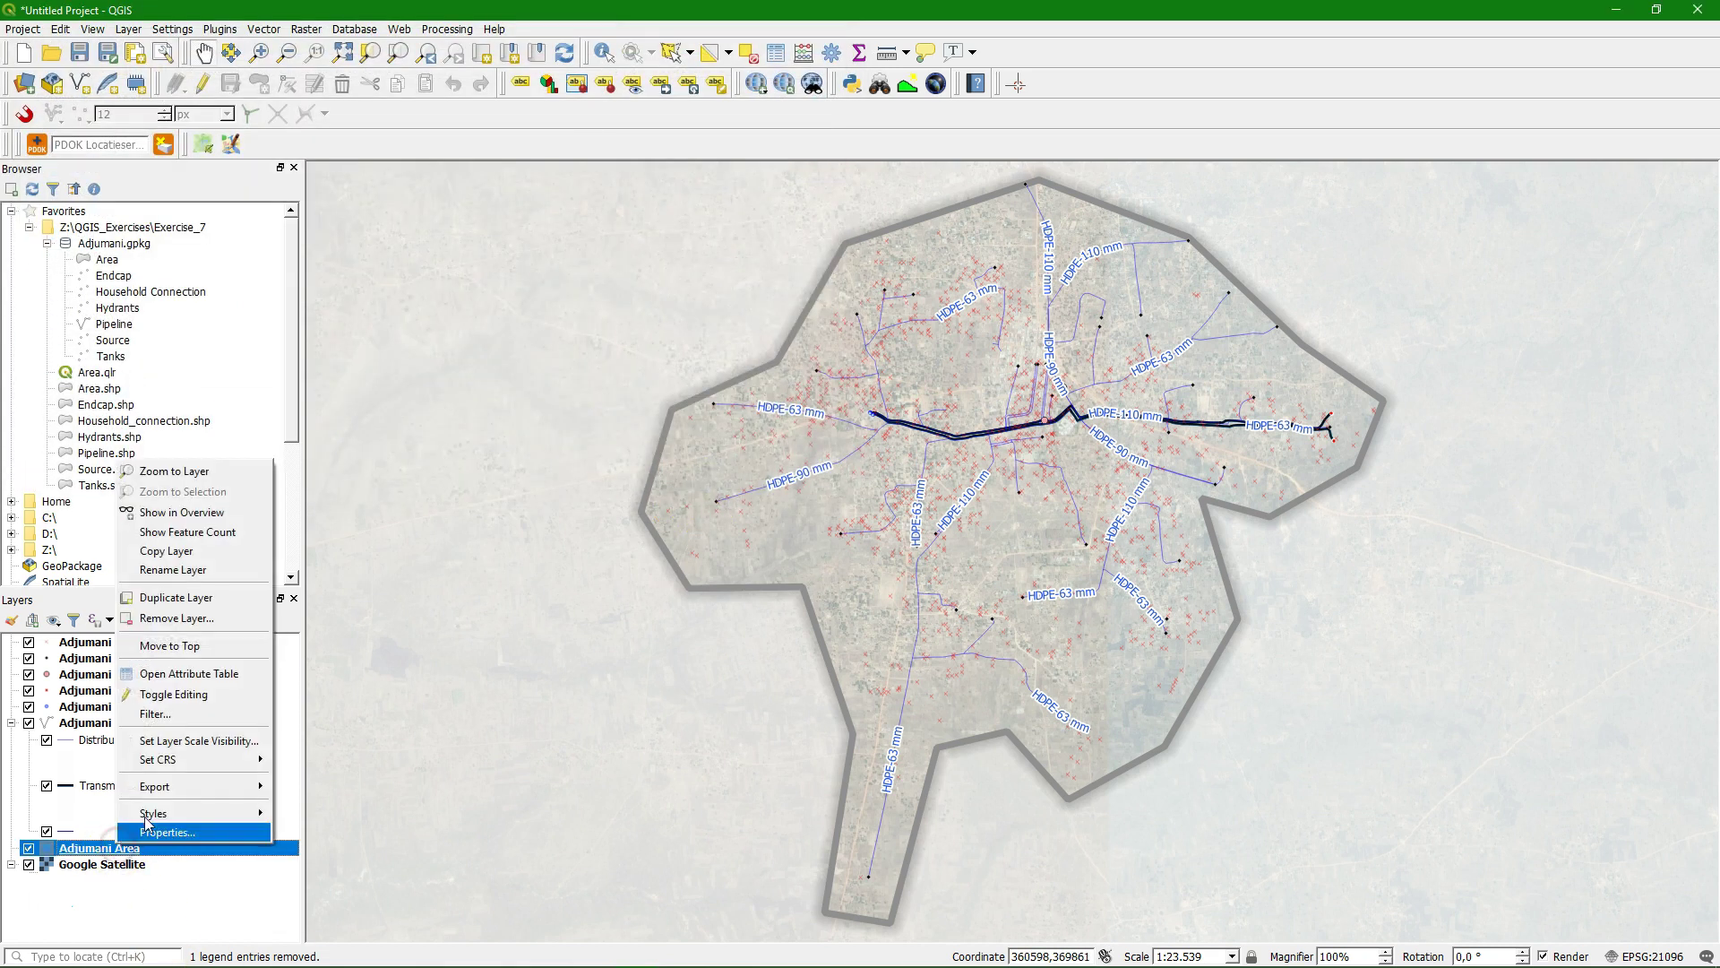
mouse_move(215, 786)
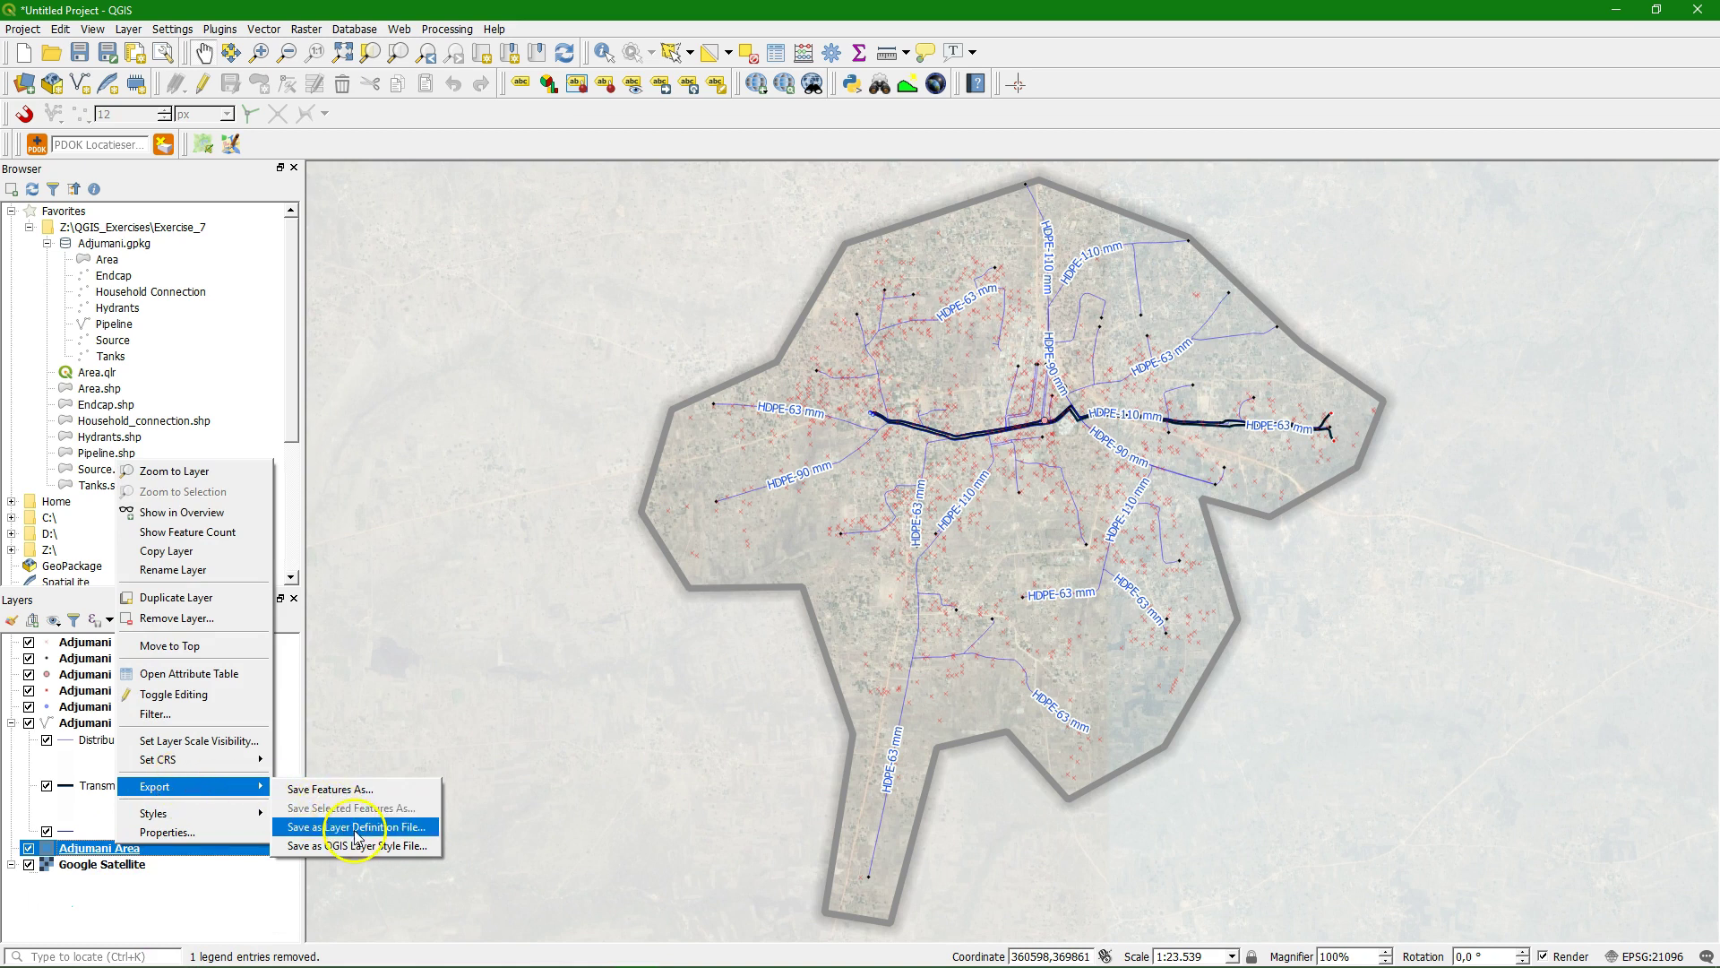
click(328, 846)
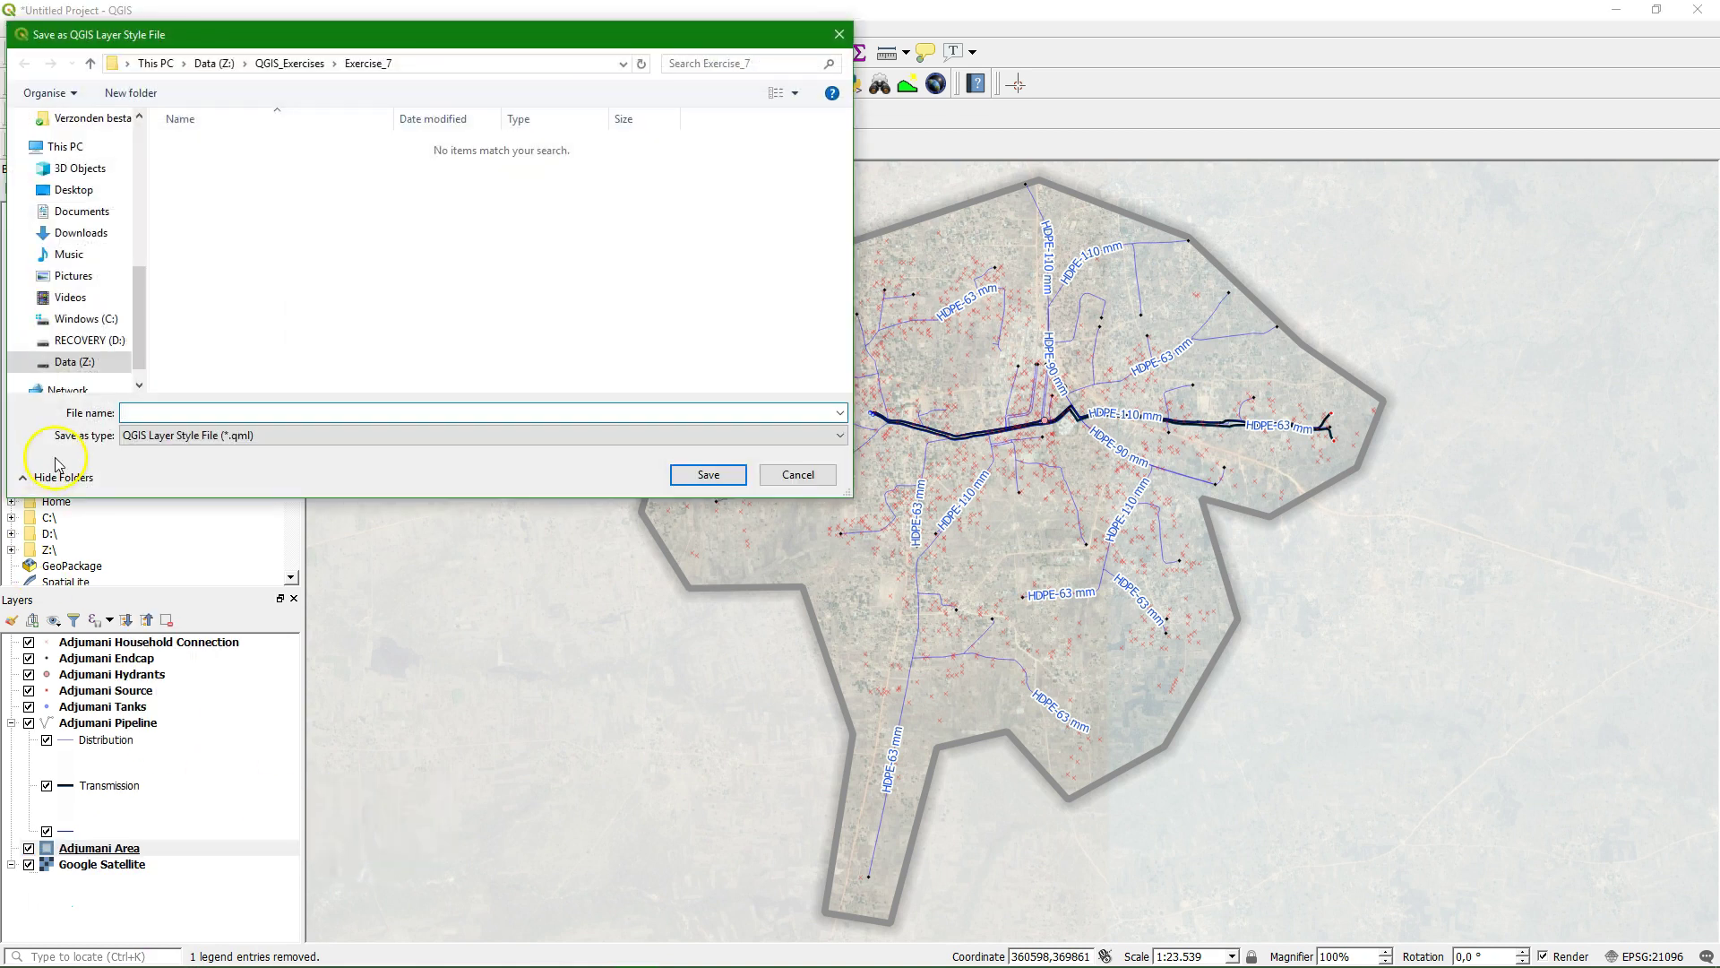
text(A)
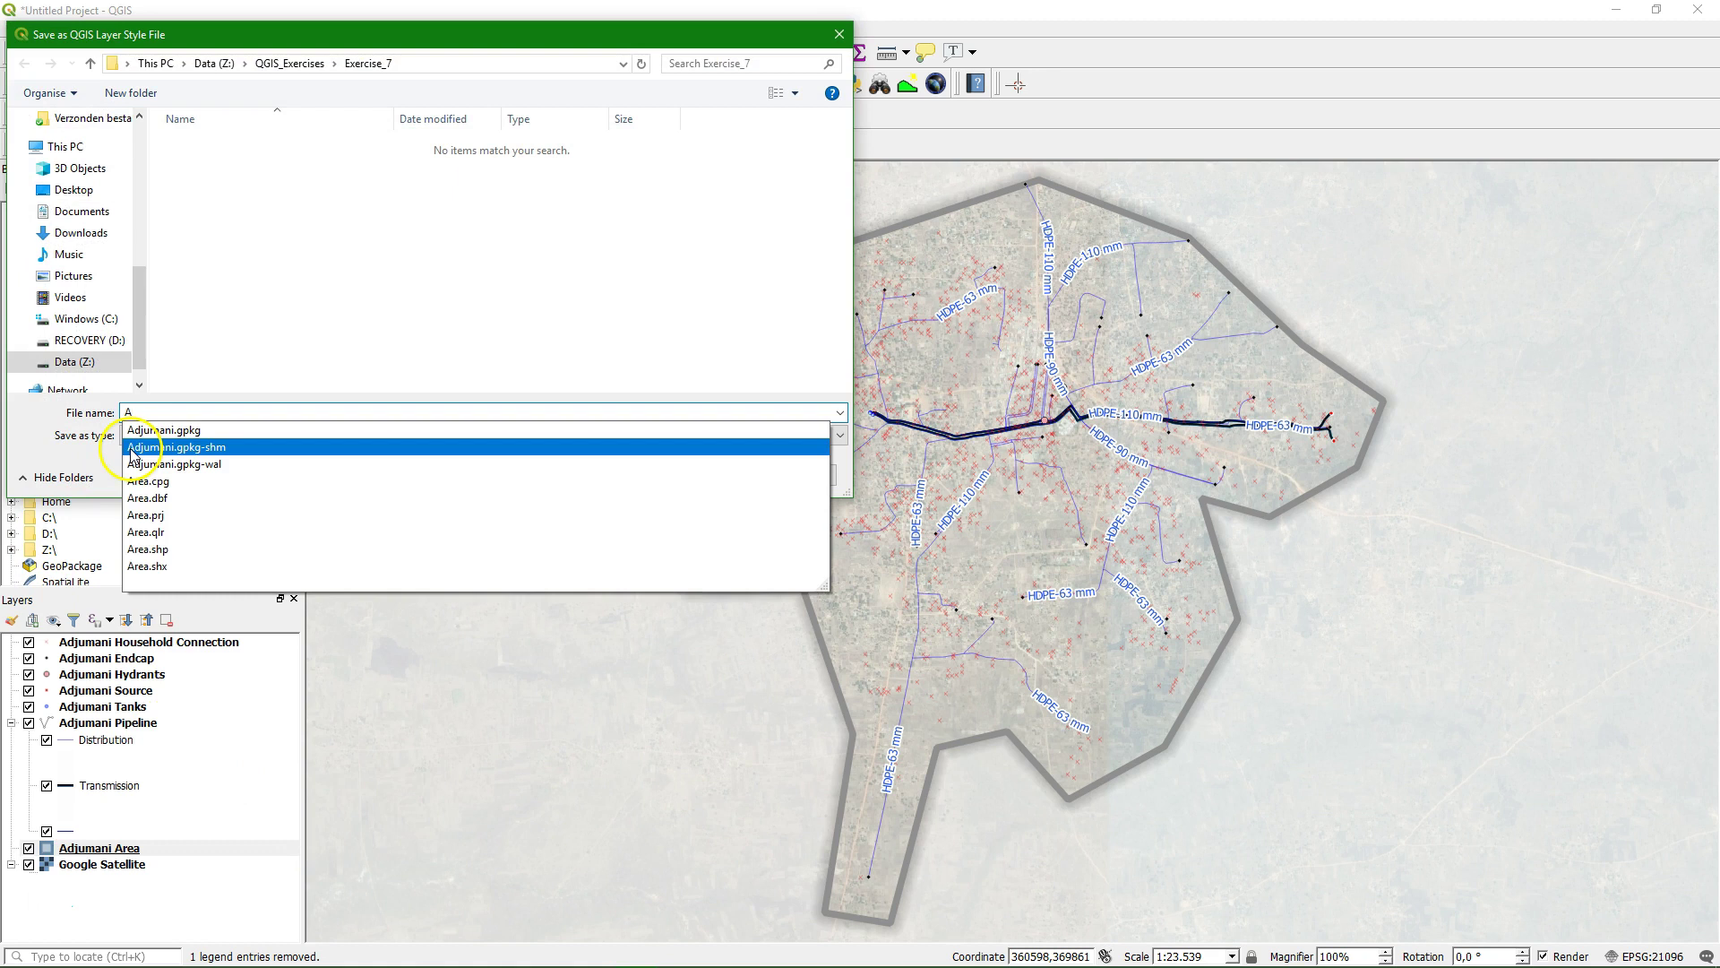
text(rea)
click(237, 345)
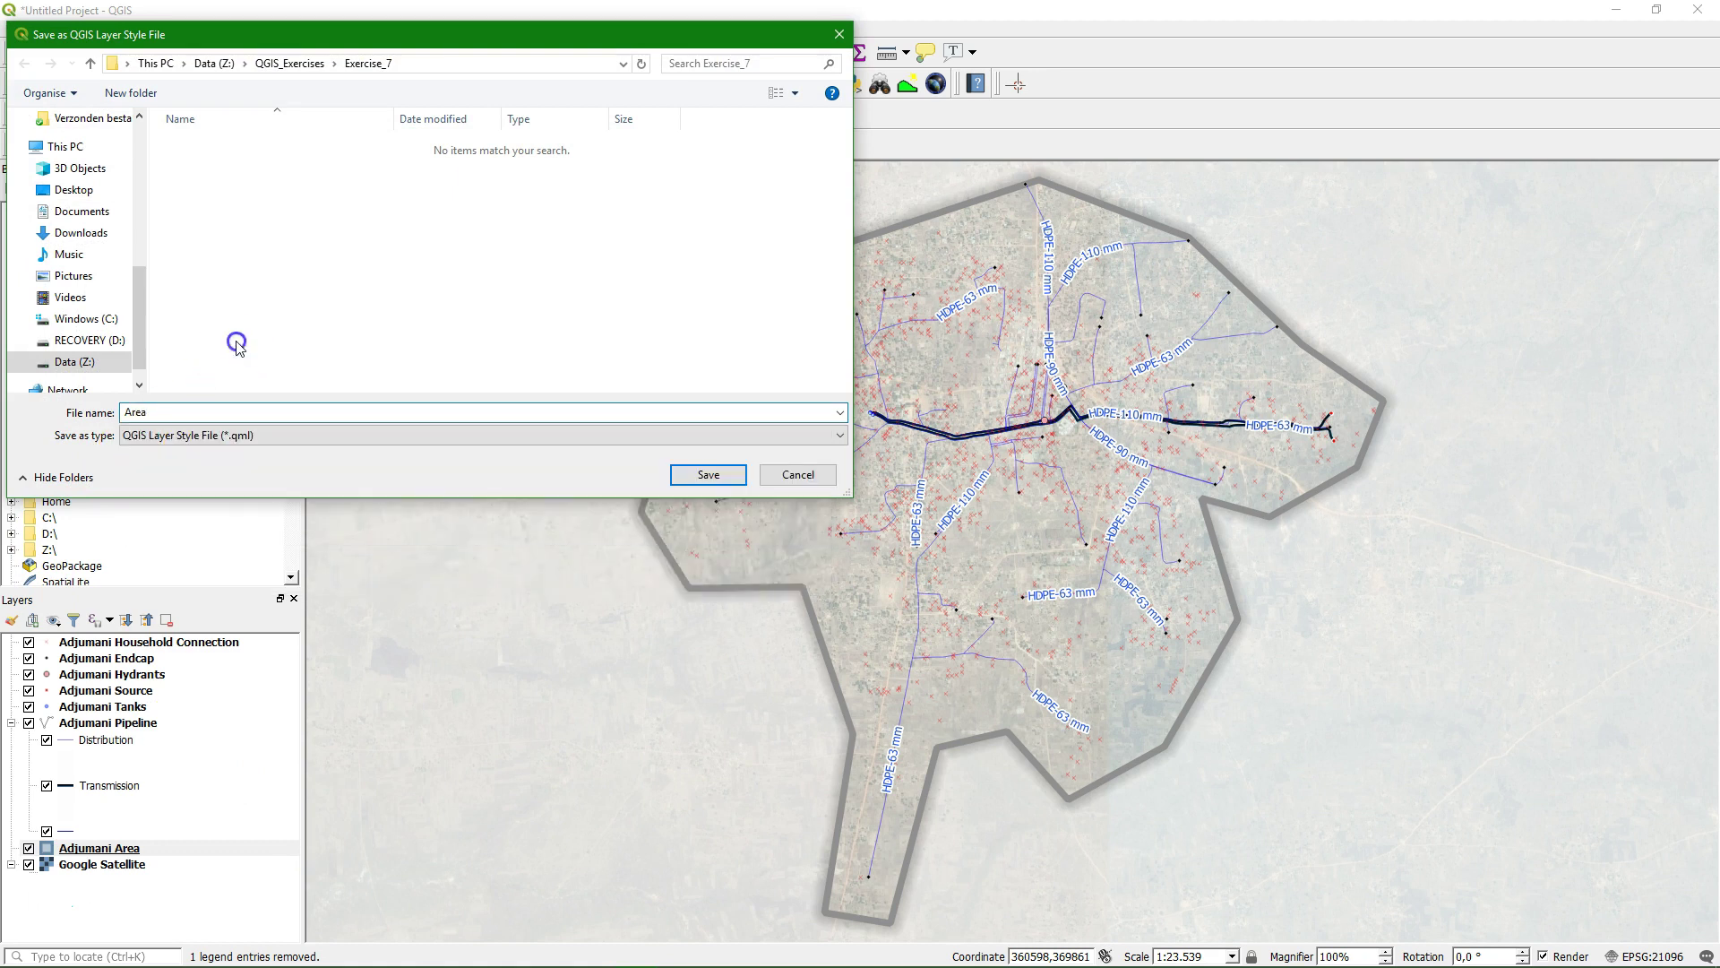
click(708, 477)
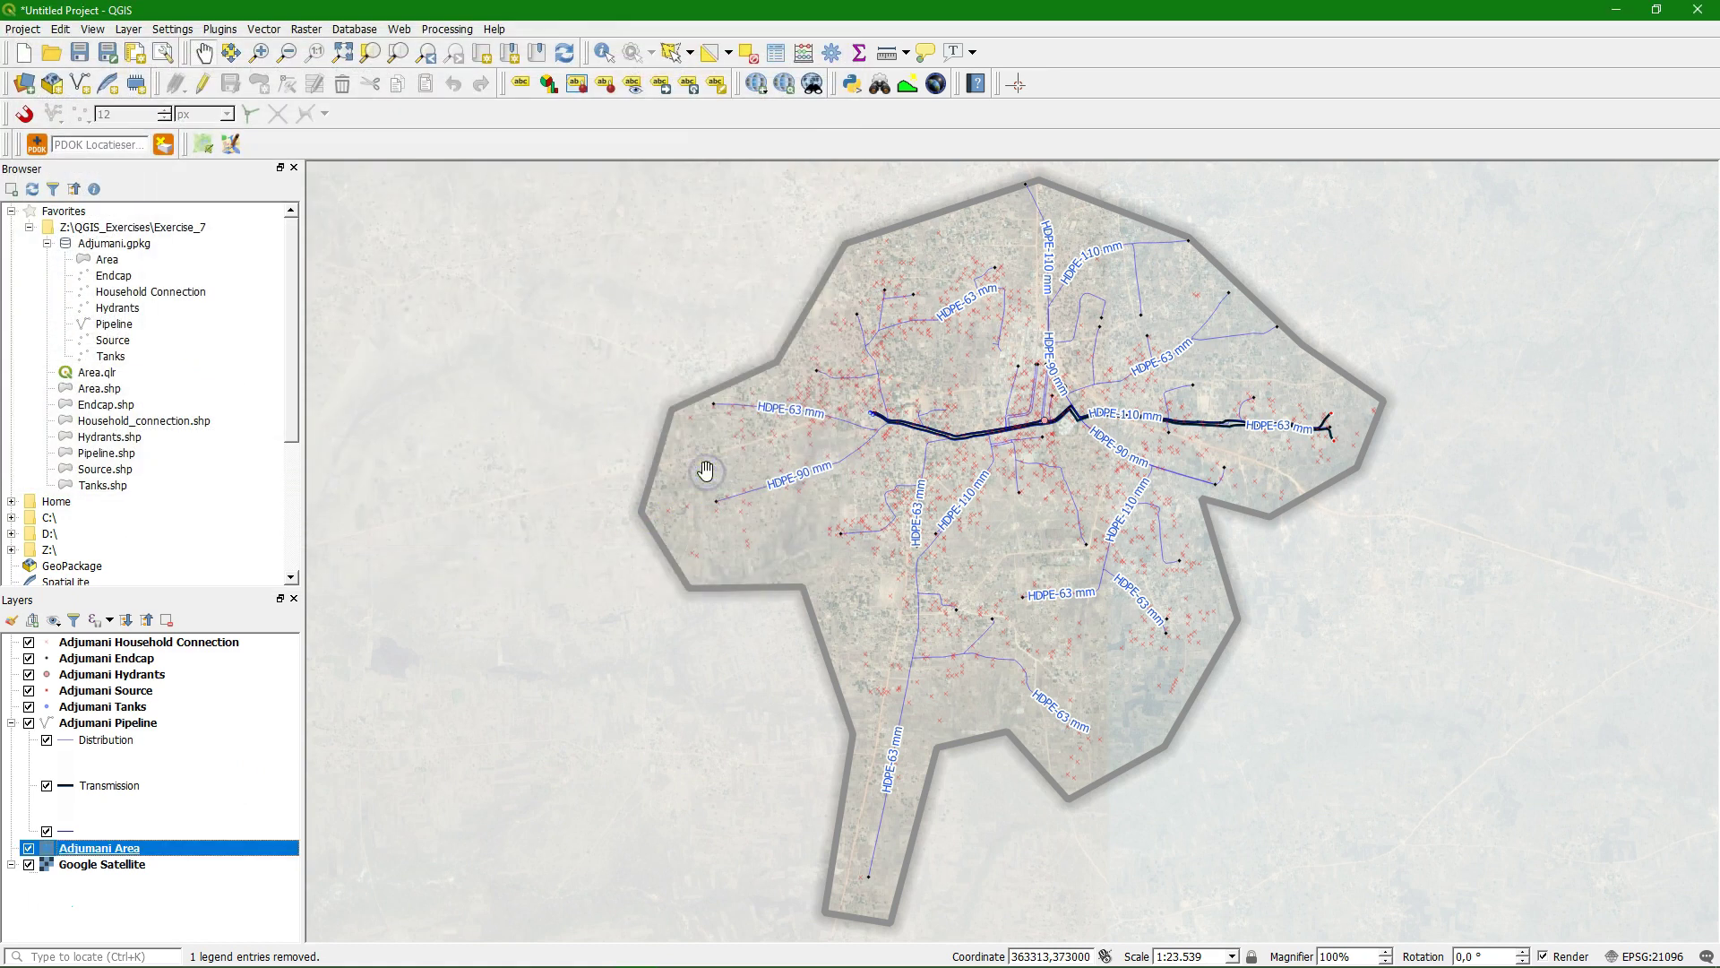
From Adjumani Area's Layer Properties, save the style as the SLD file Area.sld in Exercise_7
right_click(113, 848)
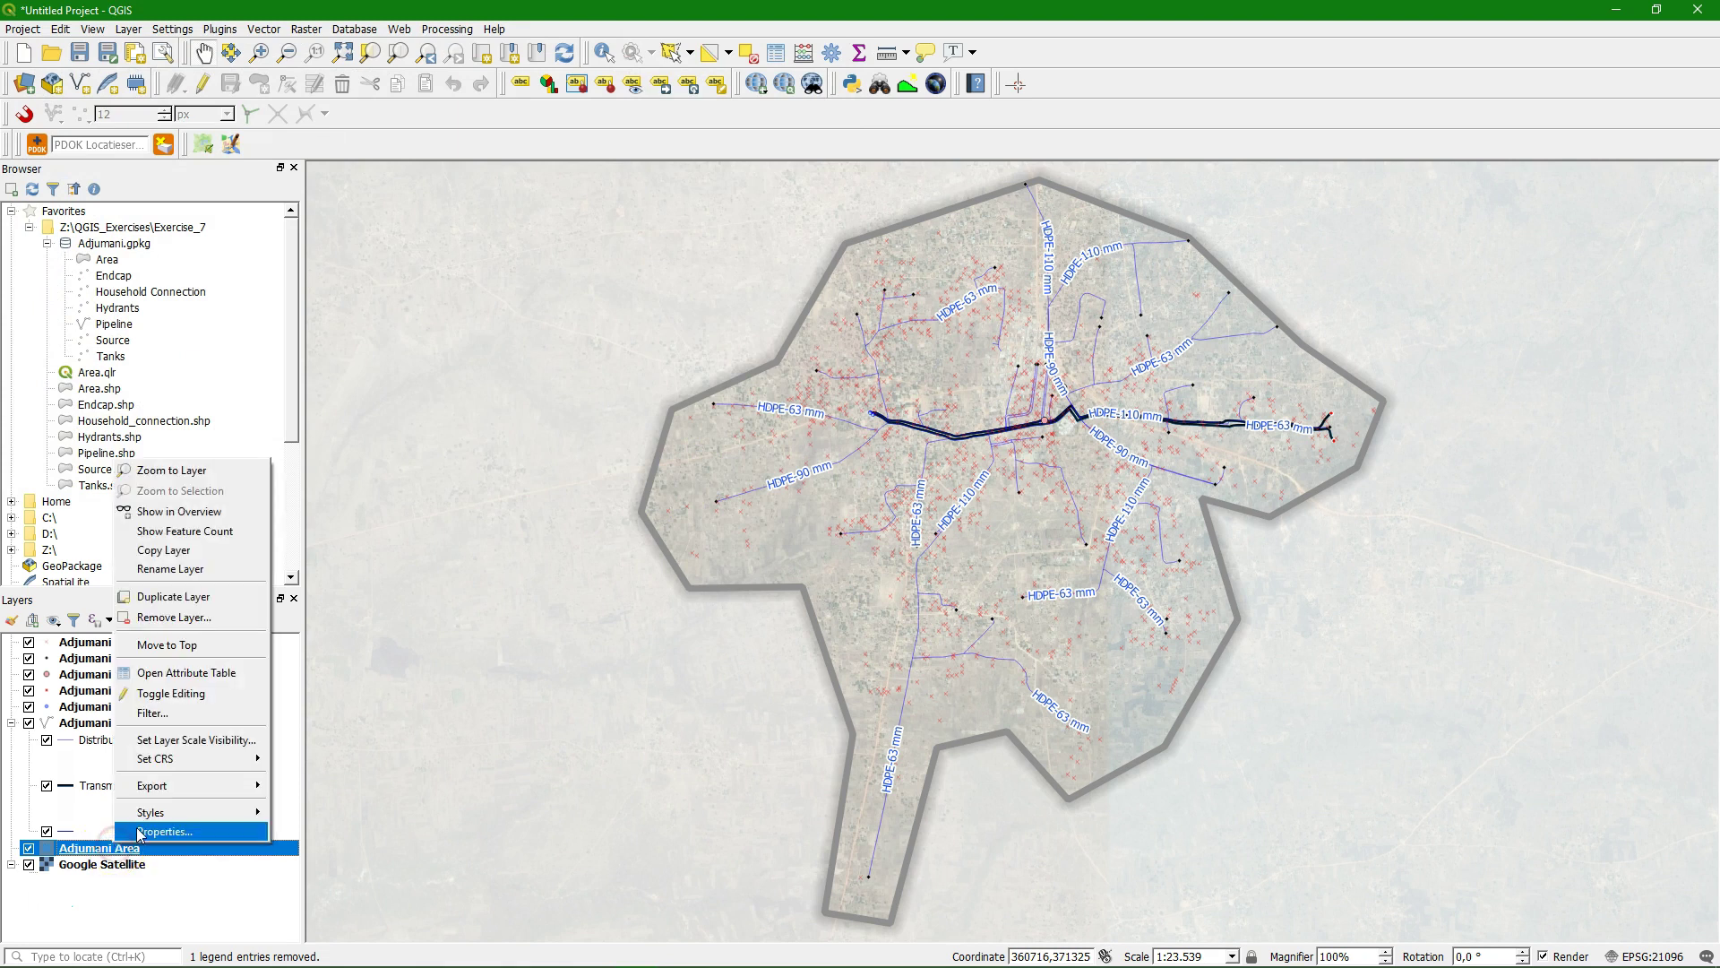
click(141, 832)
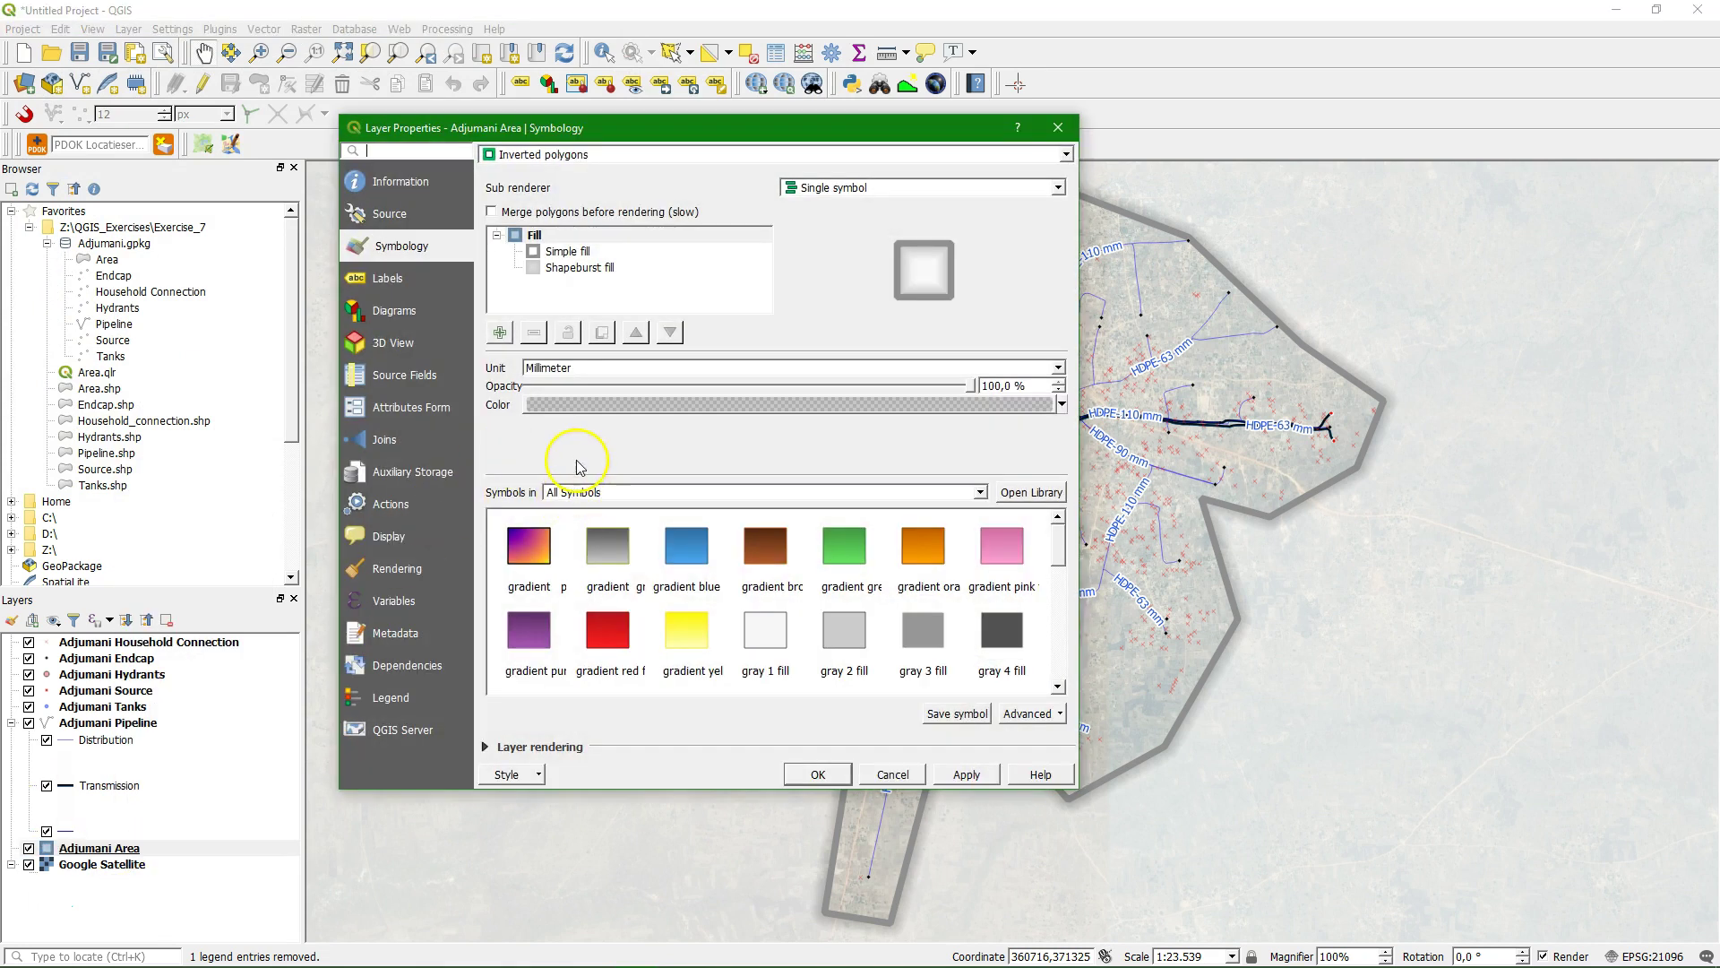
click(536, 774)
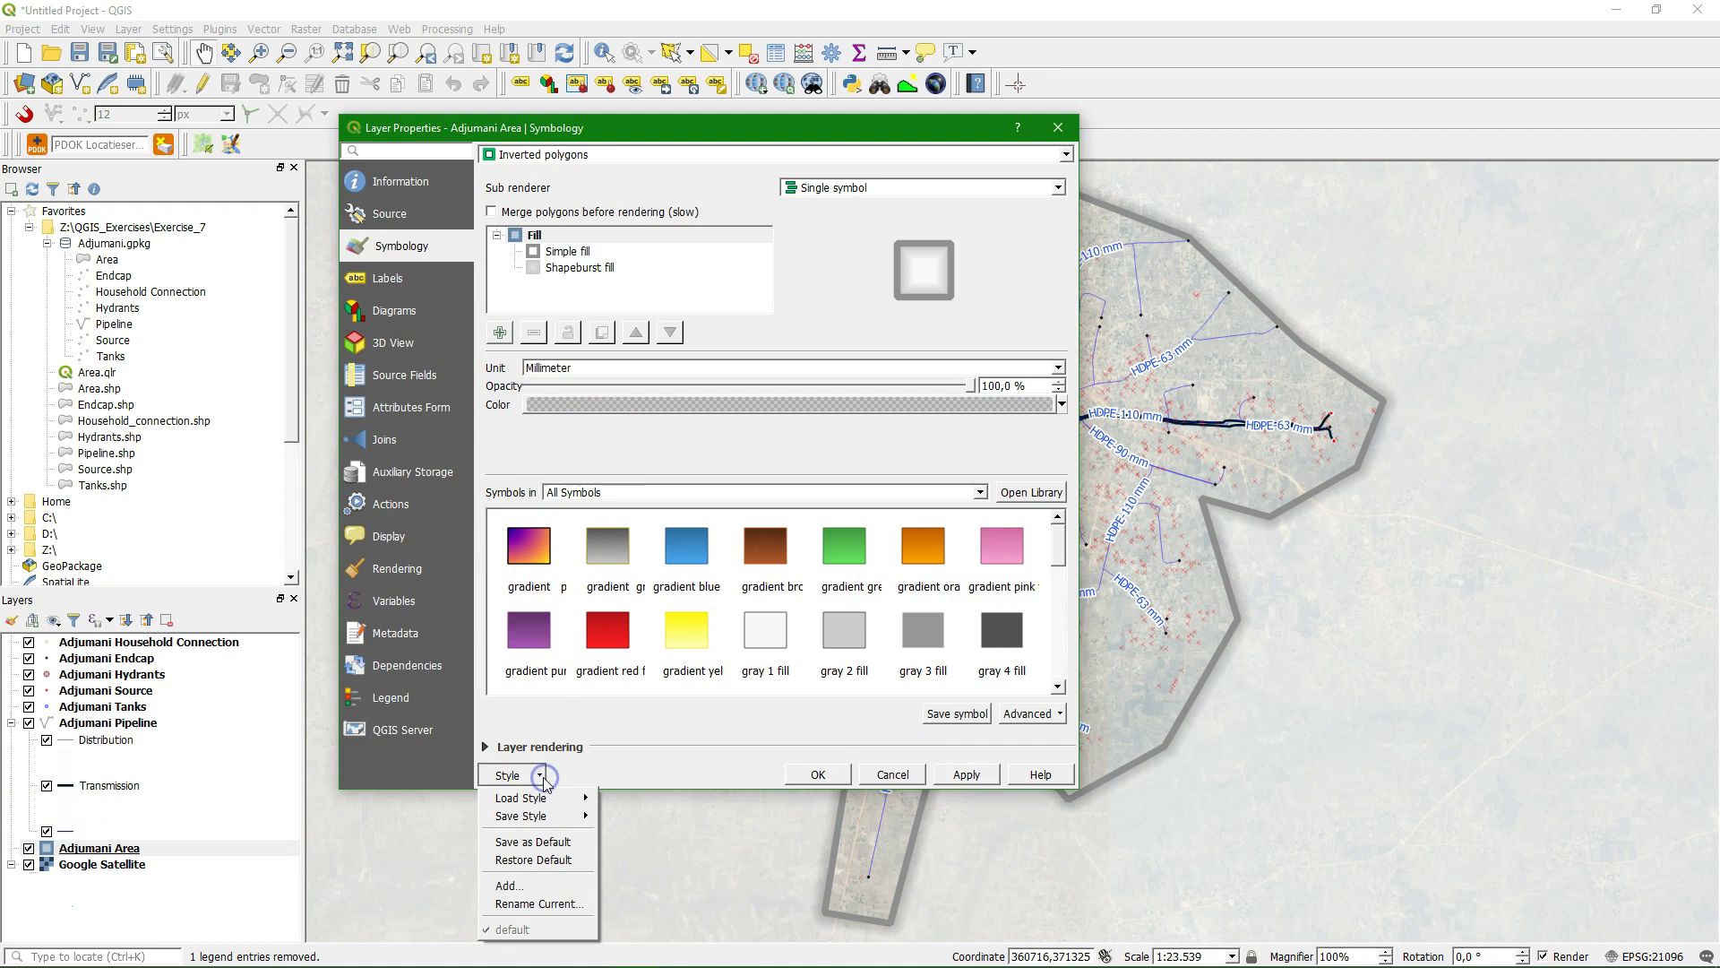
mouse_move(552, 815)
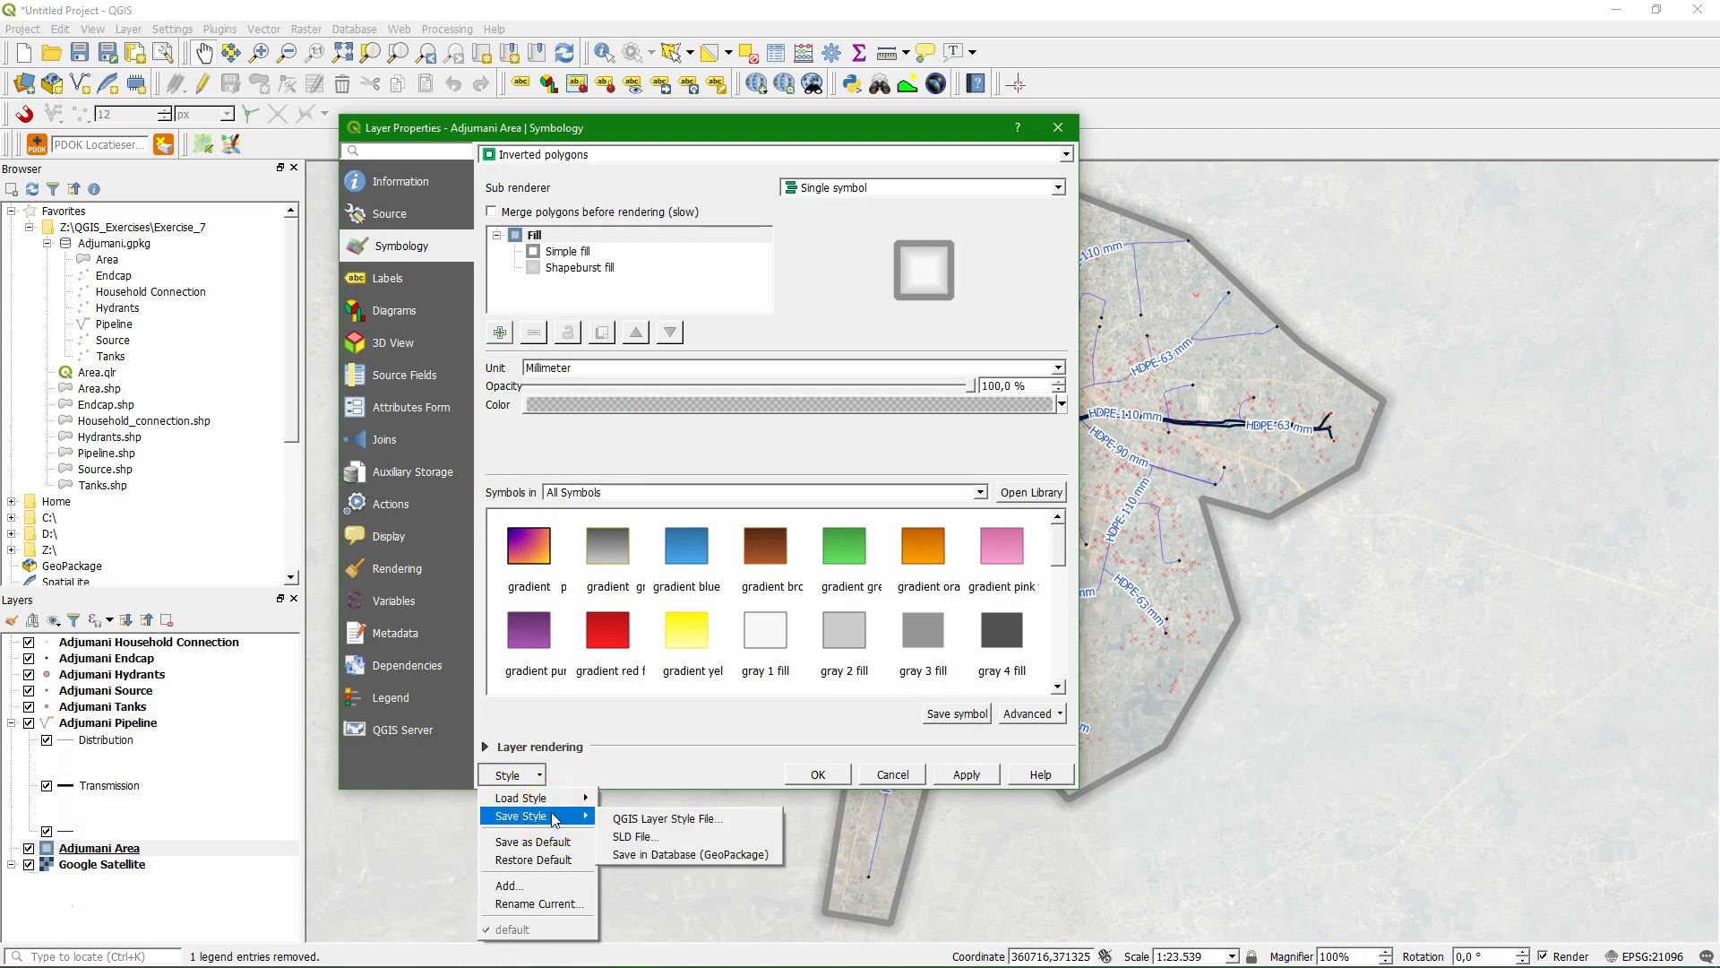
click(632, 837)
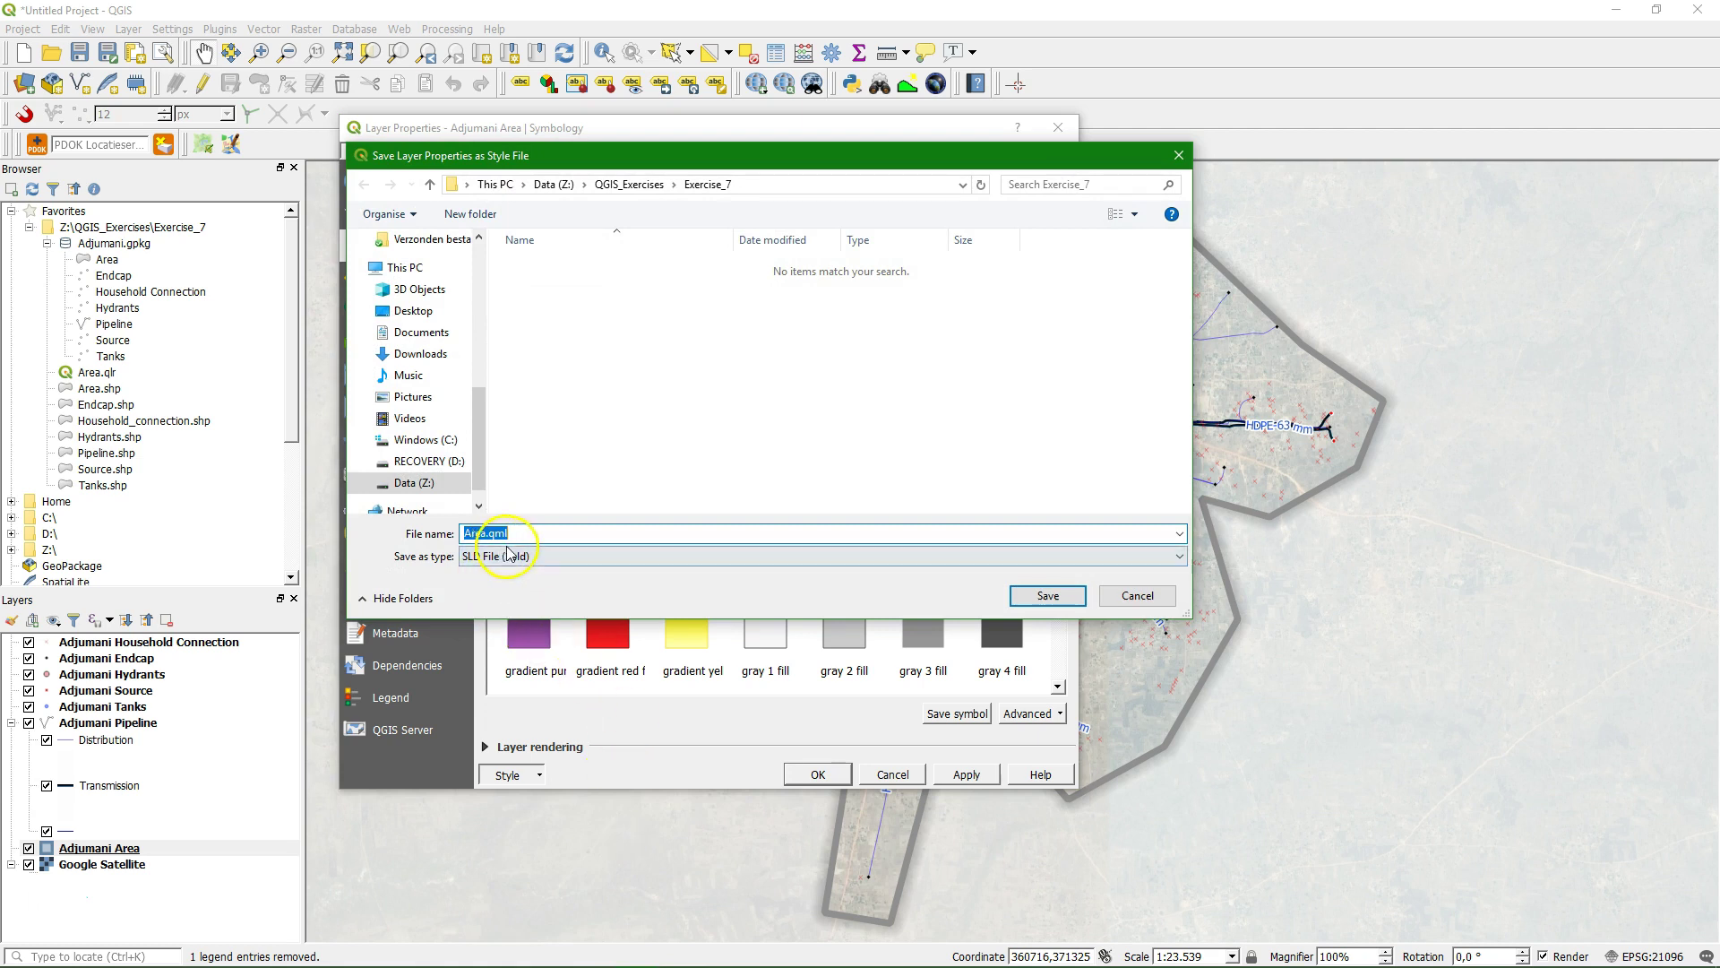
click(556, 532)
key(BackSpace)
key(BackSpace)
key(BackSpace)
key(BackSpace)
click(1001, 562)
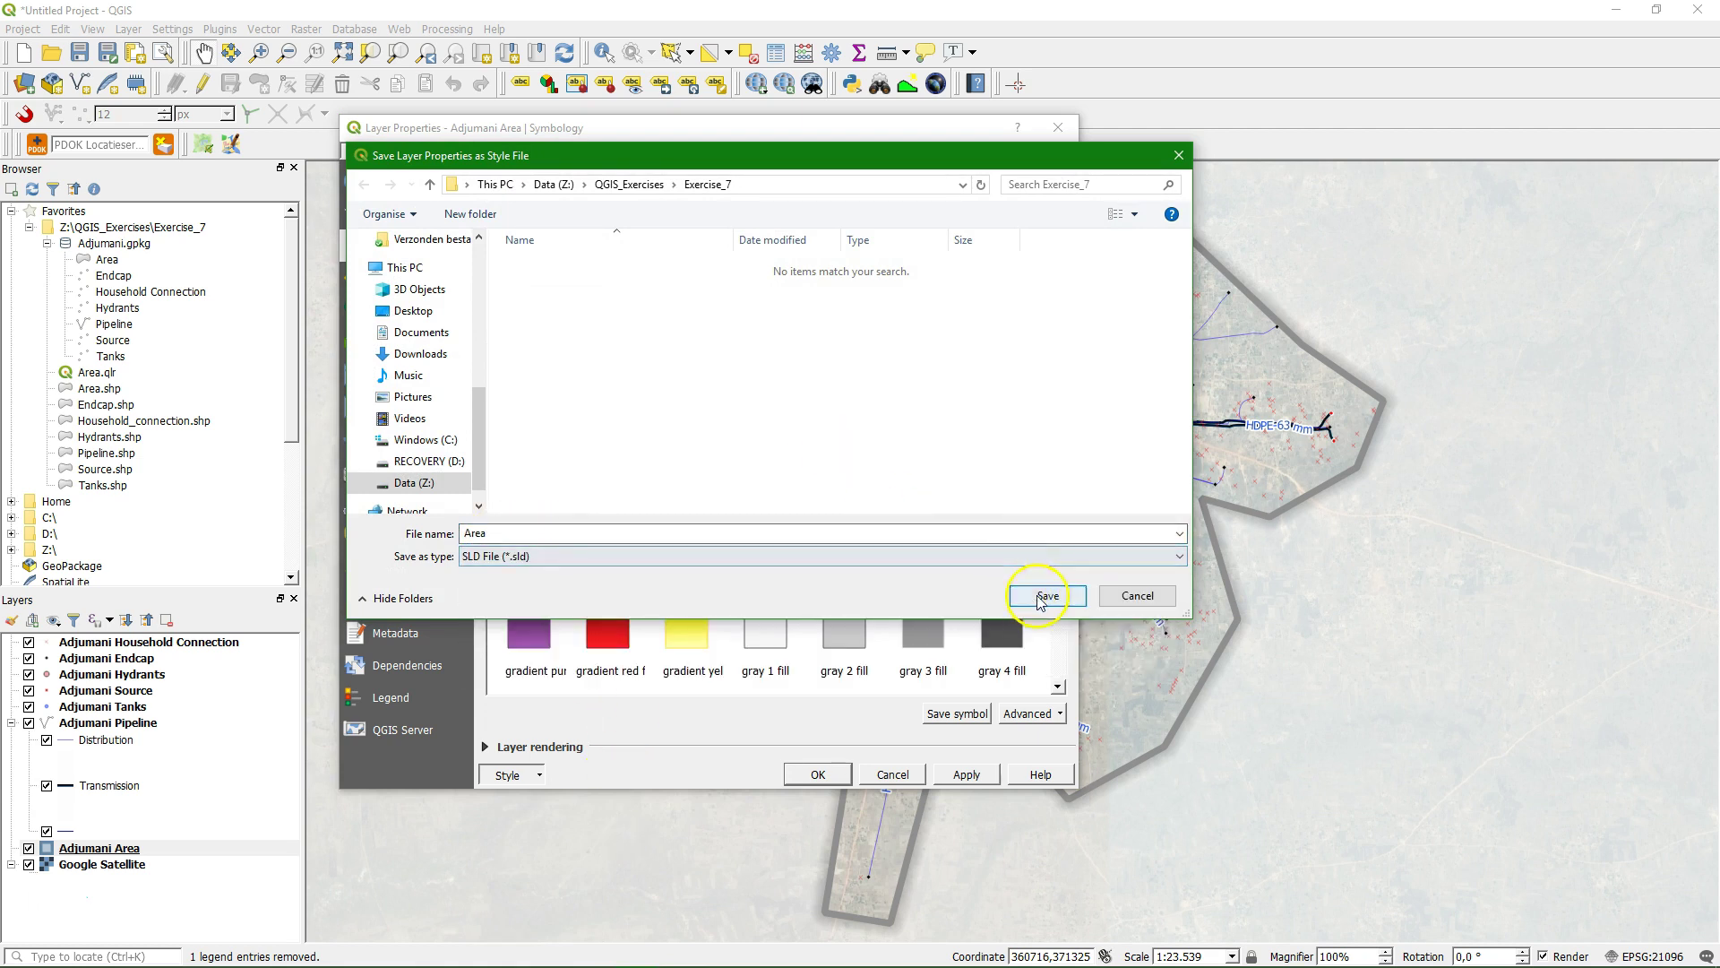
click(1039, 596)
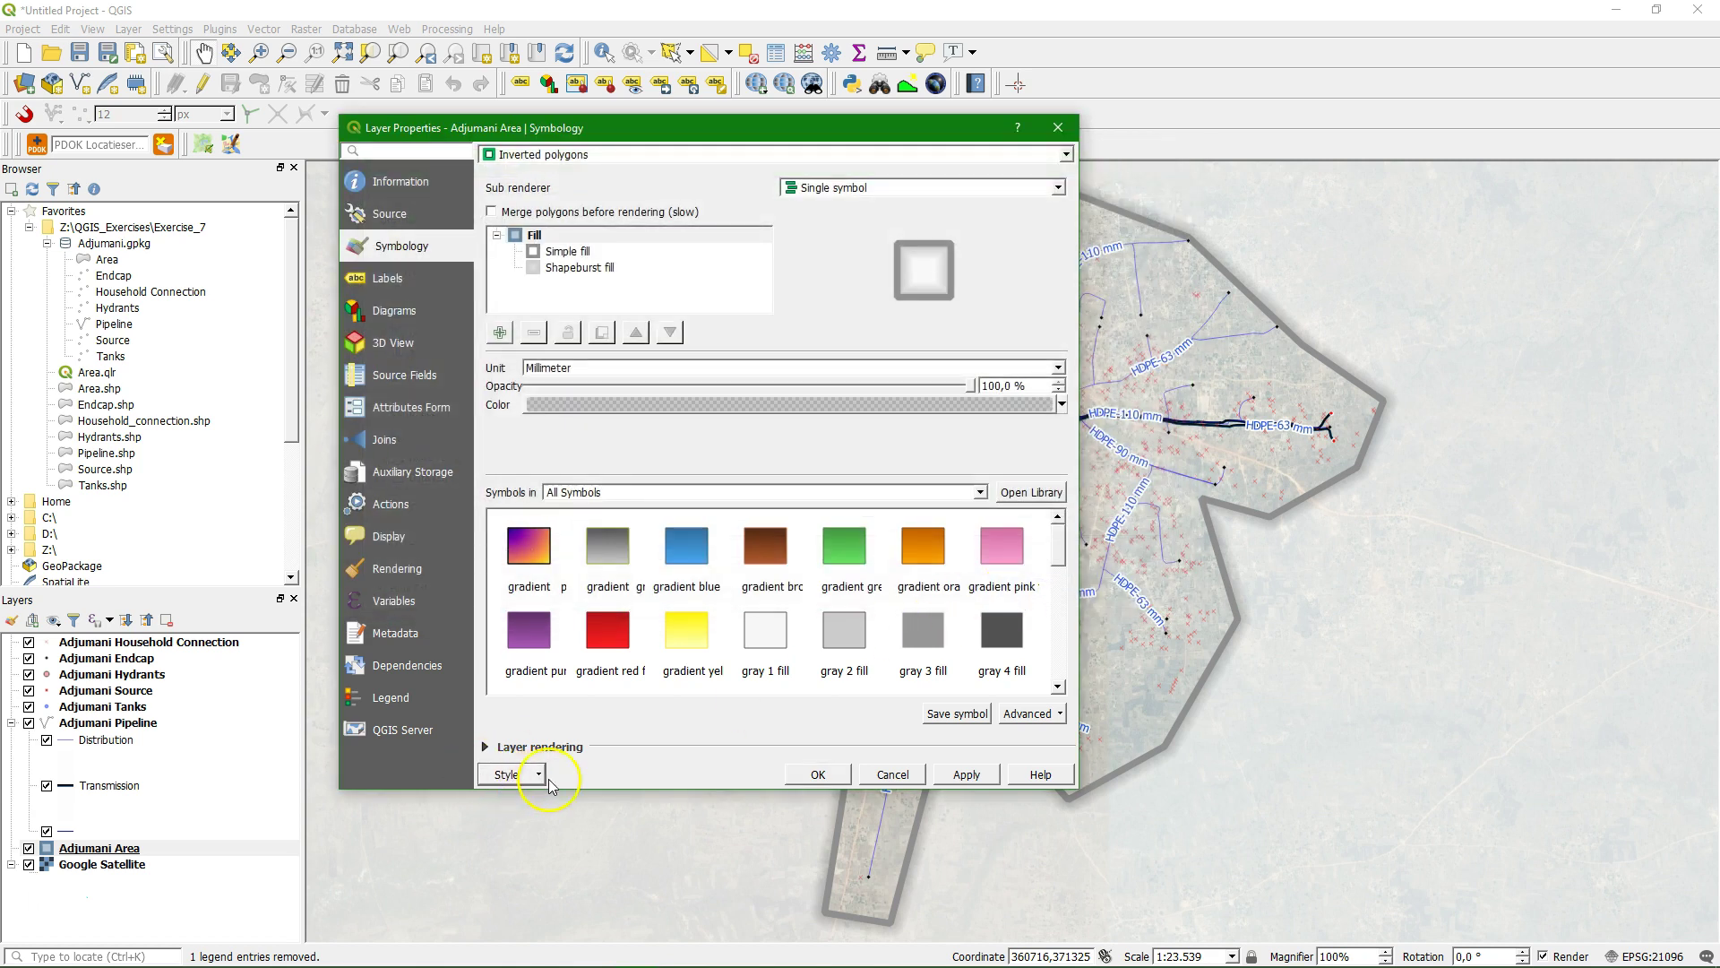
Store the Area style in the GeoPackage as the default style, then close Layer Properties
click(538, 775)
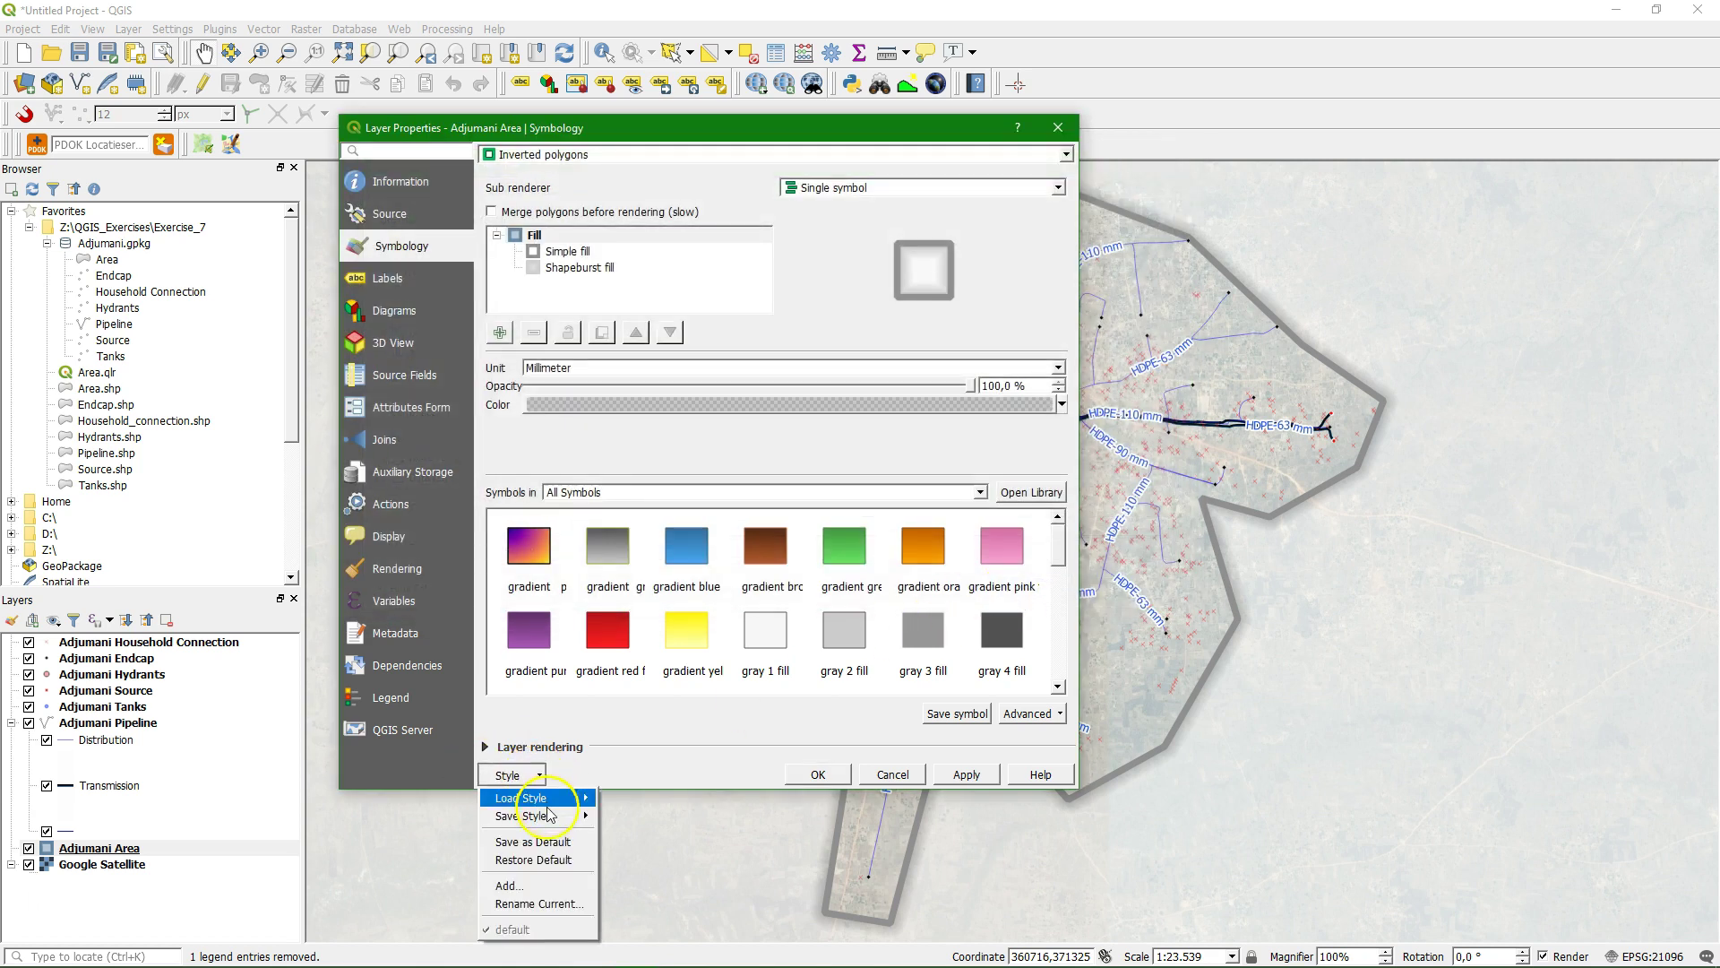
mouse_move(551, 816)
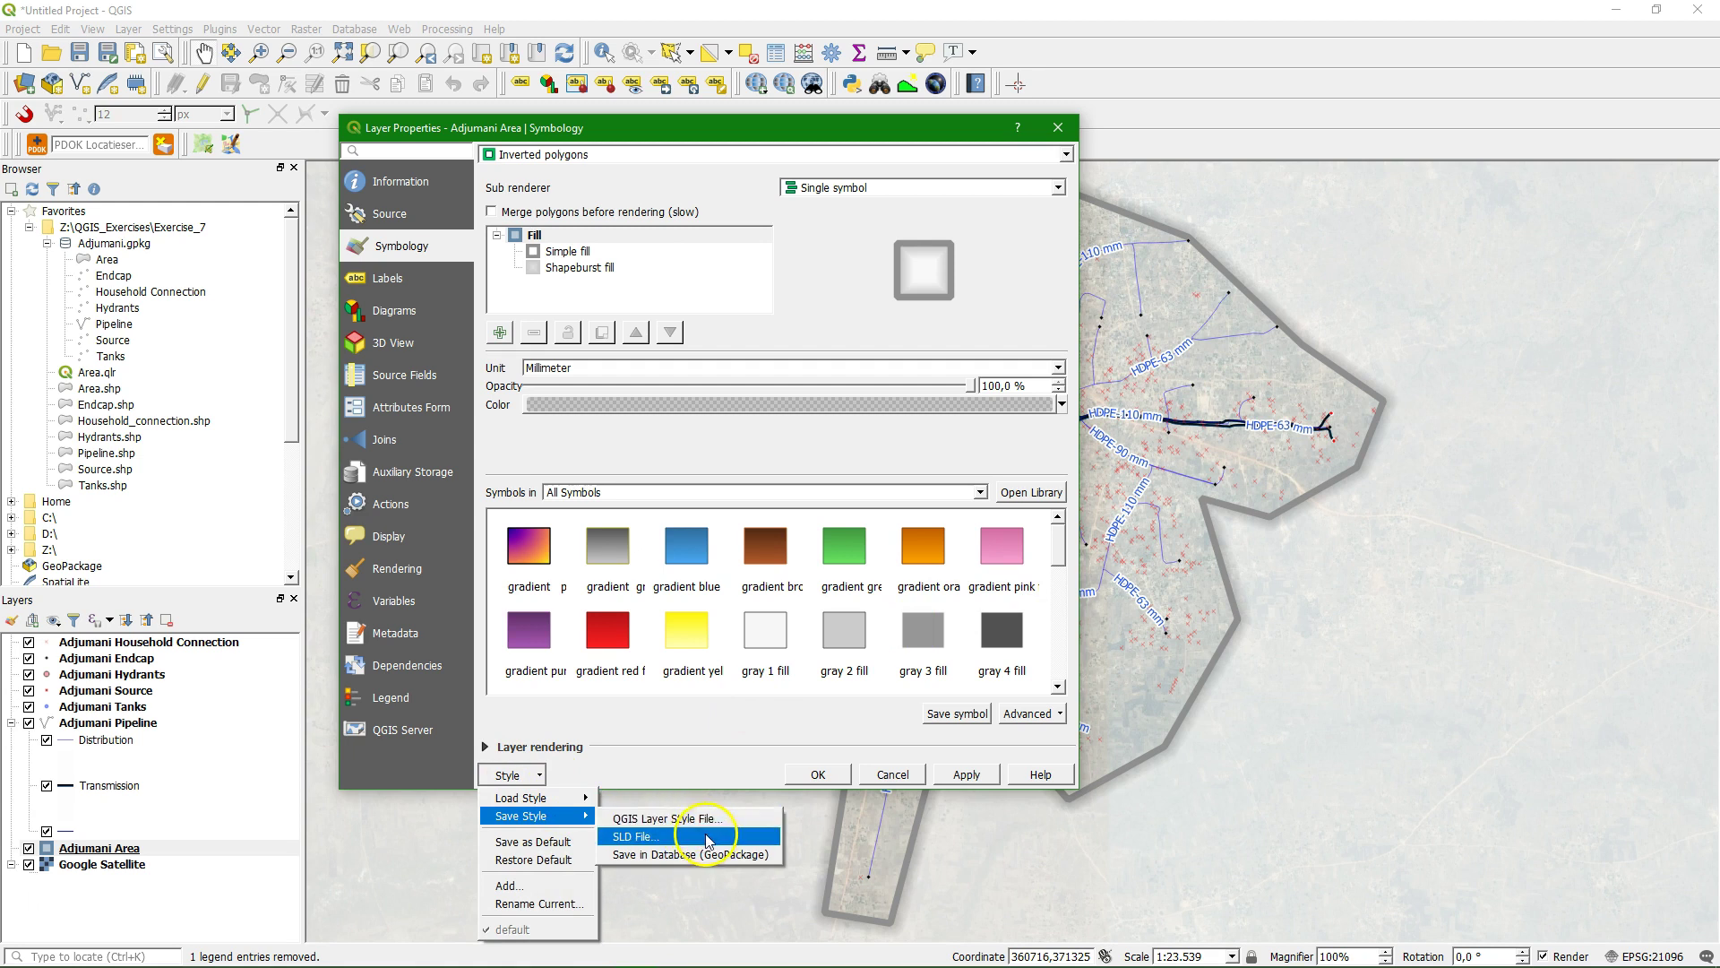
click(667, 853)
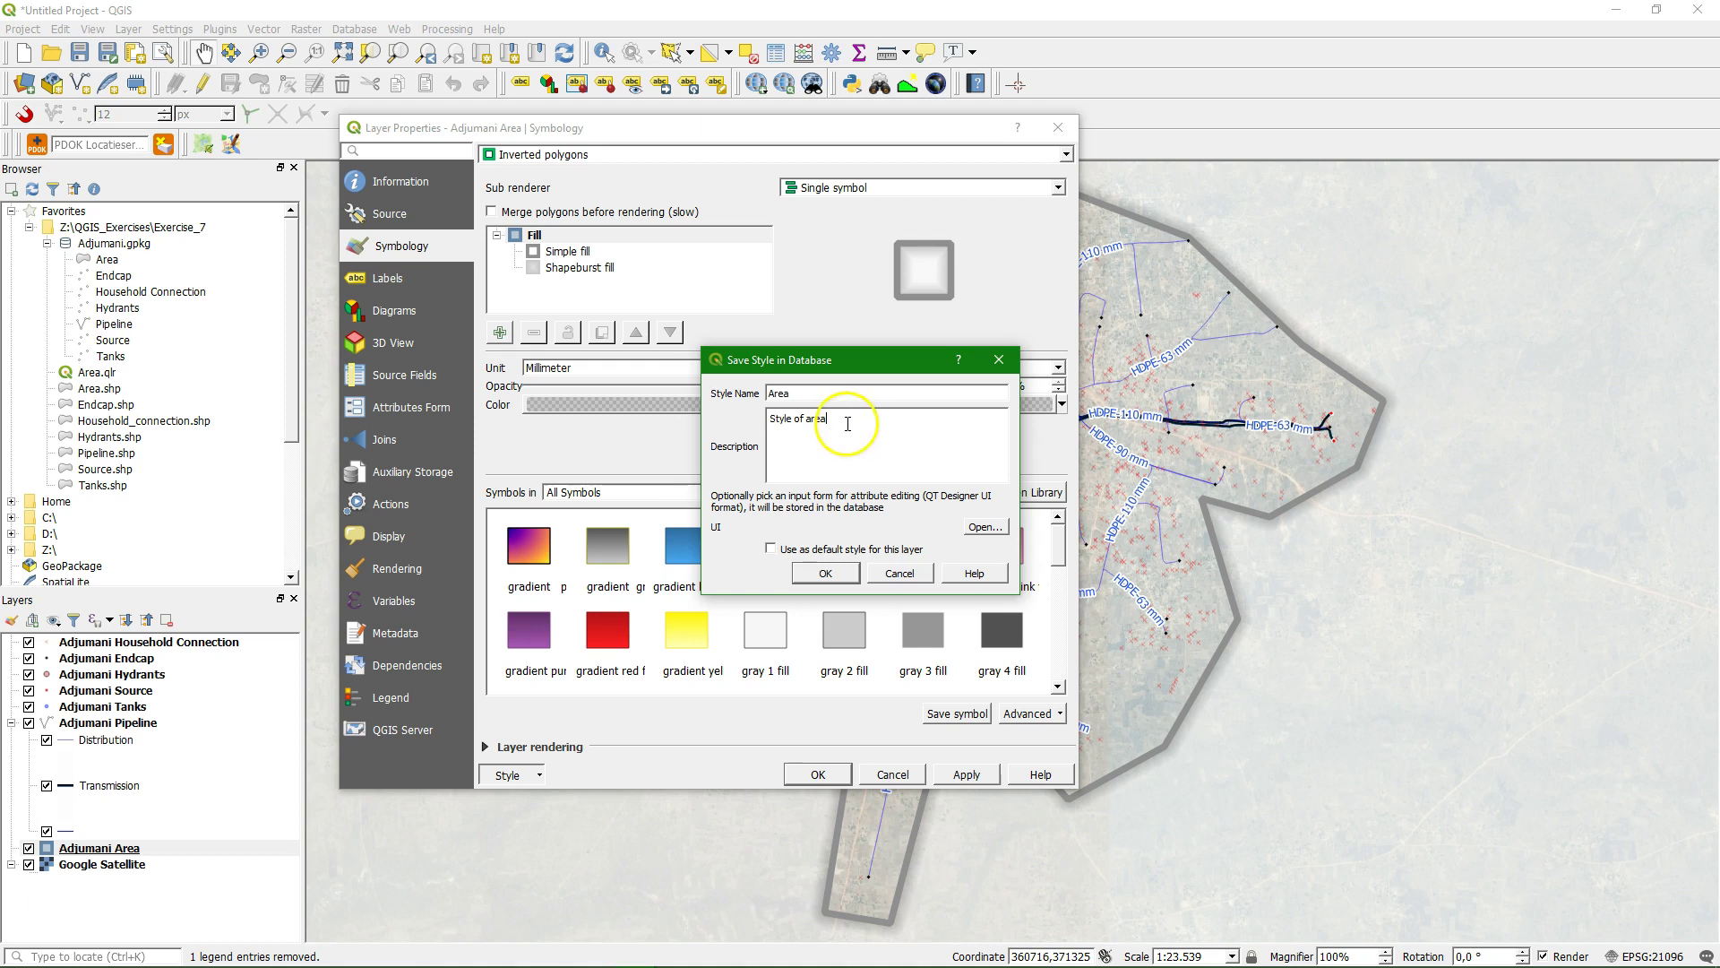
click(795, 549)
click(826, 574)
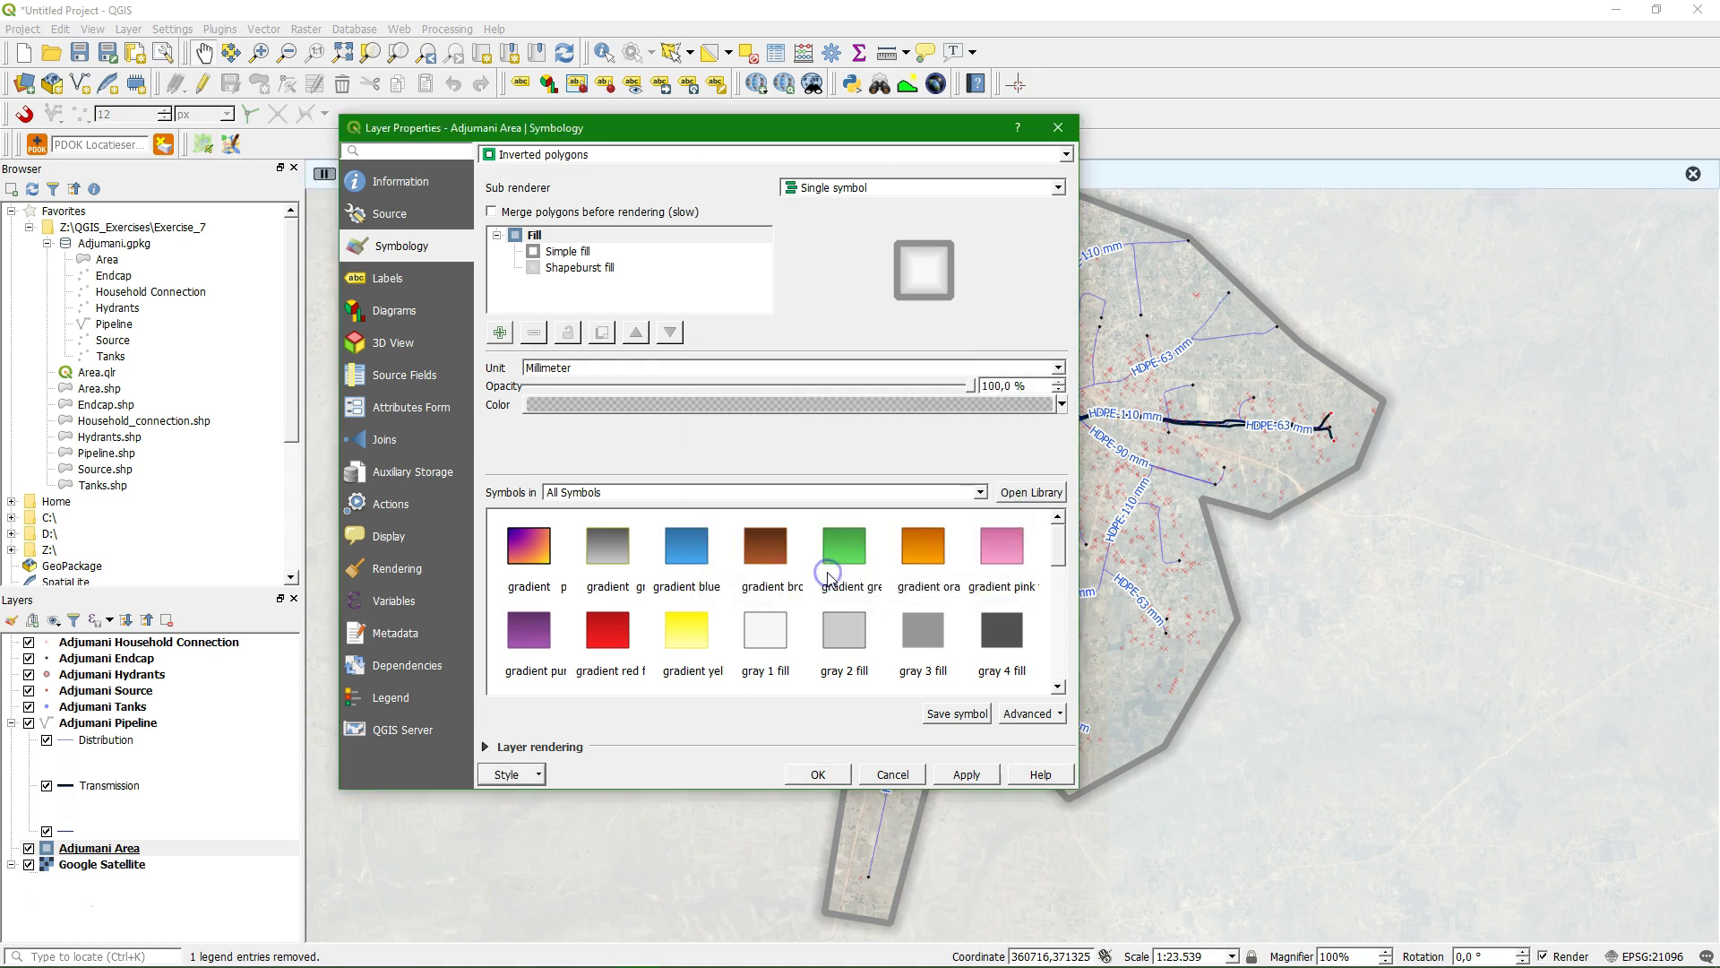
click(834, 786)
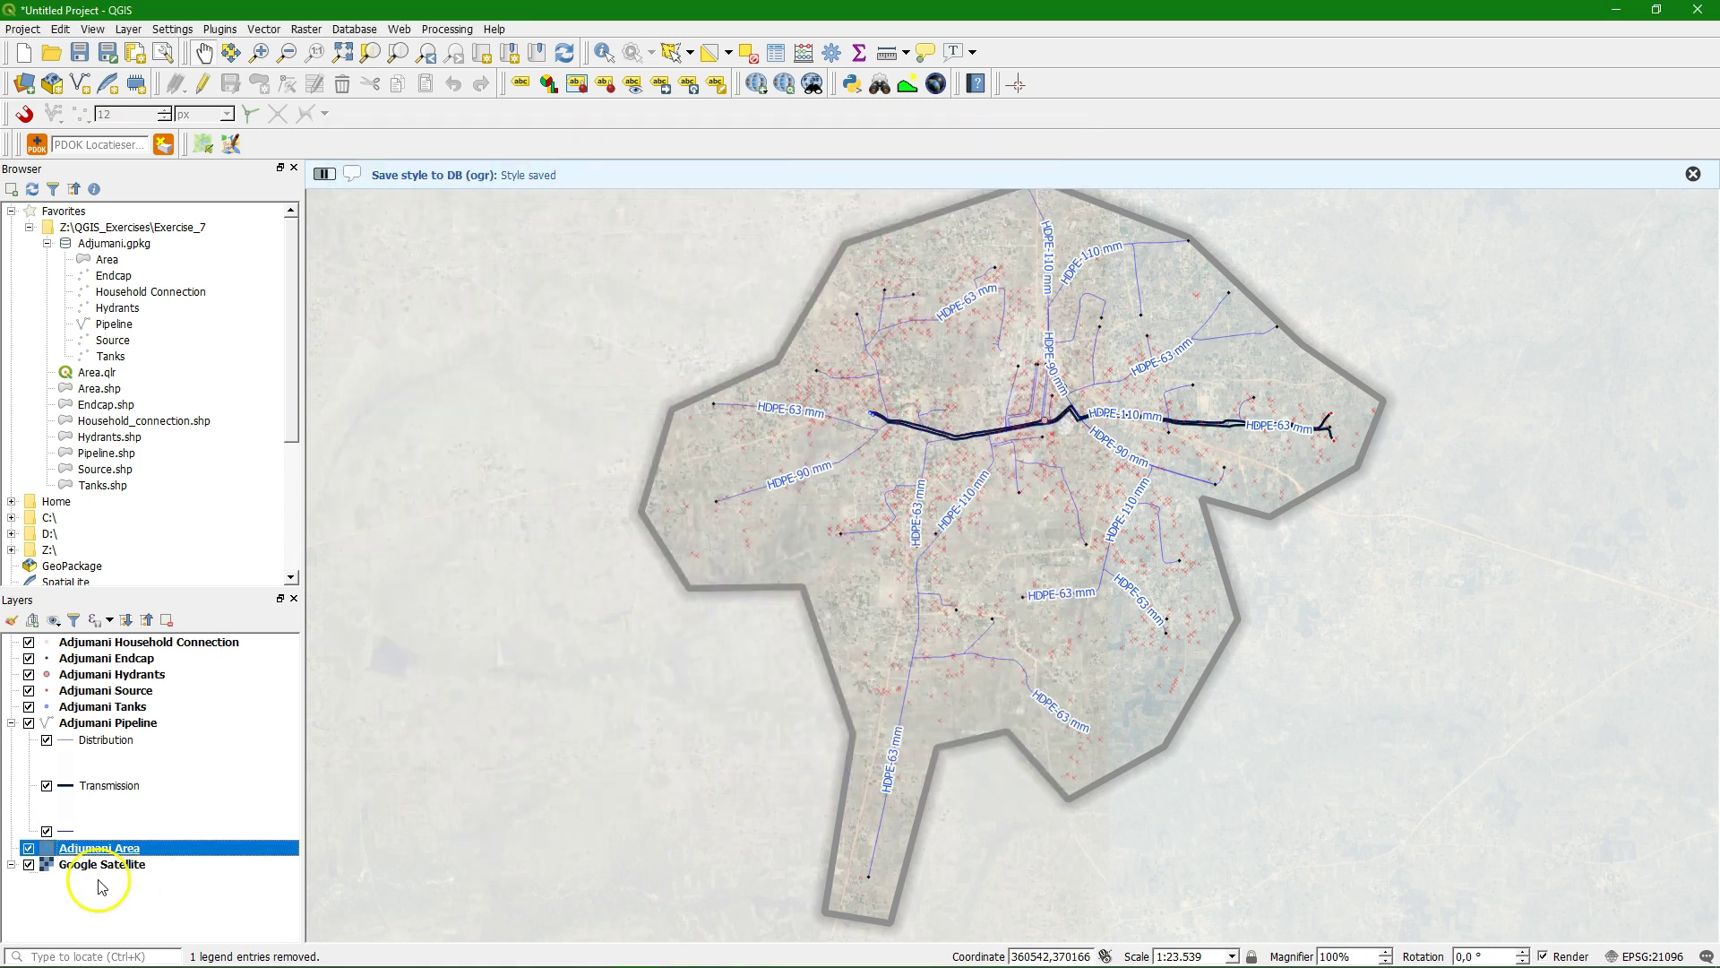
Store the Adjumani Pipeline style in the GeoPackage as 'Pipeline', described 'Style of pipeline'
right_click(96, 726)
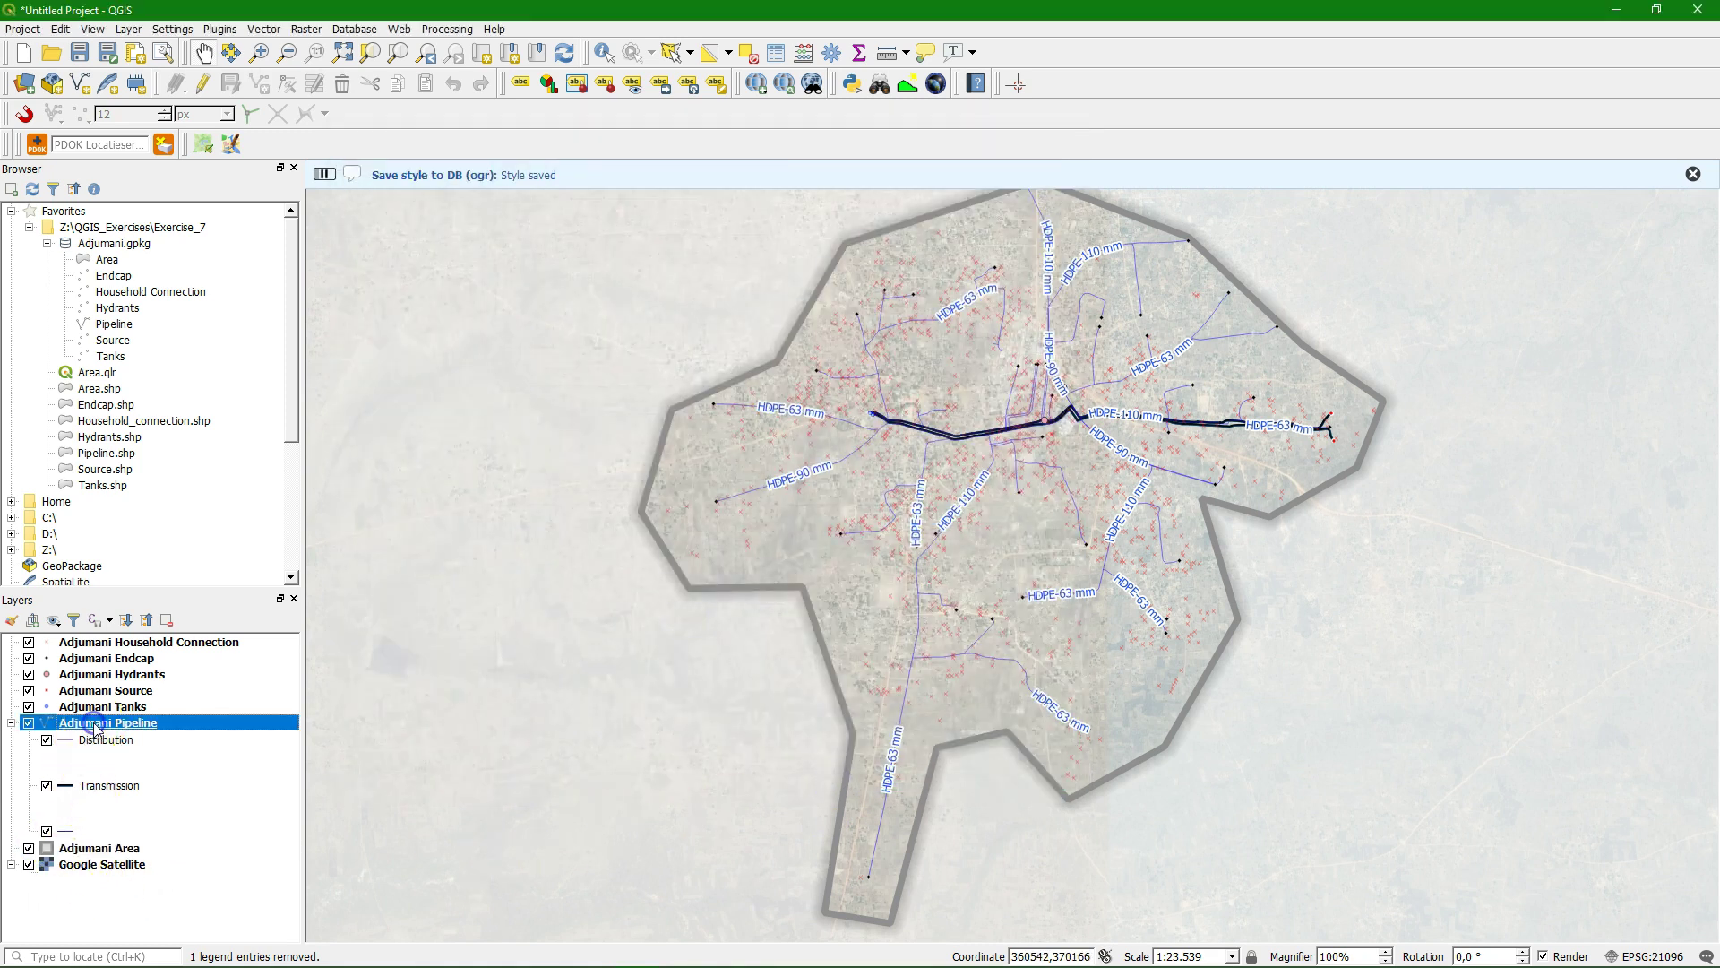
click(130, 709)
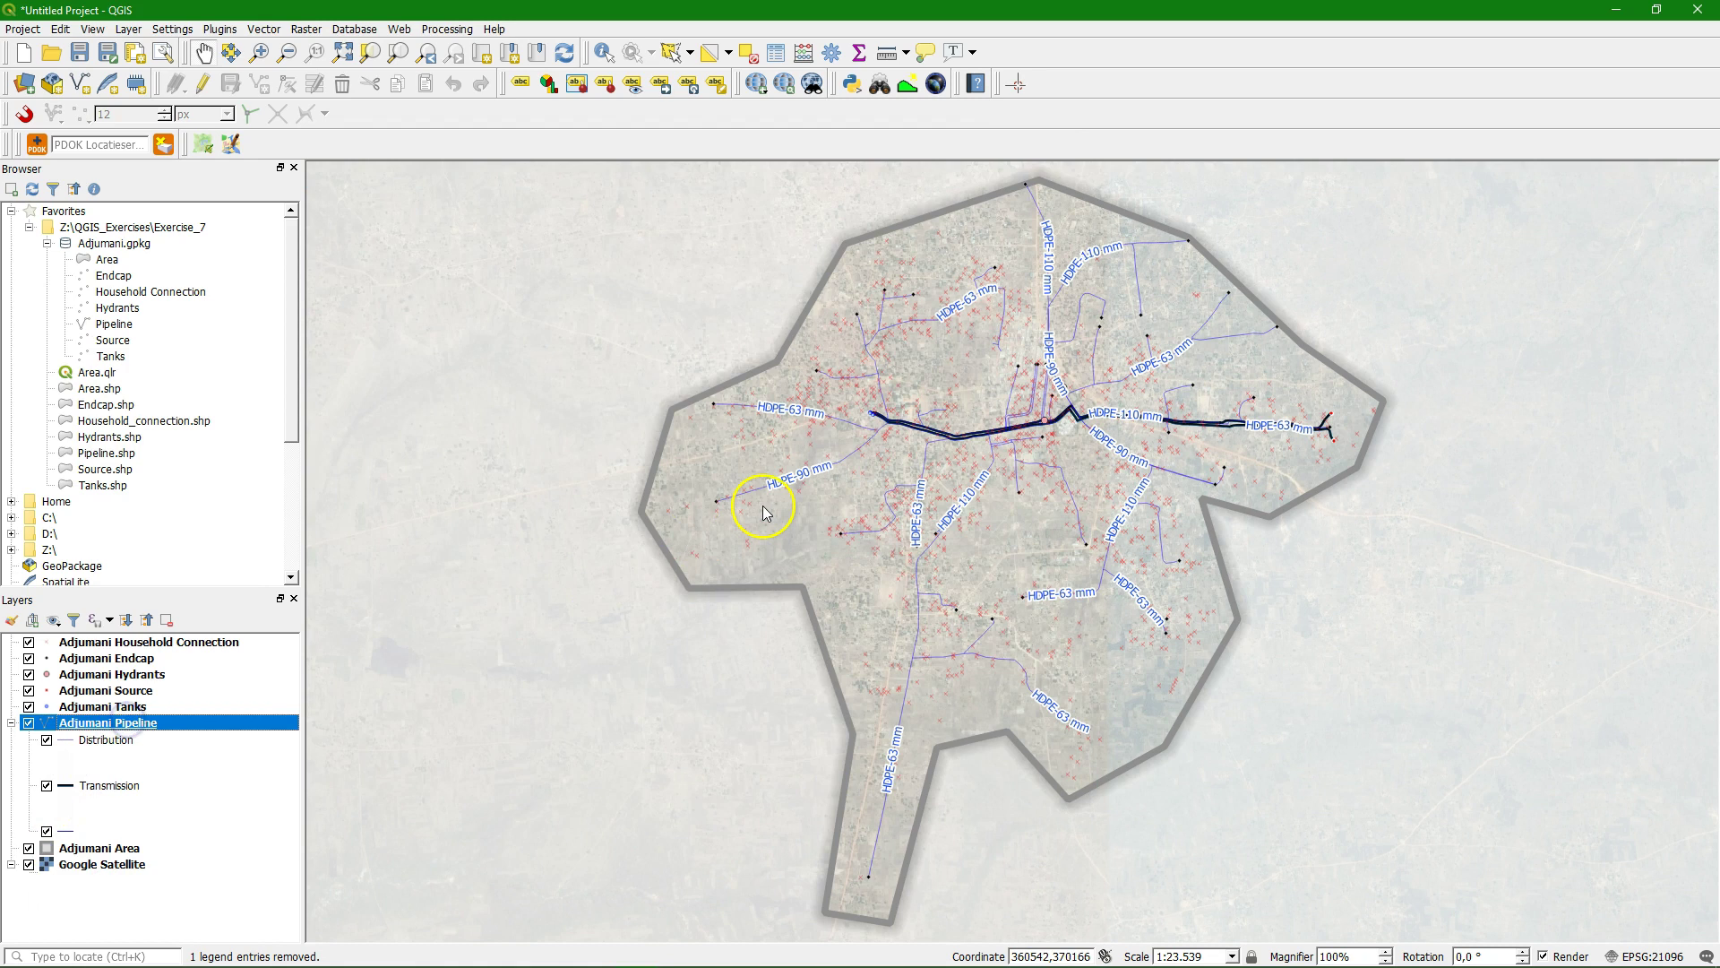
click(529, 774)
mouse_move(538, 816)
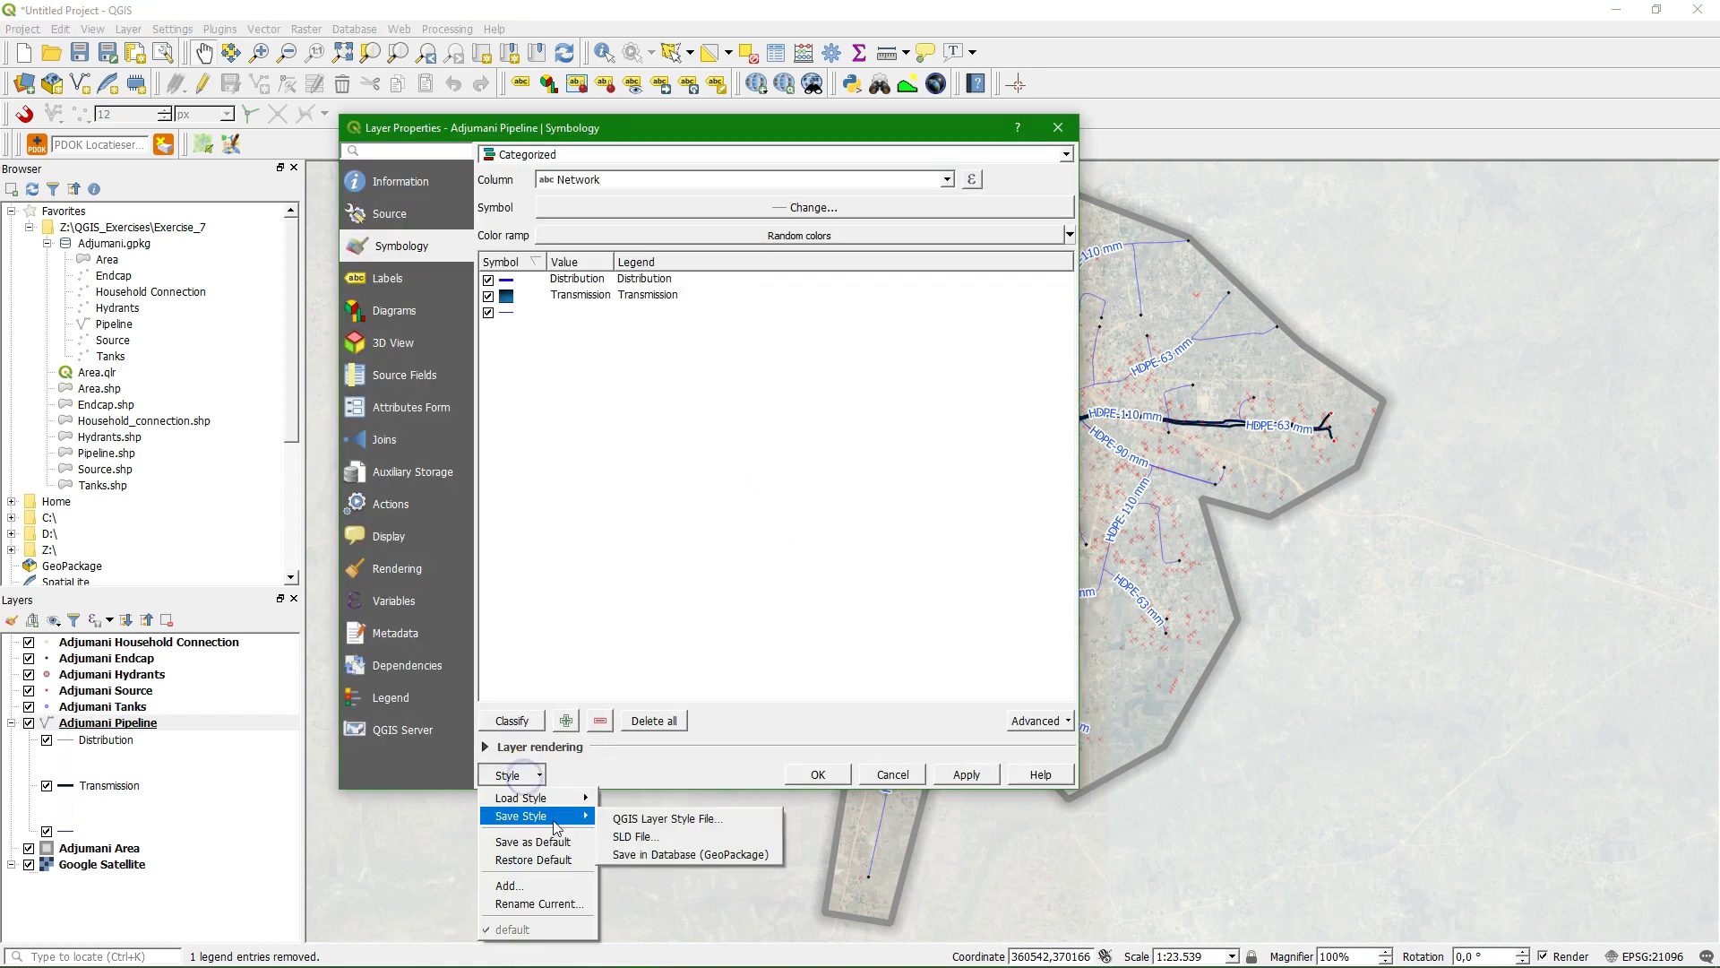
click(684, 855)
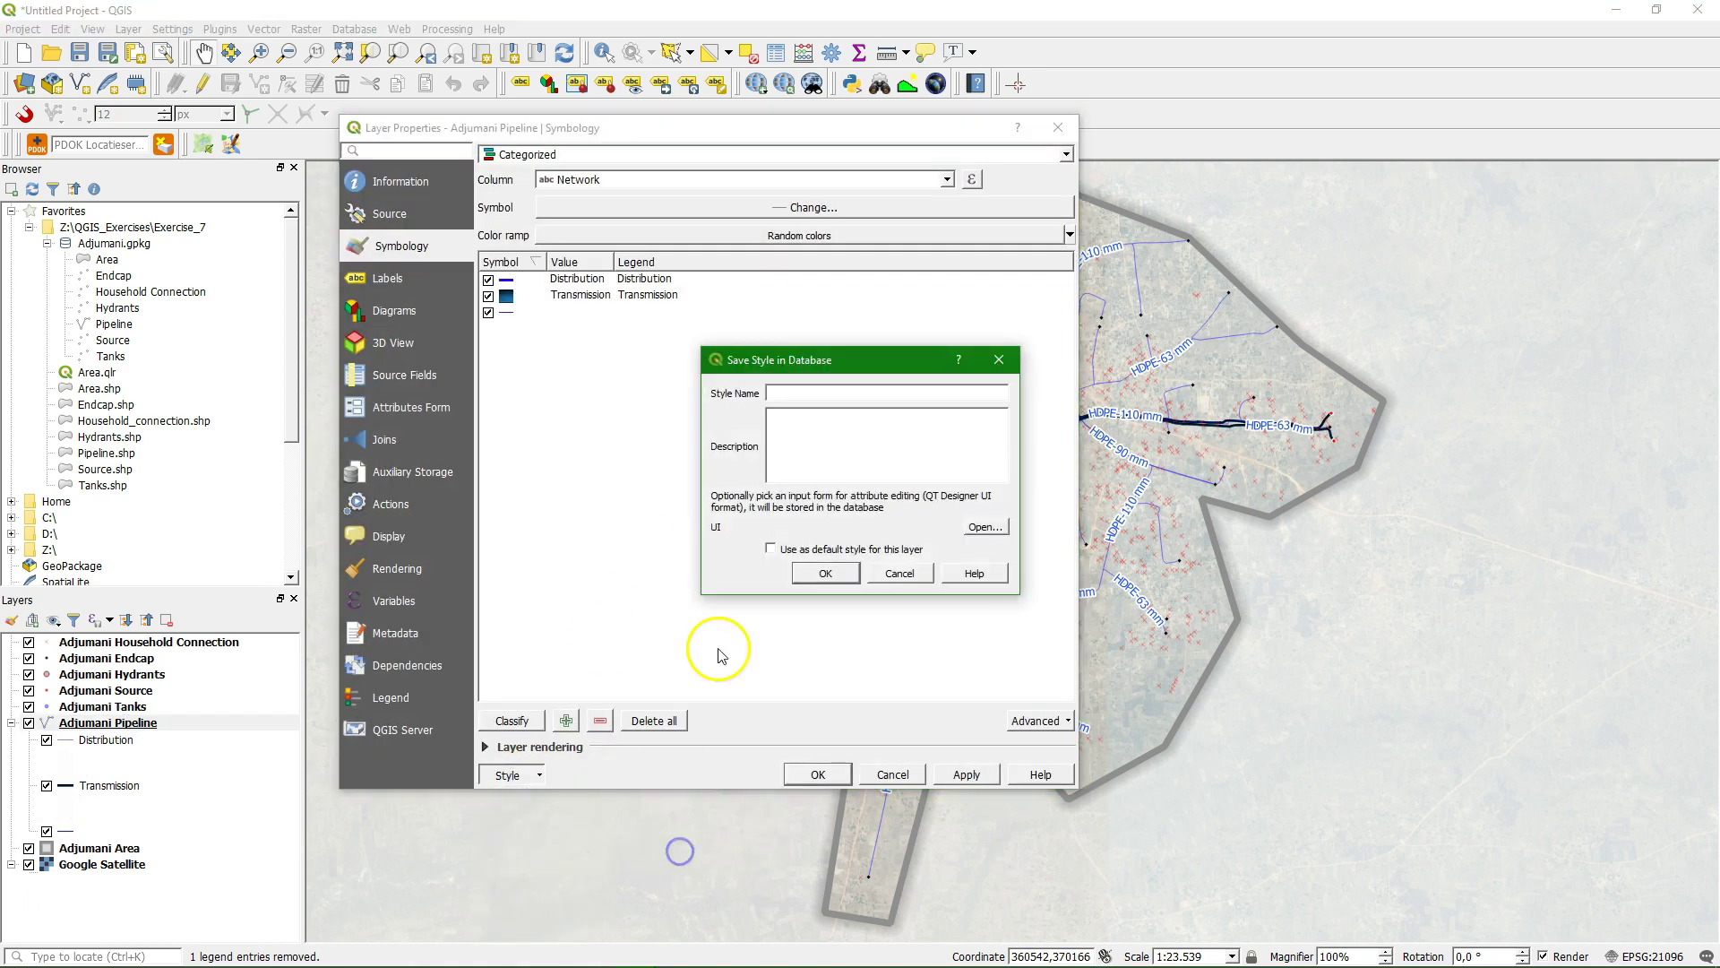
click(860, 507)
click(863, 439)
text(Style of pipeline)
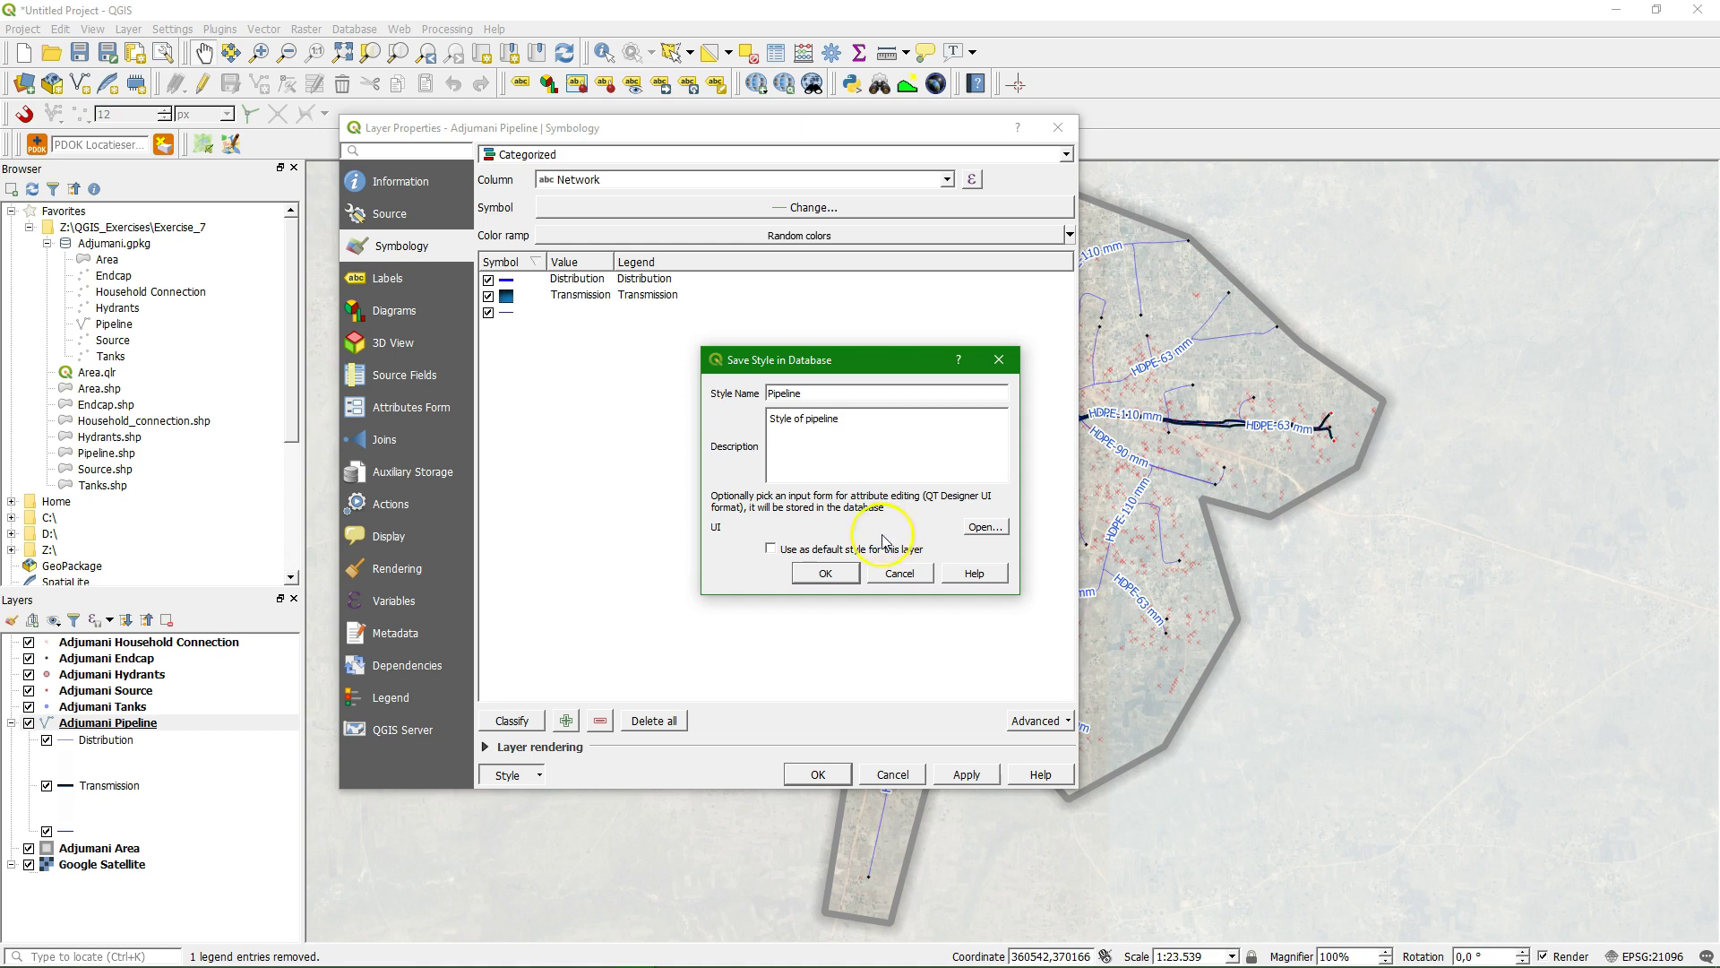
click(825, 572)
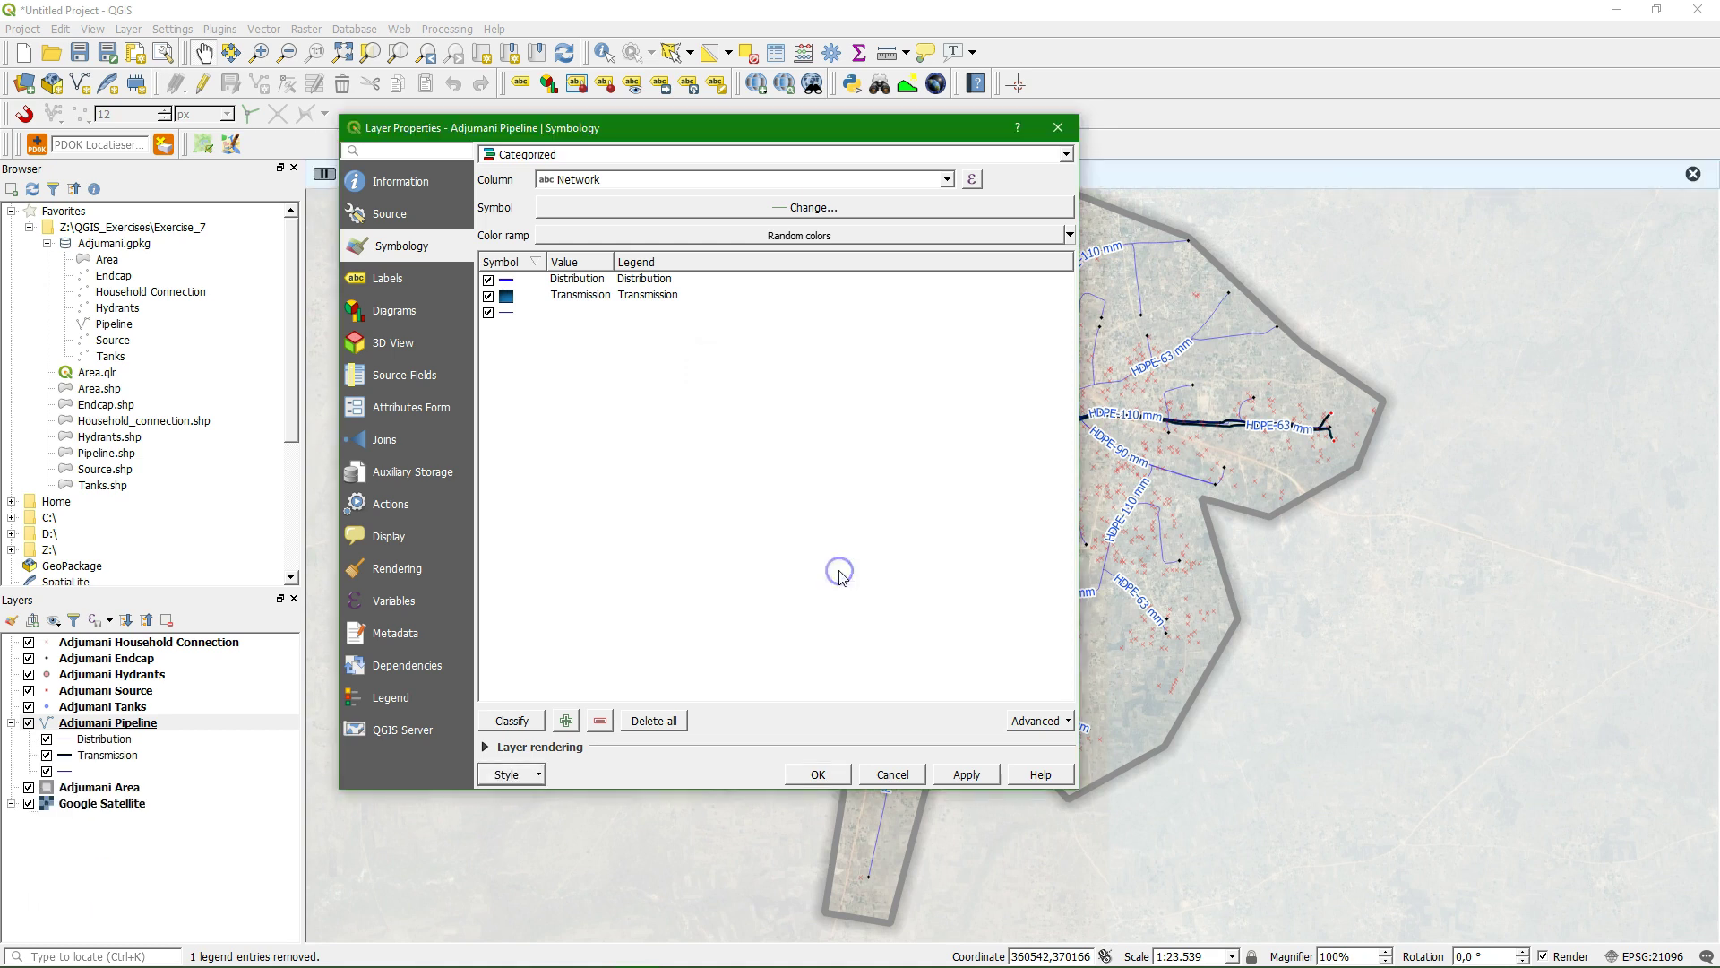
click(1069, 135)
Store the Adjumani Tanks style in the GeoPackage and close its Layer Properties
click(102, 708)
right_click(101, 708)
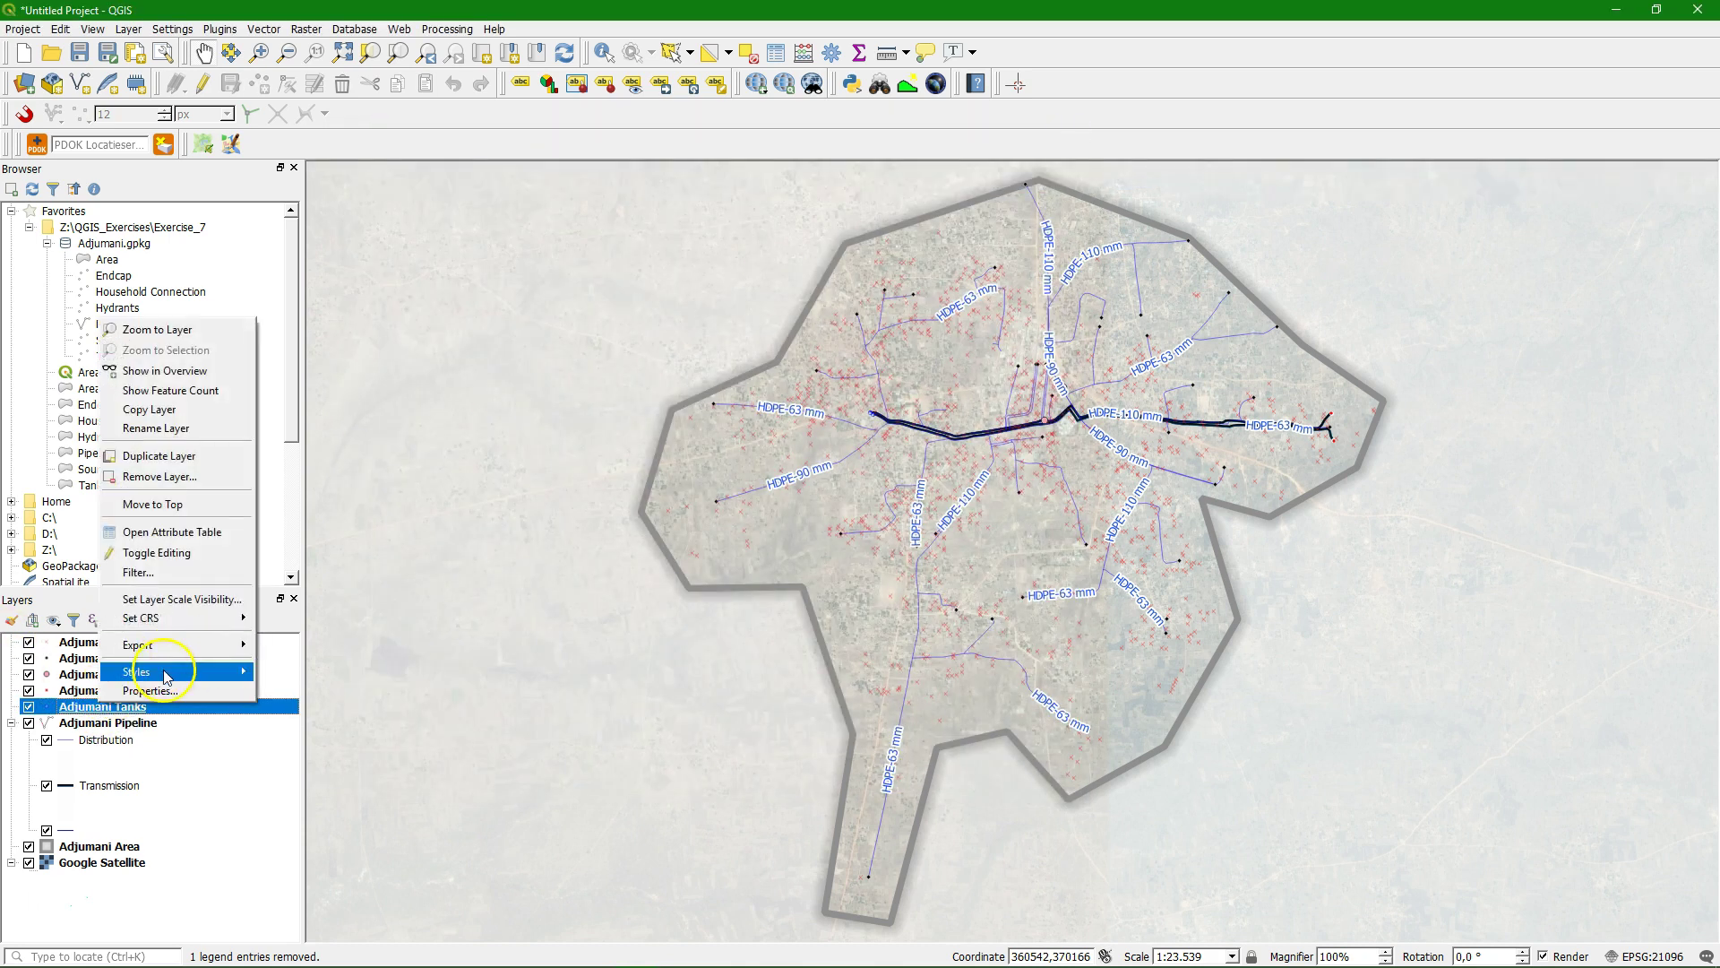
click(164, 695)
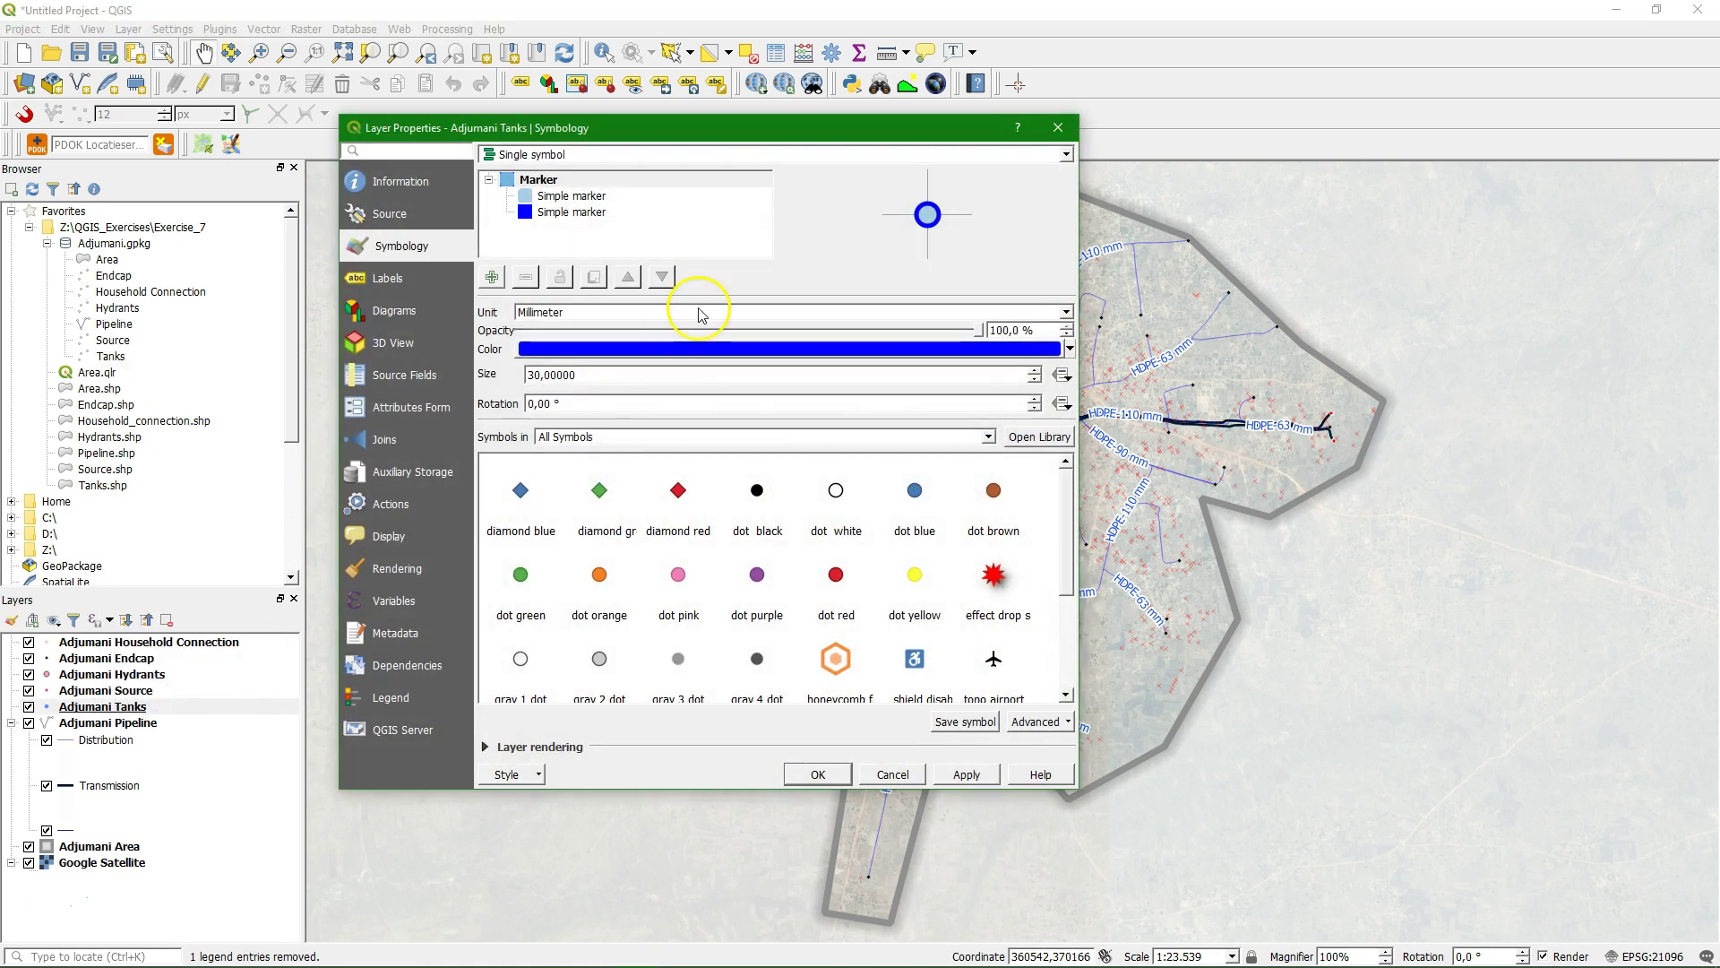
click(536, 775)
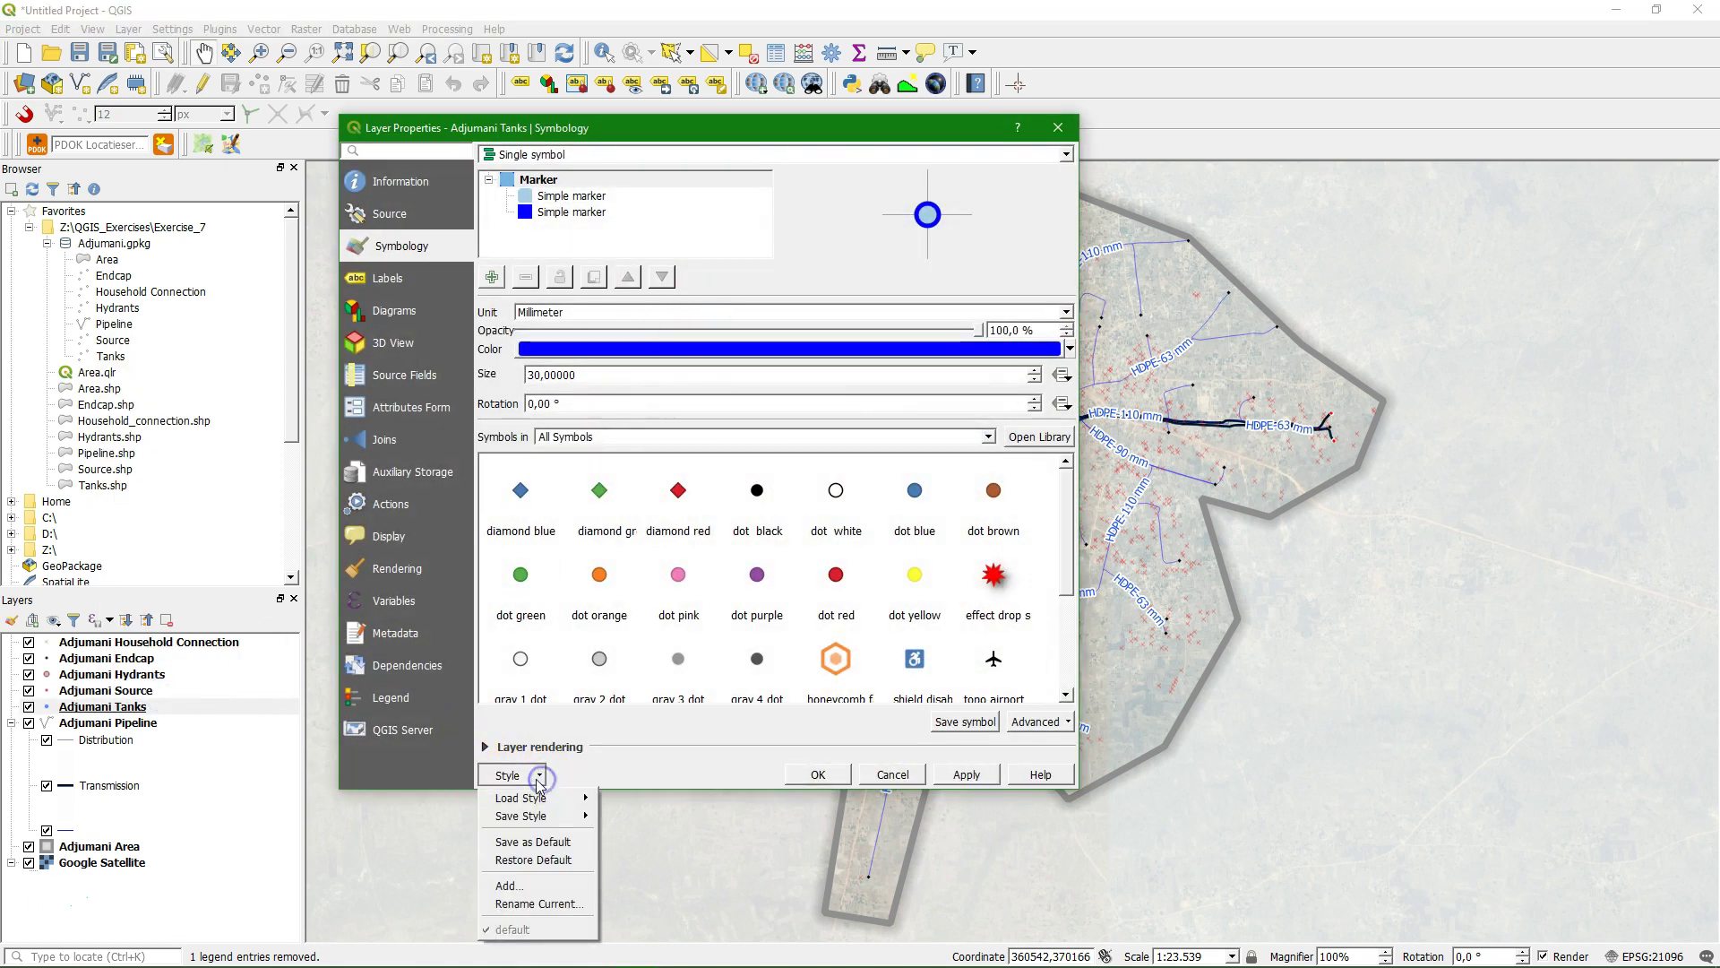
mouse_move(540, 817)
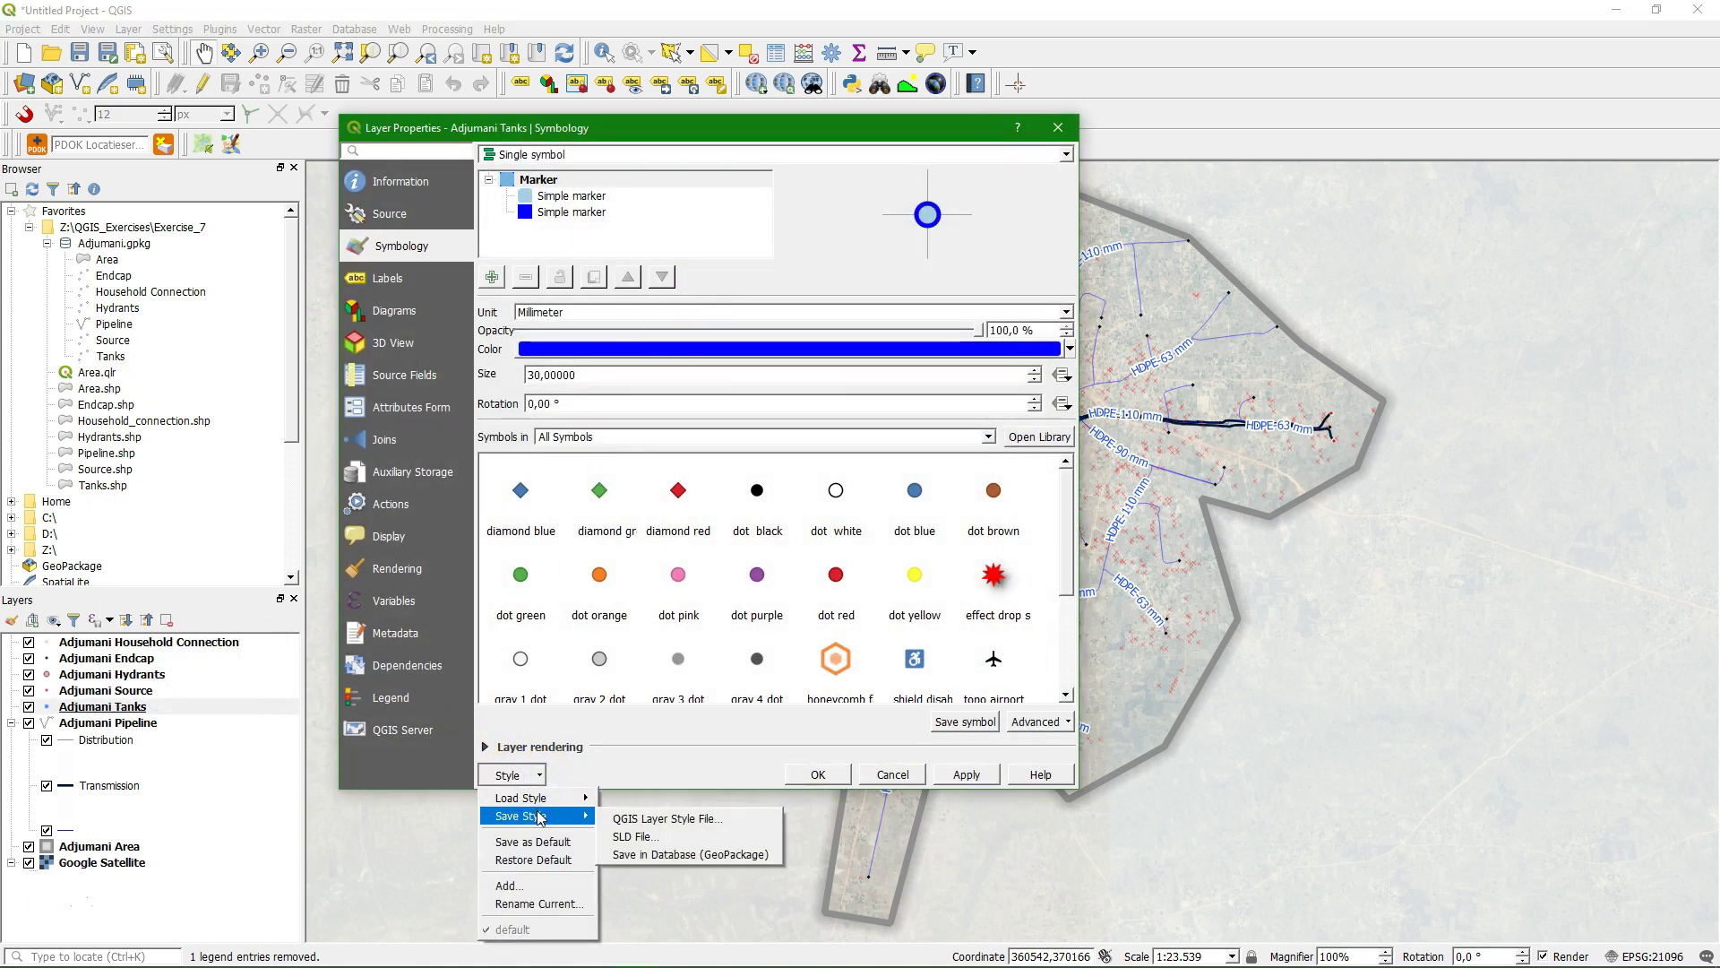
click(681, 854)
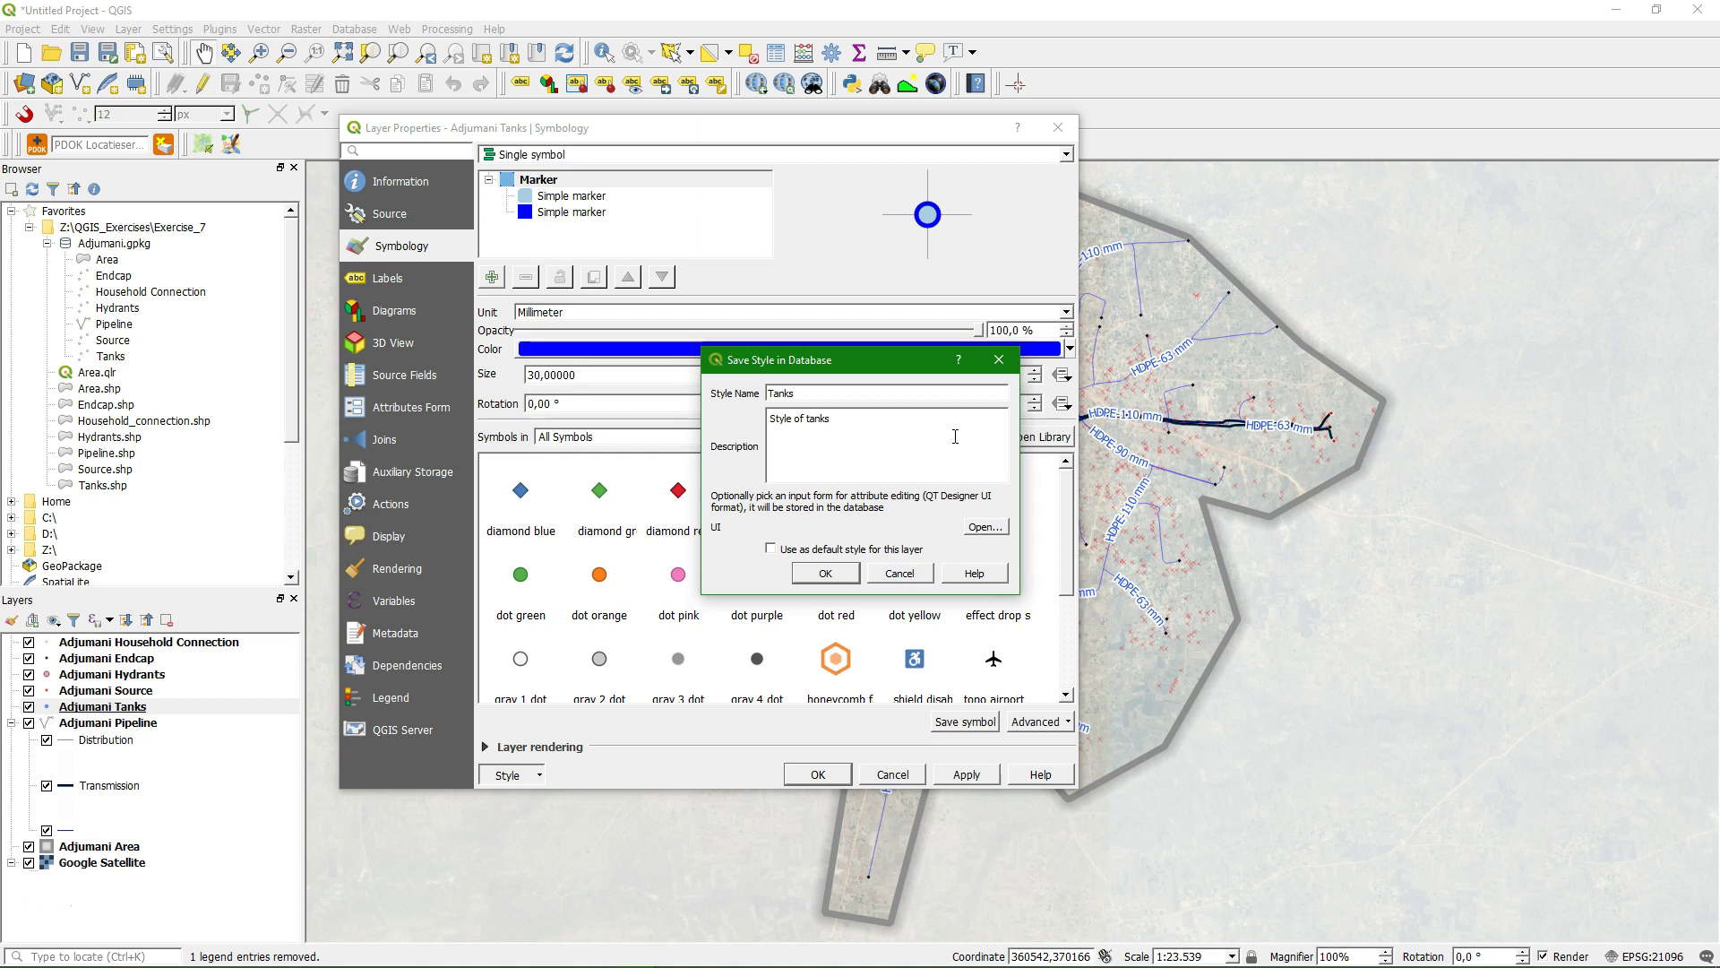
click(825, 573)
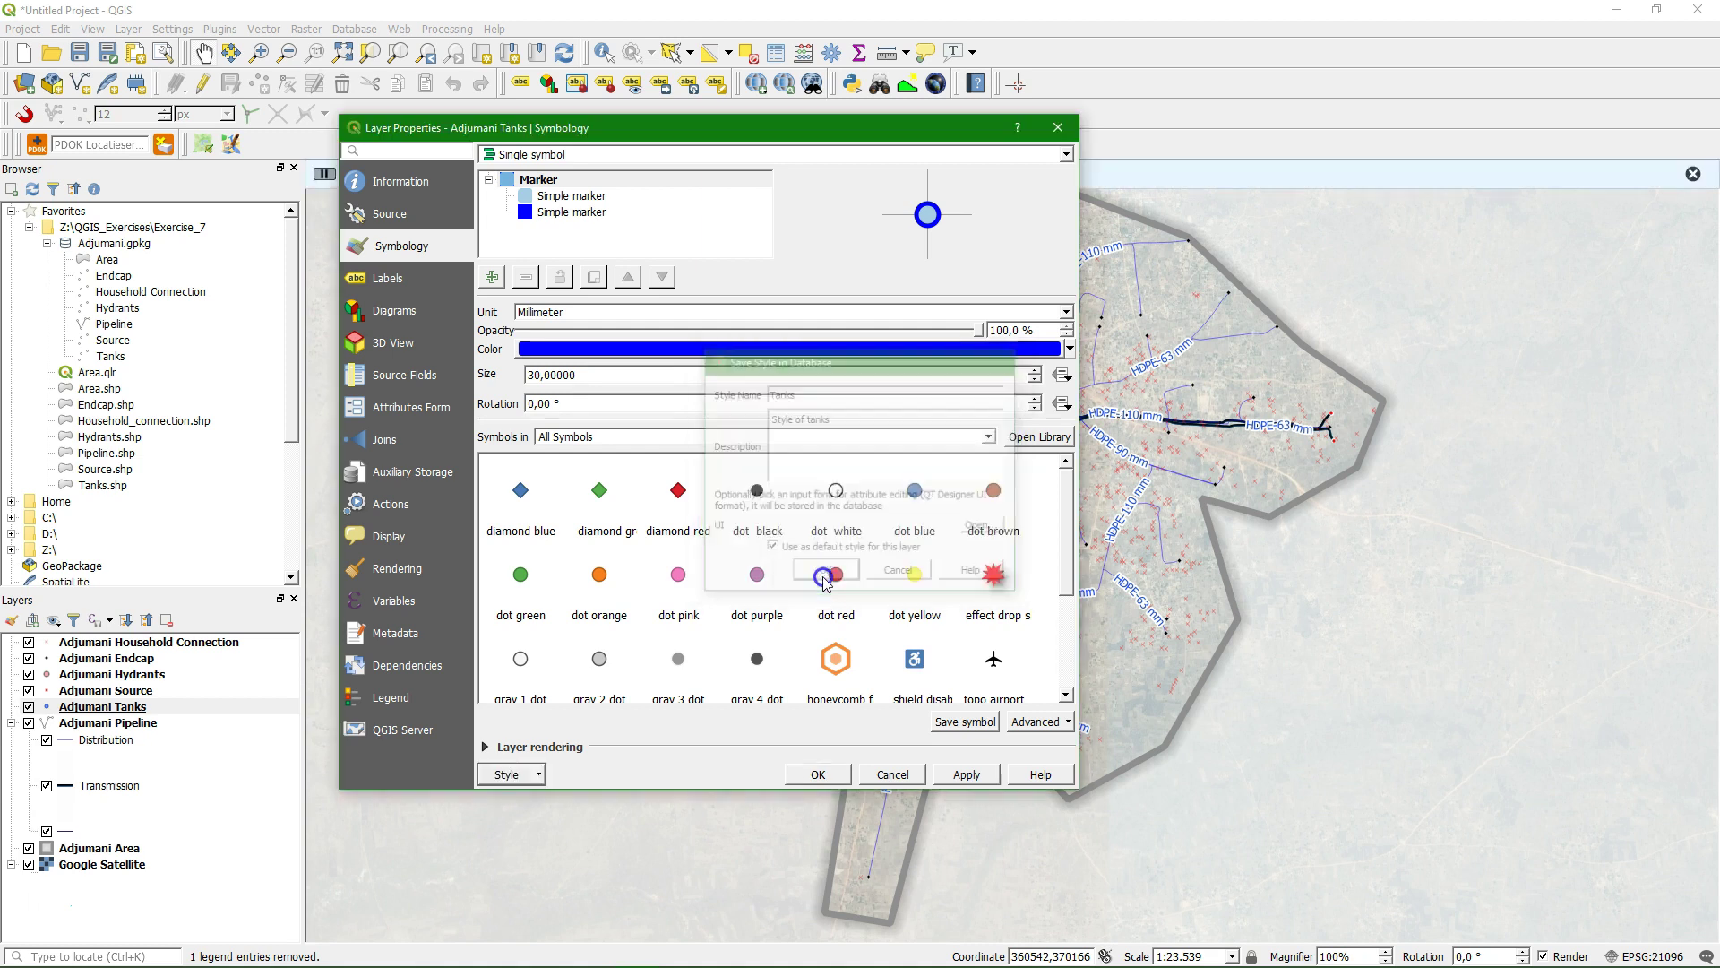
click(818, 774)
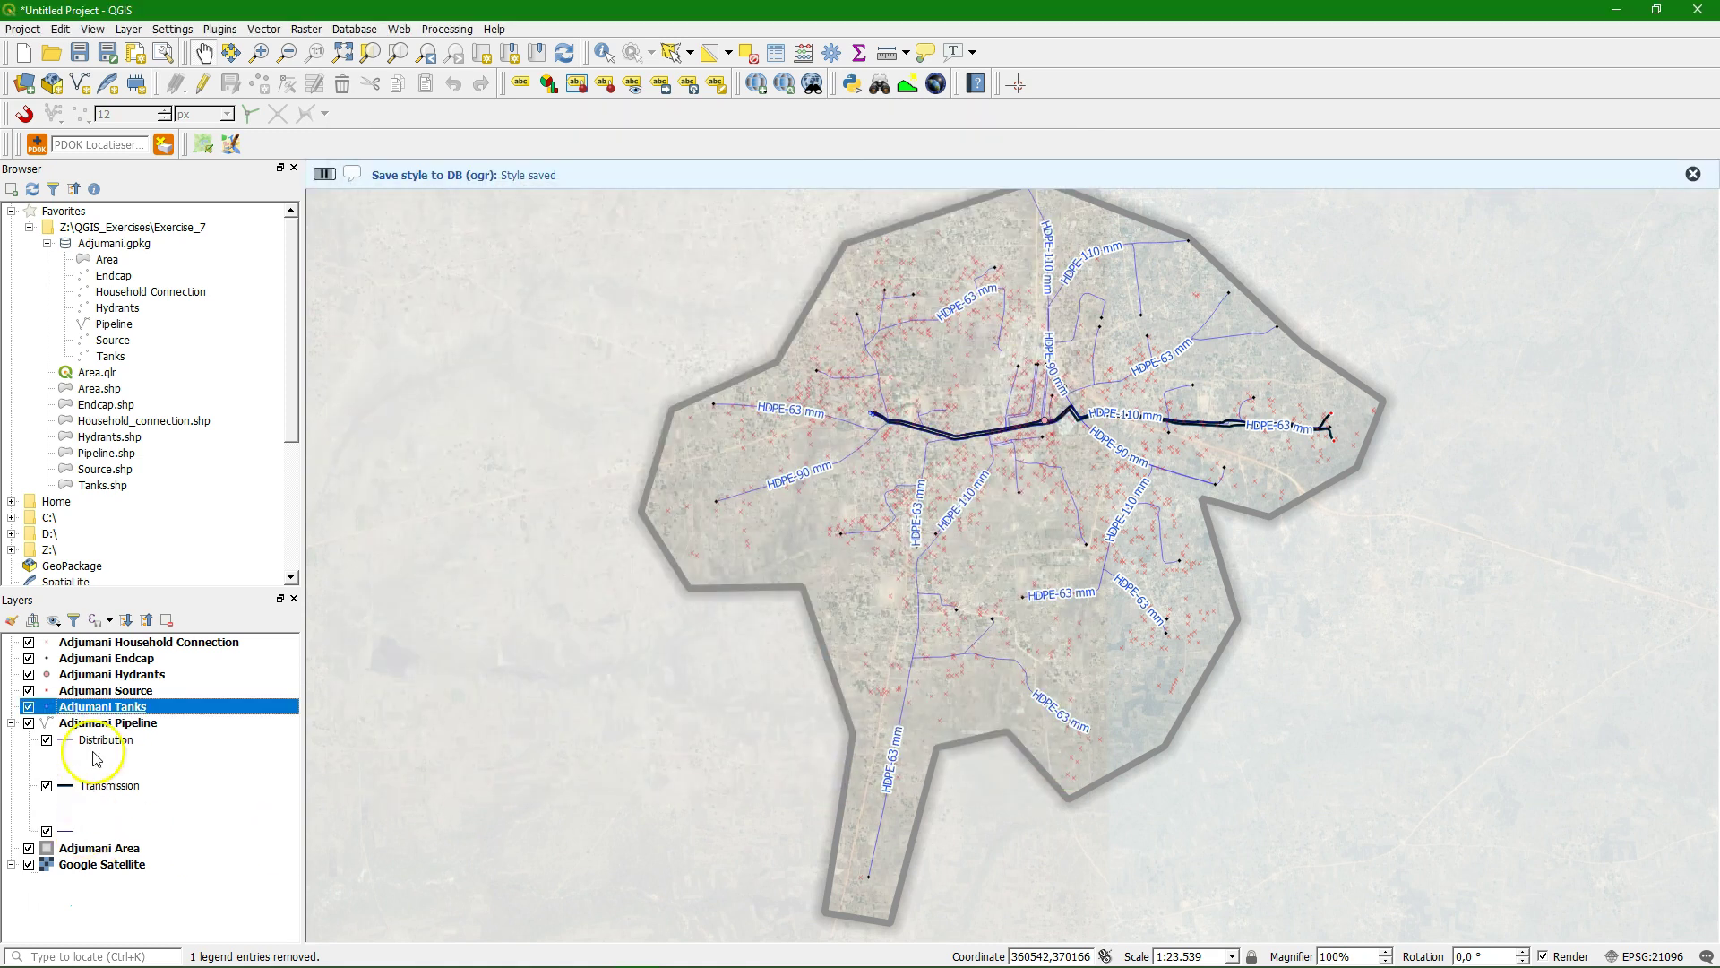
Save the Adjumani Source style to the GeoPackage under the name 'Source'
right_click(108, 690)
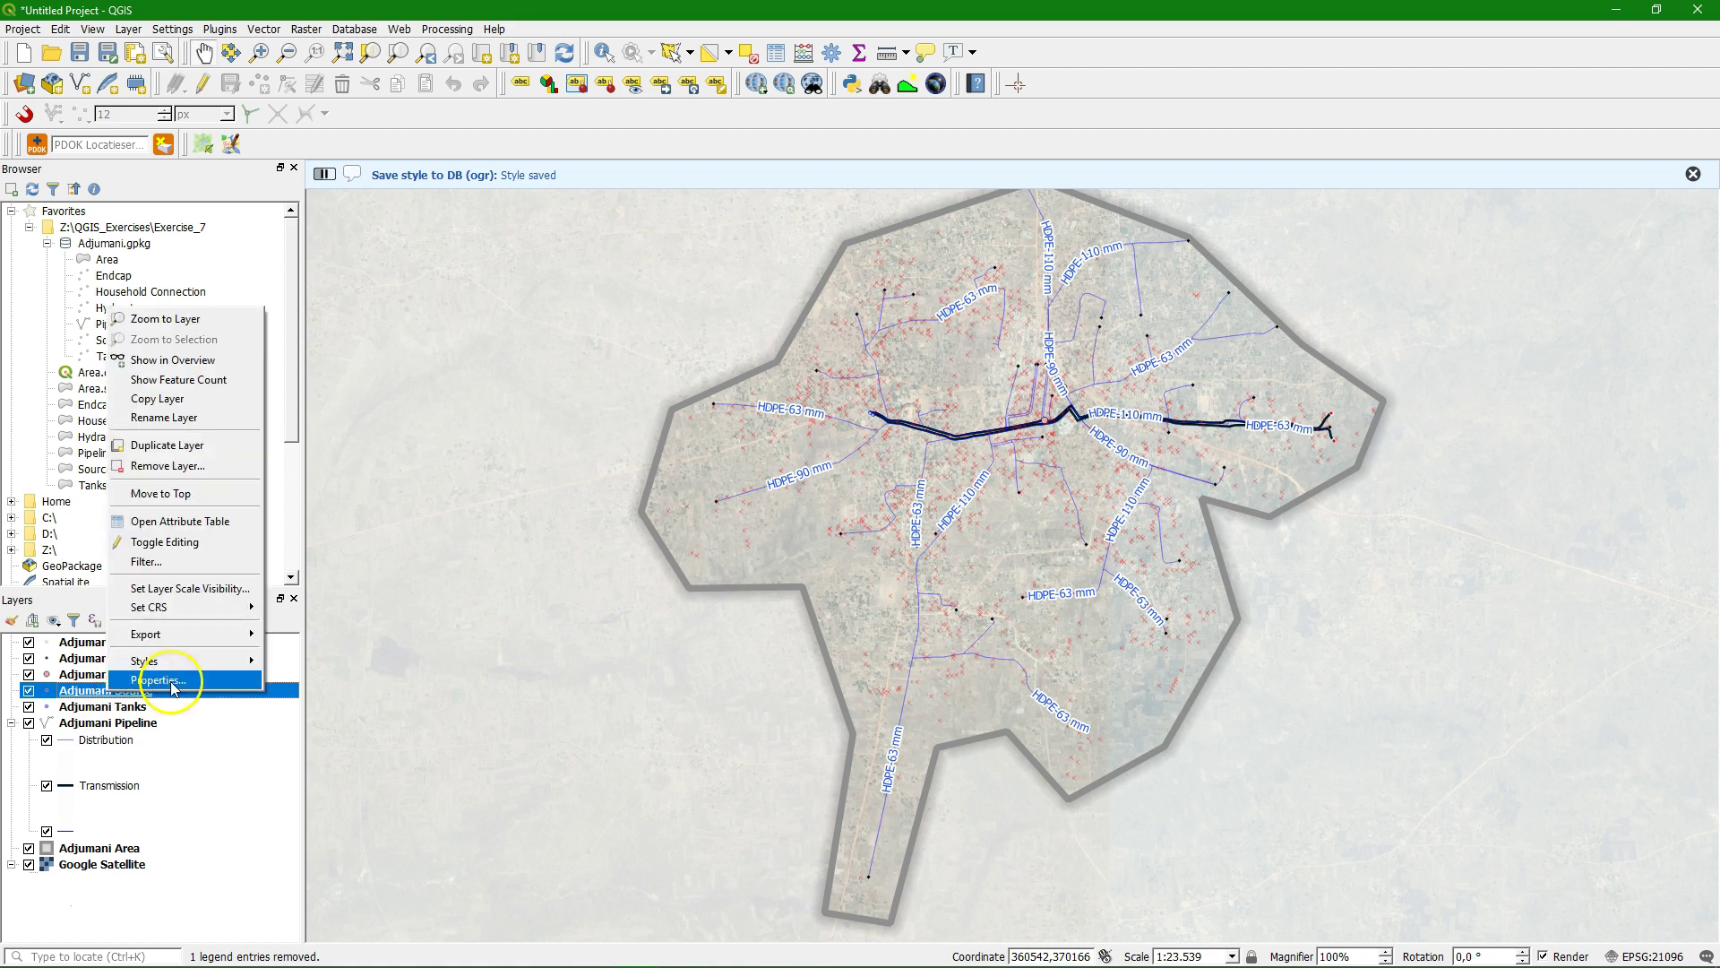
click(157, 680)
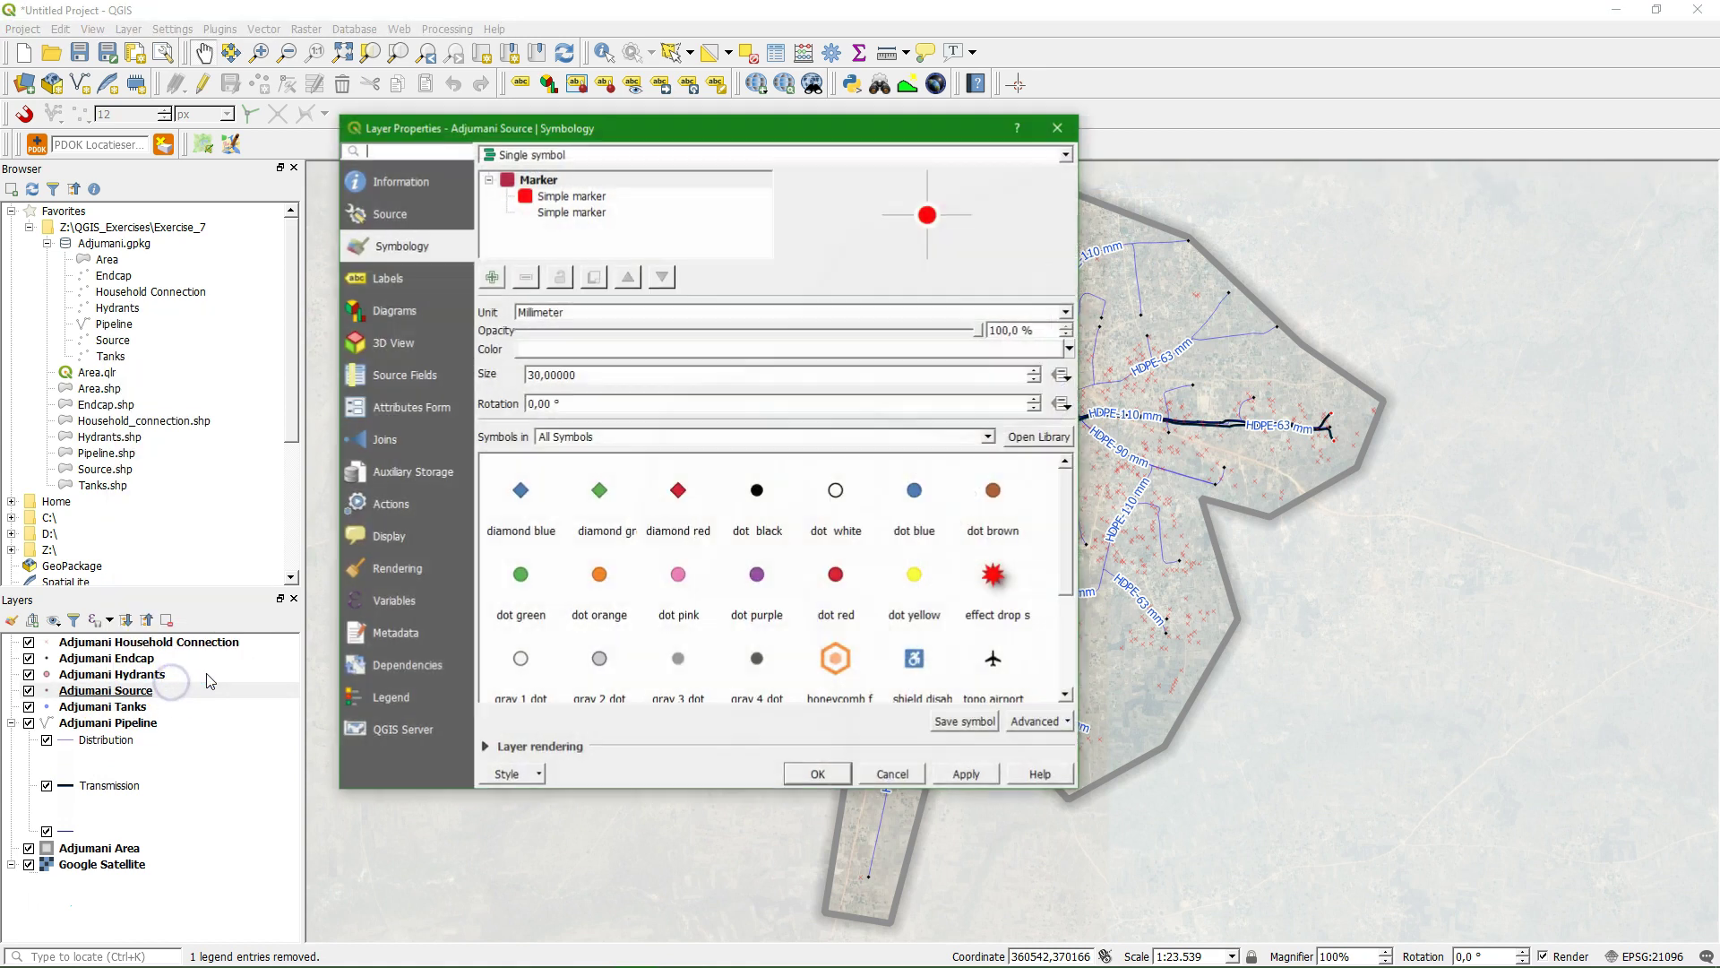
click(538, 776)
mouse_move(529, 816)
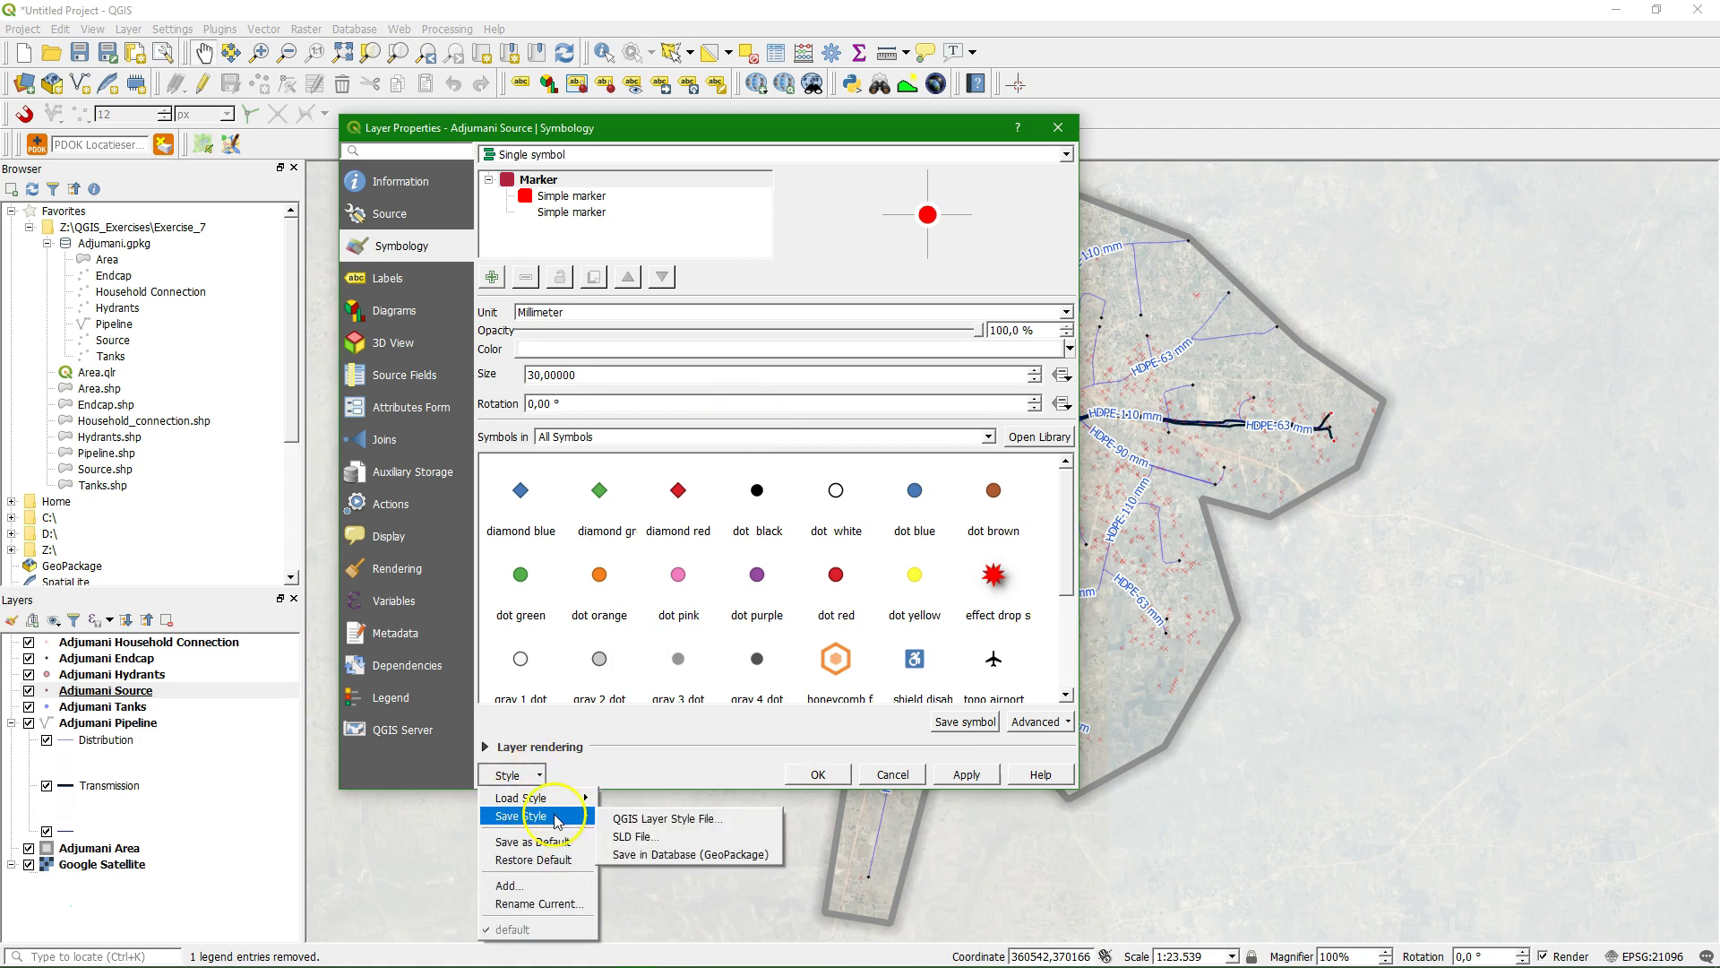
click(701, 856)
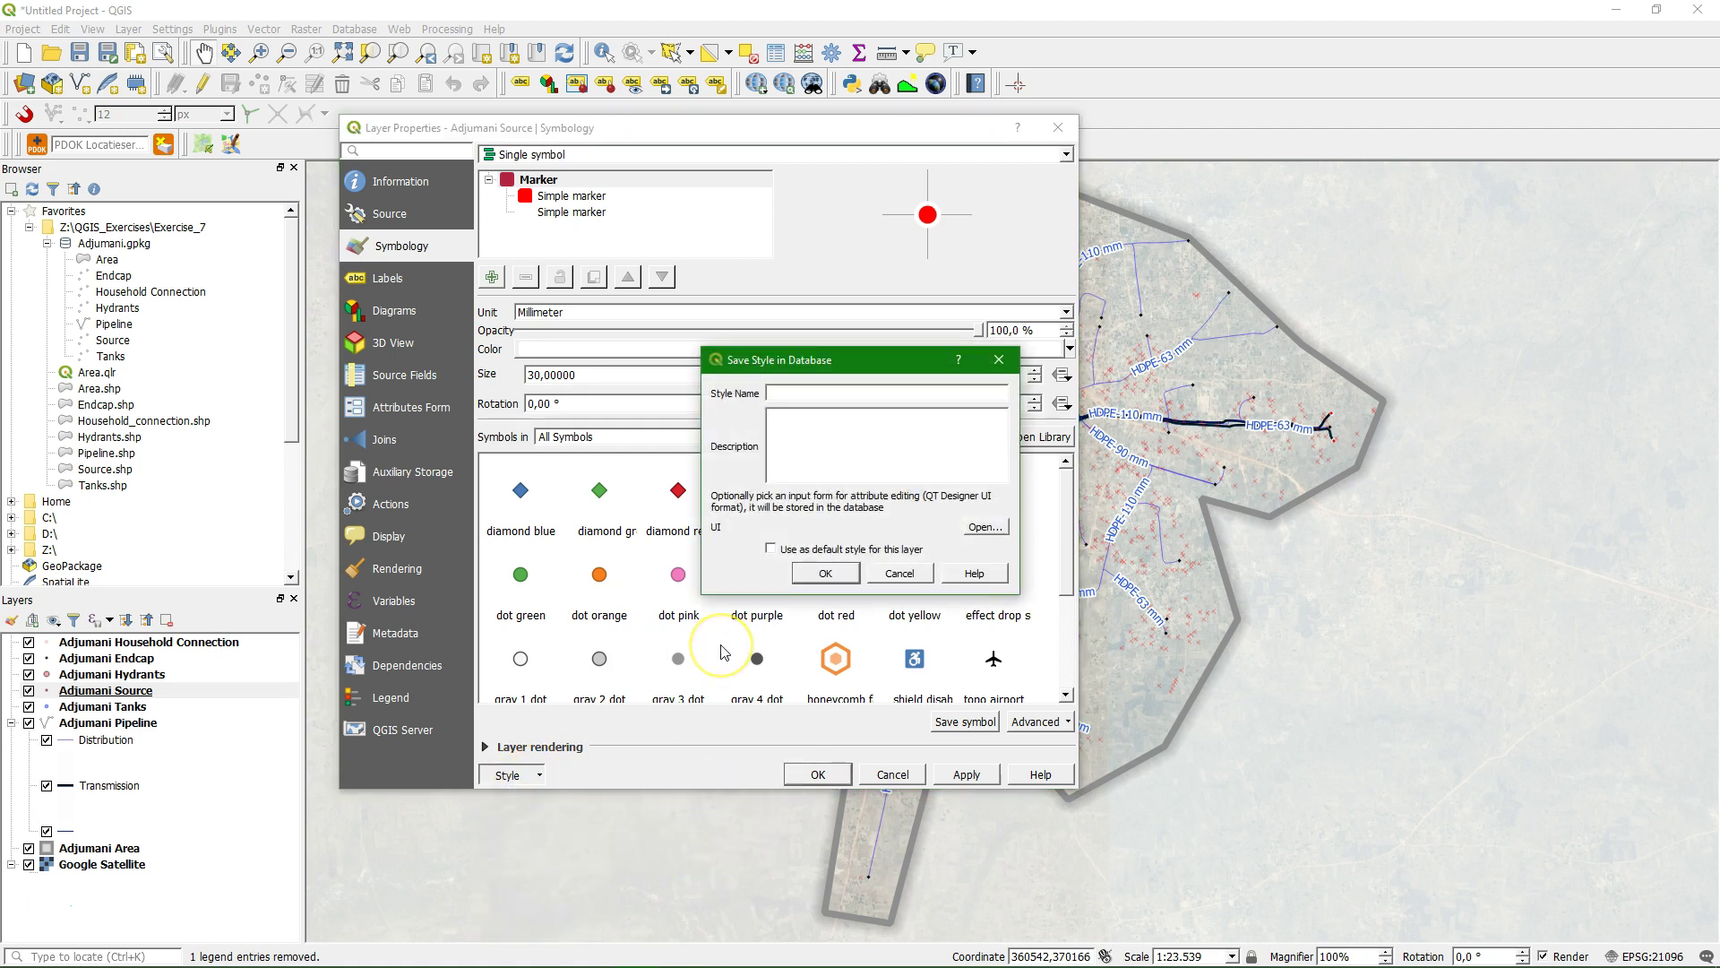
text(Source)
click(808, 425)
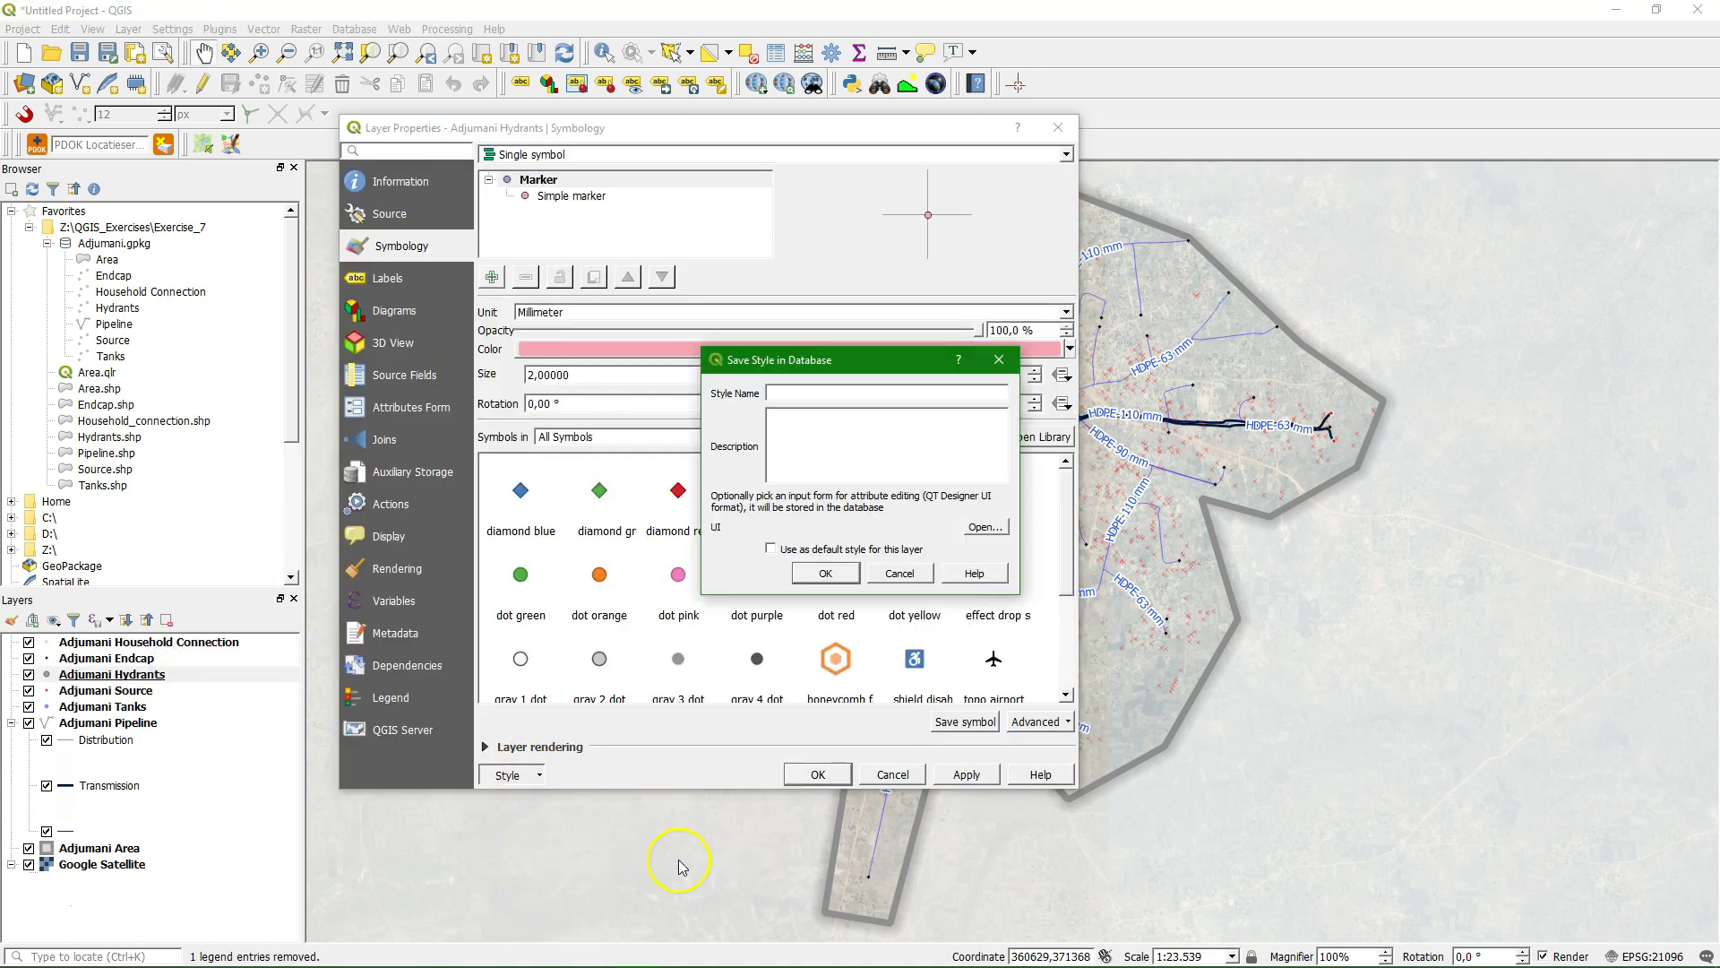
Save the Hydrants style to the GeoPackage with the description 'Hydrants style'
text(Hydrants)
click(860, 428)
text(Hydrants style)
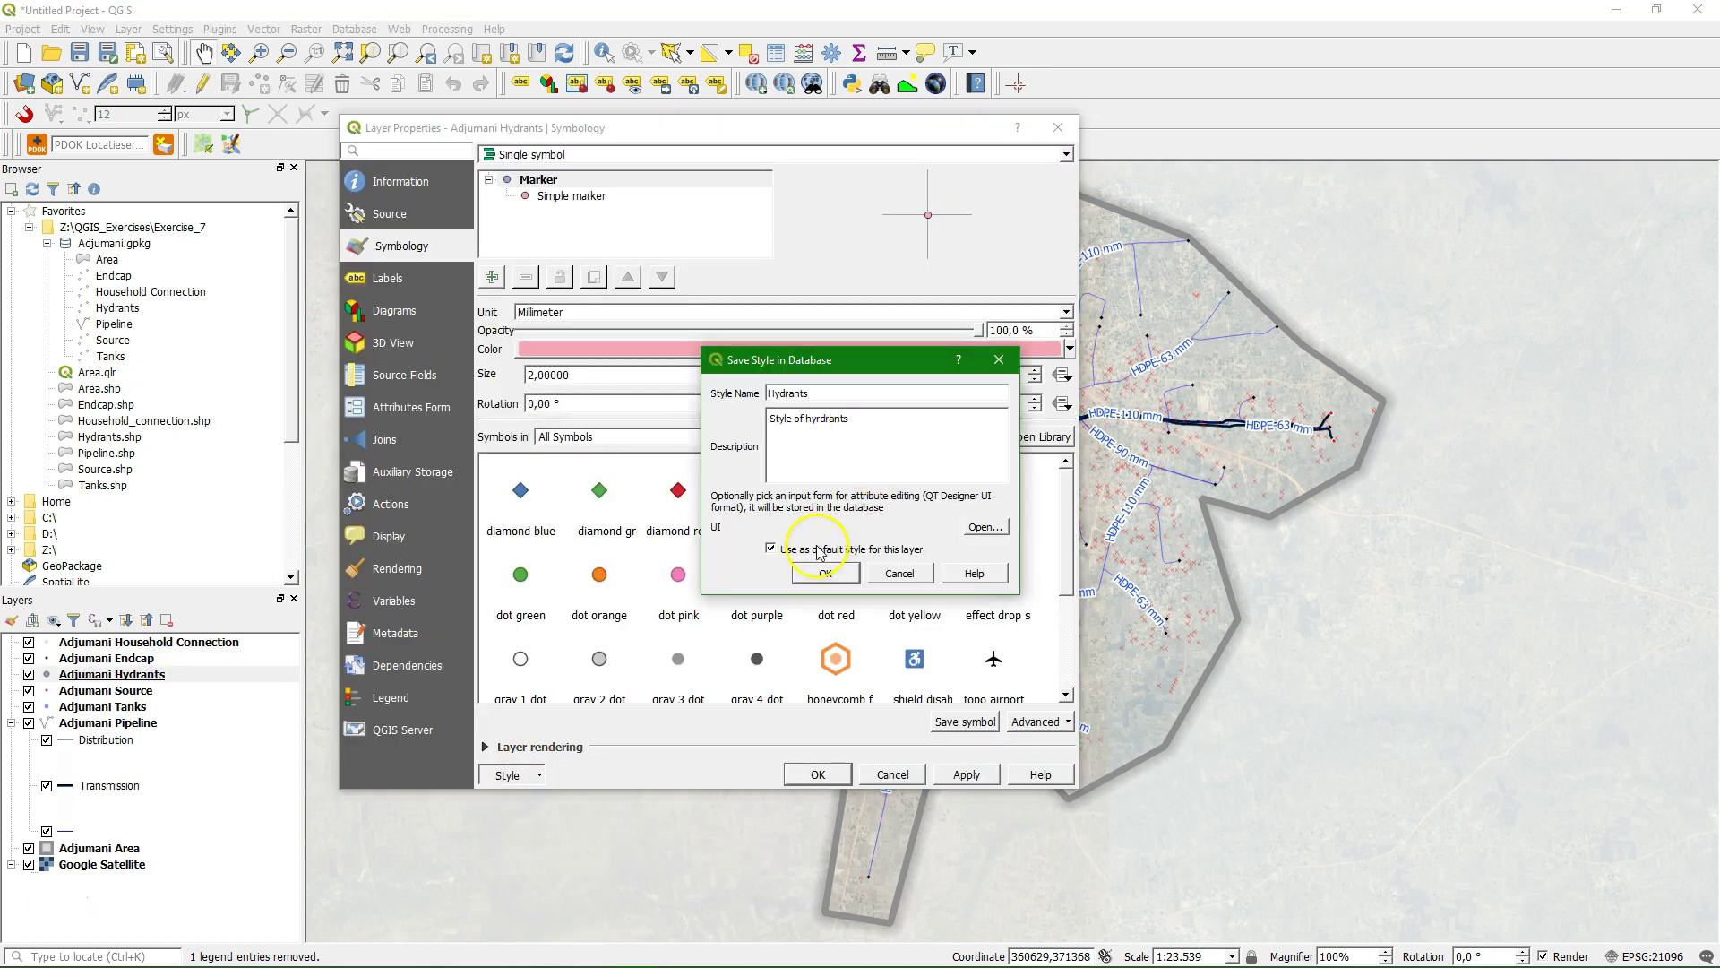
click(100, 658)
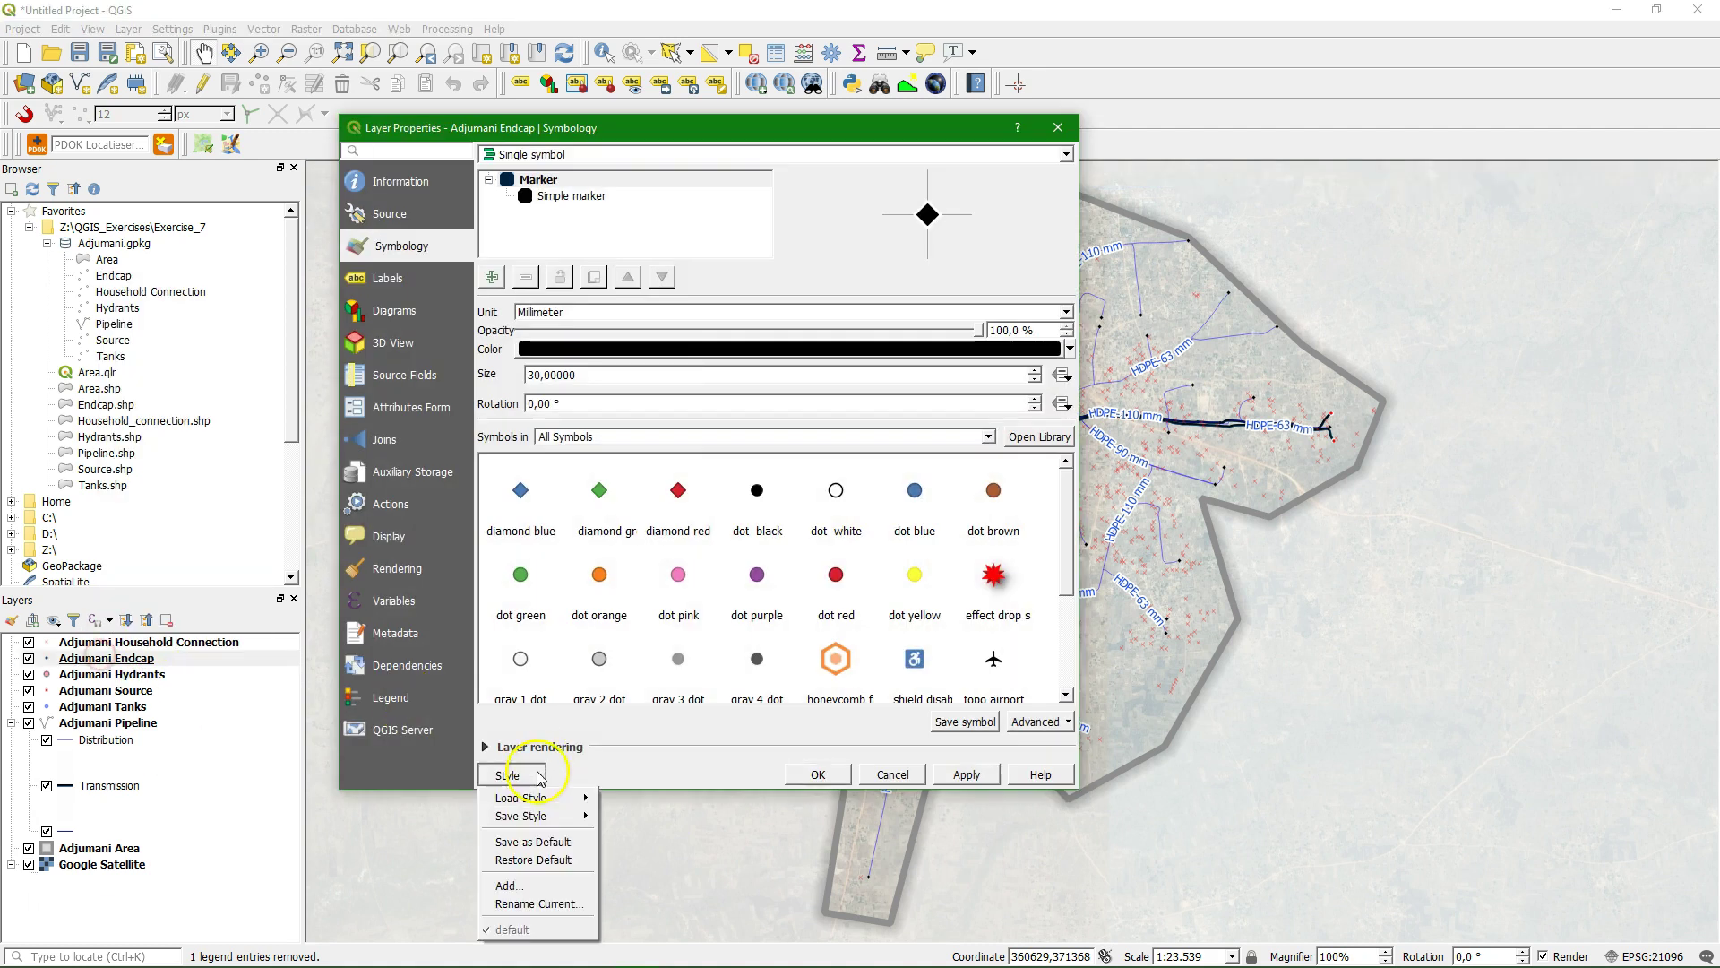
Save the Endcap and Household Connection styles into the GeoPackage with names and descriptions
click(672, 852)
text(Endcap)
click(870, 430)
text(St)
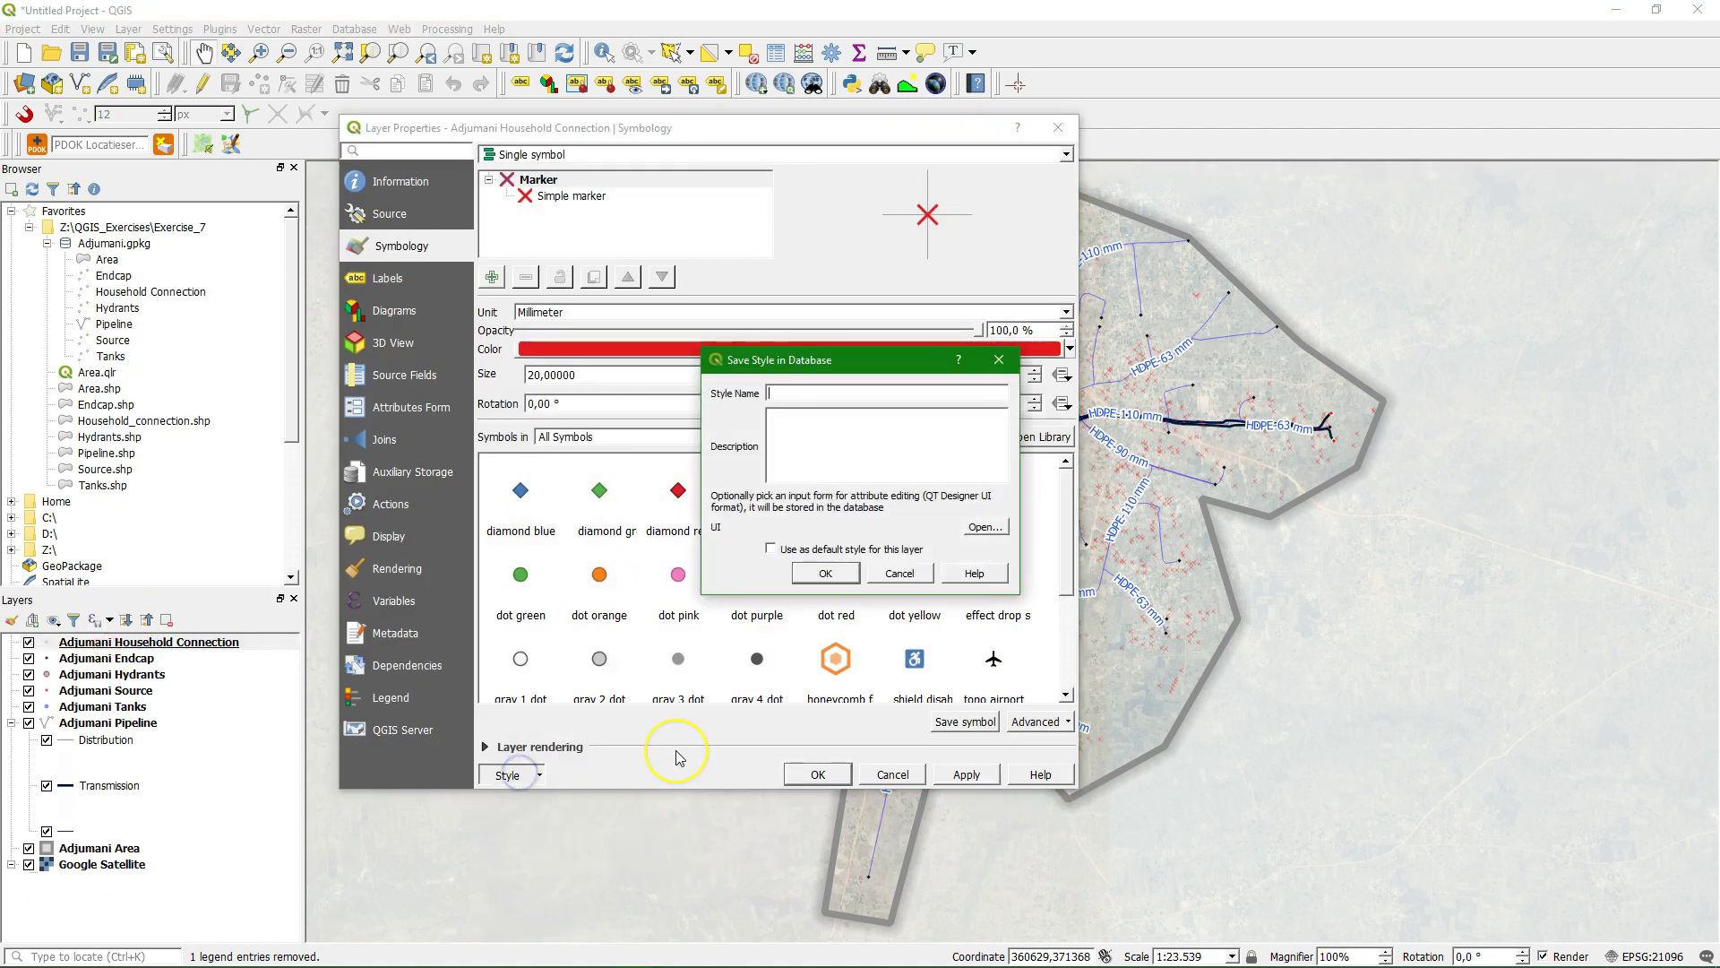
text(Household Connection)
click(930, 440)
text(Sty)
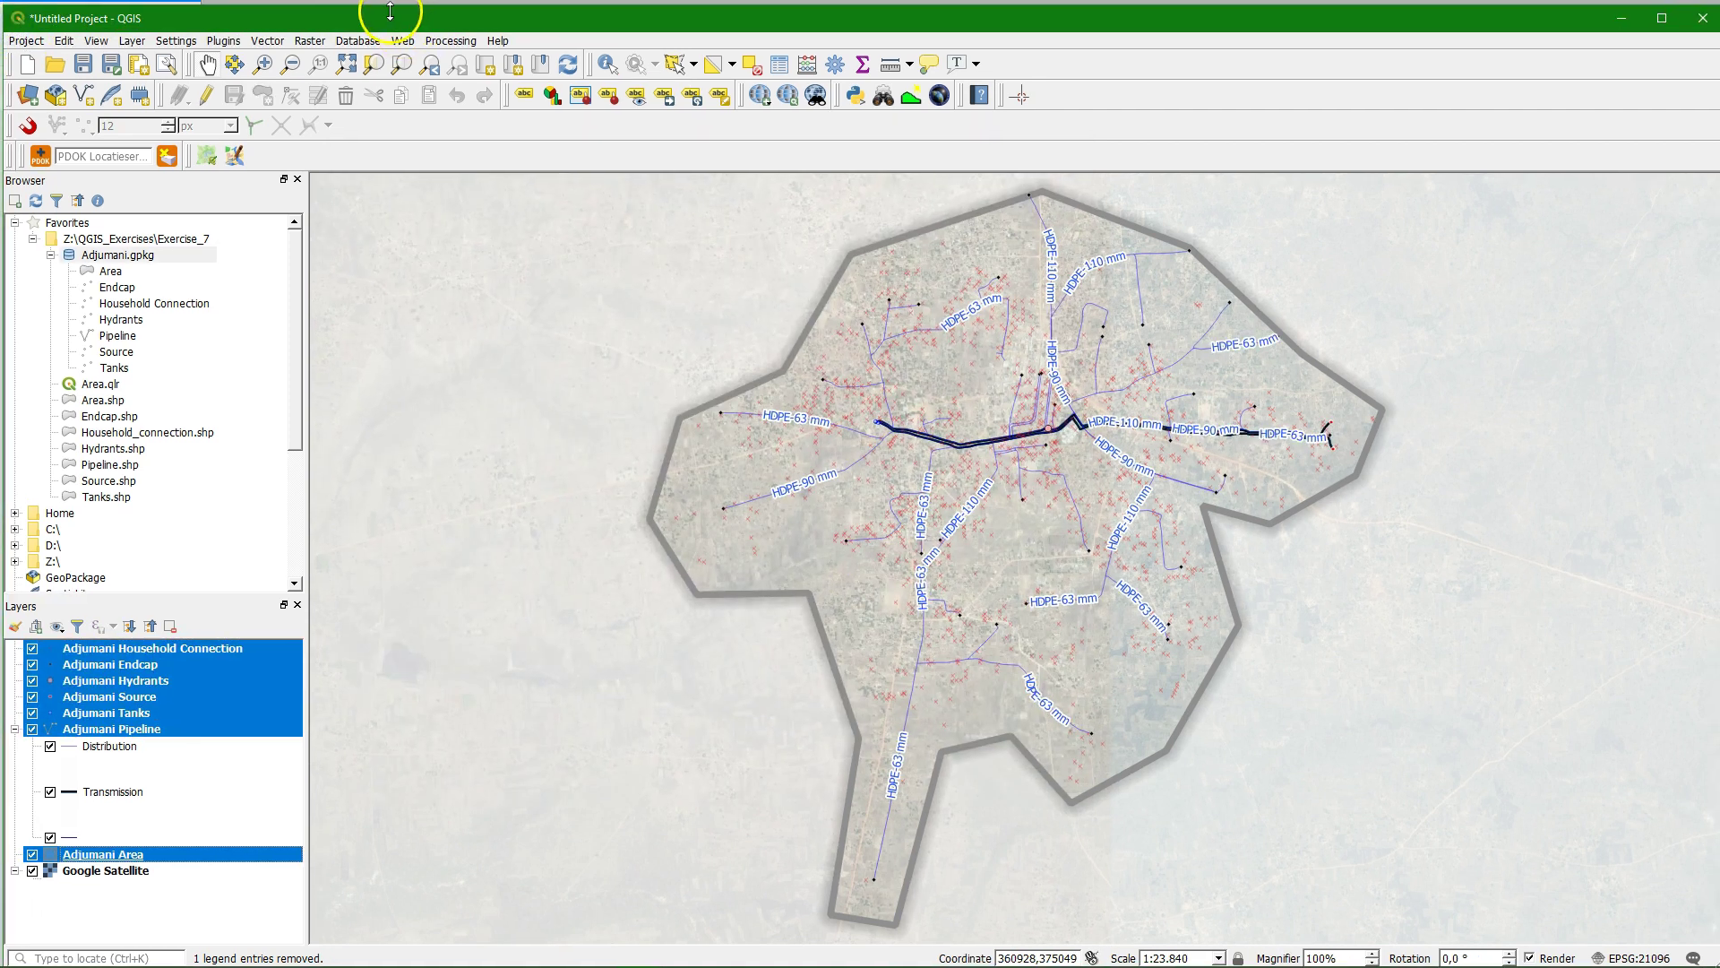
Save the project as Adjumani.qgz in the Exercise_7 folder
double_click(42, 11)
click(26, 41)
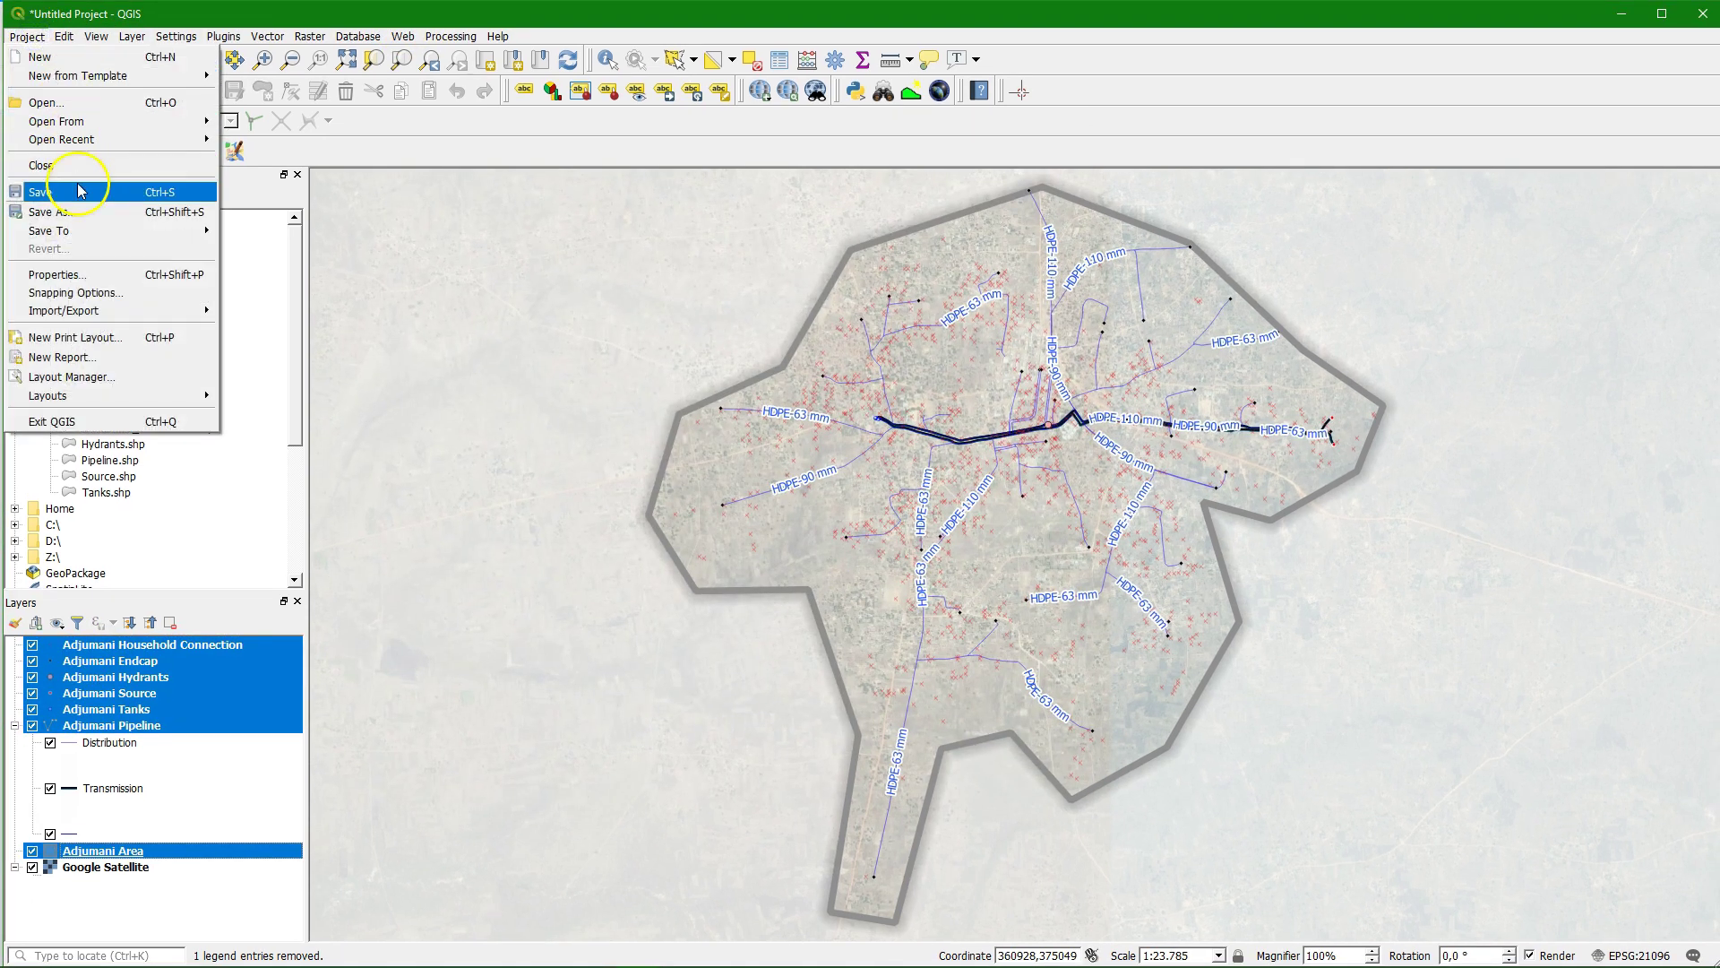
click(54, 211)
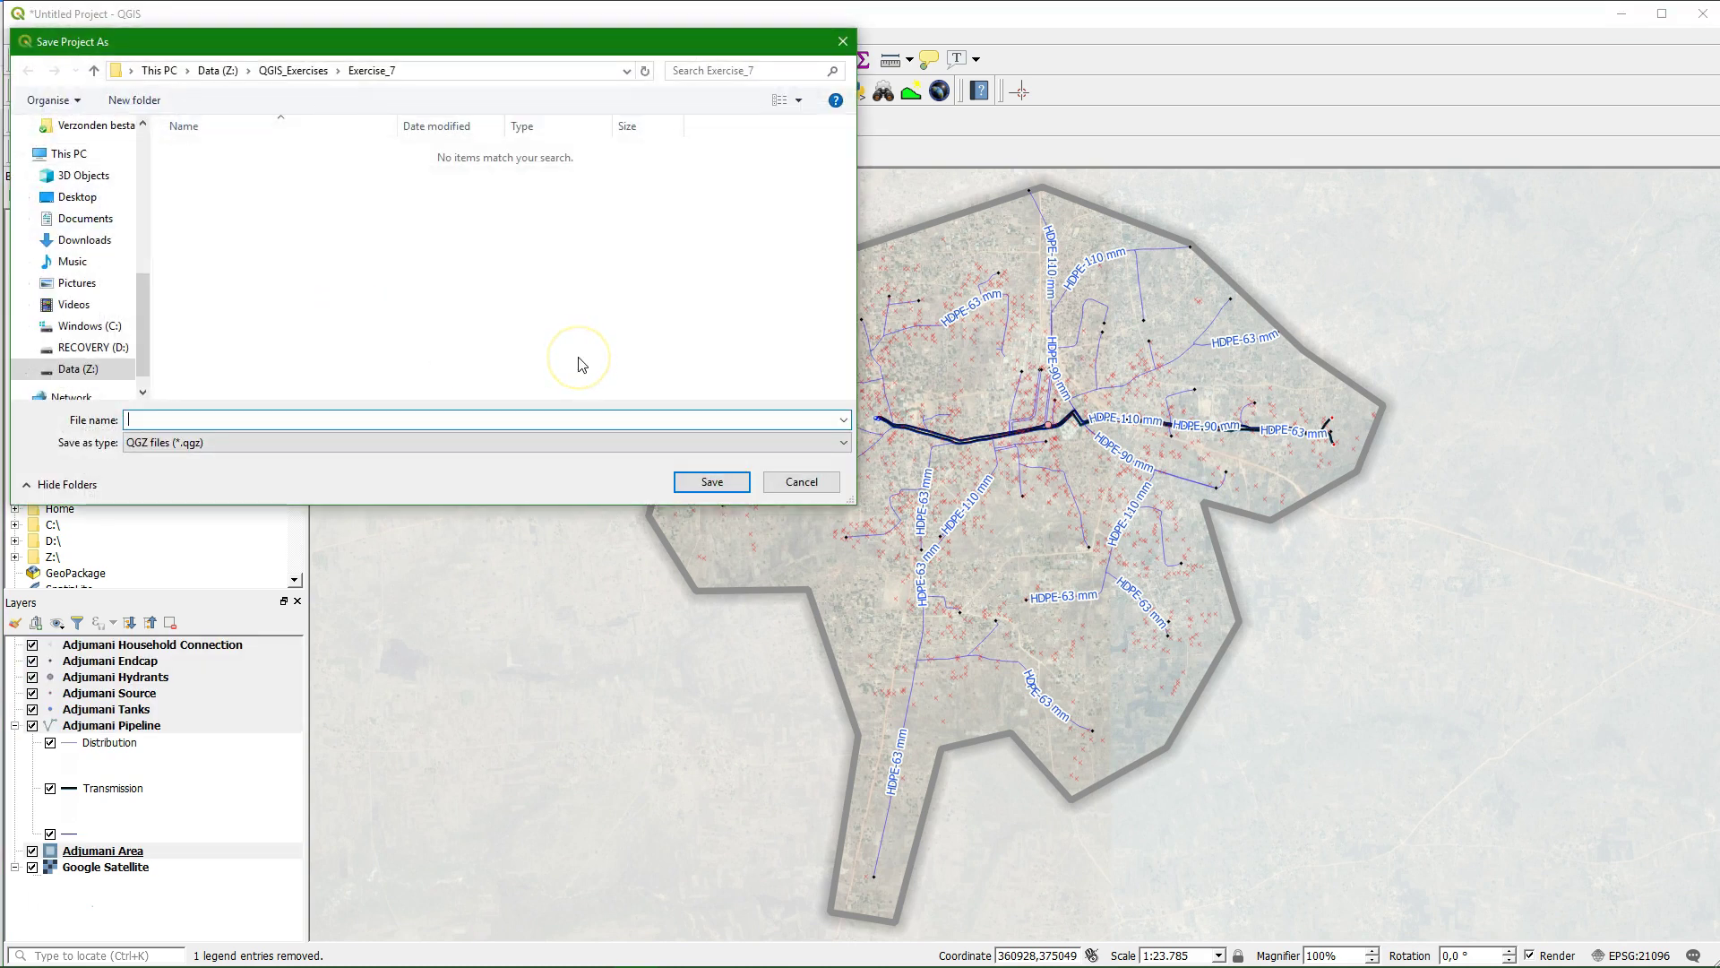
text(Adjumani)
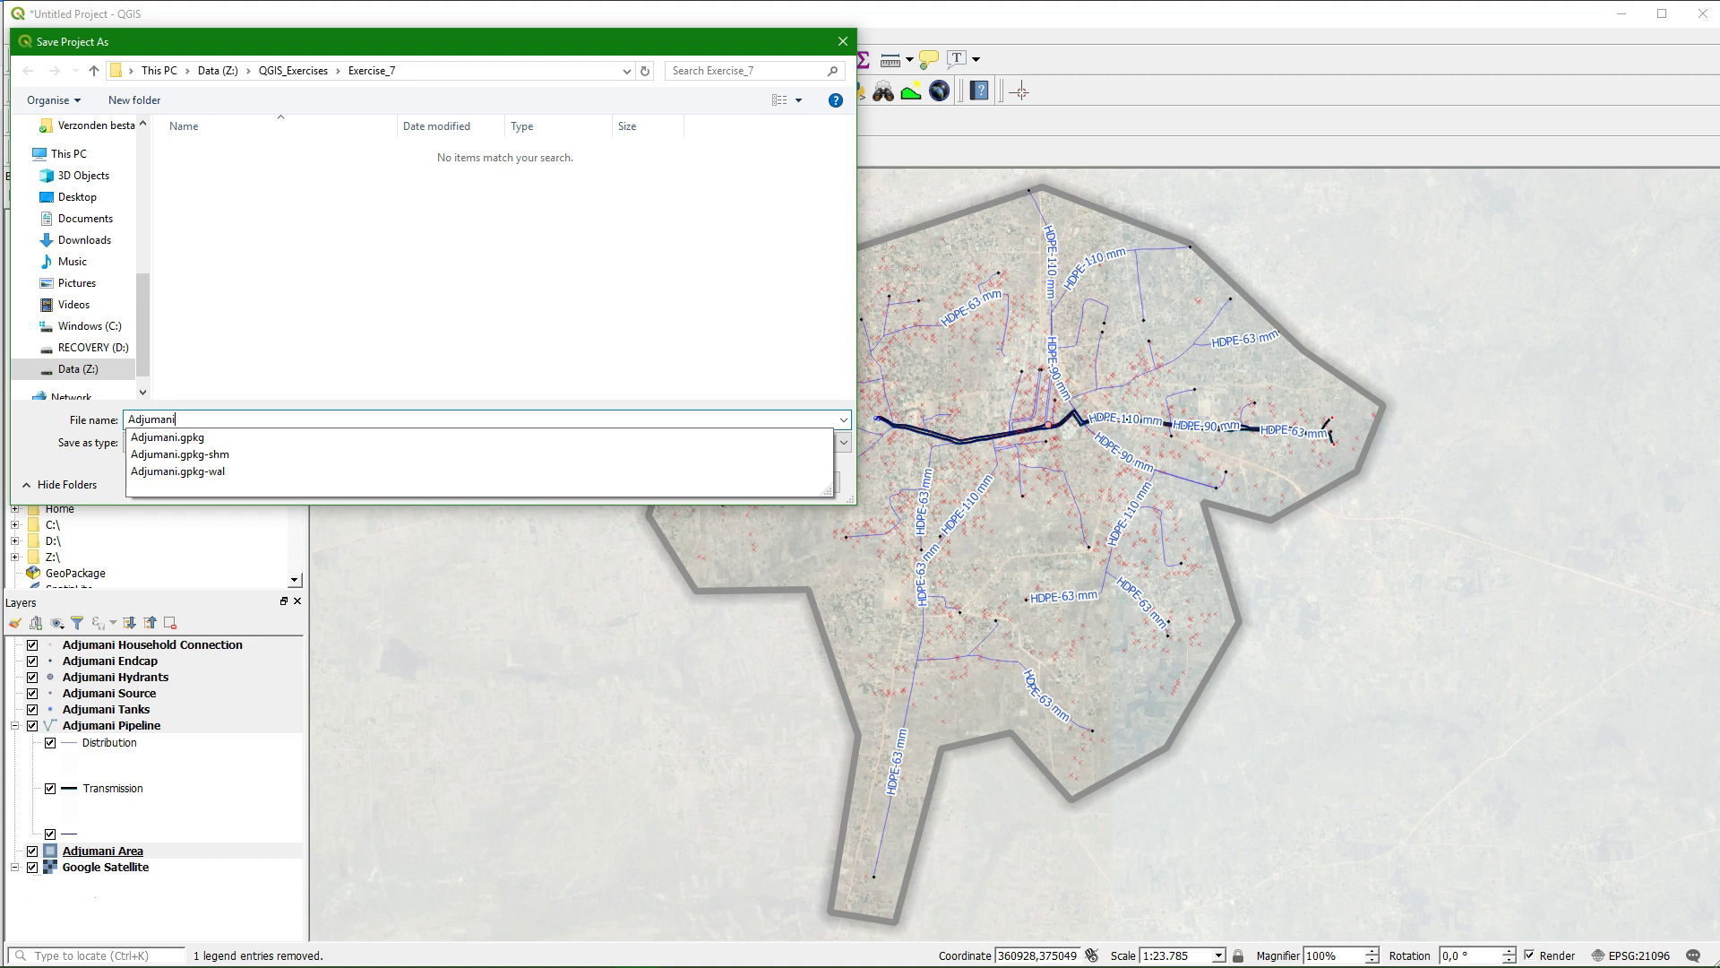
click(441, 329)
click(717, 481)
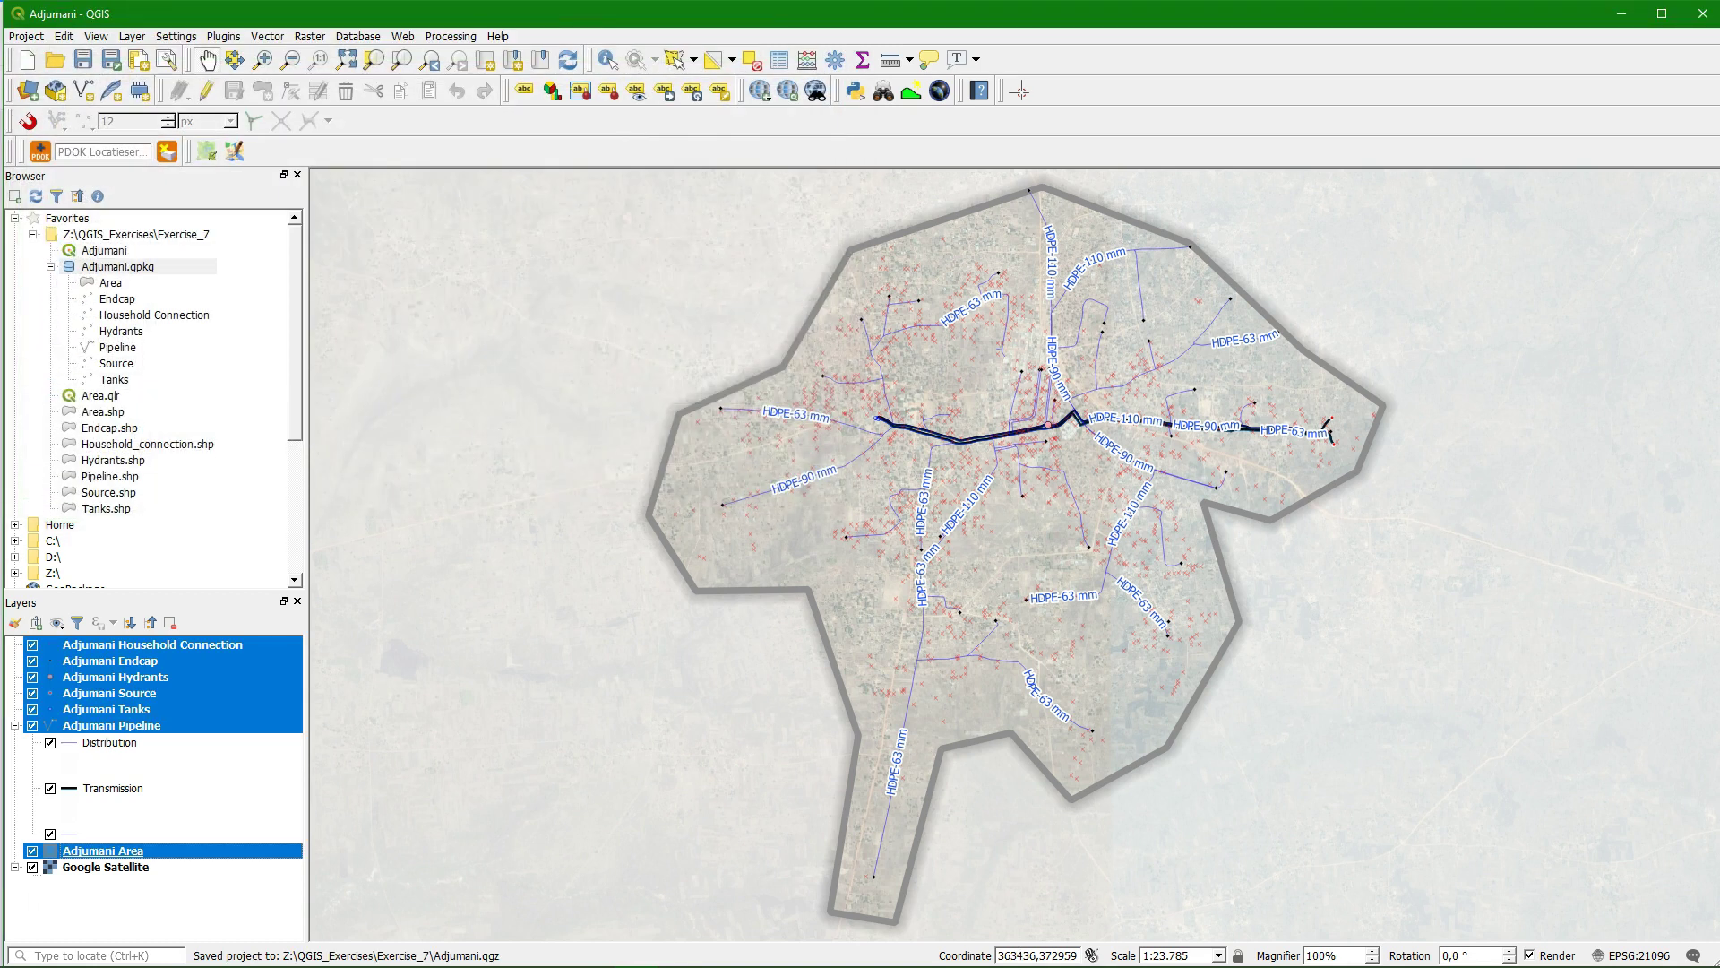
click(218, 788)
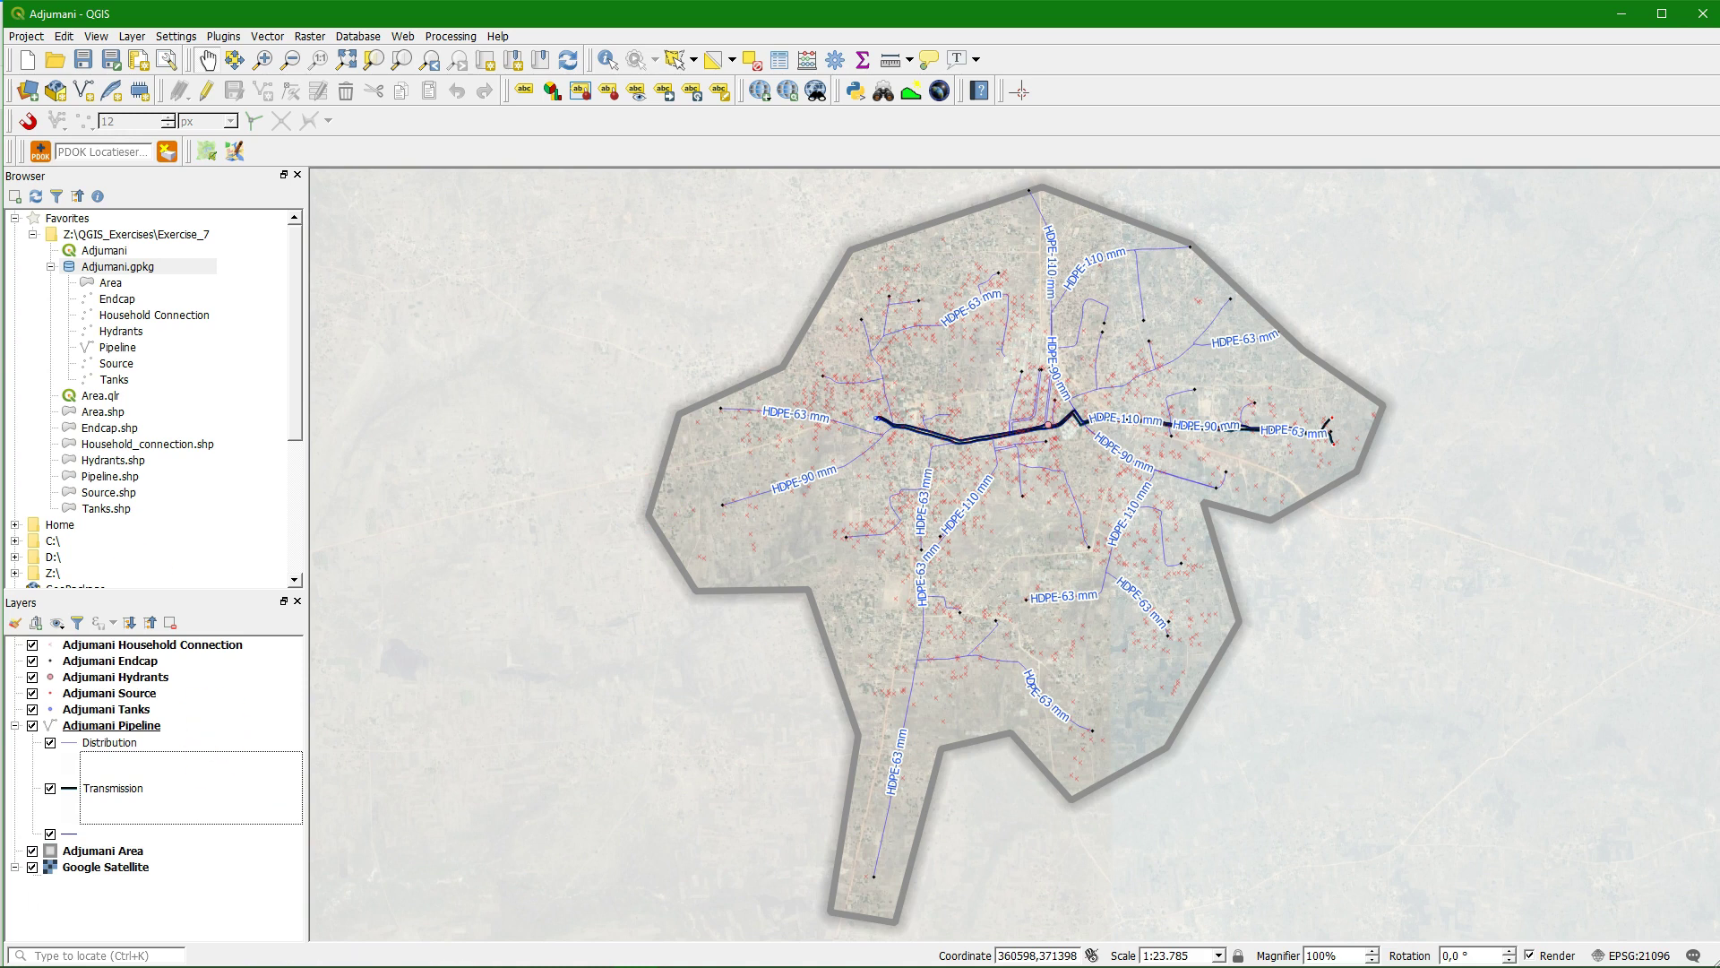
Start a new project and add the Area through Tanks layers from Adjumani.gpkg
click(27, 60)
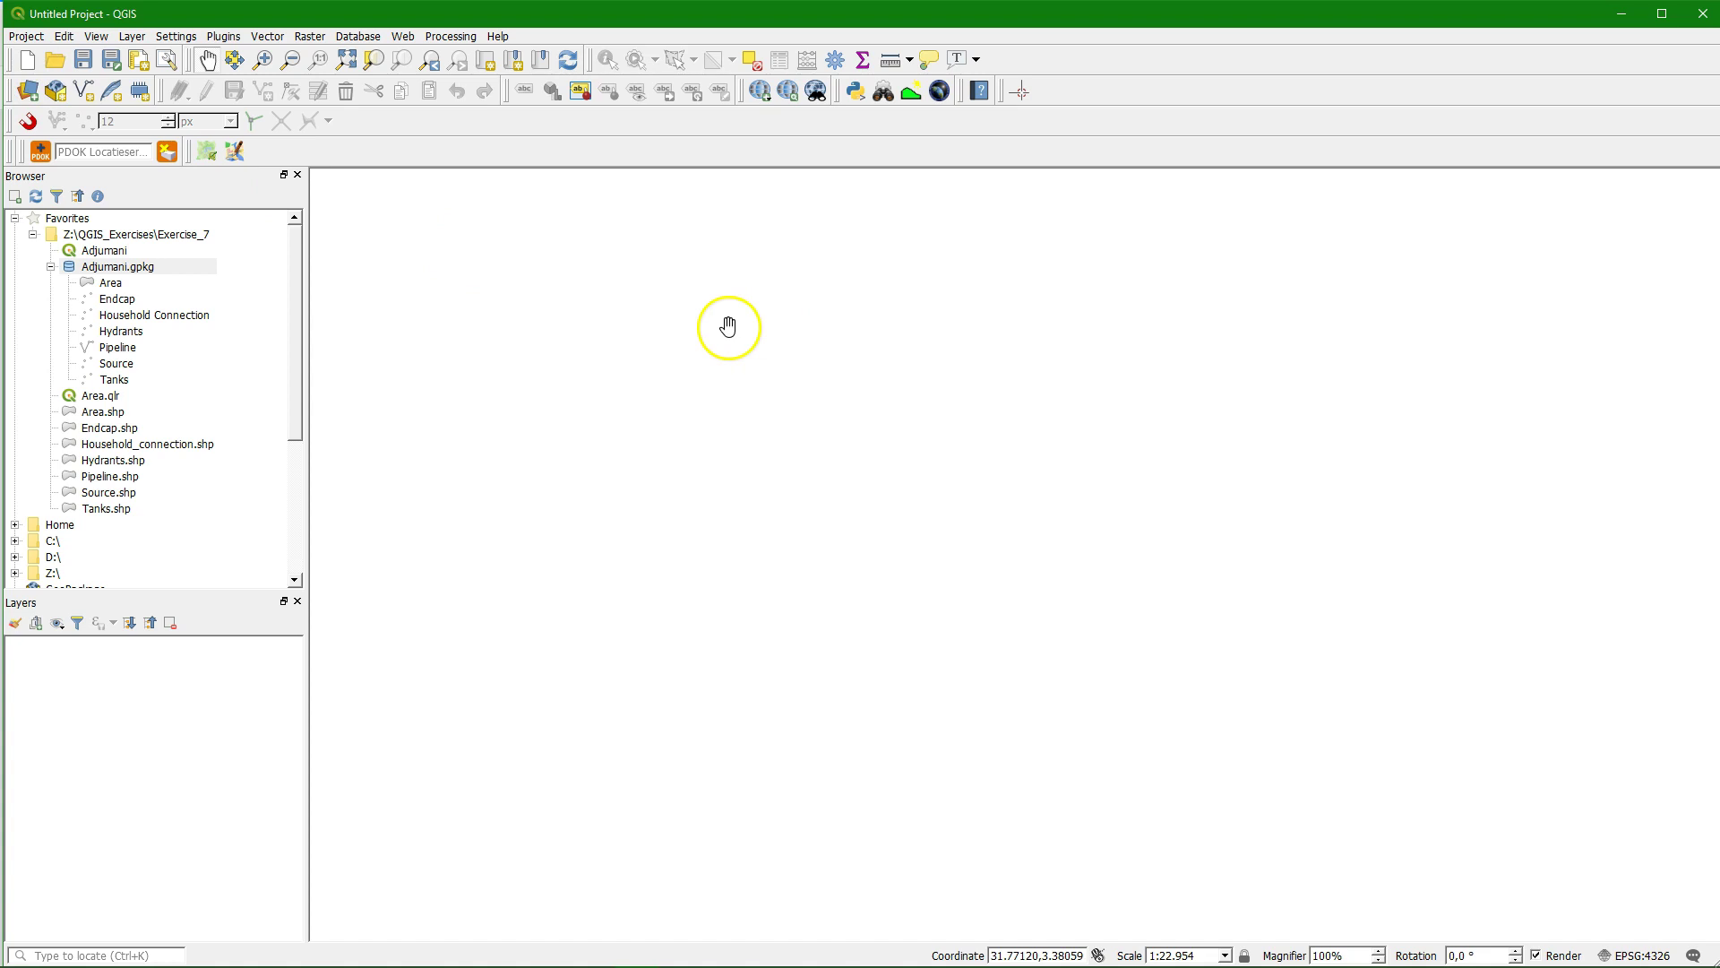
click(146, 267)
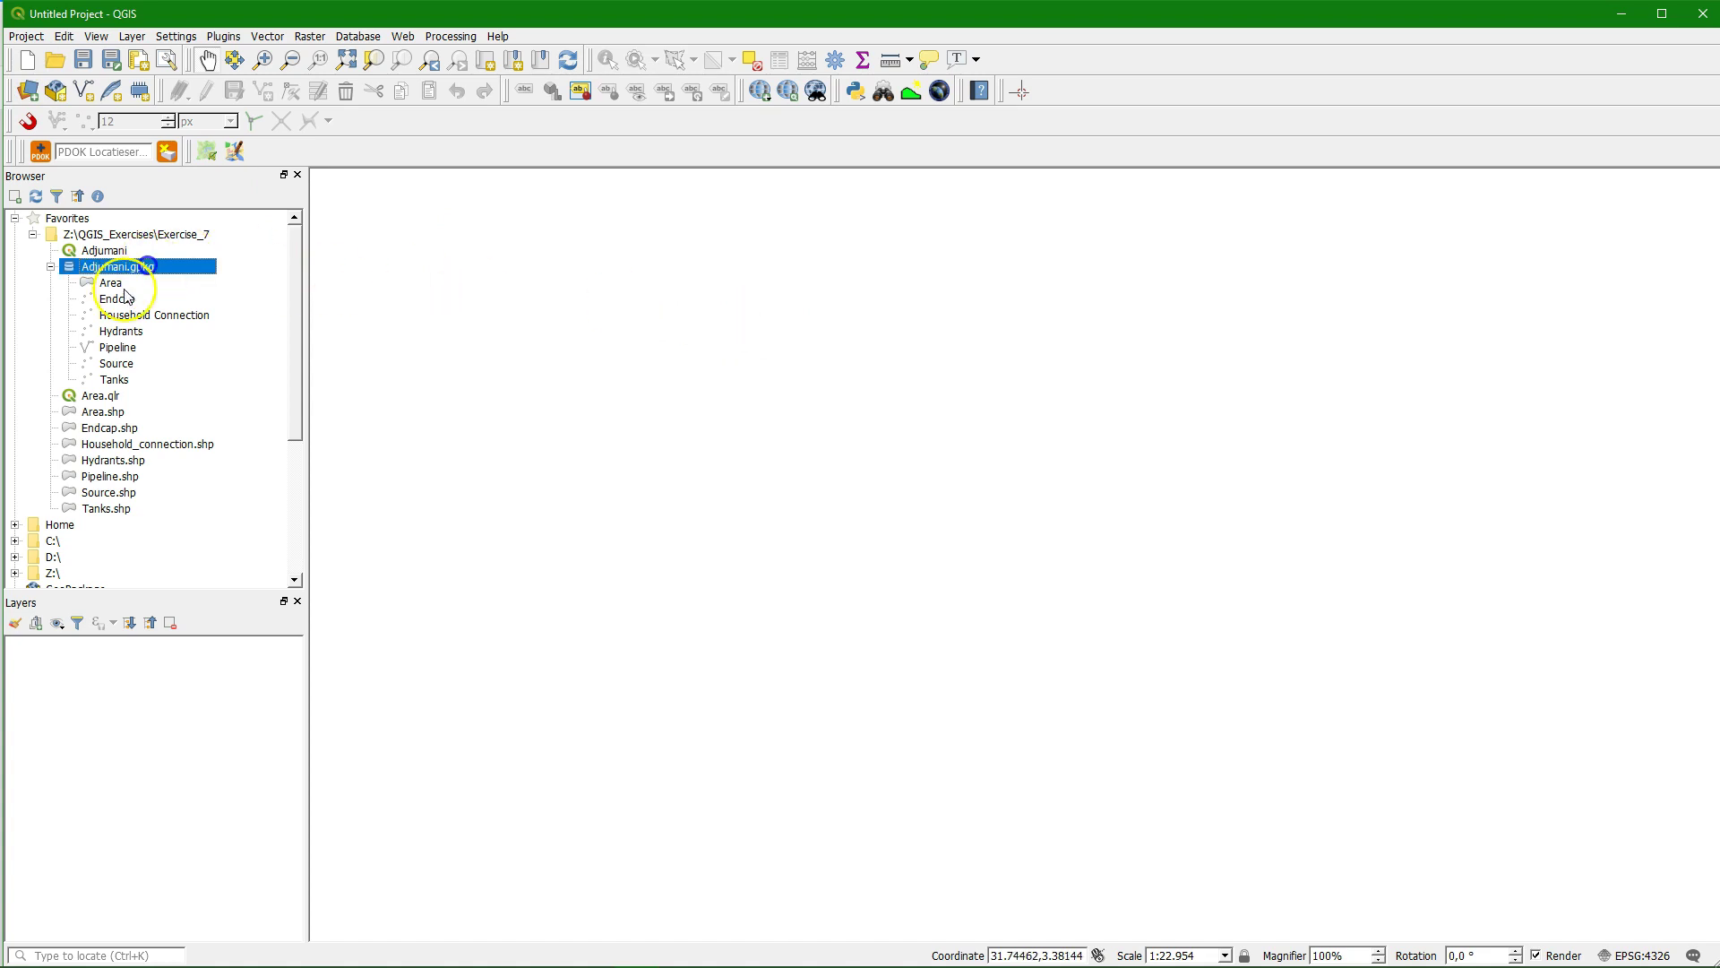
click(113, 283)
shift+click(117, 380)
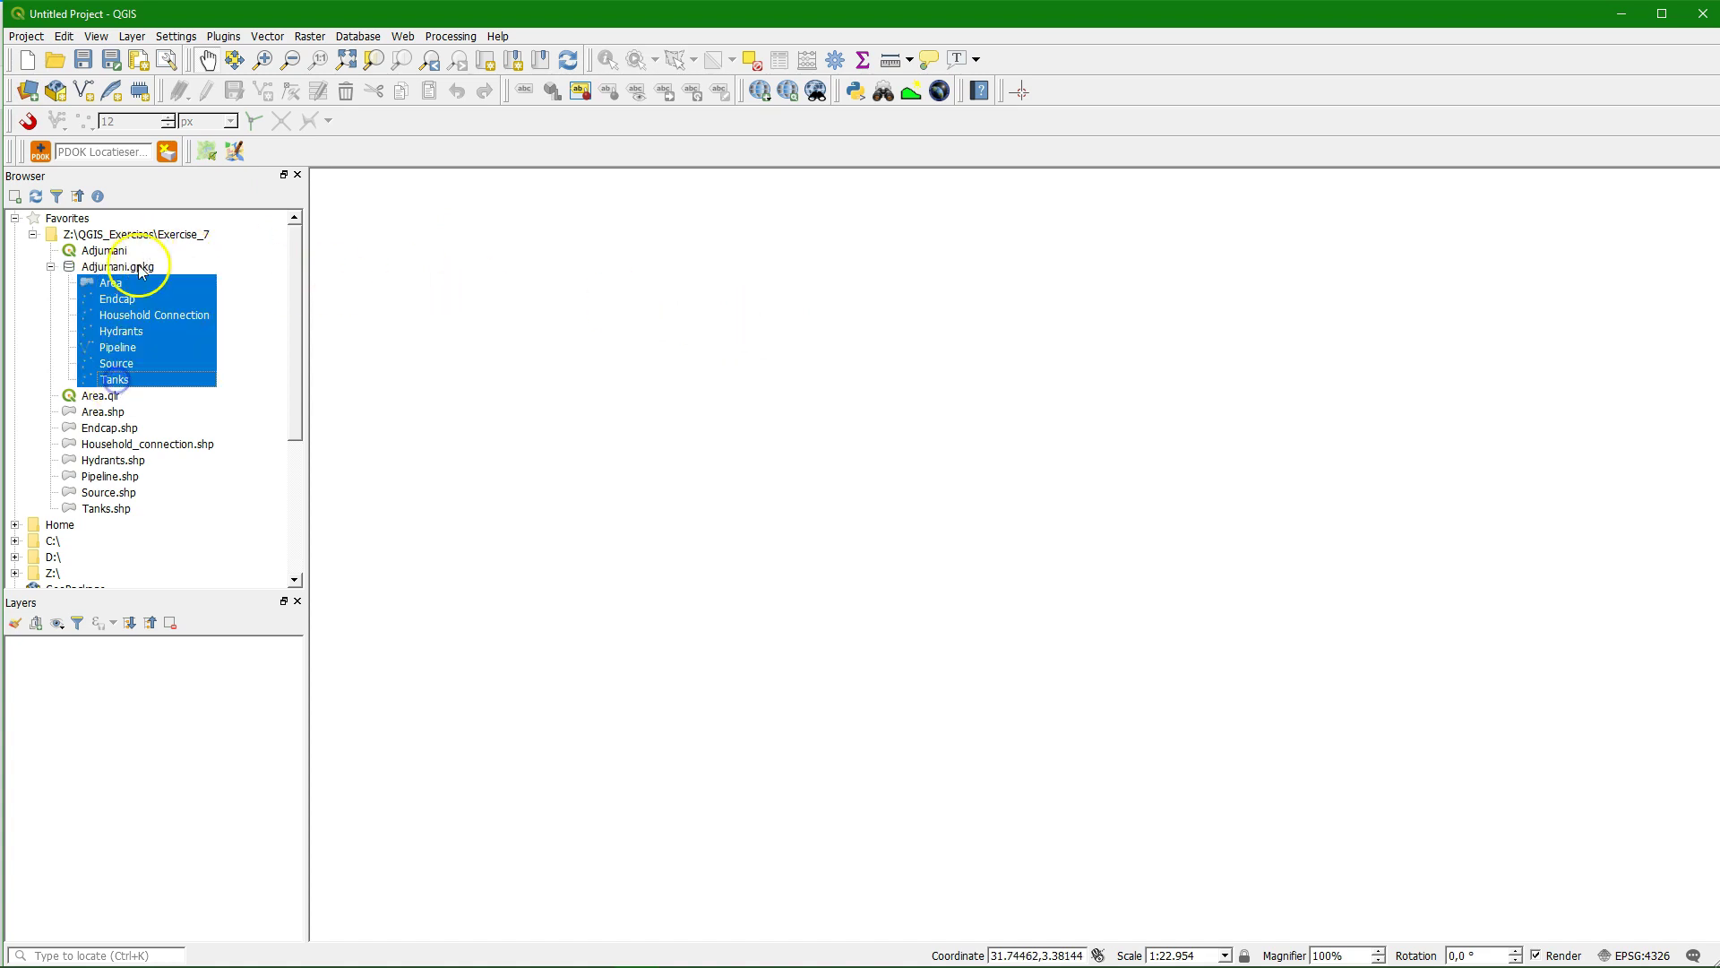
drag(124, 285, 620, 309)
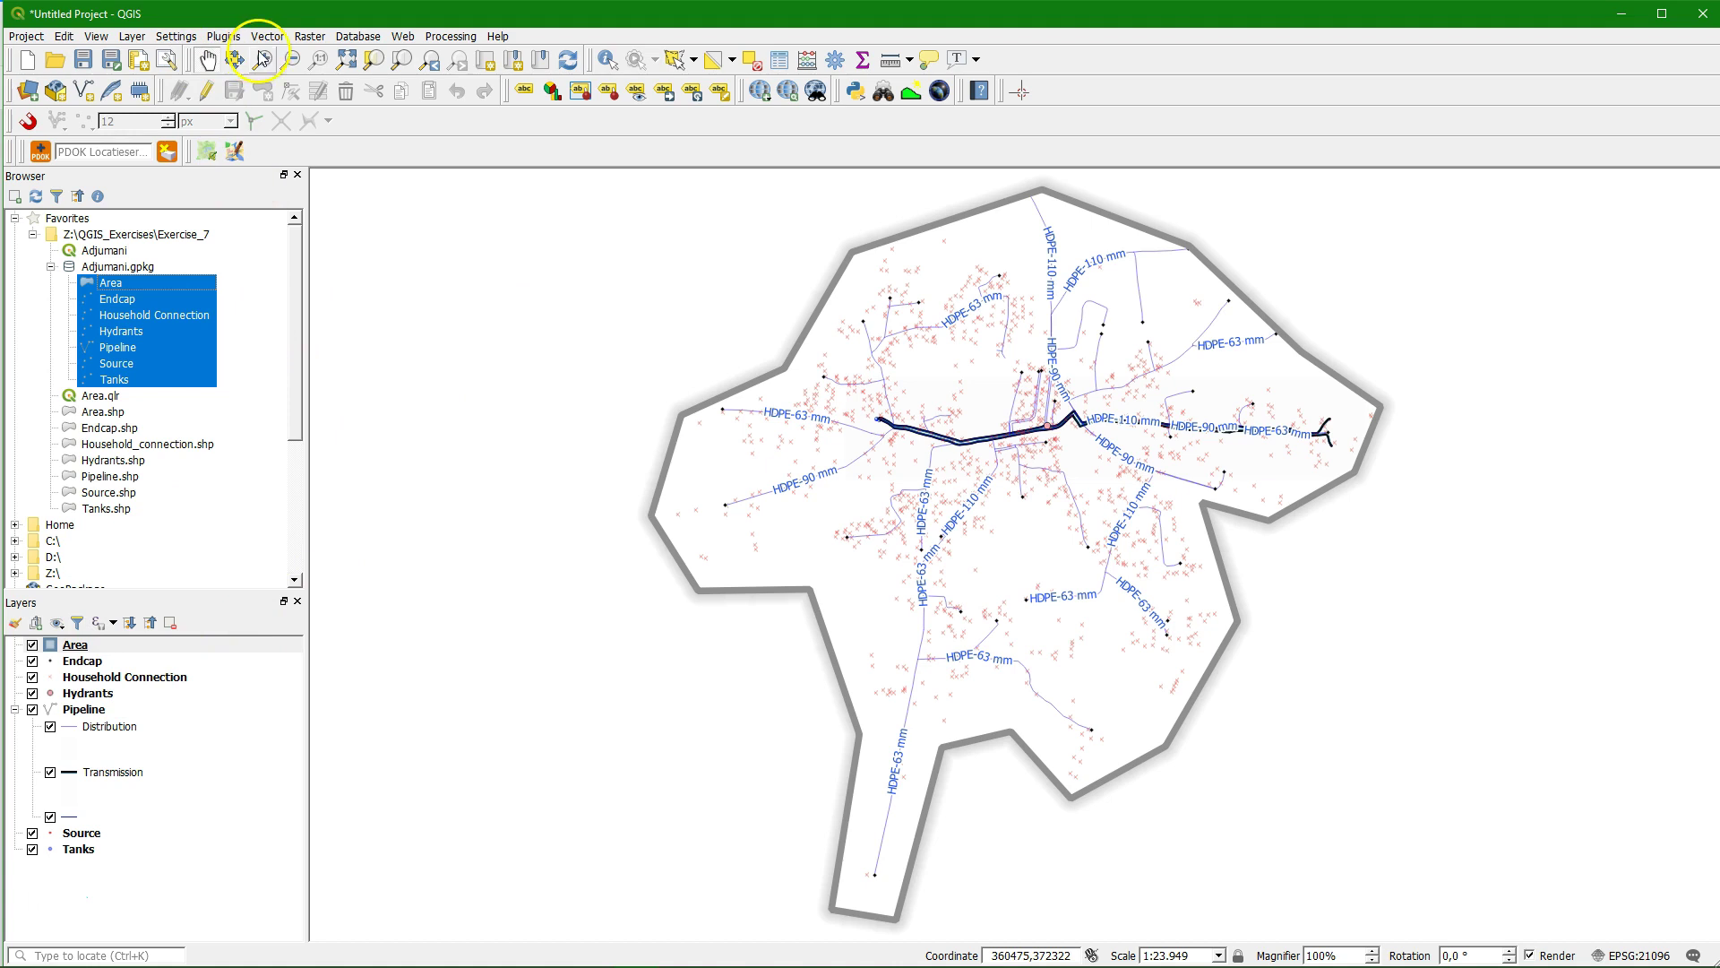
Add a Google Satellite basemap through QuickMapServices and set its opacity to 40%
click(402, 37)
mouse_move(483, 78)
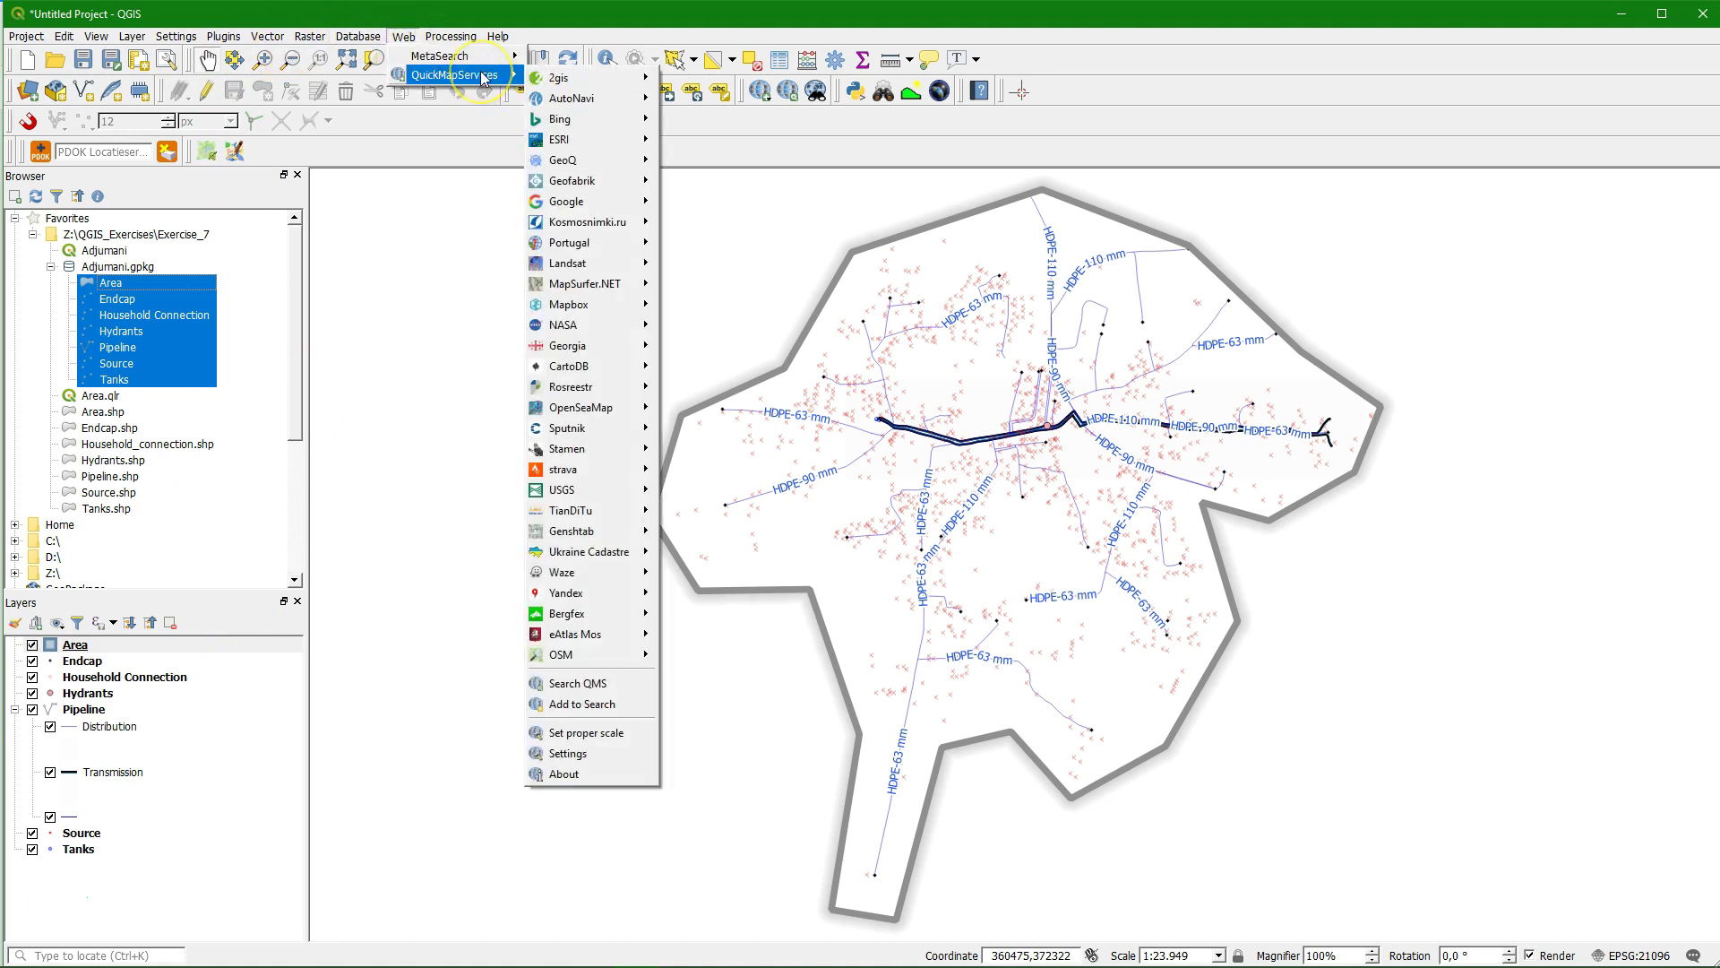
mouse_move(628, 201)
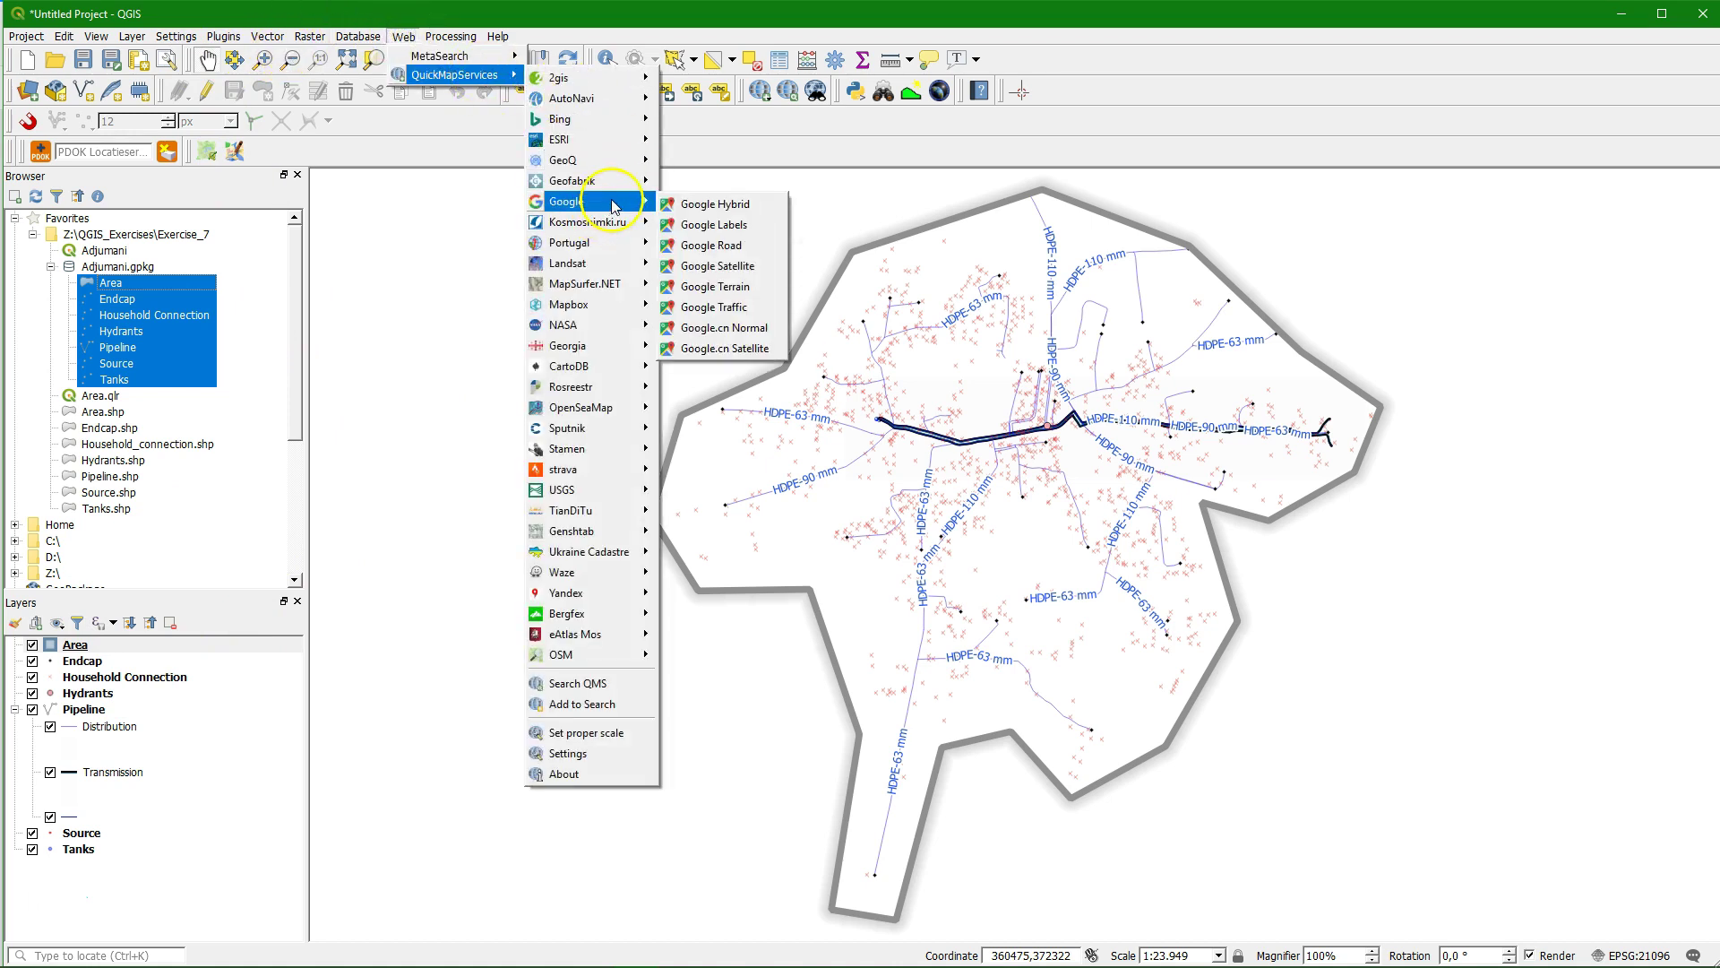
click(735, 263)
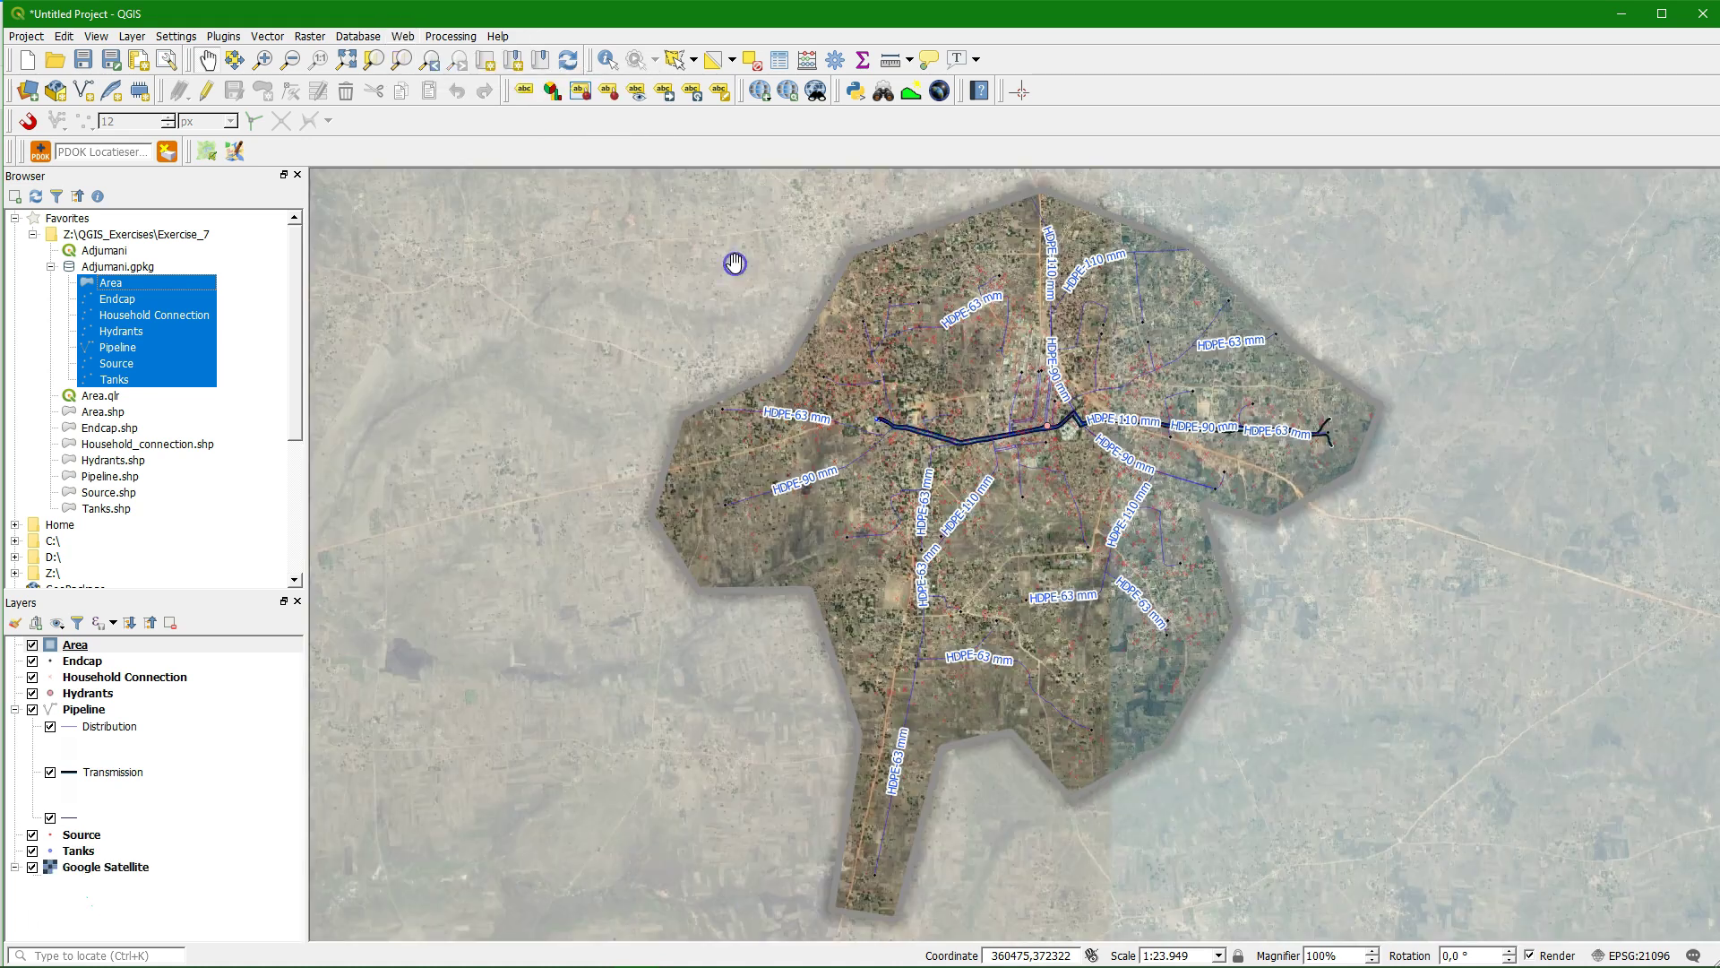
click(96, 871)
right_click(93, 871)
click(134, 845)
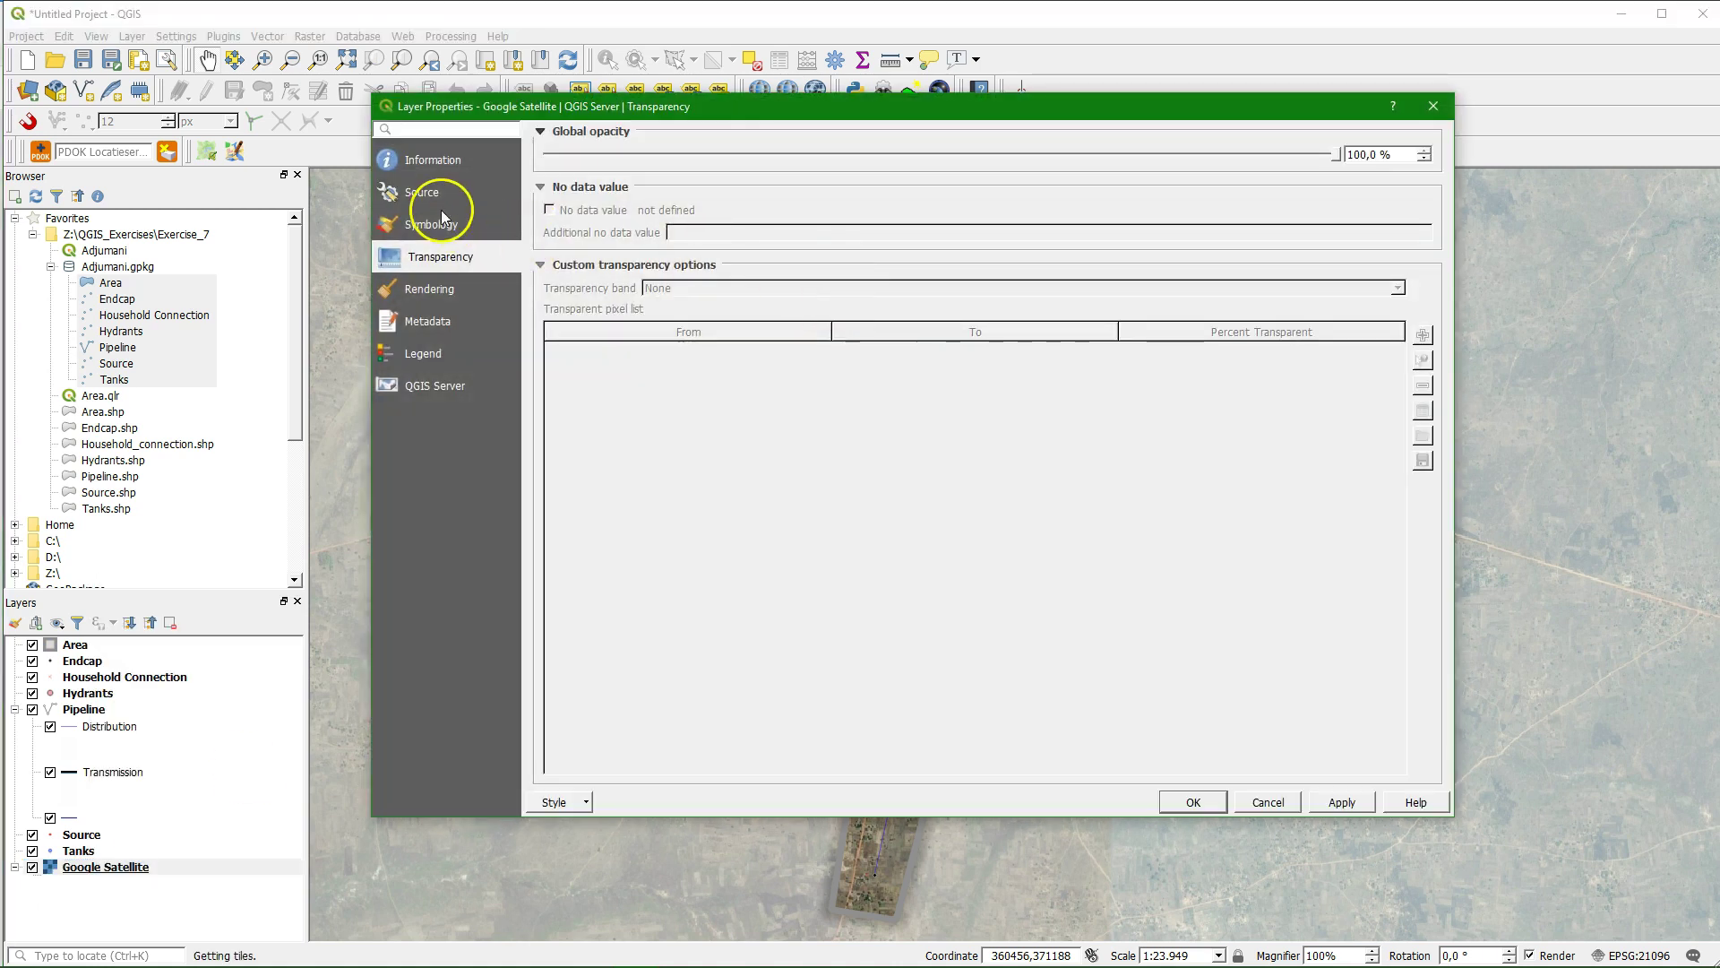
drag(1377, 156, 1199, 157)
text(40)
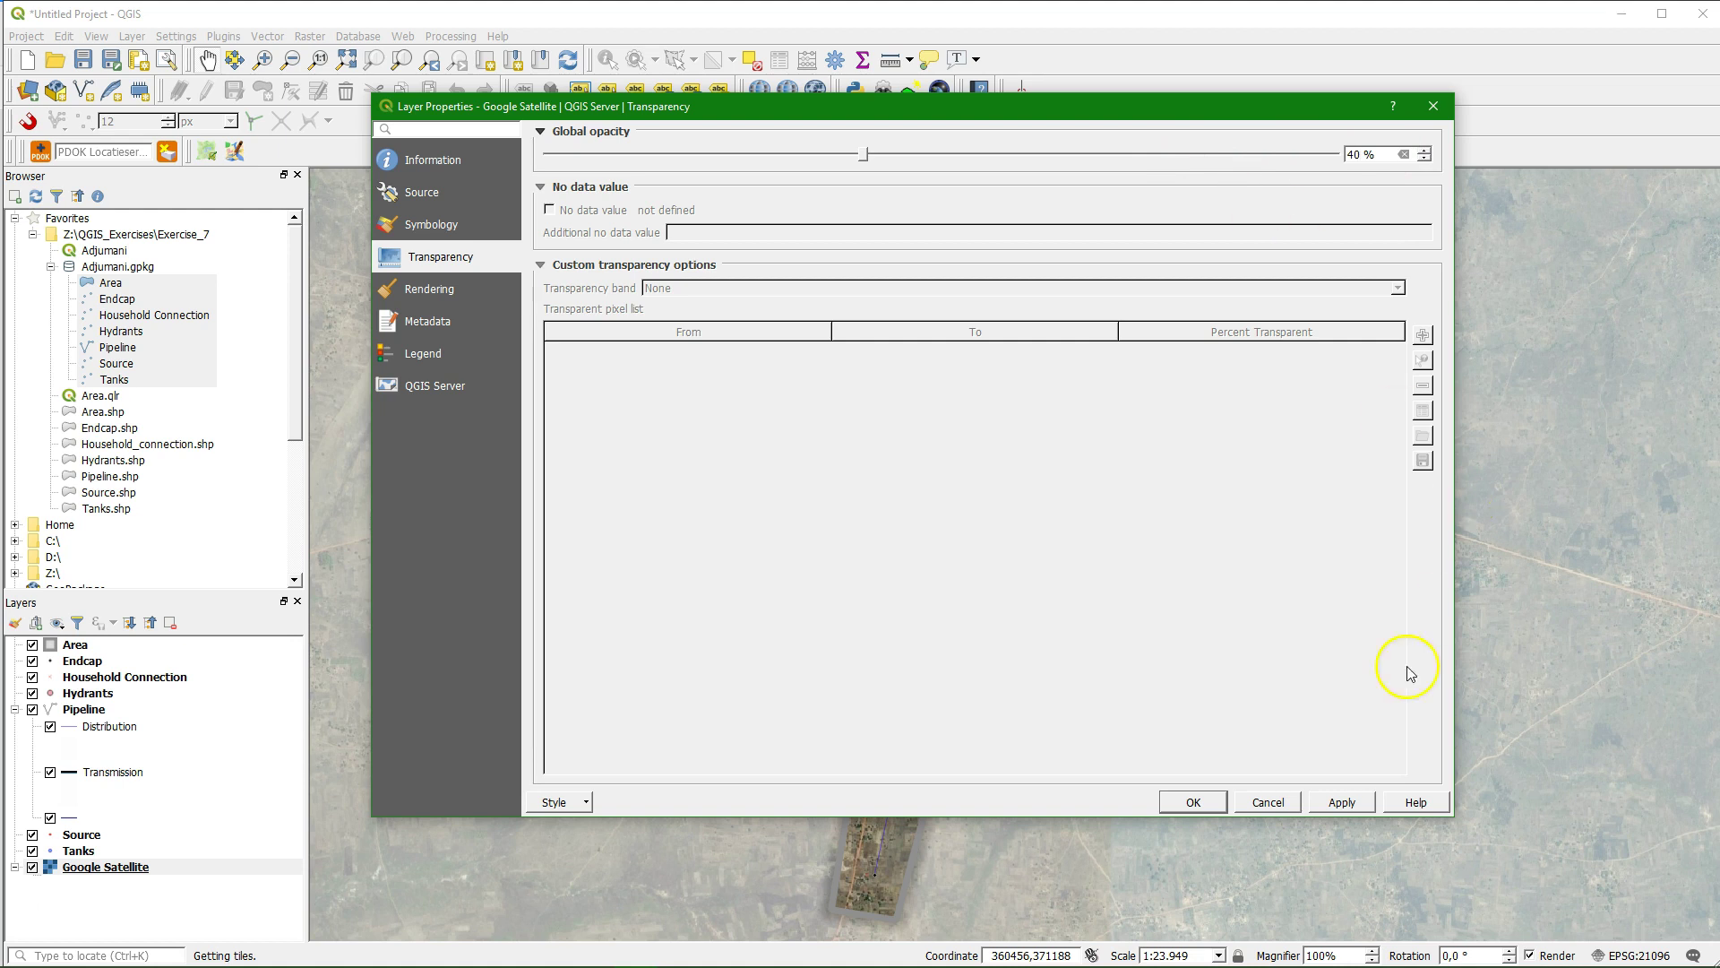
click(1188, 801)
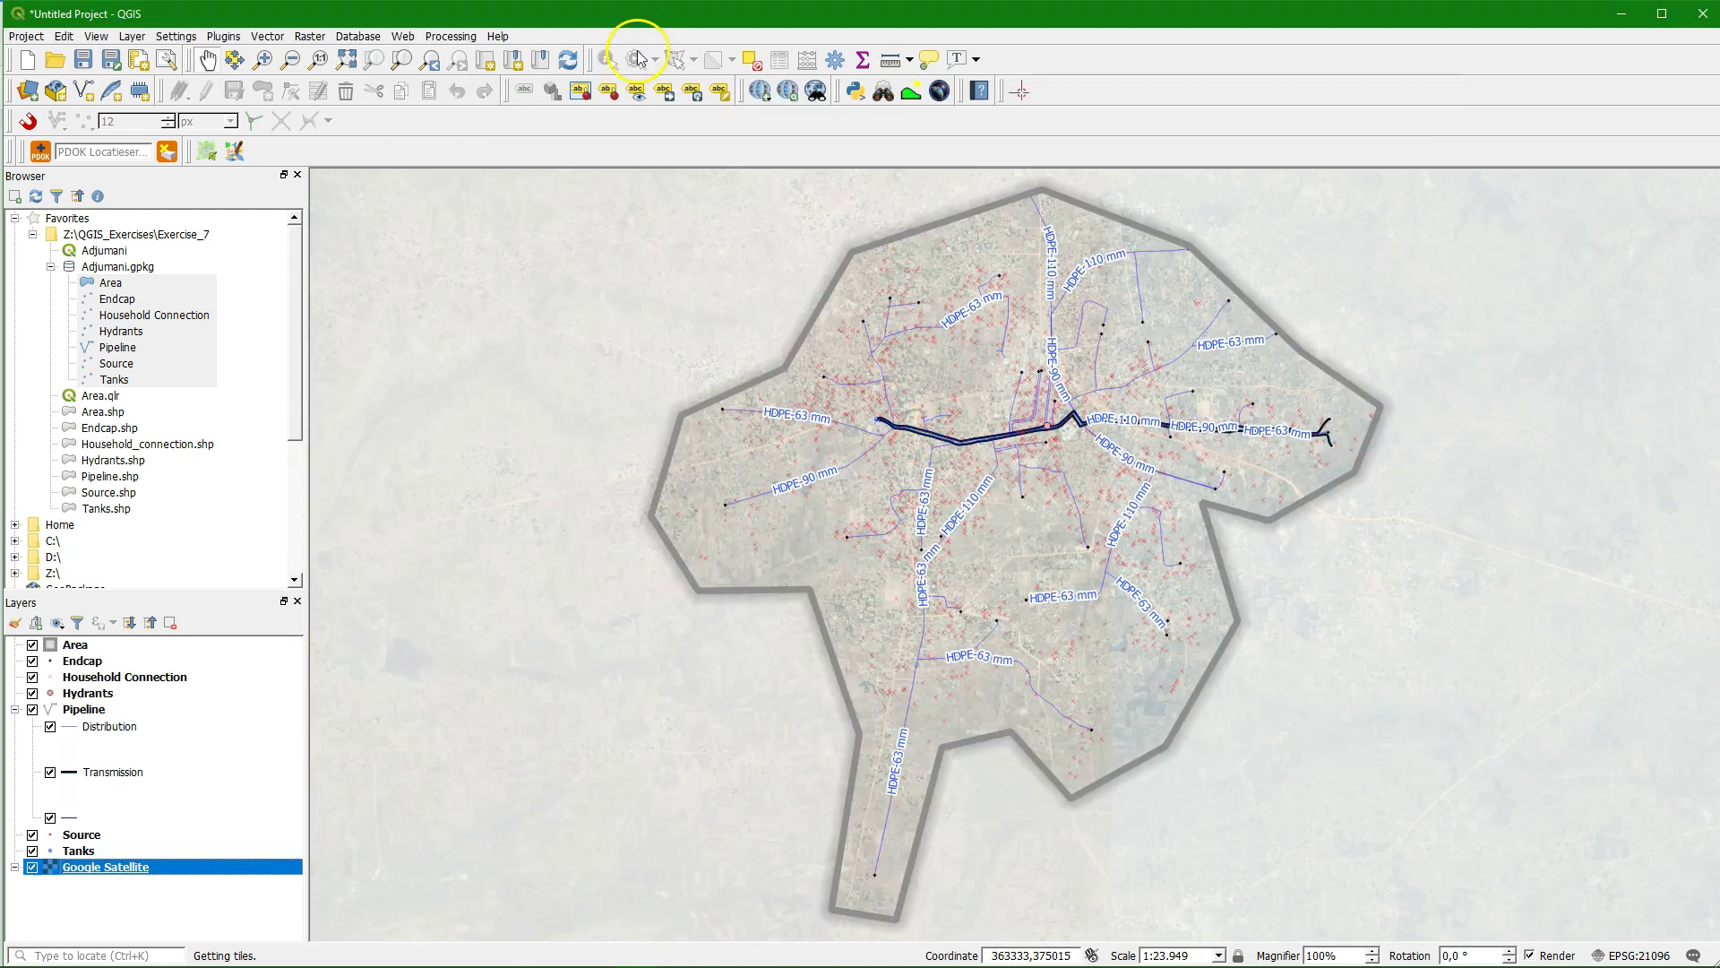
Move Area to the bottom of the vector layers and Pipeline below Tanks, just above Area
click(263, 61)
drag(863, 343, 1209, 573)
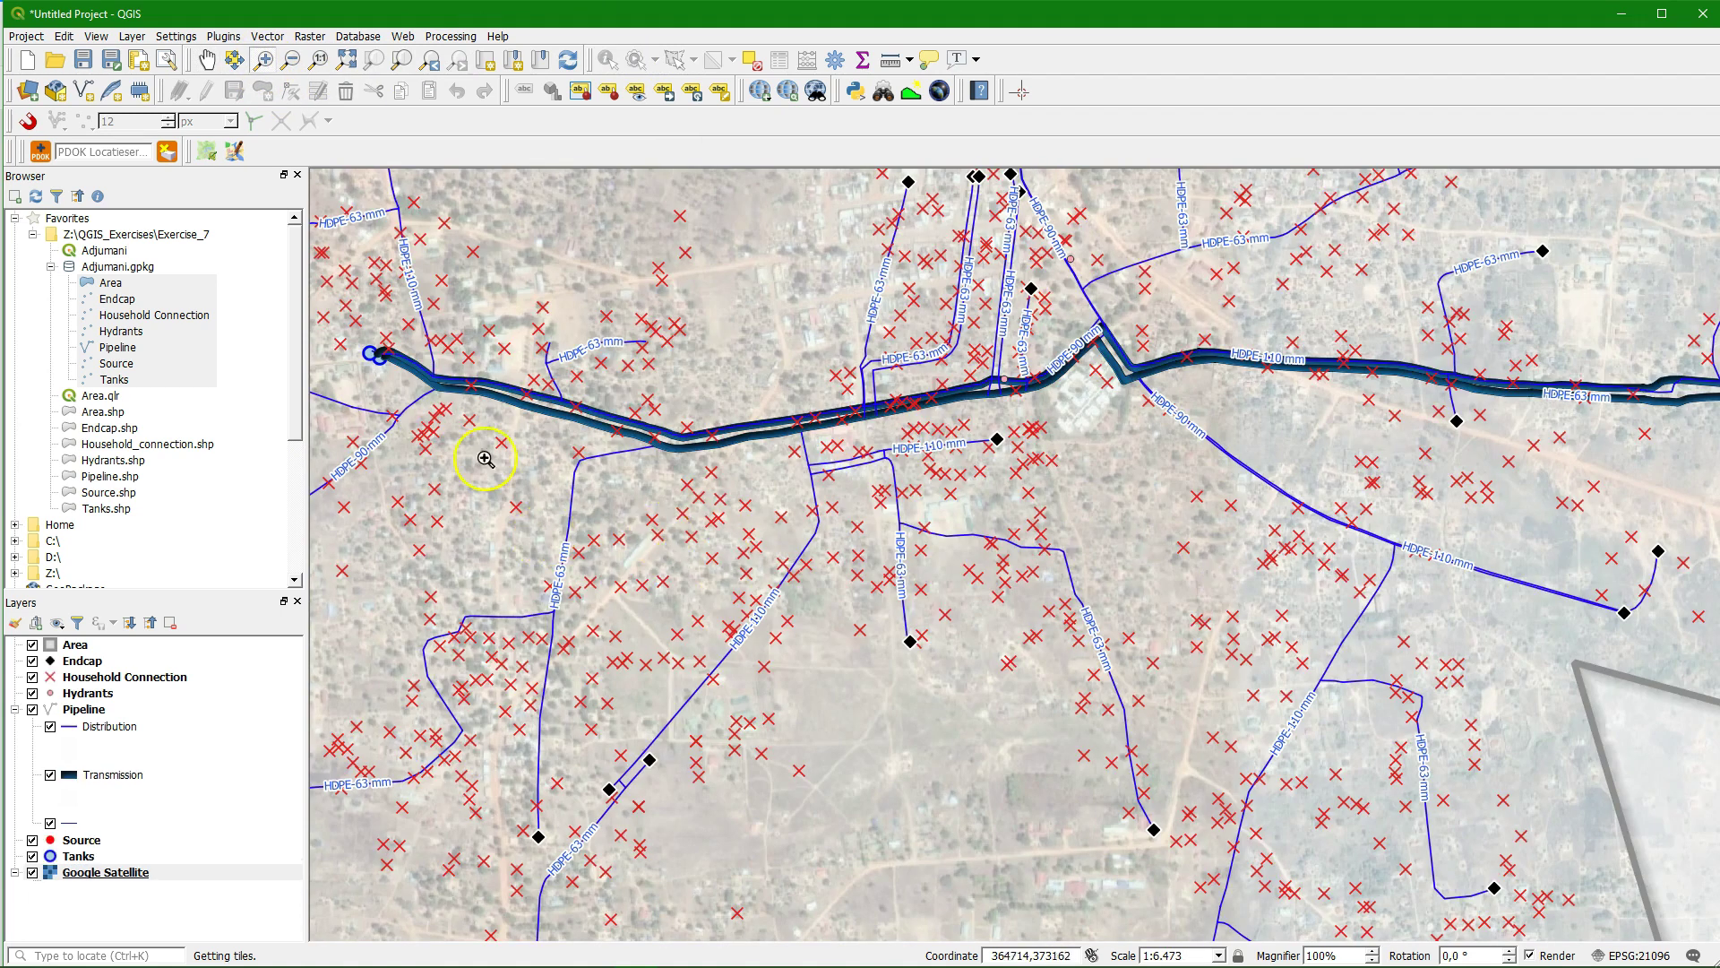
scroll(1321, 400, down, 1)
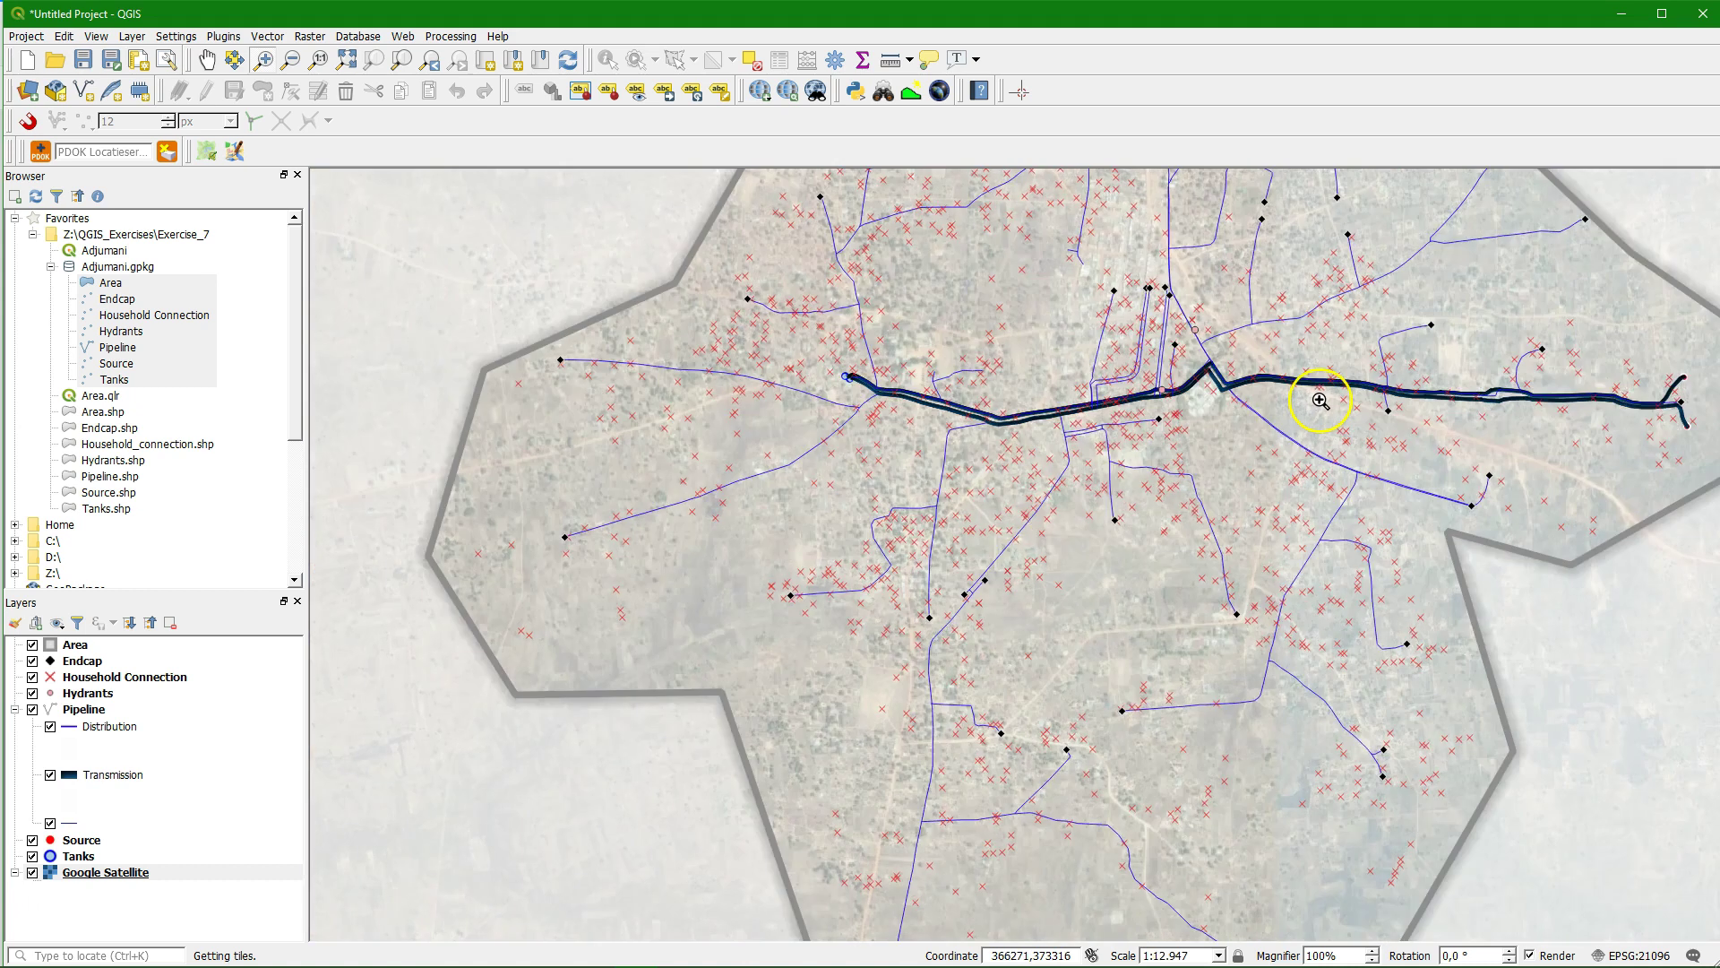
scroll(1598, 395, up, 1)
scroll(764, 502, down, 1)
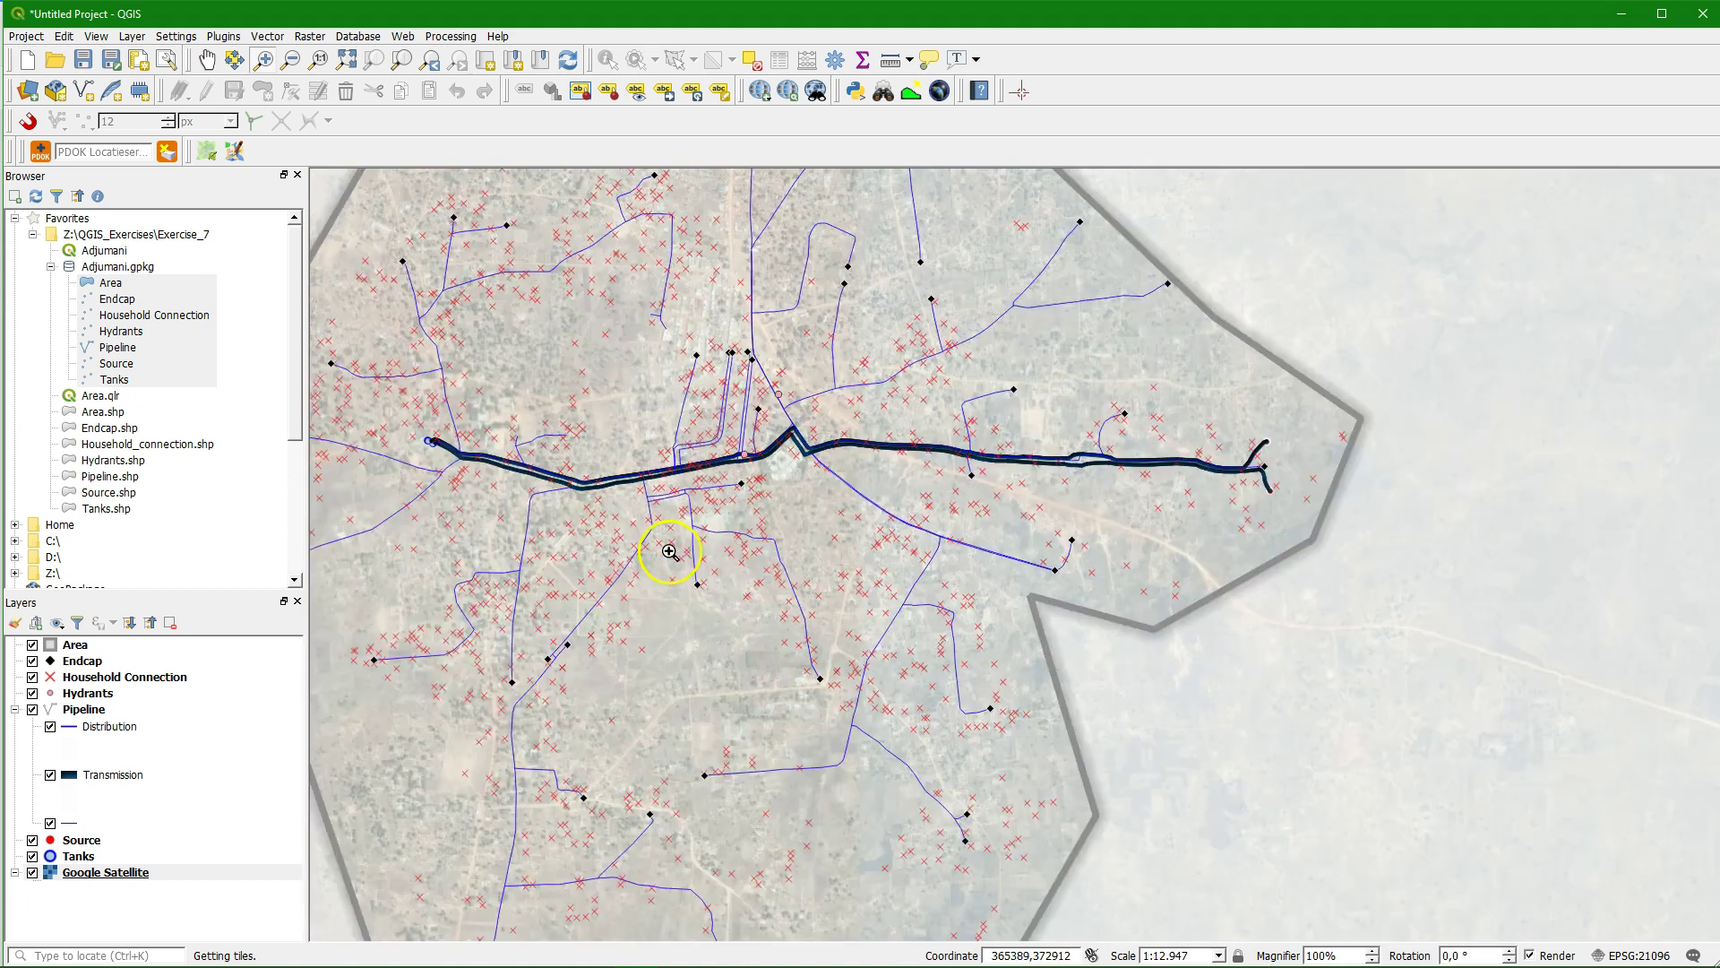
drag(75, 645, 134, 855)
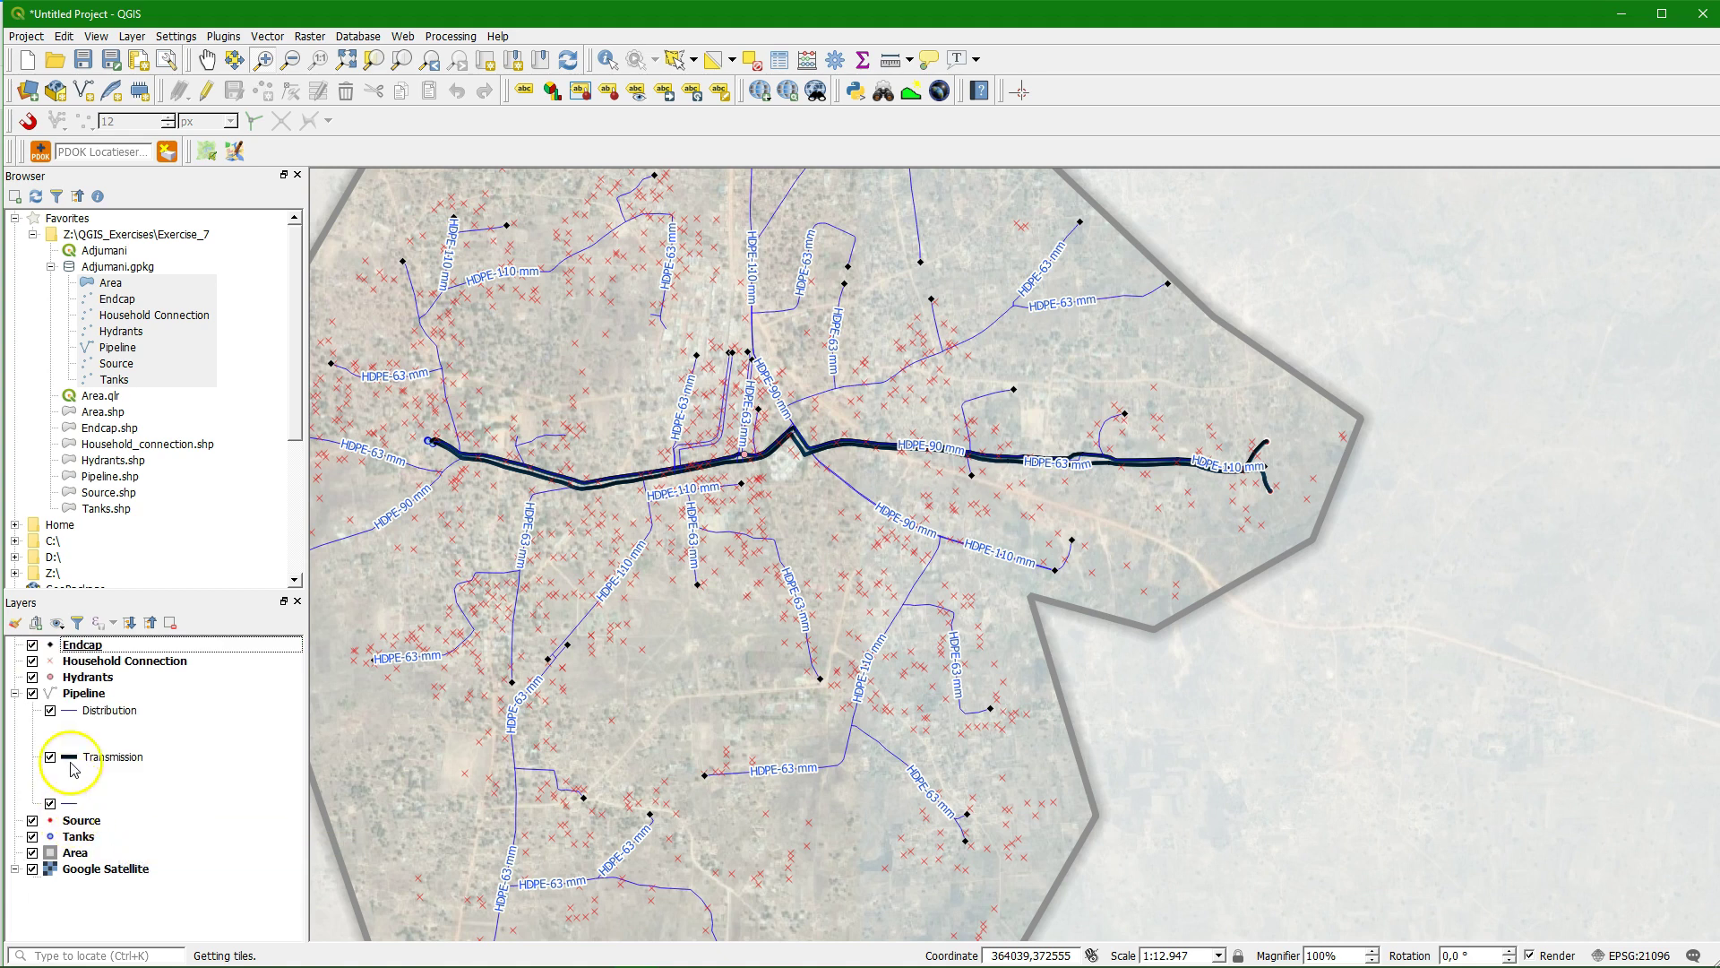
drag(89, 693, 157, 845)
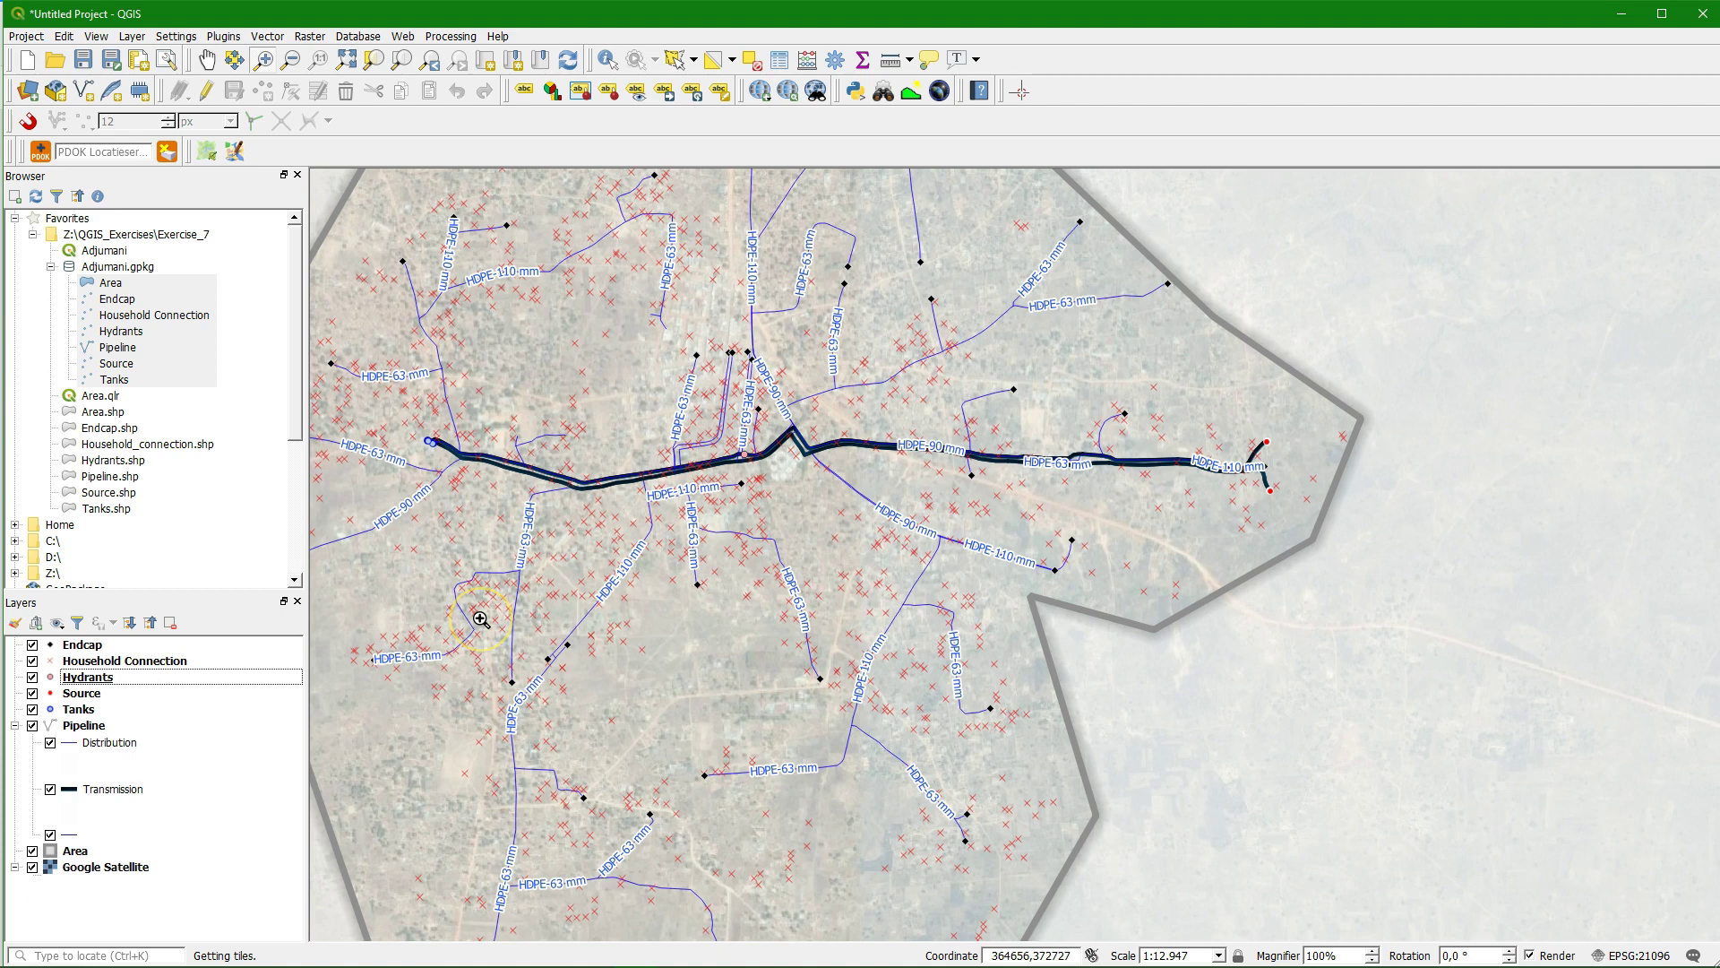
Fit the map view to the full extent of the Area layer
click(550, 595)
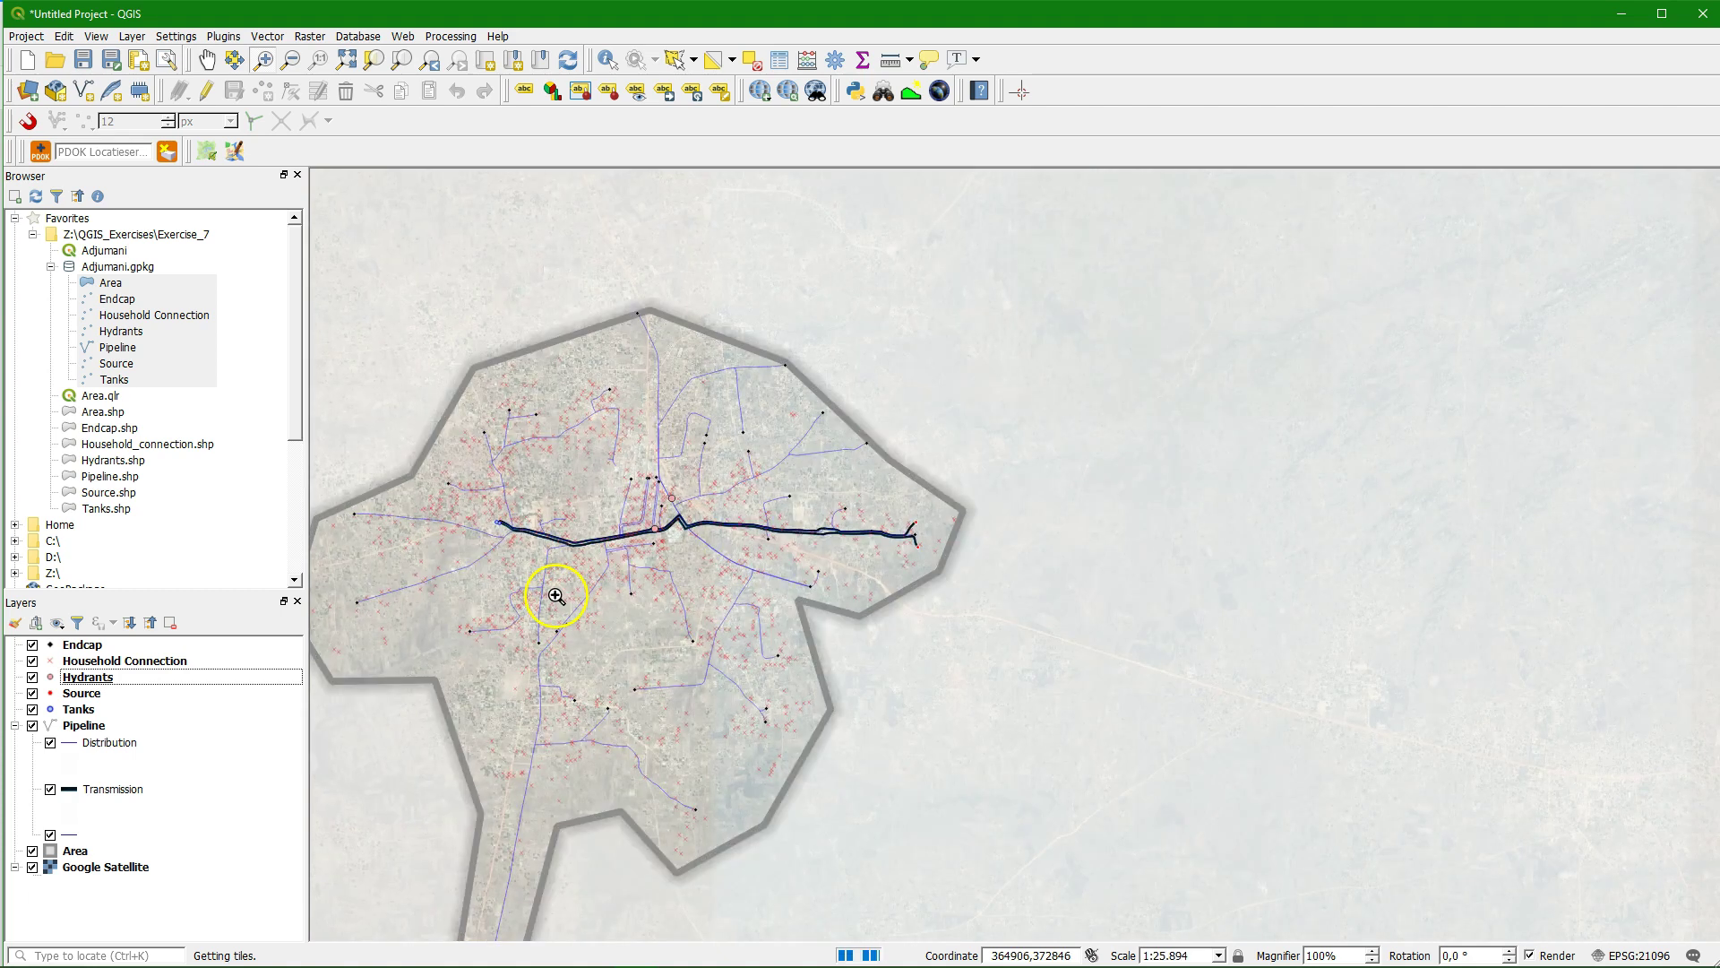
click(77, 852)
right_click(77, 856)
click(151, 481)
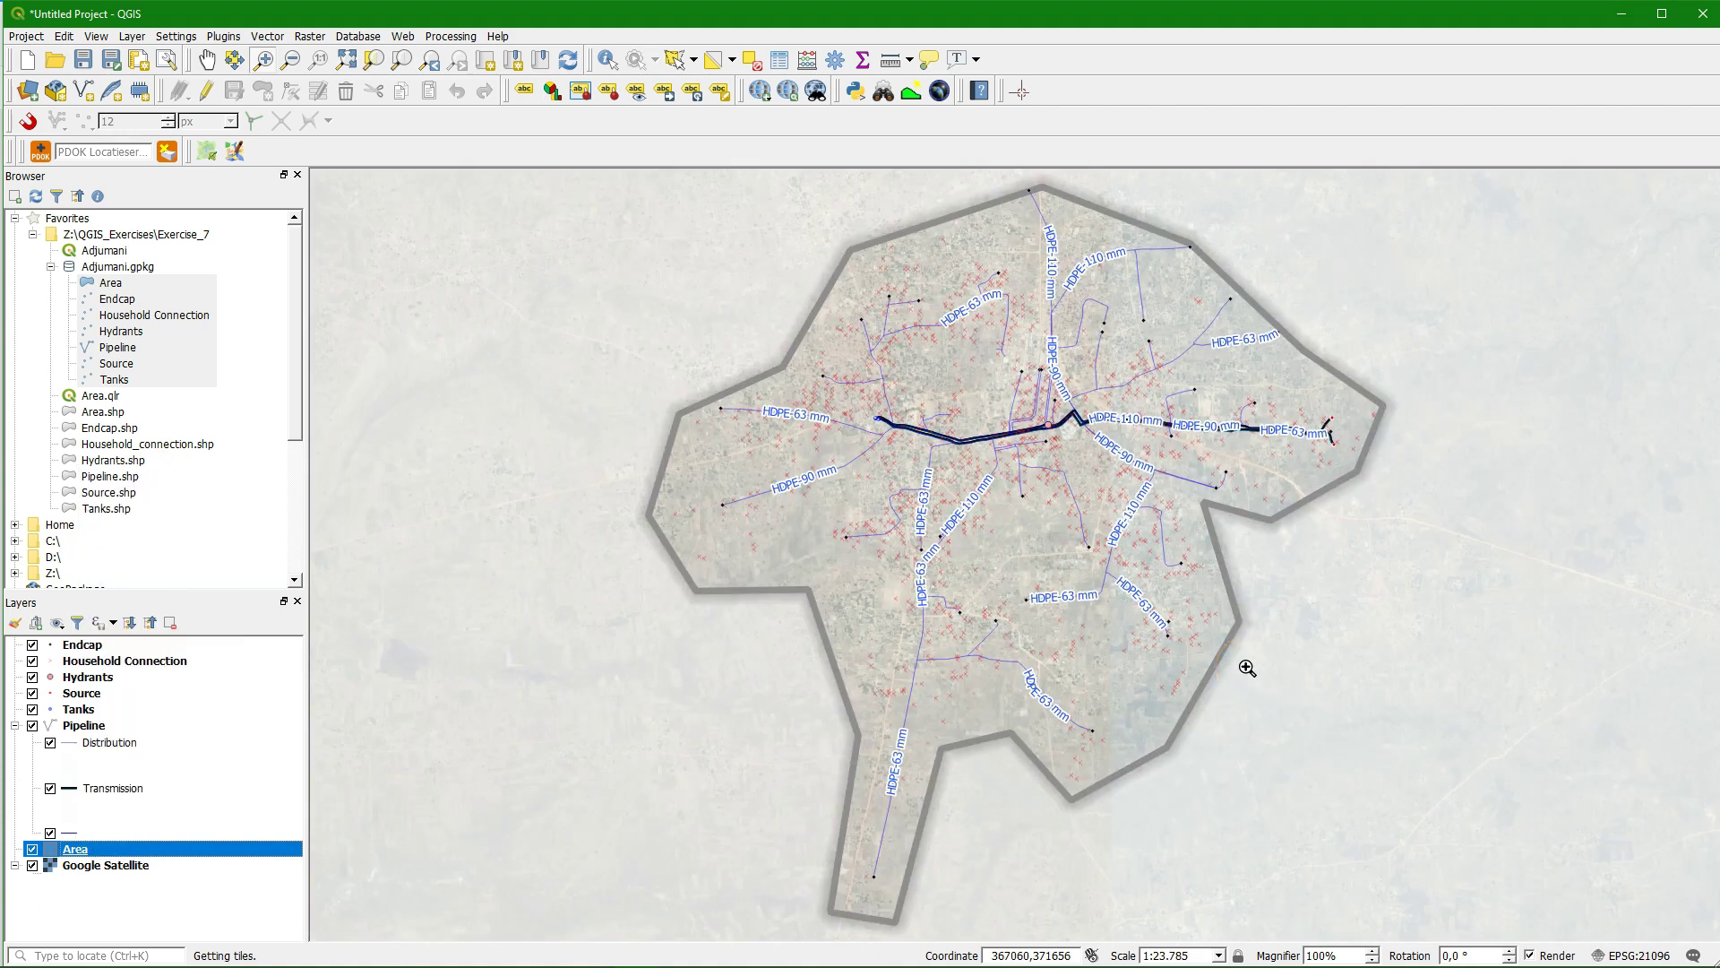
click(40, 914)
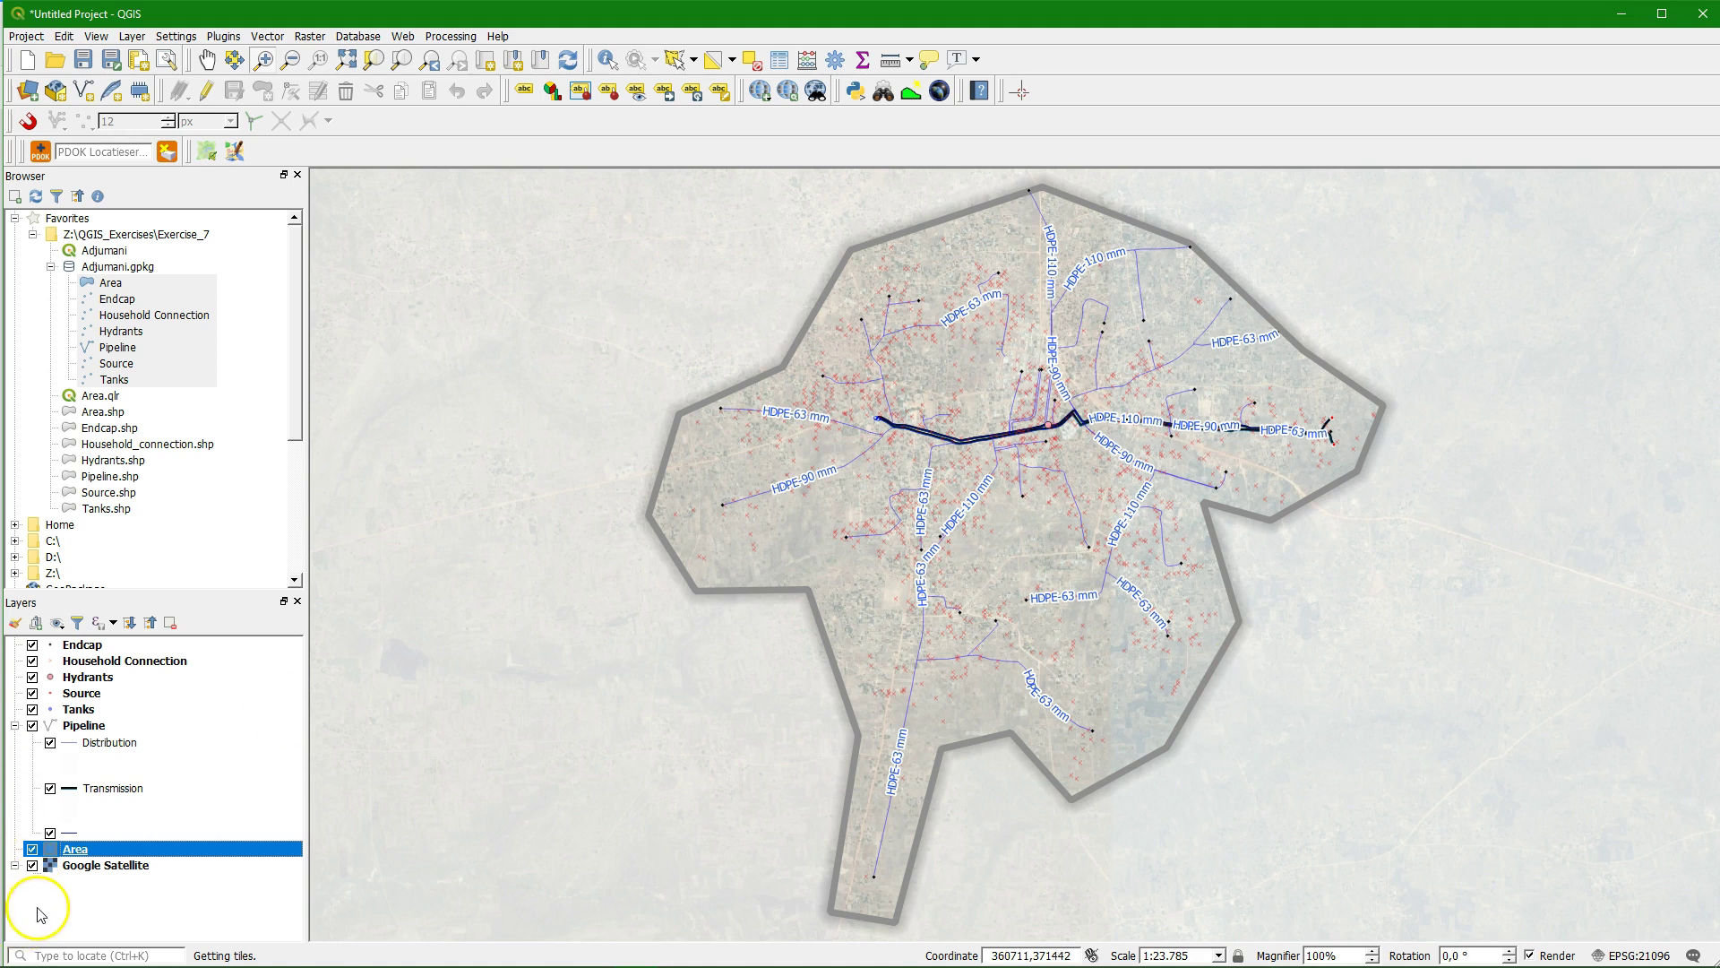